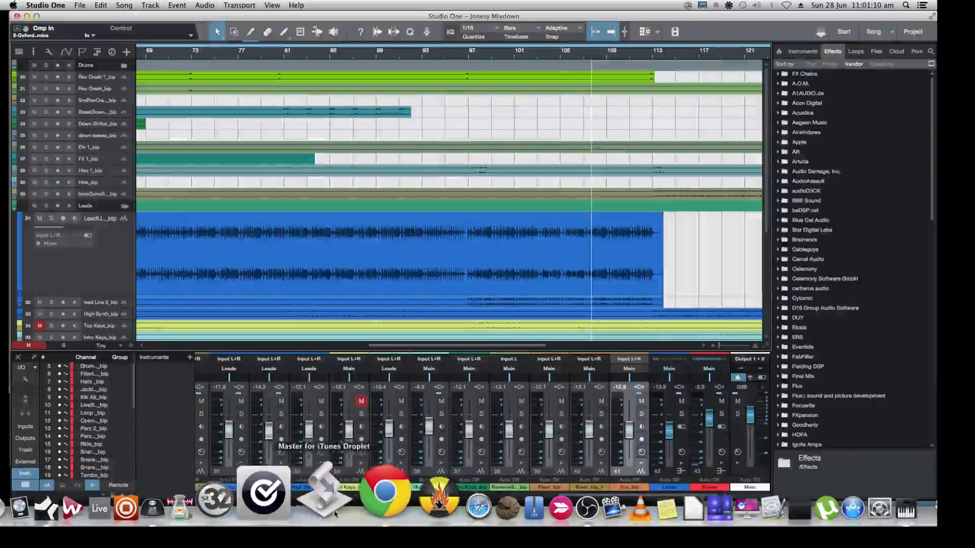
Switch to the Twitch dashboard in Chrome and move the browser window so the whole page fits on screen
left_click(359, 511)
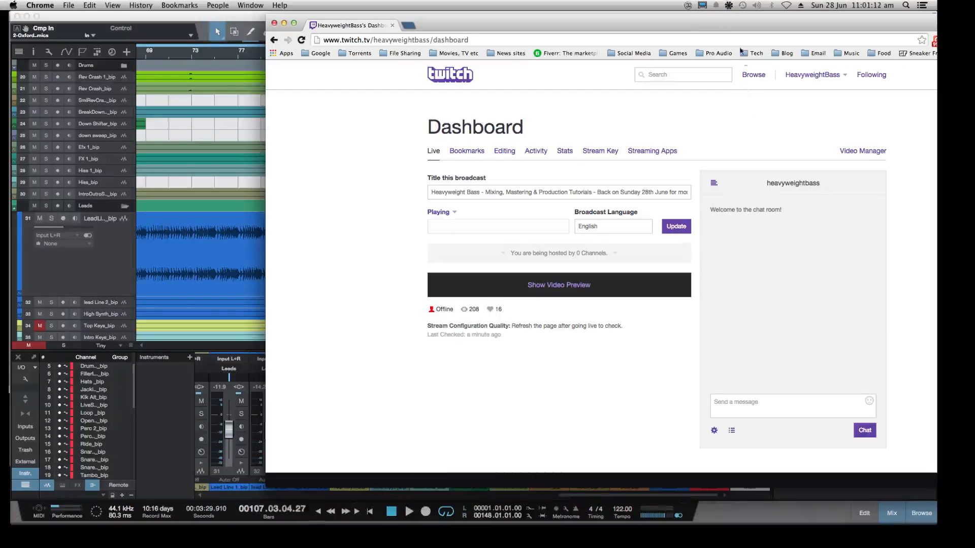
left_click_drag(718, 29, 605, 32)
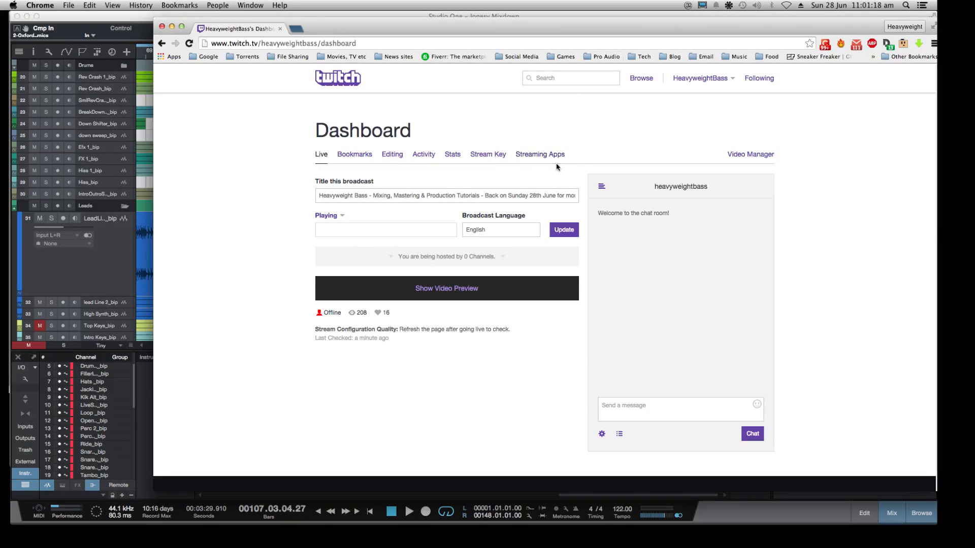
Return to Studio One, set the playback cursor to the song start and fit the whole arrangement in view
left_click(117, 282)
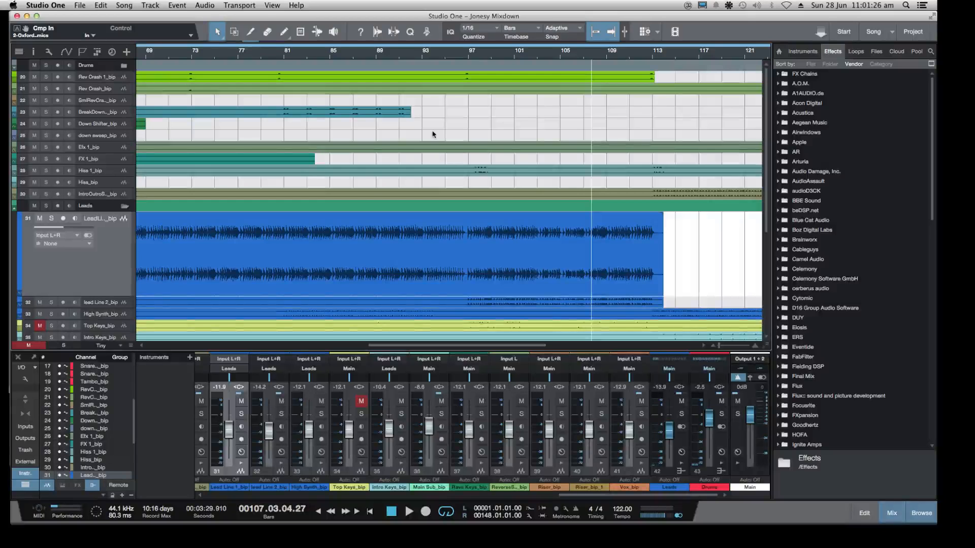
key("comma")
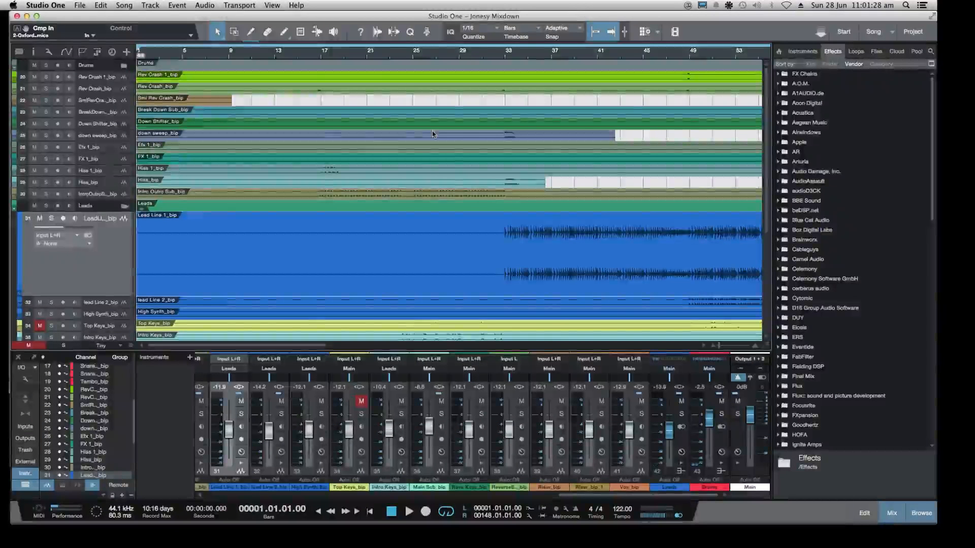
key("w")
key("w")
key("w")
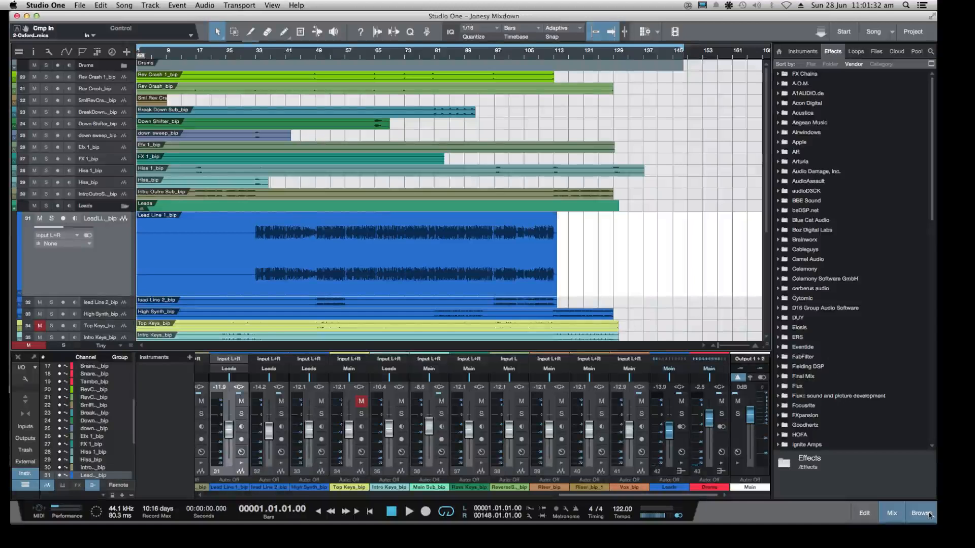
Narrow the Studio One window slightly so the edge of the Chrome window behind it stays reachable
left_click_drag(934, 519, 929, 519)
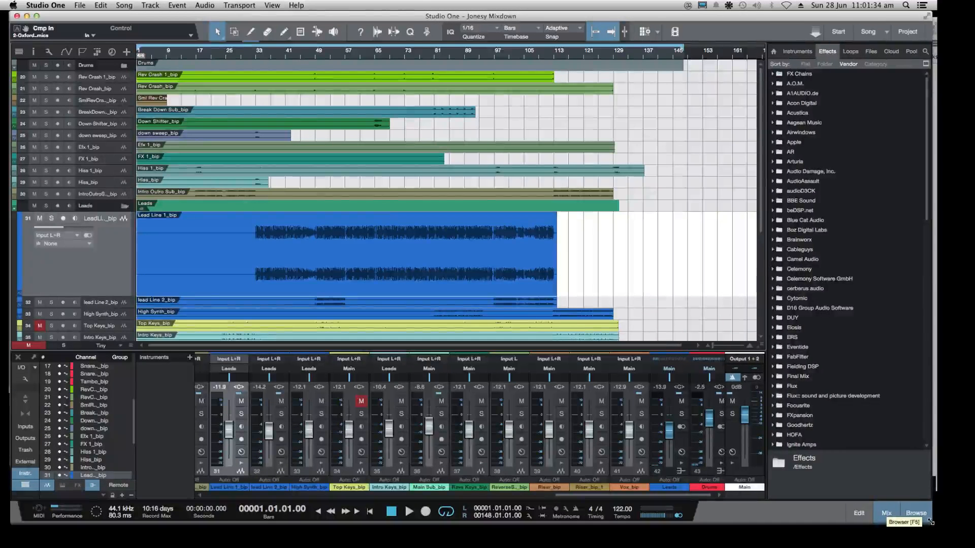
scroll(590, 296, "down", 5)
scroll(590, 296, "up", 5)
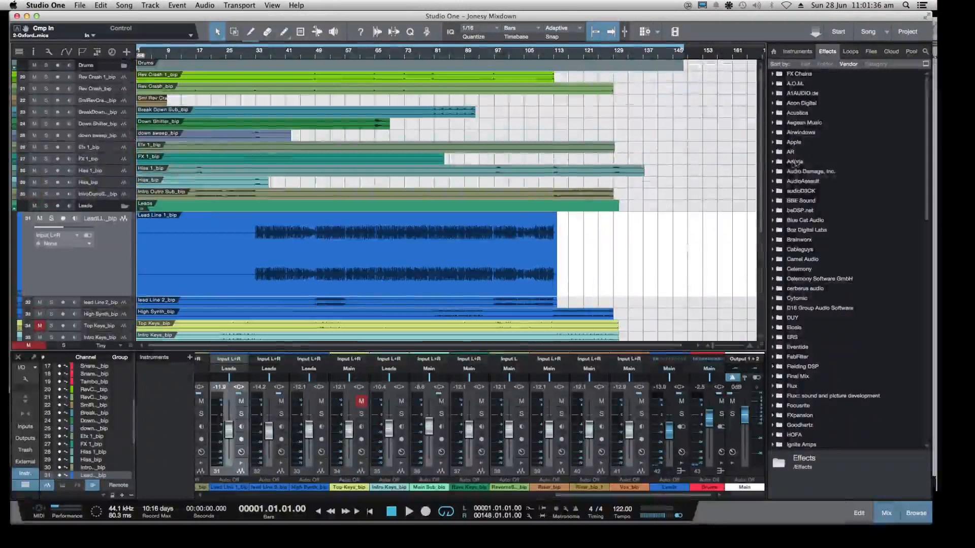
Reload the Twitch dashboard in Chrome and start playing the song from the beginning in Studio One
key("super+Tab")
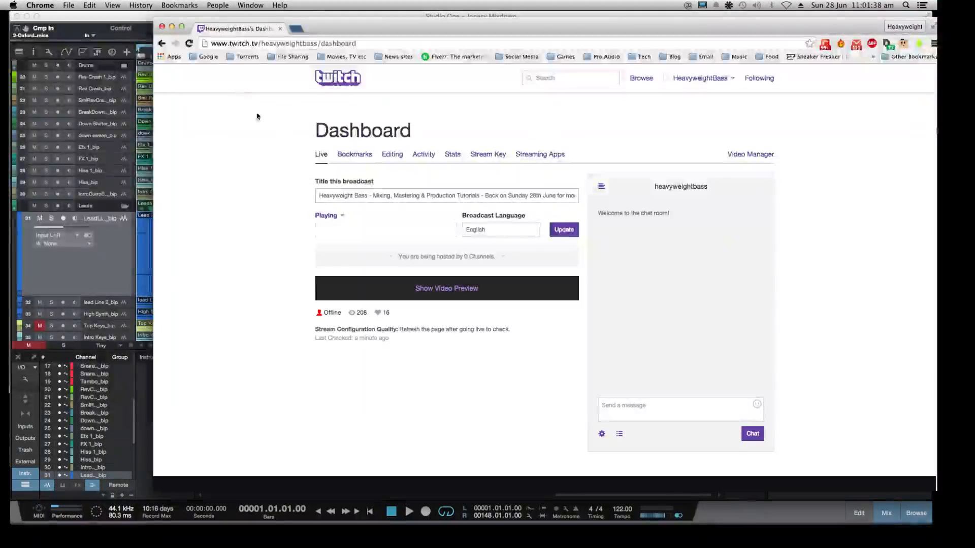
left_click(189, 44)
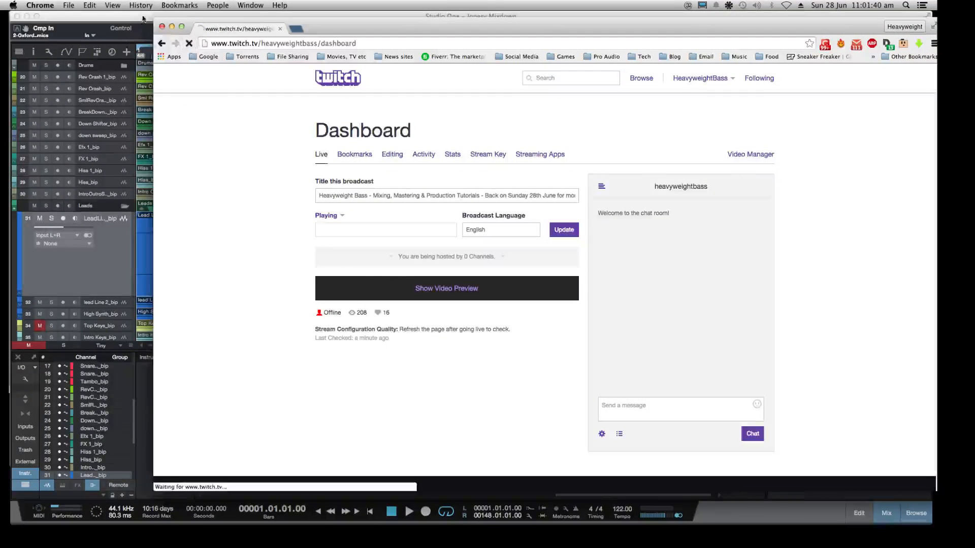
key("super+Tab")
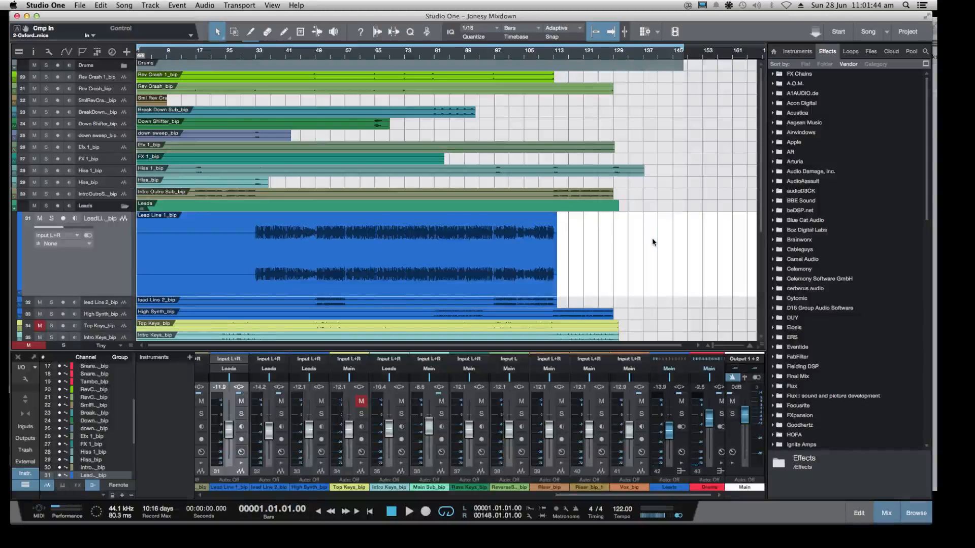
key("space")
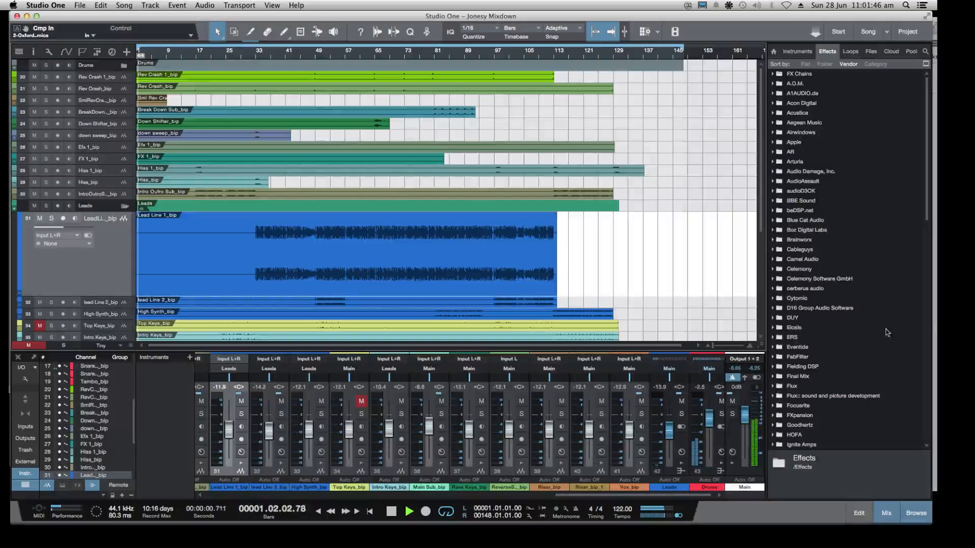
Switch to the Twitch dashboard in Chrome, check the live video preview and pause it
left_click(935, 311)
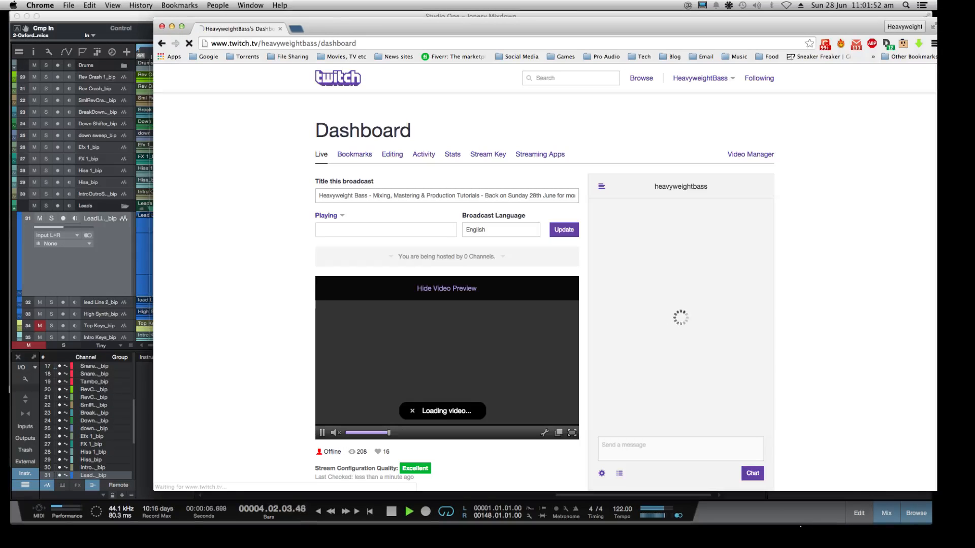
mouse_move(801, 527)
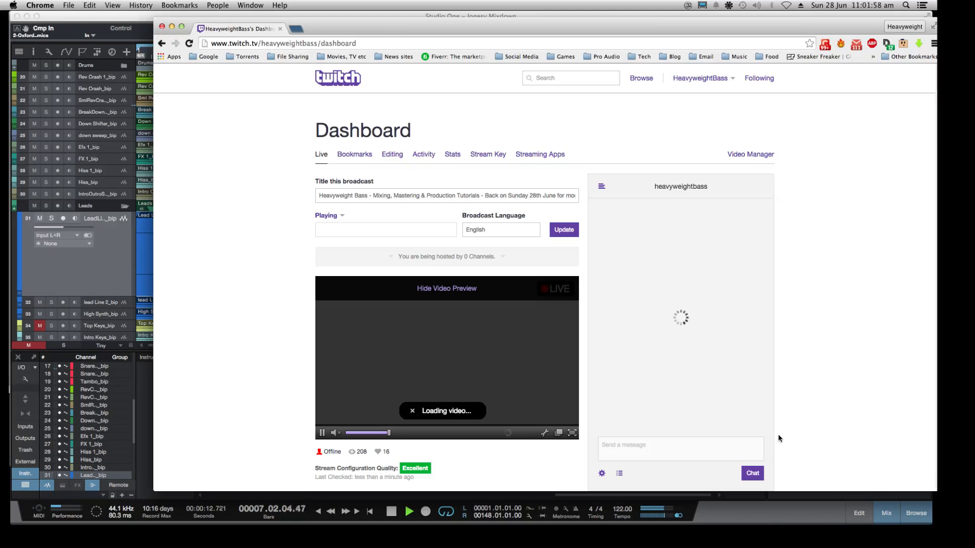
mouse_move(769, 525)
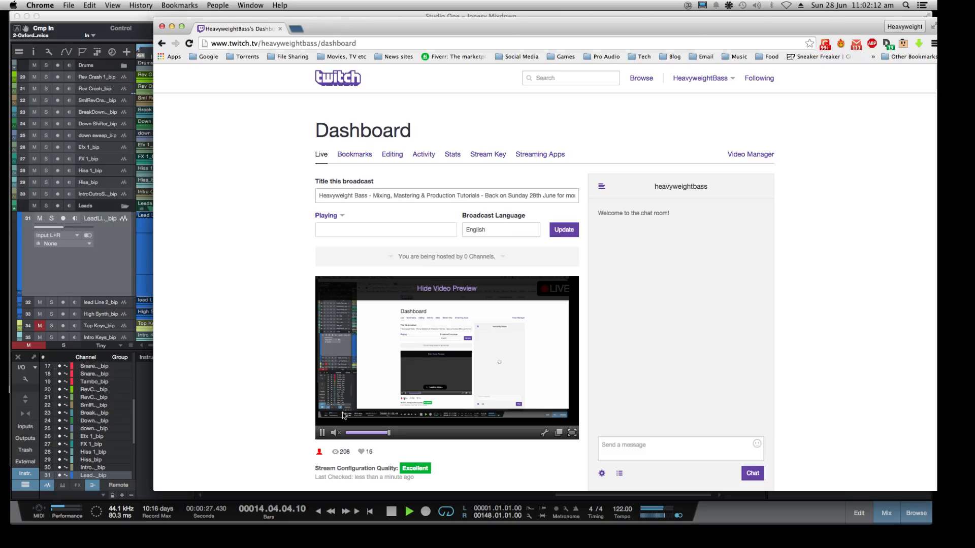
left_click(412, 390)
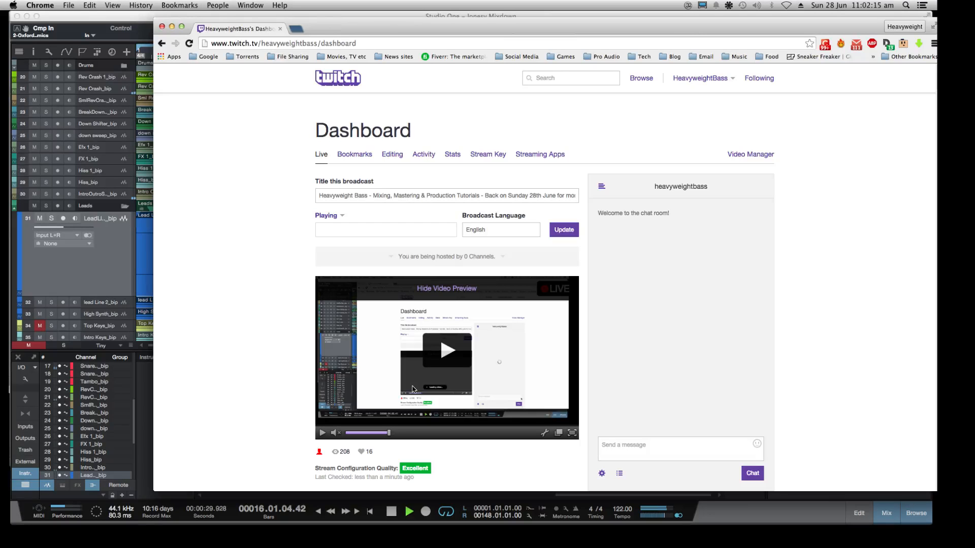
Bring Studio One to the front and move its window slightly to the left
left_click(131, 21)
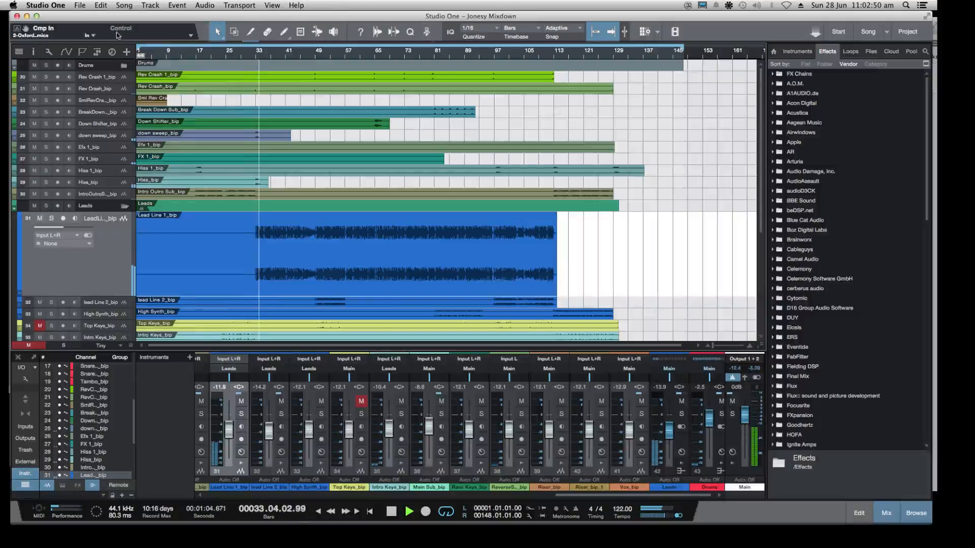
left_click_drag(57, 17, 53, 17)
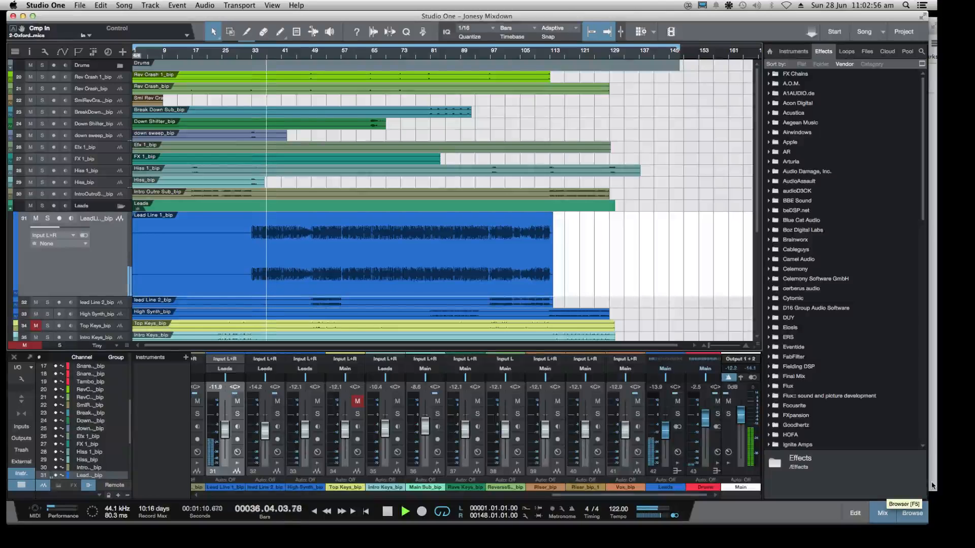
Switch back to the Twitch dashboard in Chrome and hide its video preview
left_click(932, 357)
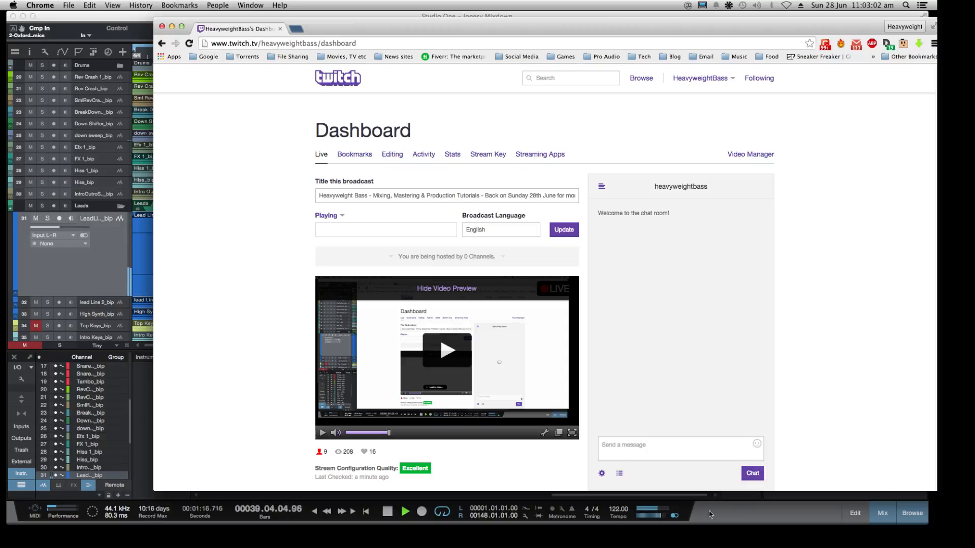
left_click(629, 447)
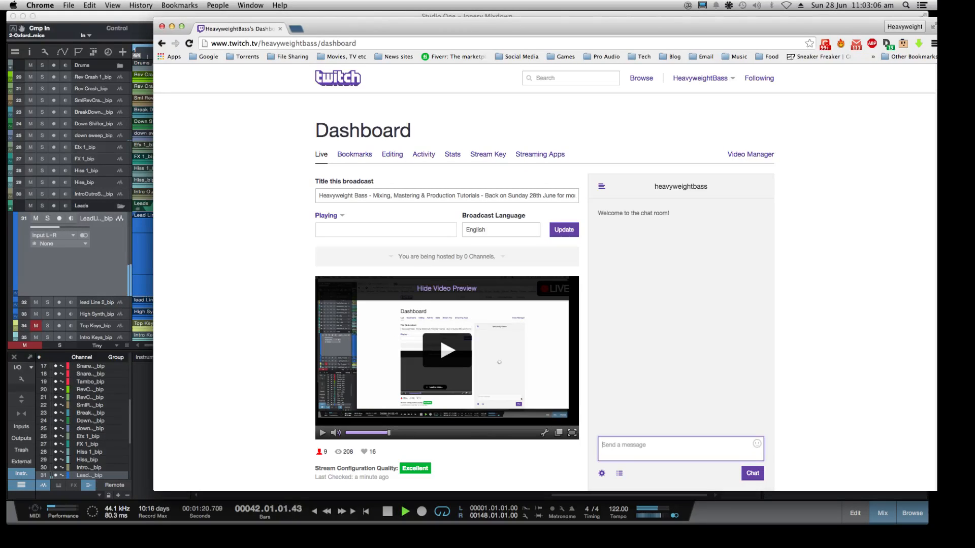
left_click(456, 292)
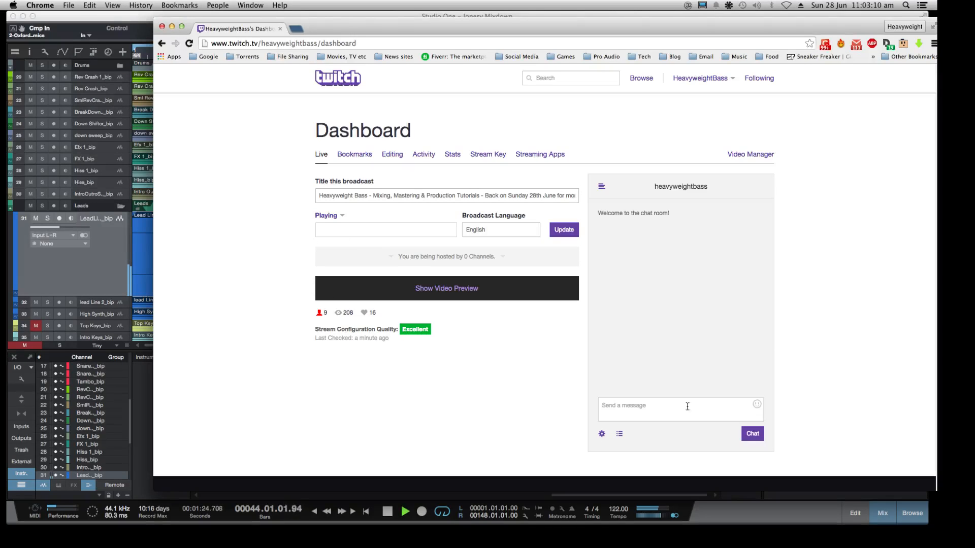
Send the messages "hi all" and "pop any question here" in the Twitch chat
left_click(611, 410)
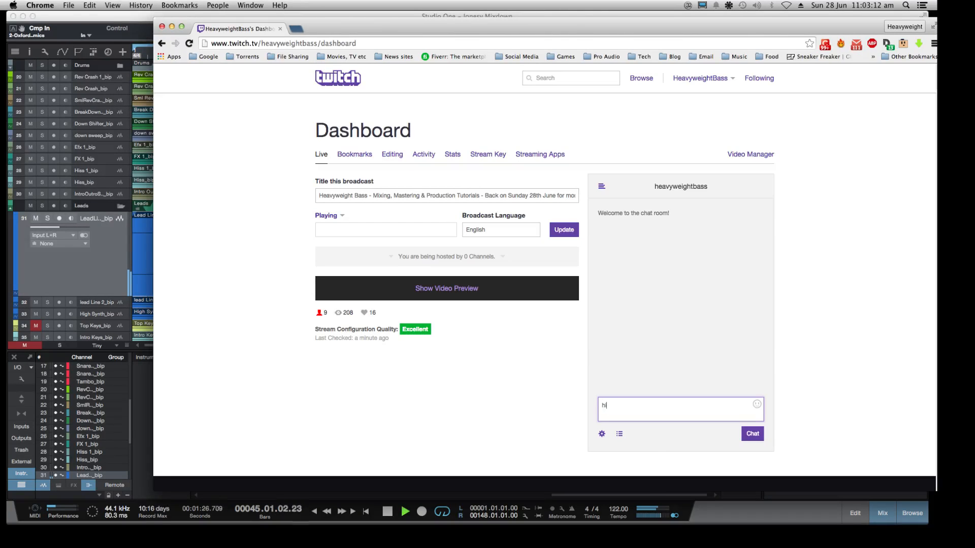
type("hi all")
key("Return")
type("pop any question here")
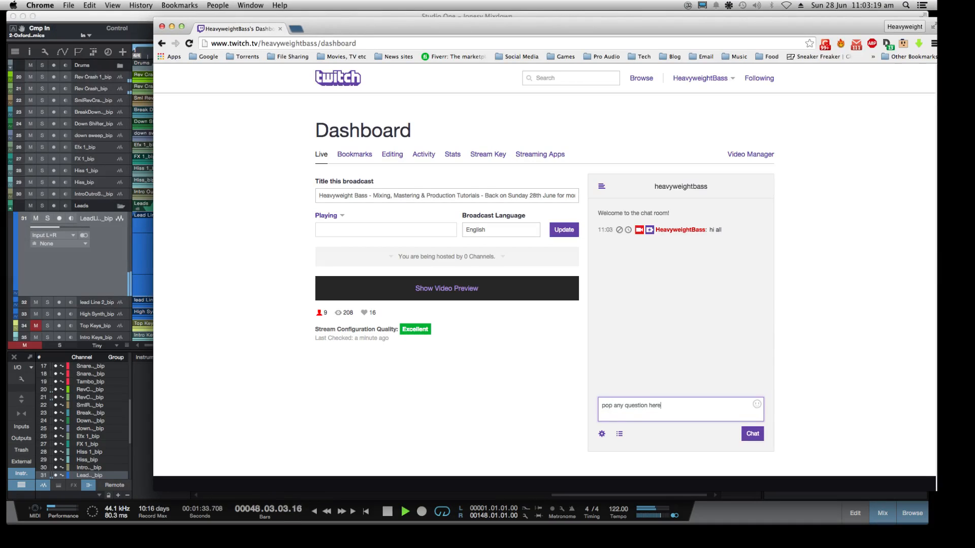
key("Return")
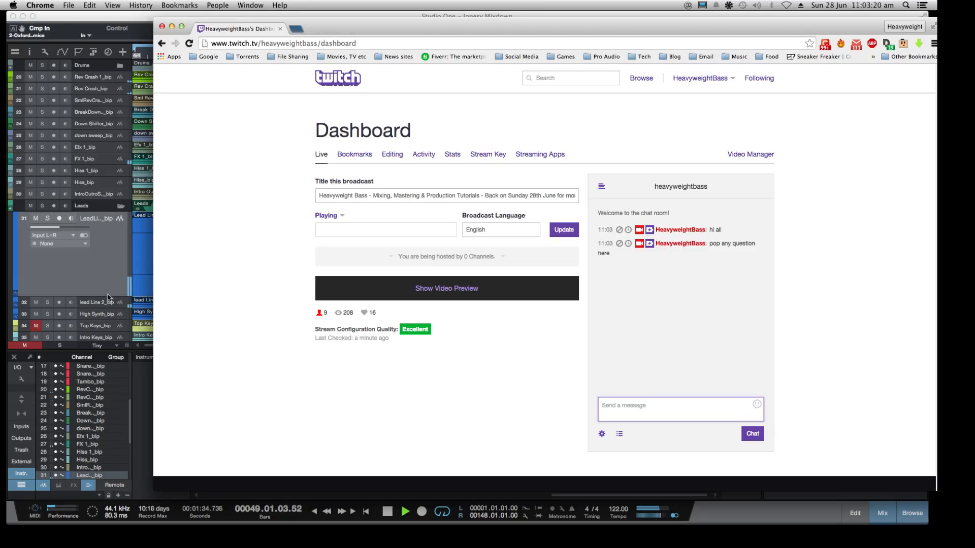
Minimise the Chrome window with the Twitch dashboard so that Studio One is uncovered
left_click(133, 24)
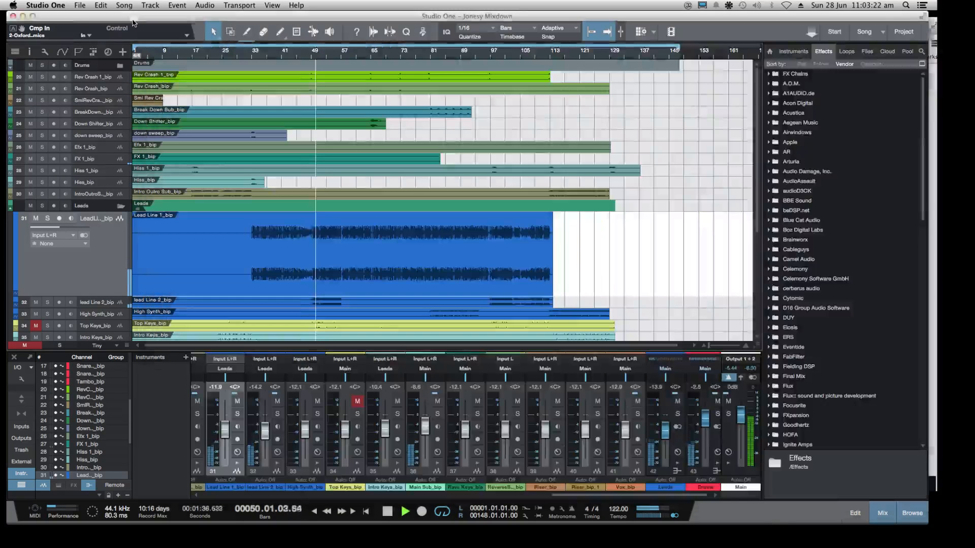
key("super+Tab")
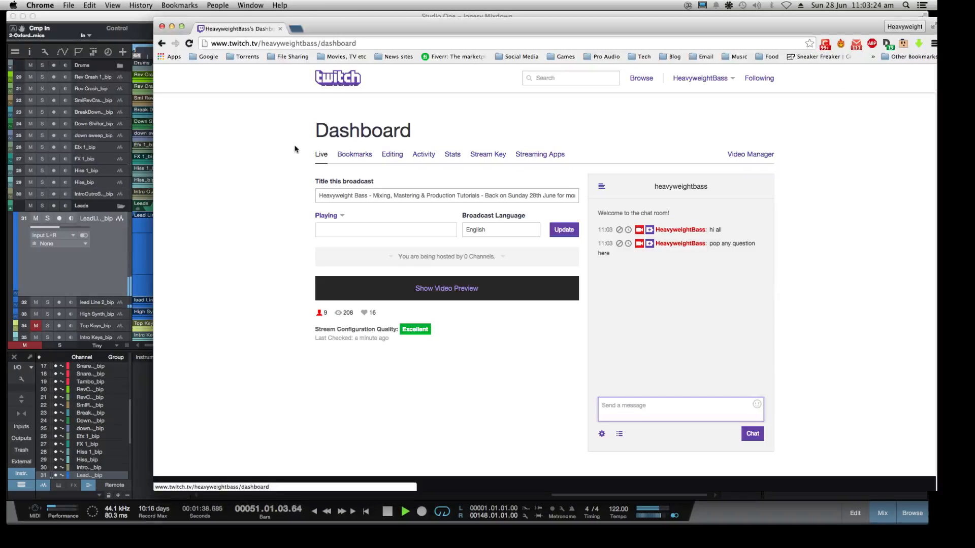
left_click(171, 26)
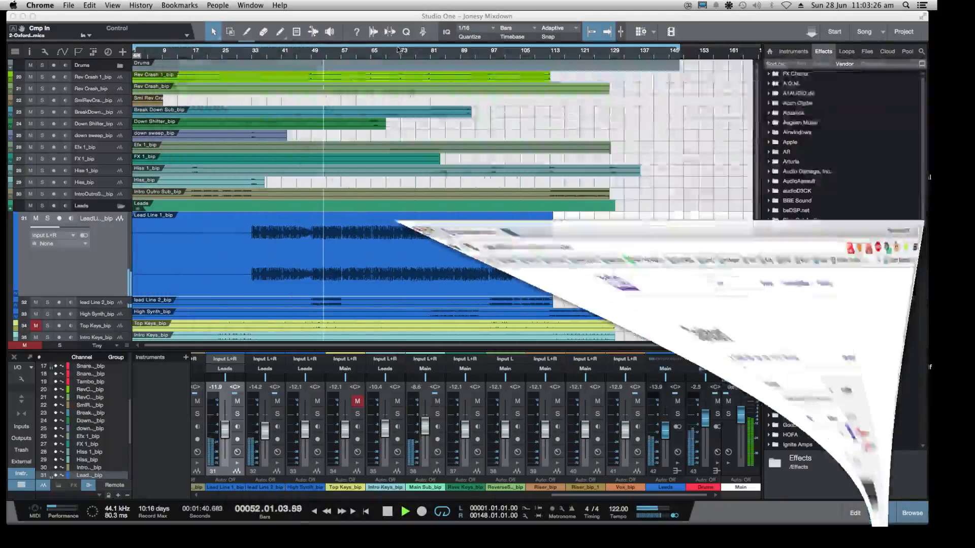
Shrink the Studio One window to reach MIO Console and raise its monitor level to -1.5
left_click_drag(927, 524, 707, 496)
left_click(743, 223)
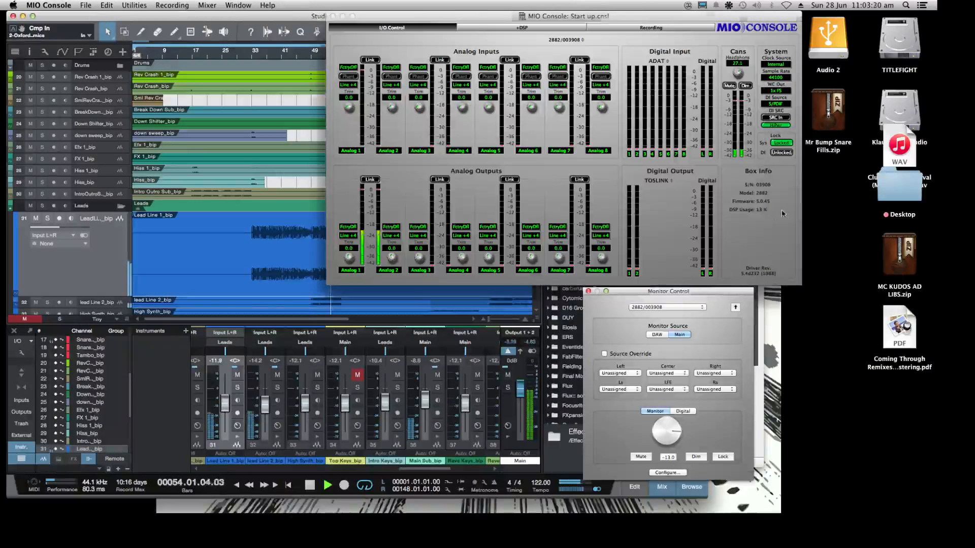
left_click_drag(671, 418, 670, 440)
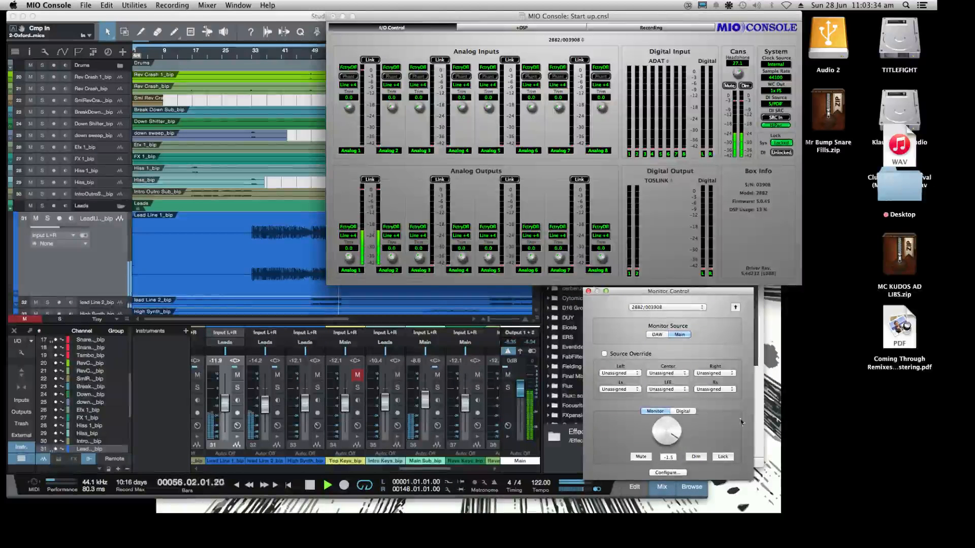
Switch back to Studio One with its Effects browser hidden and enlarge the window across the screen
left_click(694, 500)
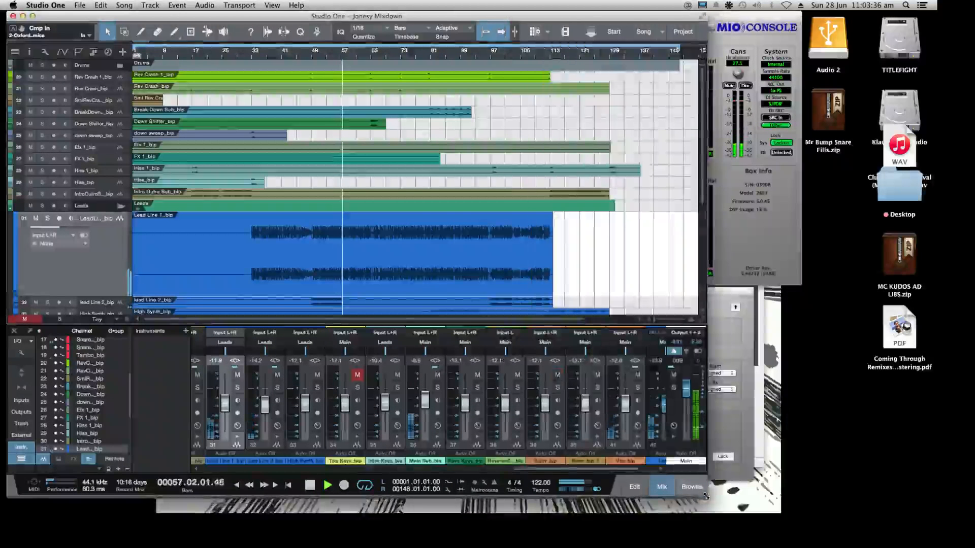
left_click_drag(708, 496, 931, 523)
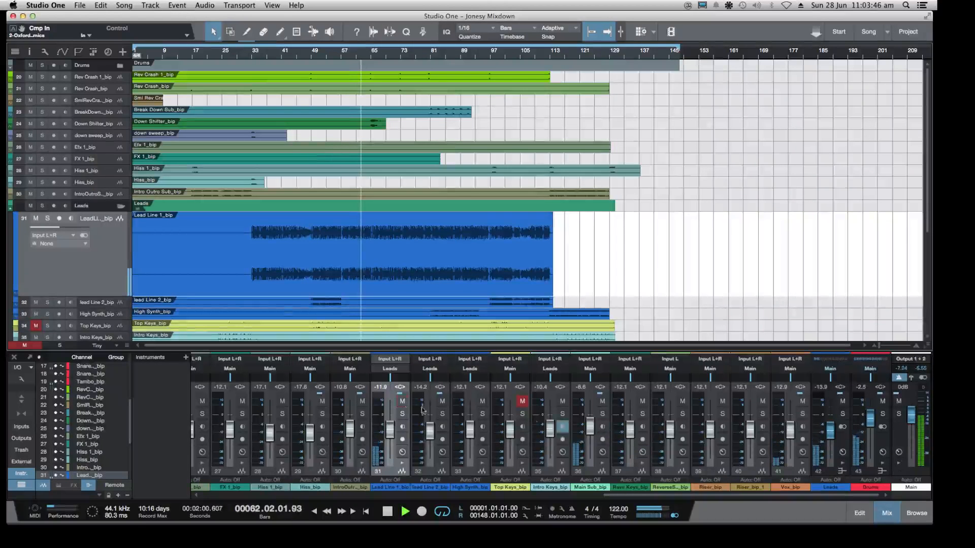
Select the Vox_bip track in the arrangement
scroll(191, 263, "down", 5)
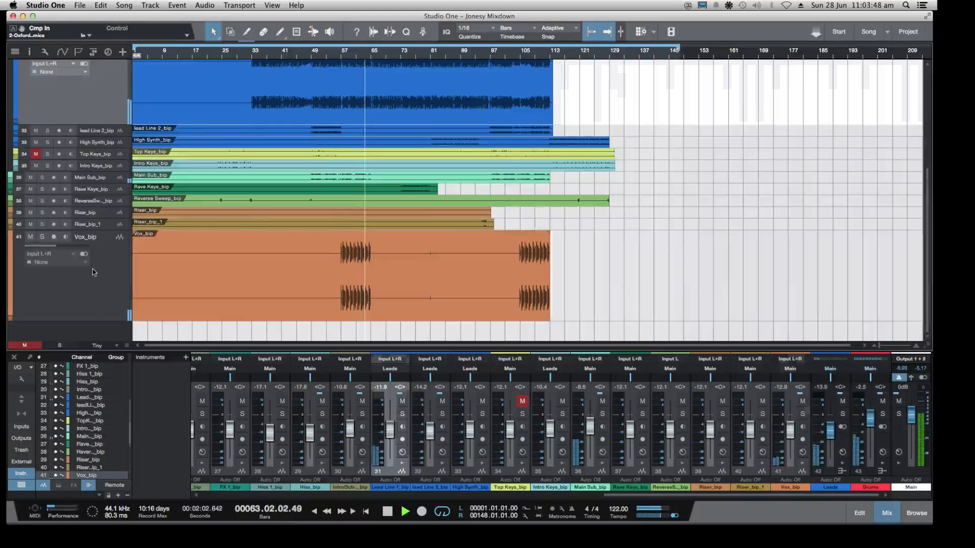
left_click(100, 267)
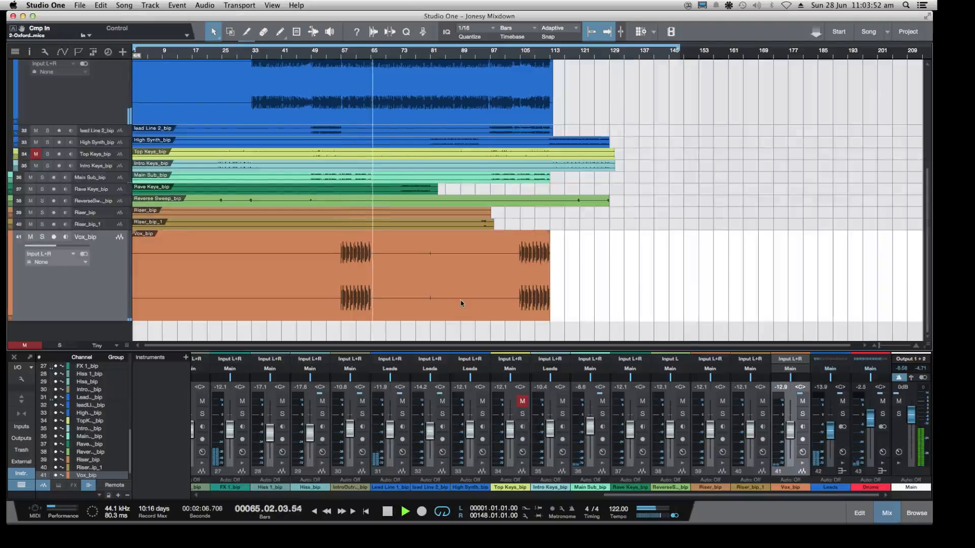
Inspect the Virtual Tape Machines insert on the Main output, and close the plug-in window
left_click(899, 452)
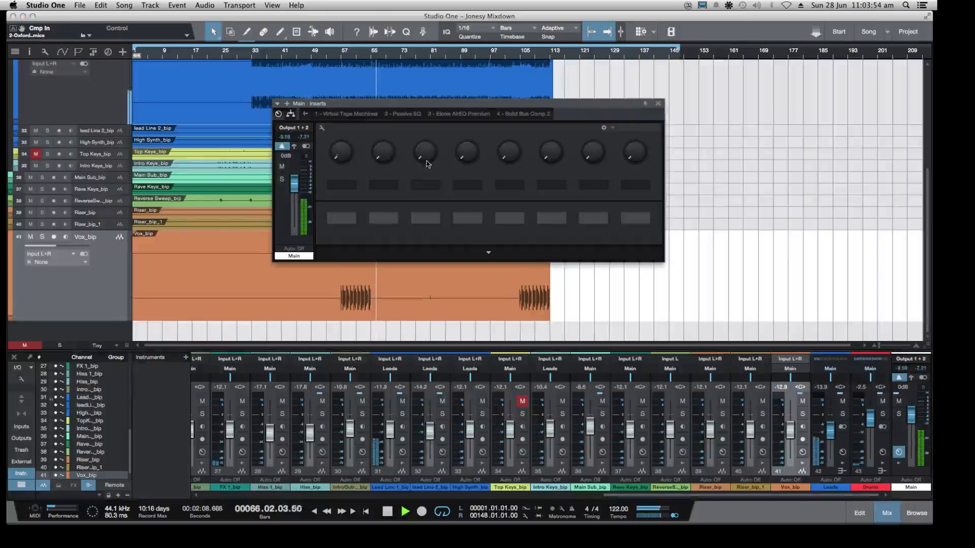
left_click(339, 115)
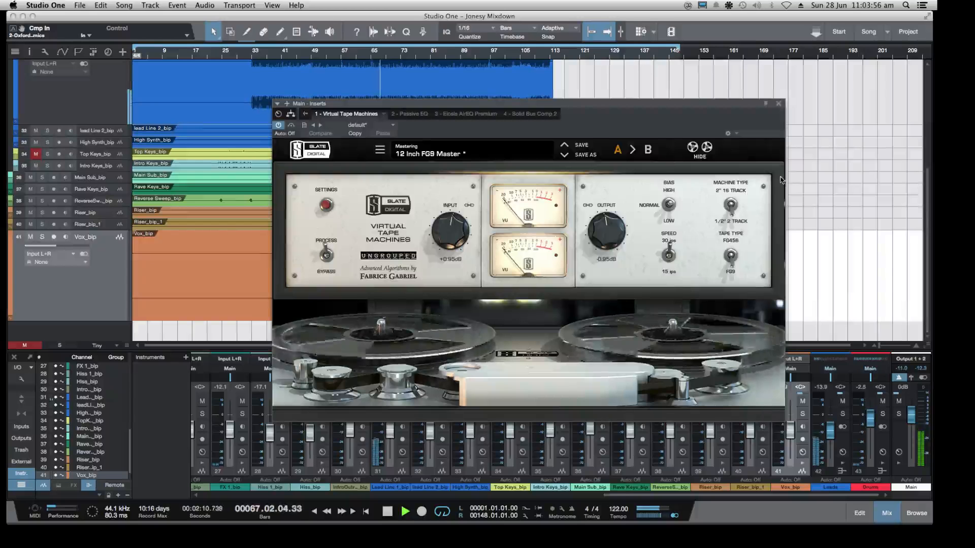
left_click(779, 104)
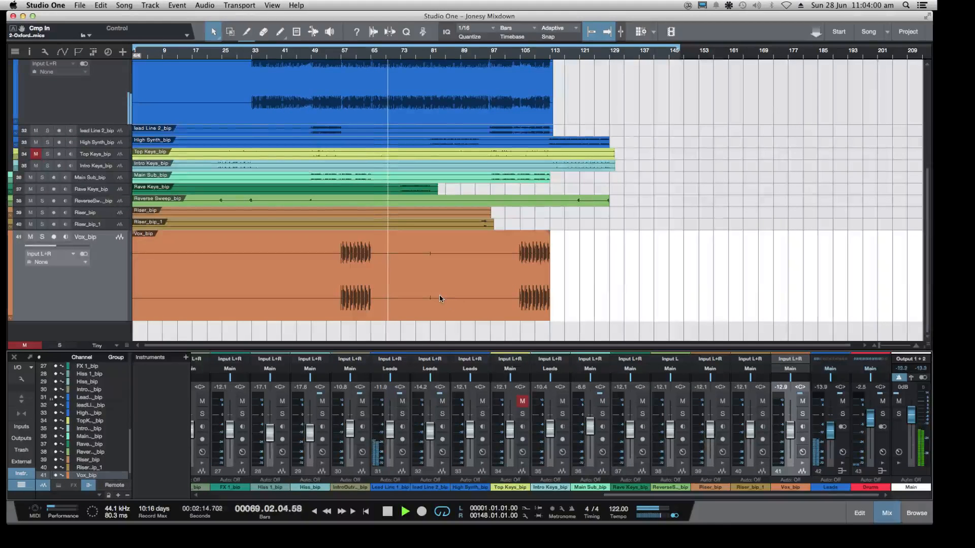
Check the audio device and block size in Studio One's Audio Setup preferences, and close the preferences
left_click(46, 5)
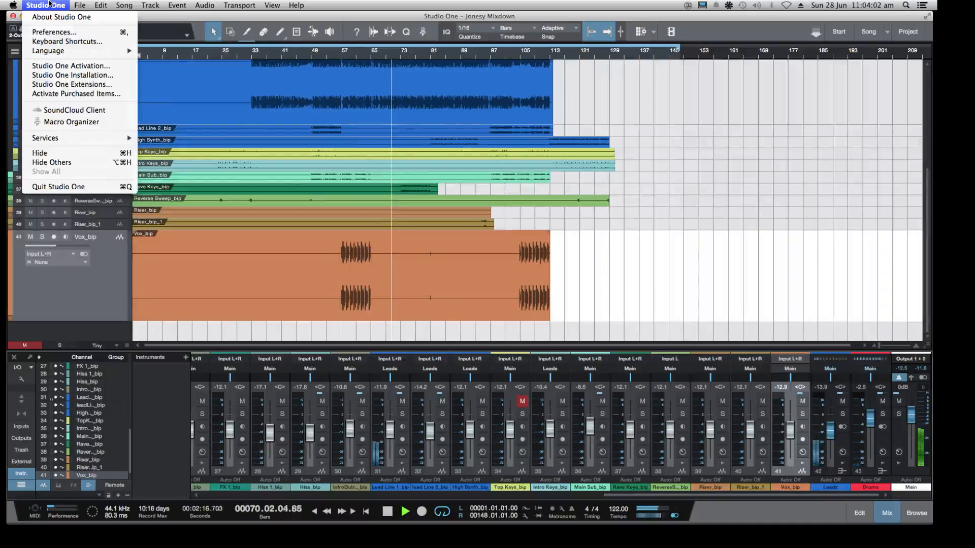
left_click(55, 32)
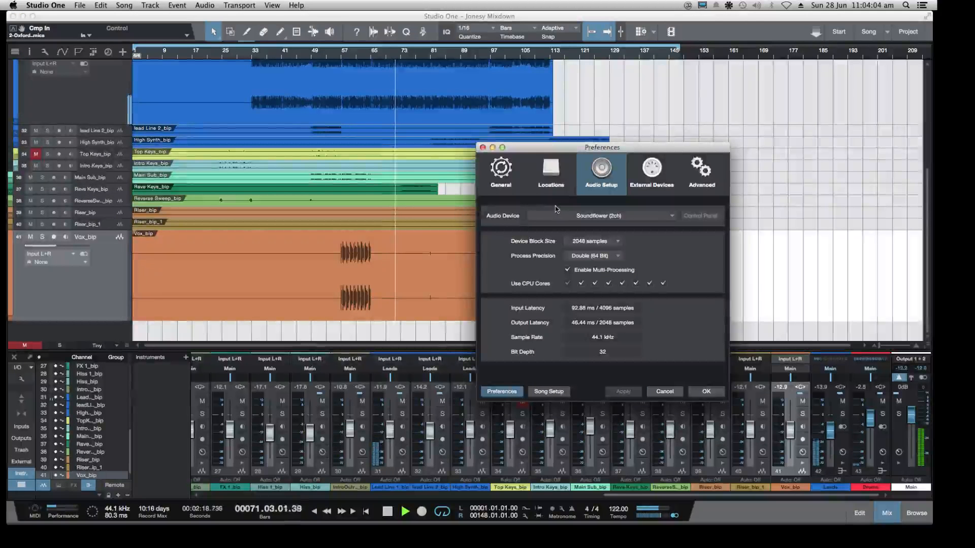
left_click(482, 147)
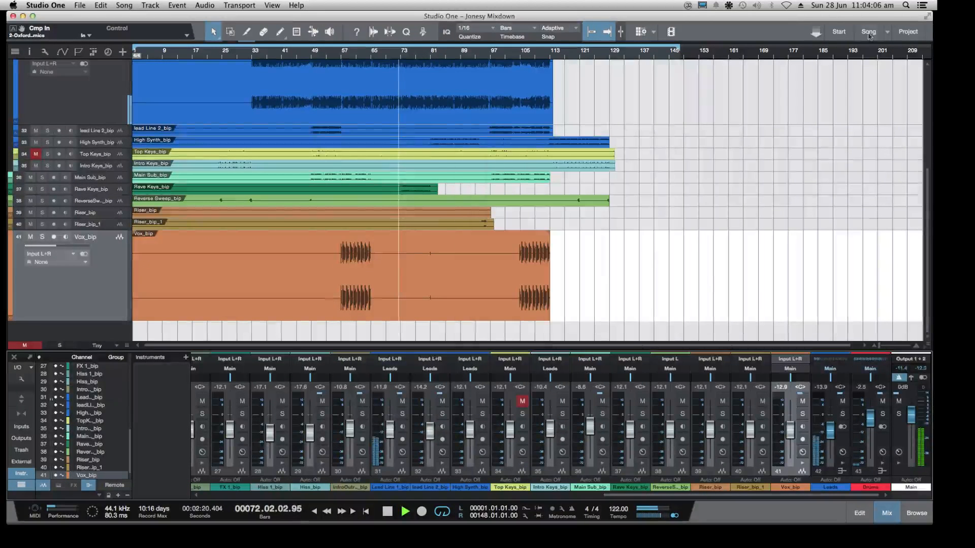
Set the Soundflower (2ch) buffer size to 2048 and recheck the selected size
left_click(729, 5)
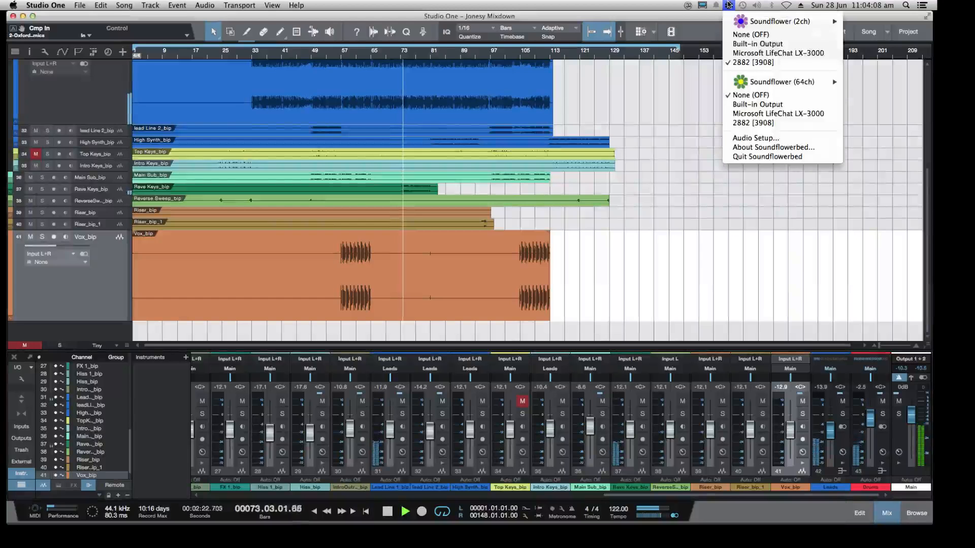
mouse_move(812, 21)
mouse_move(850, 21)
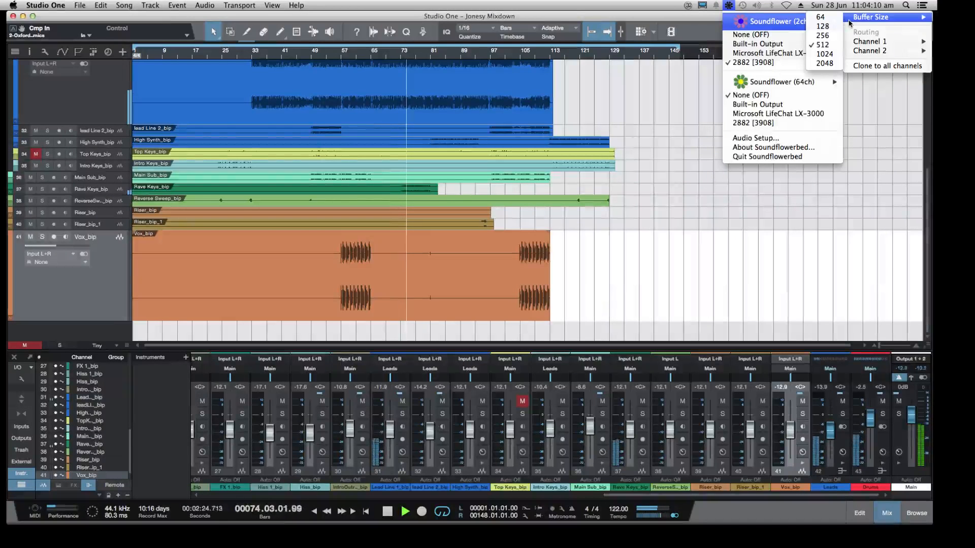
left_click(823, 62)
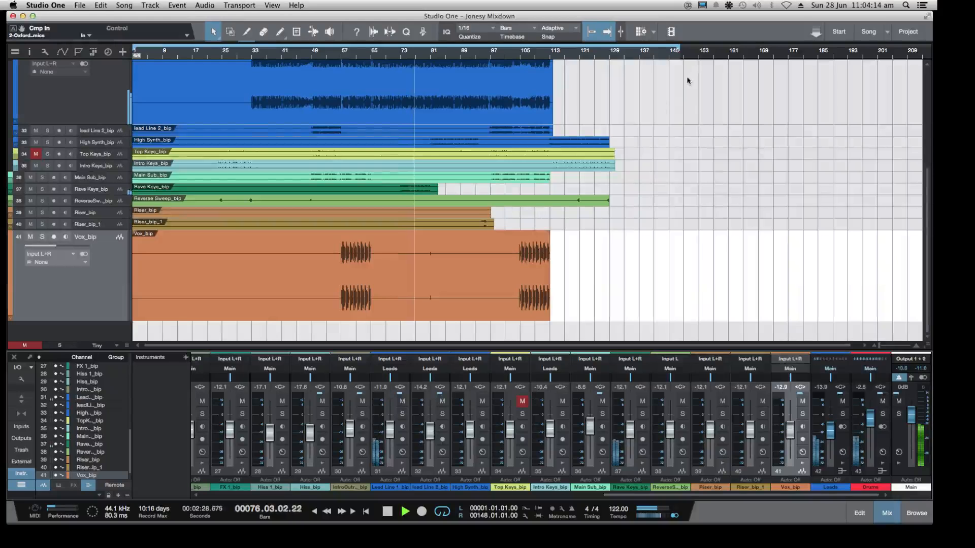
left_click(729, 6)
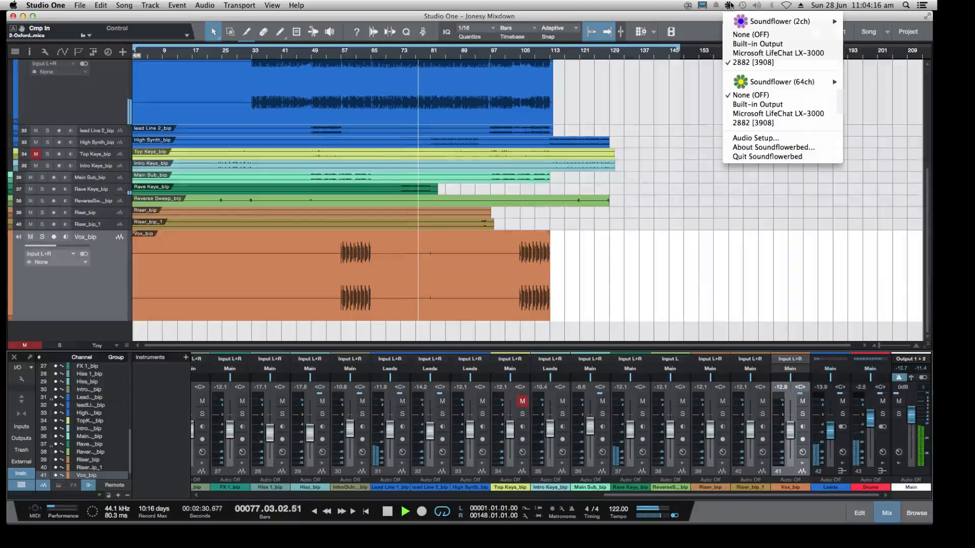
mouse_move(792, 21)
mouse_move(863, 17)
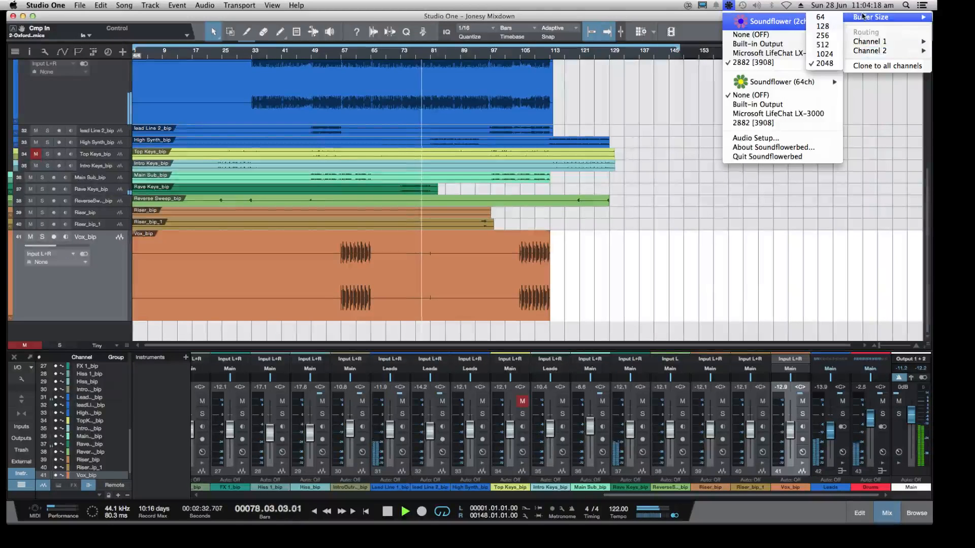
left_click(616, 249)
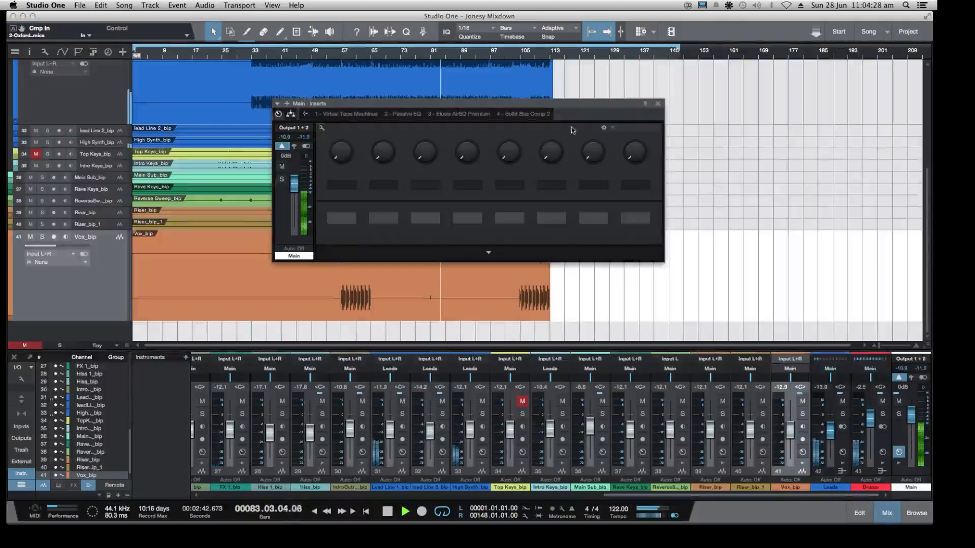
Inspect the Passive EQ insert on the Main output, and close its window with playback stopped
left_click(404, 115)
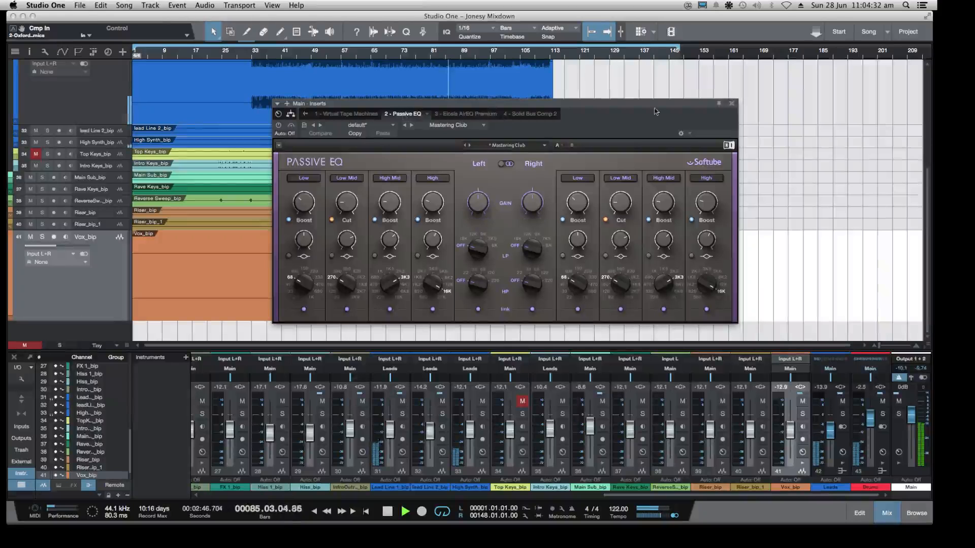
left_click(731, 103)
key("space")
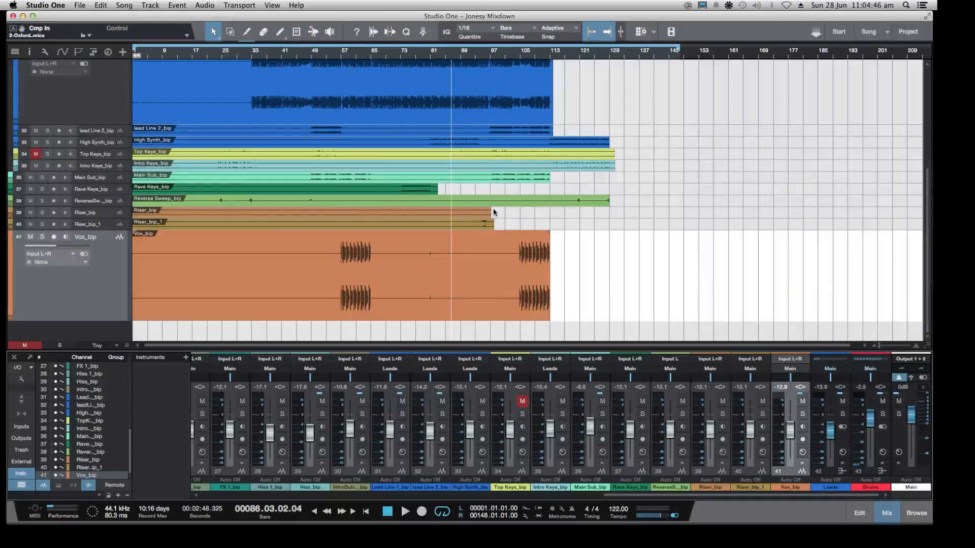
Reopen the Passive EQ insert on the Main output and adjust its High Mid boost
left_click(898, 452)
left_click(409, 114)
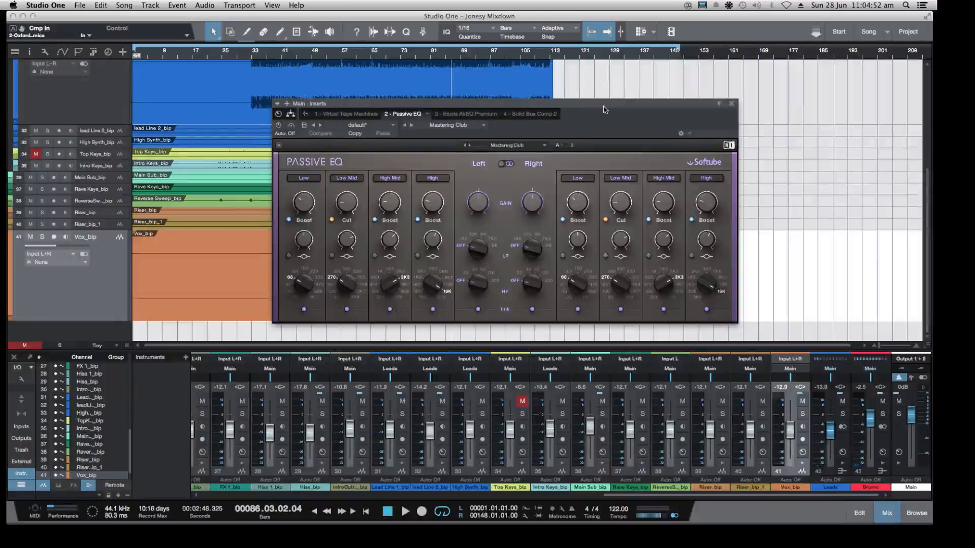
left_click_drag(601, 108, 559, 103)
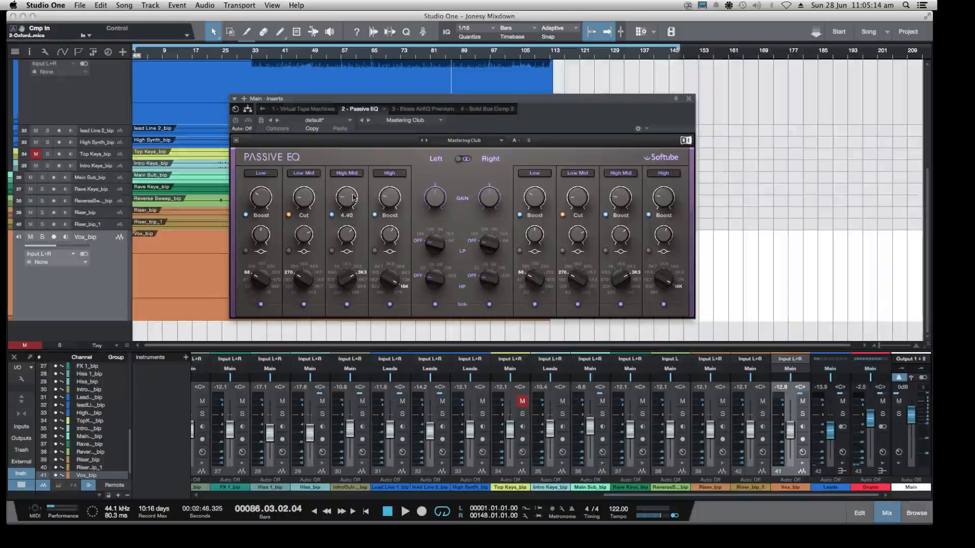
left_click_drag(346, 197, 347, 202)
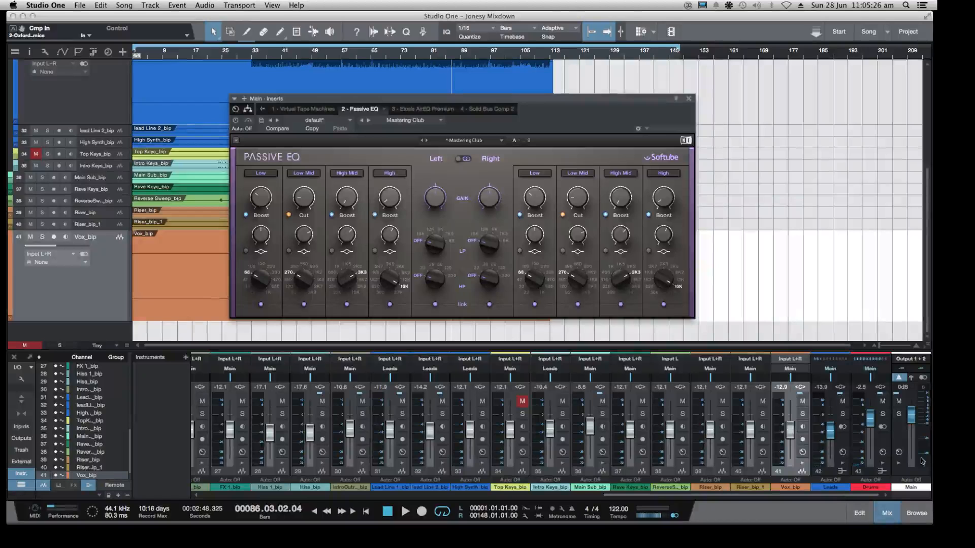
Show the Eiosis AirEQ Premium insert on the Main output and shift its window up slightly
left_click(898, 452)
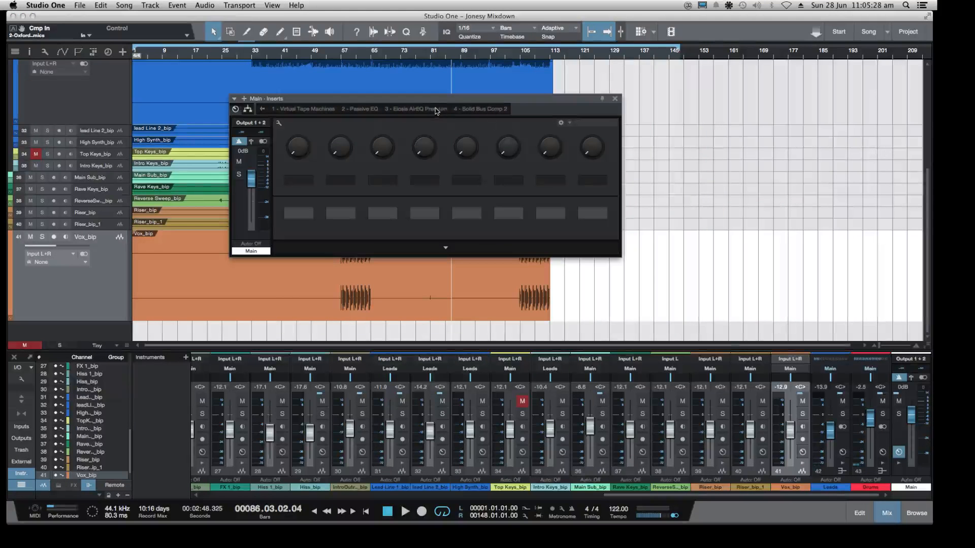
left_click(434, 110)
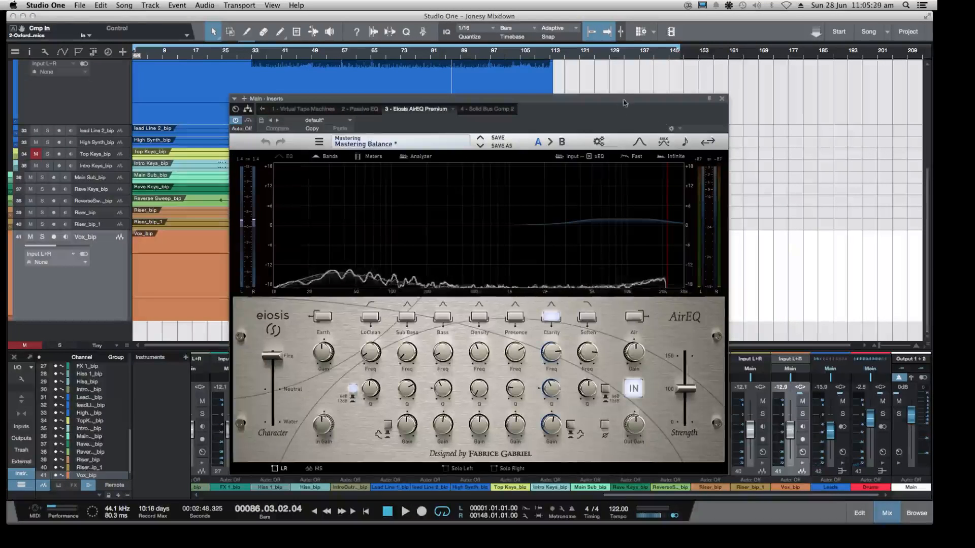
left_click_drag(625, 103, 613, 81)
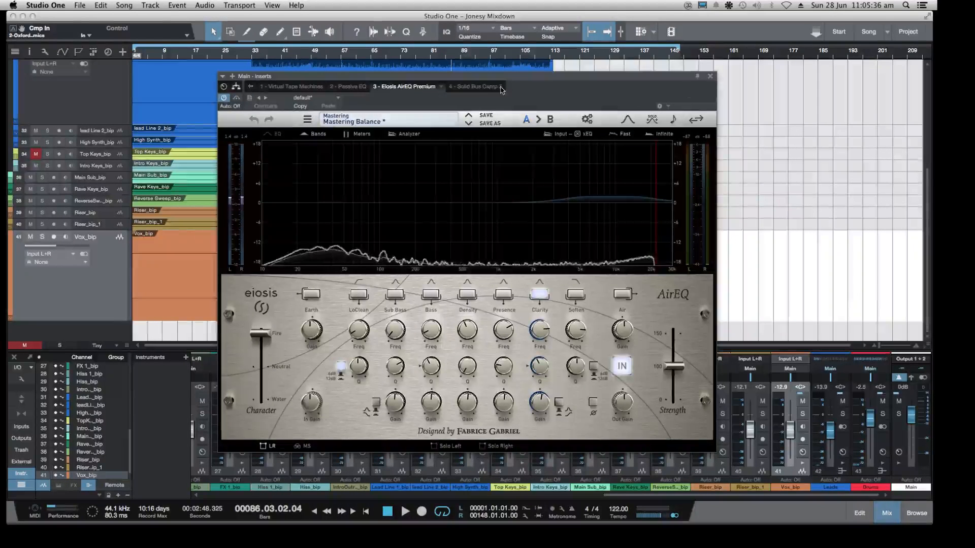
Show the Solid Bus Comp 2 insert on the Main output and play the song from about bar 97
left_click(483, 87)
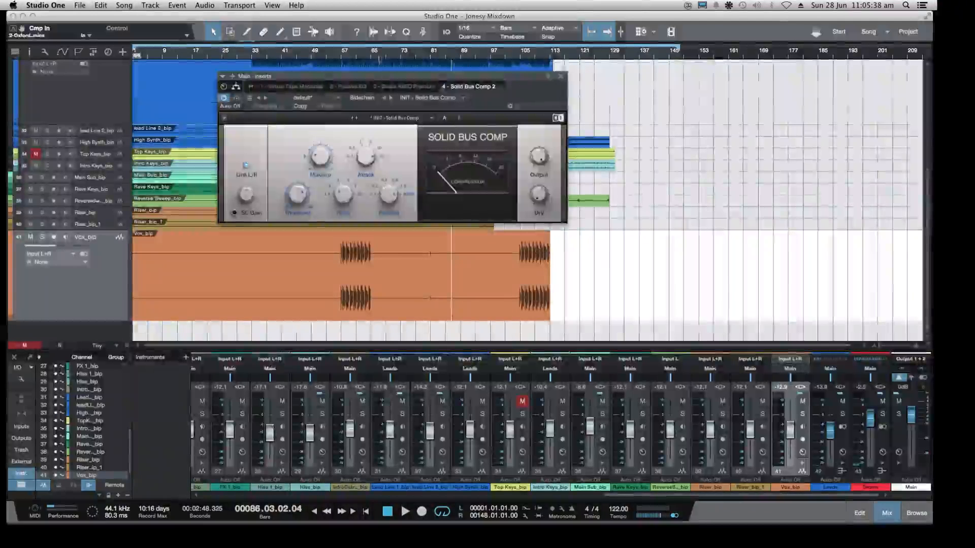
left_click(448, 58)
key("space")
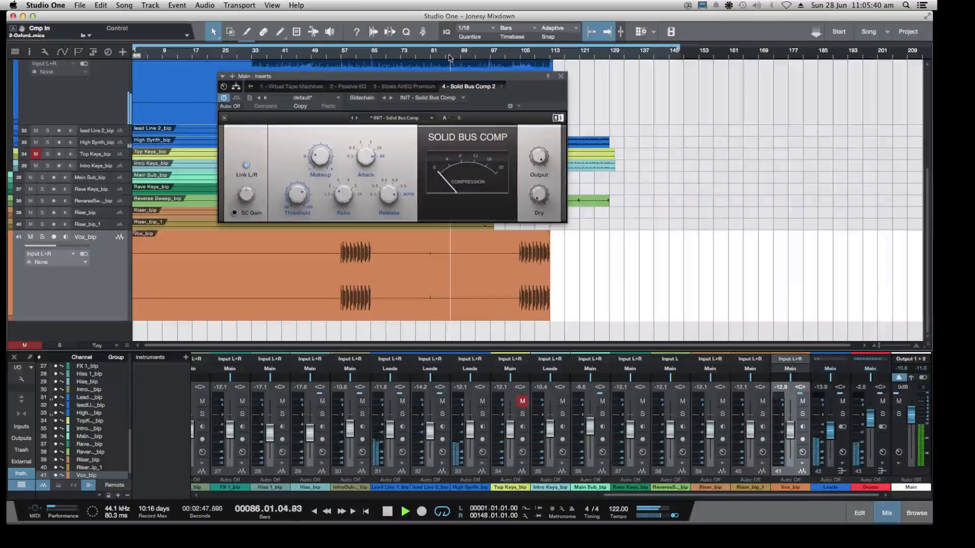
left_click(496, 59)
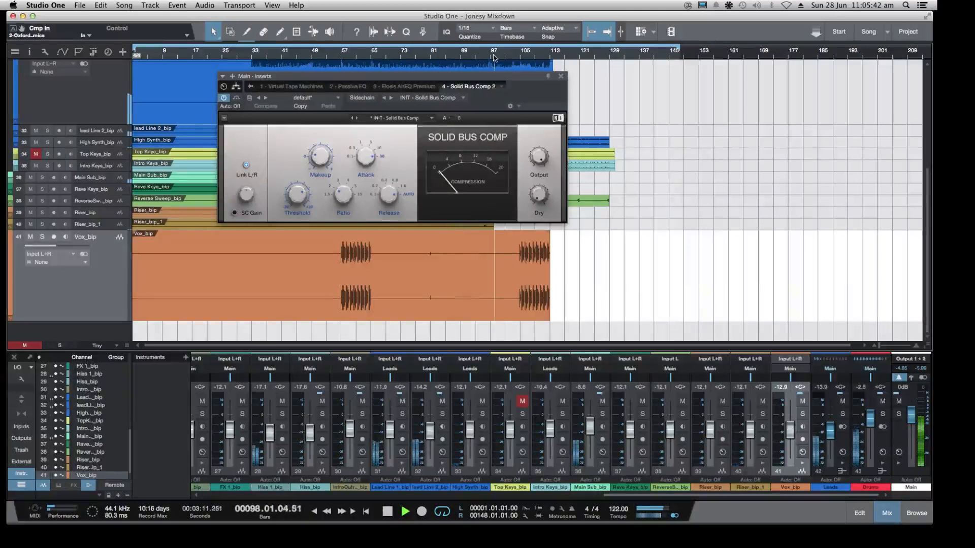
Set the Solid Bus Comp 2 threshold to 7.8 dB, and close its window with playback stopped
left_click_drag(299, 191, 299, 195)
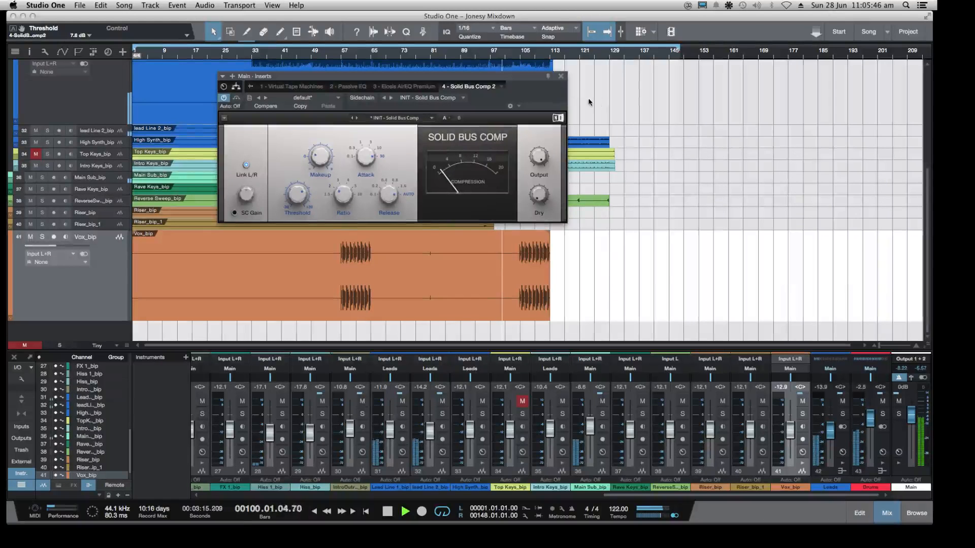
left_click(561, 76)
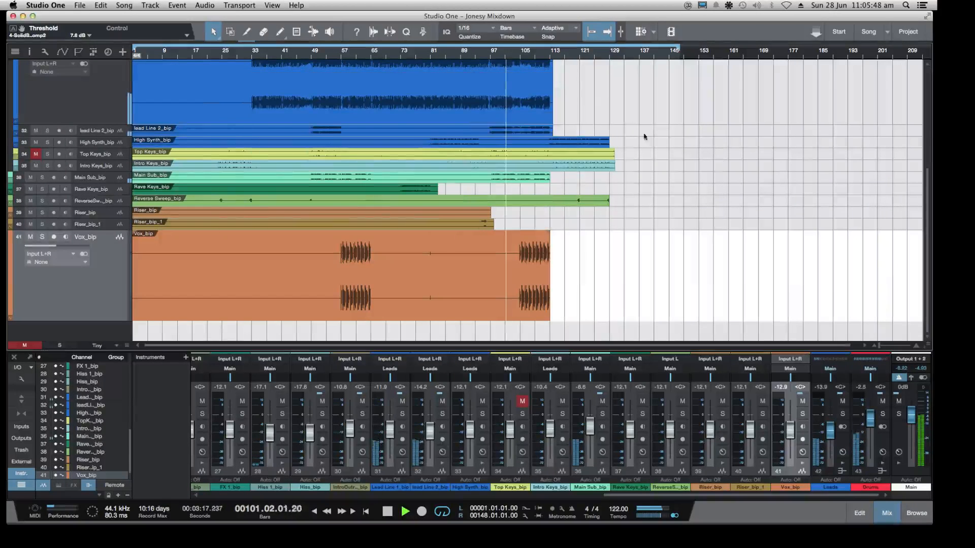
key("space")
Expand the Drums folder track to review the drum tracks inside it, and collapse it again
scroll(695, 157, "up", 5)
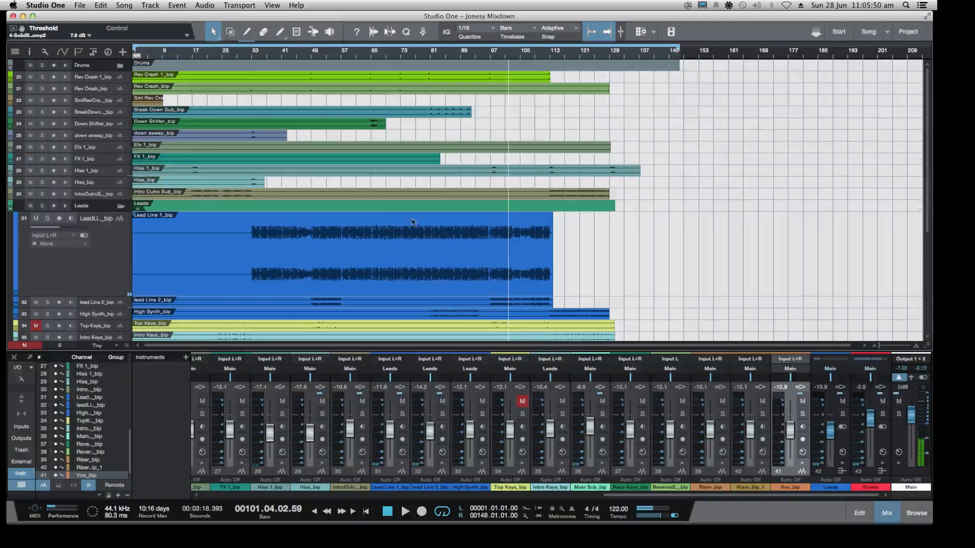
left_click(119, 66)
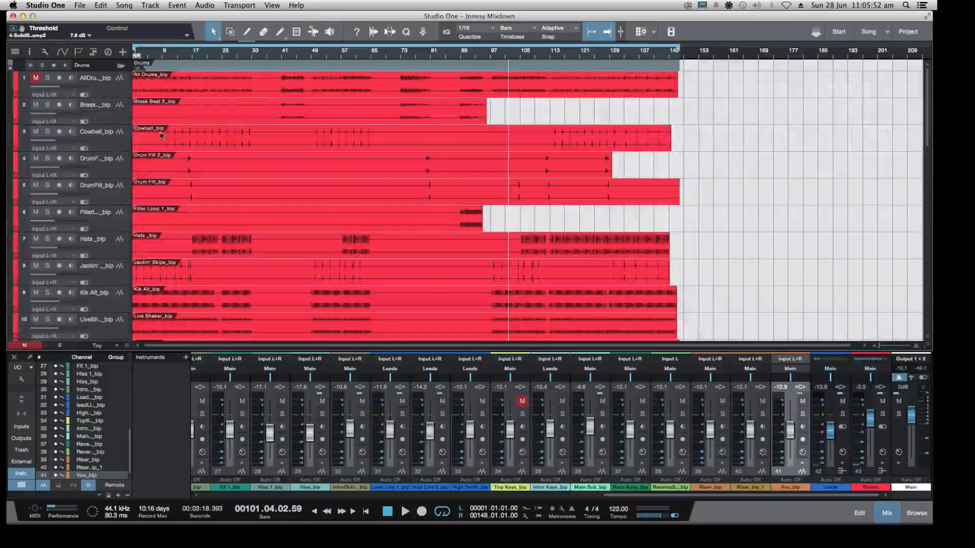
left_click(120, 65)
Inspect the Solid Bus Comp insert on the Drums bus, and close its window
left_click(867, 487)
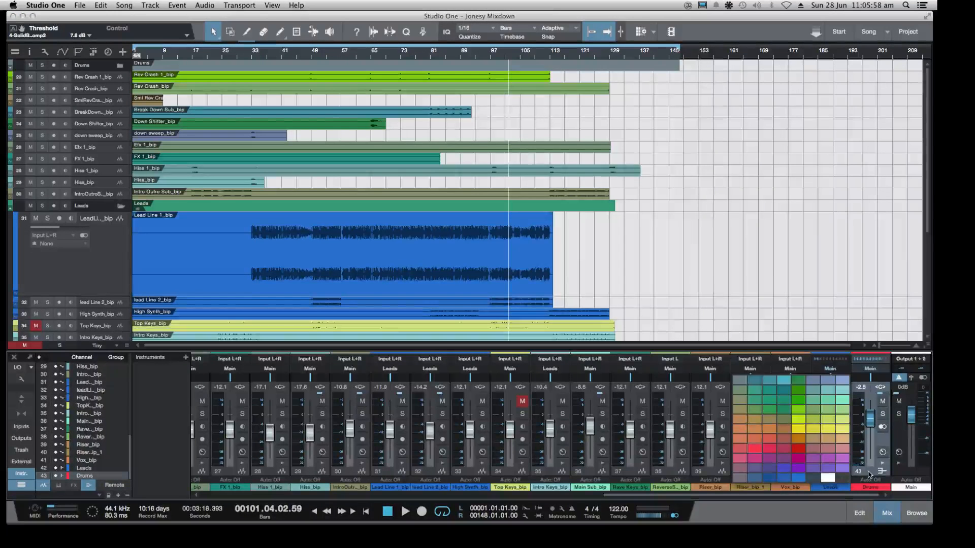
left_click(882, 452)
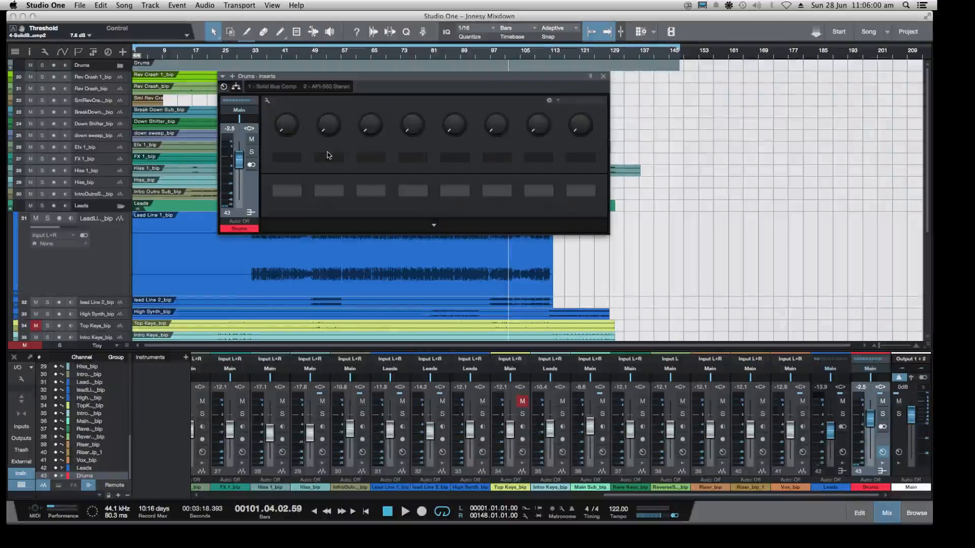
left_click(274, 87)
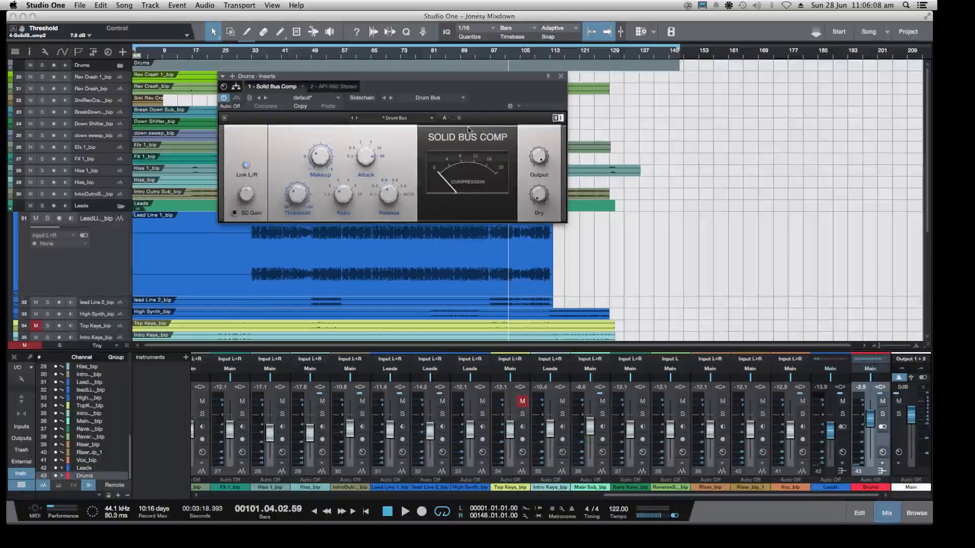
left_click(561, 77)
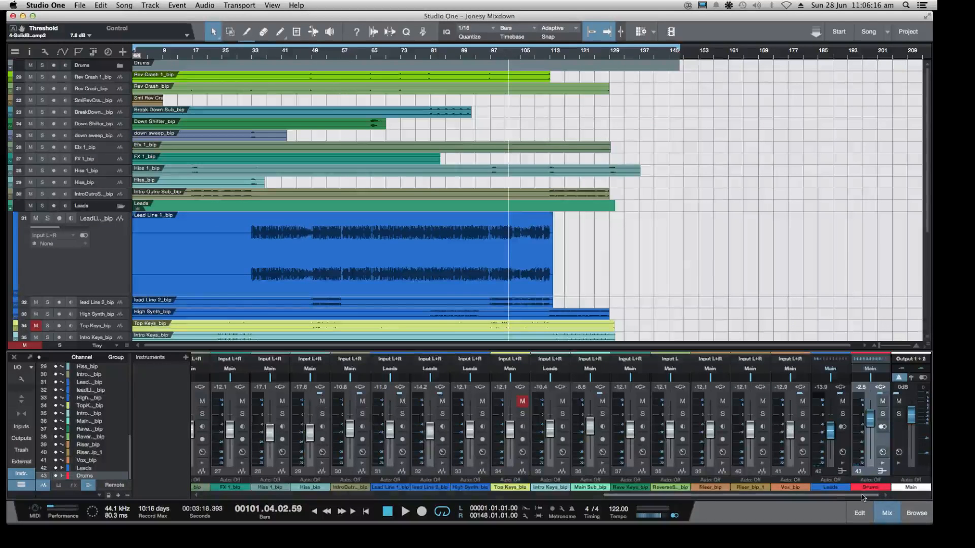
Inspect the Pro EQ insert on the Main Sub_bip channel, and close its window
mouse_move(861, 496)
left_mouse_down()
mouse_move(842, 500)
mouse_move(861, 499)
left_mouse_up()
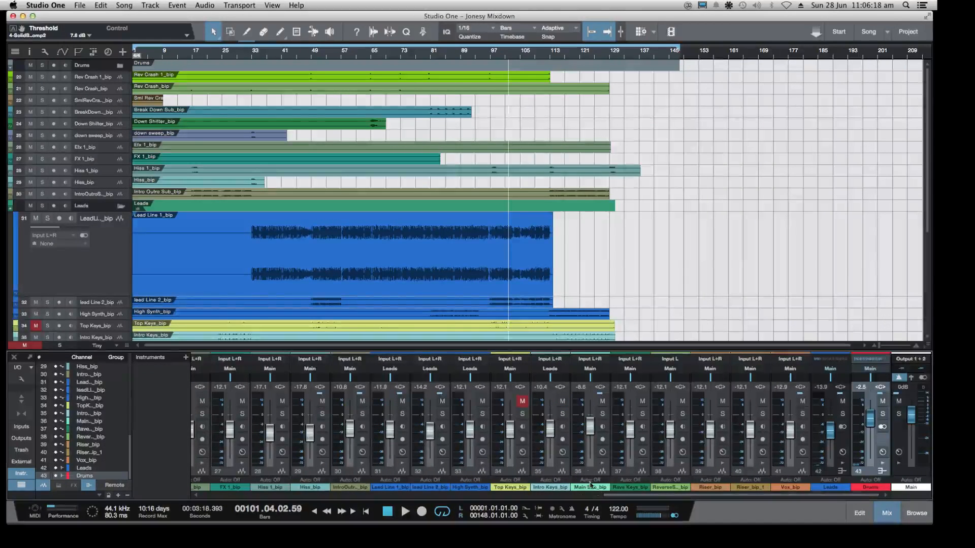
left_click(601, 451)
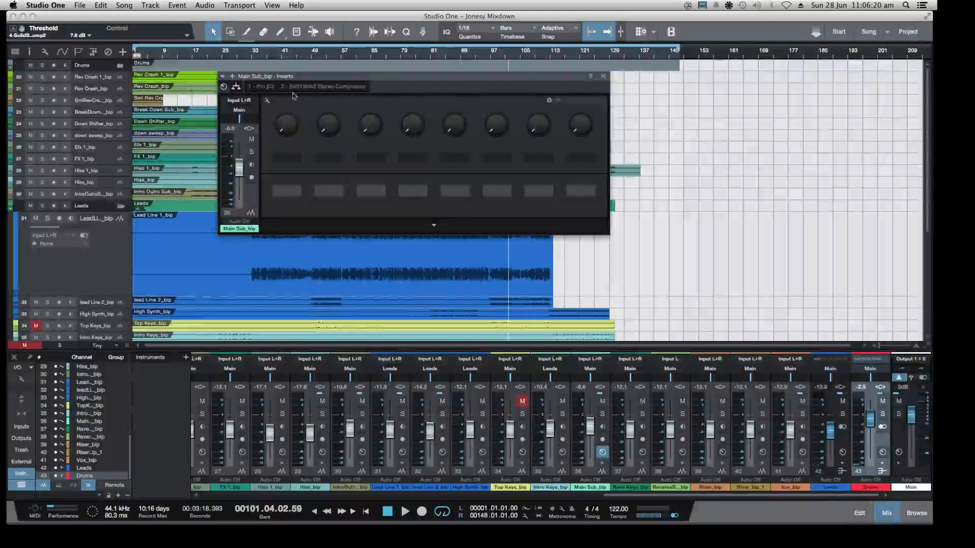
left_click(262, 86)
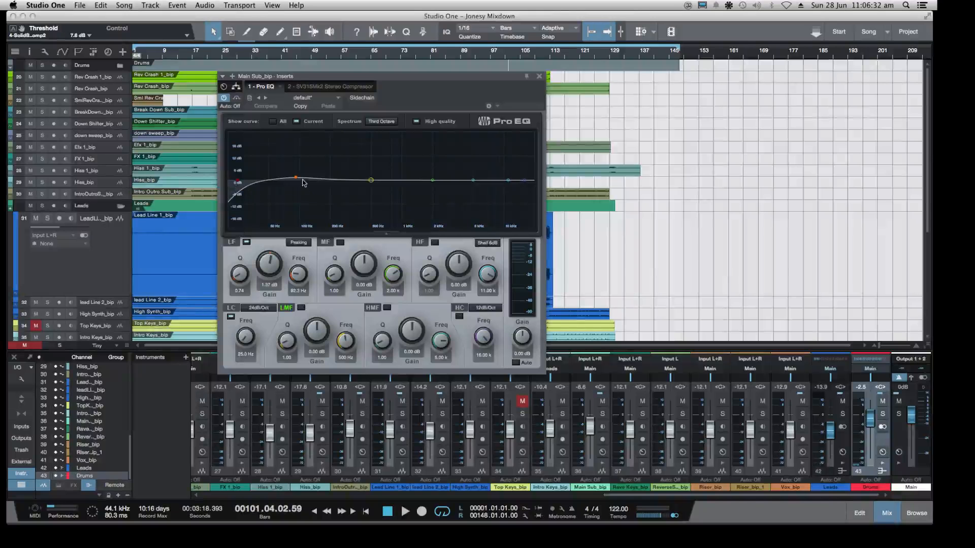
left_click(539, 76)
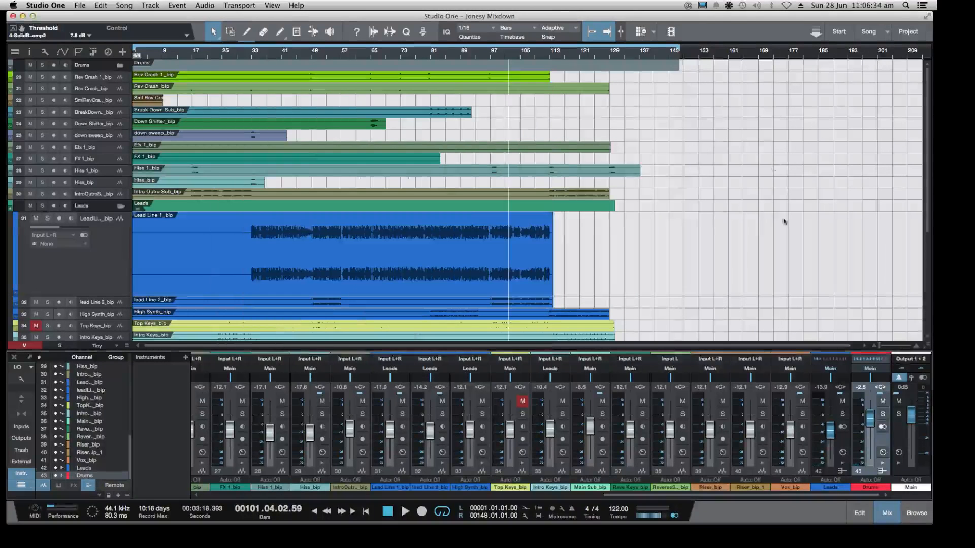
Look over the arrangement's tracks and show the Effects browser beside it
scroll(592, 222, "down", 5)
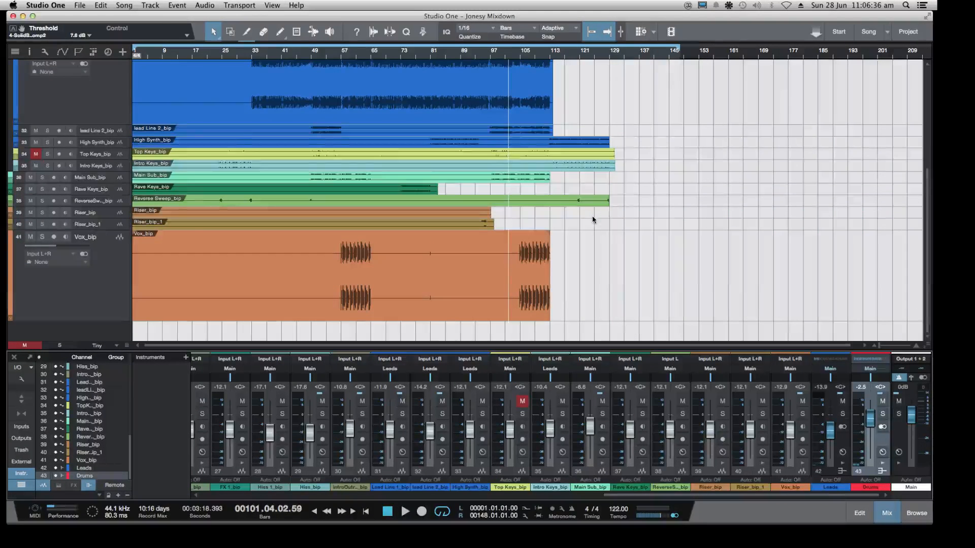
scroll(593, 222, "up", 5)
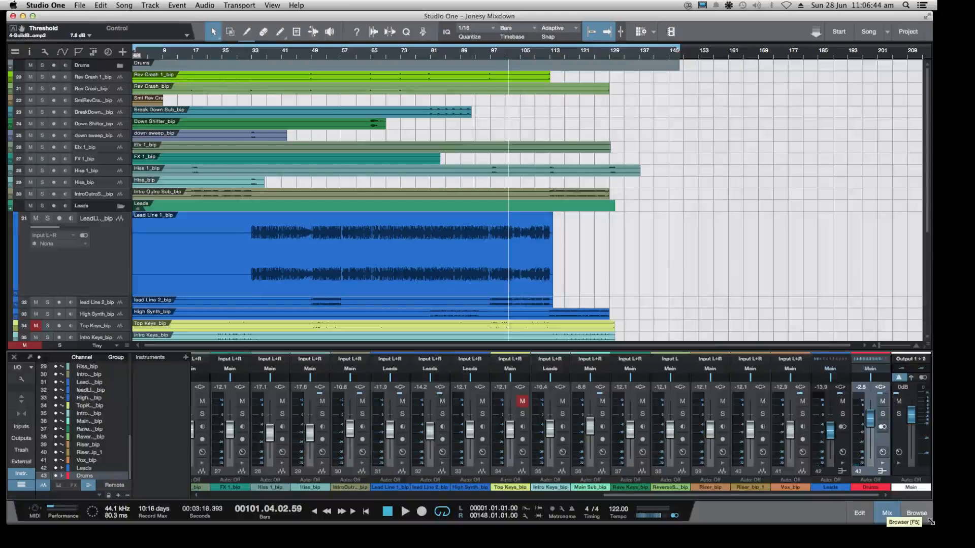
left_click(921, 521)
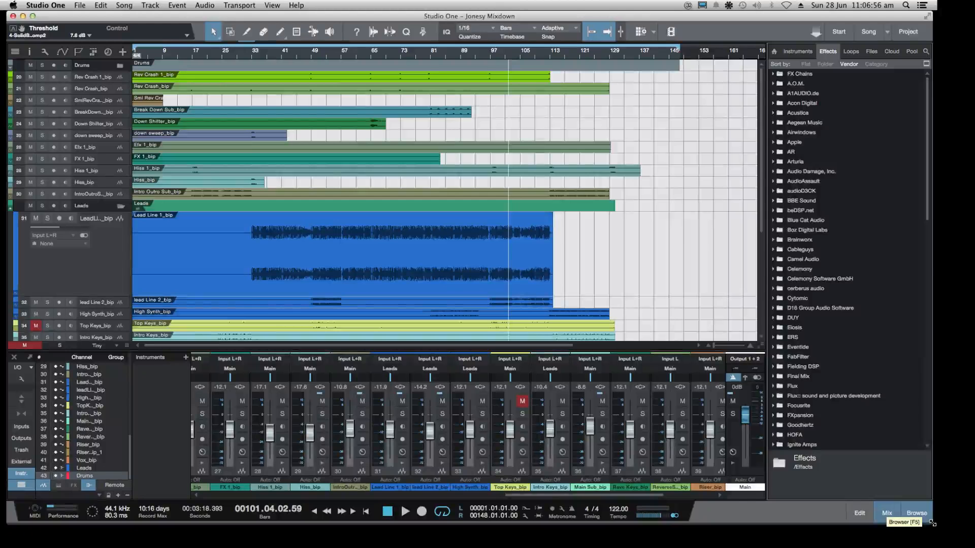
Shrink the Studio One window, minimise OBS, and switch to the Twitch dashboard in Chrome to check the chat
left_click_drag(931, 522, 753, 509)
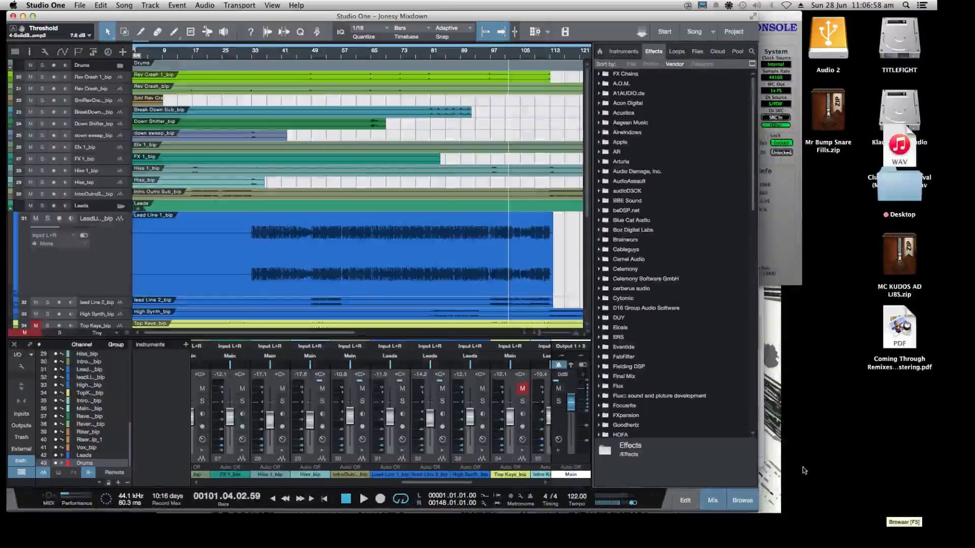
left_click(761, 407)
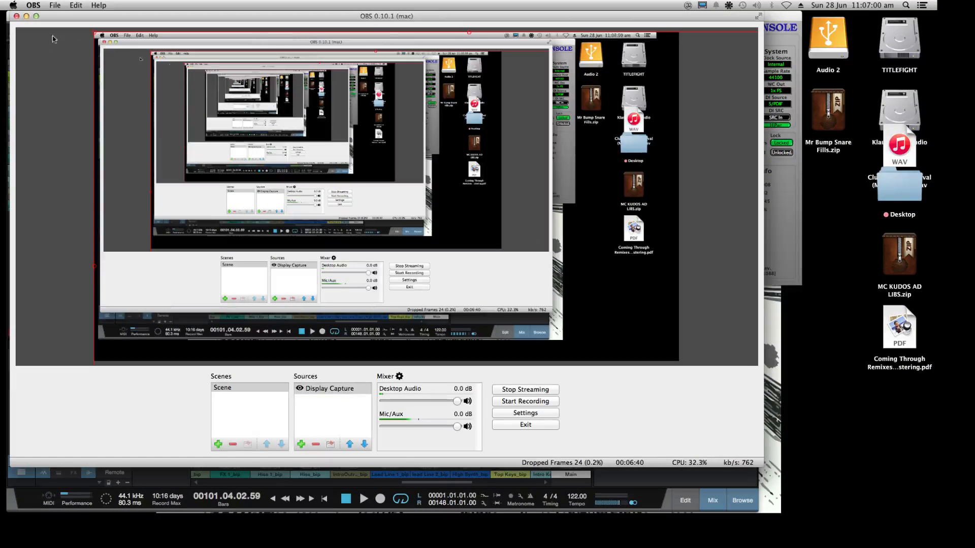
left_click(26, 16)
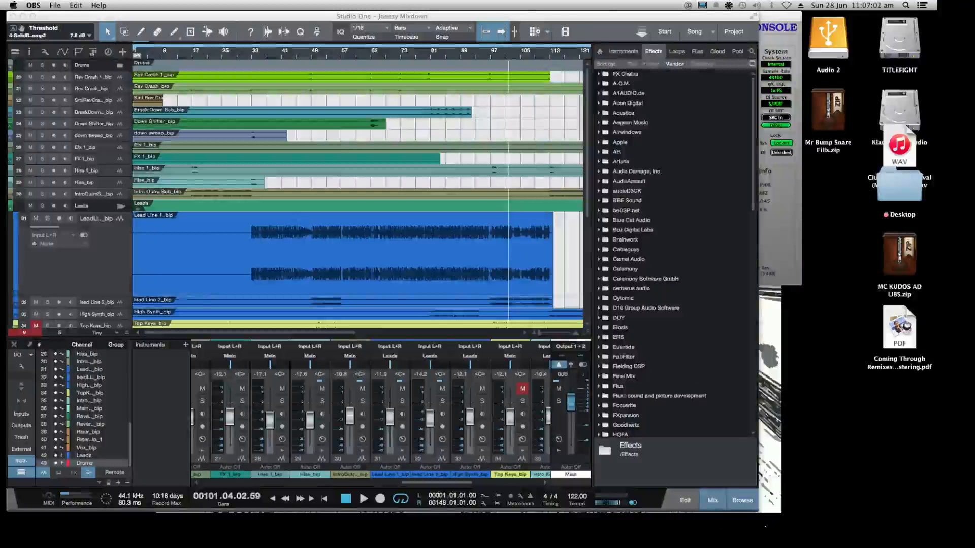
mouse_move(759, 510)
left_click(894, 503)
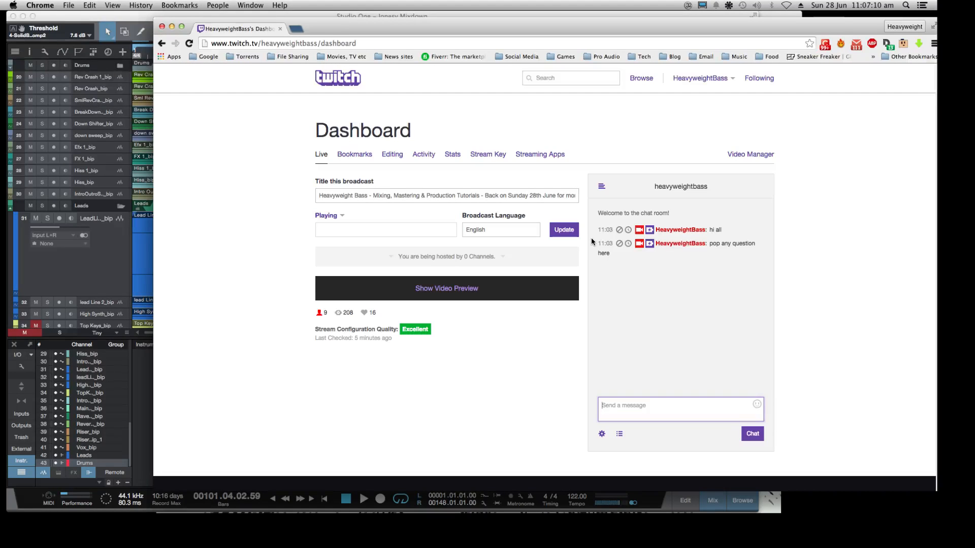
Switch back to Studio One, enlarge its window across the screen, and look over the arrangement's tracks
left_click(115, 270)
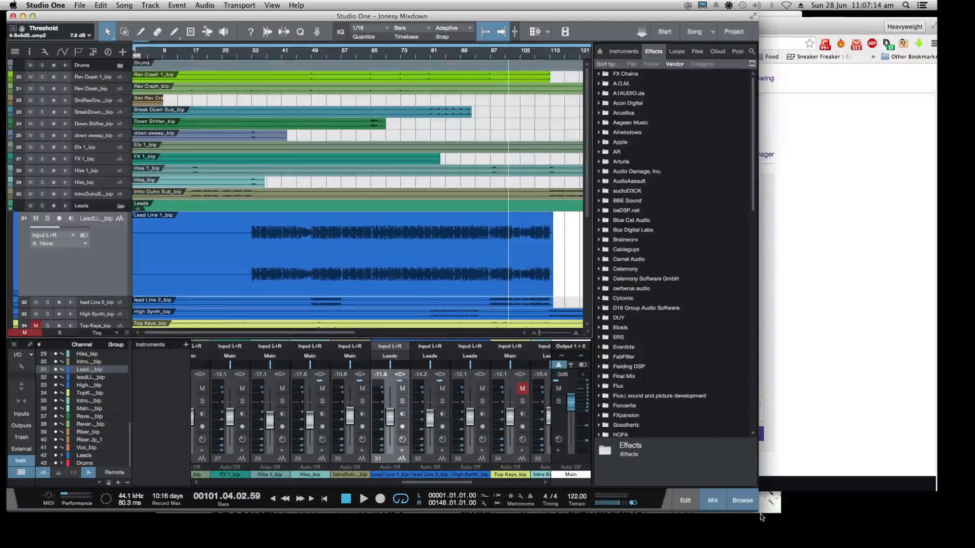
left_click_drag(762, 517, 934, 519)
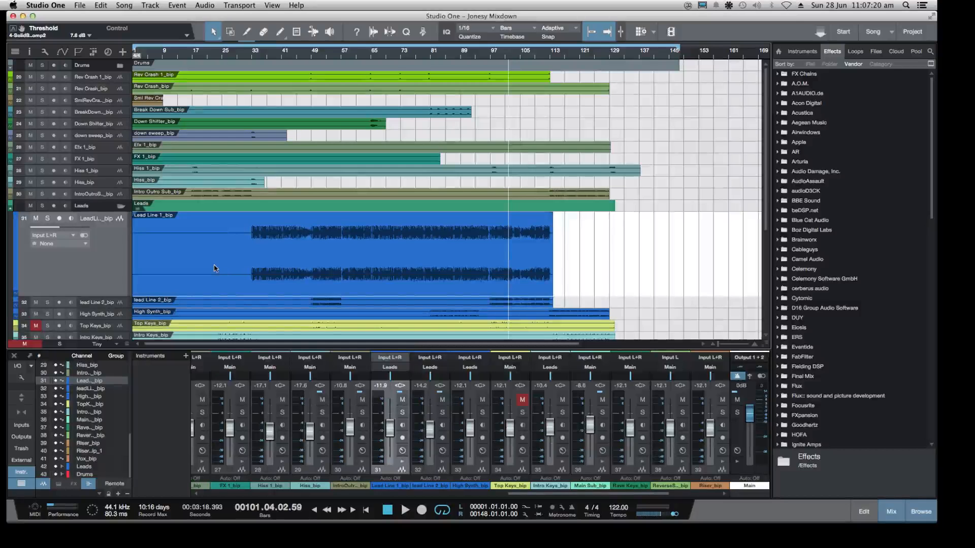
scroll(287, 299, "down", 6)
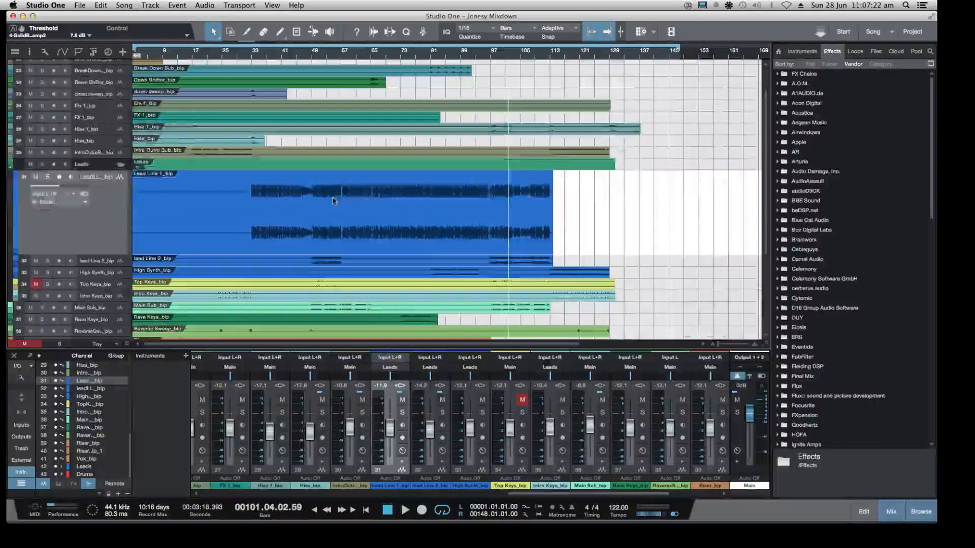
scroll(294, 236, "up", 6)
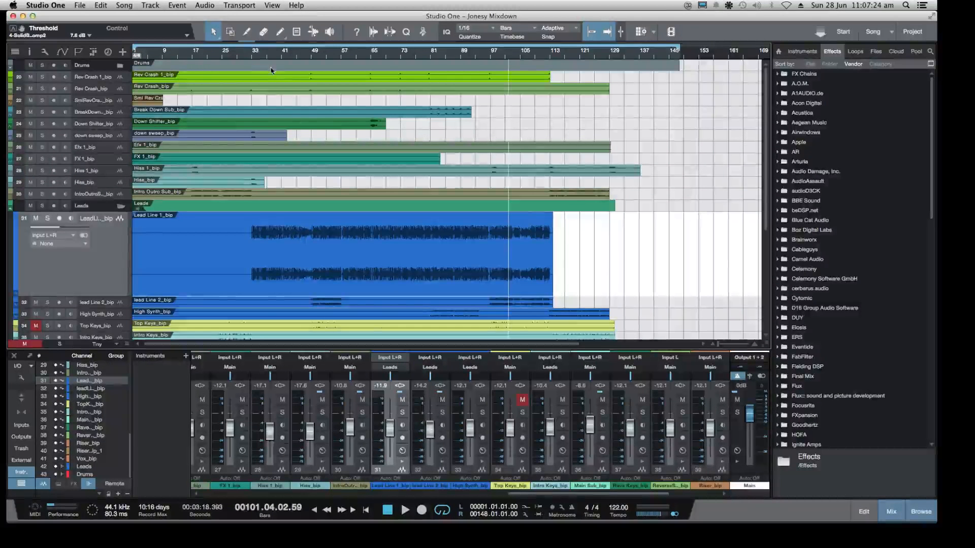
Play the song from about bar 33 with the Lead Line 1_bip track soloed
left_click(252, 58)
key("space")
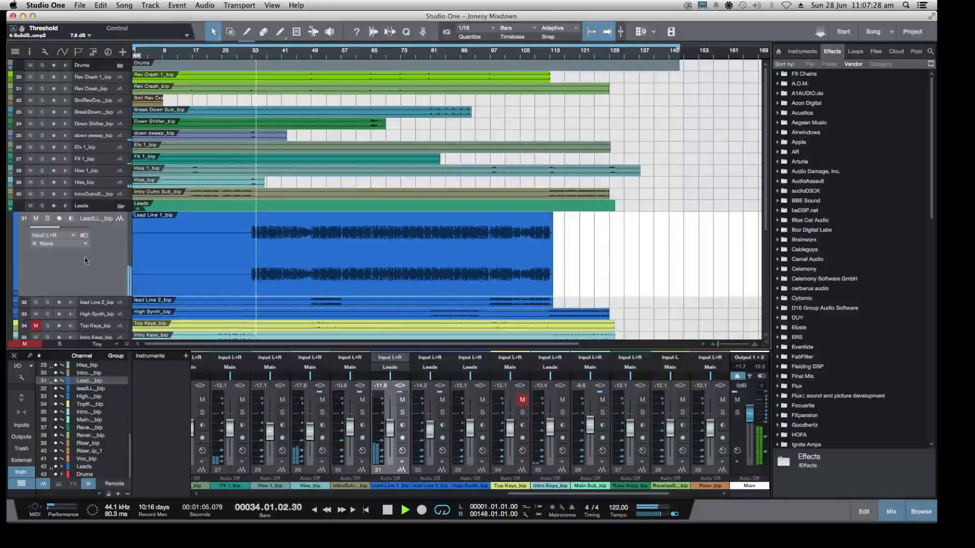
left_click(47, 219)
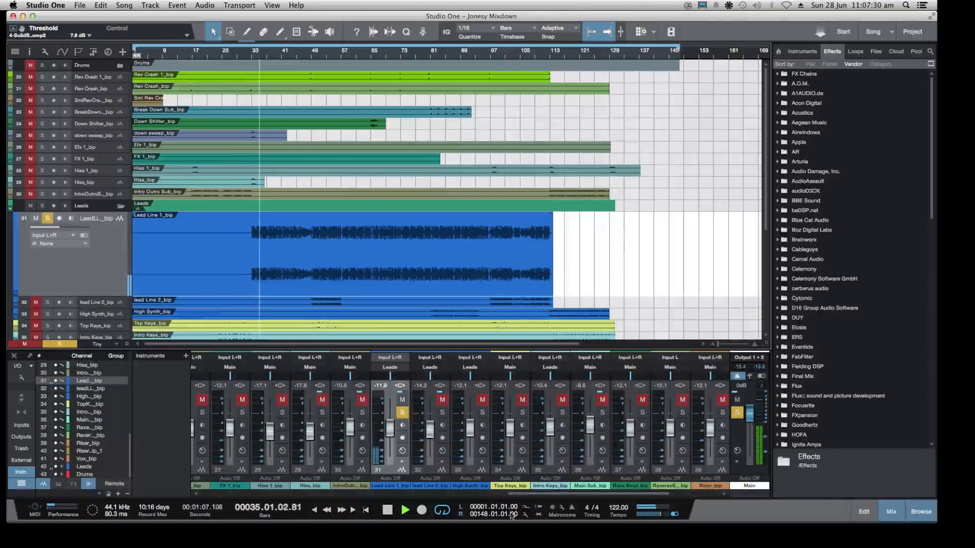
Activate the L1 limiter insert on the Leads bus and set its threshold to -13.0 dB
left_click_drag(633, 495, 682, 498)
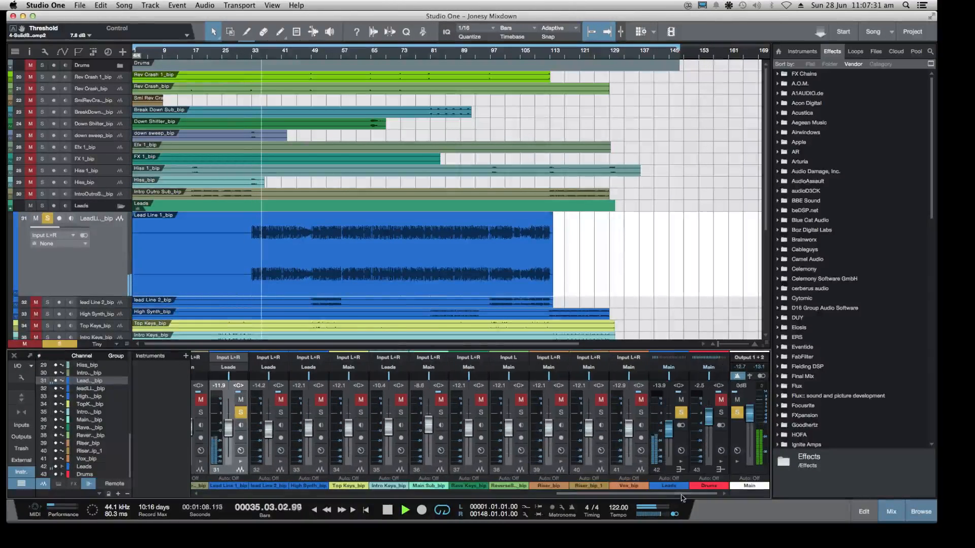
left_click(681, 450)
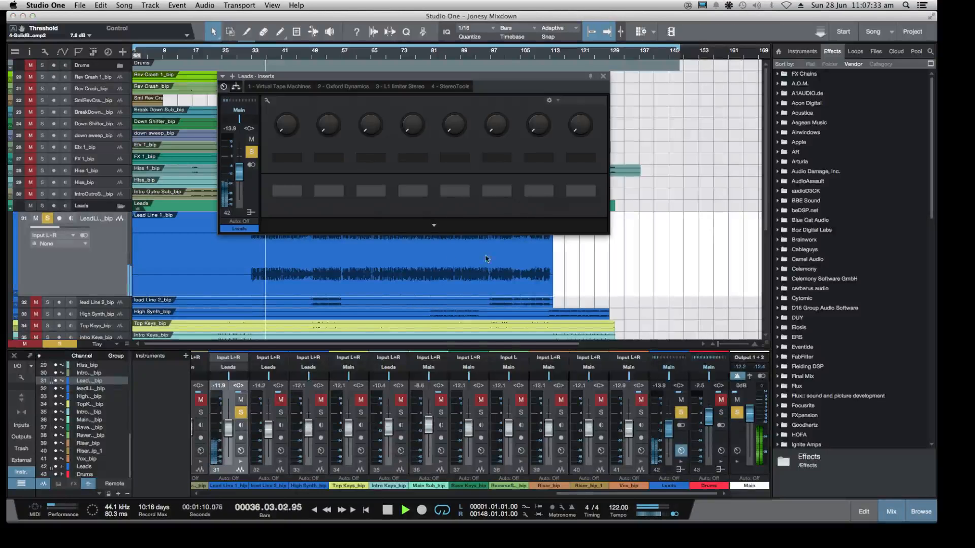
left_click(379, 87)
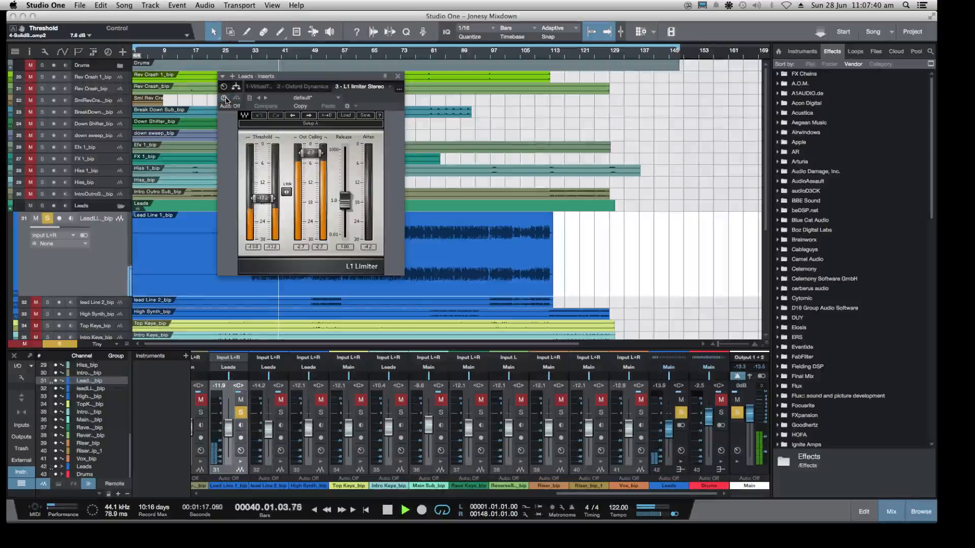
left_click(225, 100)
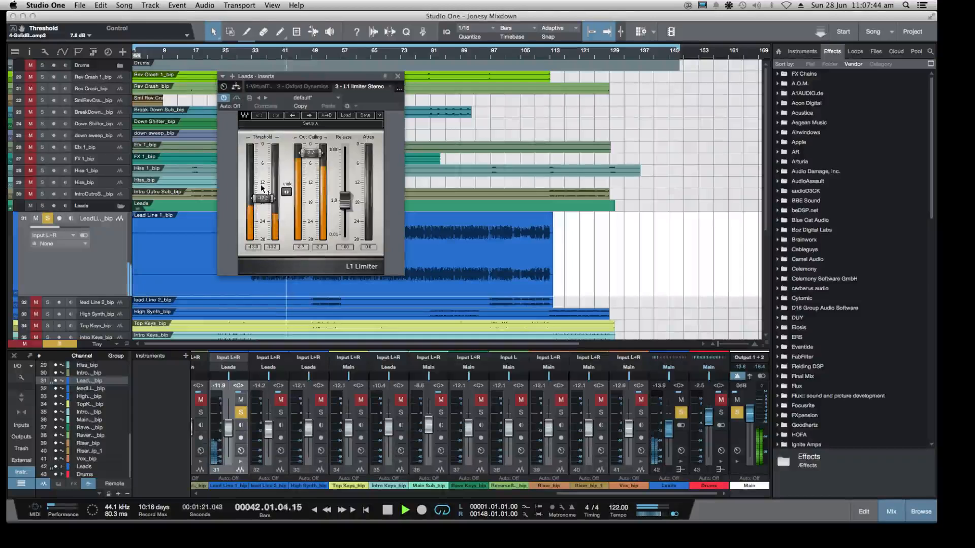
left_click_drag(262, 198, 263, 185)
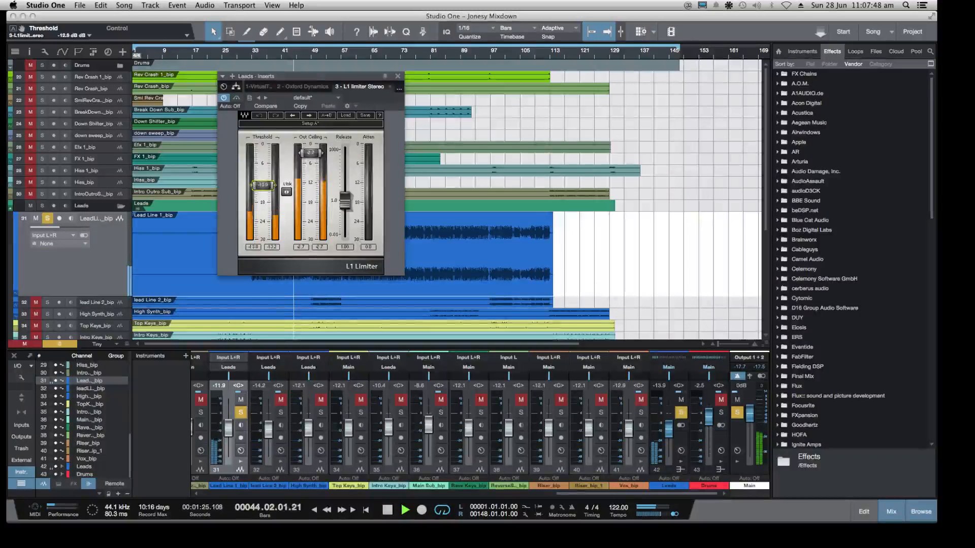
View the Leads bus's Oxford Dynamics insert, and set Virtual Tape Machines to +13.6 dB input and -13.6 dB output gain
left_click(310, 87)
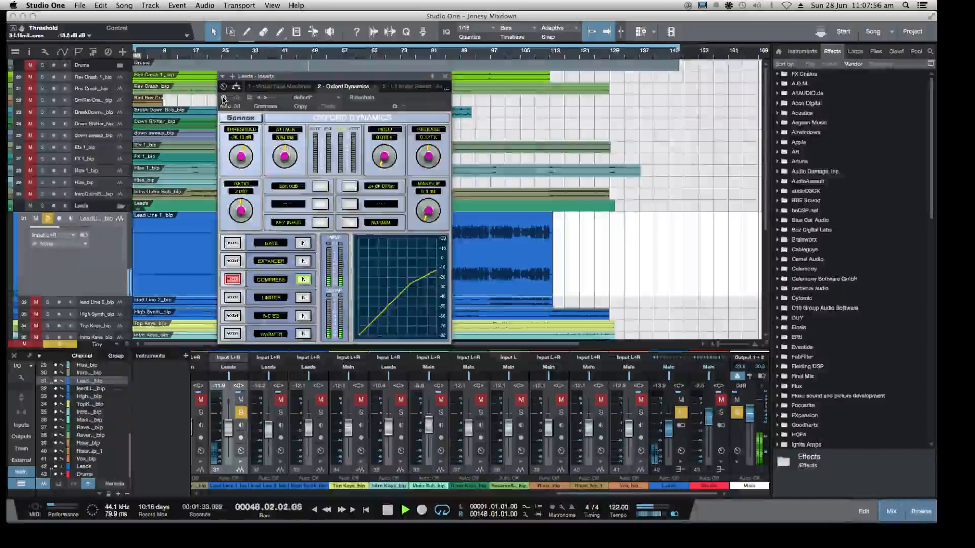
left_click(262, 86)
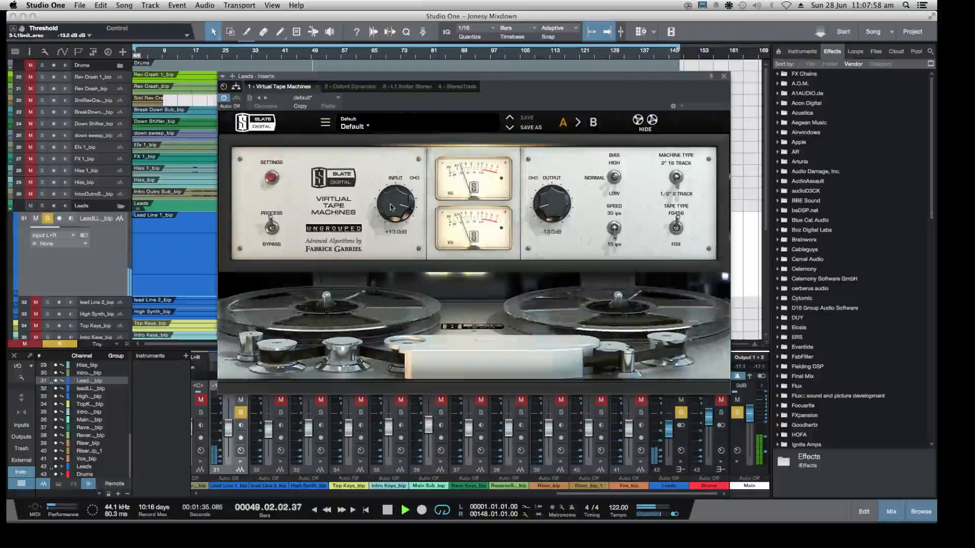
left_click_drag(392, 206, 392, 226)
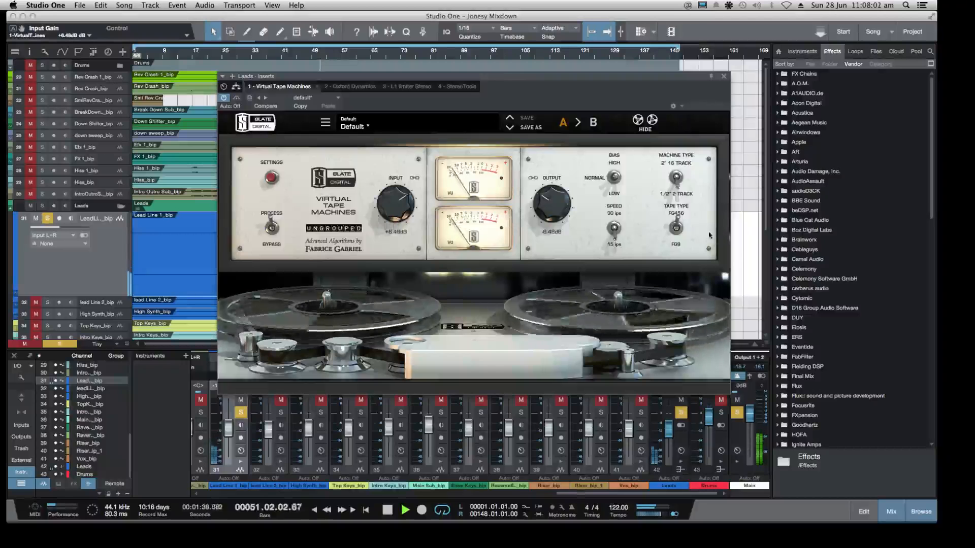
left_click_drag(544, 200, 541, 221)
Show the calibration settings of Virtual Tape Machines, activate the plug-in, and close the inserts window
left_click(271, 178)
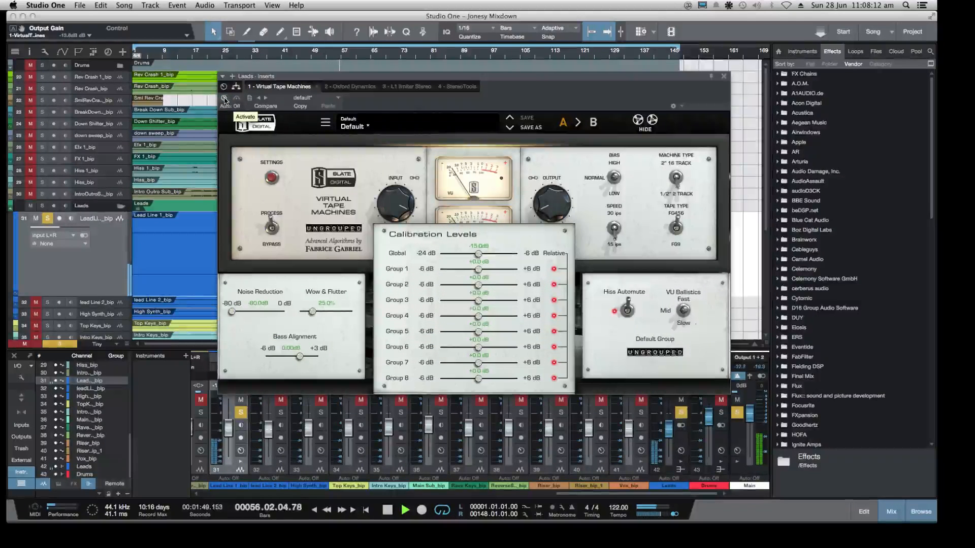
left_click(224, 98)
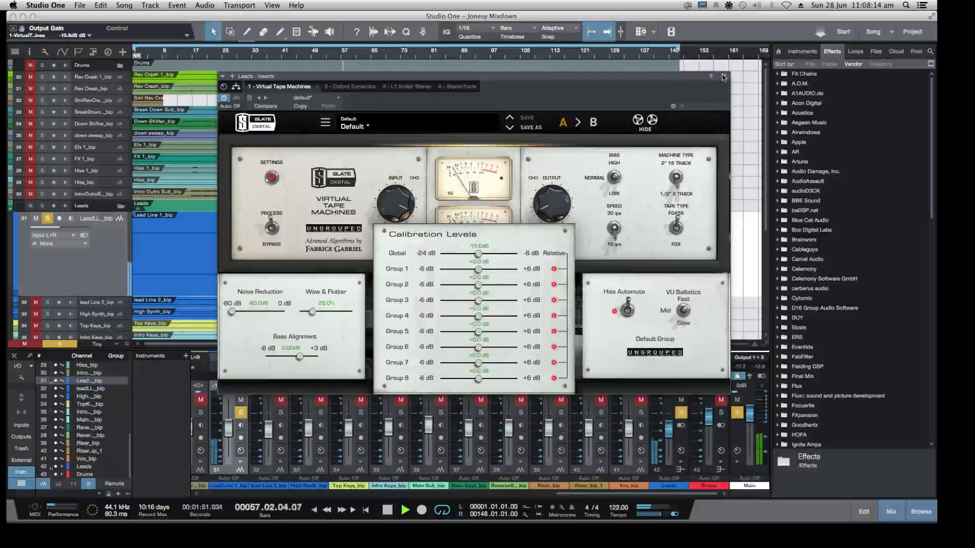
left_click(723, 76)
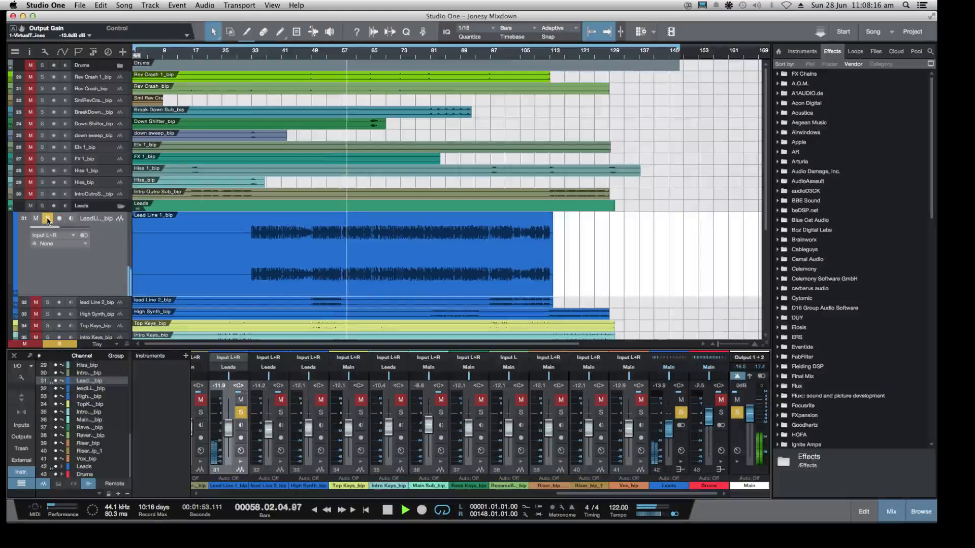
Reopen the Leads bus inserts and compare the sound with Oxford Dynamics and the L1 limiter bypassed and active
left_click(680, 451)
left_click(343, 86)
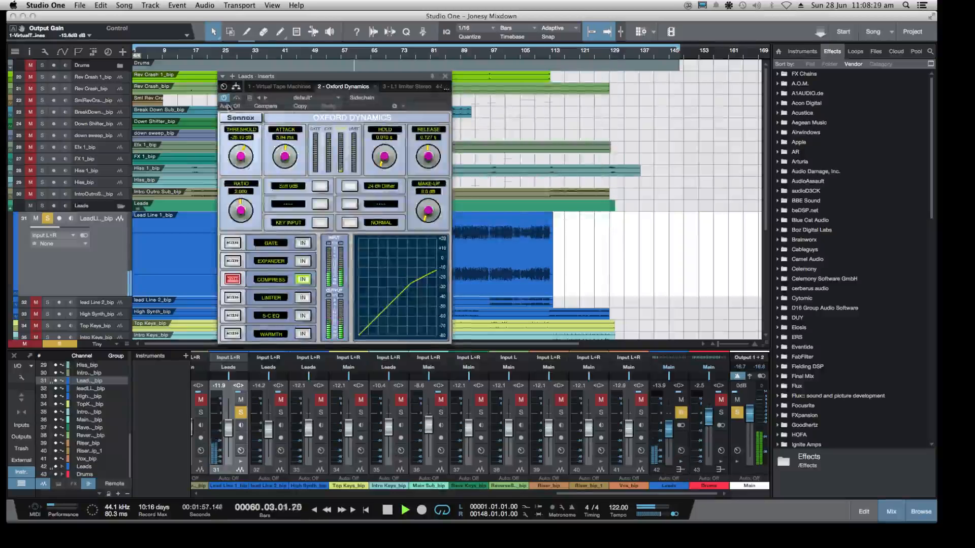
left_click(224, 100)
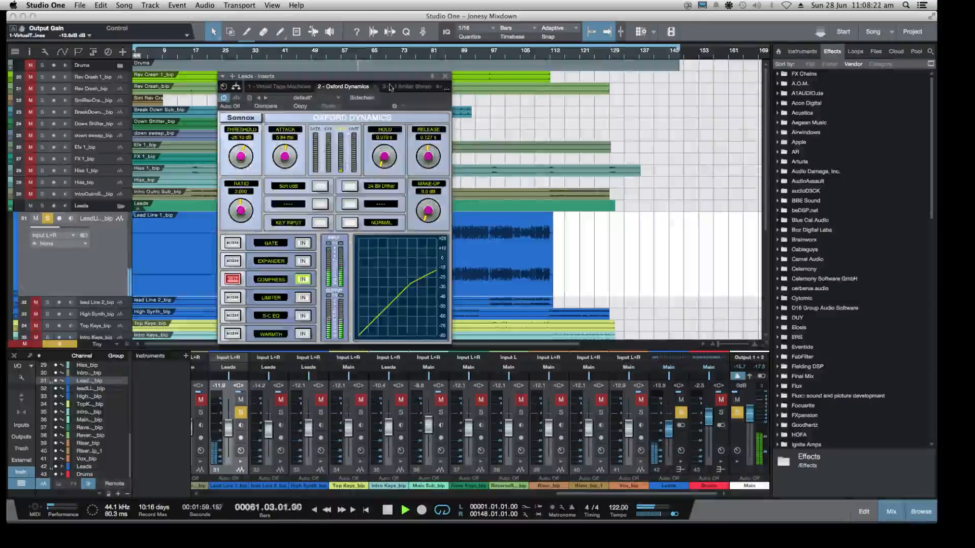
left_click(406, 86)
left_click(223, 99)
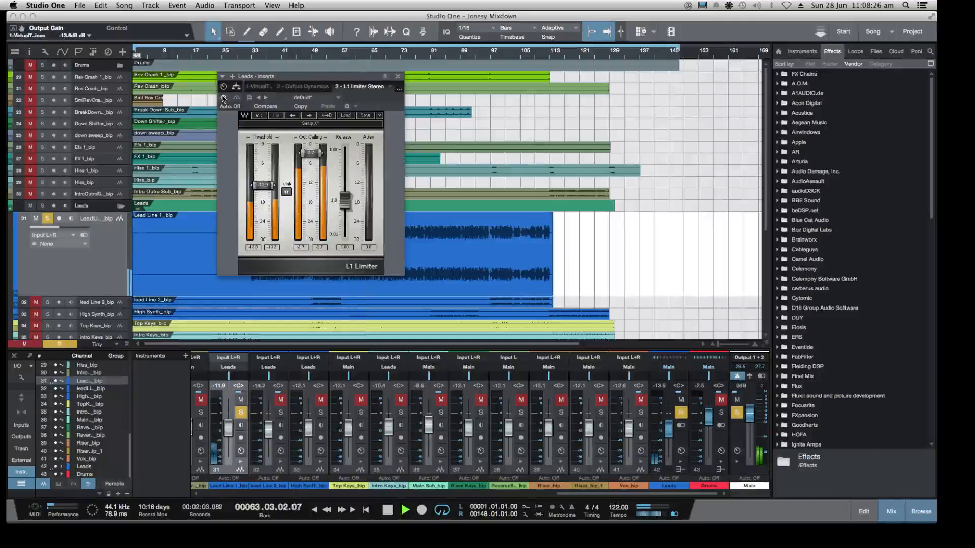
left_click(224, 99)
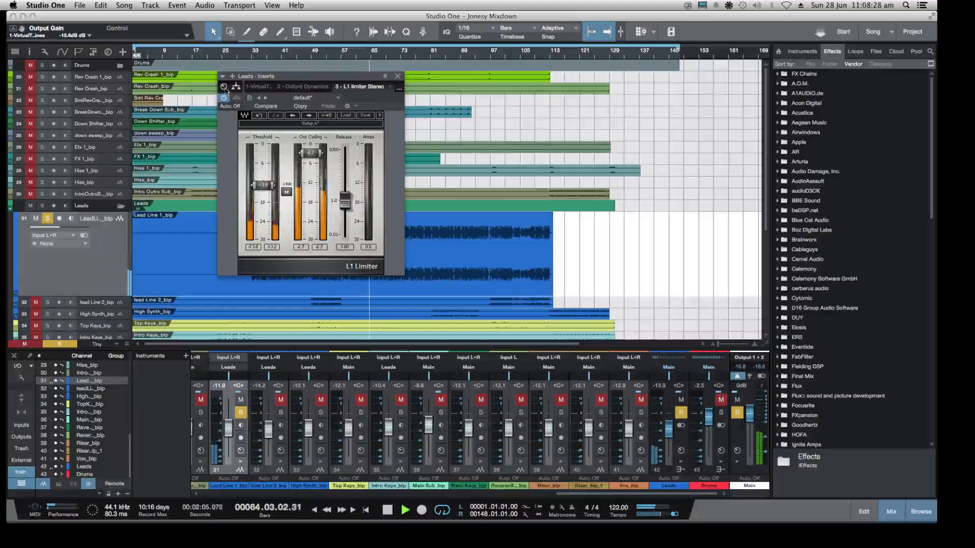
Hide the calibration settings of Virtual Tape Machines on the Leads bus and close the inserts window
left_click(251, 87)
left_click(341, 87)
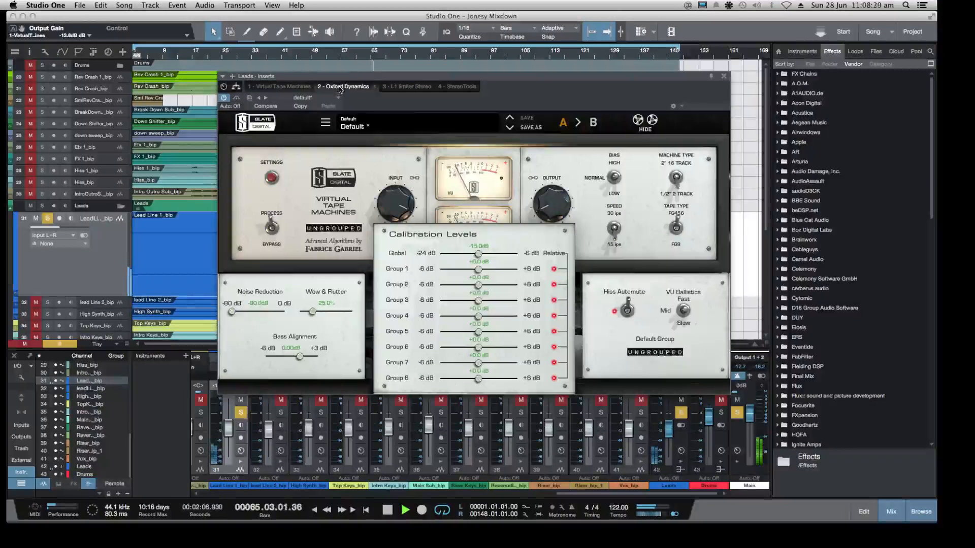
left_click(280, 87)
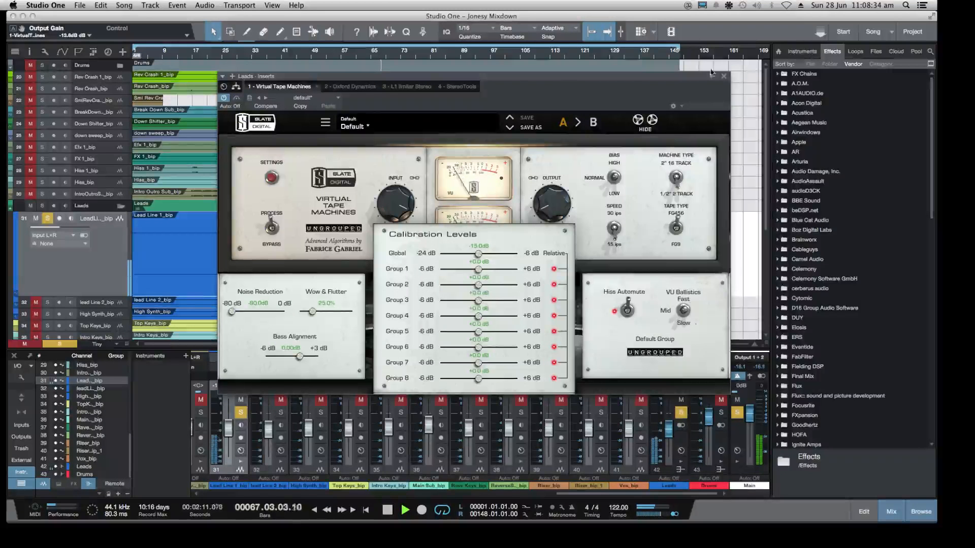
left_click(271, 177)
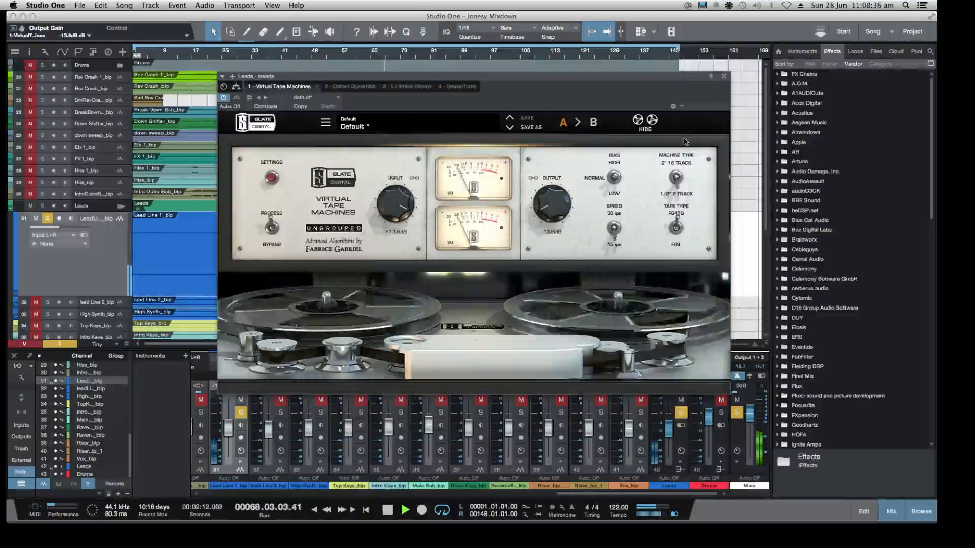
left_click(724, 76)
Unsolo Lead Line 1_bip and, playing from about bar 83, set the Leads bus volume to -11.3 dB
key("s")
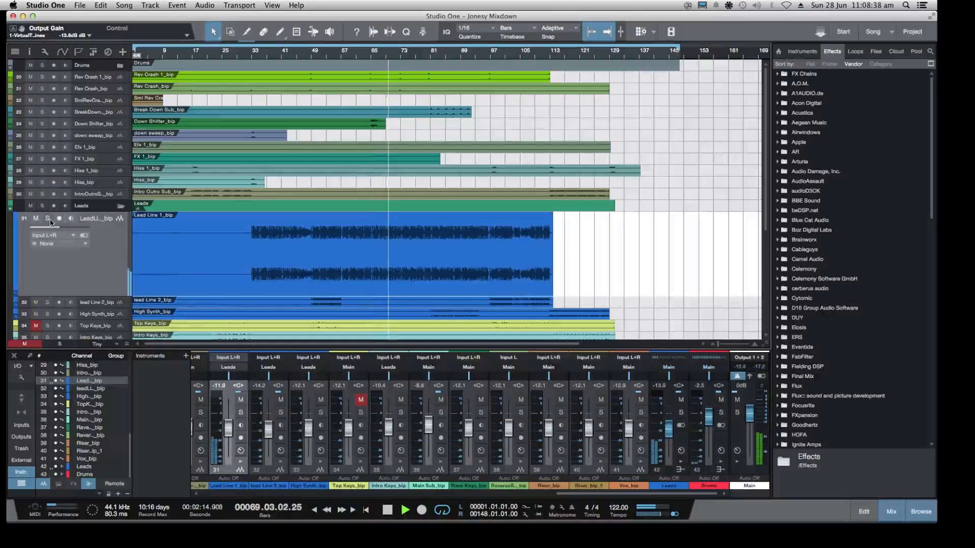
left_click(441, 55)
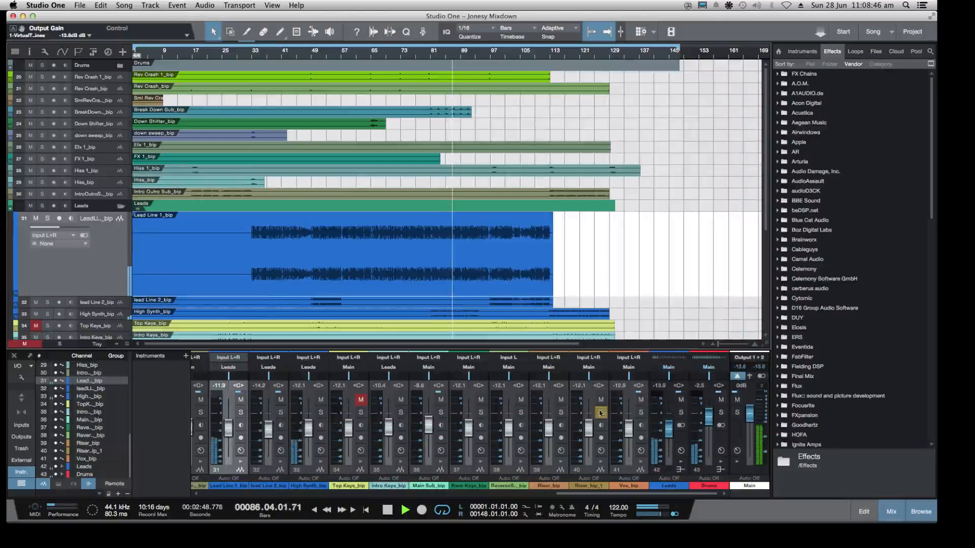
left_click_drag(668, 433, 669, 429)
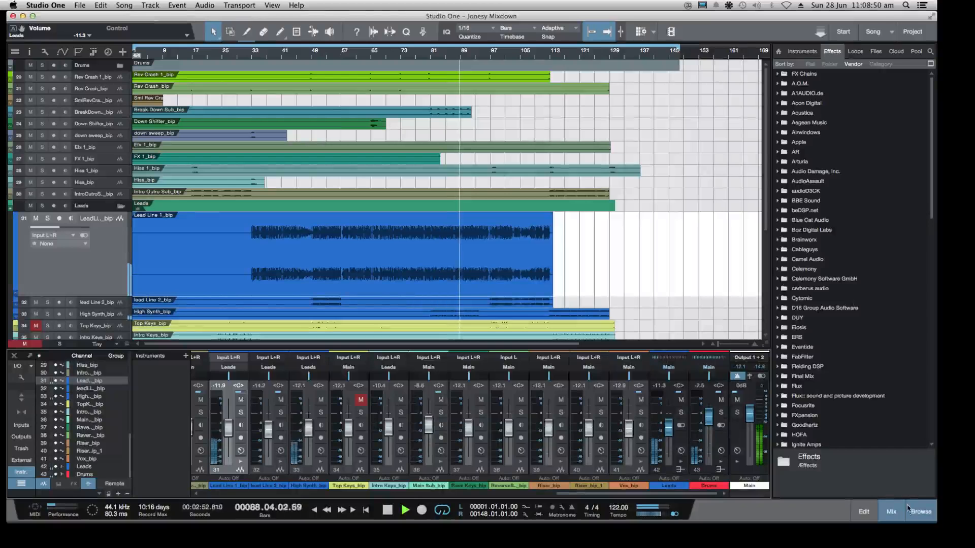
Hide the effects browser and shrink the Studio One window to bring the Twitch dashboard in Chrome forward
key("F5")
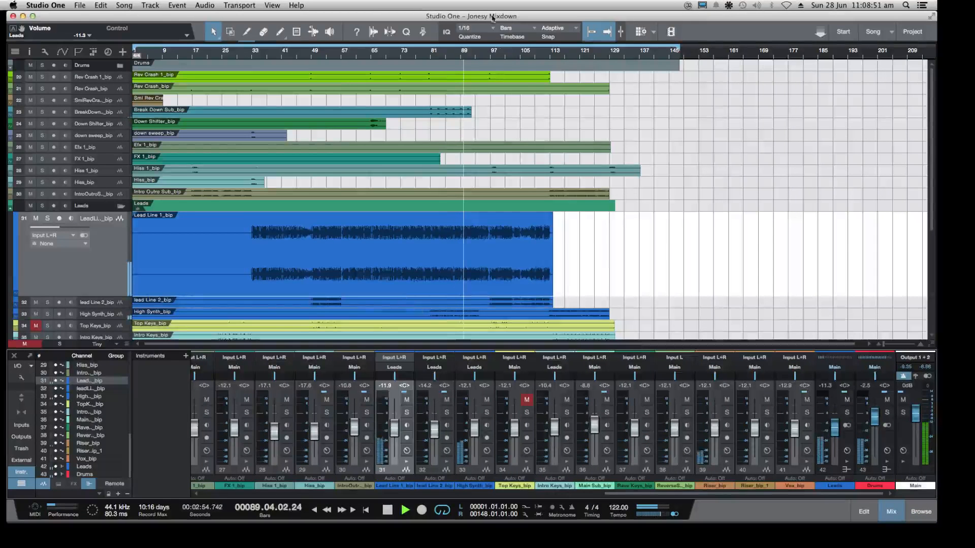
left_click_drag(480, 14, 478, 13)
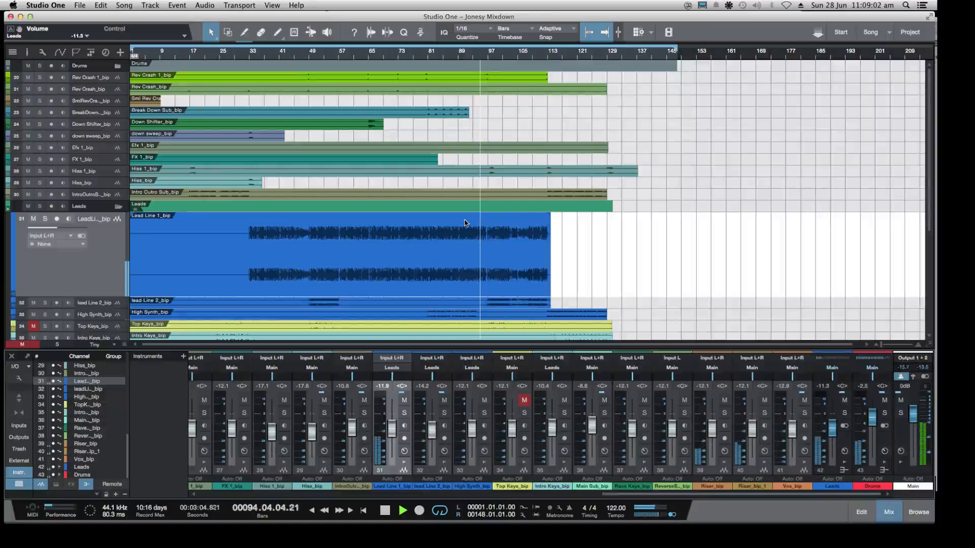
left_click_drag(934, 523, 786, 516)
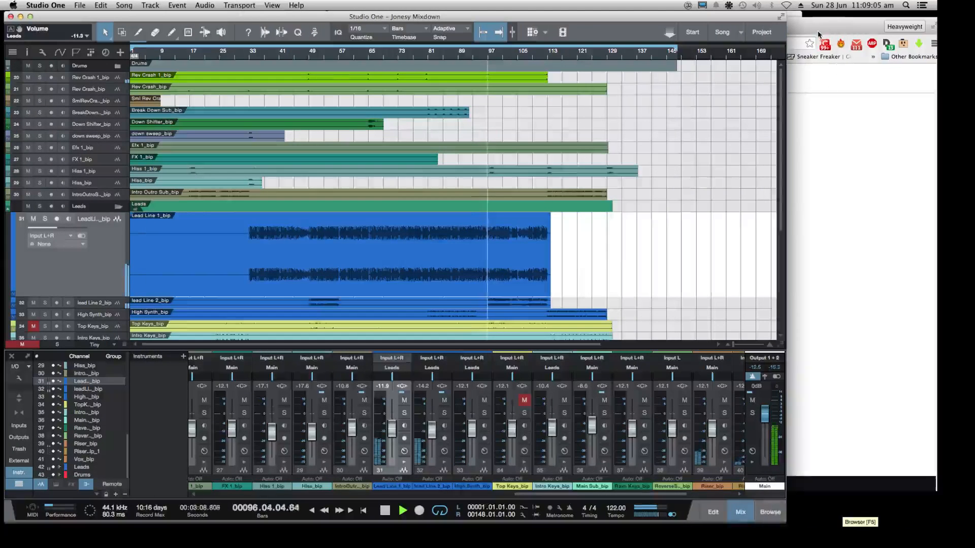
left_click_drag(809, 34, 927, 37)
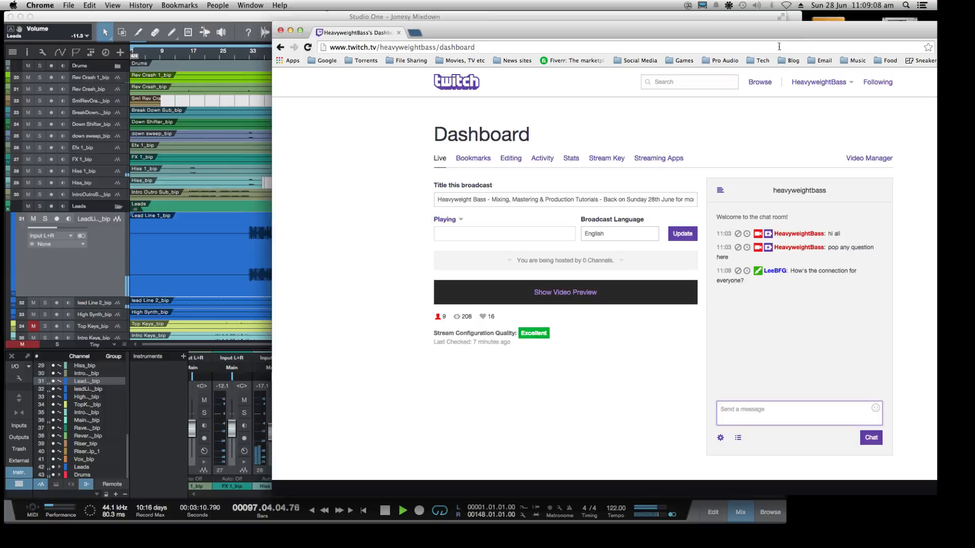
Shift the Twitch dashboard window aside, widen the Studio One window again and set the Leads bus volume to -7.7 dB
left_click_drag(771, 34, 837, 27)
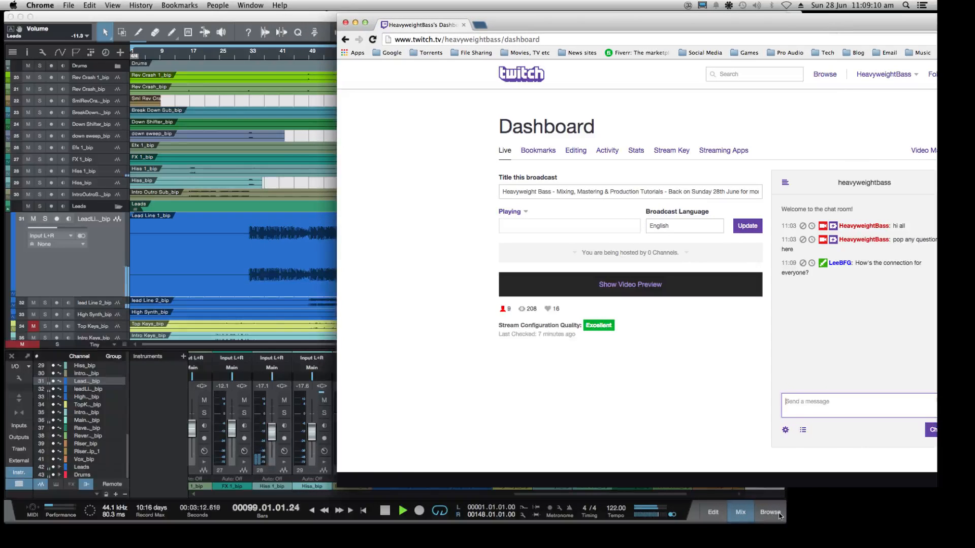
left_click_drag(780, 515, 915, 520)
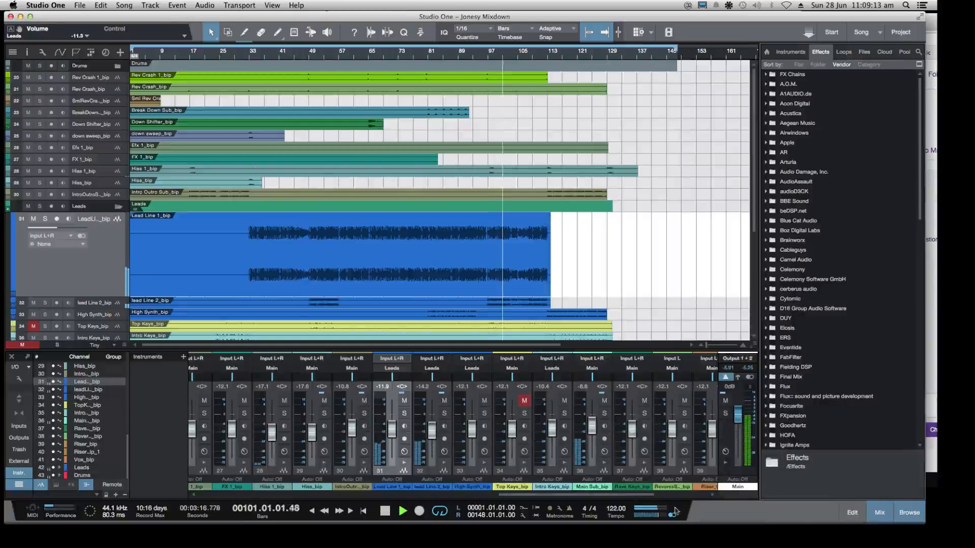
left_click_drag(631, 497, 685, 497)
left_click_drag(657, 429, 654, 423)
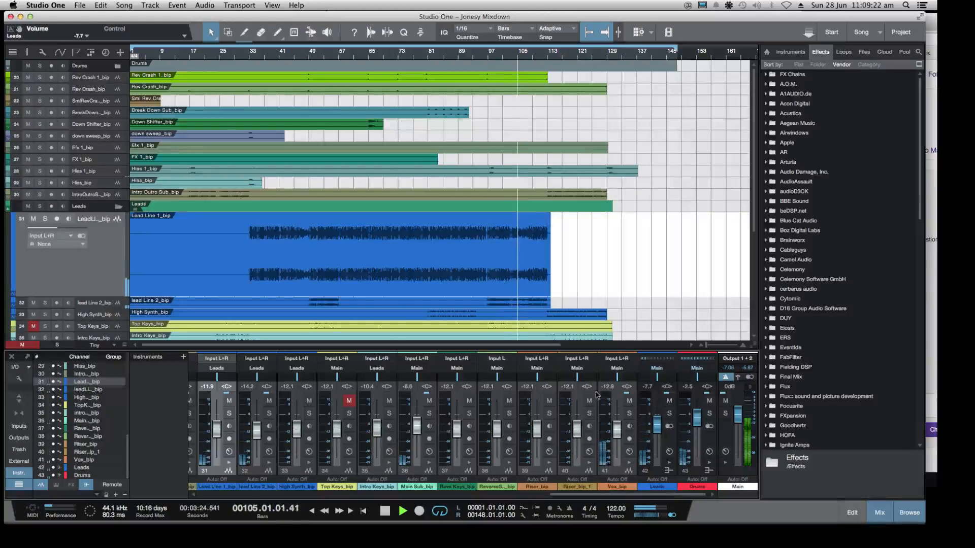
Minimise Studio One, set the DAW 1/2 fader in the MIO Console mixer to -5.7 dB and restore Studio One
left_click(21, 17)
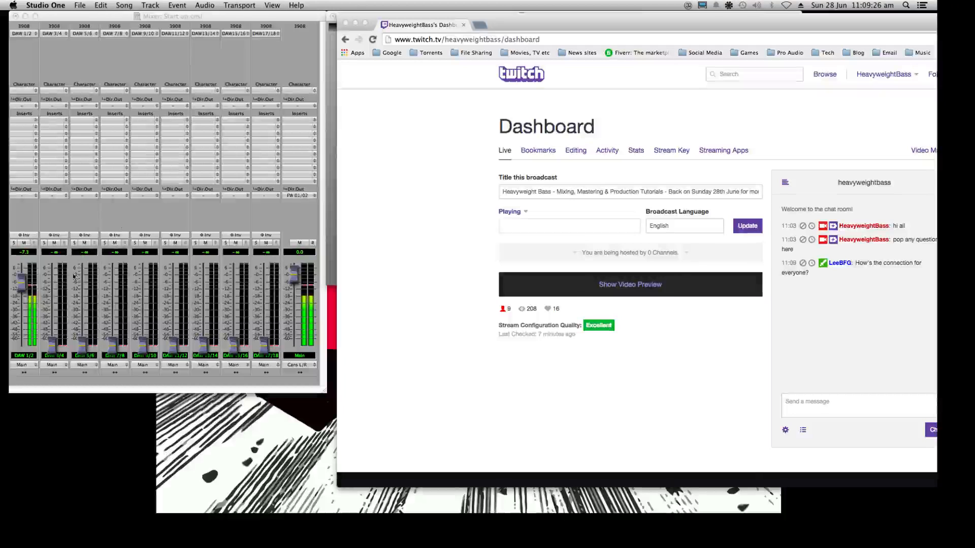
left_click(21, 283)
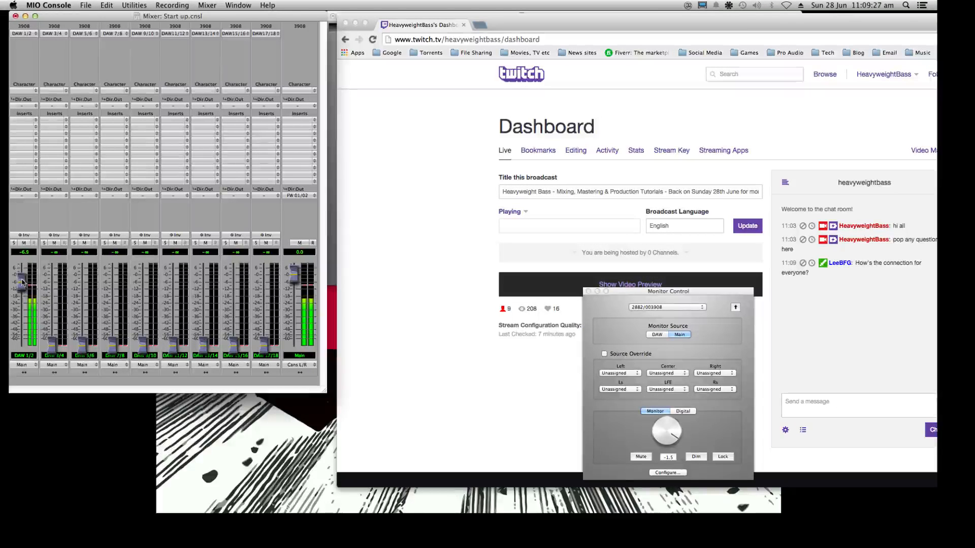
left_click_drag(22, 283, 22, 282)
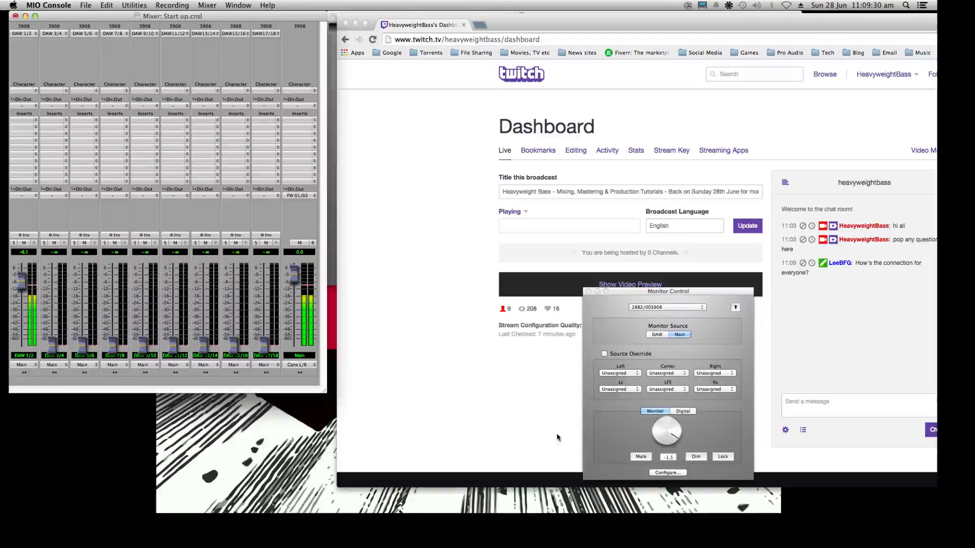
left_click_drag(24, 280, 23, 278)
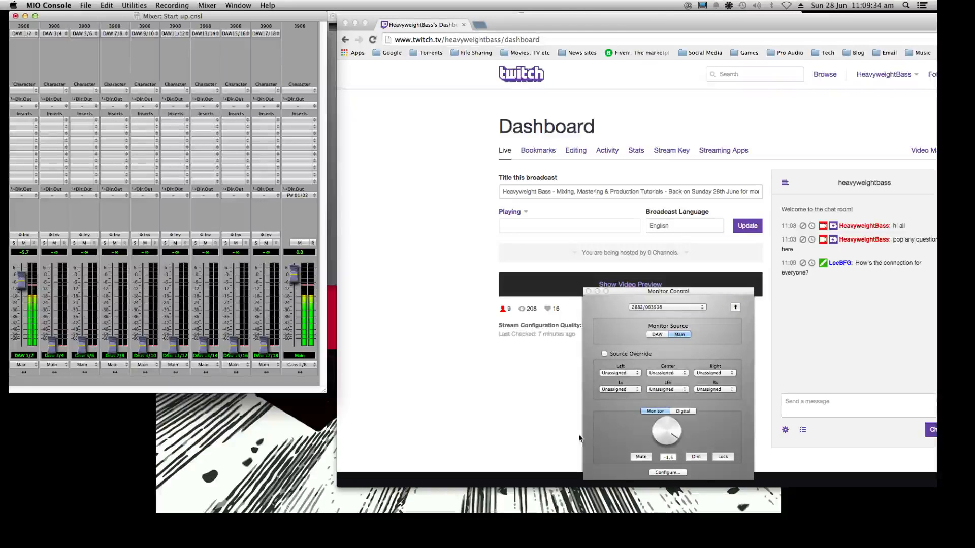
scroll(665, 430, "down", 4)
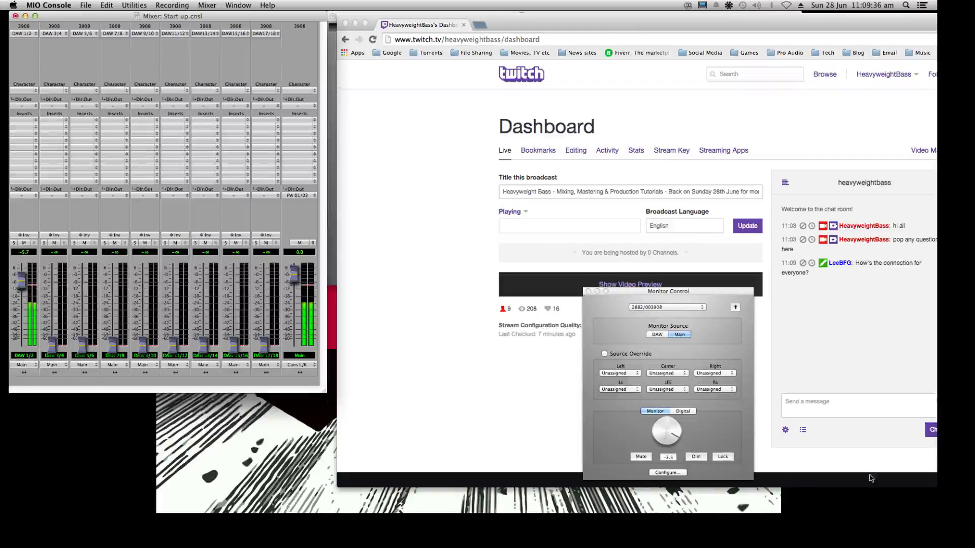
left_click(872, 510)
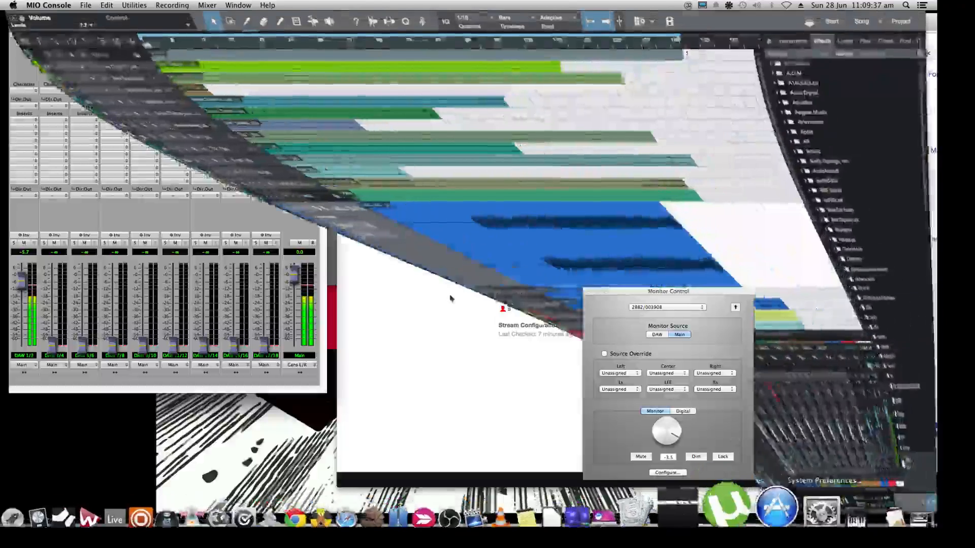
Stop playback, lower the system volume and select the lead Line 2_bip track
key("space")
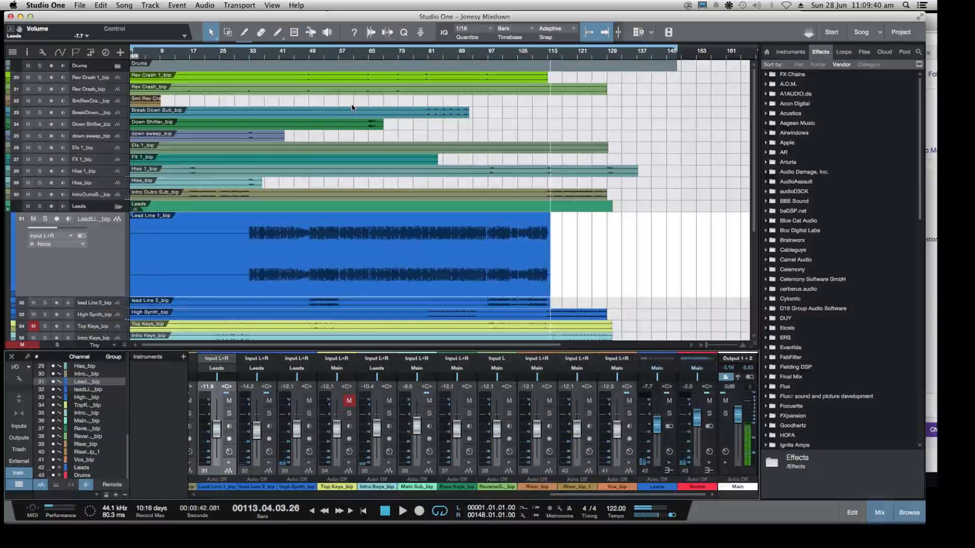
key("XF86AudioLowerVolume")
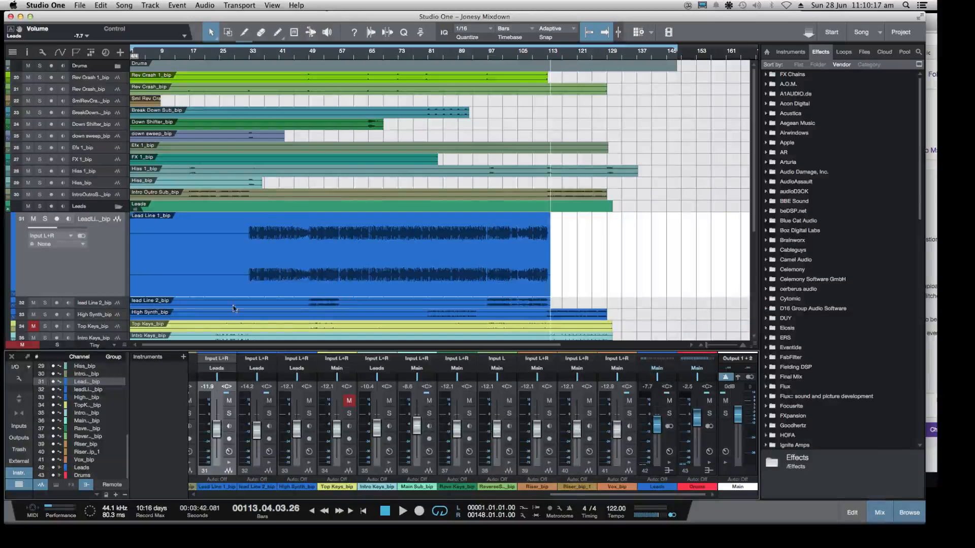
left_click(106, 304)
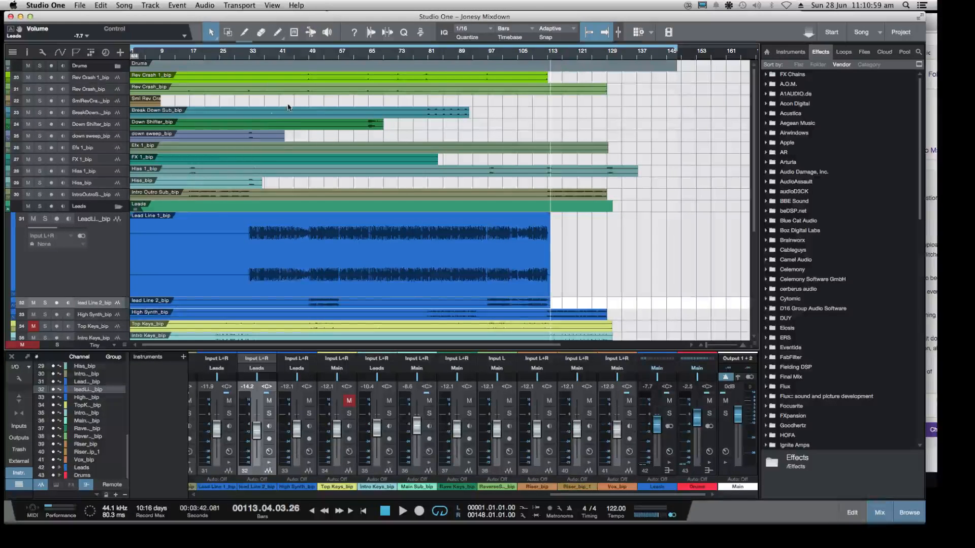
Solo the Drums bus and Main Sub_bip, play from about bar 58 and unmute the Drums bus
scroll(288, 107, "down", 5)
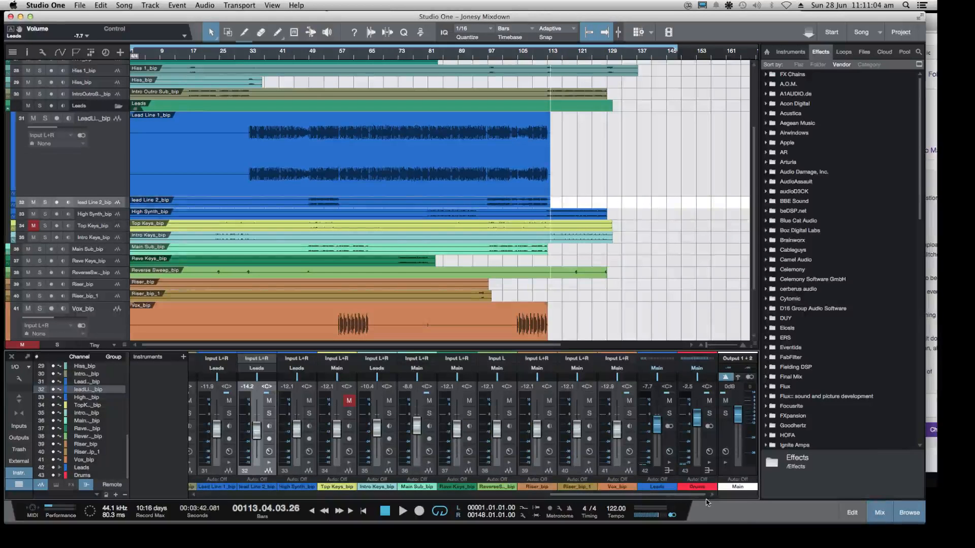
left_click(709, 413)
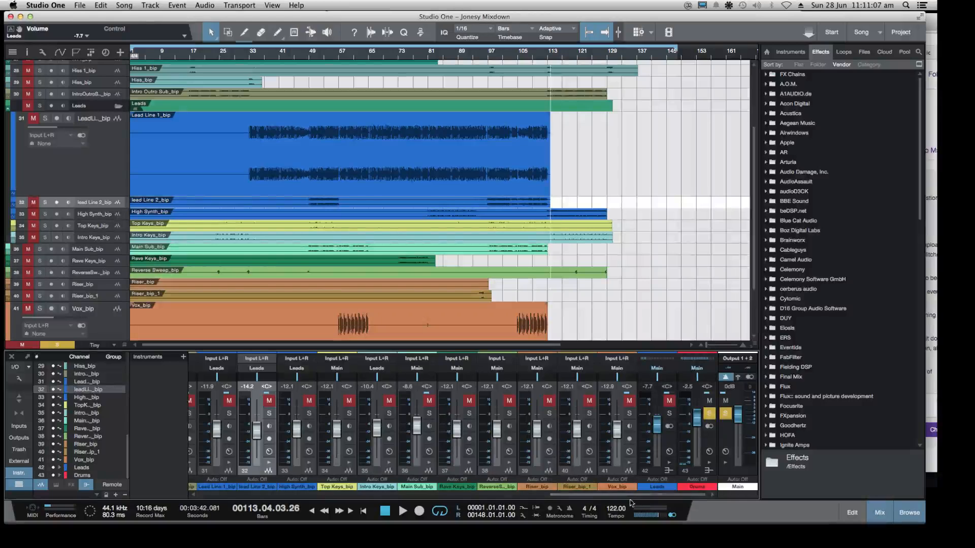
left_click(429, 414)
left_click(376, 54)
key("space")
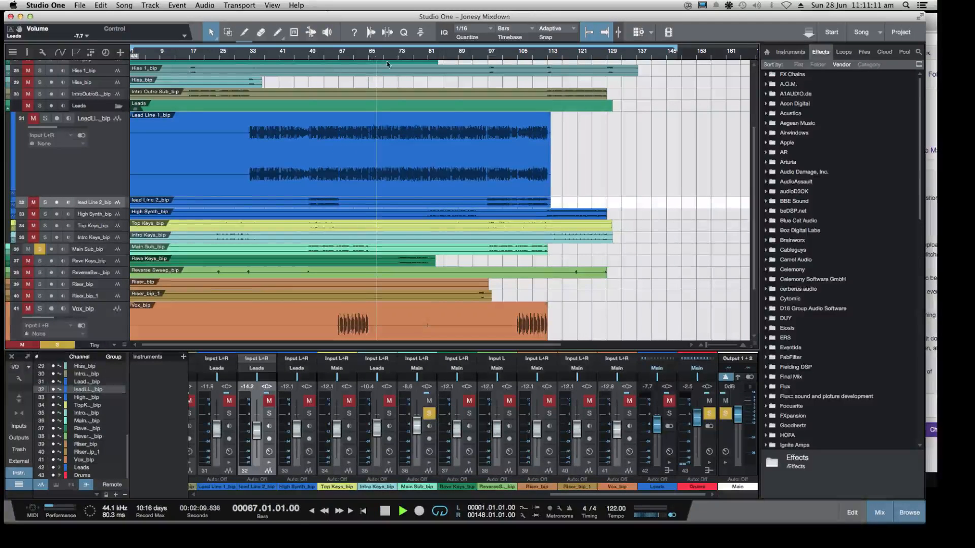
left_click(352, 62)
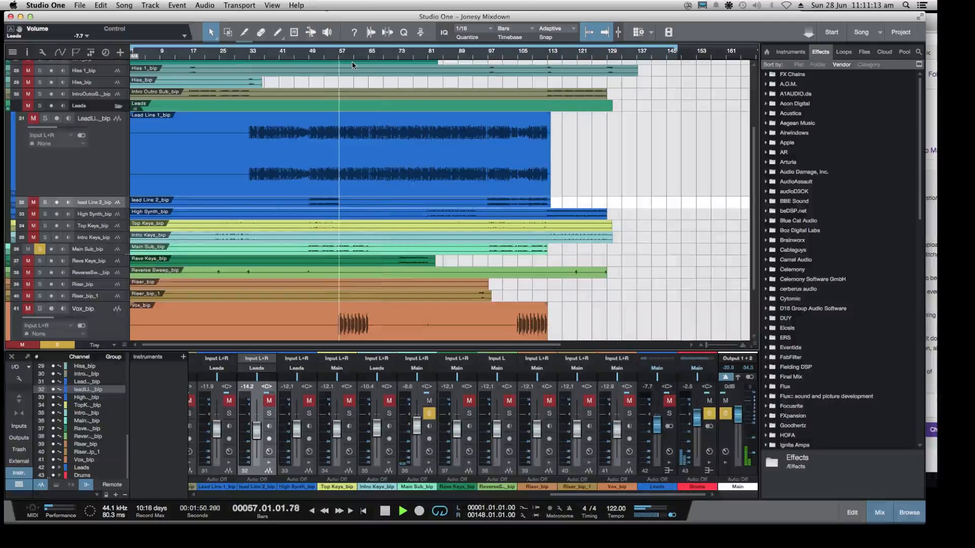
left_click(710, 402)
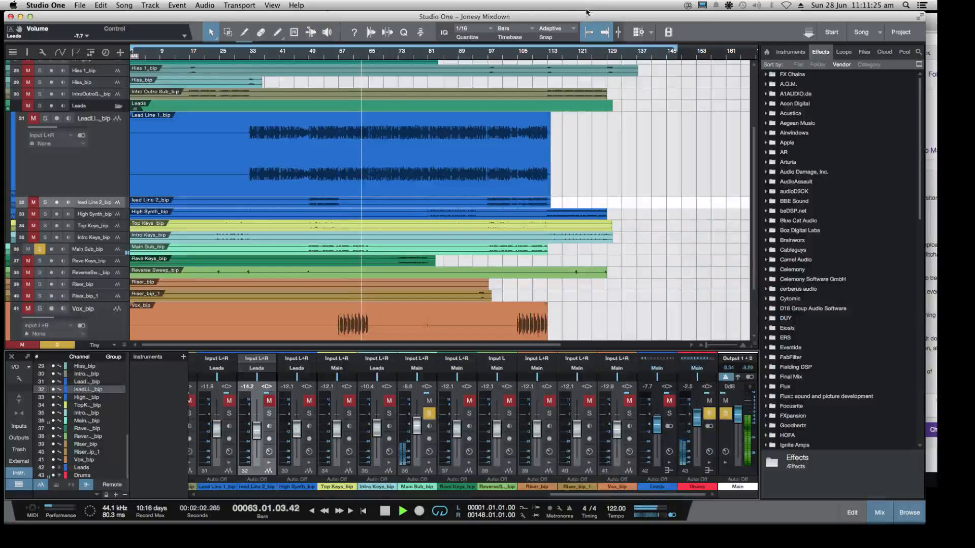
Compare playback from about bar 58 with Main Sub_bip's solo off and on alongside the soloed Drums bus
left_click(46, 119)
left_click(40, 249)
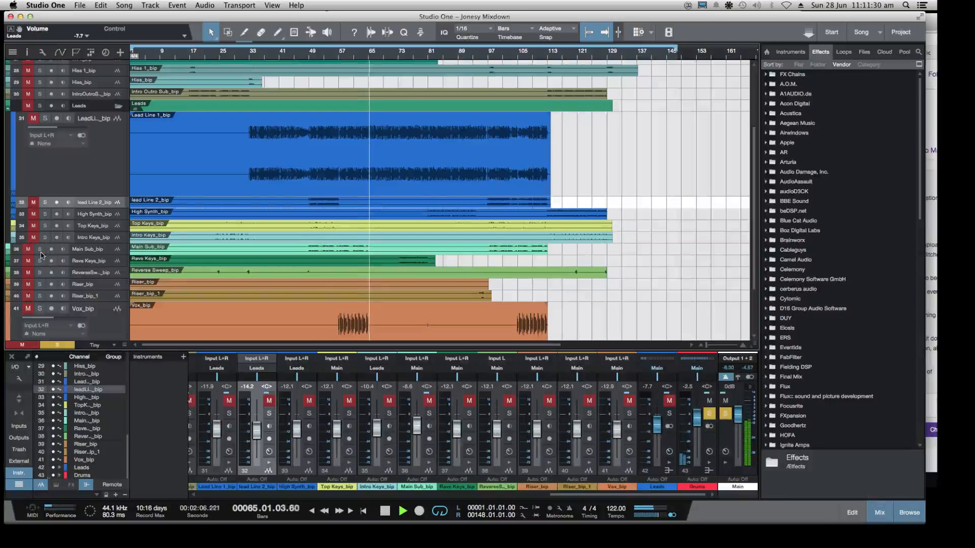
left_click(344, 60)
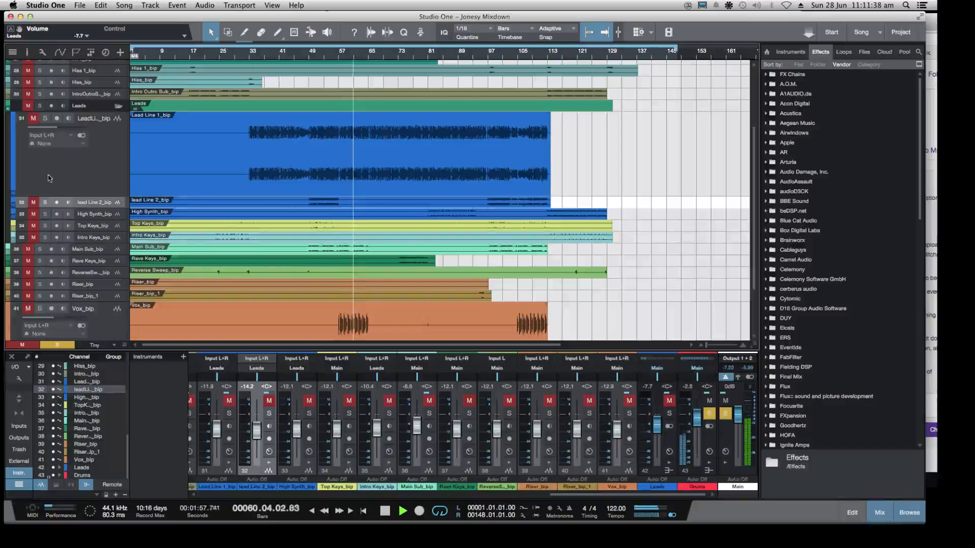
scroll(64, 284, "down", 3)
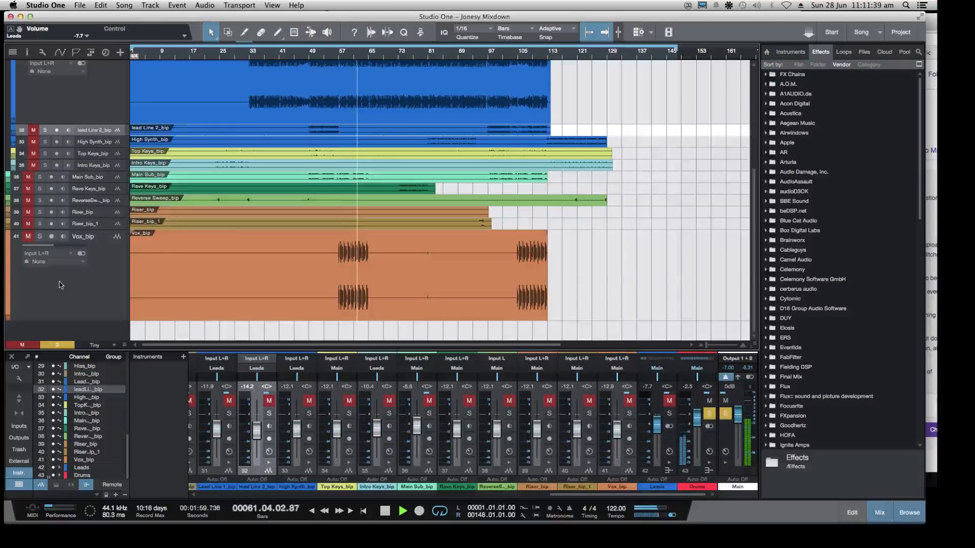
scroll(59, 285, "up", 3)
left_click(39, 247)
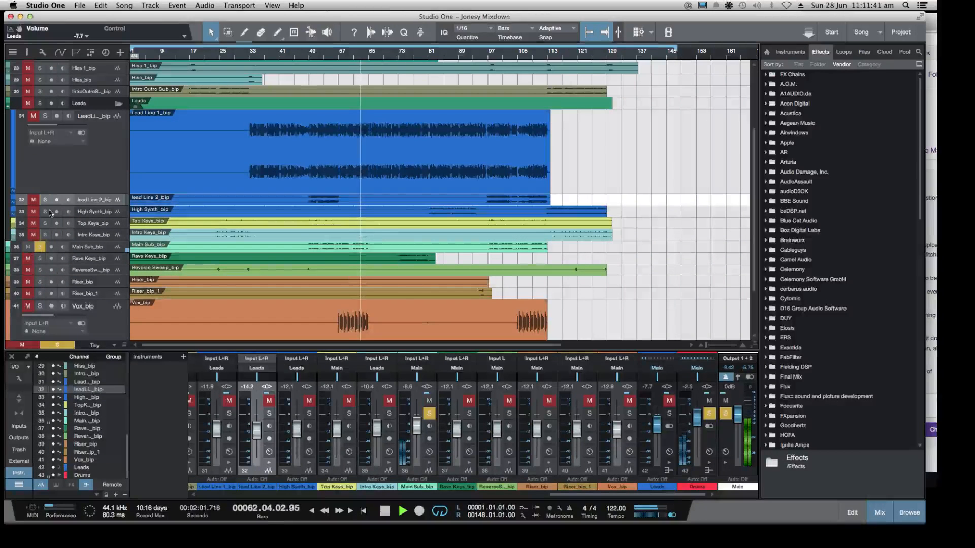
Play Main Sub_bip from about bar 57 without the Drums bus and select the Main Sub_bip track
scroll(42, 155, "up", 4)
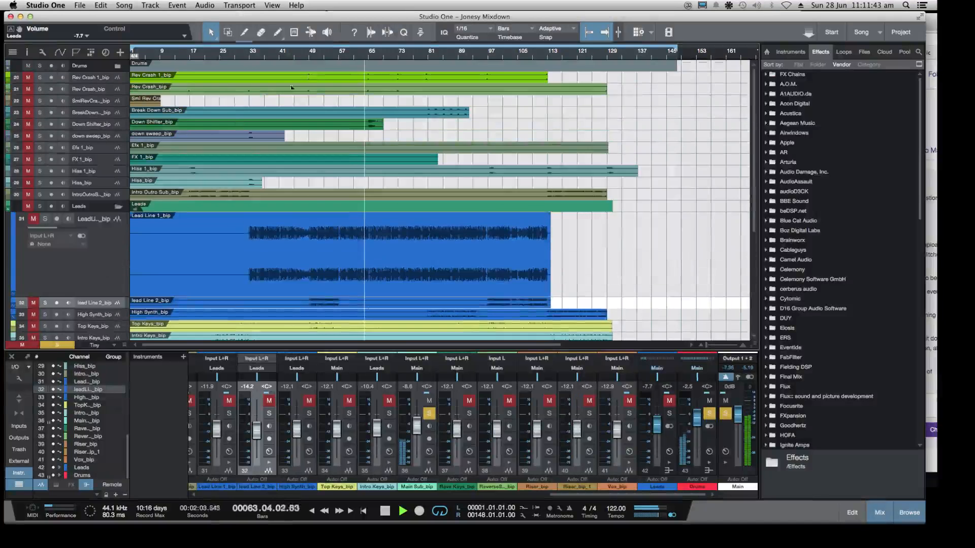
left_click(339, 55)
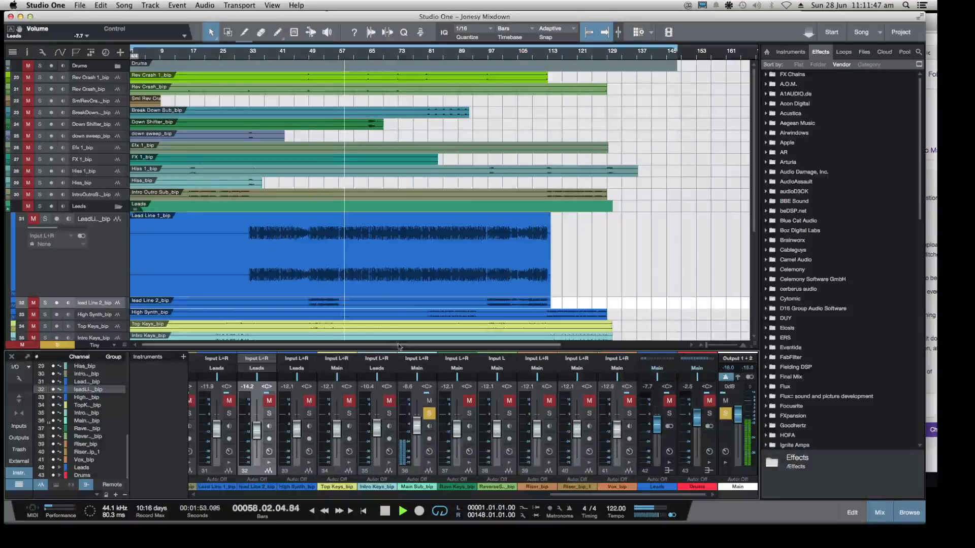
scroll(287, 297, "down", 2)
scroll(286, 296, "down", 4)
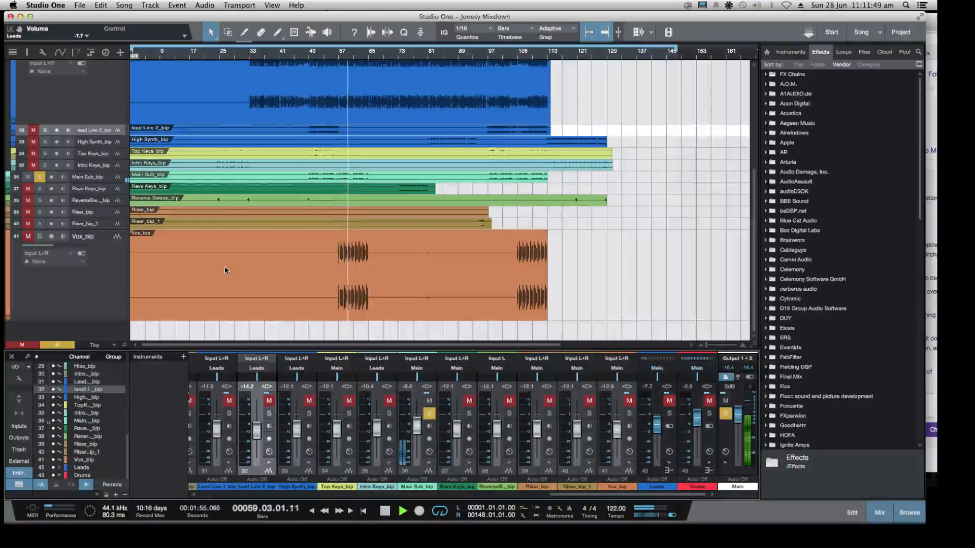
left_click(100, 179)
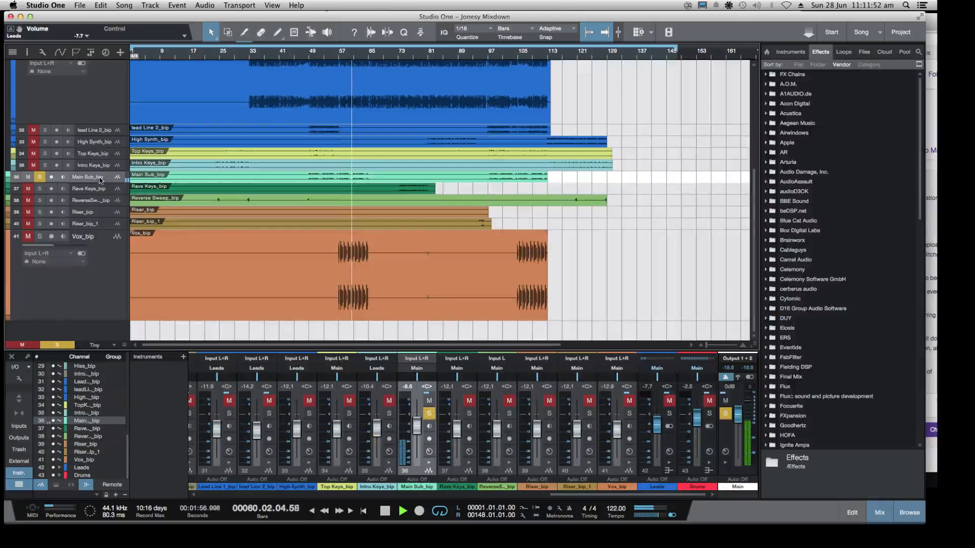
Open the Main Sub_bip inserts and examine the SV315Mk2 Stereo Compressor while playing from about bar 54
left_click(429, 451)
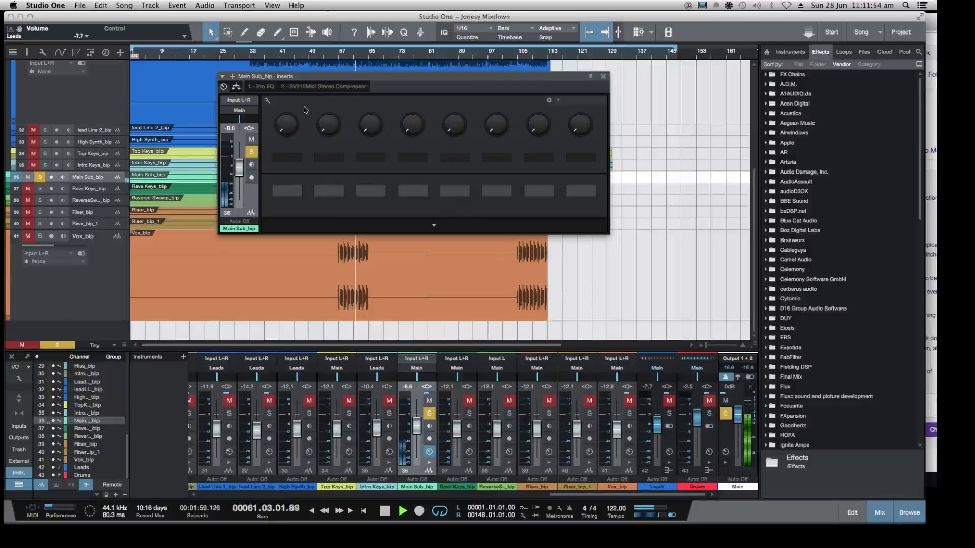
left_click(311, 87)
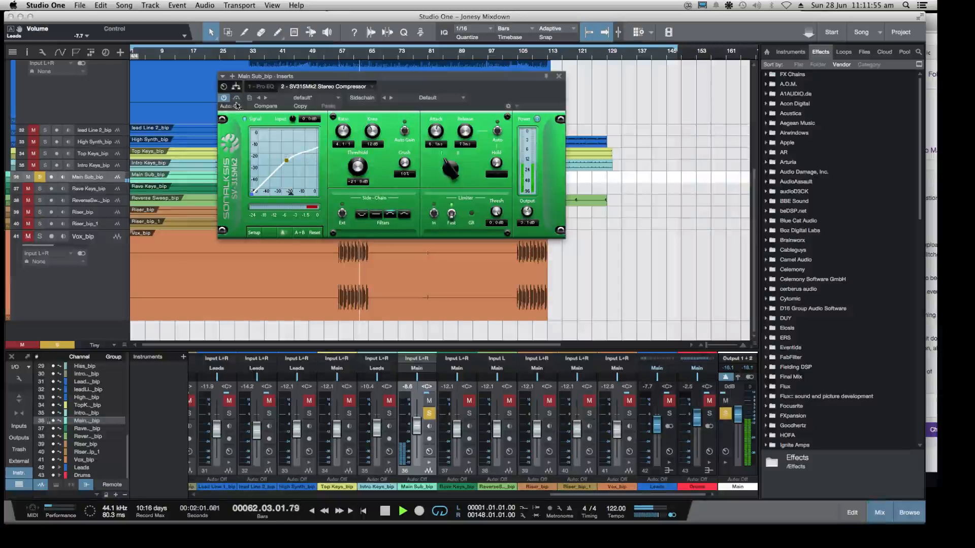
left_click(329, 59)
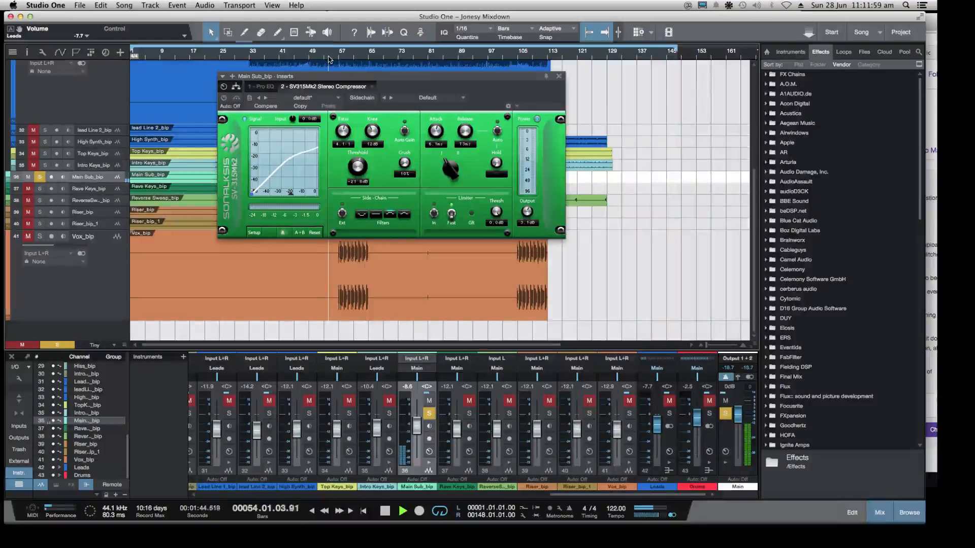
left_click_drag(335, 76, 479, 96)
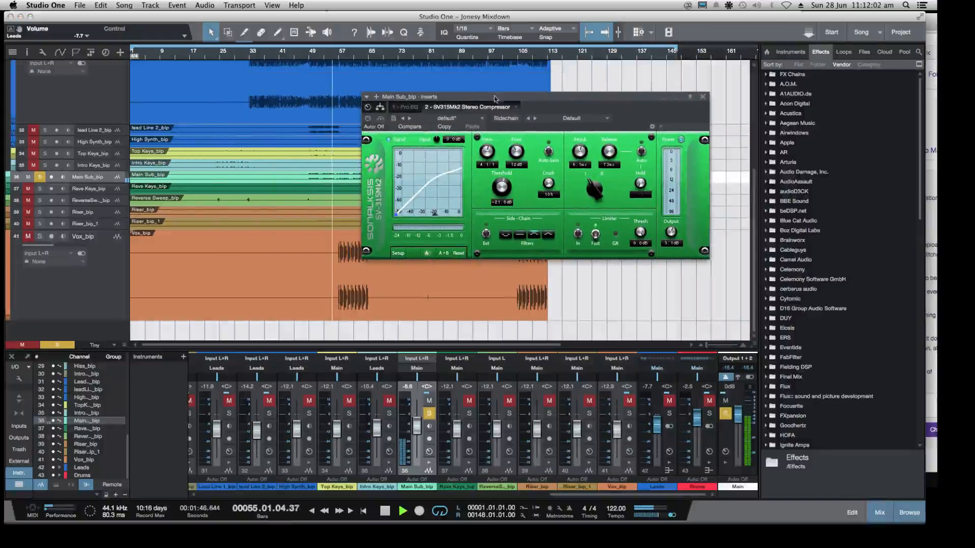
Bypass Pro EQ on Main Sub_bip, close its inserts window and enlarge the track's height in the arrangement
left_click(405, 106)
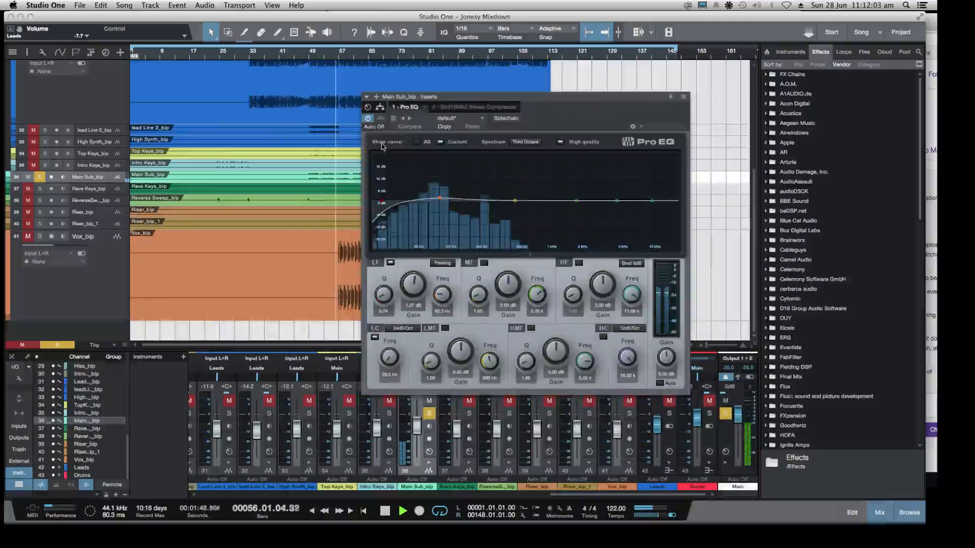
left_click(369, 119)
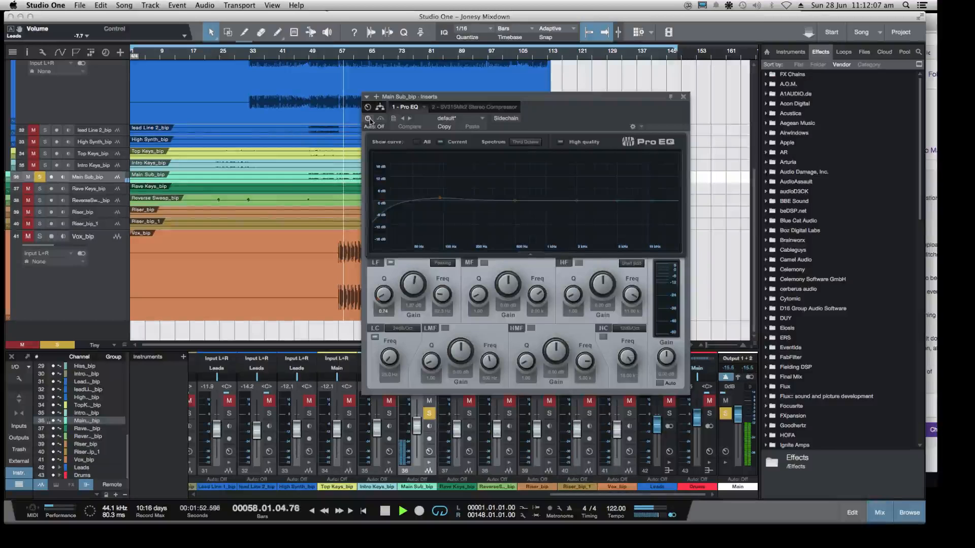
left_click(683, 96)
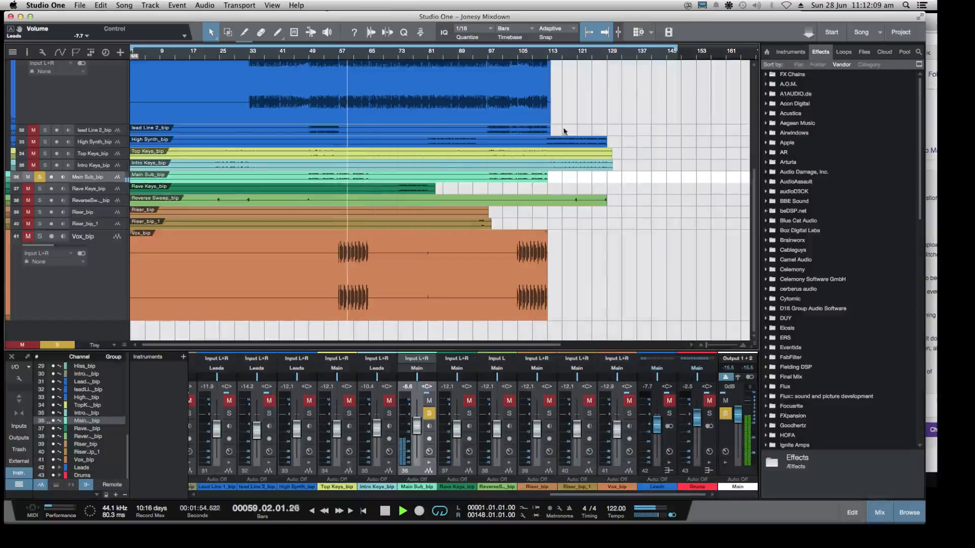
left_click_drag(121, 182, 147, 335)
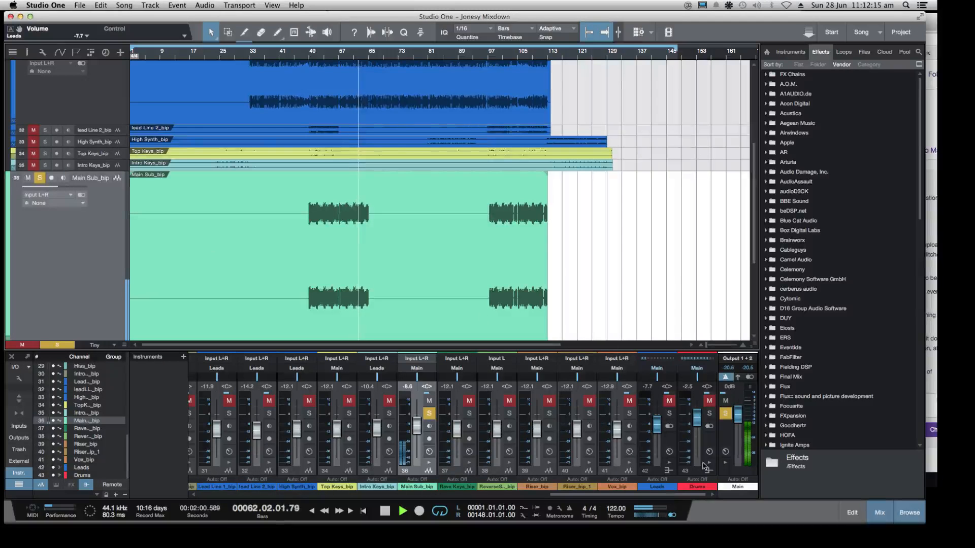
Open the Main output's inserts and examine Virtual Tape Machines, Eiosis AirEQ Premium, Passive EQ and Solid Bus Comp 2 during playback
left_click(725, 452)
left_click(297, 109)
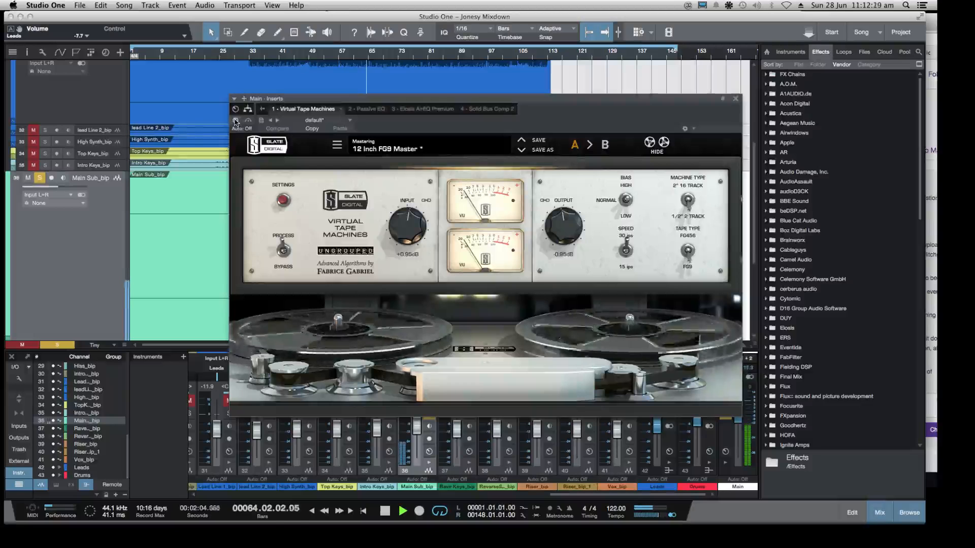
left_click(421, 109)
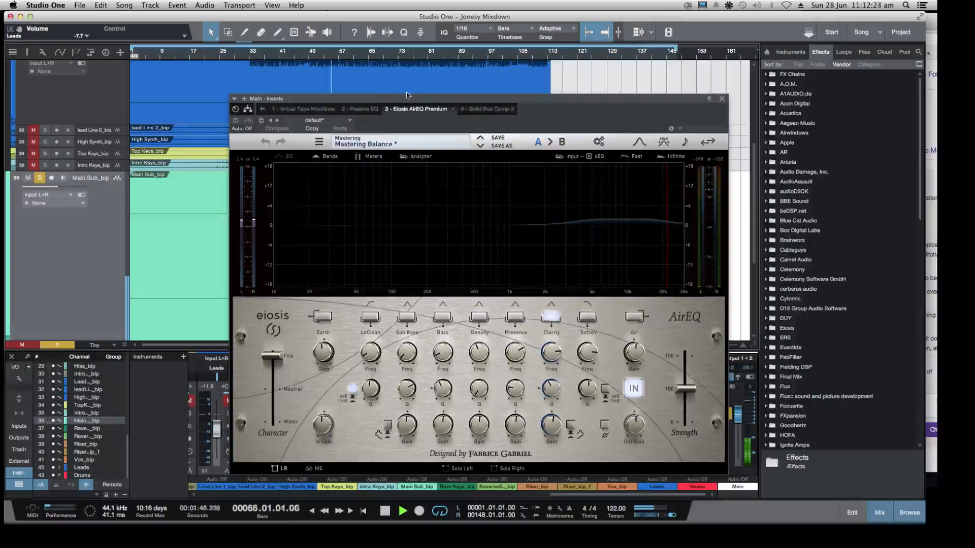
left_click_drag(377, 122, 577, 118)
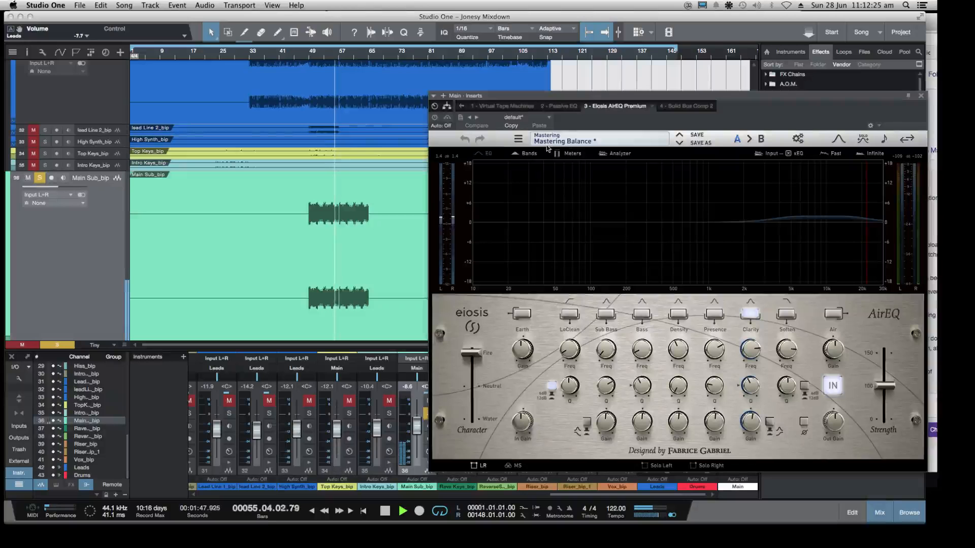
left_click(563, 106)
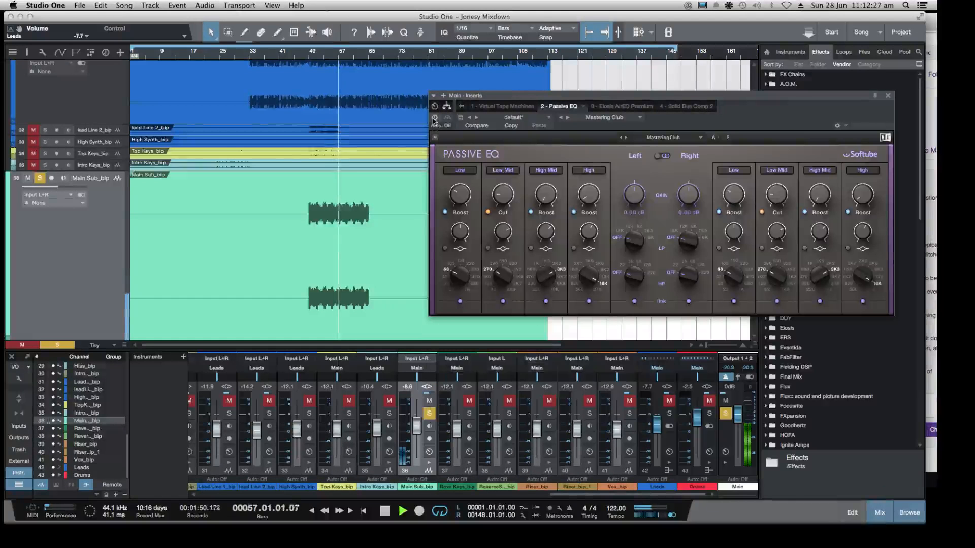
left_click(502, 106)
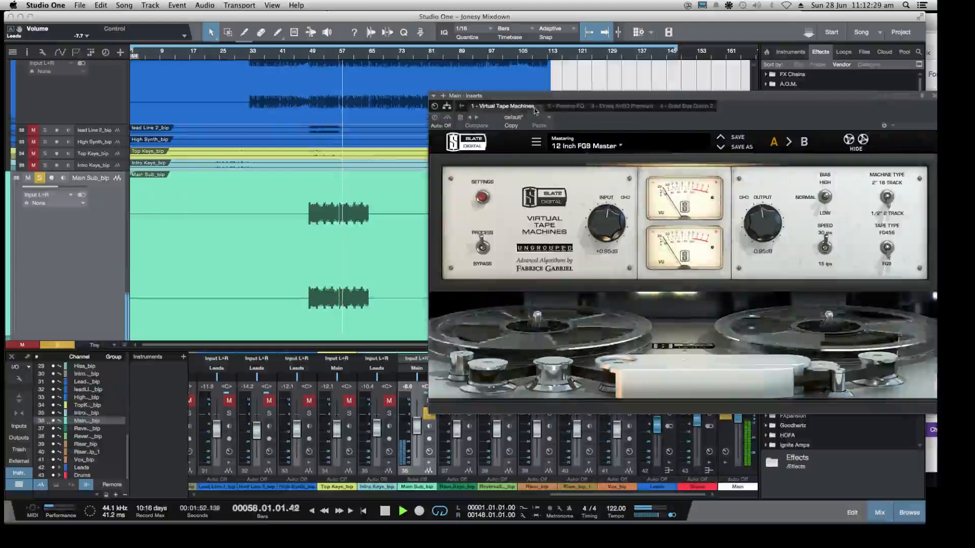
left_click(683, 107)
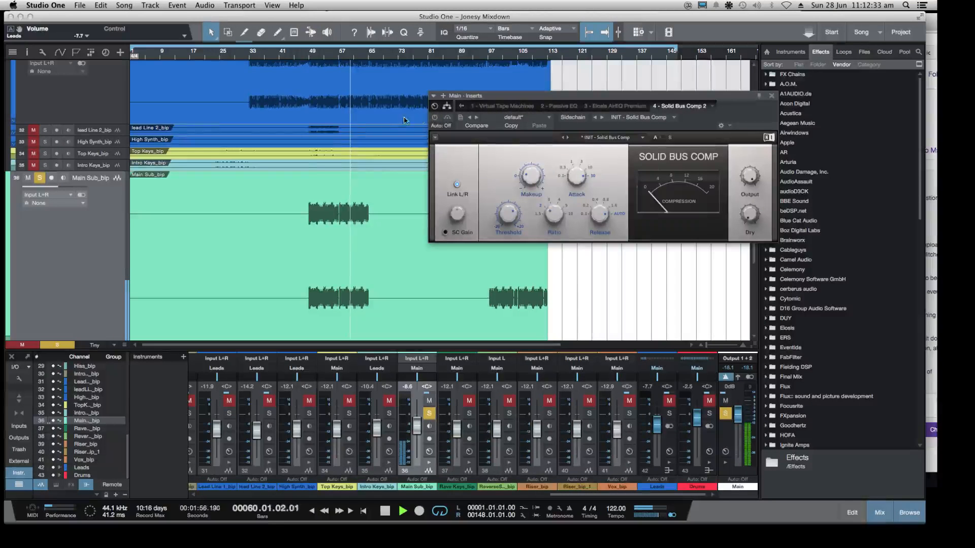
Replay the soloed sub from about bar 50 with the Main output's Solid Bus Comp 2 in view, and stop playback
left_click(313, 56)
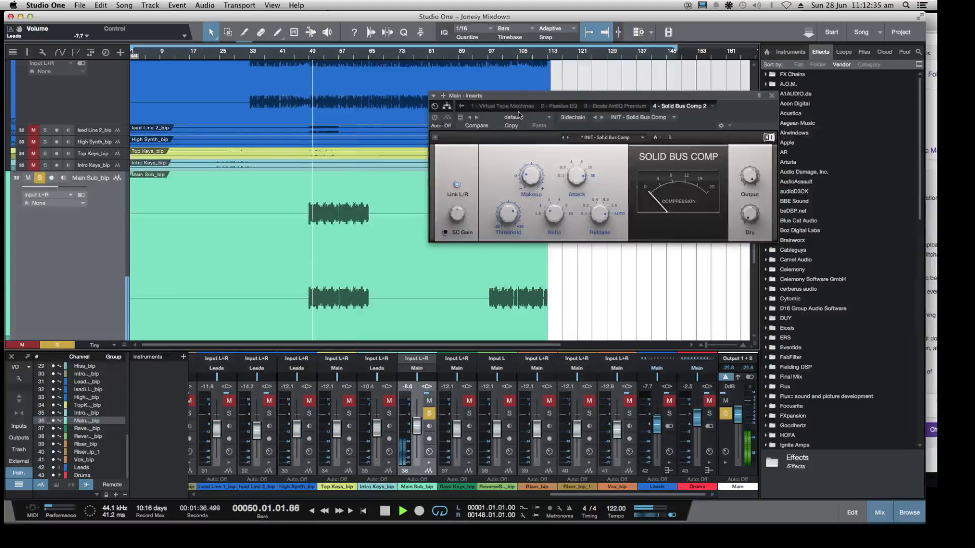
left_click_drag(519, 98, 496, 97)
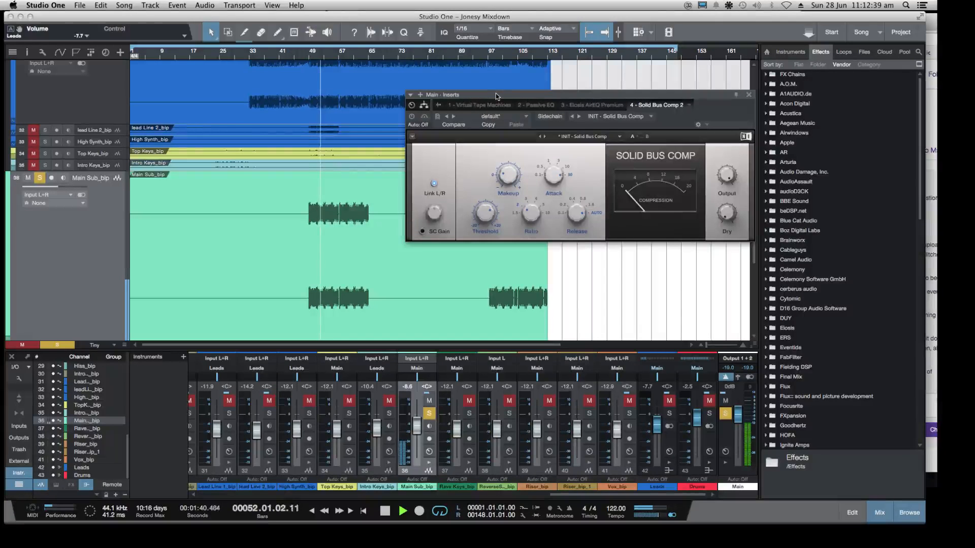
key("space")
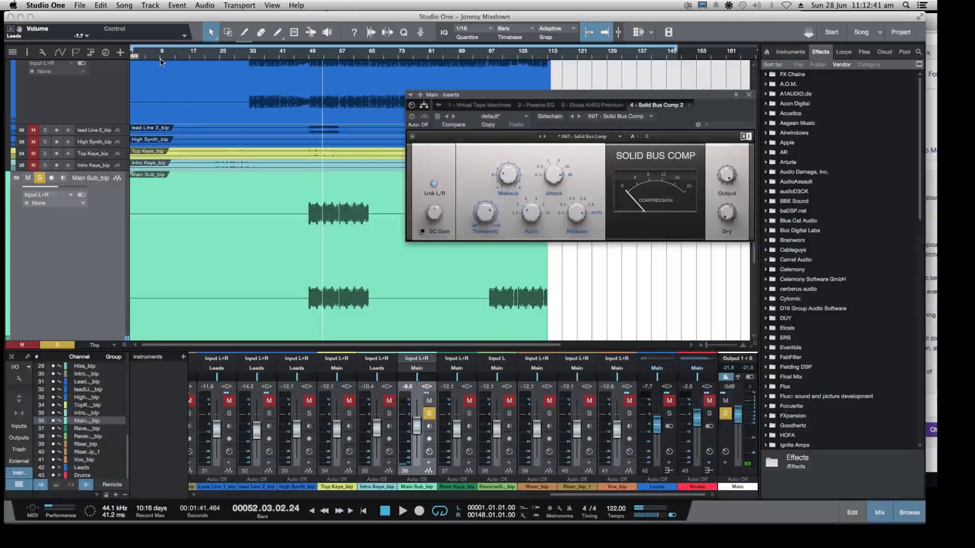
Quit Studio One without saving the changes in Jonesy Mixdown
left_click(58, 7)
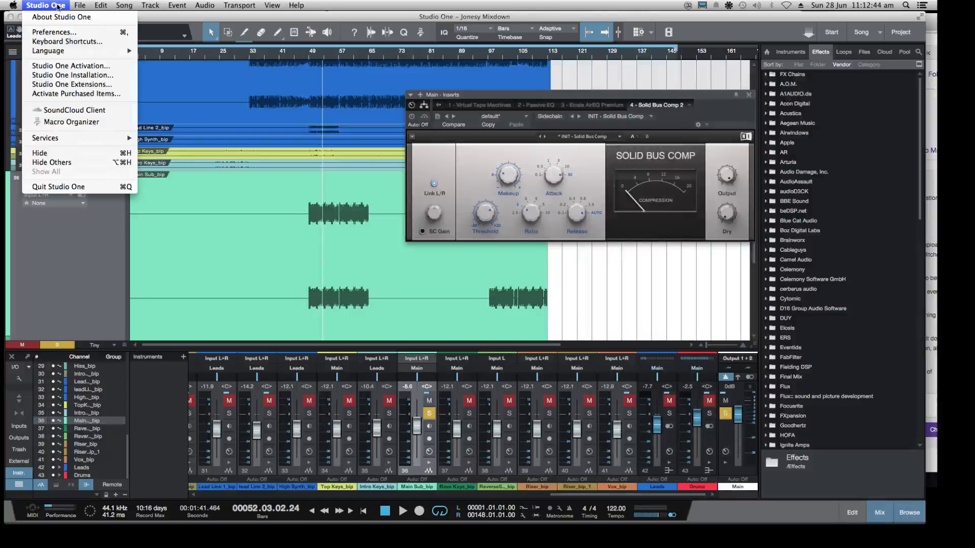
mouse_move(79, 4)
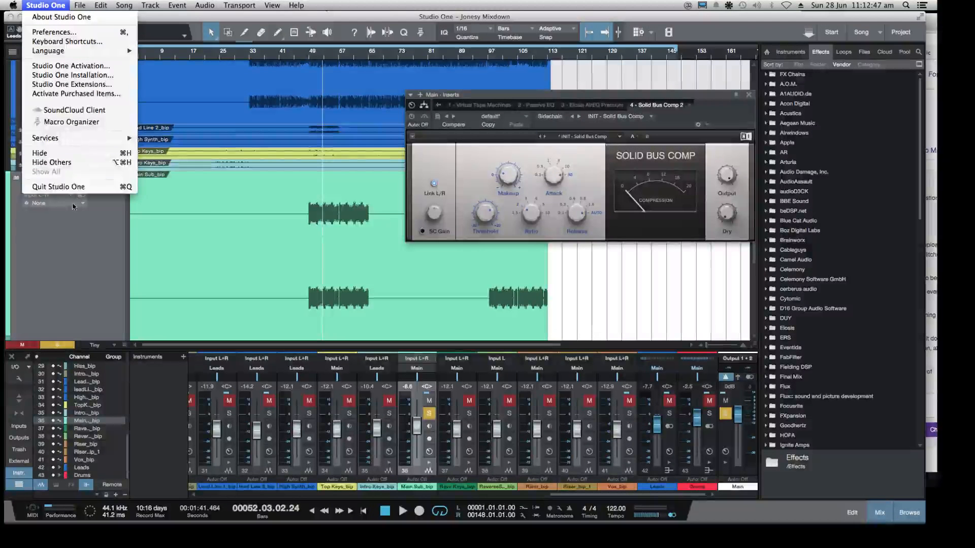
left_click(452, 244)
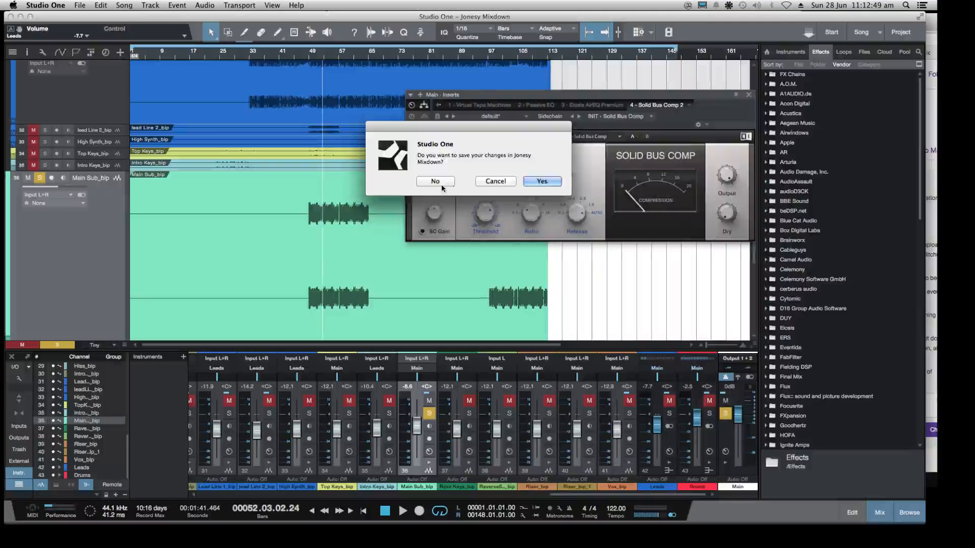
left_click(440, 186)
Relaunch Studio One 3 and reposition the Chrome window showing the Twitch dashboard and chat while it loads
mouse_move(308, 526)
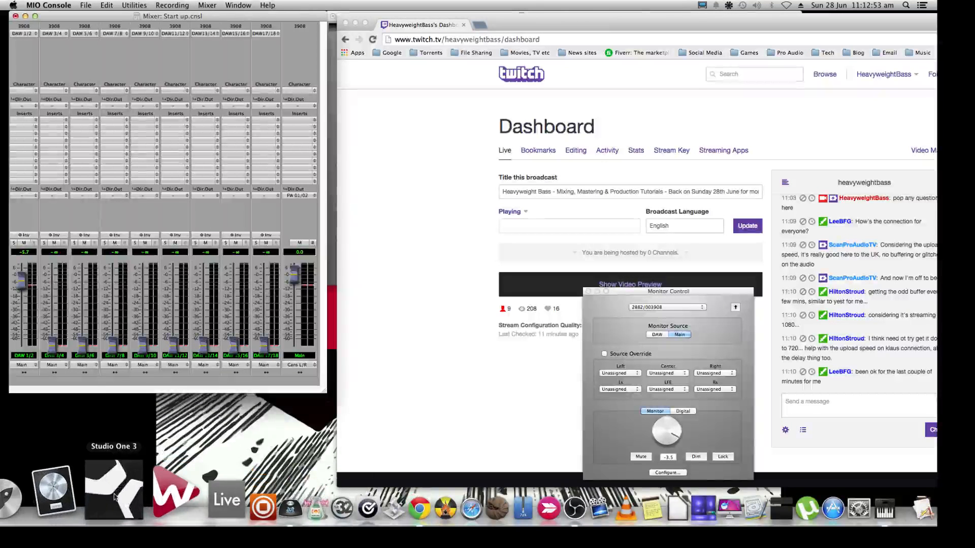
left_click(115, 497)
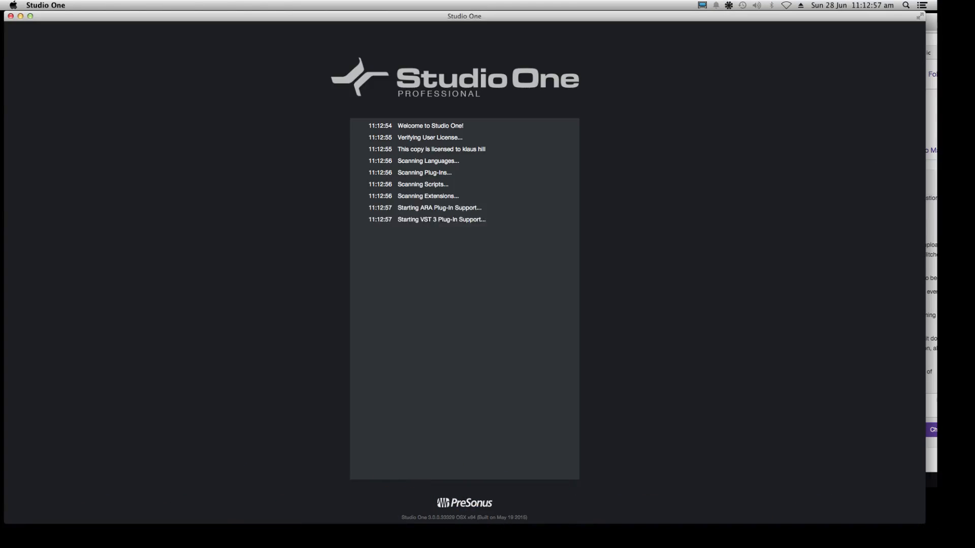
left_click_drag(933, 22, 849, 23)
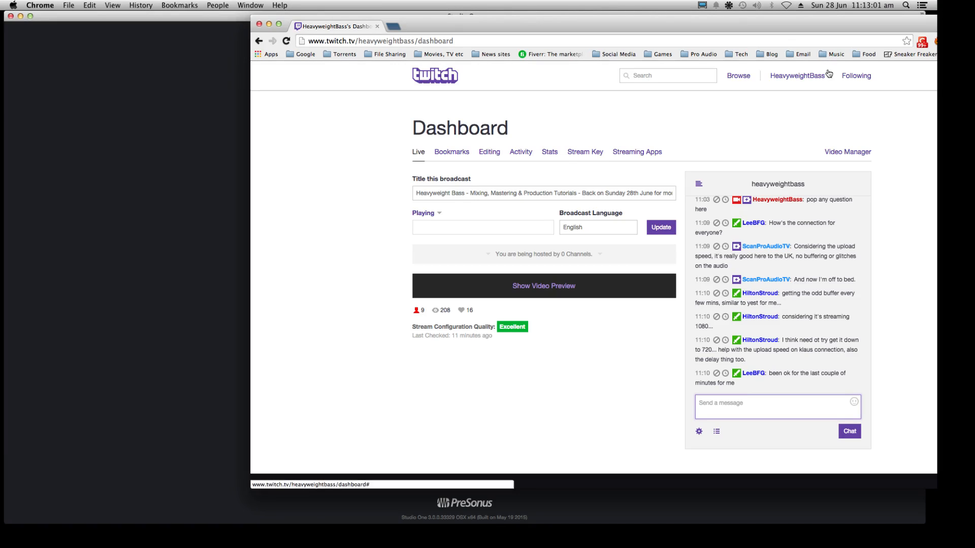
left_click_drag(761, 20, 827, 20)
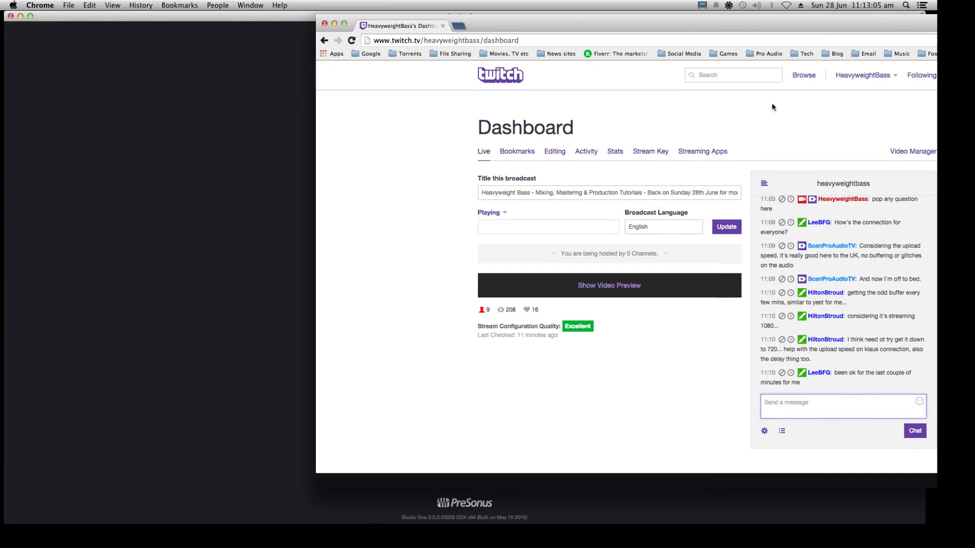
Return to Studio One, keep the missing He Is Stem master entry in the recent list, and open the Jonesy Mixdown song
left_click(233, 249)
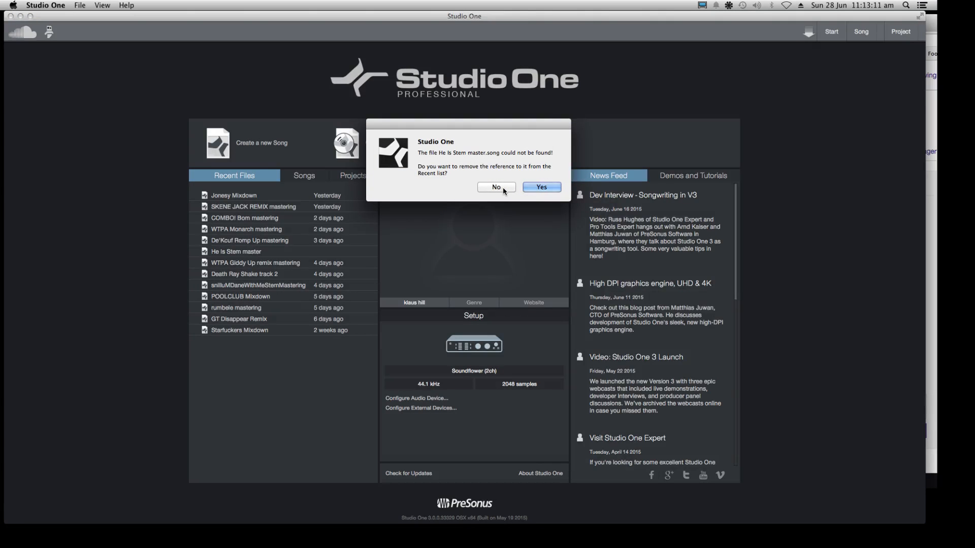
left_click(503, 187)
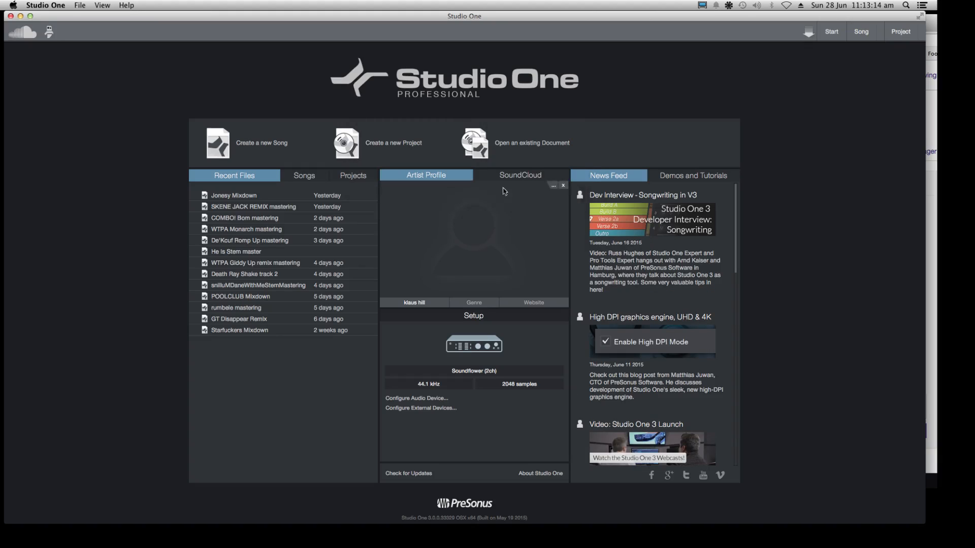
left_click(226, 196)
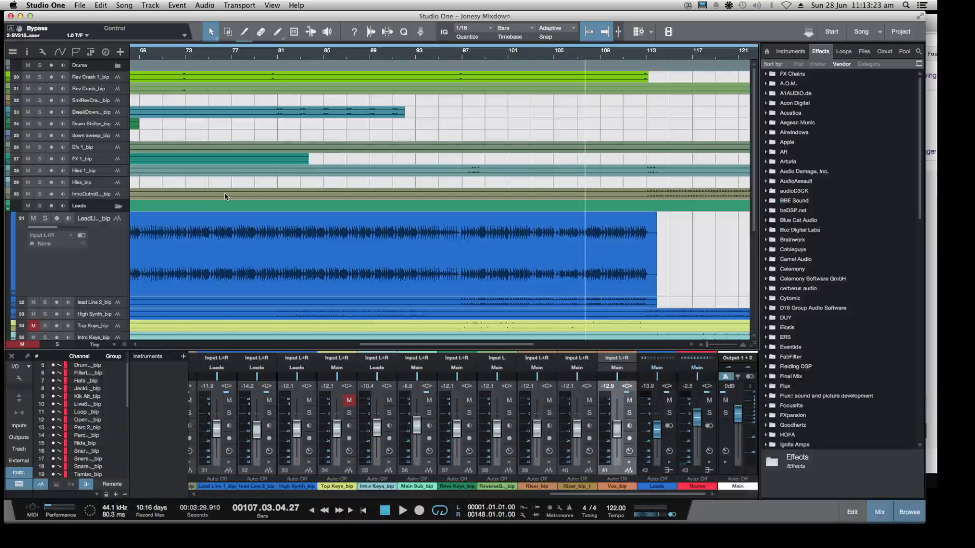
Play the song from bar 97 and widen the Studio One window slightly
left_click(464, 57)
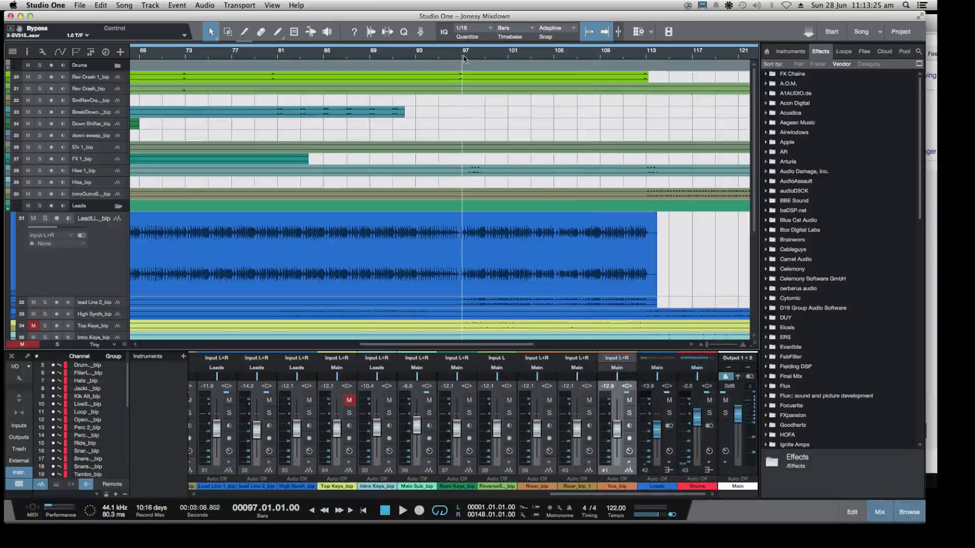
key("space")
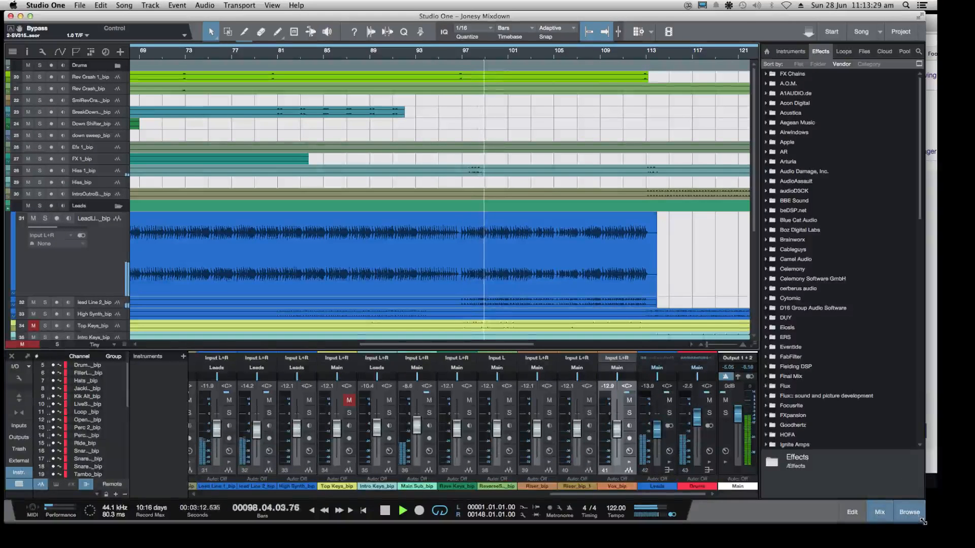
left_click_drag(925, 523, 933, 524)
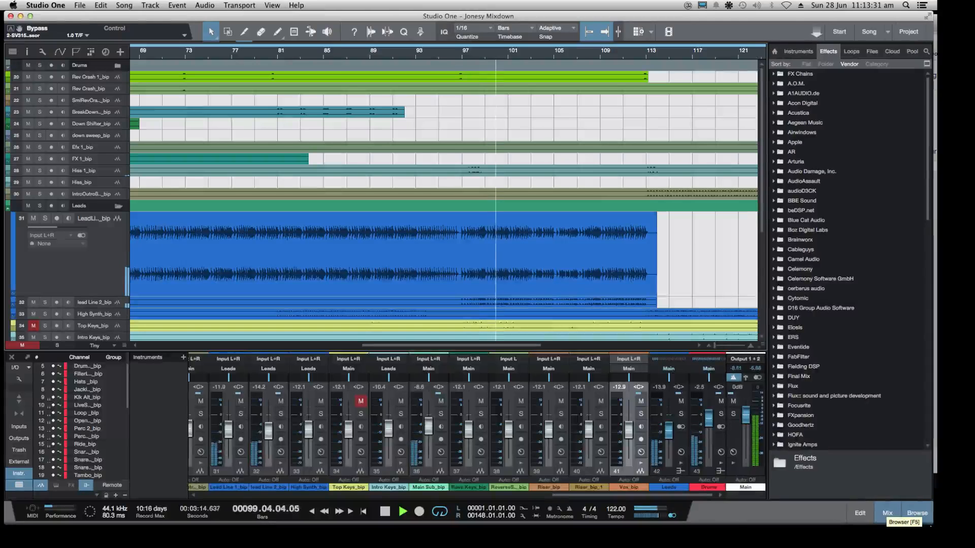
Examine the buffer size options of Soundflower (2ch) while the song plays
left_click(729, 5)
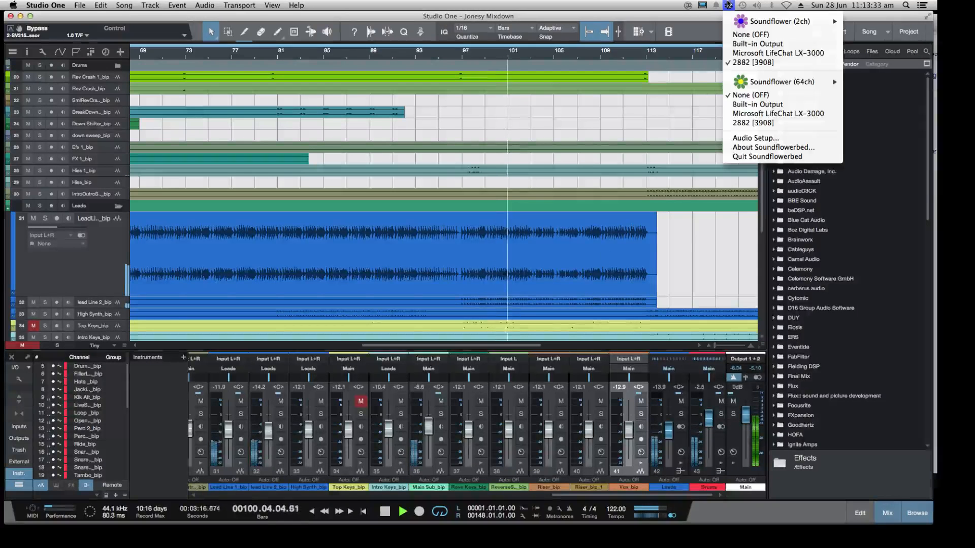
mouse_move(783, 22)
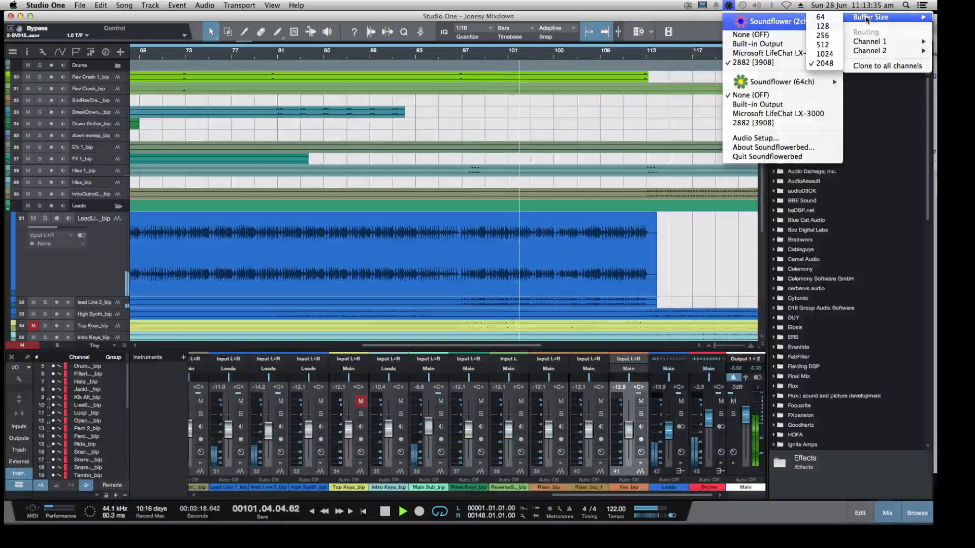
left_click(629, 17)
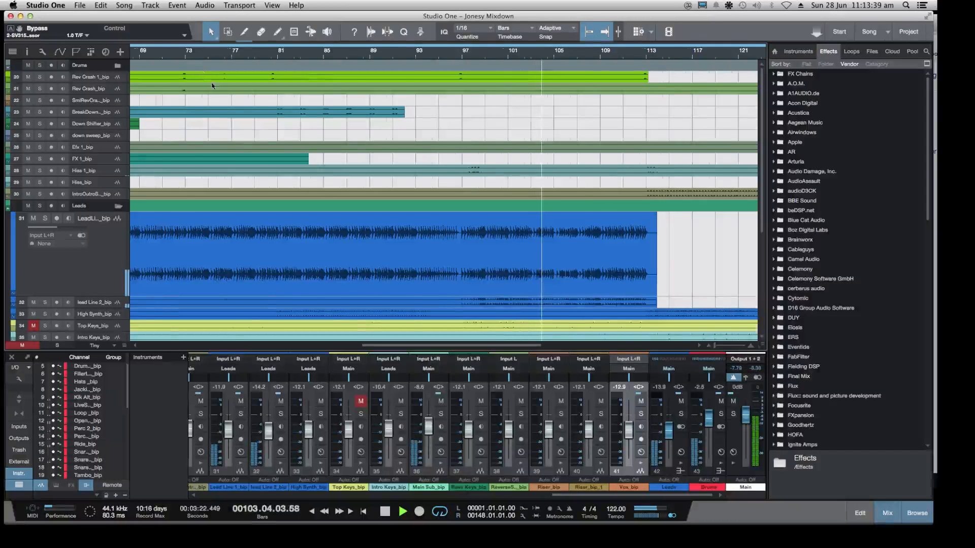
Stop playback and solo both the Main Sub_bip track and the Drums bus
key("z")
key("space")
scroll(40, 185, "down", 5)
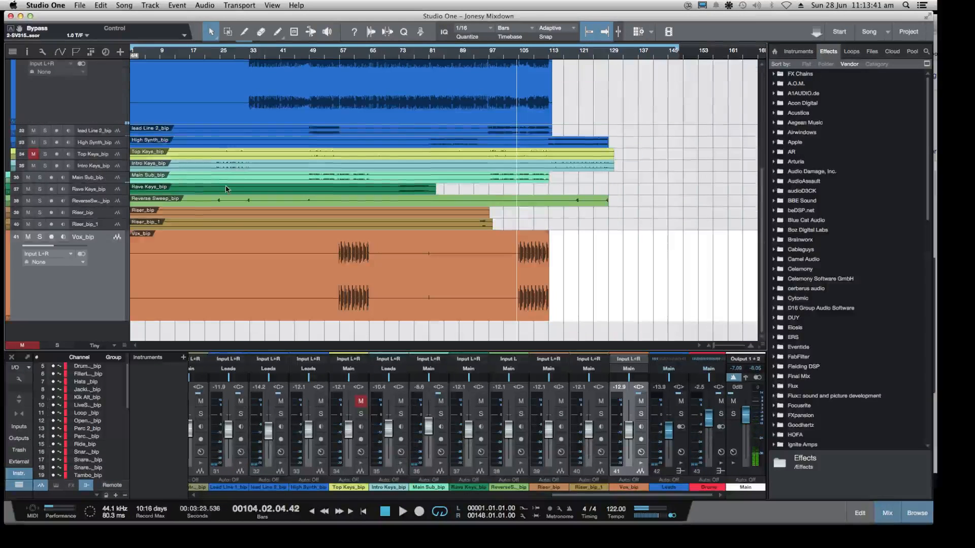
scroll(40, 186, "down", 1)
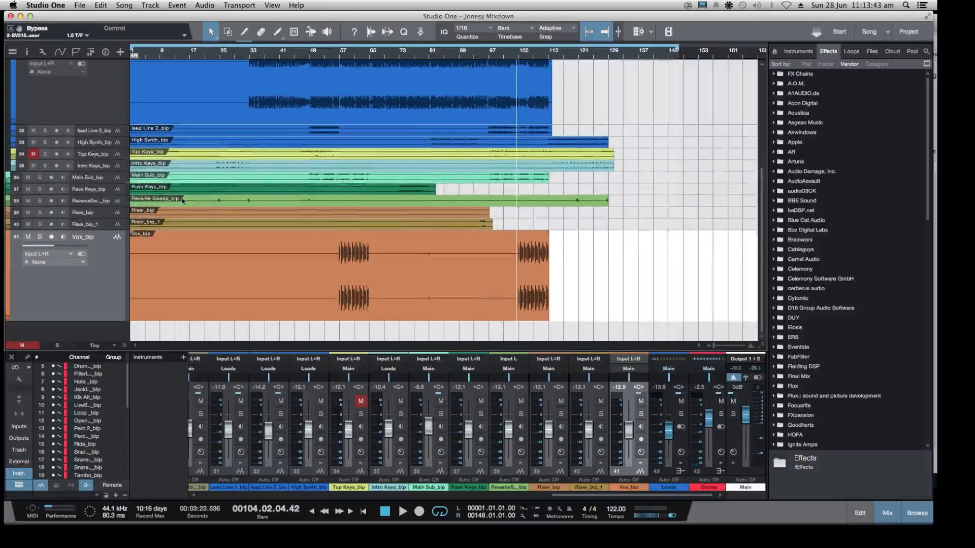
scroll(188, 200, "up", 1)
left_click(99, 198)
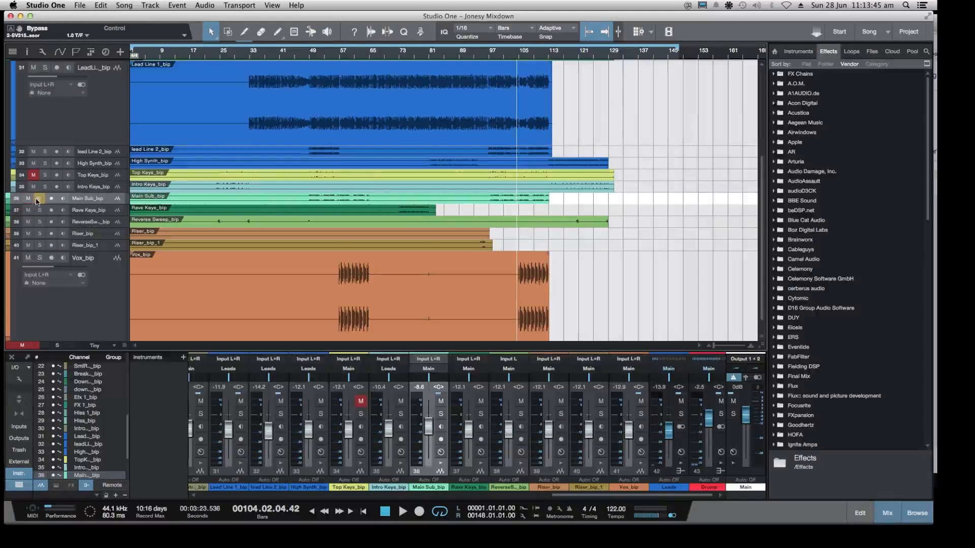
left_click(40, 199)
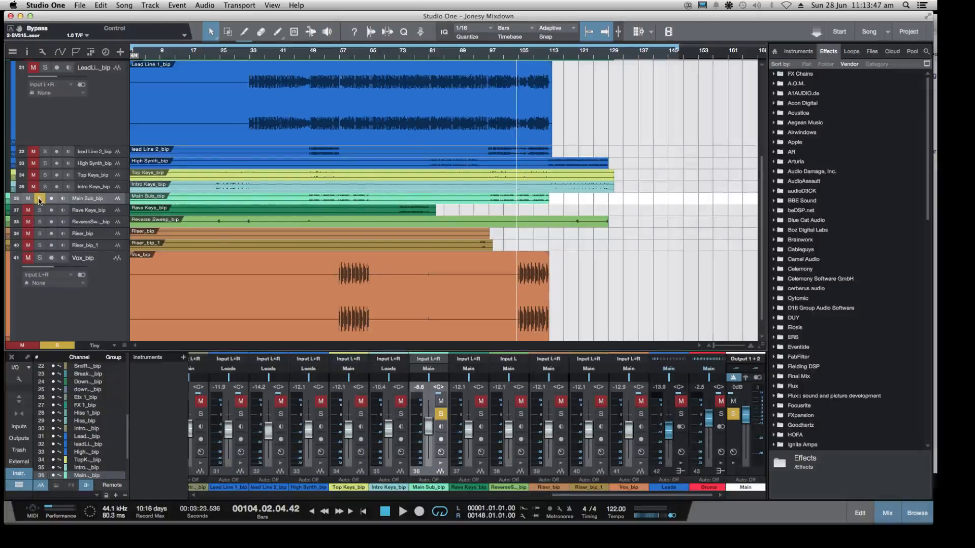
left_click(720, 414)
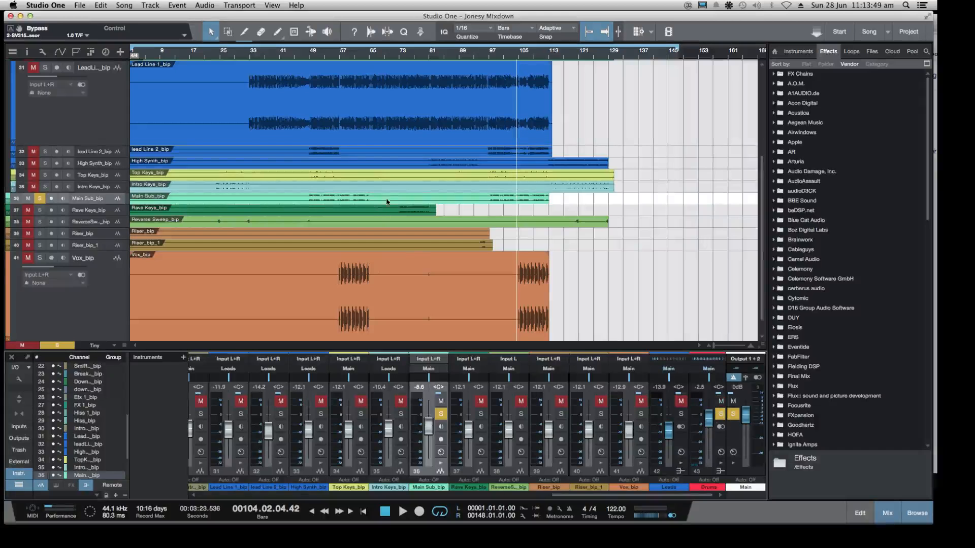
Play the soloed Main Sub_bip and Drums bus from about bar 58, and replay them from about bar 60
left_click(341, 58)
key("space")
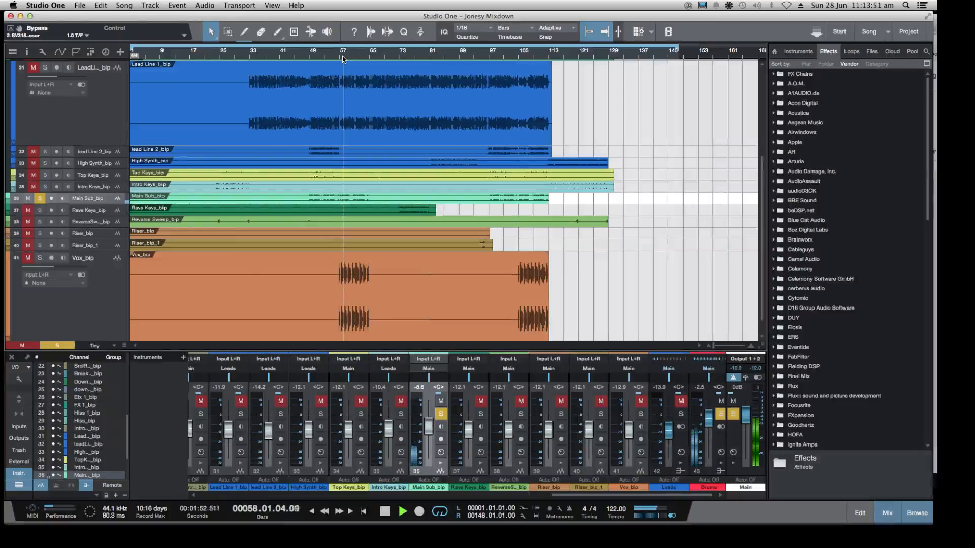
scroll(690, 495, "right", 1)
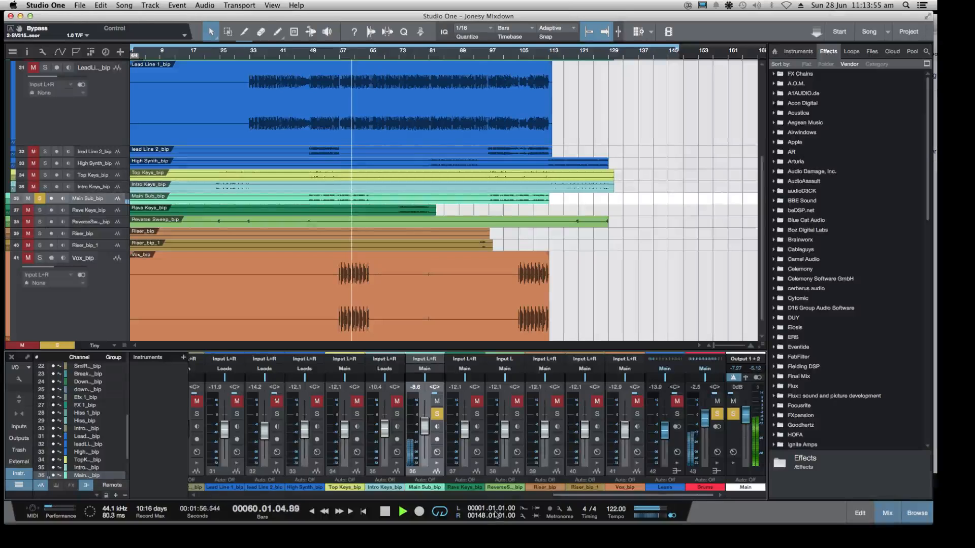
key("space")
right_click(425, 472)
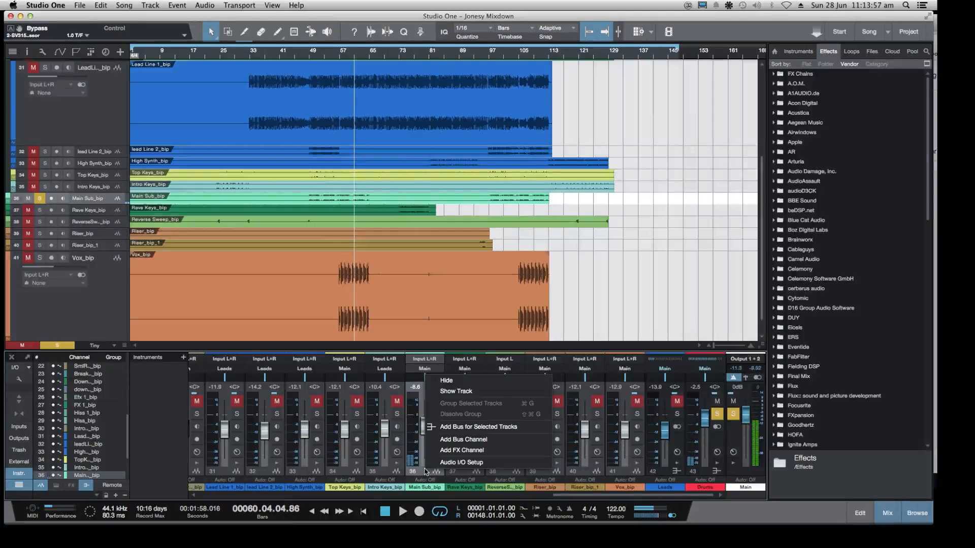
left_click(349, 56)
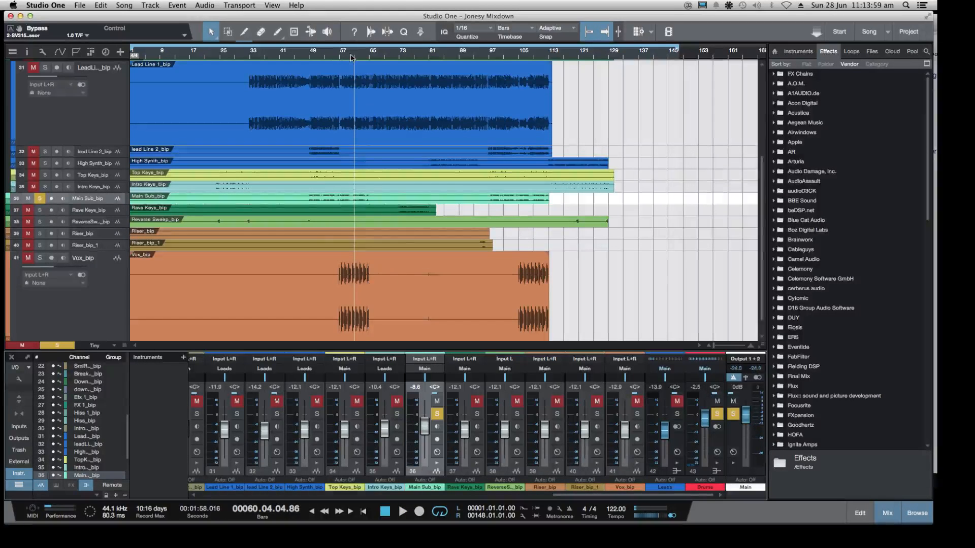
left_click(349, 56)
key("space")
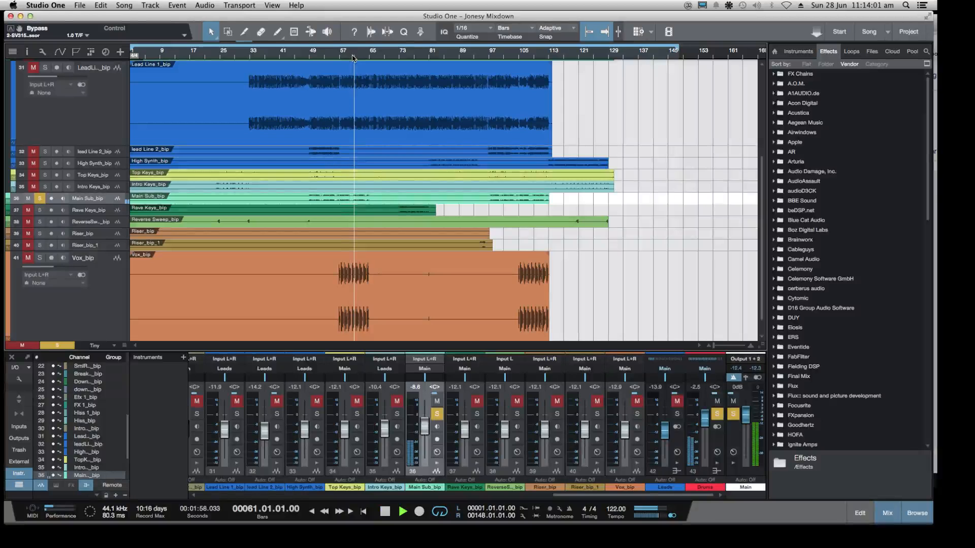
Add a new bus channel to the mixer and audition the soloed sub and drums from about bar 56
right_click(424, 473)
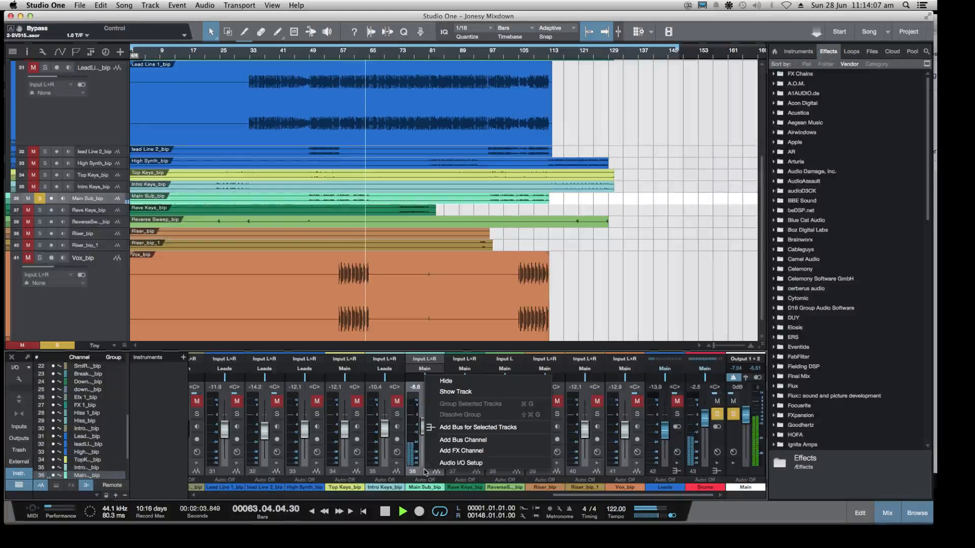
left_click(478, 440)
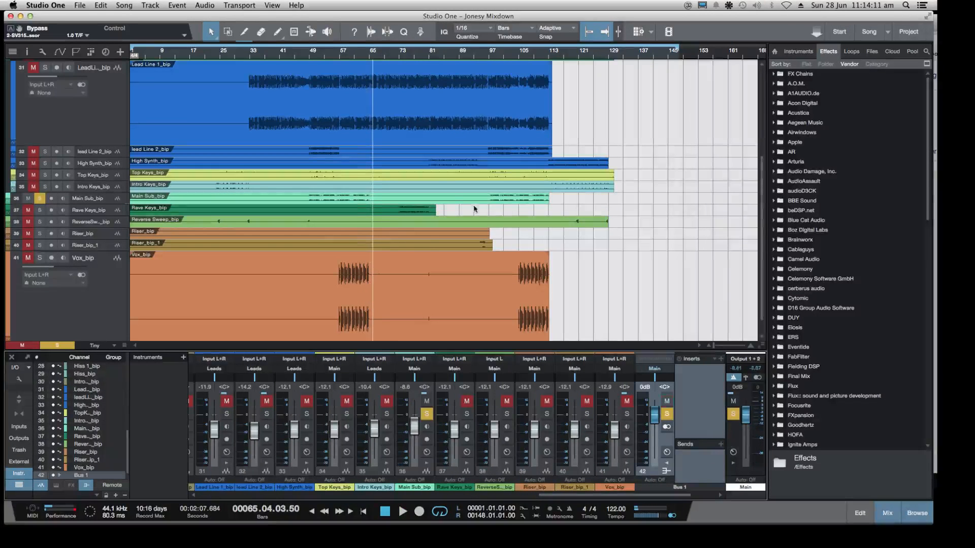
left_click(338, 58)
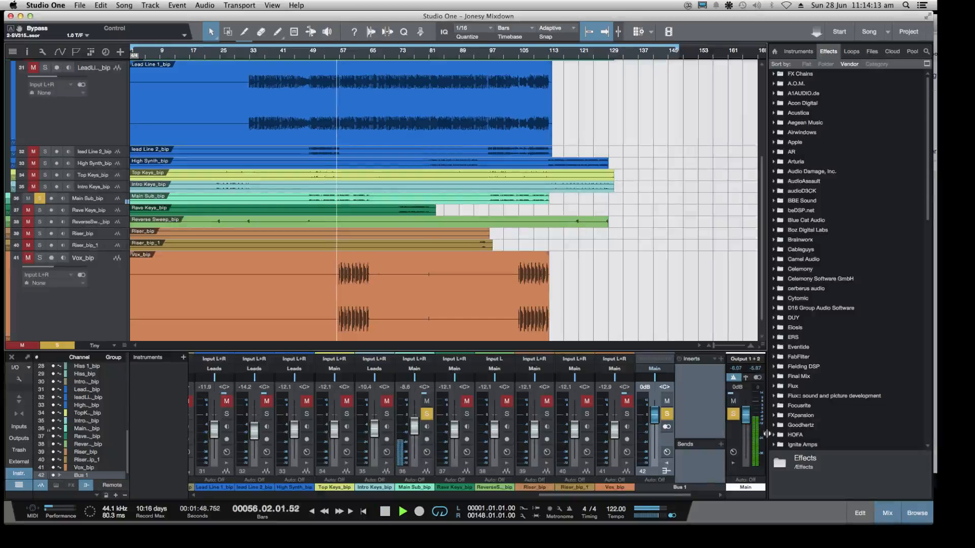
left_click_drag(677, 499, 695, 499)
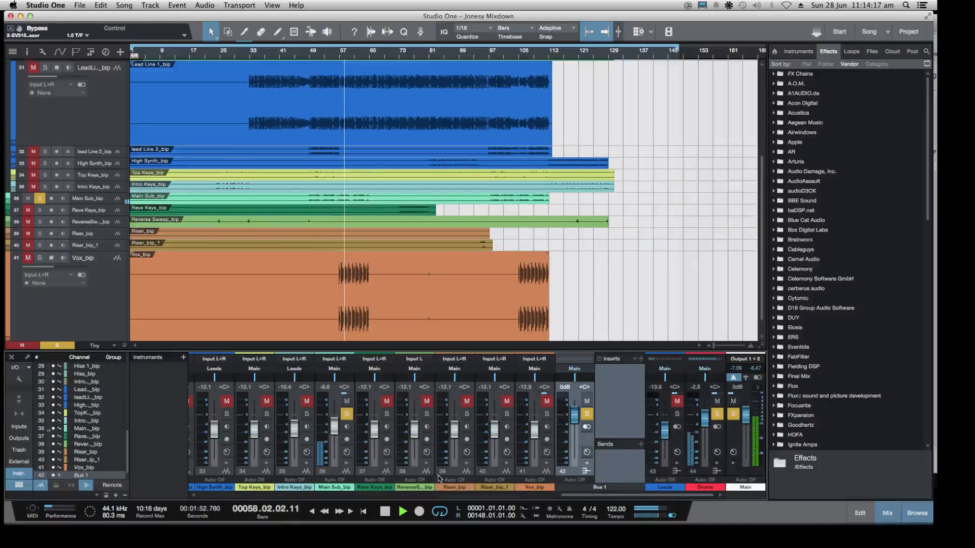
key("space")
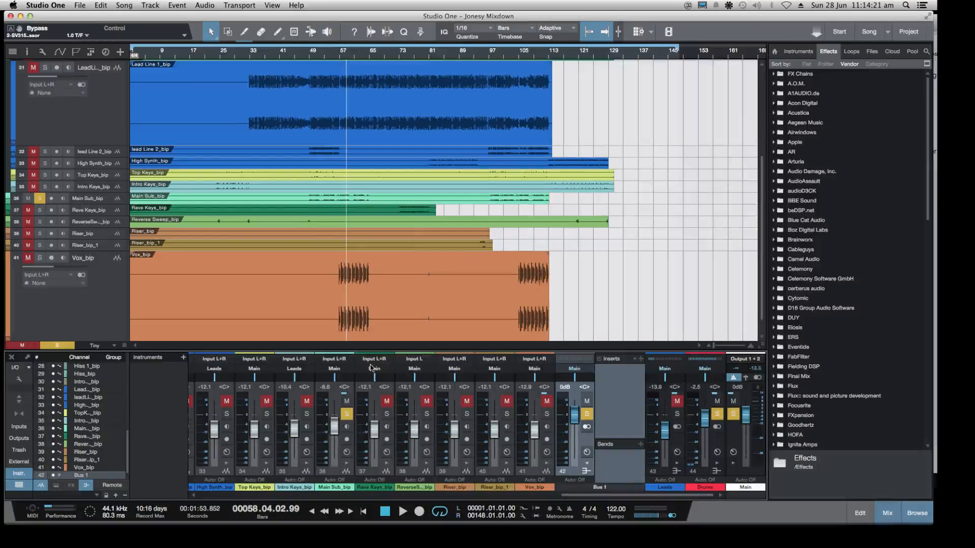
Route the outputs of the Main Sub_bip channel and the Drums bus to Bus 1 while playing from about bar 55
left_click(338, 368)
left_click(341, 387)
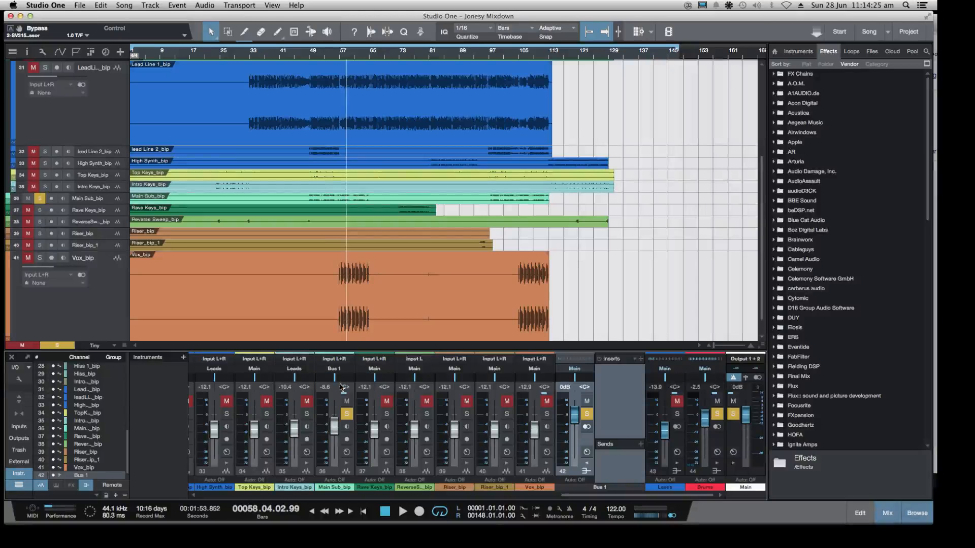
left_click(331, 56)
key("space")
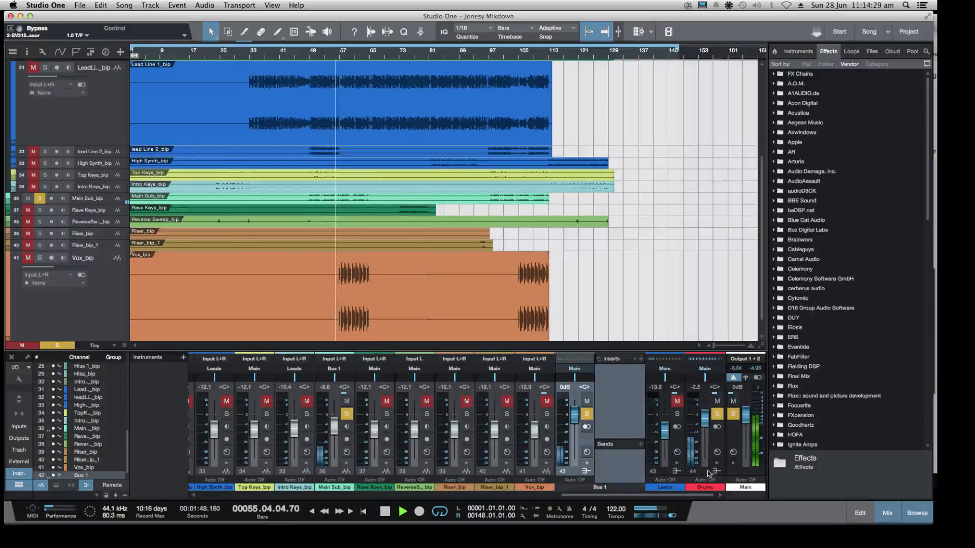
left_click(705, 370)
left_click(711, 388)
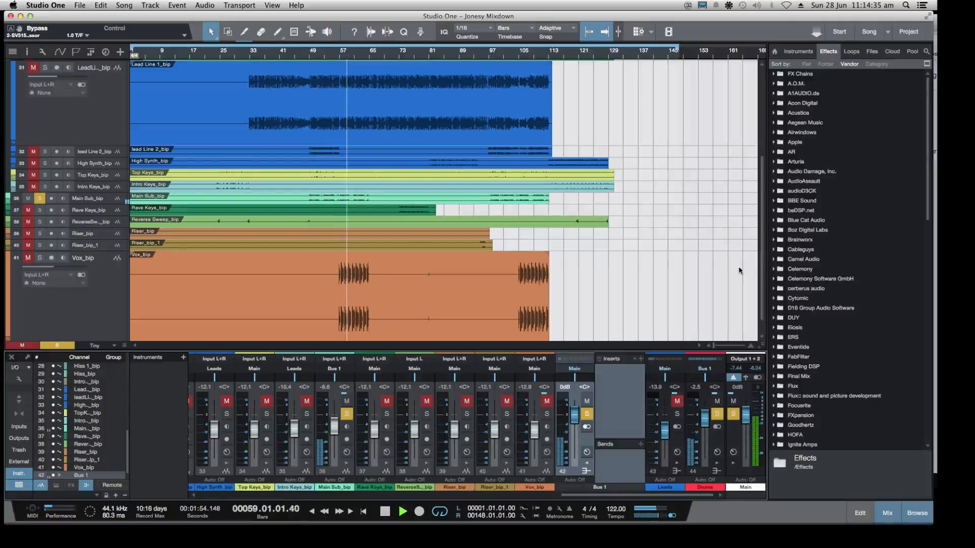
Stop playback and rename Bus 1 as "drum and bass glue"
key("space")
double_click(604, 489)
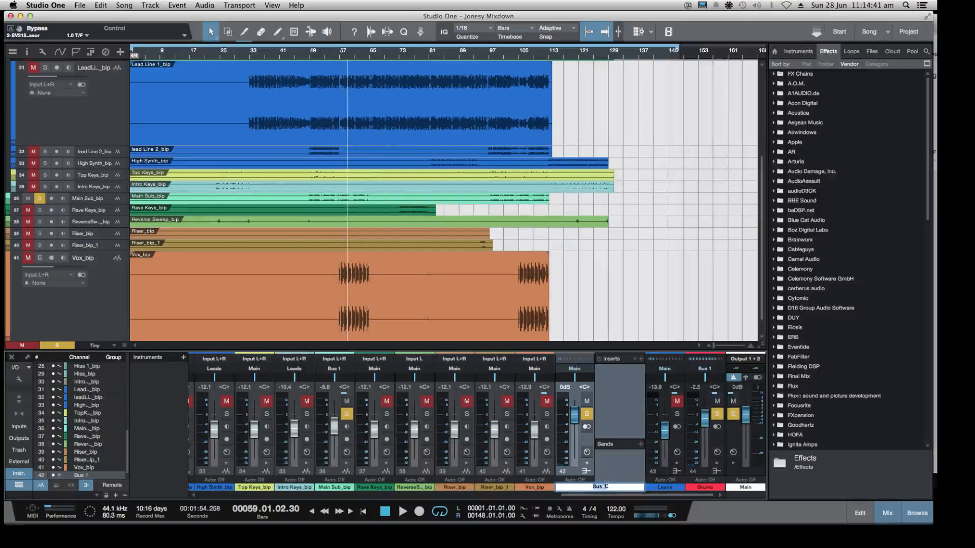
type("drum and ba")
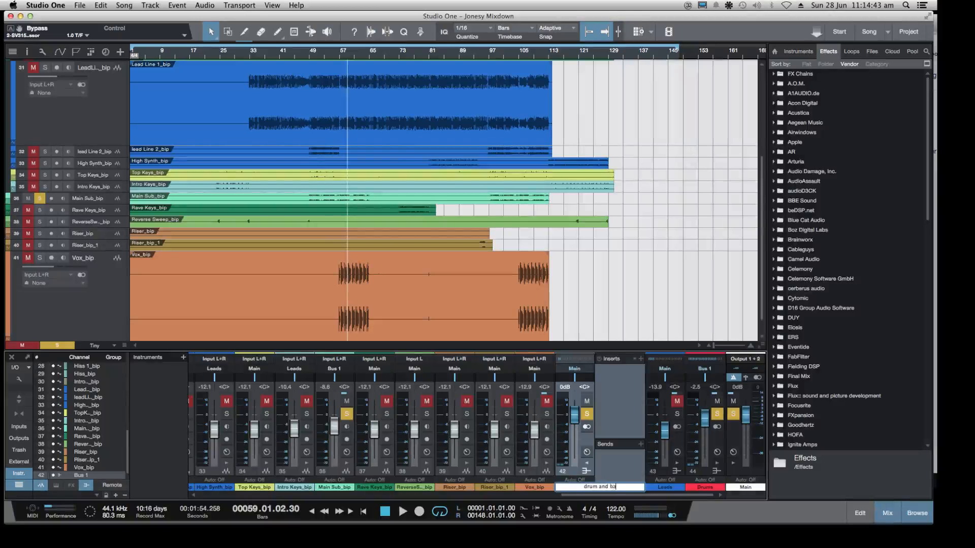
type("ss glue")
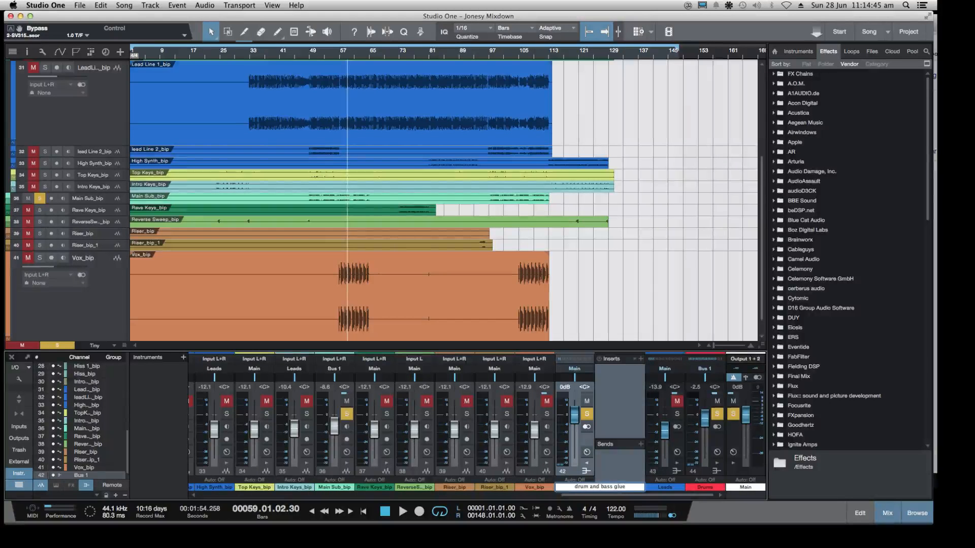
key("Return")
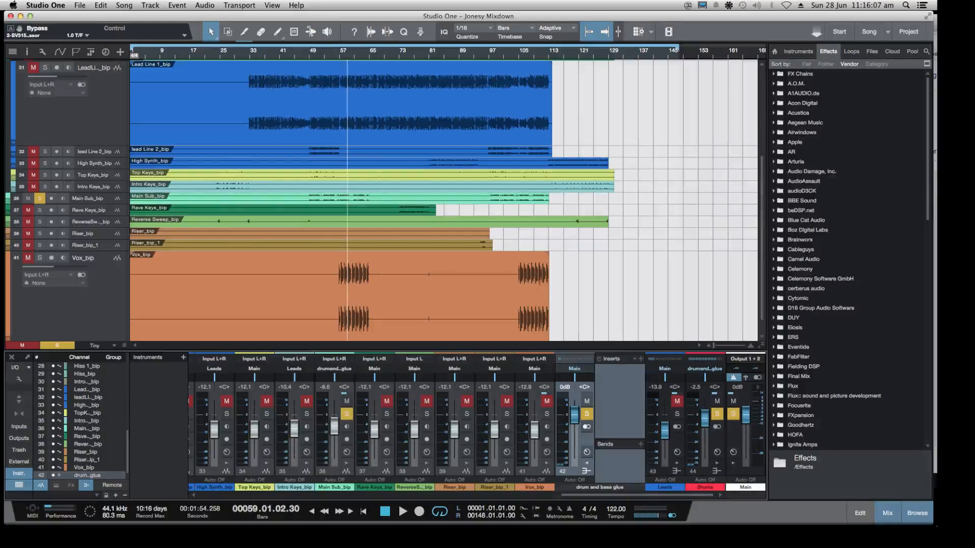
Narrow the Studio One window to read the stream chat behind it, and widen it back to nearly full screen
left_click_drag(928, 521, 741, 519)
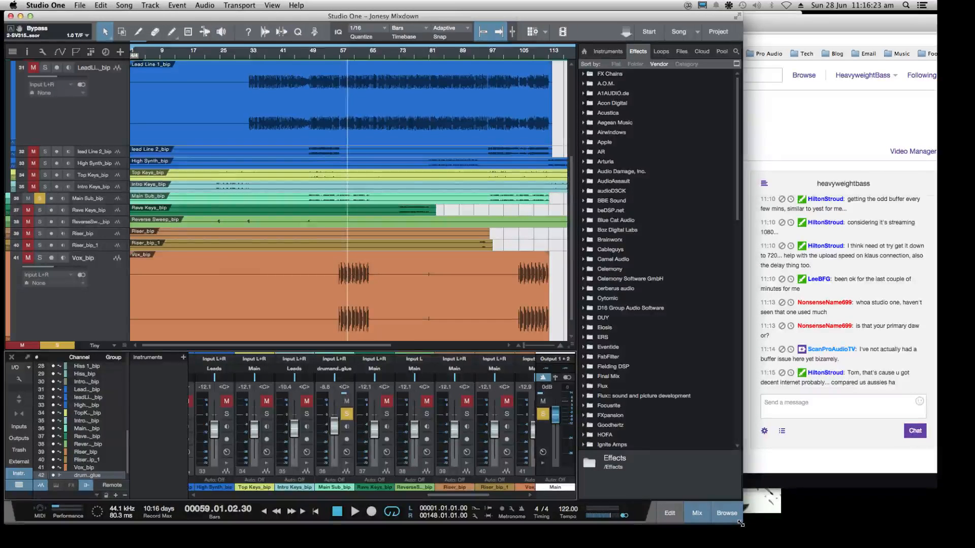
left_click_drag(743, 524, 766, 526)
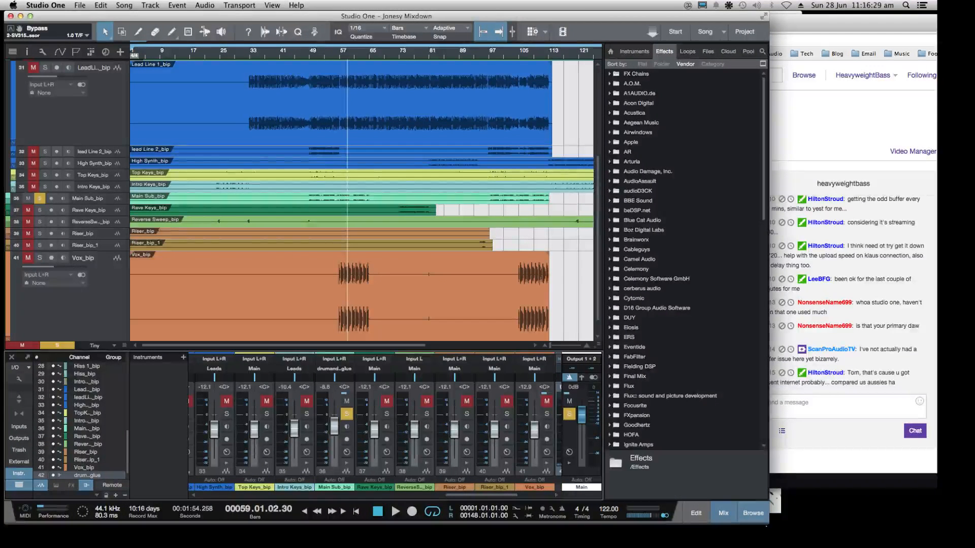
left_click_drag(766, 526, 925, 526)
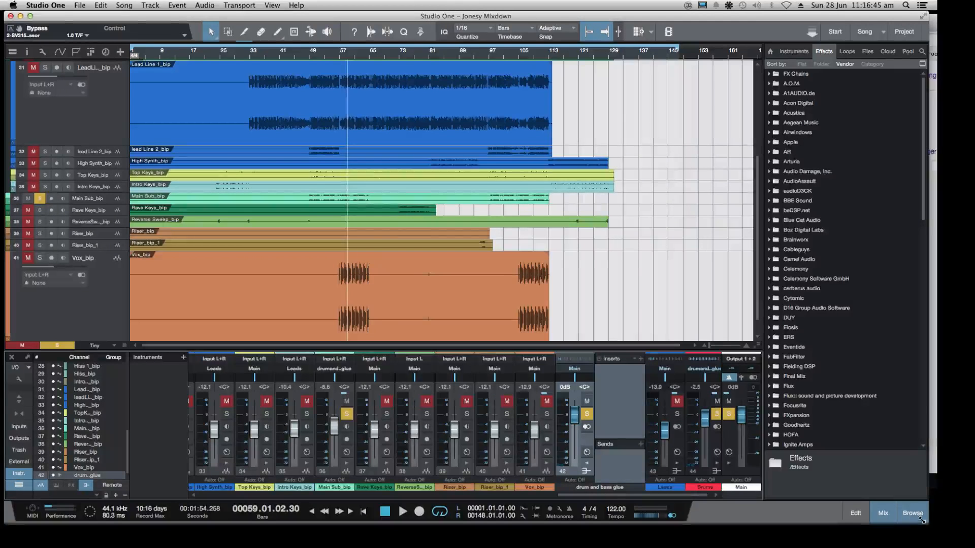
left_click_drag(928, 523, 788, 509)
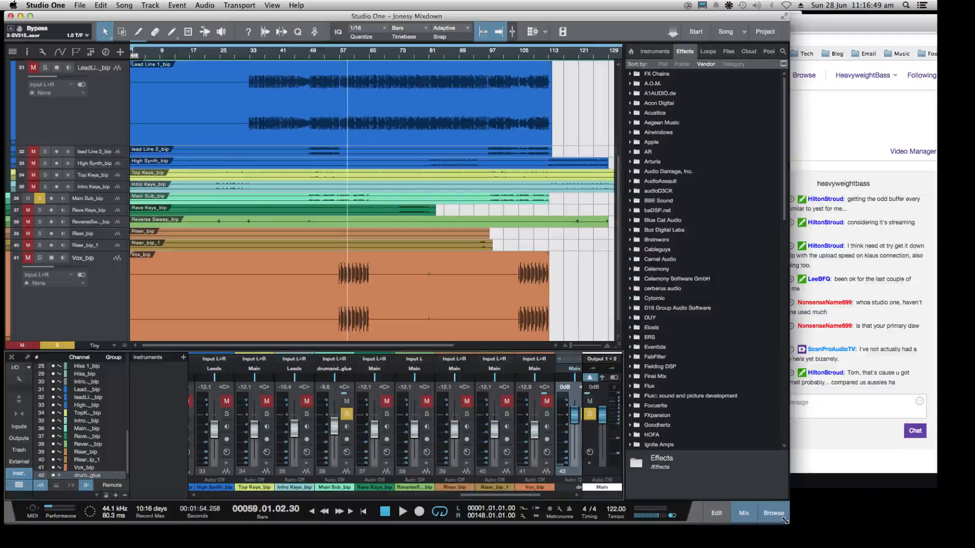
left_click_drag(788, 521, 770, 518)
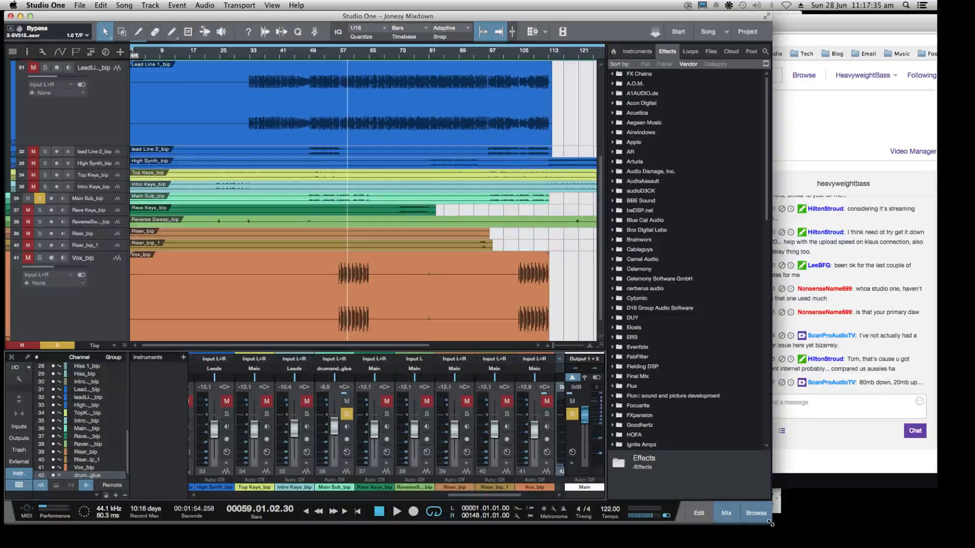
left_click_drag(770, 523, 939, 524)
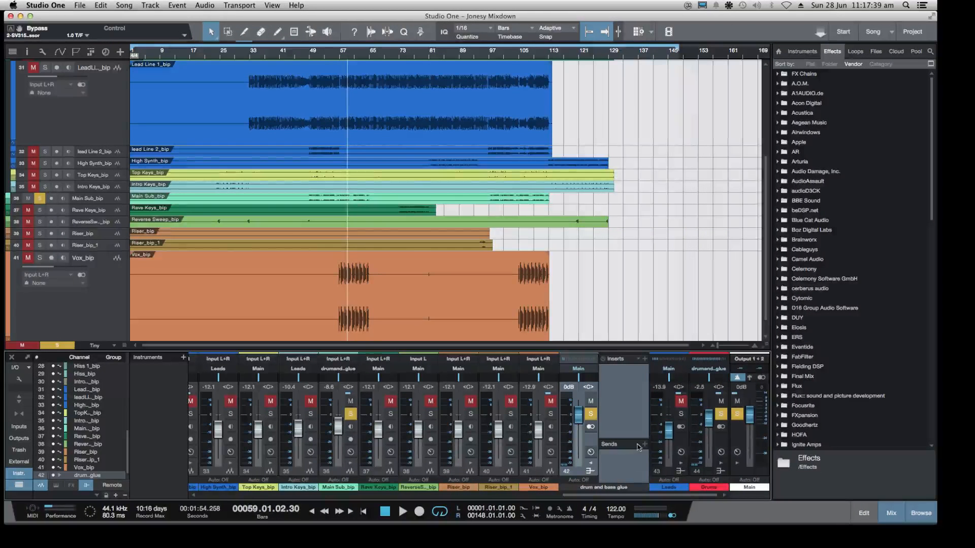
Insert Native Instruments' Solid Bus Comp on the drum and bass glue bus and move its window clear of the waveforms
scroll(829, 238, "down", 15)
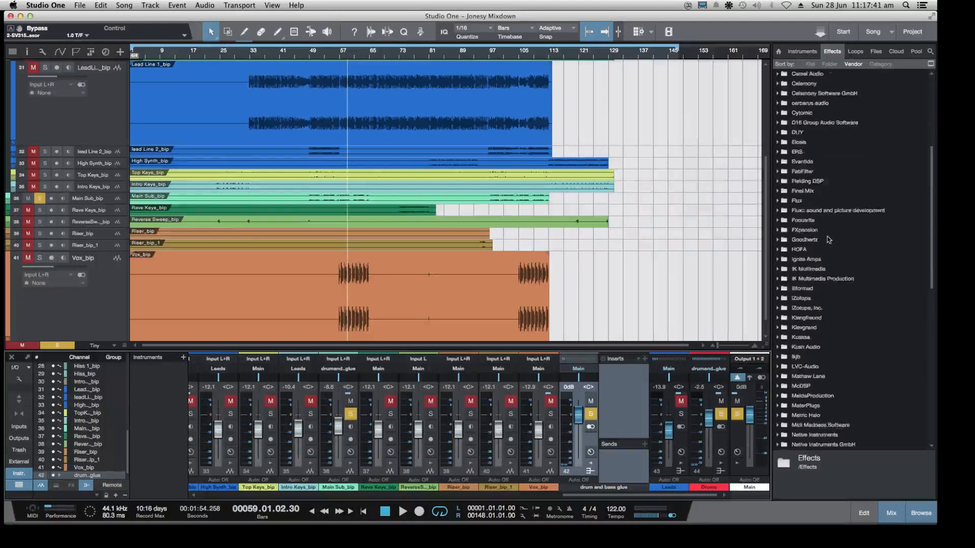
scroll(829, 235, "up", 10)
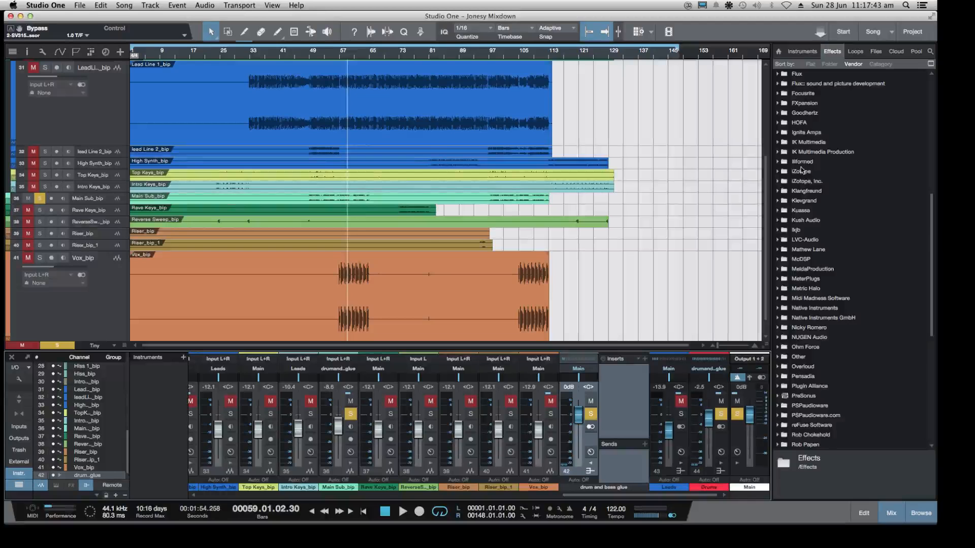
scroll(800, 172, "up", 8)
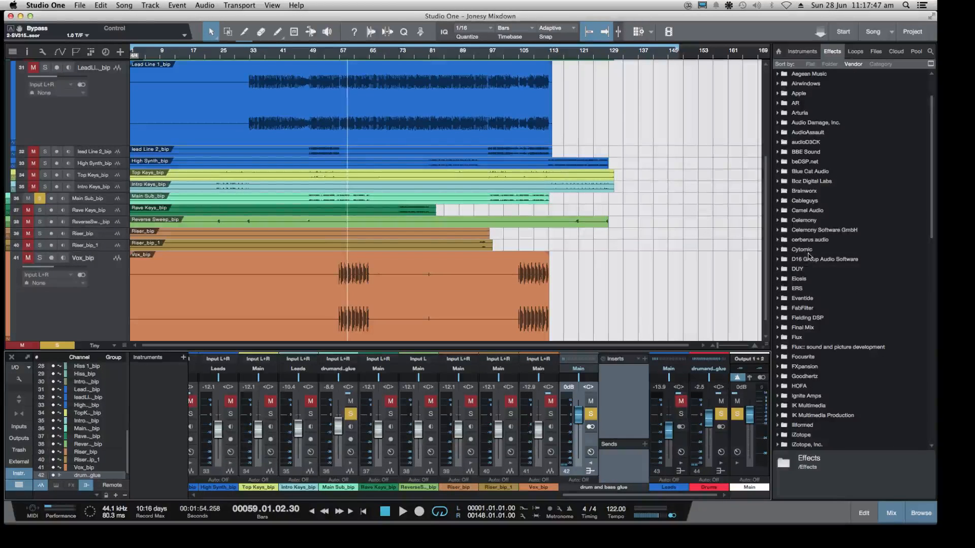
scroll(801, 254, "down", 10)
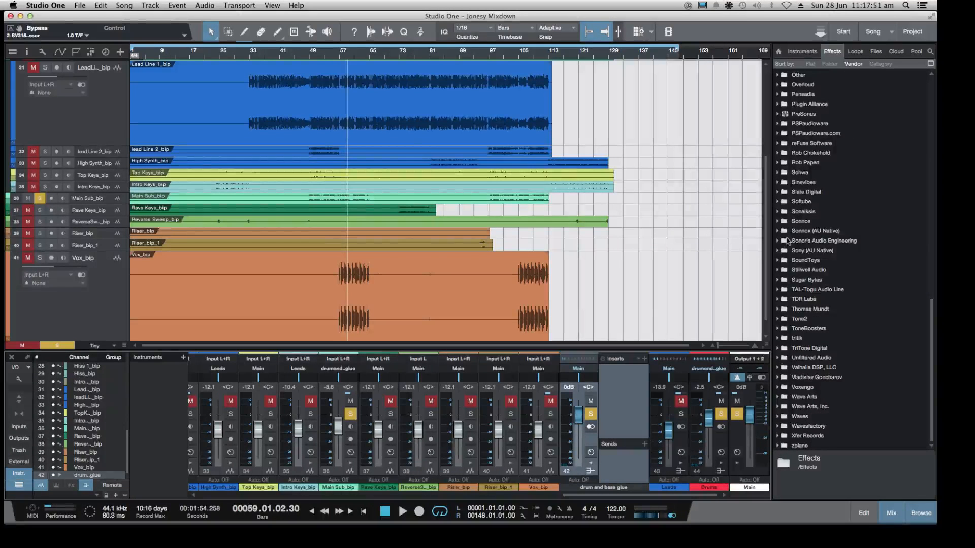
scroll(812, 254, "up", 7)
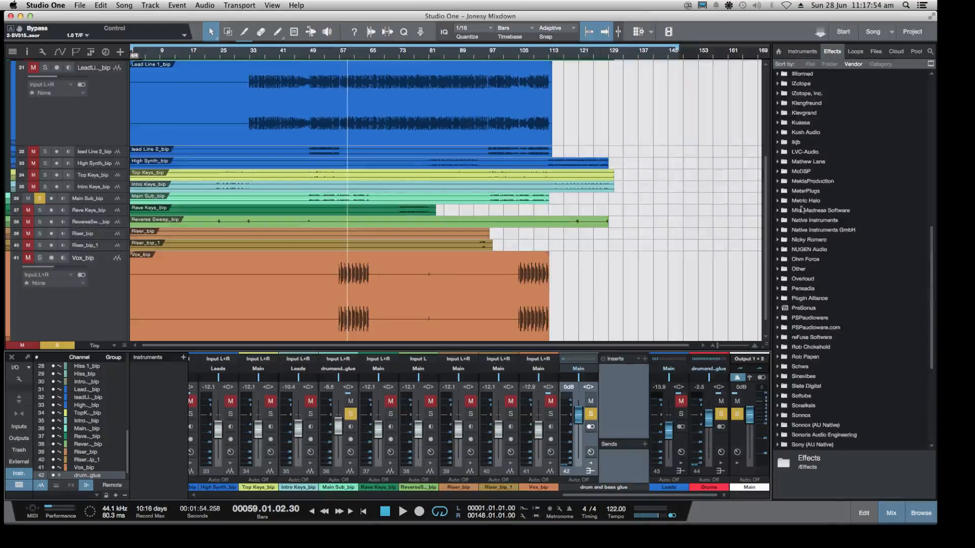
left_click(777, 230)
scroll(788, 231, "down", 2)
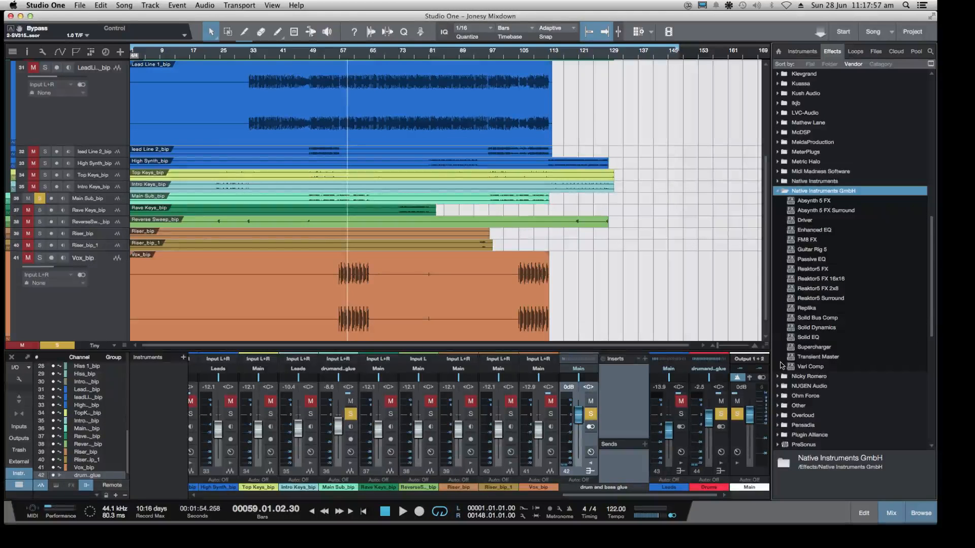
left_click_drag(791, 321, 619, 403)
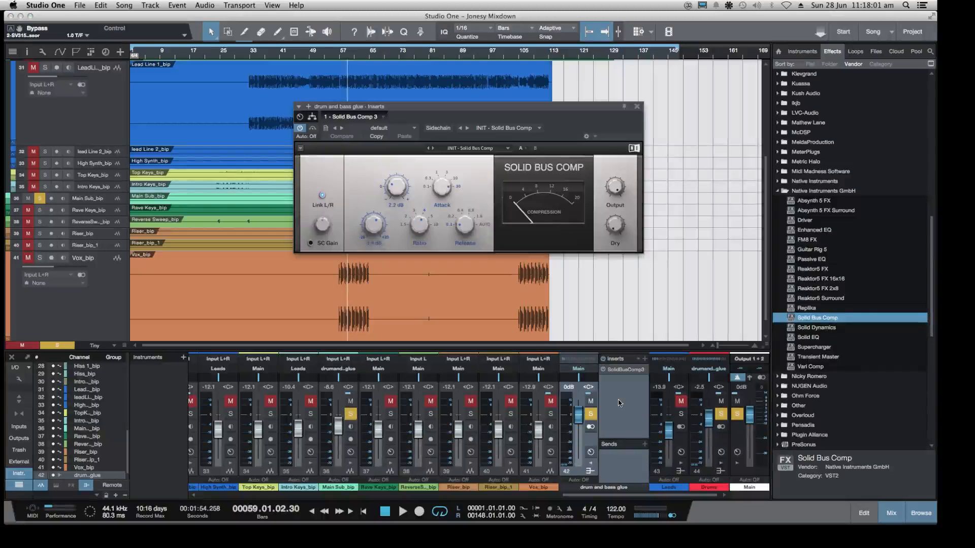
left_click_drag(543, 109, 798, 109)
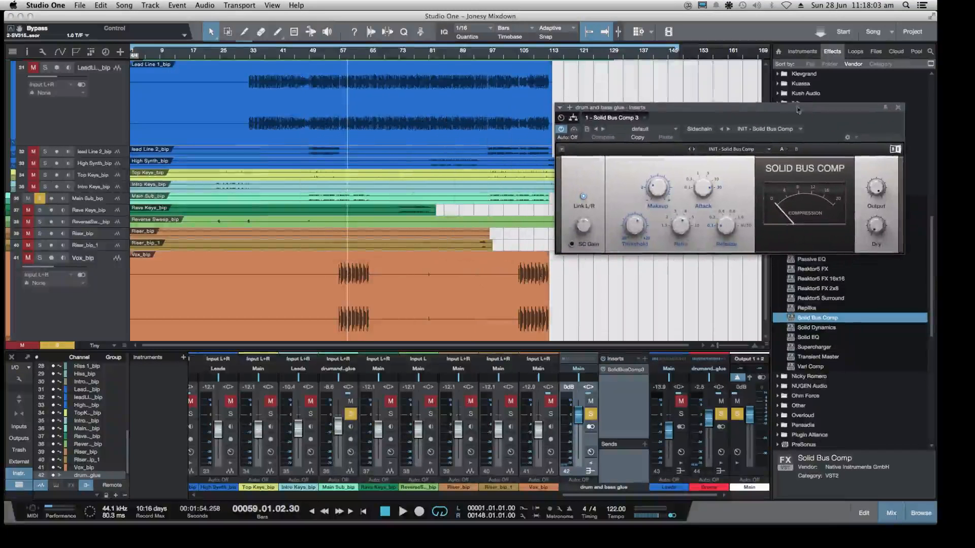
Set the loop range to run from bar 57 to bar 65, checking playback from its start
left_click_drag(132, 48, 339, 77)
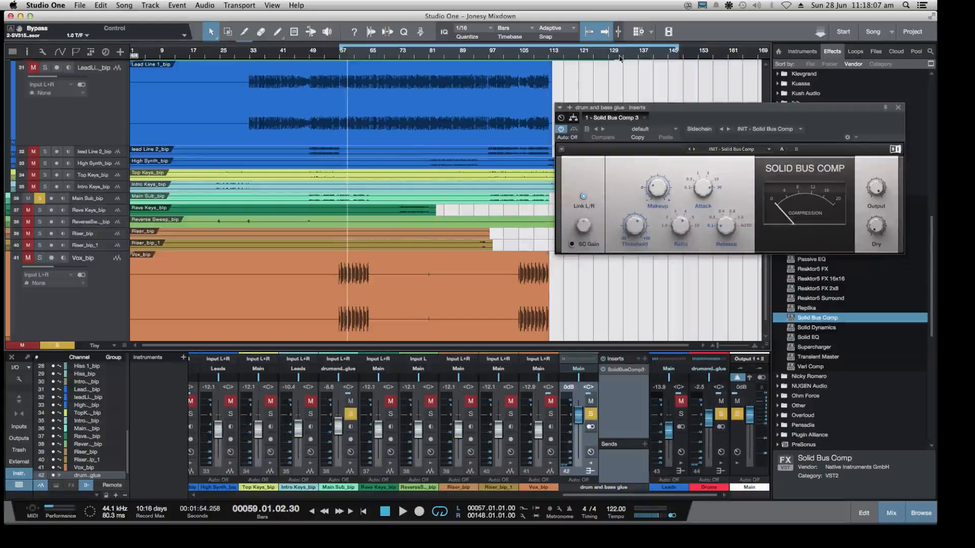
key("space")
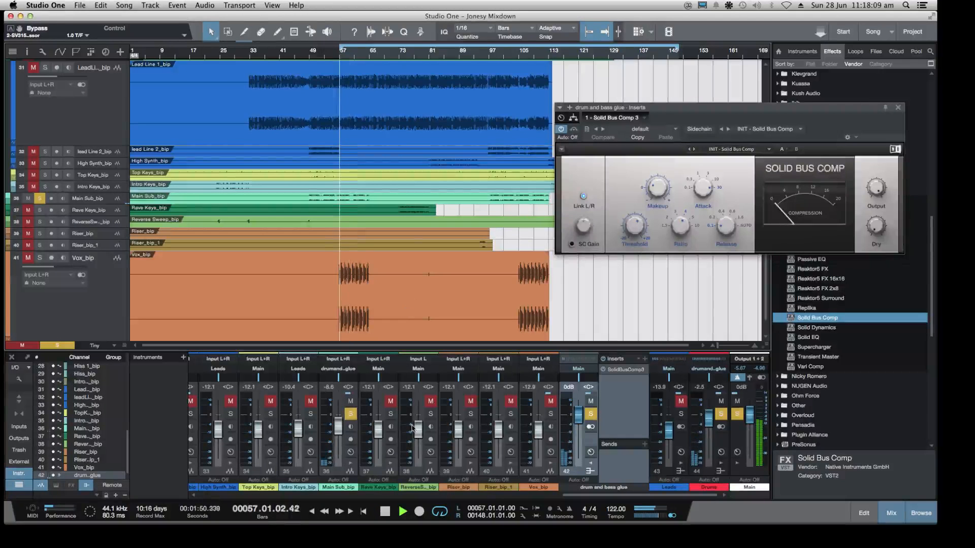
key("space")
left_click_drag(679, 48, 369, 96)
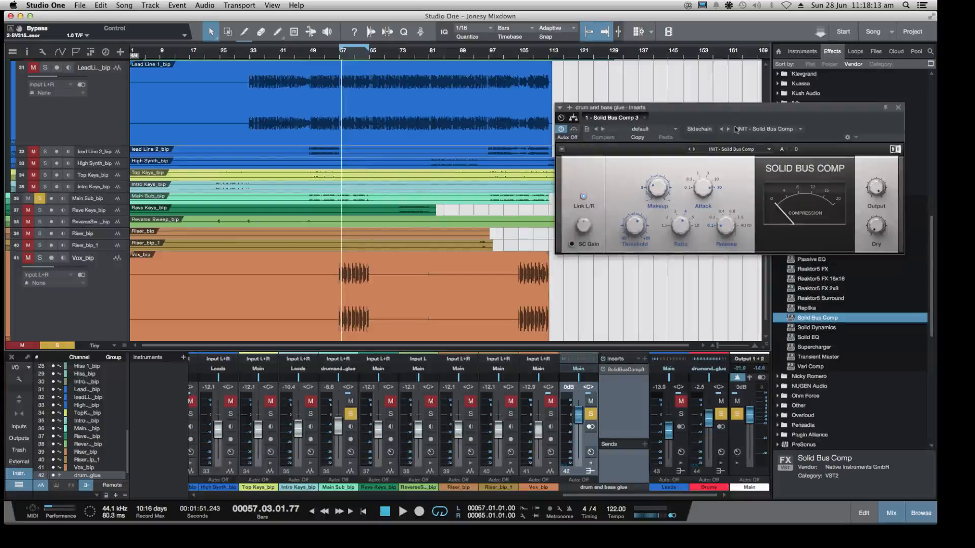
Set Solid Bus Comp's ratio to 2, attack to 0.3 ms and release to 0.4 s
mouse_move(732, 107)
left_mouse_down()
mouse_move(745, 104)
mouse_move(718, 108)
left_mouse_up()
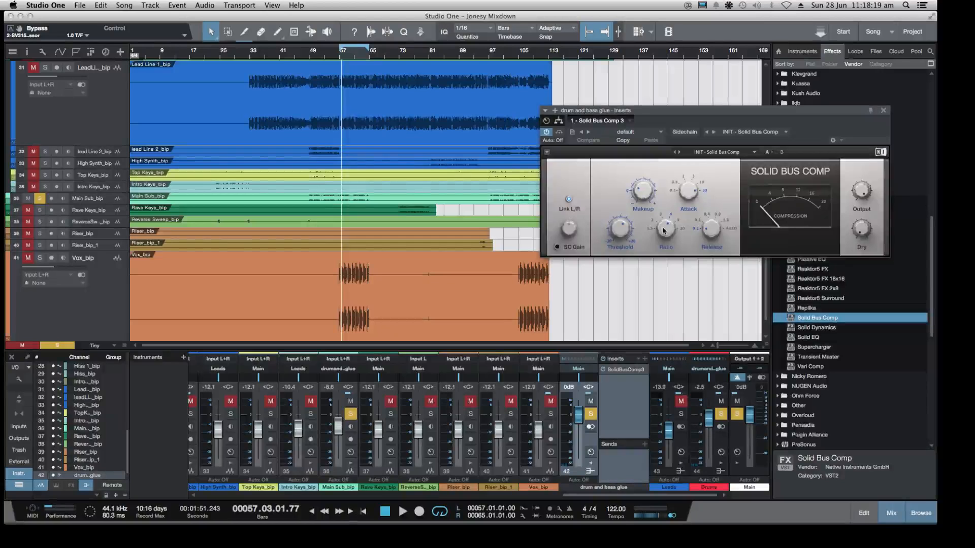
left_click_drag(667, 229, 666, 224)
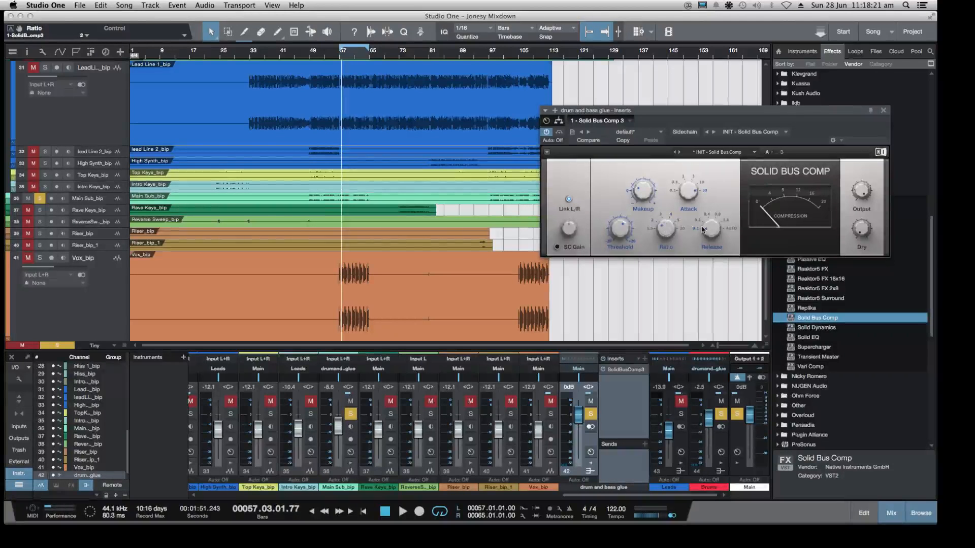
left_click(692, 193)
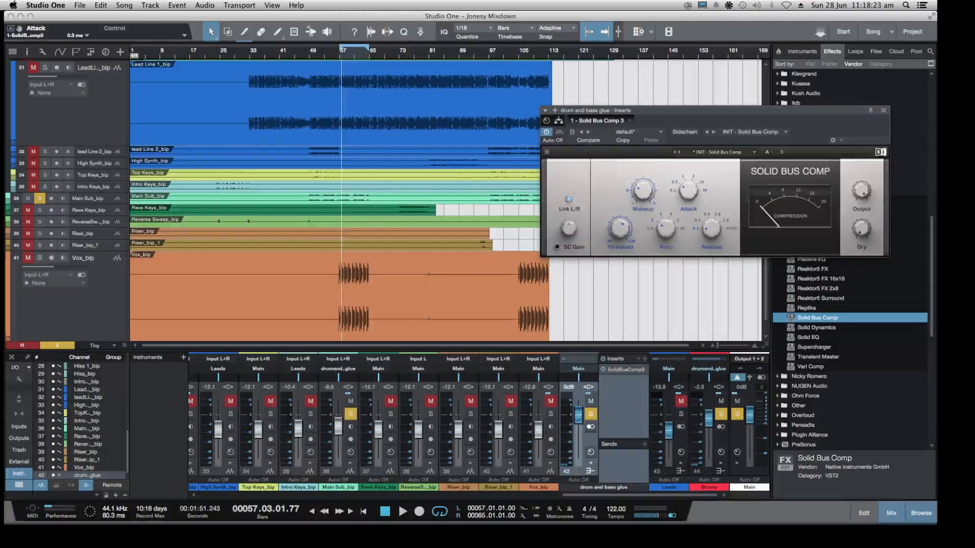
left_click(712, 230)
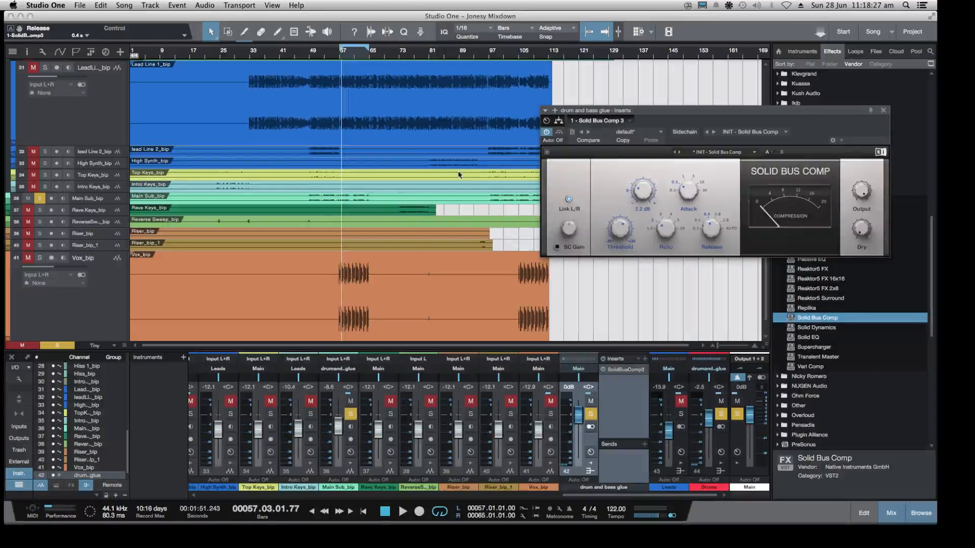
Play the loop and set Solid Bus Comp's release to 0.2 s and its threshold to 1.4 dB
key("space")
left_click_drag(731, 113, 702, 111)
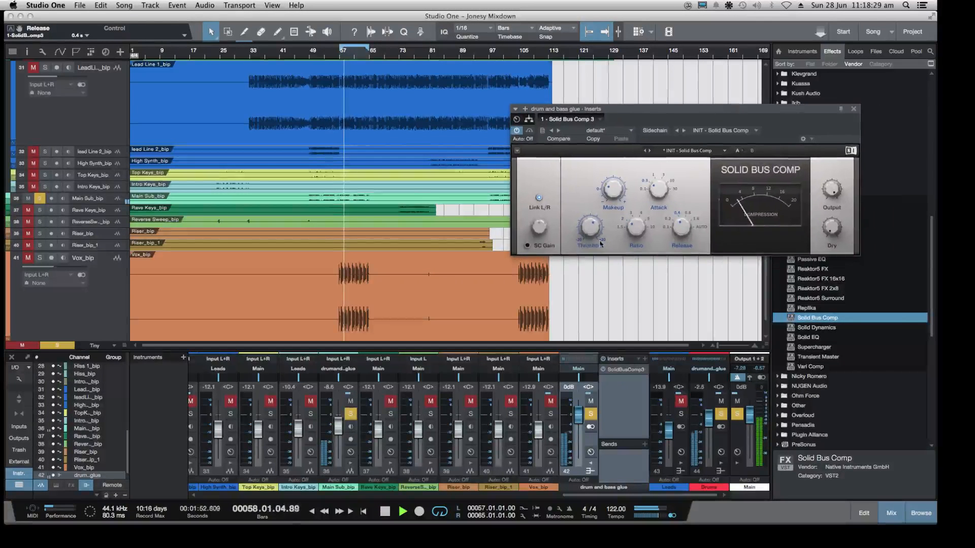
left_click(600, 244)
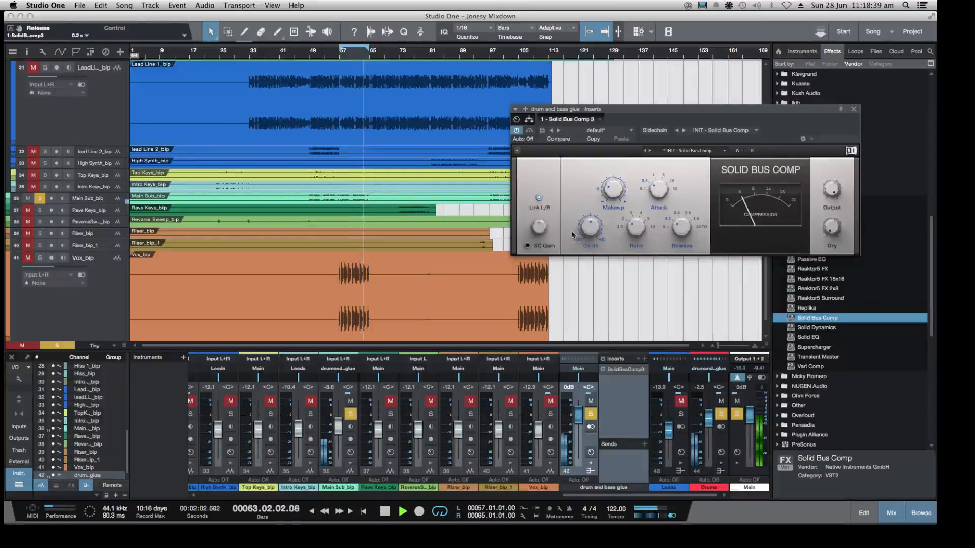
left_click_drag(589, 229, 589, 224)
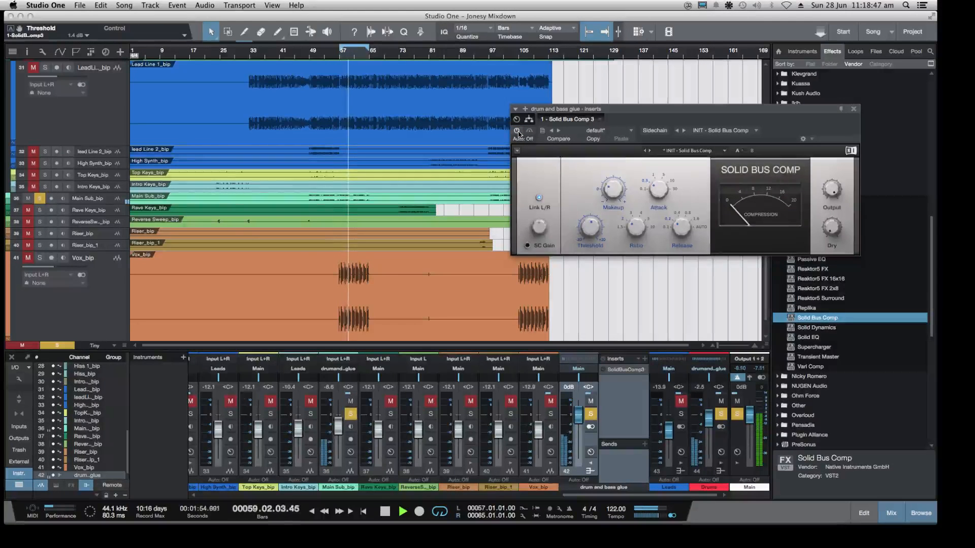
Stop playback, reopen Solid Bus Comp on the drum and bass glue bus and shift its window toward the effects browser
key("space")
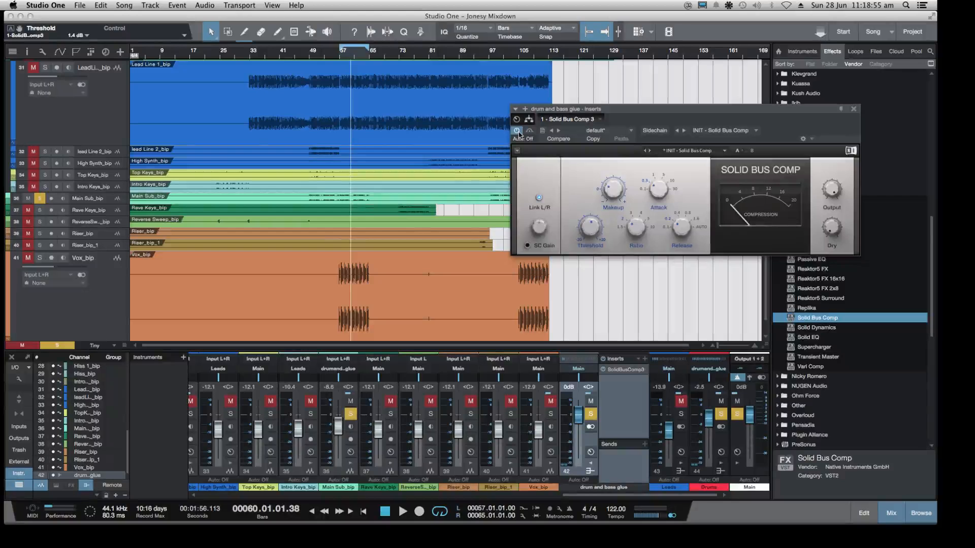
left_click(737, 451)
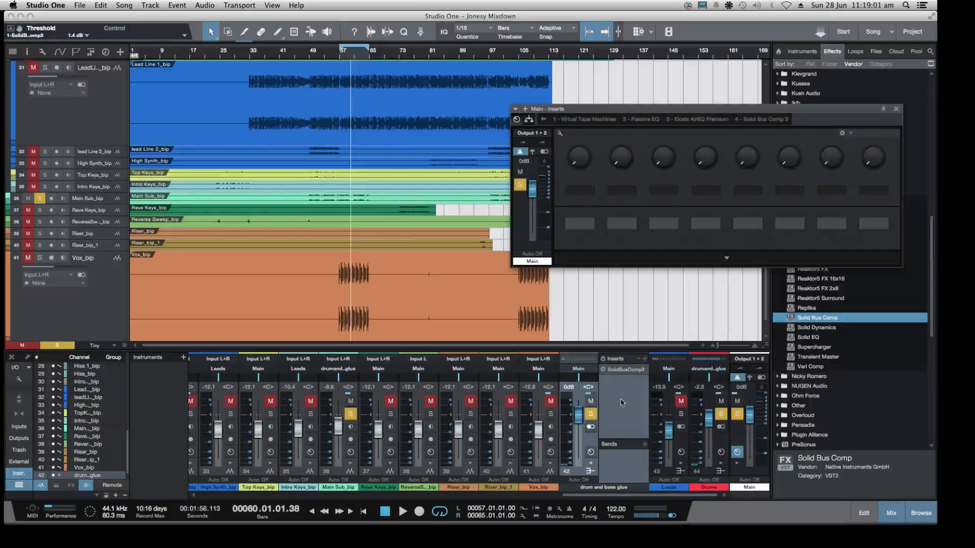
left_click(617, 370)
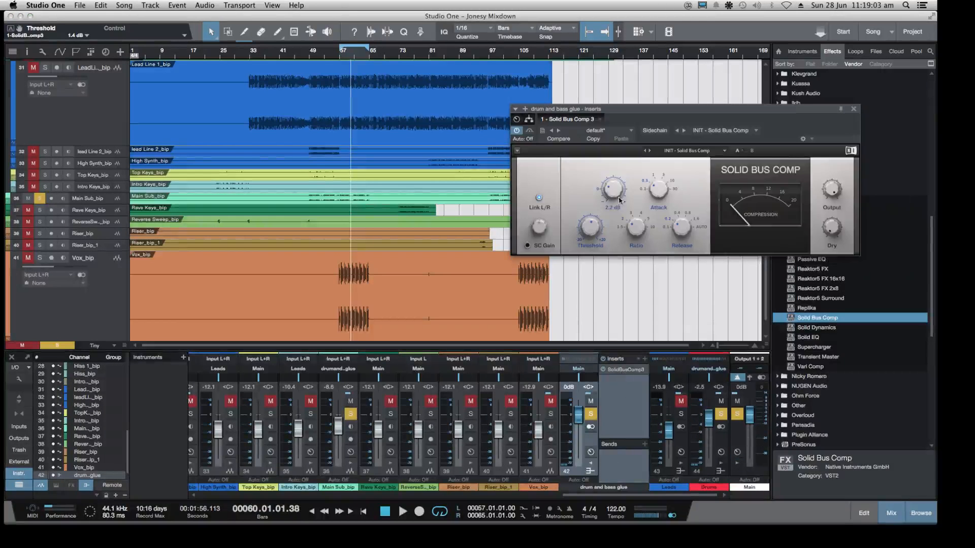
left_click_drag(724, 109, 745, 112)
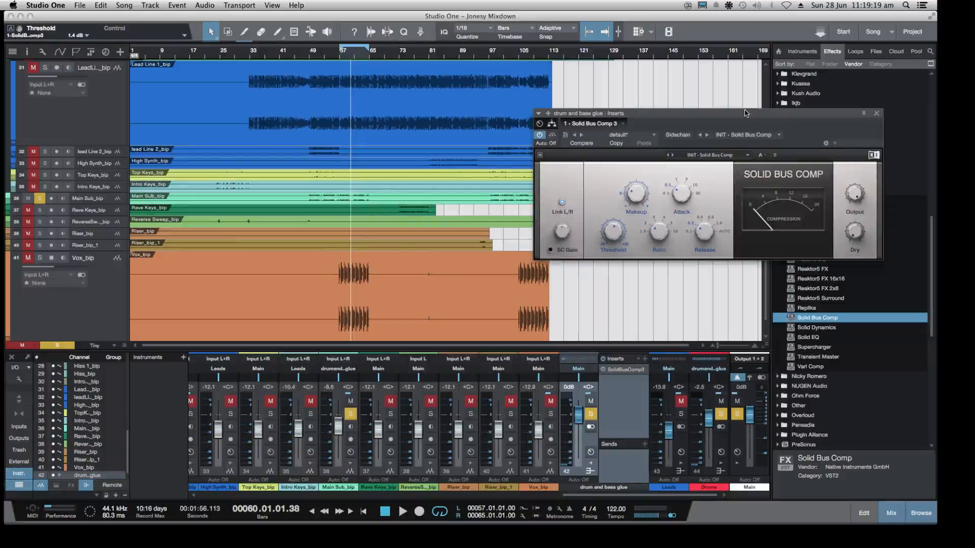
Play the loop, set Solid Bus Comp's threshold to 4.1 dB and stop playback
mouse_move(617, 233)
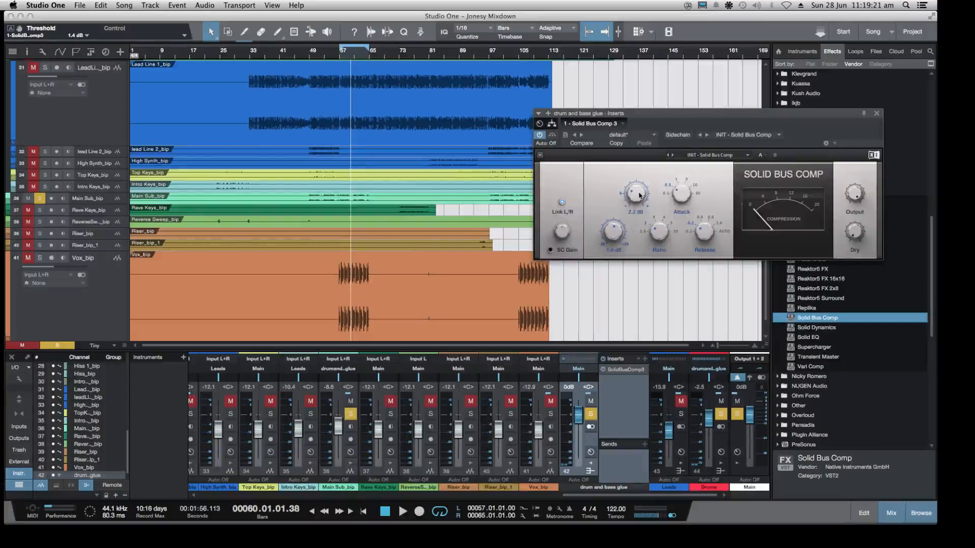
key("space")
left_click_drag(613, 234, 611, 237)
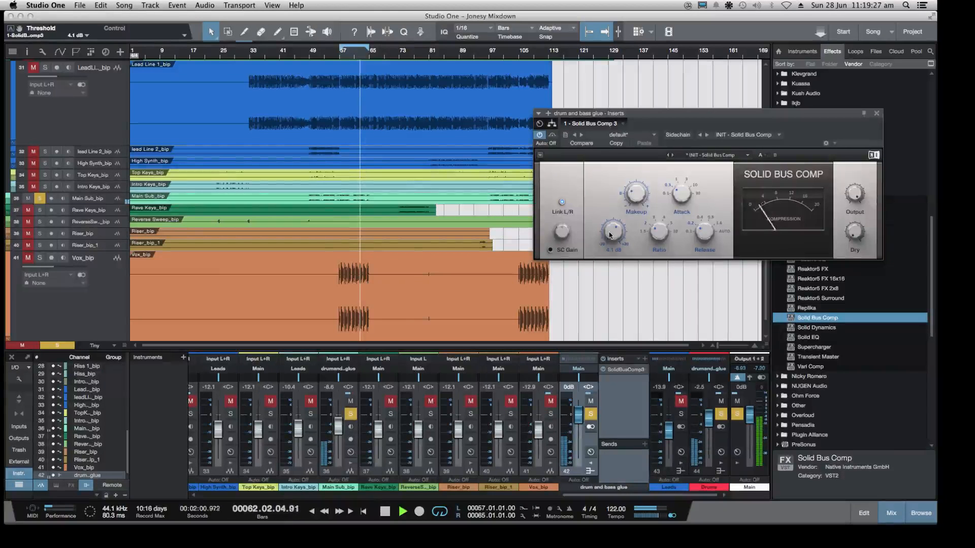
key("space")
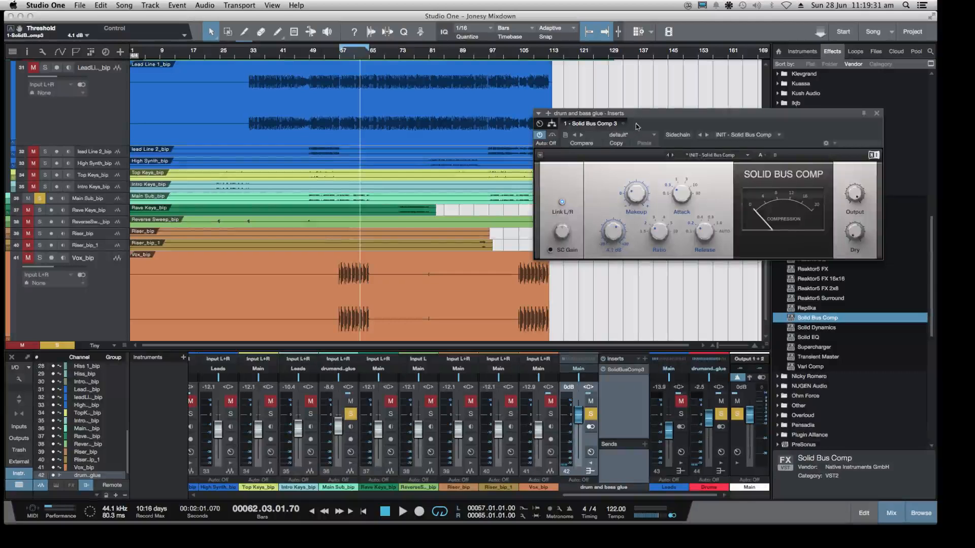
Resume the loop, try other attack times before settling on 0.3 ms, and set Solid Bus Comp's release to 0.1 s
mouse_move(639, 213)
key("space")
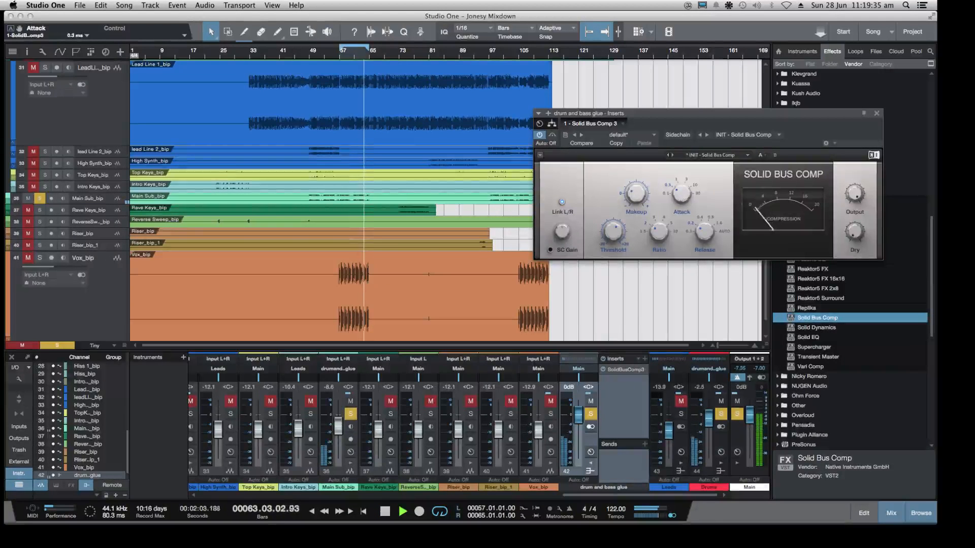
left_click_drag(681, 197, 681, 189)
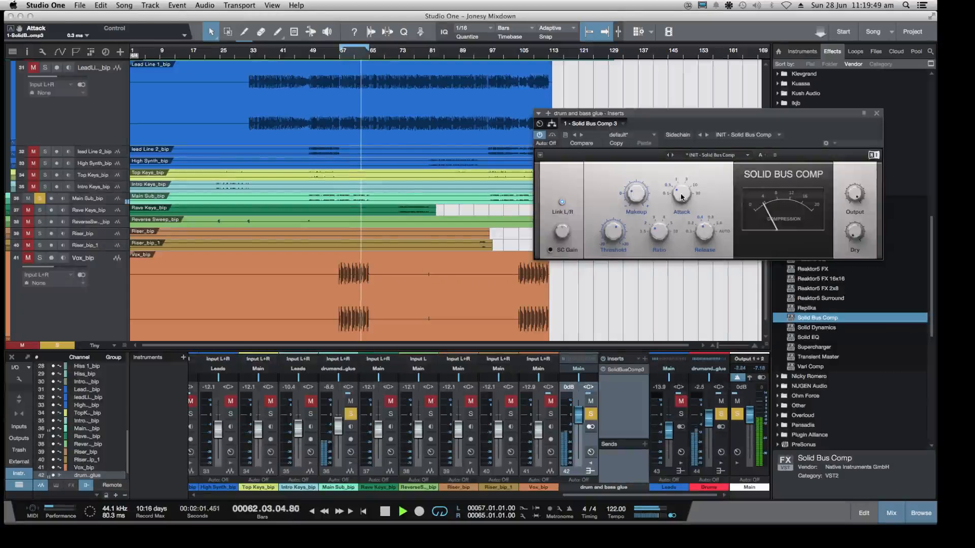
left_click_drag(681, 197, 682, 204)
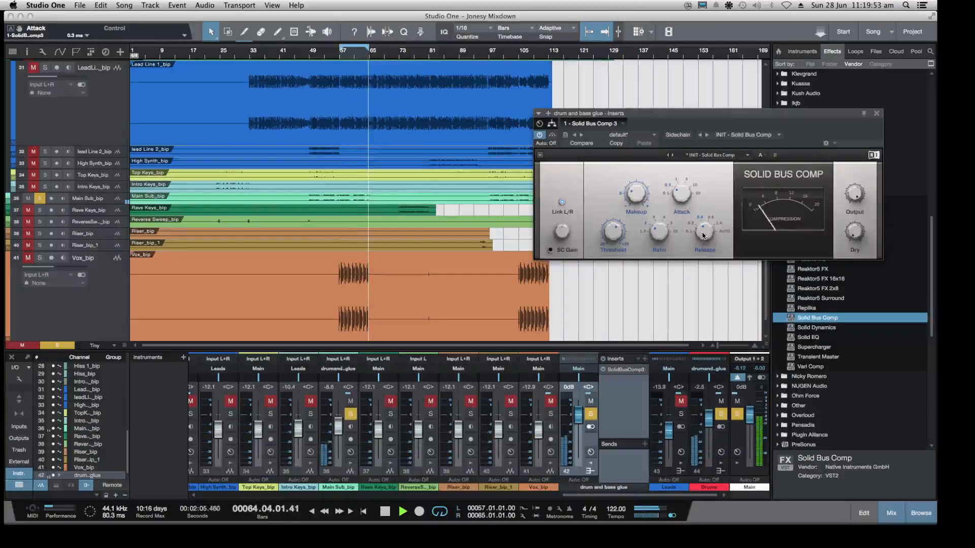
left_click_drag(703, 235, 703, 243)
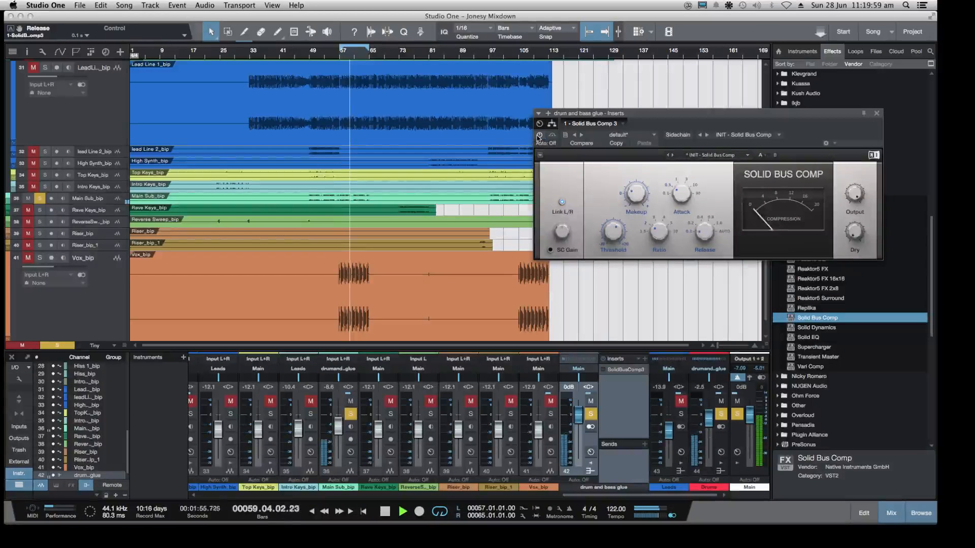
Compare the playing loop with Solid Bus Comp bypassed and active
left_click(538, 136)
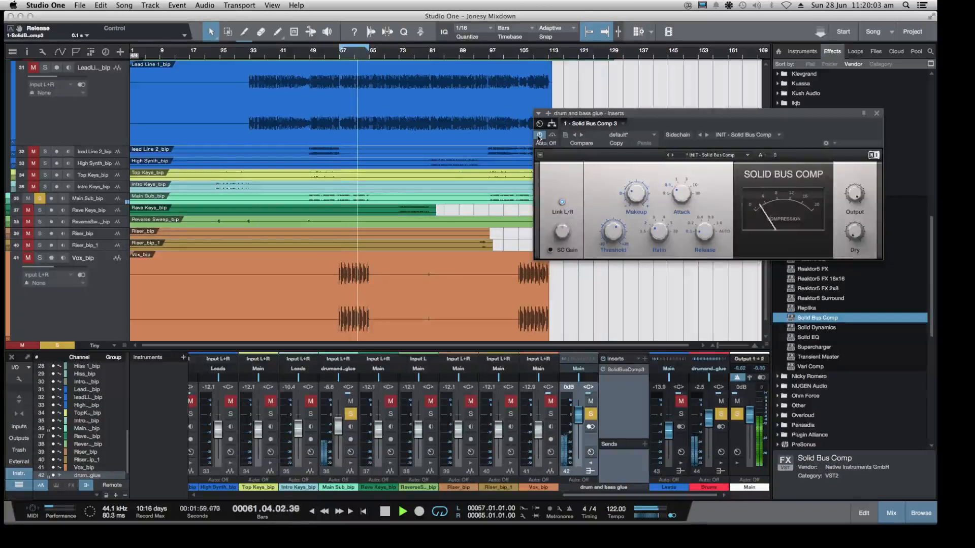
left_click(539, 136)
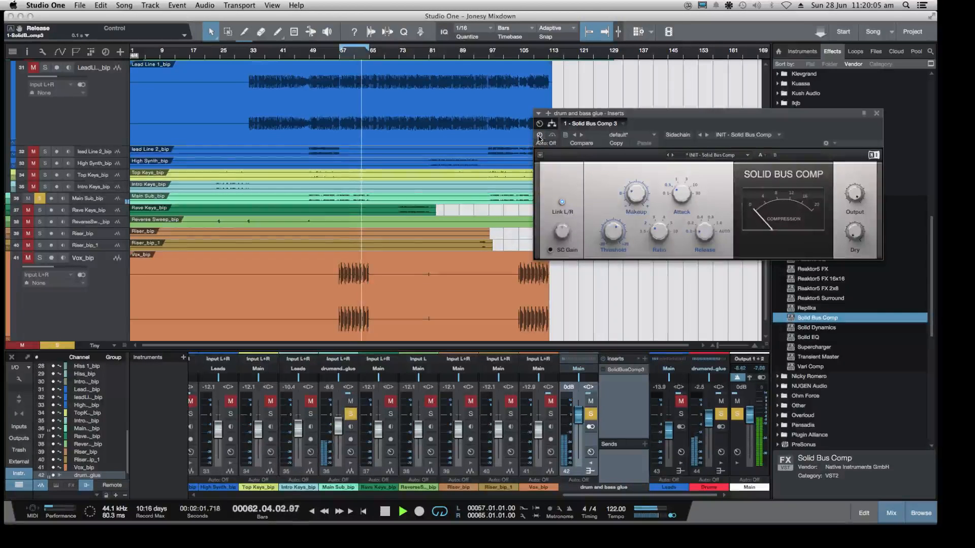
left_click(539, 135)
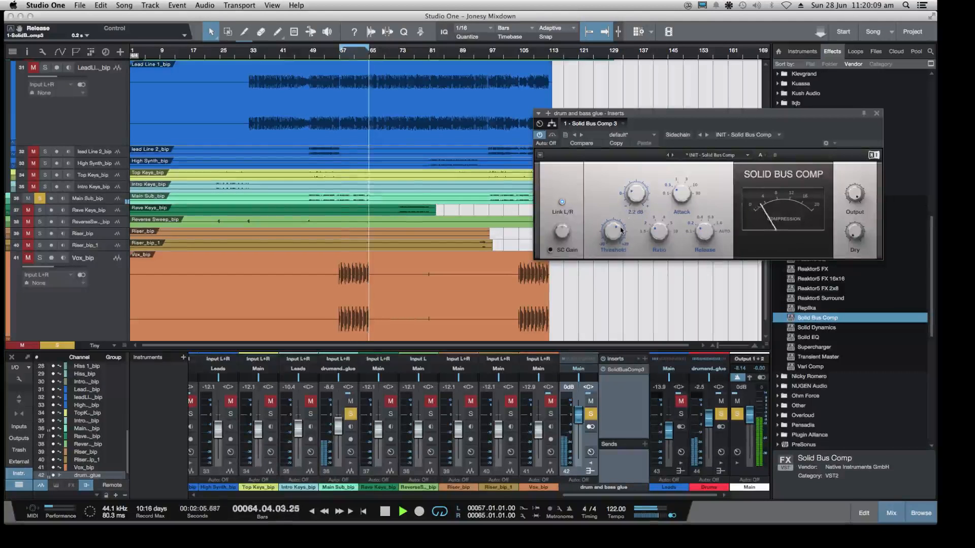
Set Solid Bus Comp's release to 0.2 s, fine-tune its threshold and leave the dry level at -inf dB
left_click_drag(613, 232, 613, 235)
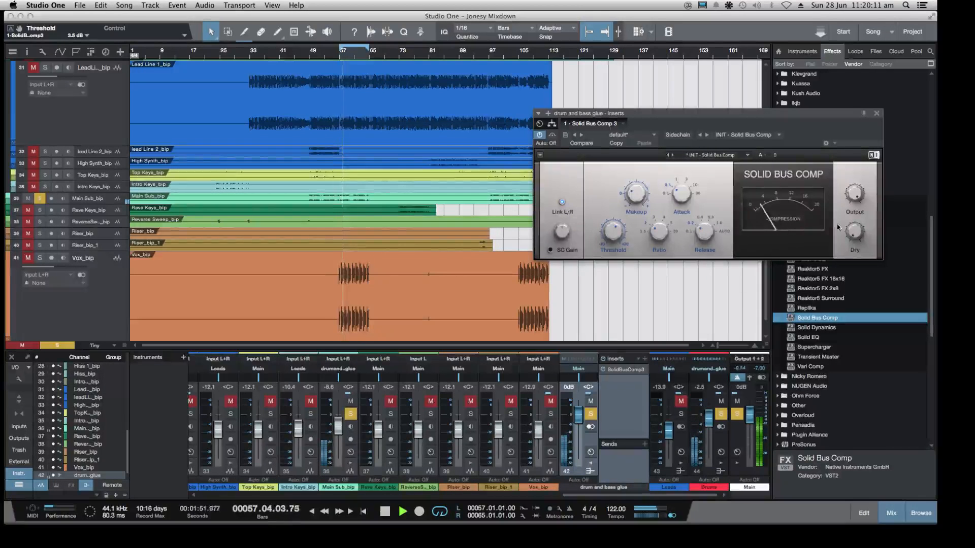
mouse_move(852, 235)
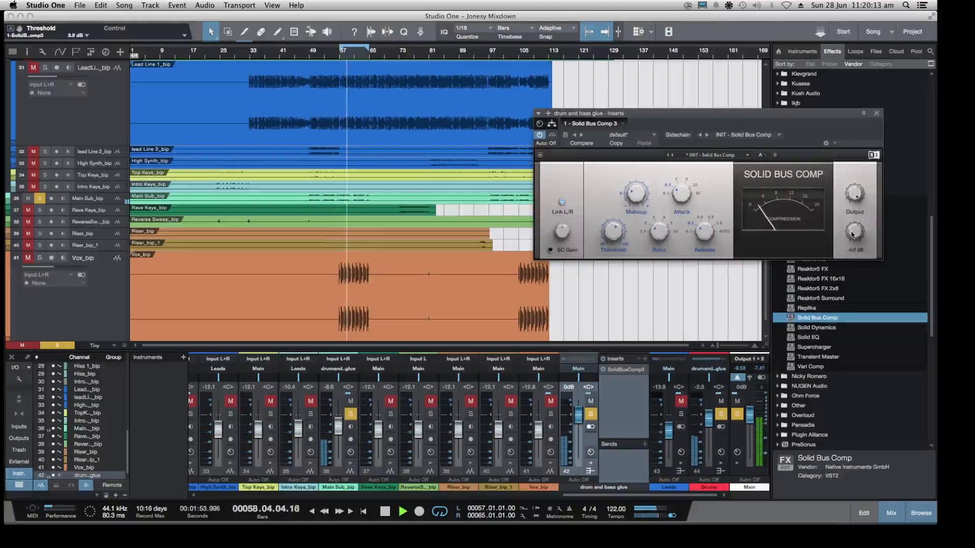
mouse_move(853, 235)
left_mouse_down()
mouse_move(852, 226)
mouse_move(852, 237)
left_mouse_up()
left_click(551, 123)
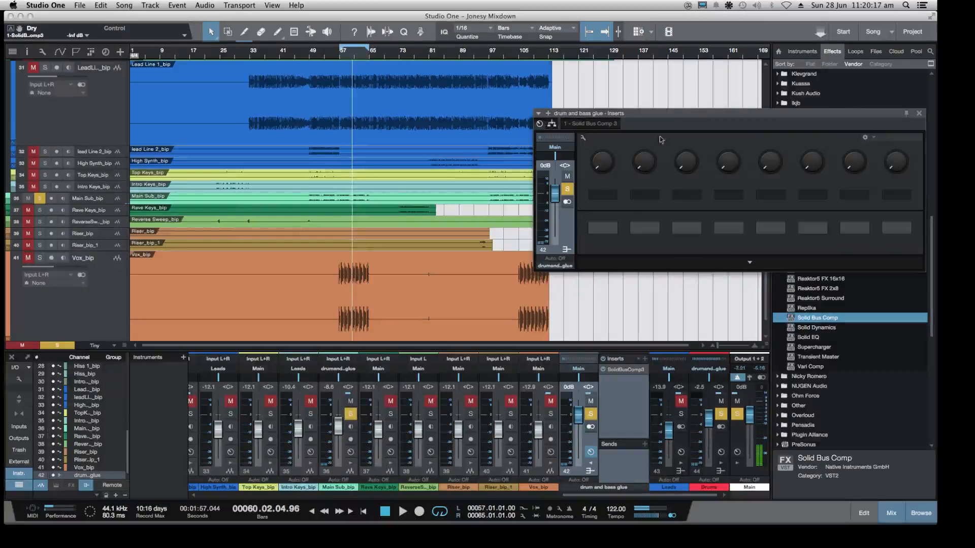
left_click_drag(496, 157, 593, 161)
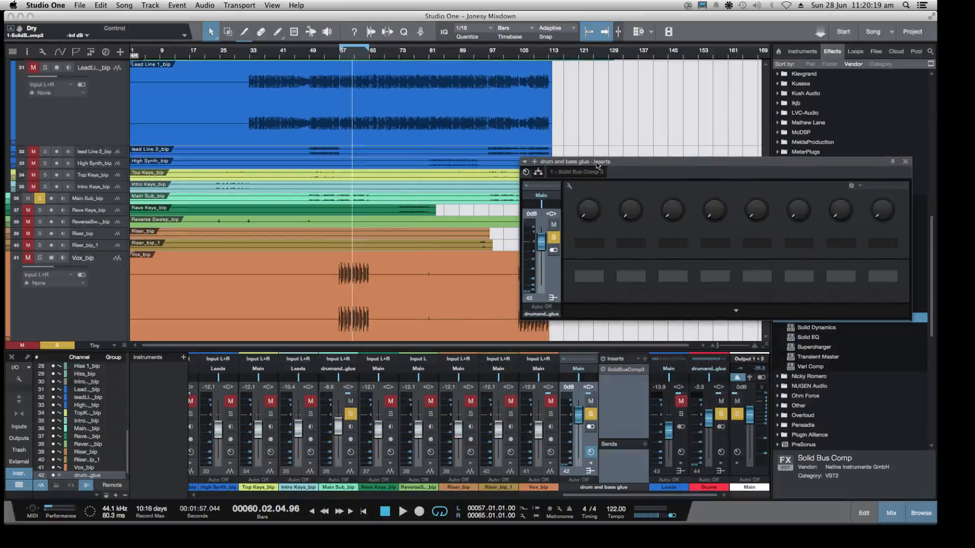
left_click(903, 162)
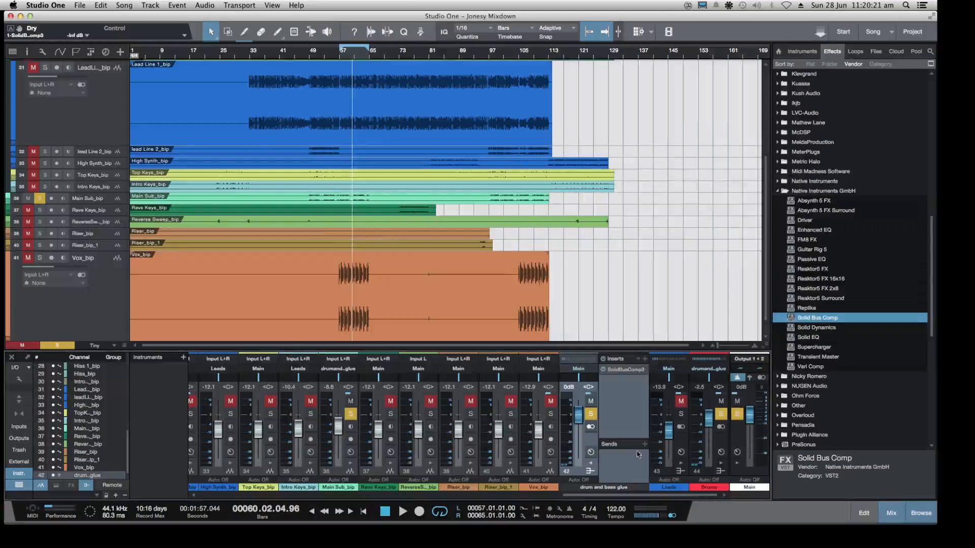
left_click(624, 370)
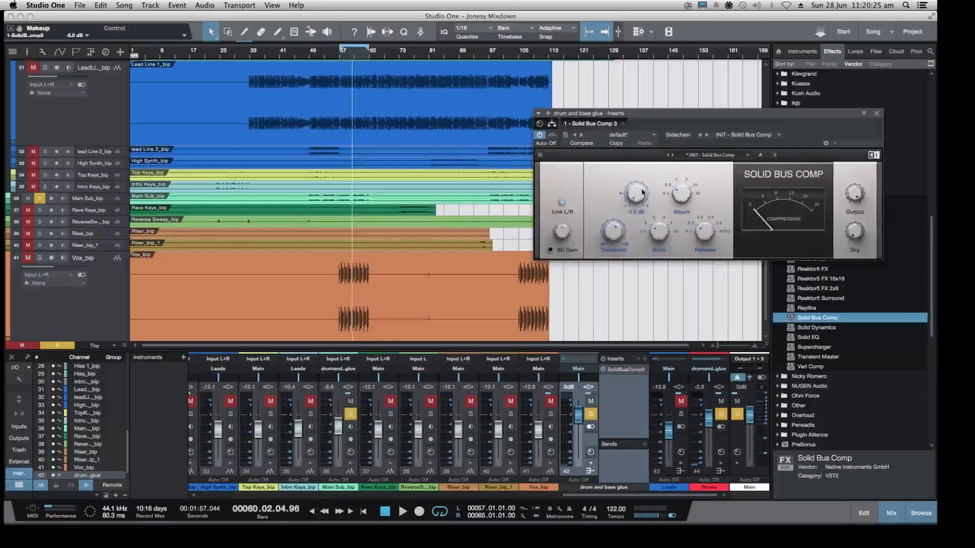
Readjust Solid Bus Comp's threshold and set its makeup gain to 3.7 dB while the loop plays, comparing against bypass
left_click_drag(681, 197, 627, 265)
left_click_drag(616, 231, 632, 244)
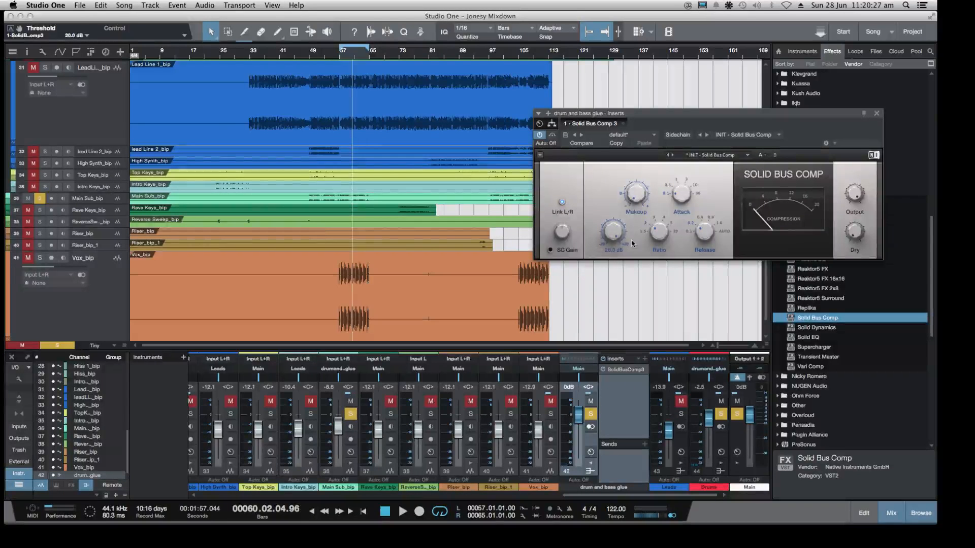
mouse_move(633, 191)
left_mouse_down()
mouse_move(633, 183)
mouse_move(640, 202)
left_mouse_up()
key("space")
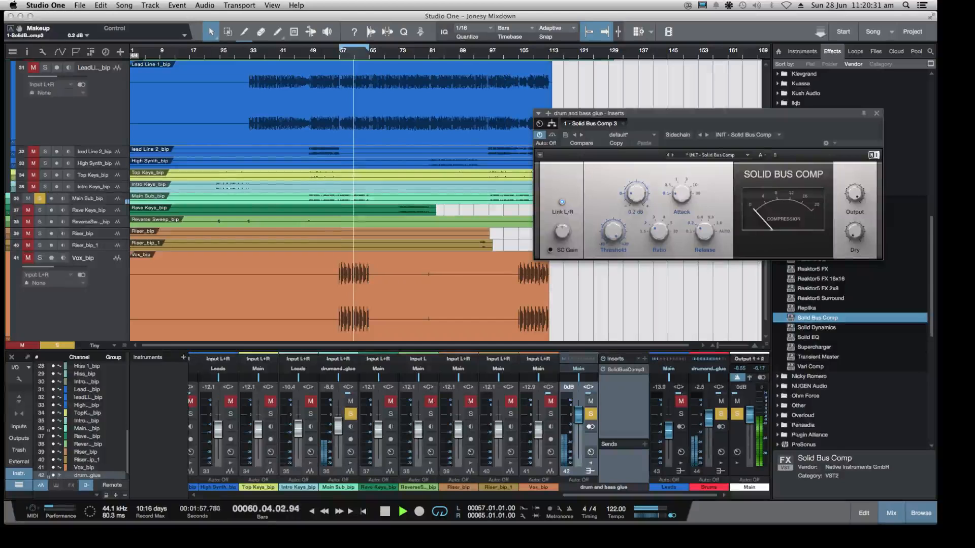
left_click_drag(613, 232, 614, 271)
left_click_drag(637, 193, 636, 184)
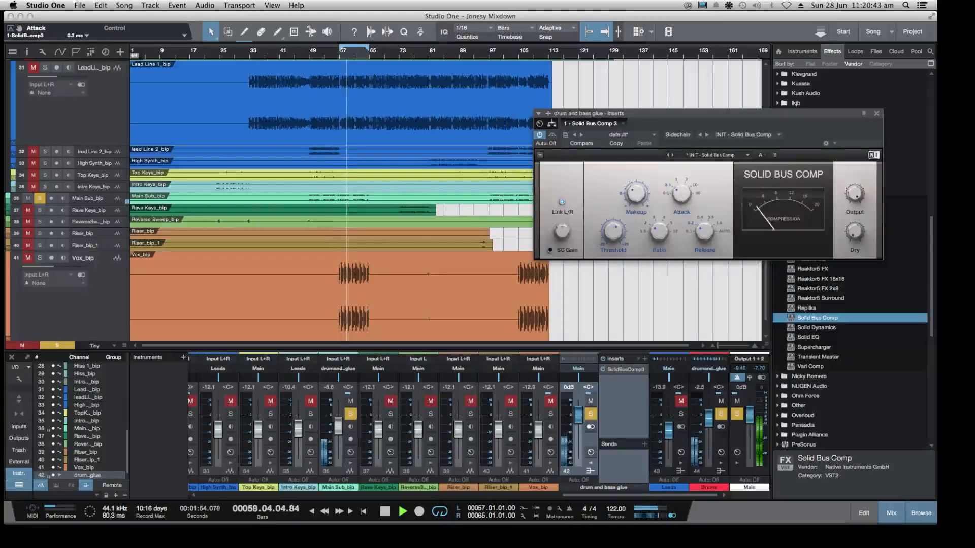
mouse_move(622, 233)
left_mouse_down()
mouse_move(622, 244)
mouse_move(620, 237)
left_mouse_up()
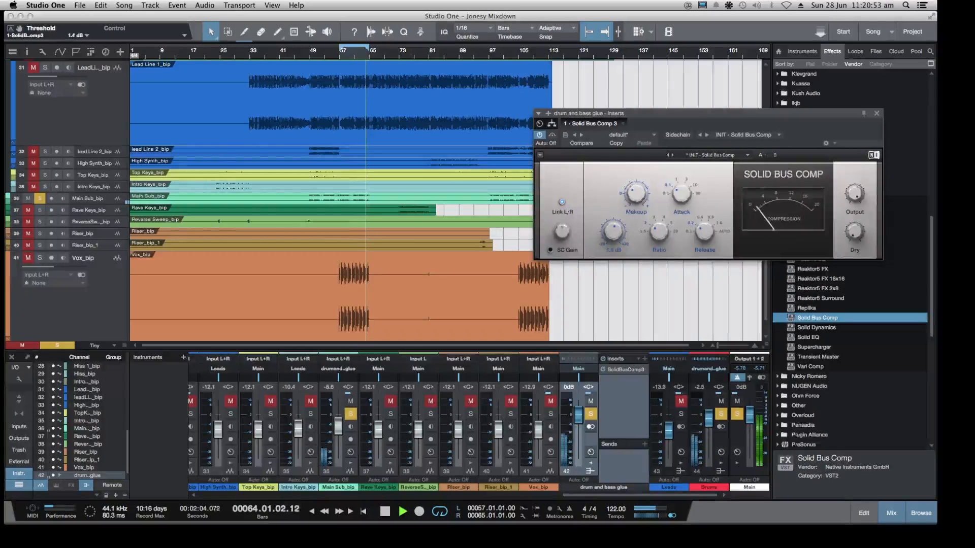
left_click(540, 136)
left_click(540, 136)
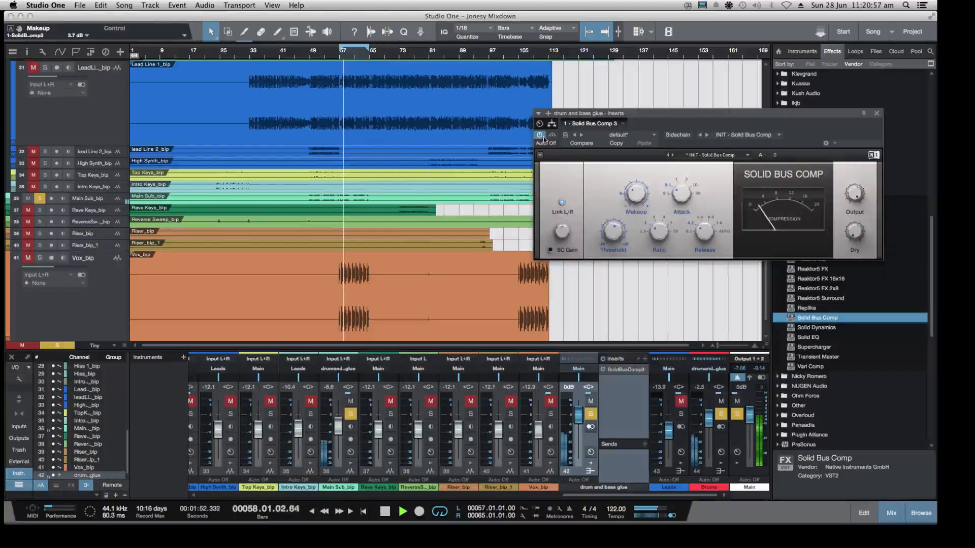
Blend in Solid Bus Comp's dry signal at -20.1 dB and set its makeup gain to about 1.8 dB
mouse_move(639, 191)
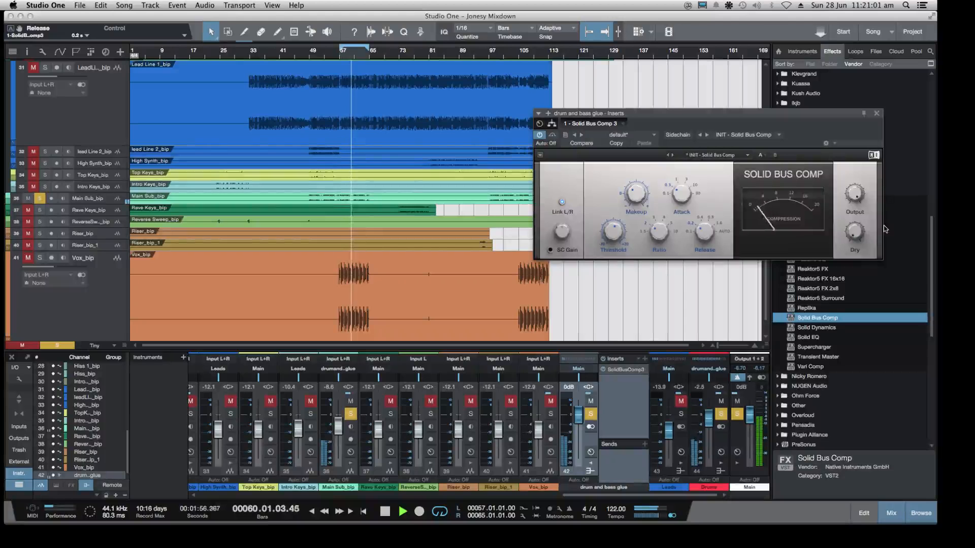
mouse_move(846, 231)
left_click_drag(856, 234, 856, 222)
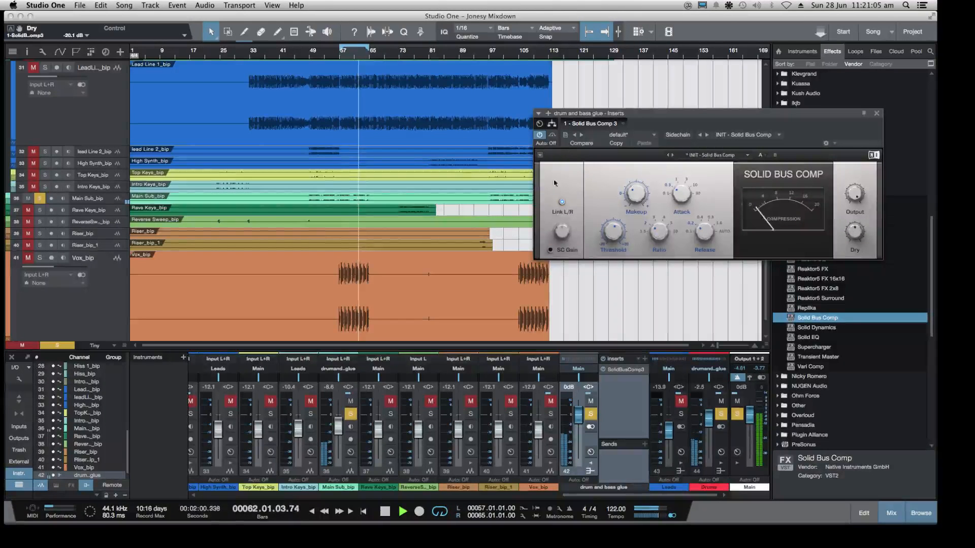
left_click_drag(636, 192, 635, 196)
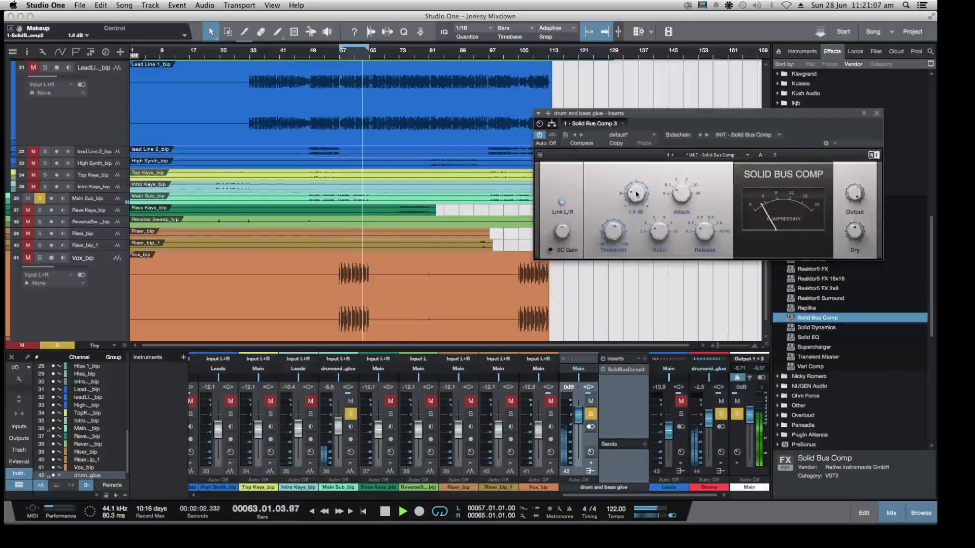
Toggle Solid Bus Comp's bypass to compare the glue bus sound, leave it bypassed and stop playback
left_click(539, 136)
left_click(540, 135)
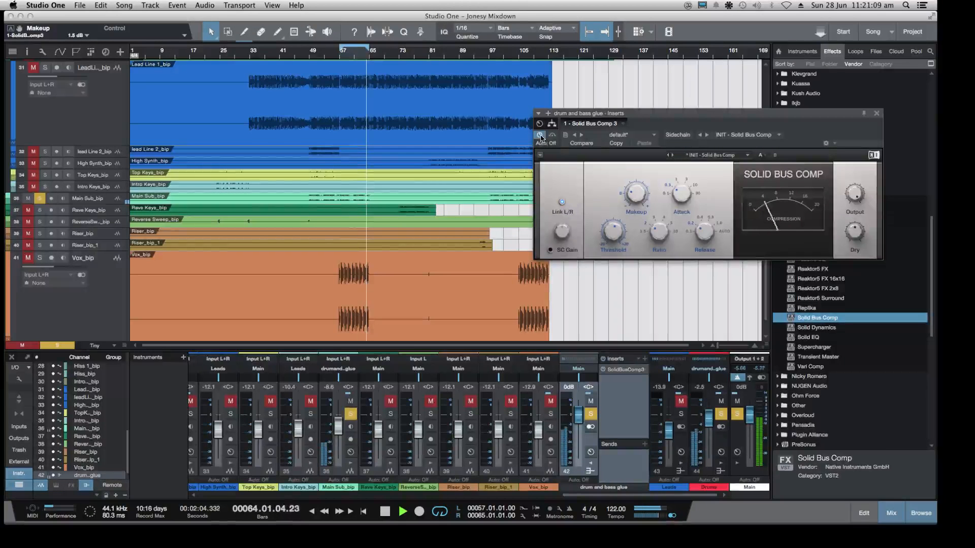
key("space")
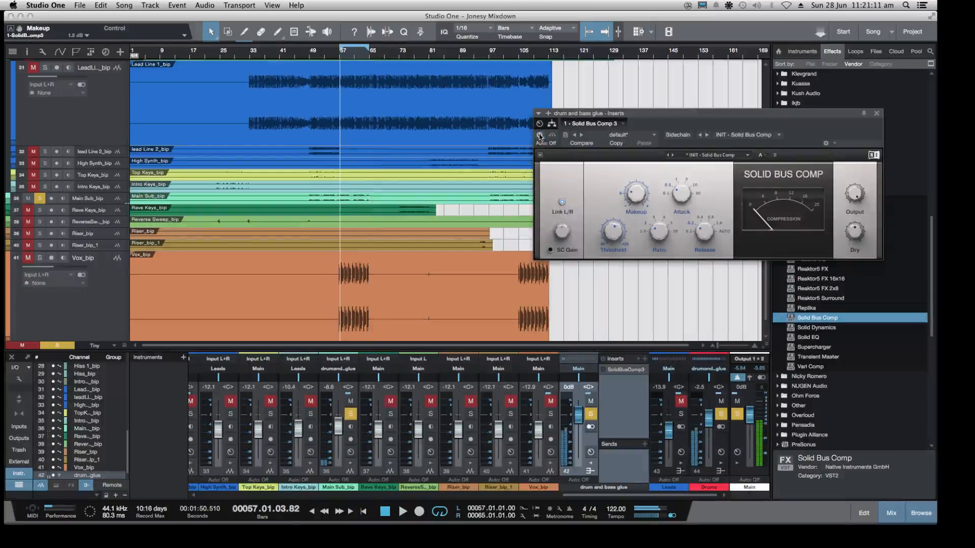
Collapse the Native Instruments GmbH effects folder and move the Solid Bus Comp window away from the effects browser
left_click(741, 112)
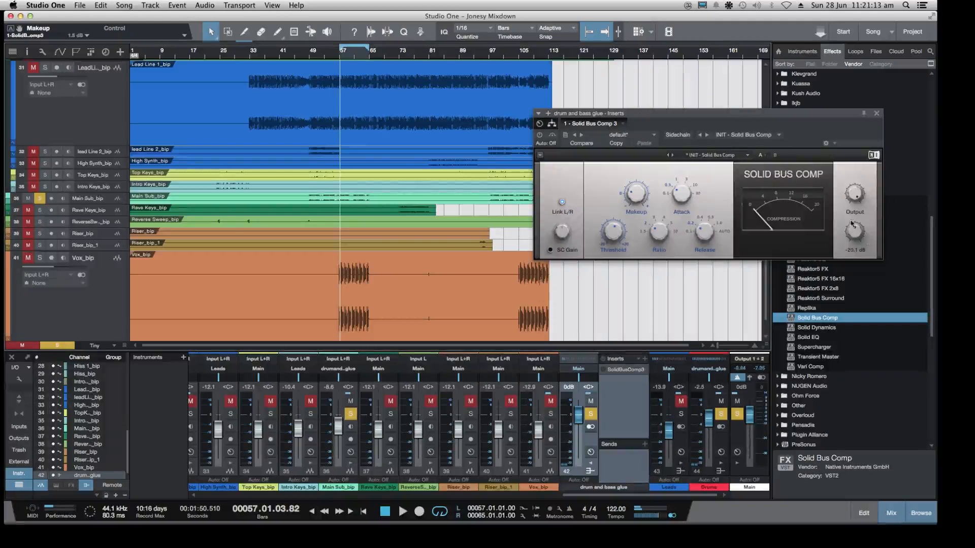
left_click_drag(795, 114, 657, 115)
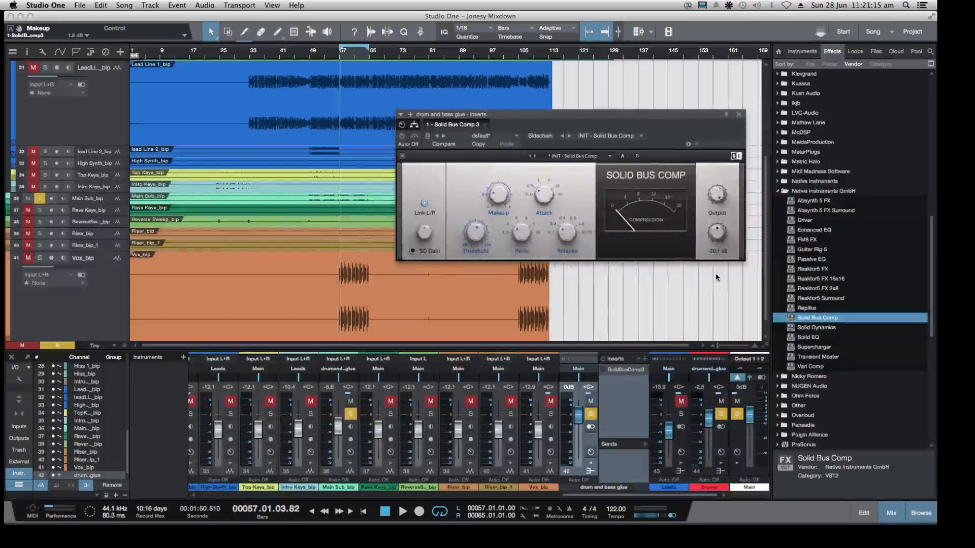
mouse_move(717, 238)
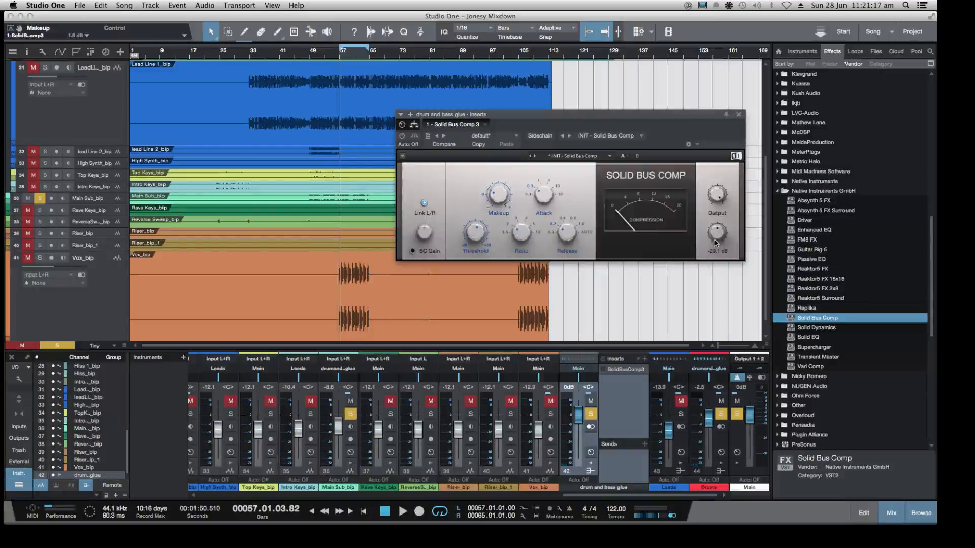
left_click(780, 191)
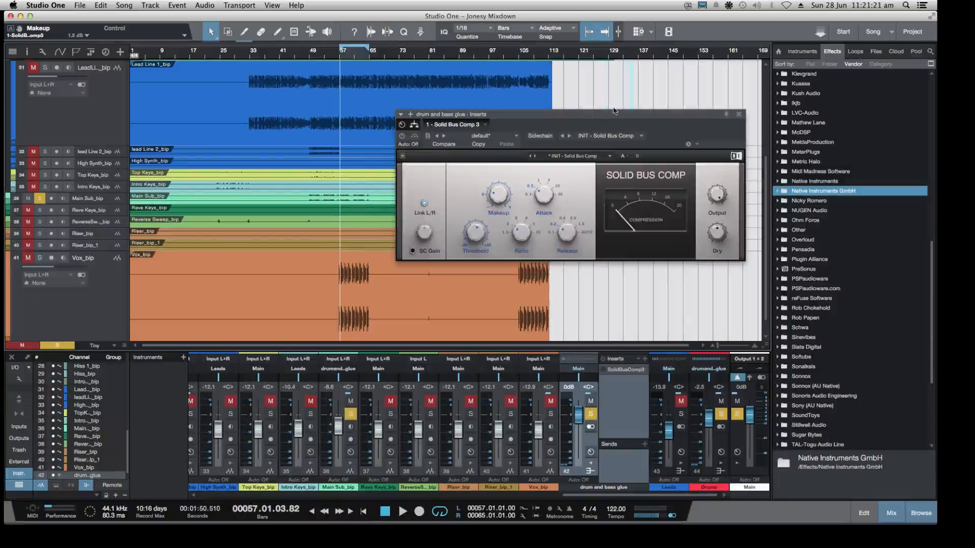
left_click_drag(645, 119, 501, 123)
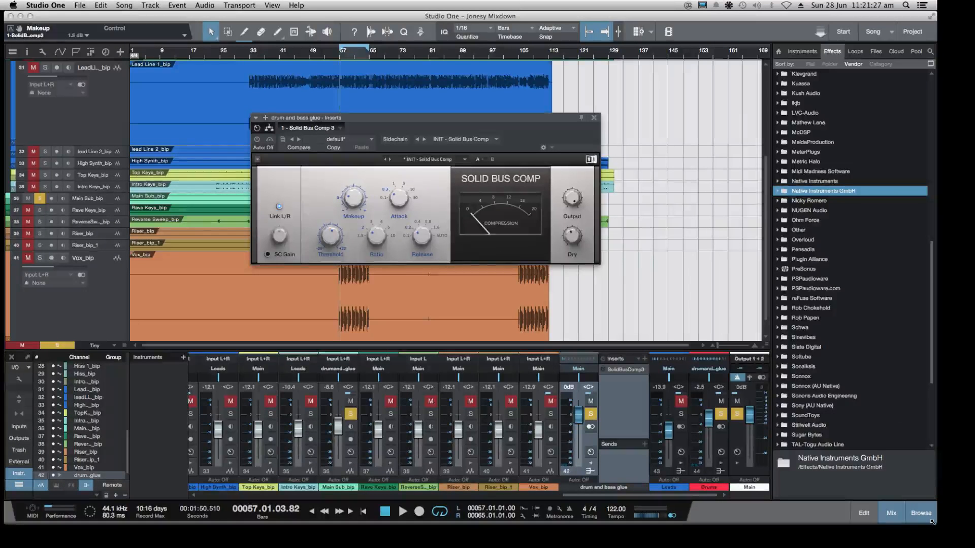
Narrow the application window to check the Twitch chat behind it and restore its full width
left_click_drag(932, 522, 754, 522)
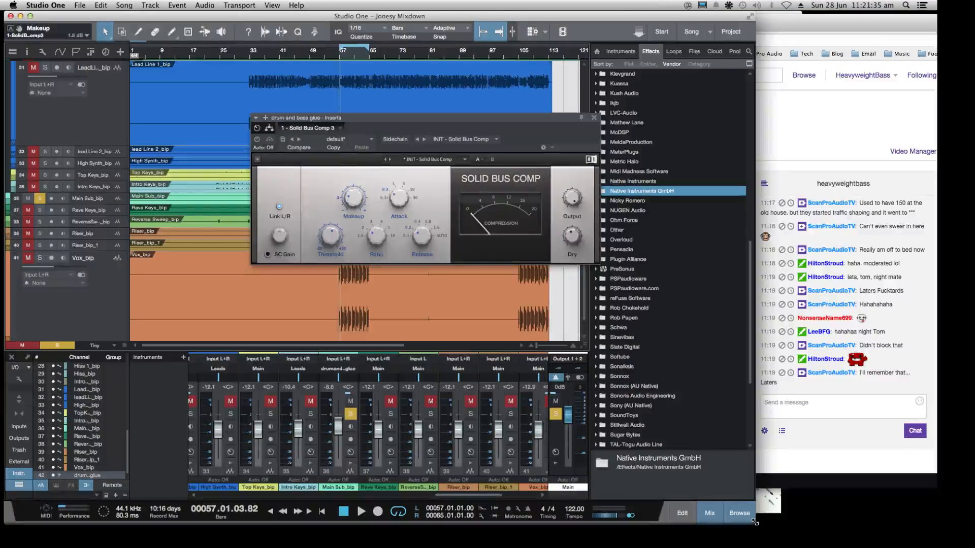
left_click_drag(755, 522, 932, 526)
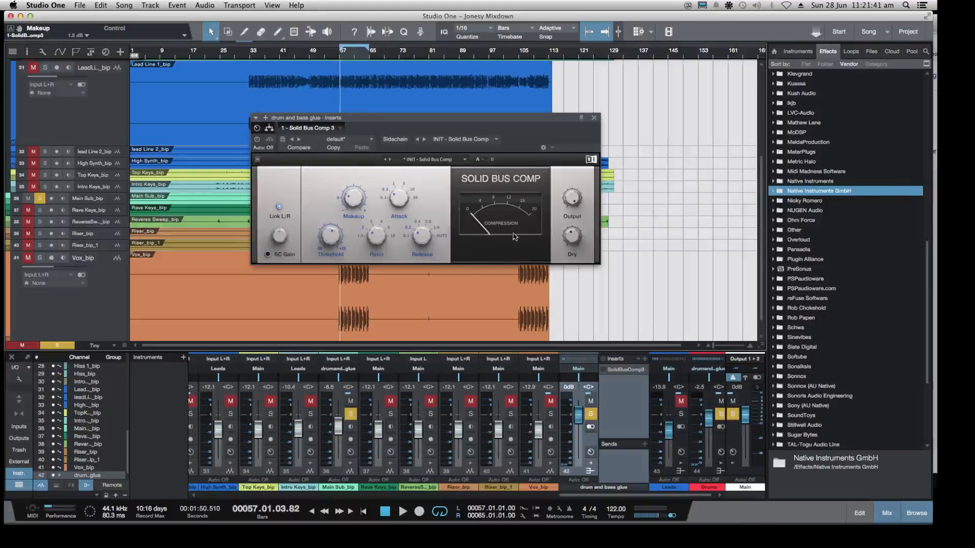
Set Solid Bus Comp's dry signal to -19.1 dB and its makeup gain to 1.1 dB while the loop plays
mouse_move(572, 235)
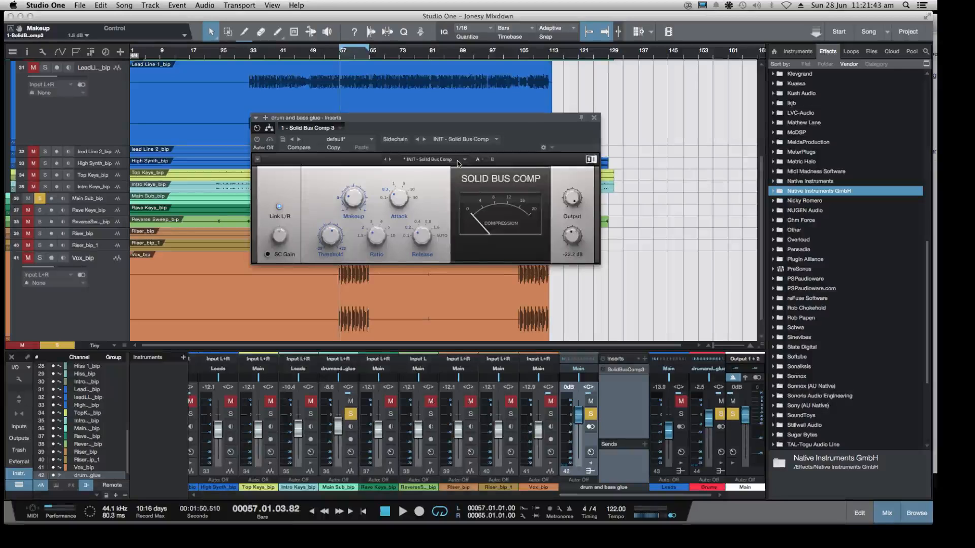
key("space")
mouse_move(356, 207)
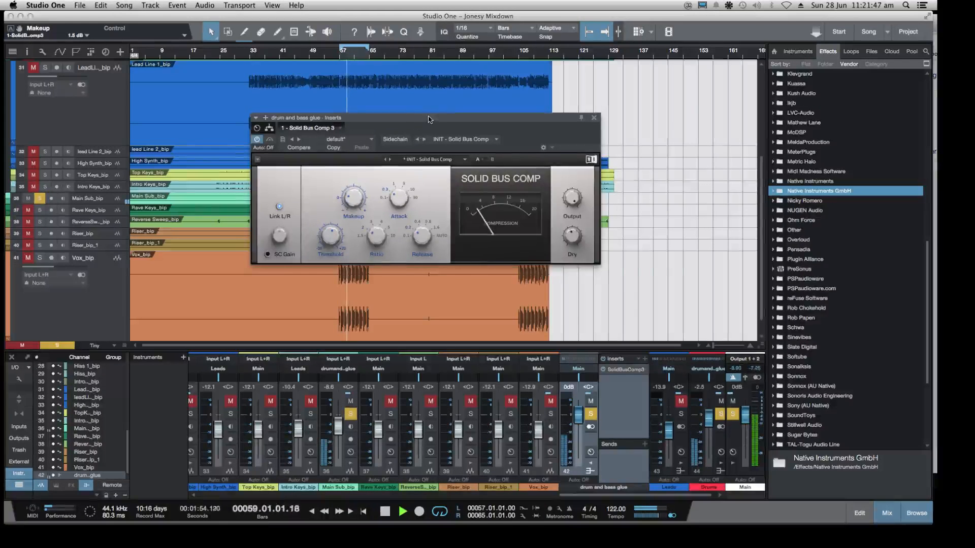
left_click_drag(426, 118, 516, 115)
mouse_move(421, 234)
left_mouse_down()
mouse_move(421, 242)
mouse_move(421, 234)
left_mouse_up()
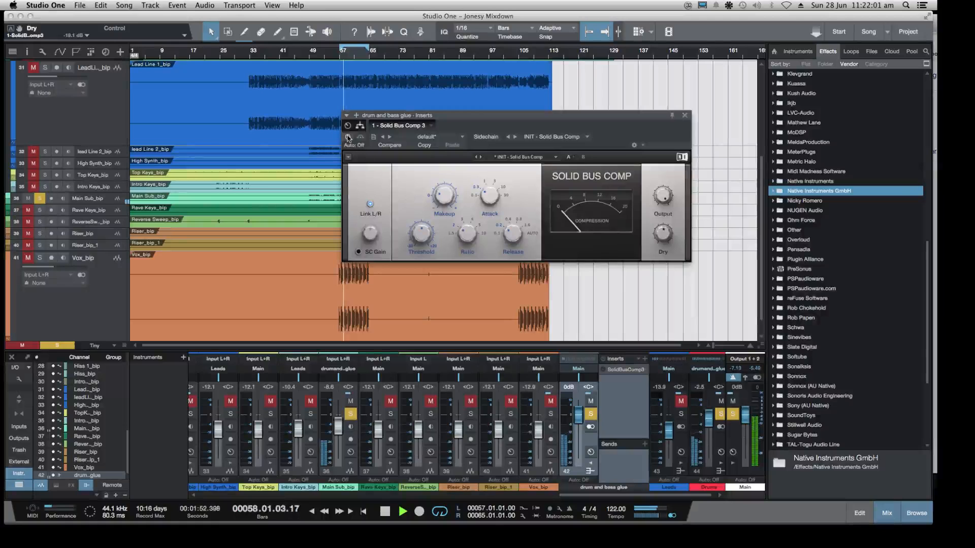
left_click_drag(444, 195, 444, 198)
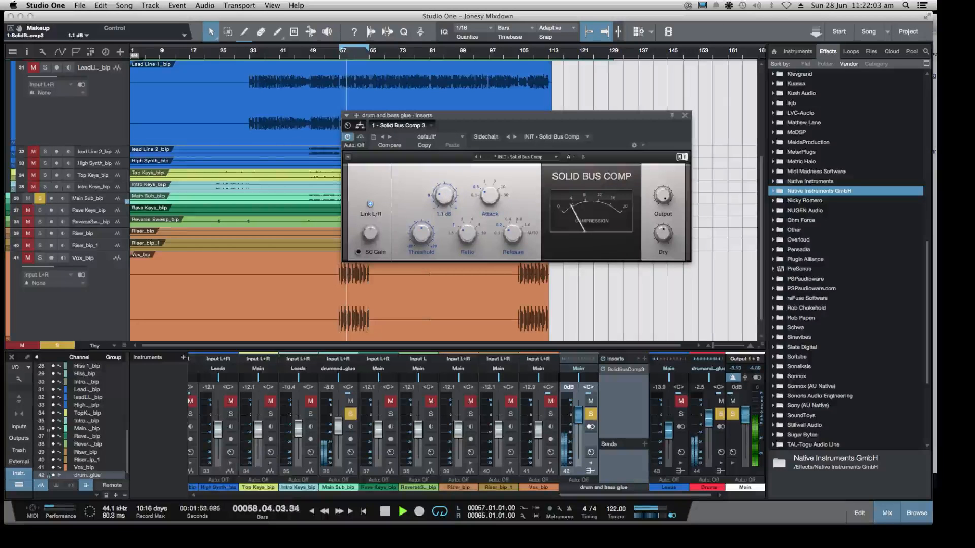
Compare the glue bus with Solid Bus Comp bypassed and active, lower its makeup gain to 0.8 dB and leave it active
left_click(347, 137)
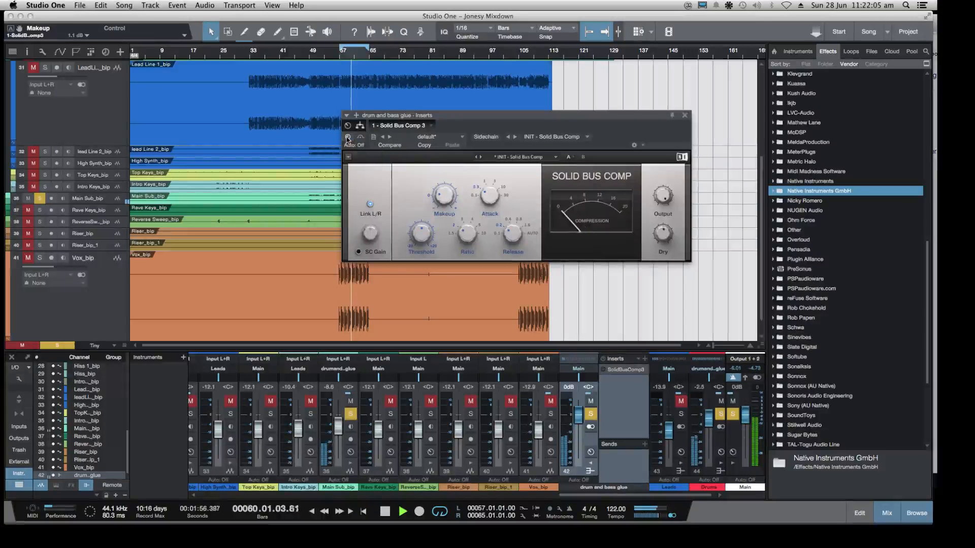
left_click(348, 137)
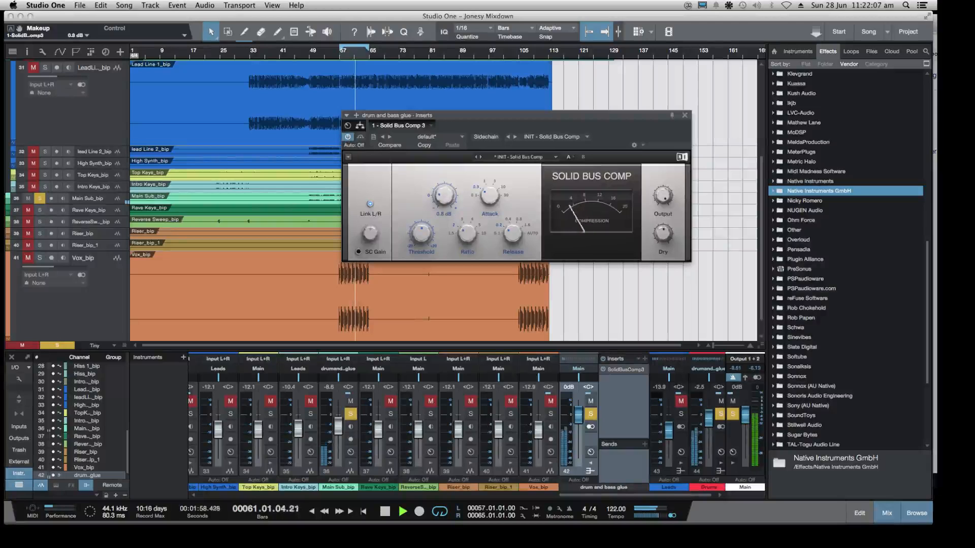
left_click(347, 138)
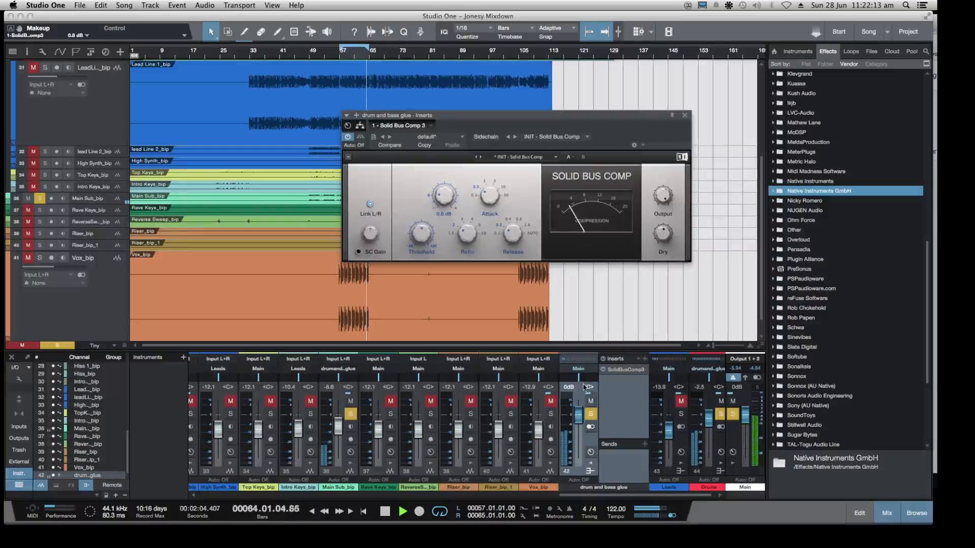
Clear the solos to hear the full mix, set Solid Bus Comp's makeup gain to 0.0 dB and close its window
left_click(717, 415)
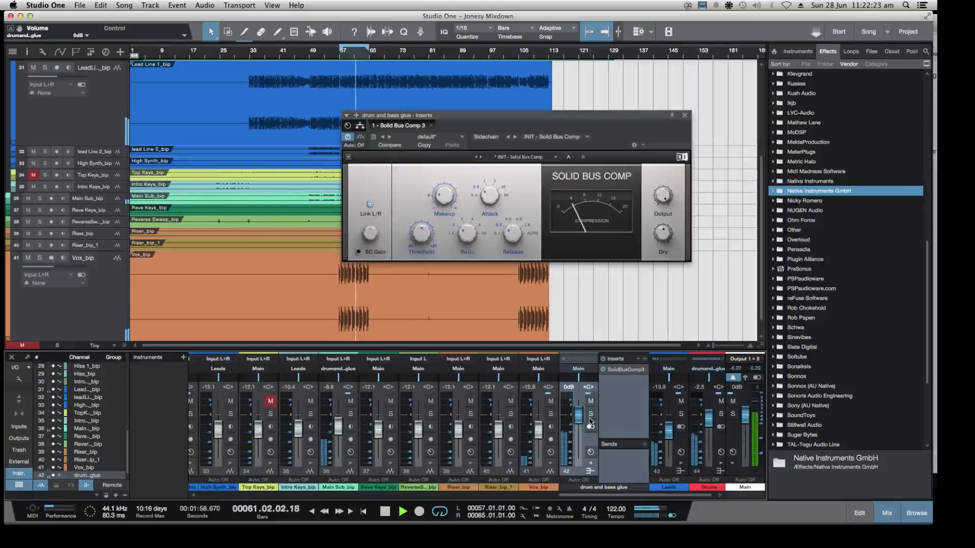
left_click_drag(439, 198, 439, 197)
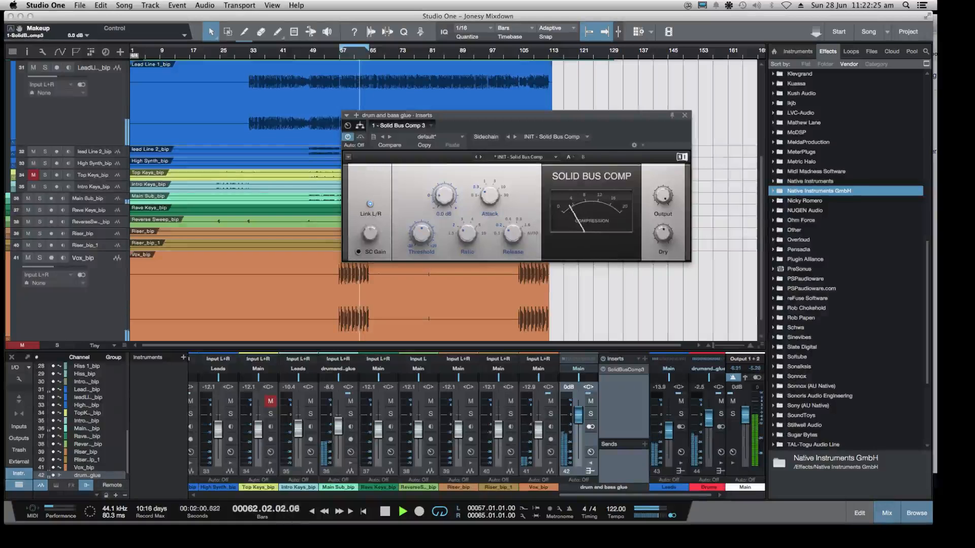
left_click(684, 117)
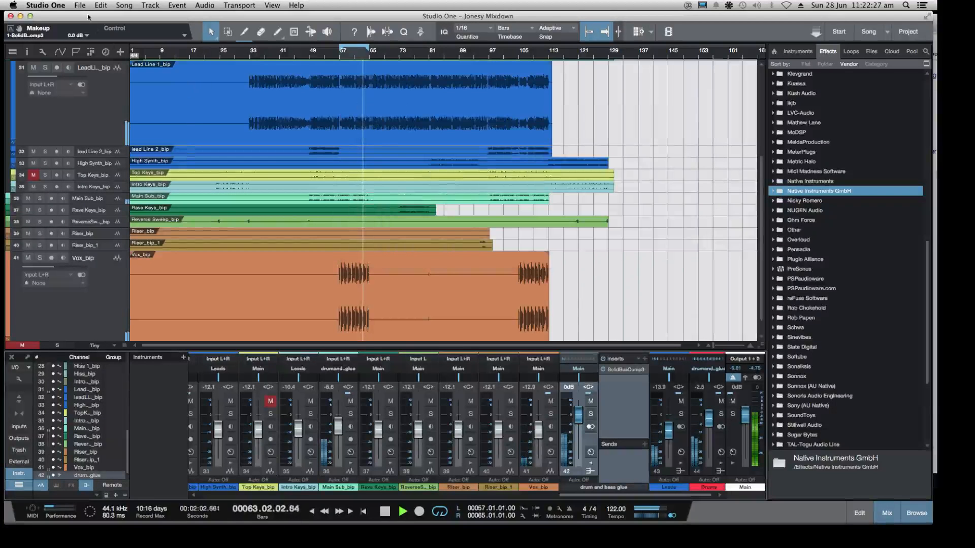
Save the song and mute the Vox_bip track
left_click(80, 5)
left_click(93, 88)
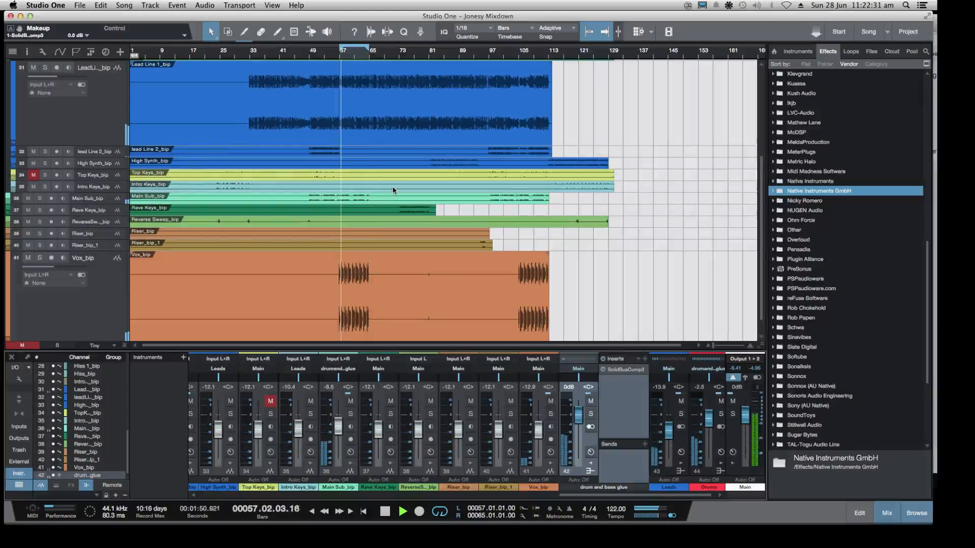
left_click(28, 258)
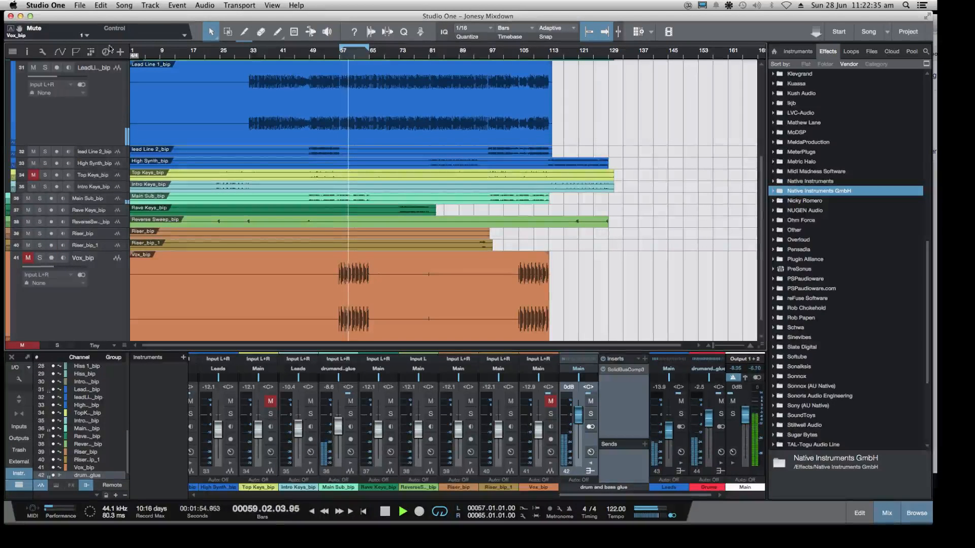
Expand the Drums folder track to show its individual drum tracks and stop playback
scroll(337, 138, "up", 5)
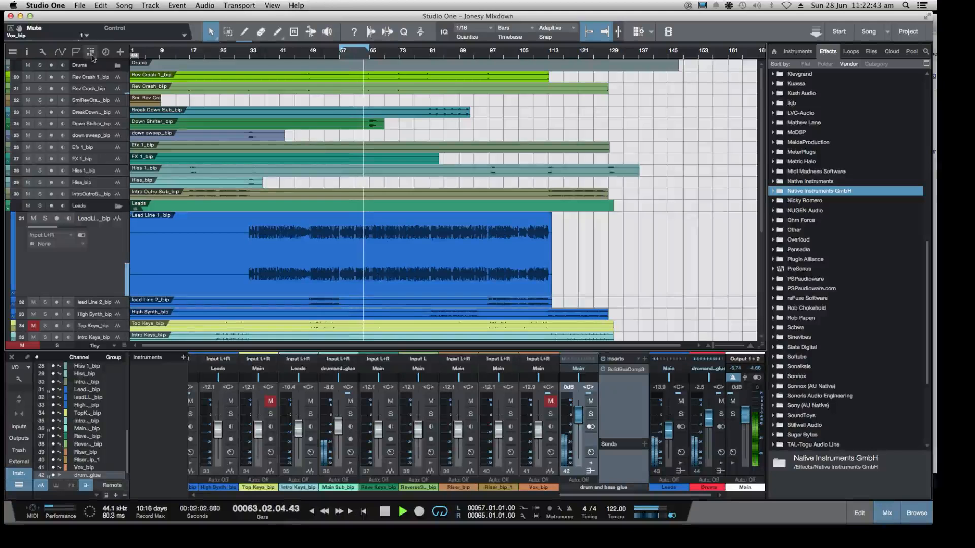
left_click(117, 65)
key("space")
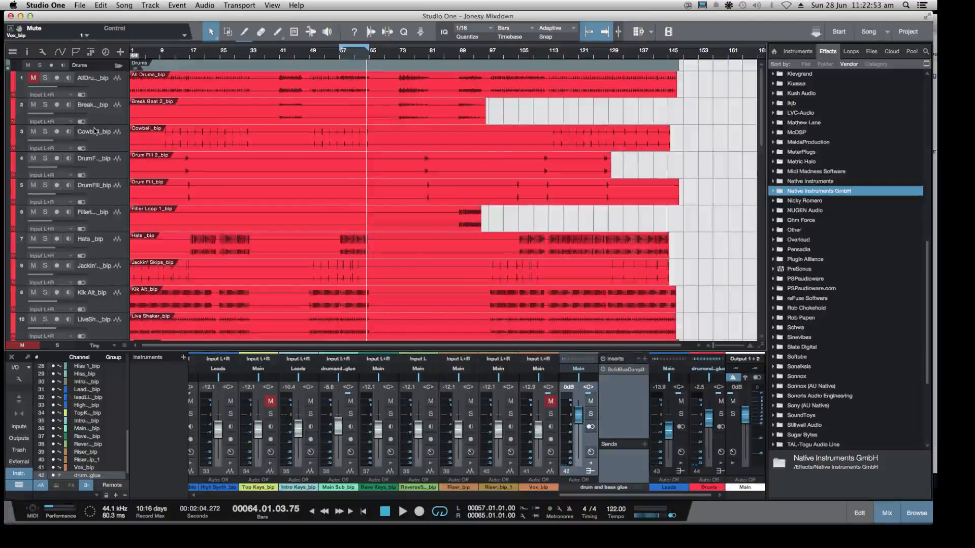
Select the Break Beat 2 track, play from about bar 41, audition it in solo and clear the solo
left_click(114, 117)
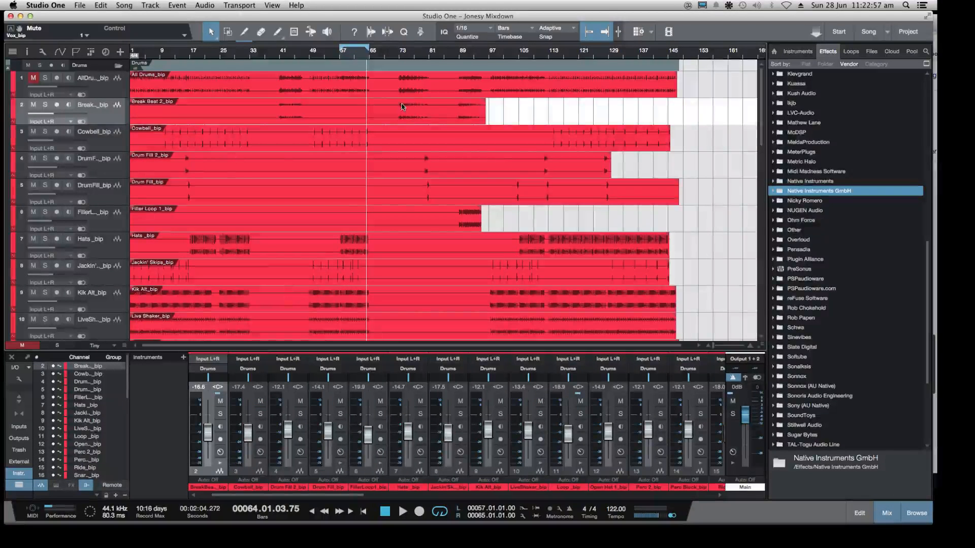
left_click(281, 65)
key("space")
left_click(44, 104)
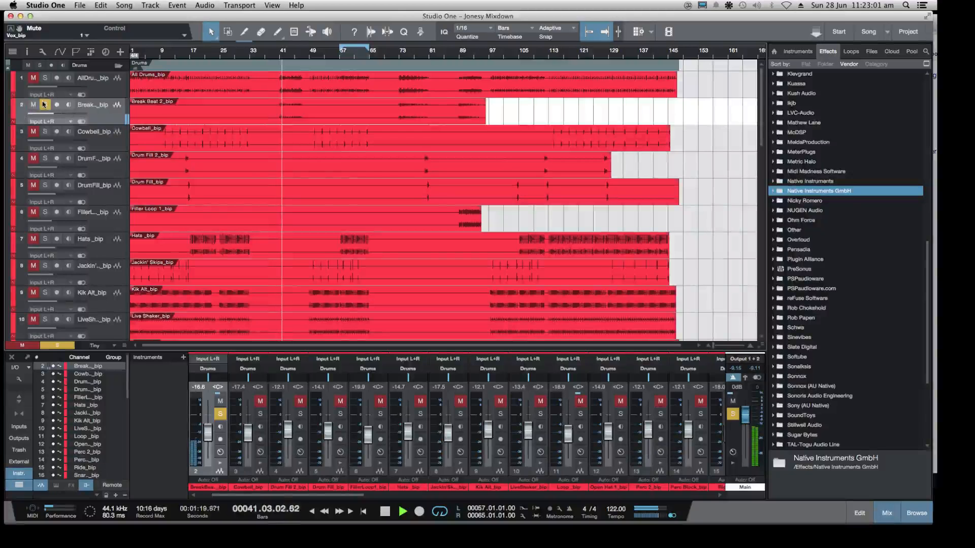
left_click(44, 104)
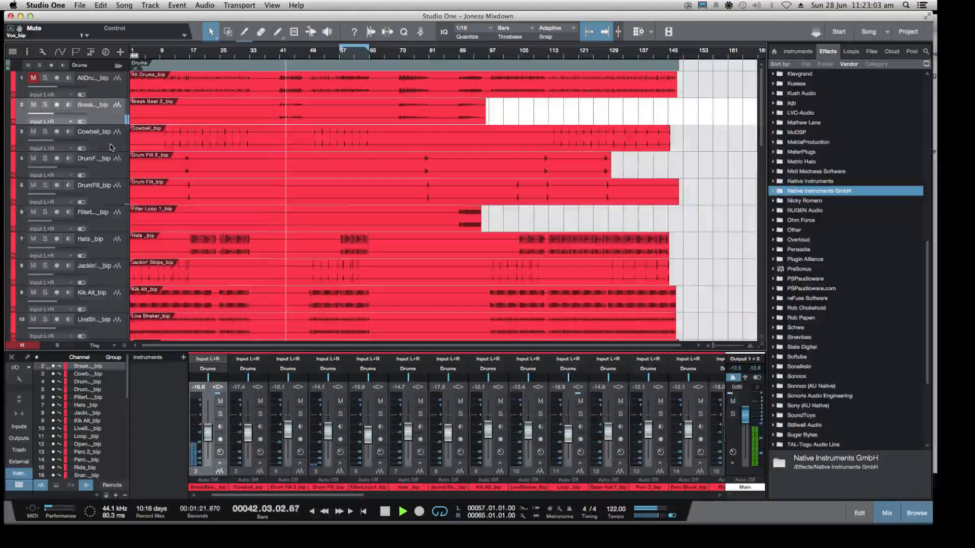
Solo the Hats track and play it from about bar 58
scroll(111, 147, "down", 2)
left_click(45, 210)
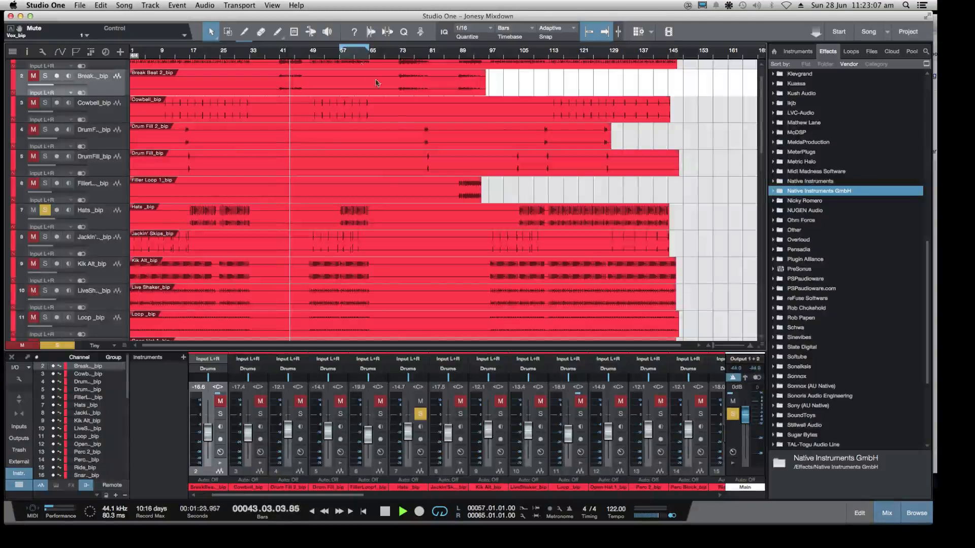
left_click(341, 57)
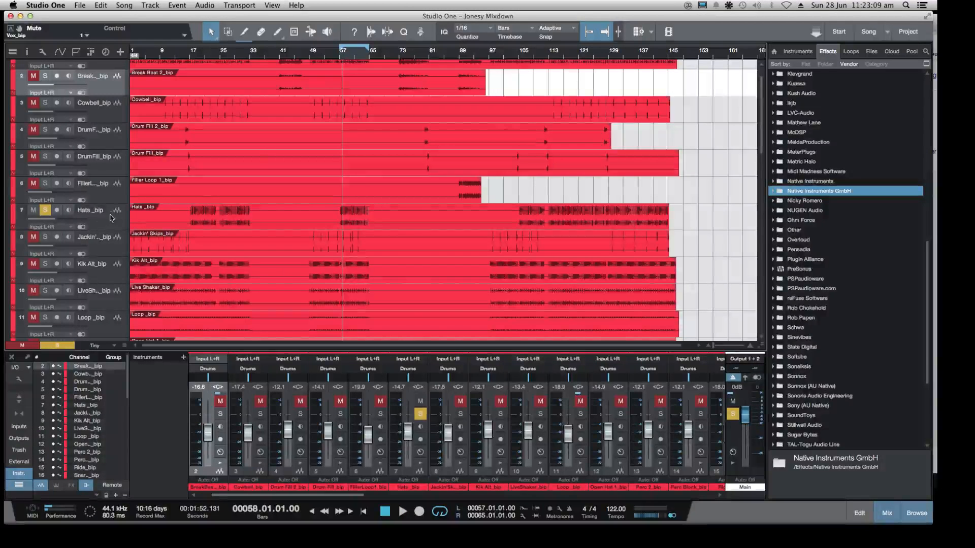
key("space")
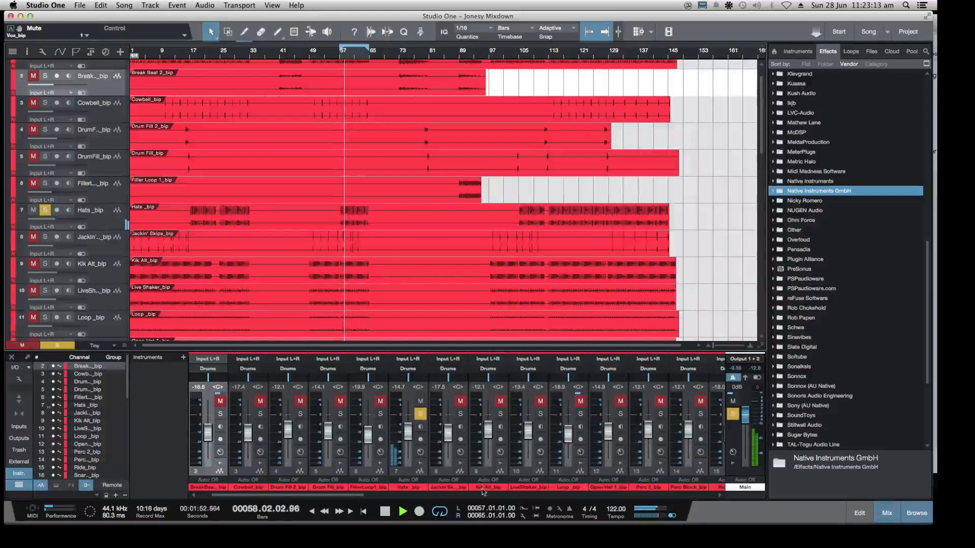
Open the Hats channel's insert window and add Pro EQ from the PreSonus effects
left_click(420, 452)
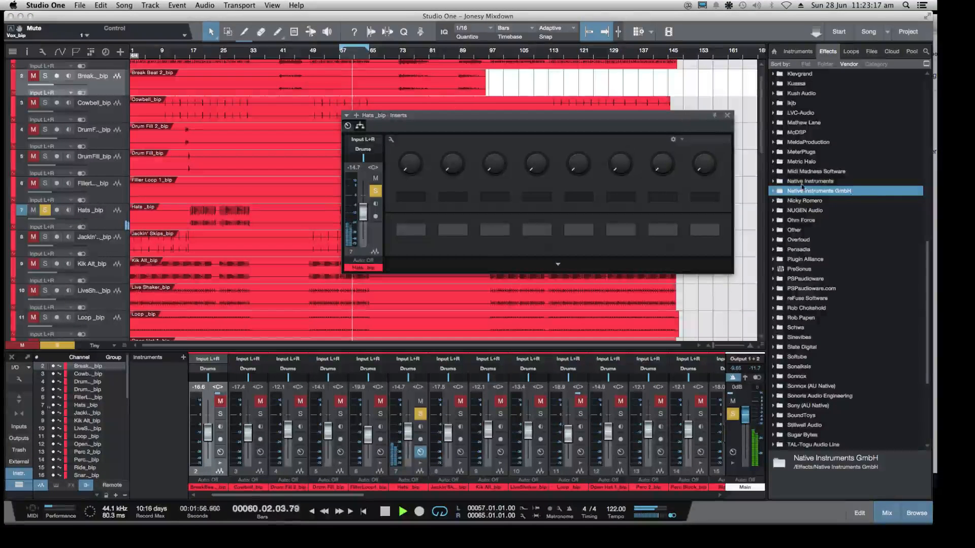
scroll(819, 179, "up", 10)
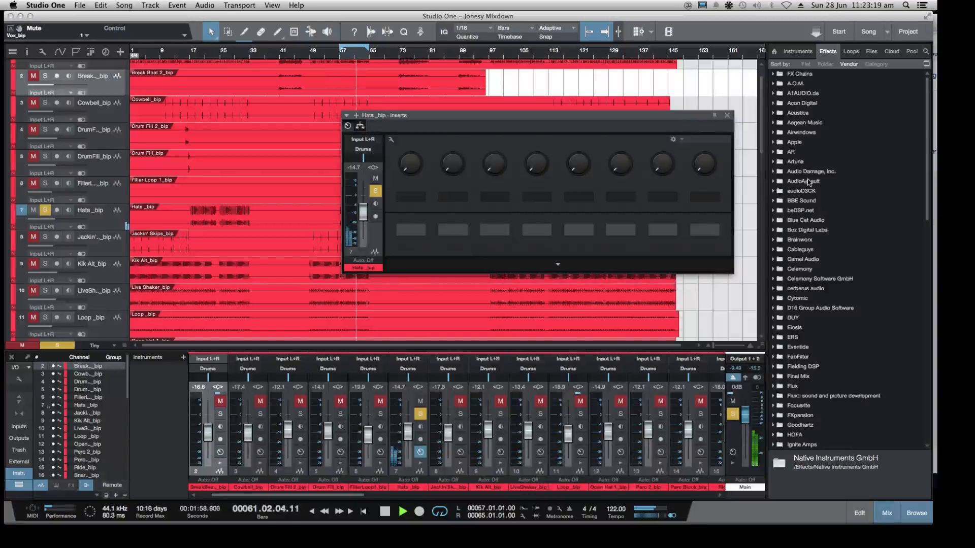
scroll(804, 183, "down", 10)
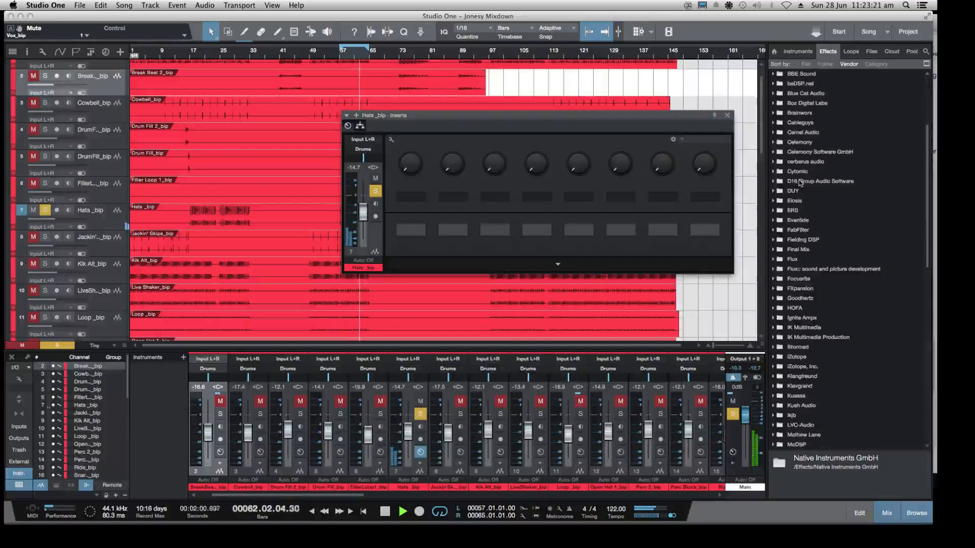
scroll(802, 182, "up", 4)
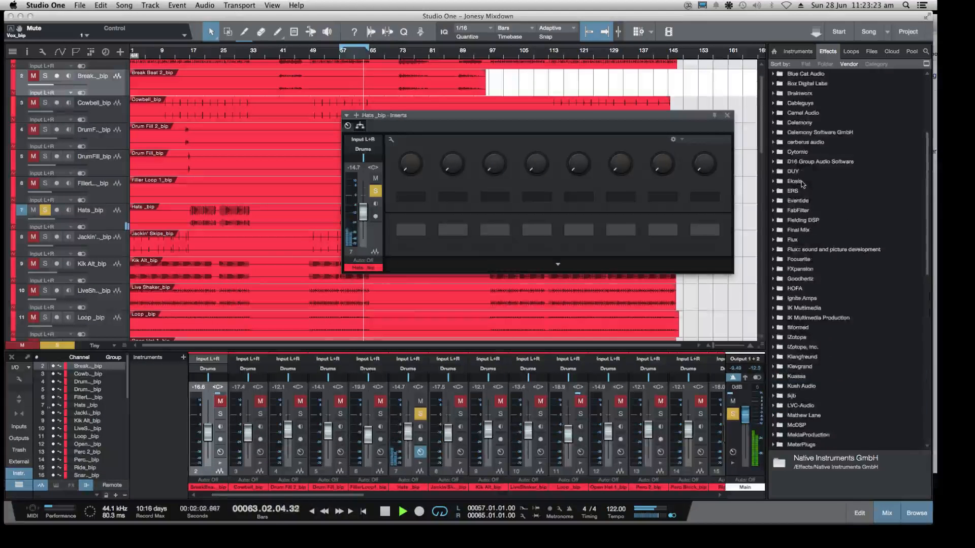
scroll(805, 186, "down", 3)
scroll(838, 305, "up", 5)
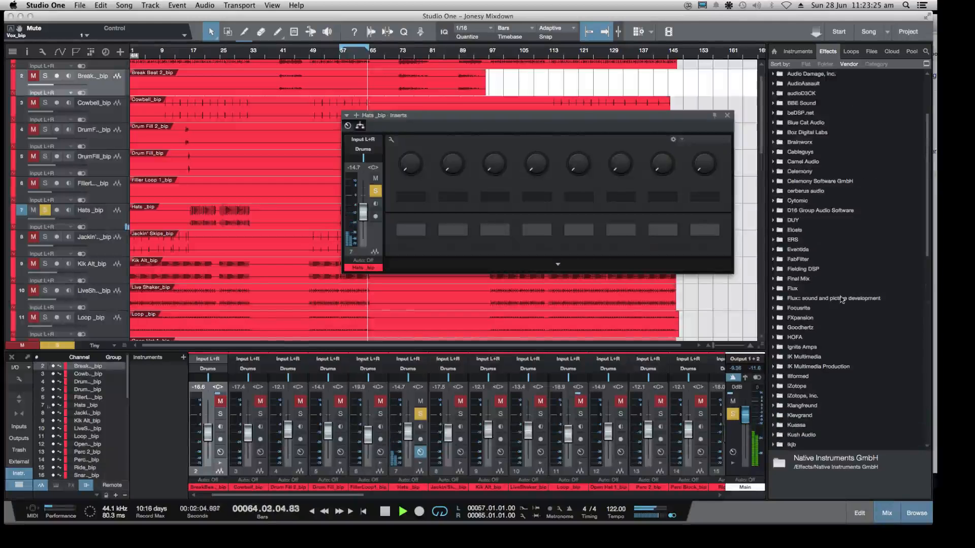
scroll(841, 300, "up", 1)
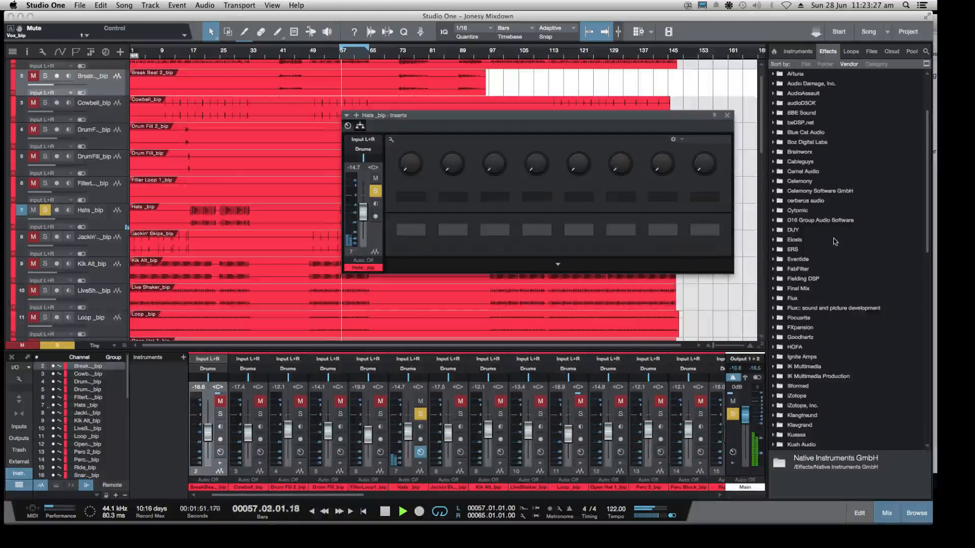
scroll(835, 242, "up", 4)
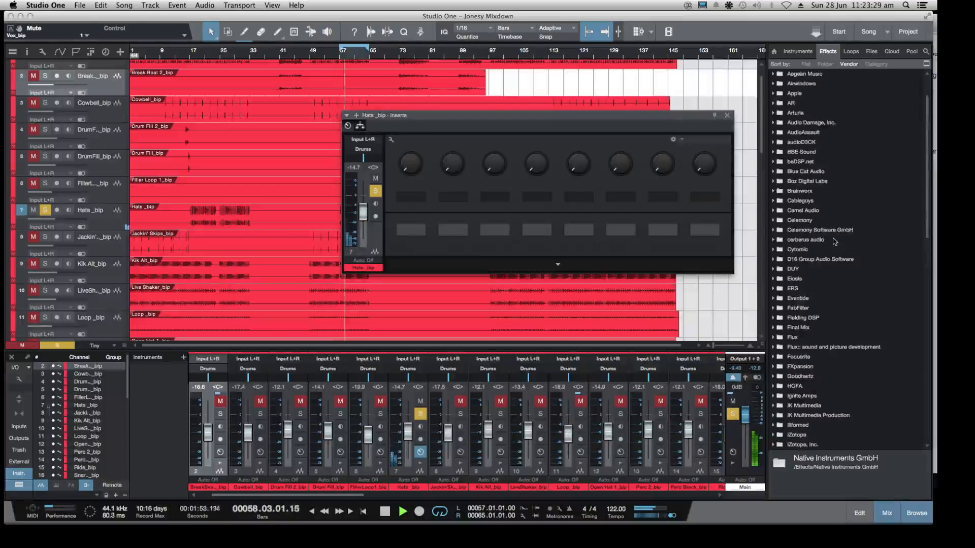
scroll(836, 241, "down", 6)
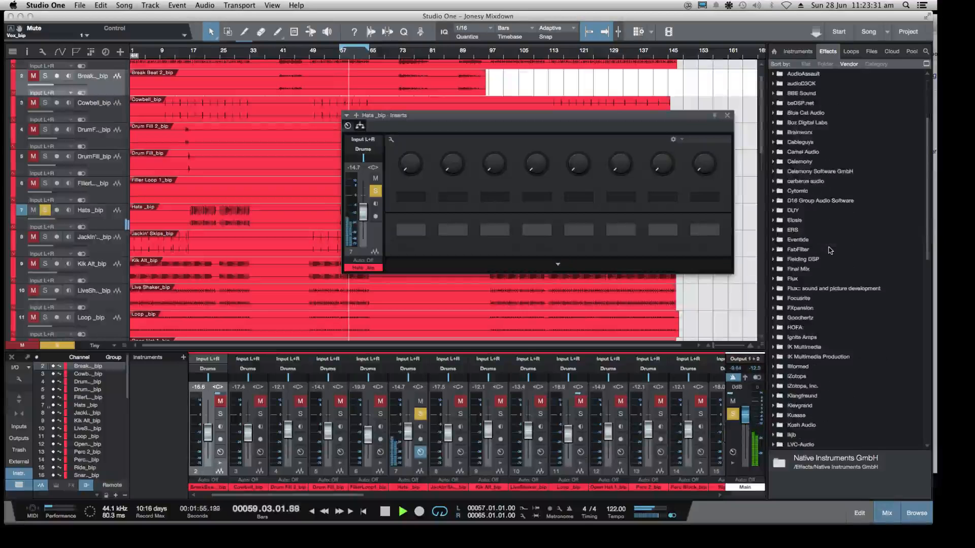
scroll(830, 251, "down", 15)
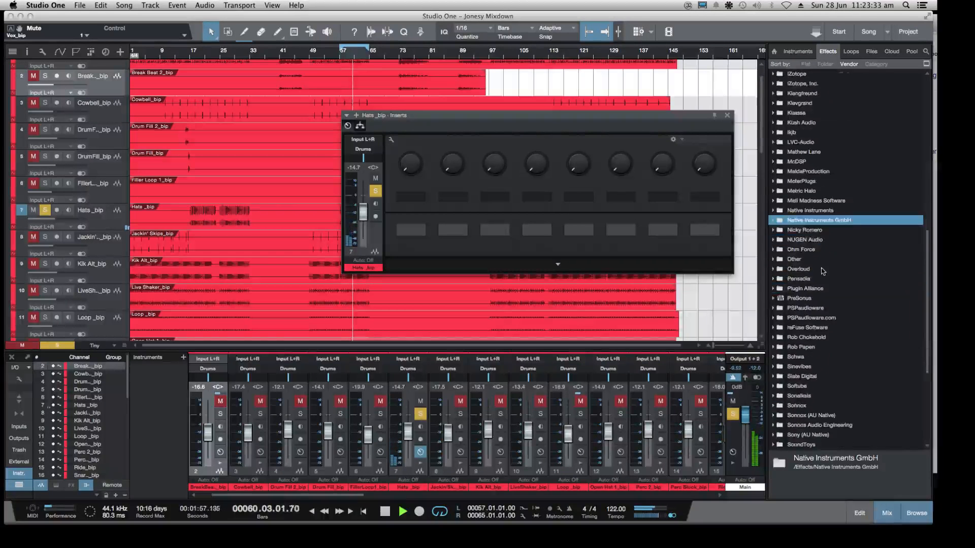
scroll(823, 271, "down", 2)
left_click(773, 262)
scroll(844, 271, "down", 14)
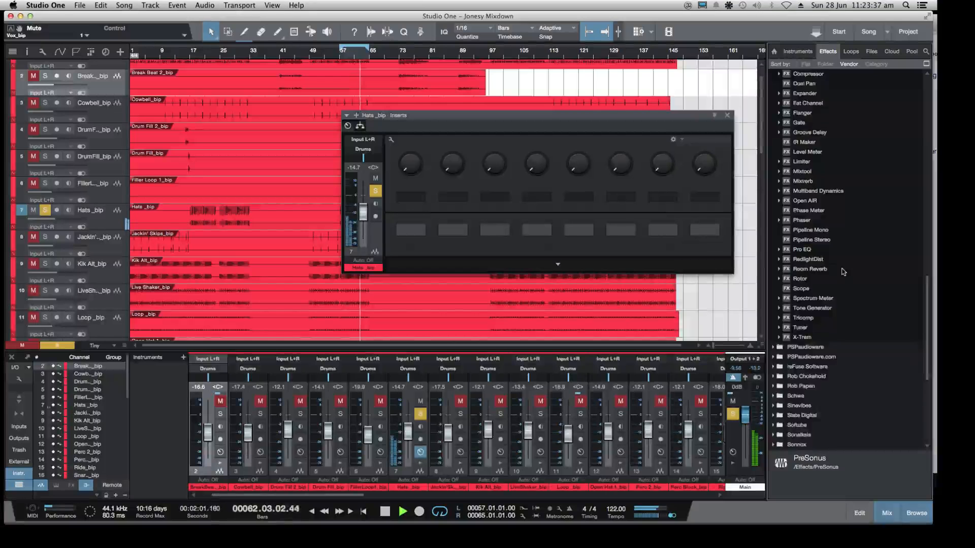
scroll(844, 272, "up", 3)
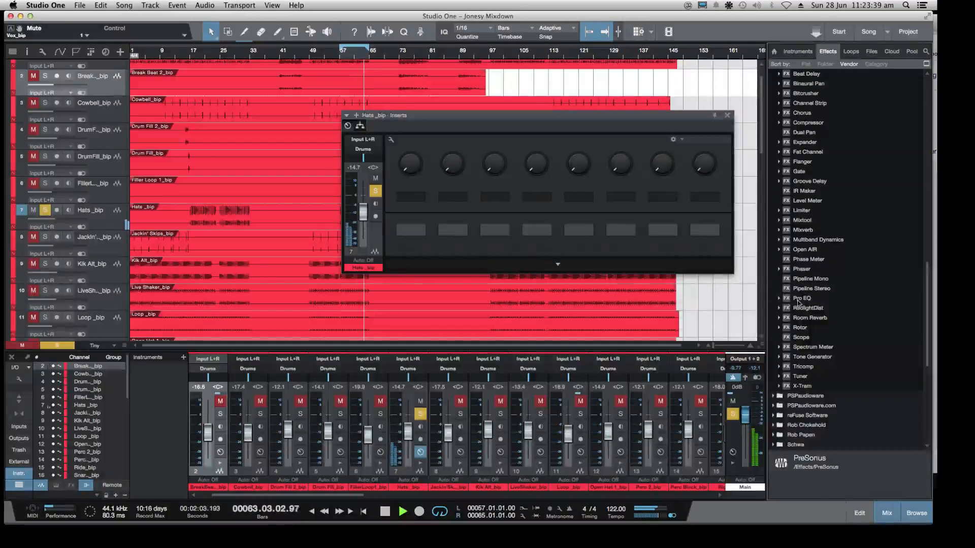
left_click_drag(798, 302, 394, 127)
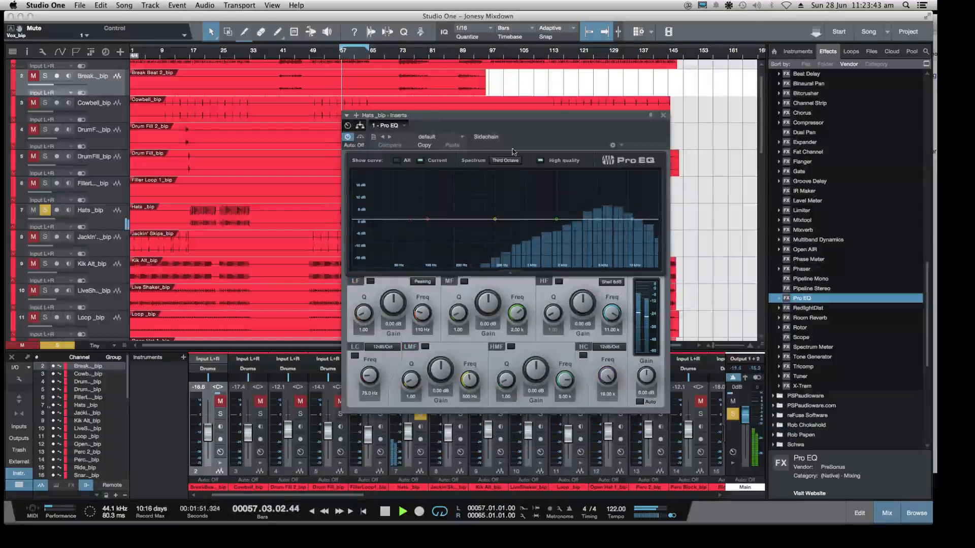
Enable Pro EQ's low cut filter on the Hats channel and set its frequency to 588 Hz
mouse_move(411, 219)
left_mouse_down()
mouse_move(426, 243)
mouse_move(599, 256)
mouse_move(502, 261)
left_mouse_up()
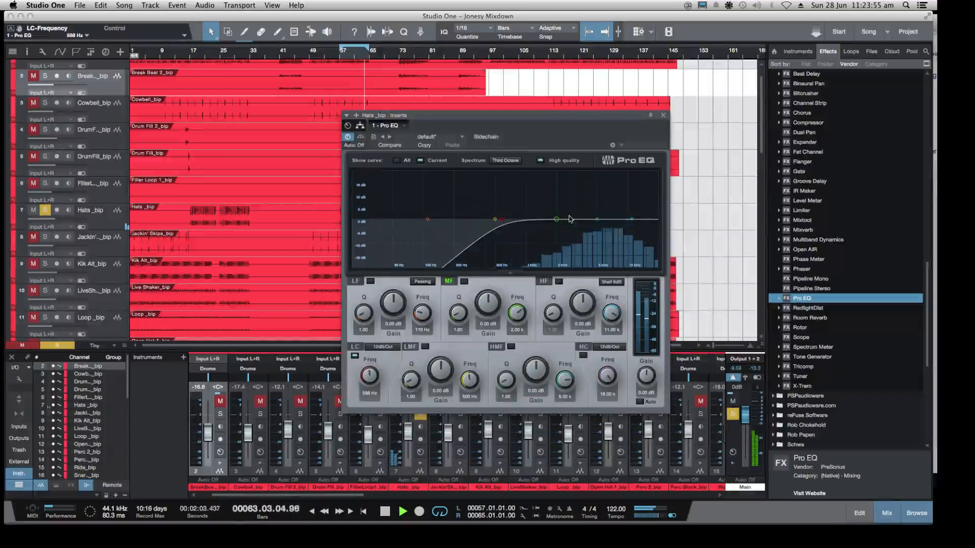
Try a 24 dB boost of the LF band around 85.4 Hz on the Hats Pro EQ and return its gain to about 0 dB
left_click_drag(427, 220, 422, 137)
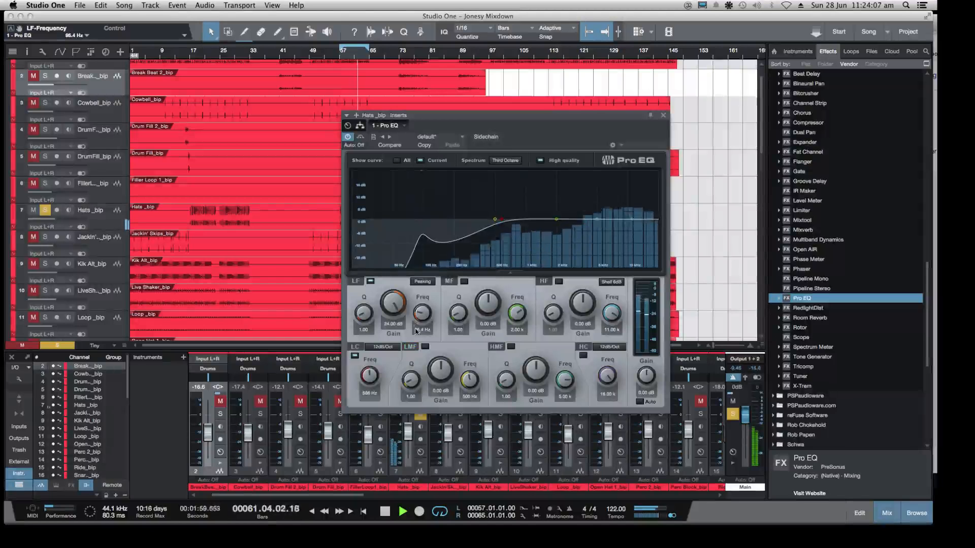
double_click(393, 304)
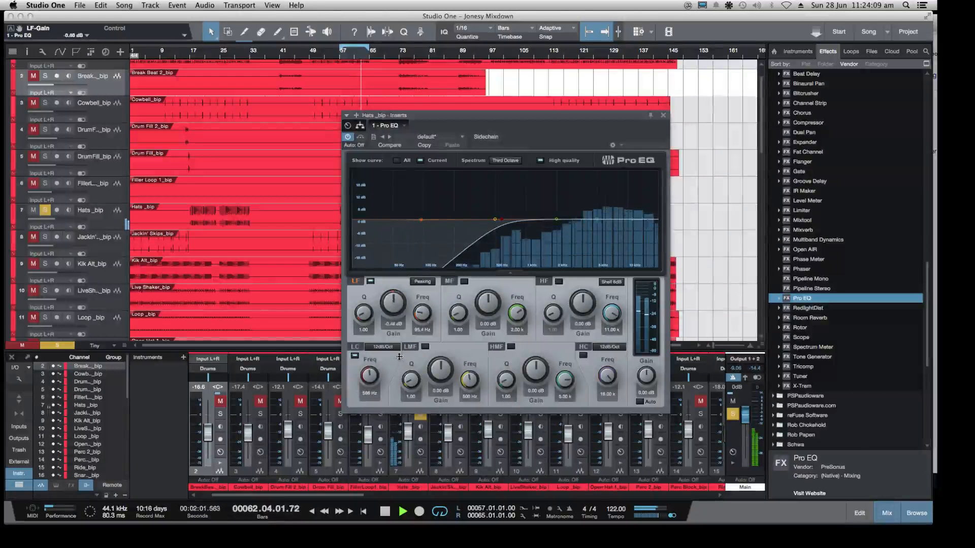
left_click_drag(399, 357, 400, 355)
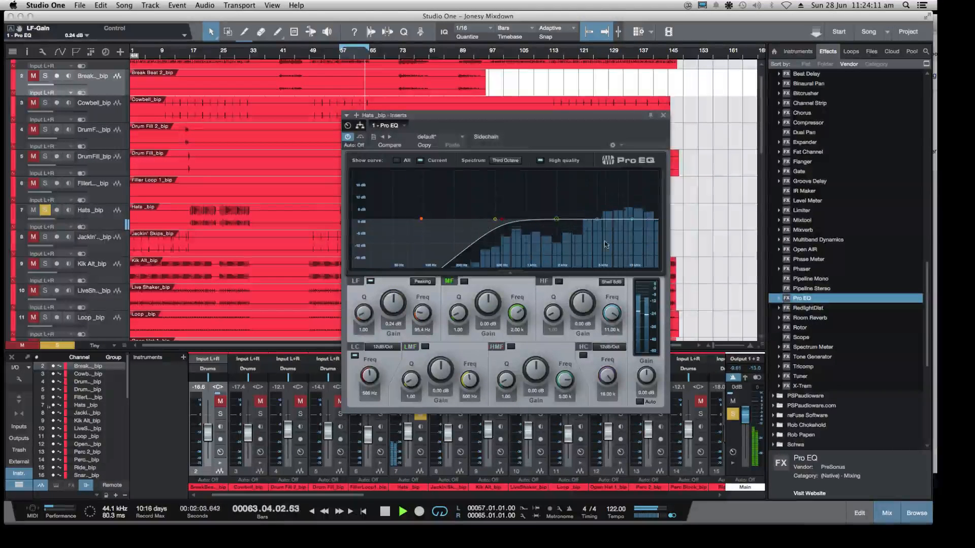
Sweep a boosted HMF band with a Q of 24.00 to 6.61 kHz on the Hats Pro EQ, and cut its gain to -4.32 dB
left_click_drag(596, 223, 595, 181)
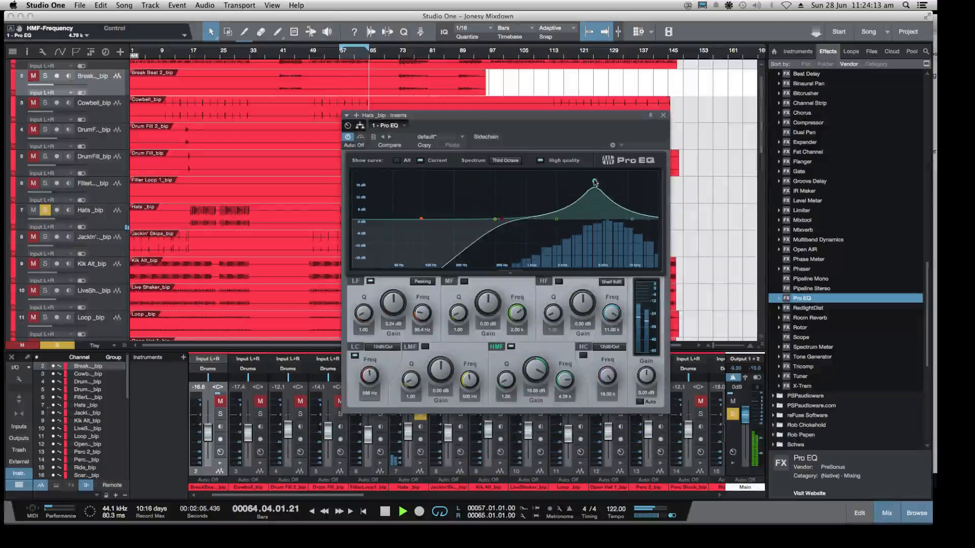
left_click_drag(502, 385, 504, 333)
left_click_drag(534, 374, 532, 356)
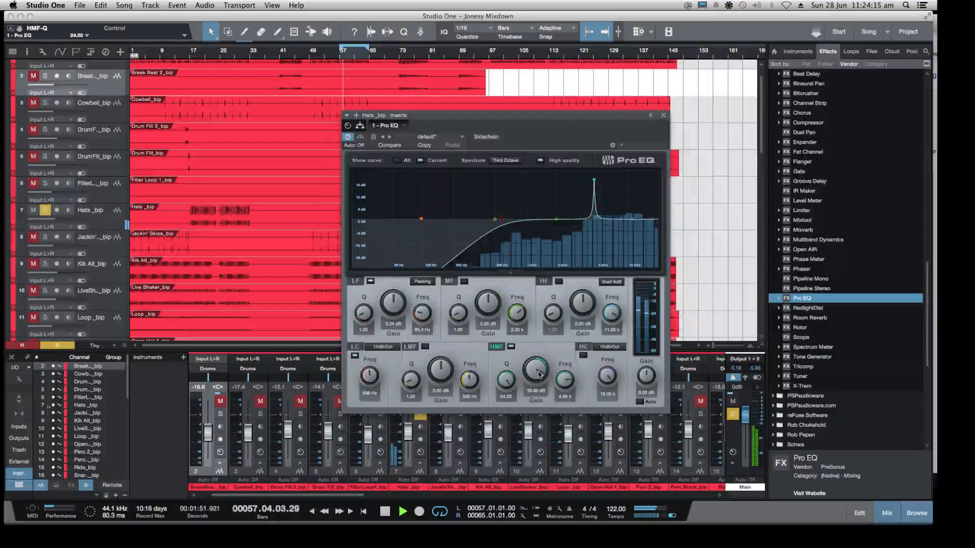
left_click_drag(567, 386, 562, 373)
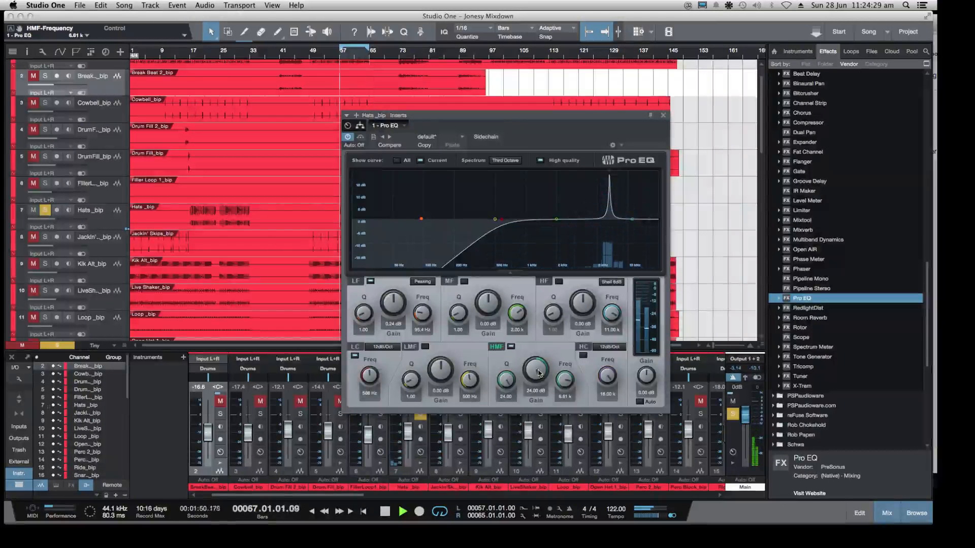
left_click_drag(539, 374, 532, 426)
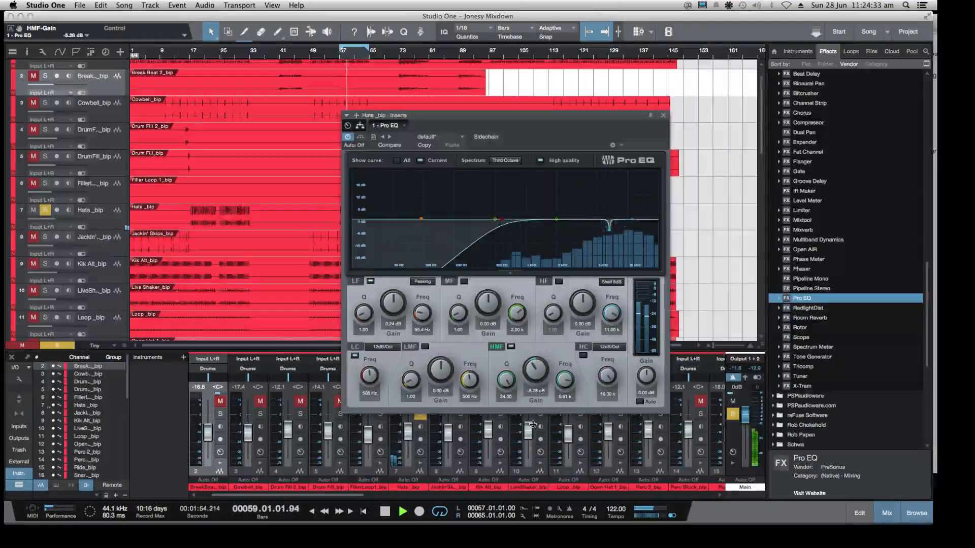
left_click_drag(533, 424, 534, 423)
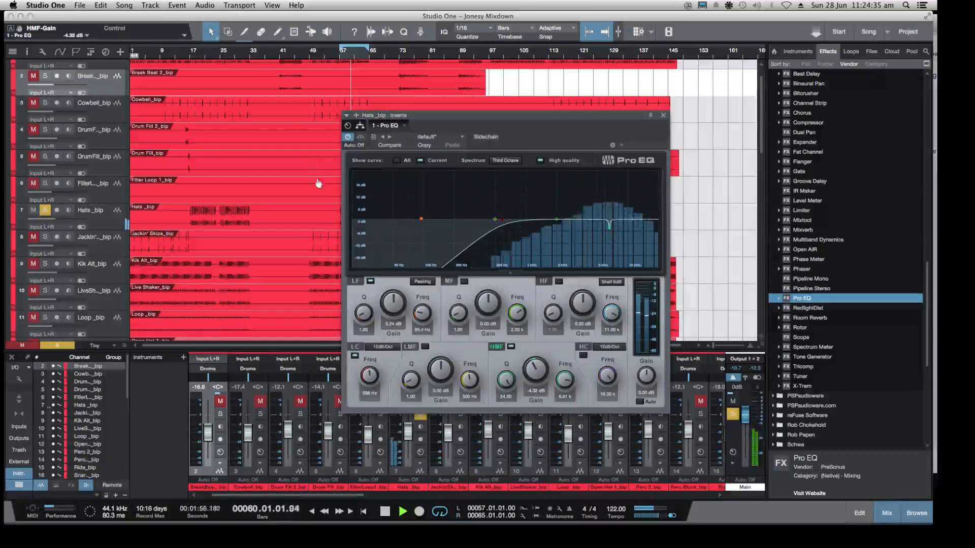
Compare the Hats sound with and without Pro EQ by bypassing and re-enabling the plug-in twice during playback
left_click(348, 136)
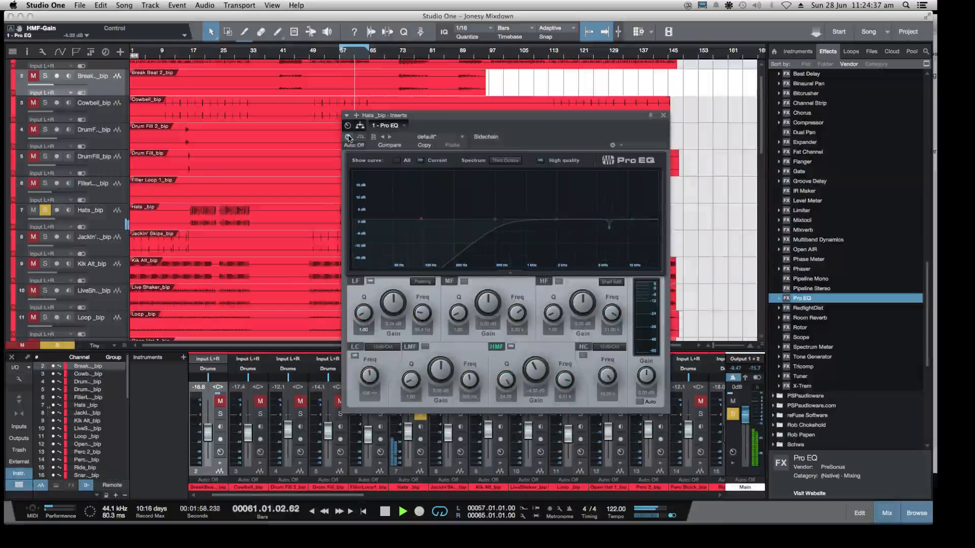
left_click(348, 137)
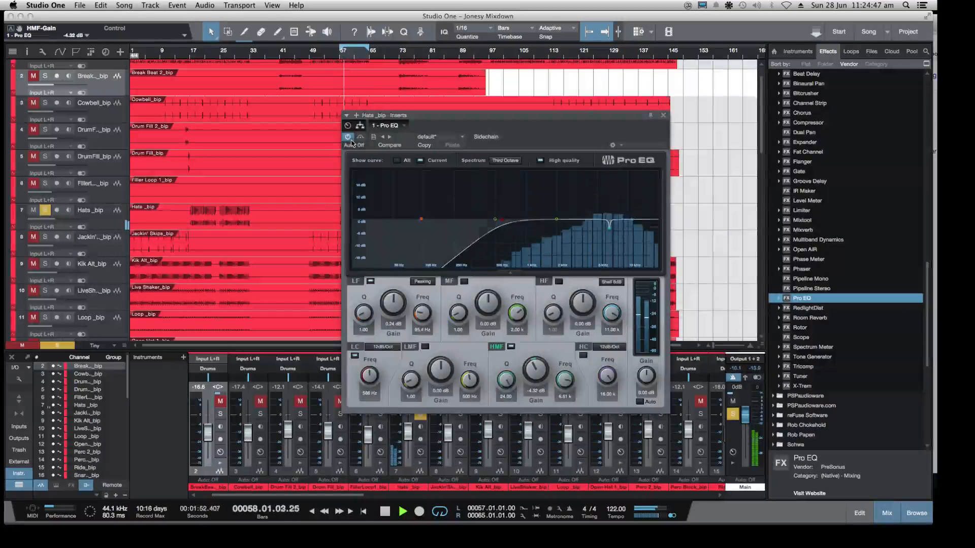
left_click(349, 138)
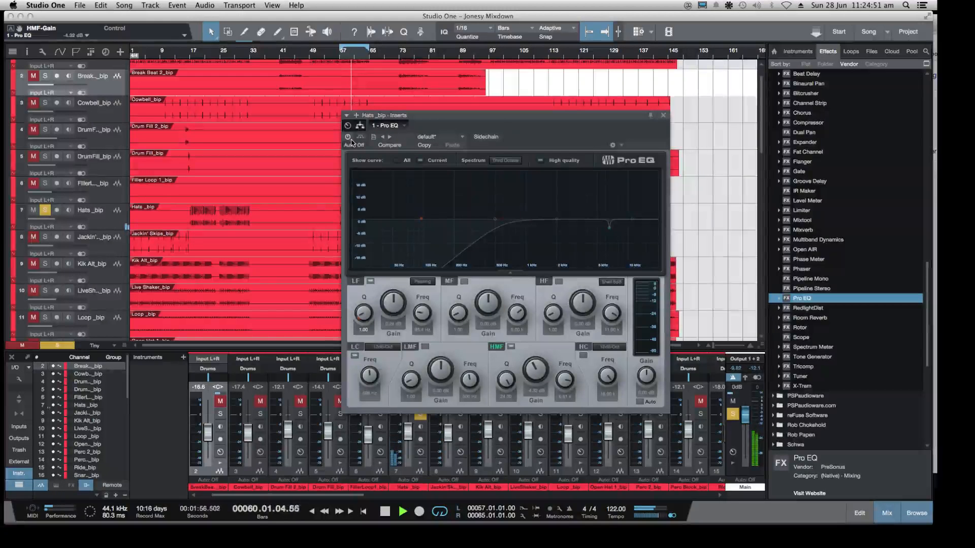
left_click(350, 139)
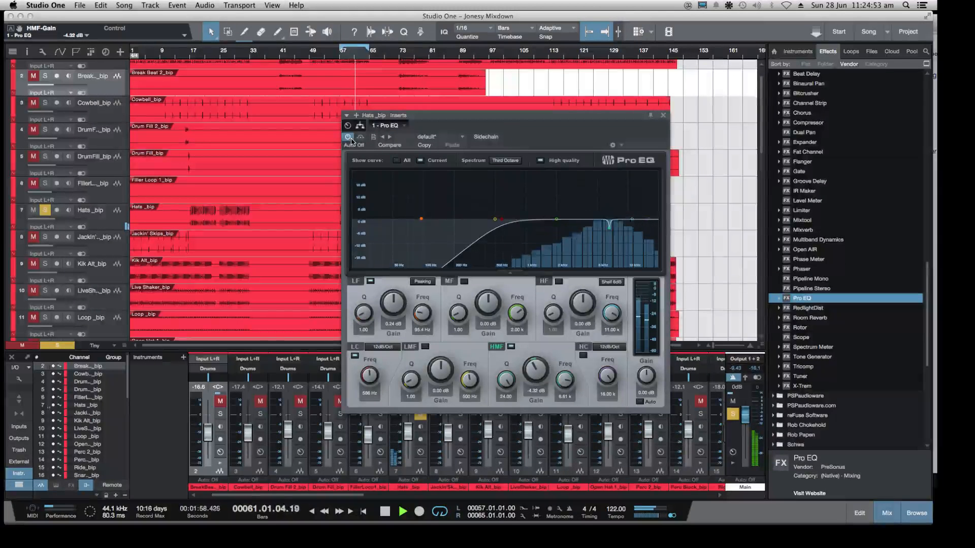
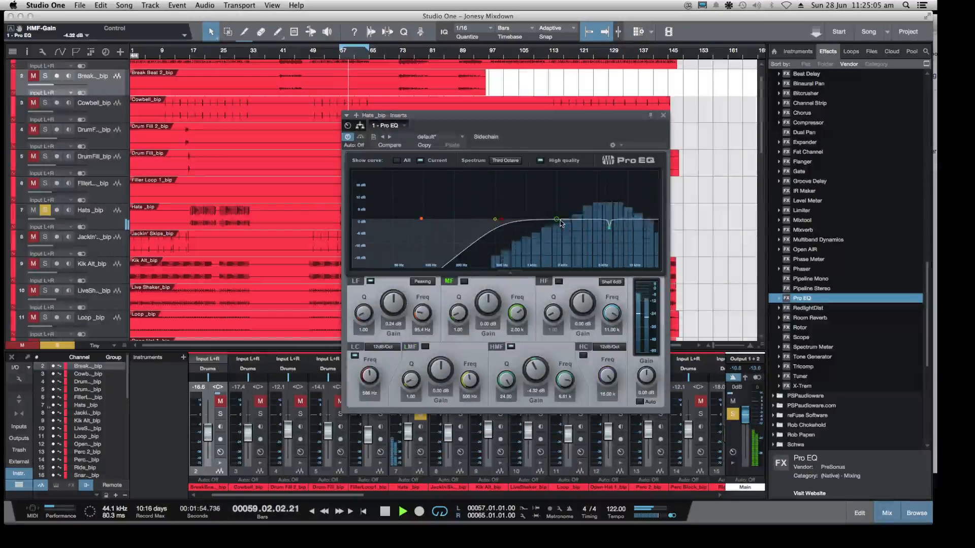
Cut the MF band around 2 kHz to -1.88 dB on the Hats Pro EQ and close the plug-in
left_click_drag(557, 222, 550, 223)
left_click(664, 115)
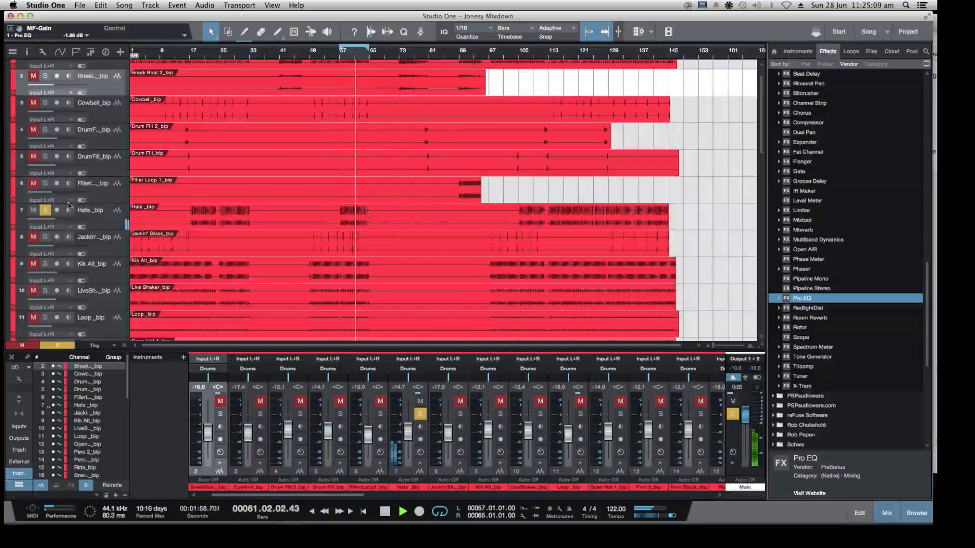
Unsolo the Hats track and lower its channel fader to -15.7 dB while the full loop plays
left_click(45, 209)
left_click(417, 440)
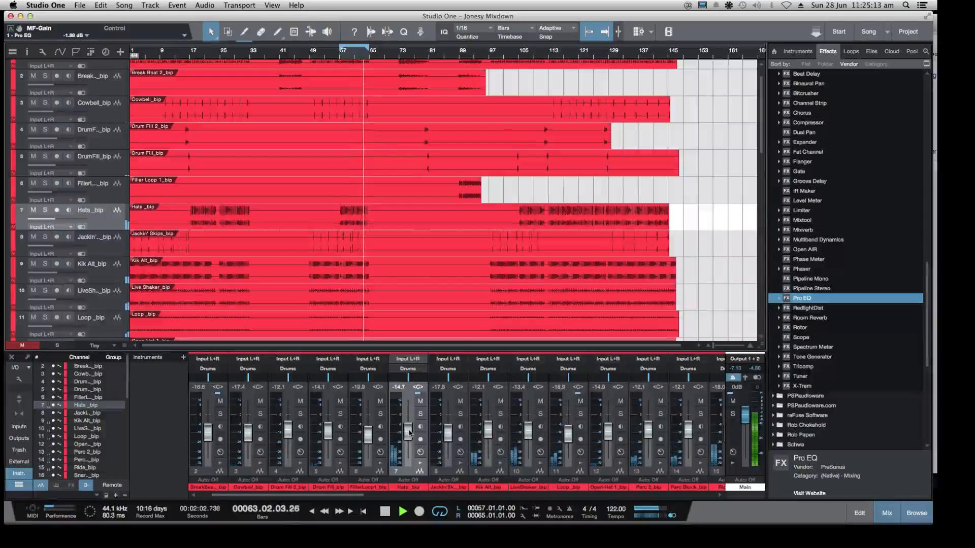
left_click_drag(408, 431, 409, 434)
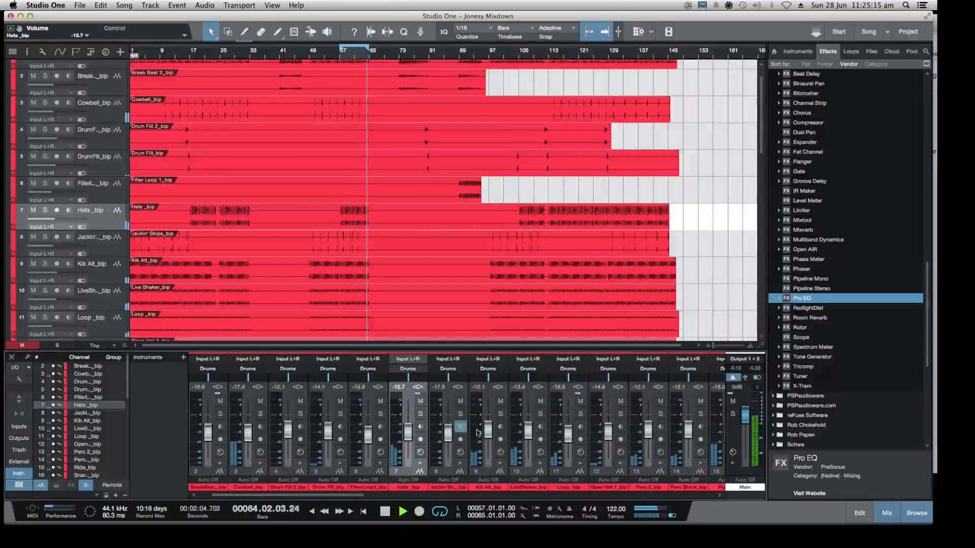
Adjust the threshold of Solid Bus Comp on the Main output and set its makeup gain to 4.7 dB
left_click(733, 451)
left_click(771, 120)
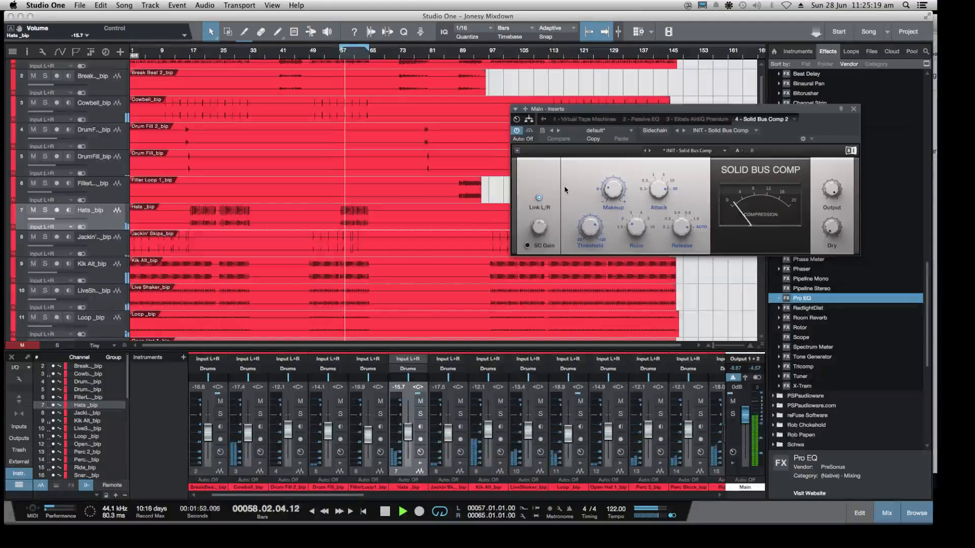
left_click_drag(590, 227, 604, 222)
left_click(614, 190)
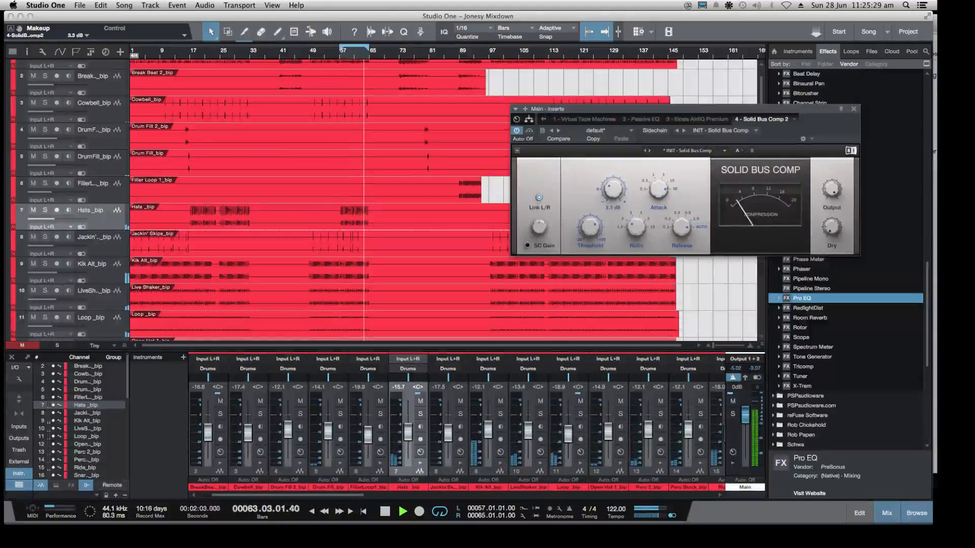
left_click_drag(610, 206, 610, 194)
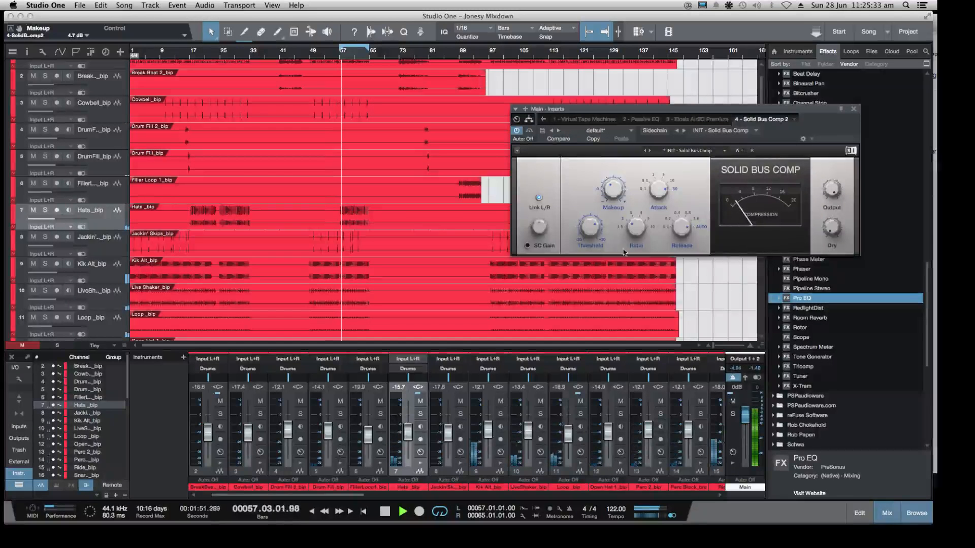
key("space")
left_click(853, 108)
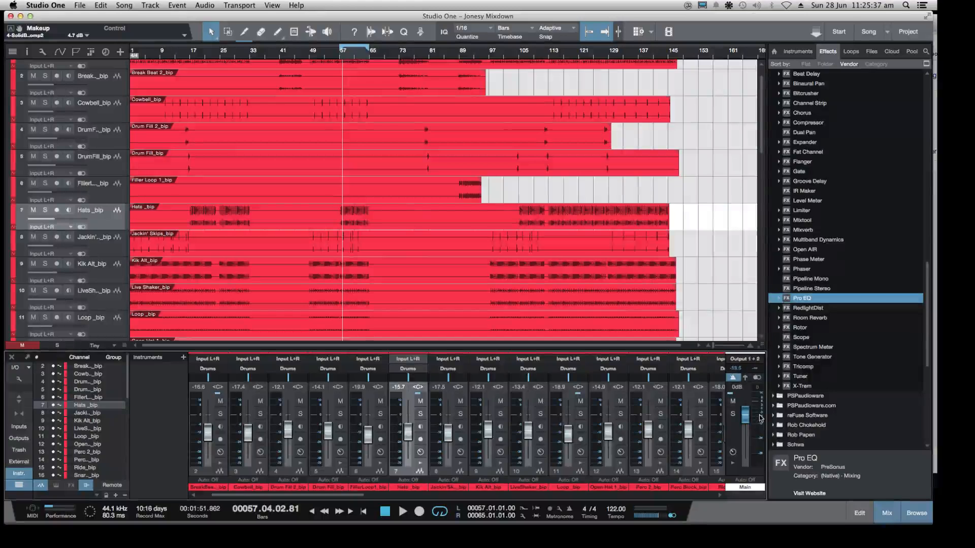
Check the Main output level during playback on the Peak/RMS meter scale, and return the meter to the K-scale
right_click(759, 418)
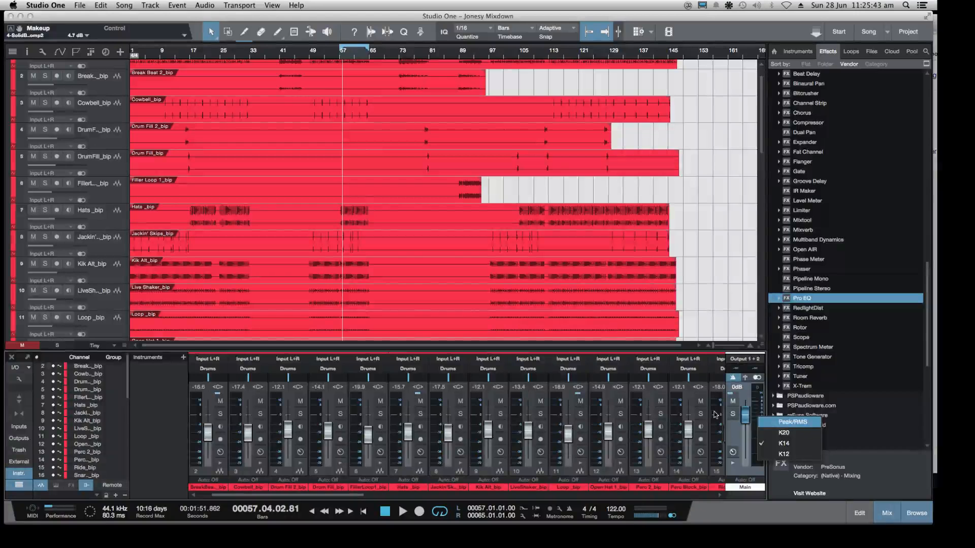
left_click(762, 423)
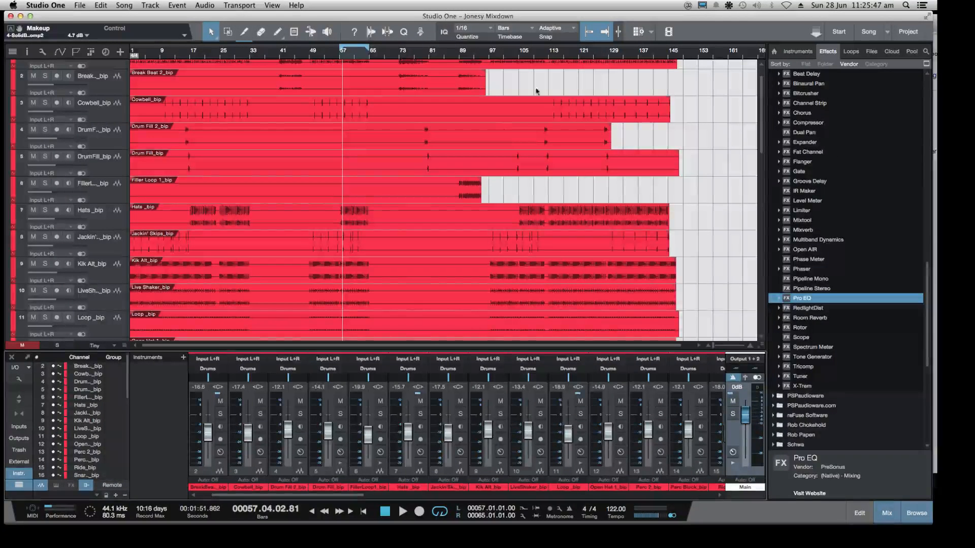
key("space")
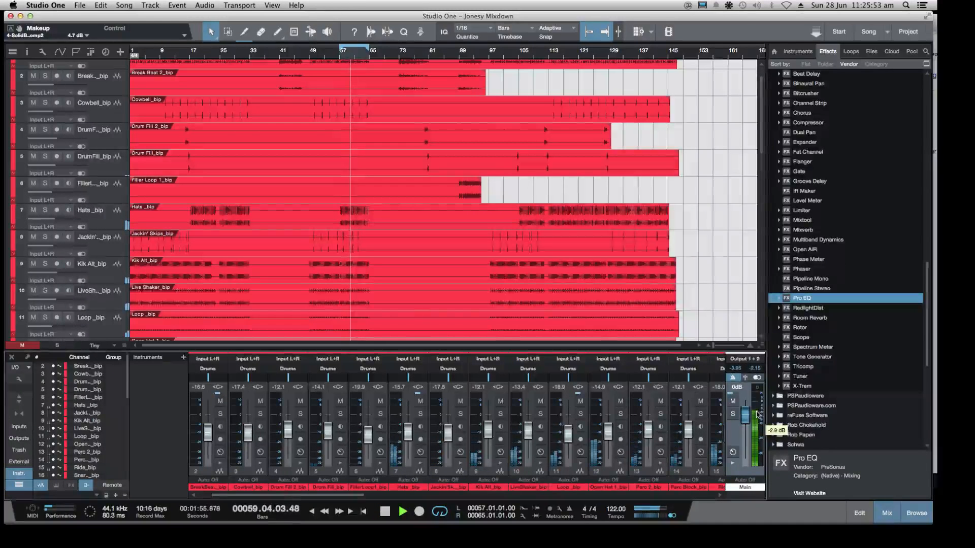
right_click(756, 414)
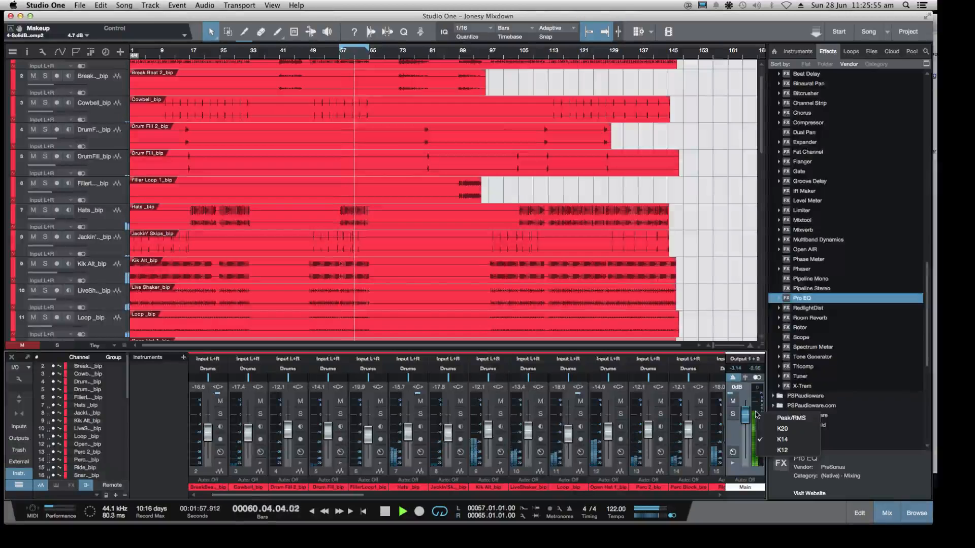
left_click(779, 419)
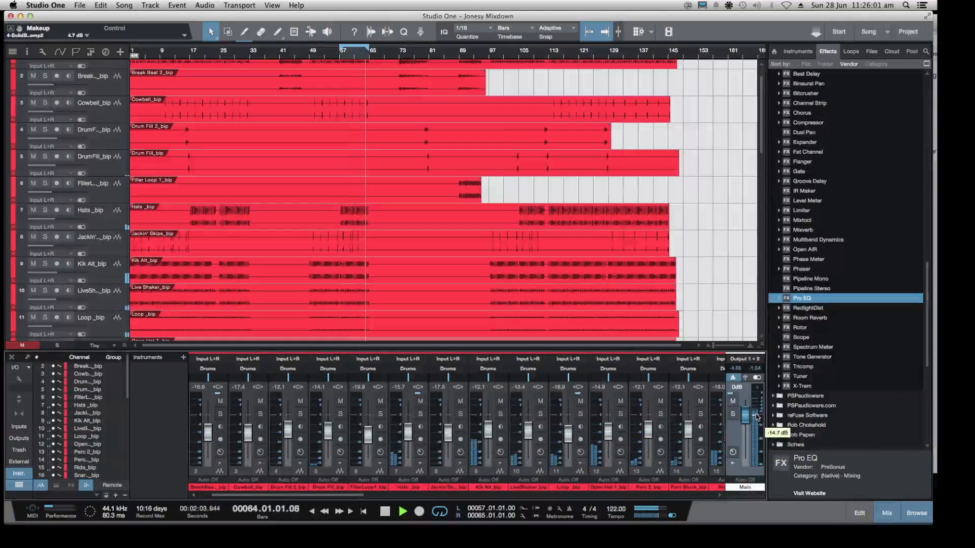
right_click(757, 416)
left_click(782, 421)
key("space")
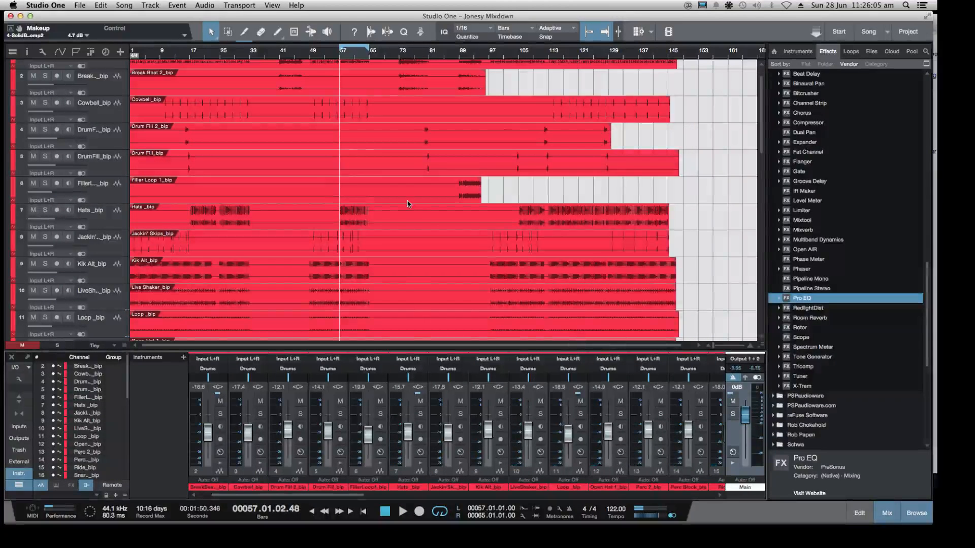
Collapse the PreSonus folder in the effects browser and the Drums folder track in the arrangement, leaving the Leads folder expanded
scroll(862, 150, "up", 5)
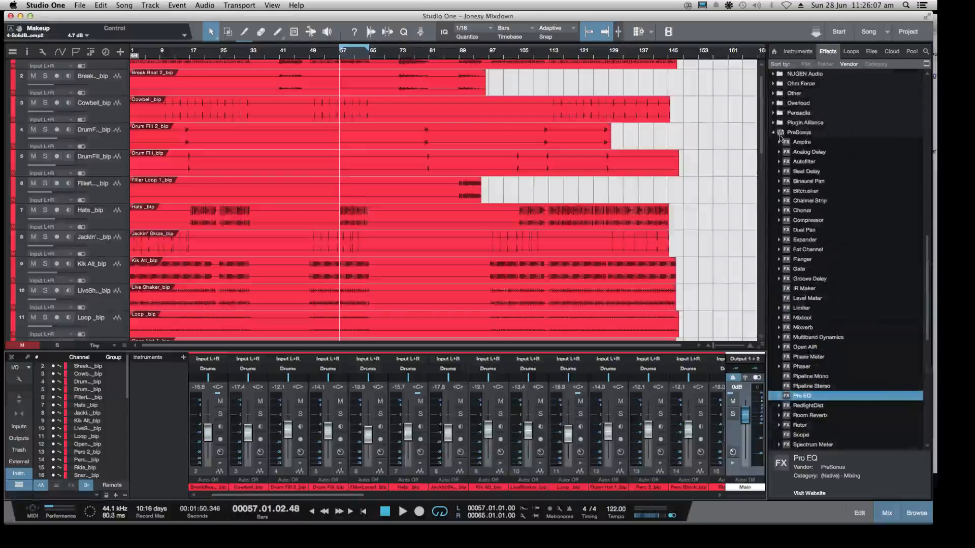
left_click(774, 133)
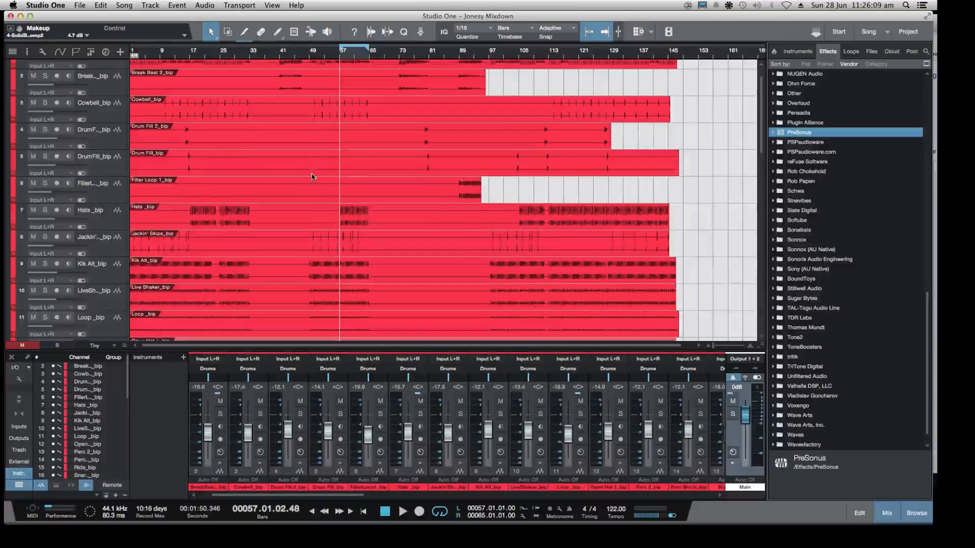
scroll(316, 179, "up", 2)
left_click(119, 66)
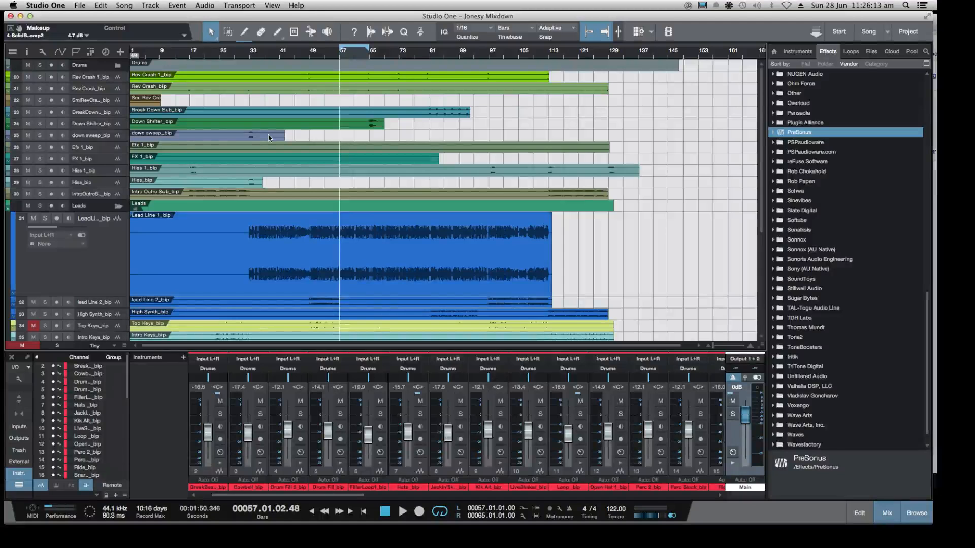
left_click(120, 208)
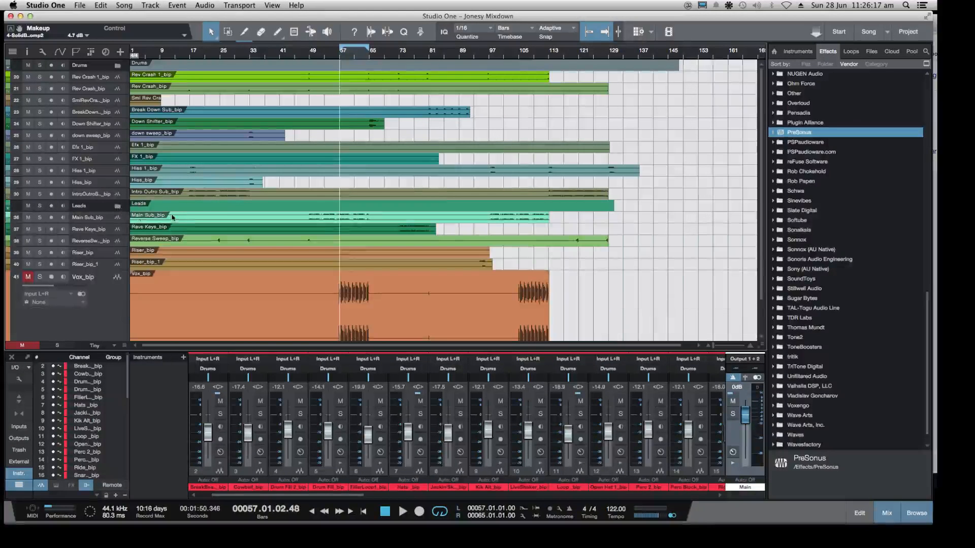
left_click(117, 207)
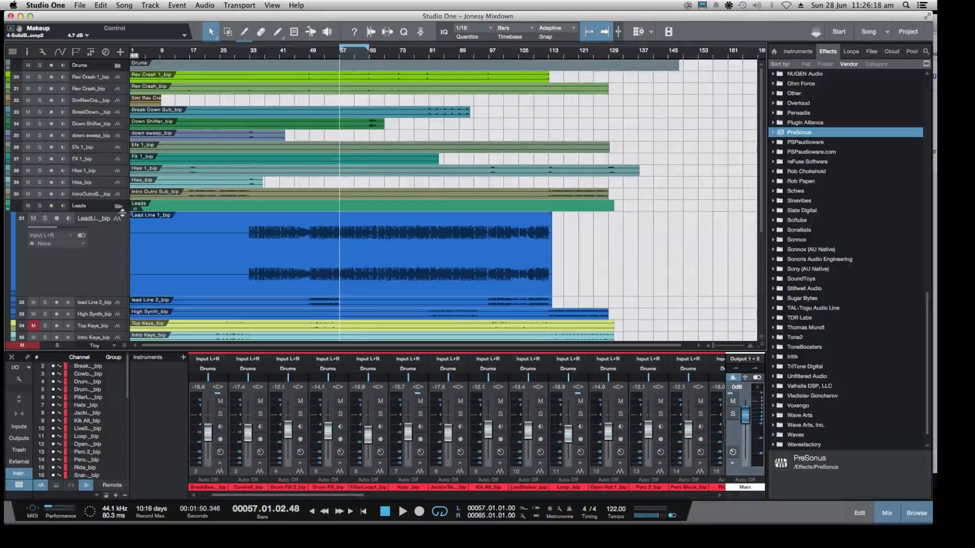
Start playback from about bar 33, where the Lead Line 1 audio begins, and solo that track
left_click(251, 56)
key("space")
left_click(44, 218)
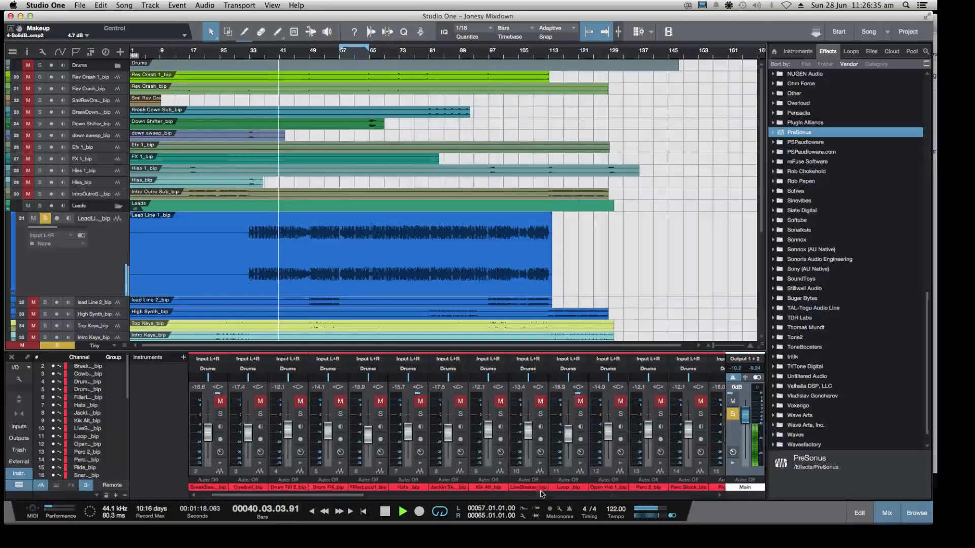
Show Virtual Tape Machines on the Leads bus, set its machine type to 2" 16 Track, and compare the sound with it bypassed
left_click_drag(362, 497, 675, 498)
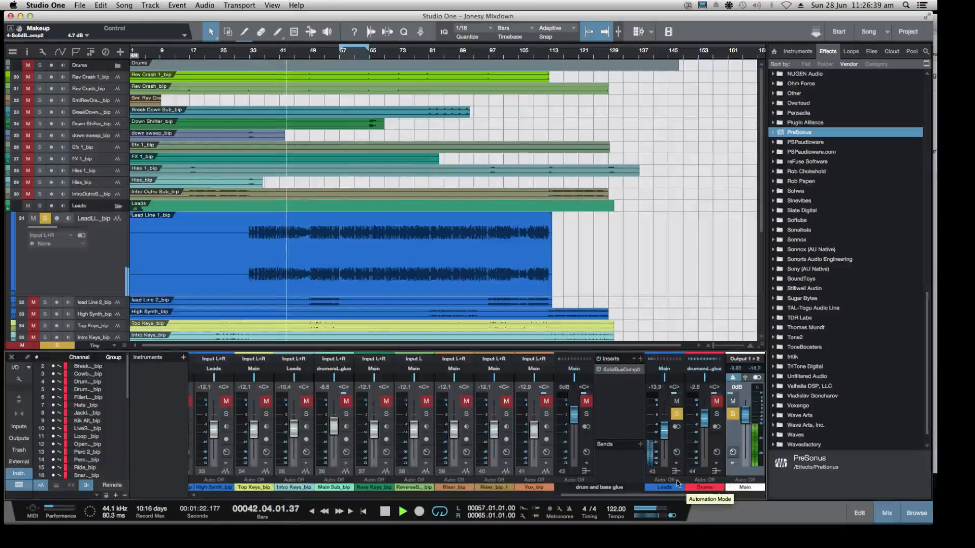
left_click(677, 453)
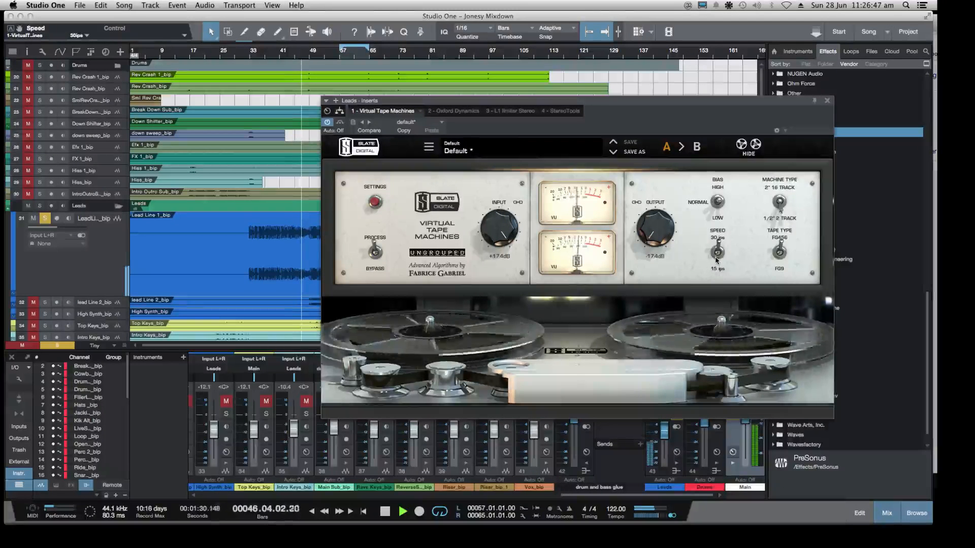
left_click(781, 253)
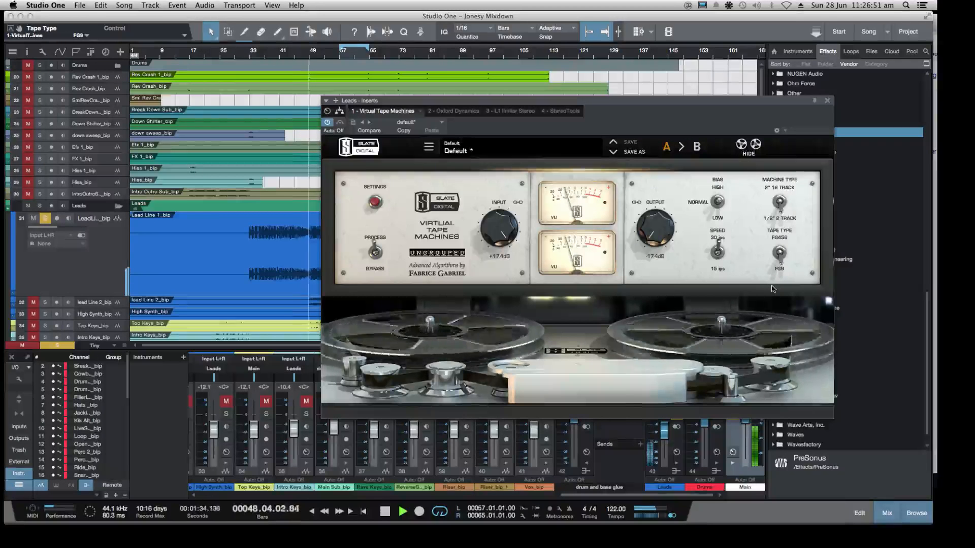
left_click(781, 204)
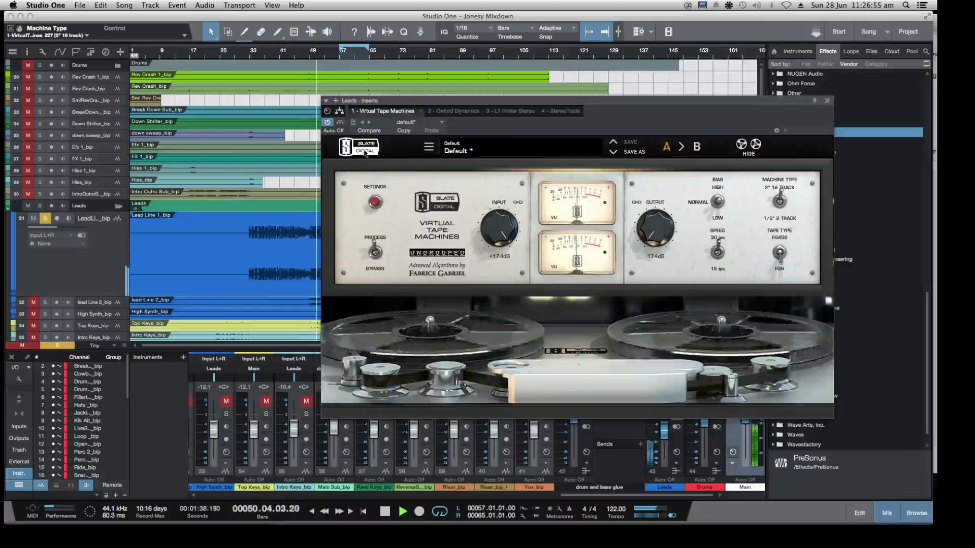
left_click(327, 123)
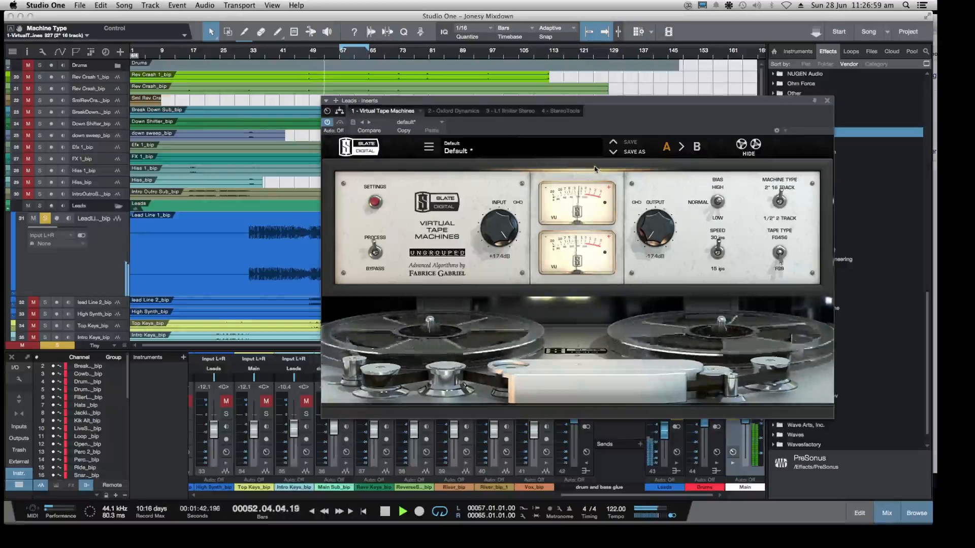
Set the Leads Virtual Tape Machines to +15.3 dB input gain, 15 ips speed and FG456 tape, then stop playback and close it
left_click_drag(505, 228, 506, 235)
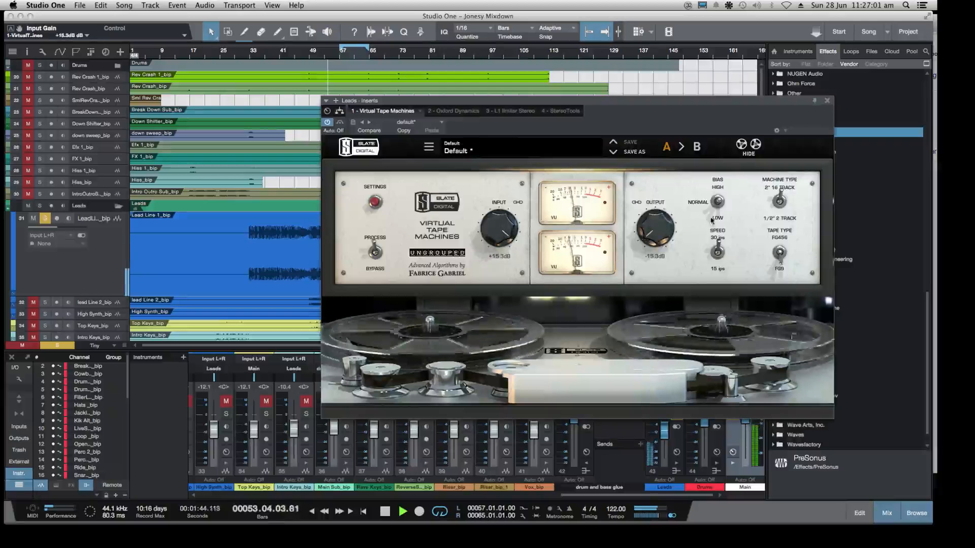
left_click(718, 256)
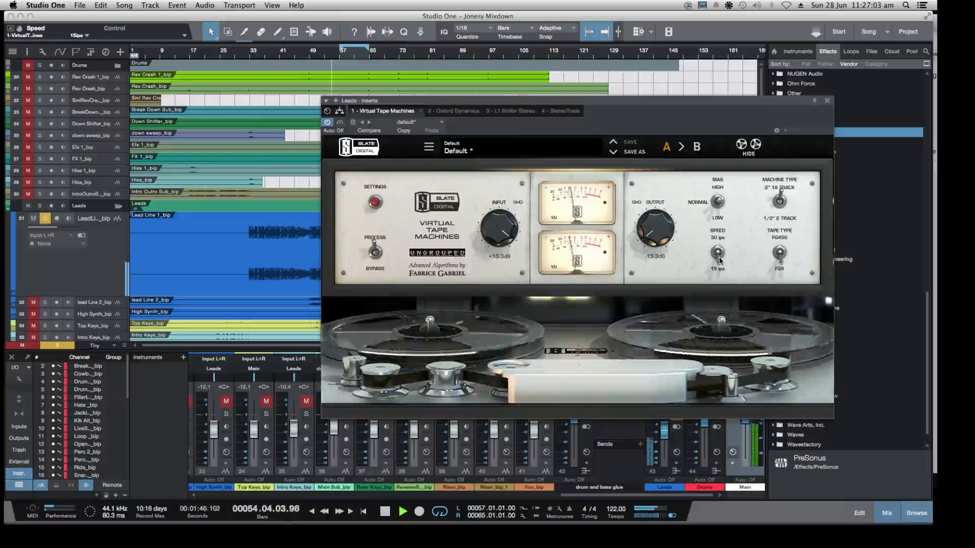
left_click(780, 253)
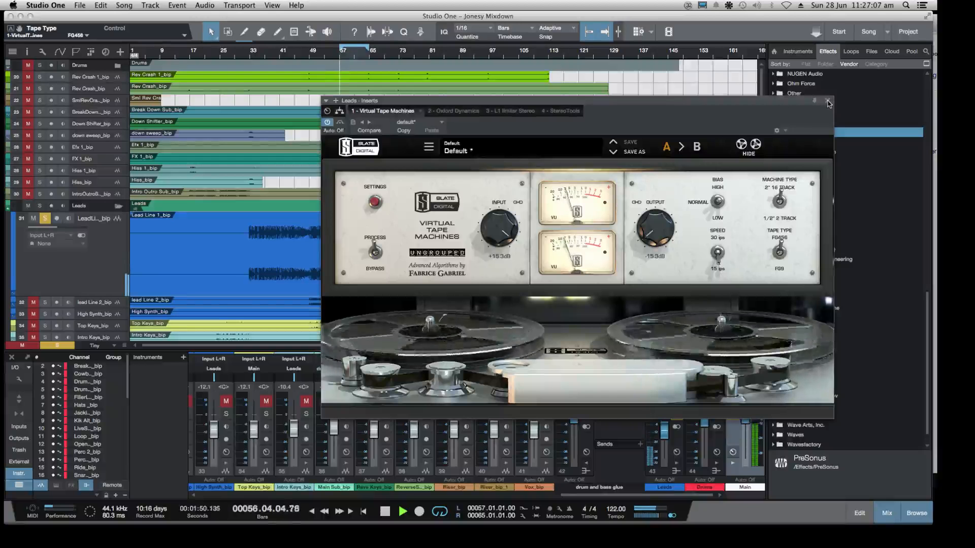
key("space")
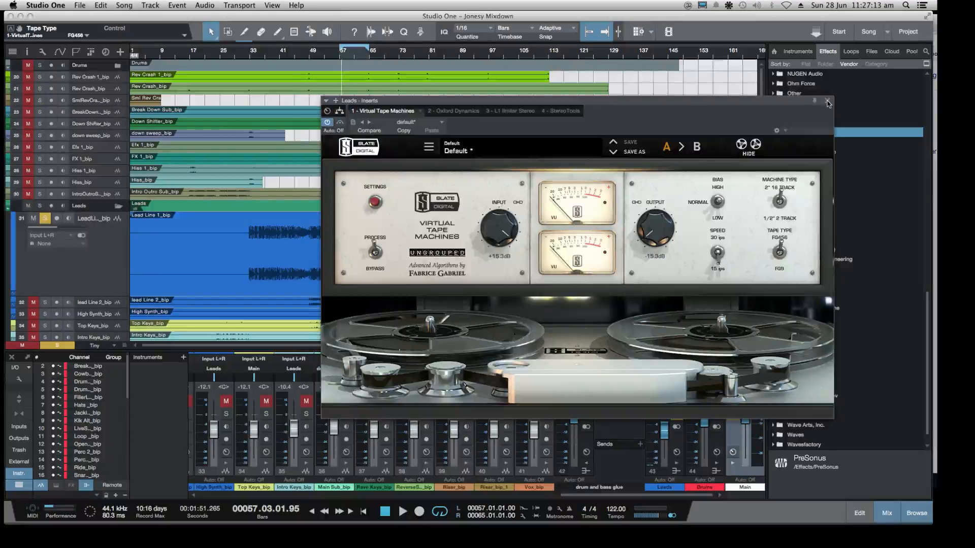
left_click(828, 104)
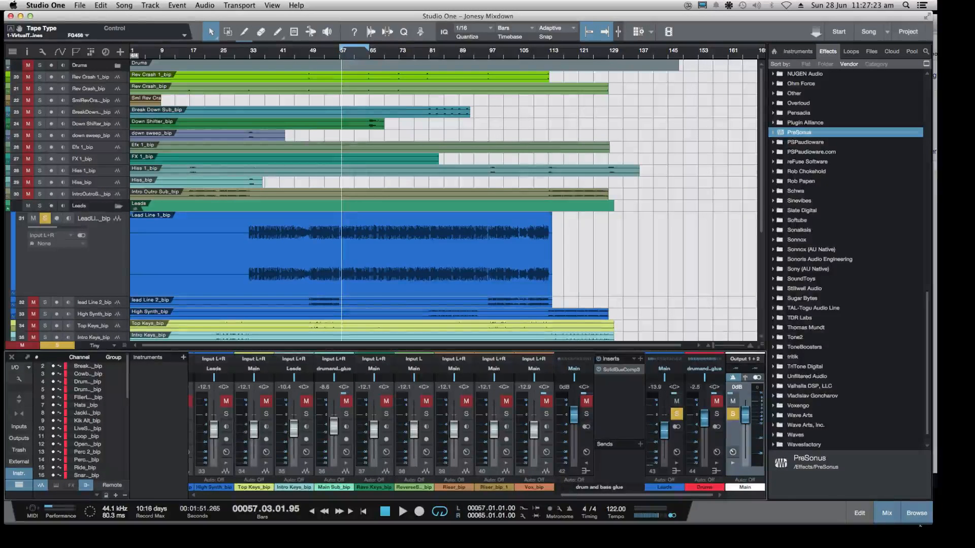
Narrow the Studio One window to uncover the Twitch chat, and browse the PreSonus instruments in the instrument list
left_click_drag(933, 522, 757, 517)
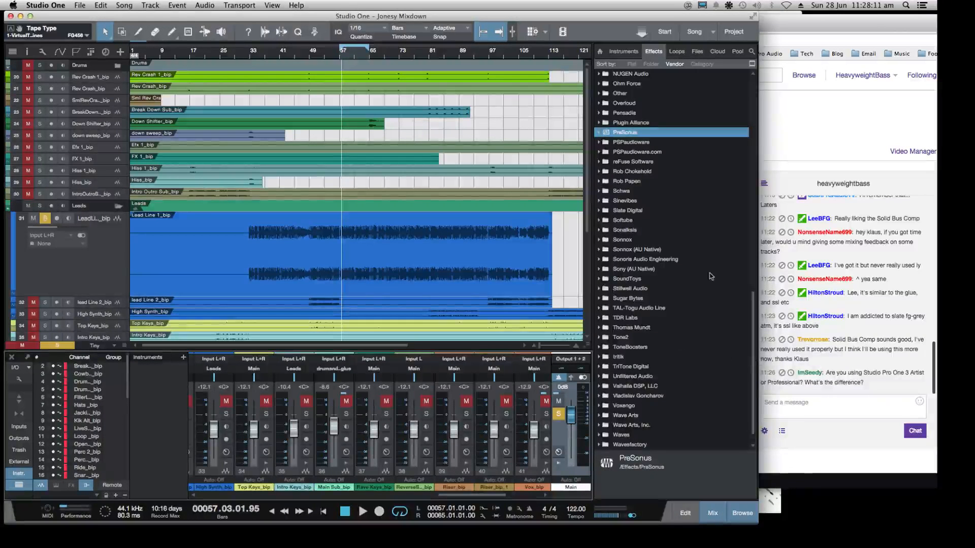
left_click(624, 52)
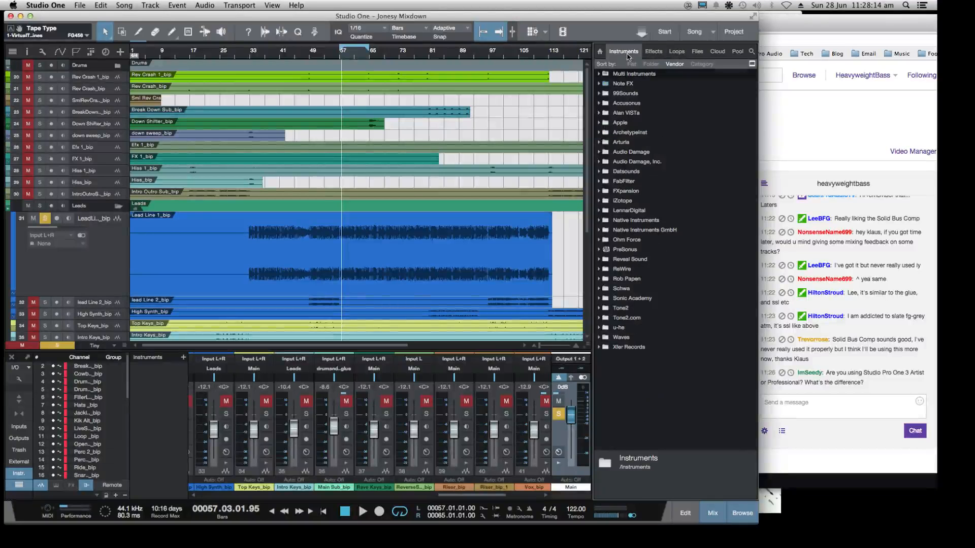
left_click(599, 249)
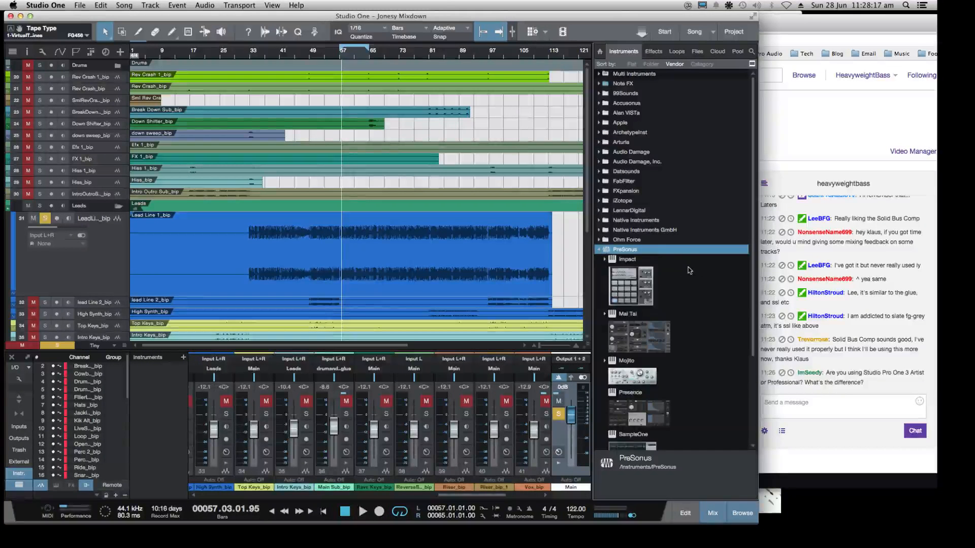
scroll(687, 268, "down", 3)
scroll(687, 268, "up", 5)
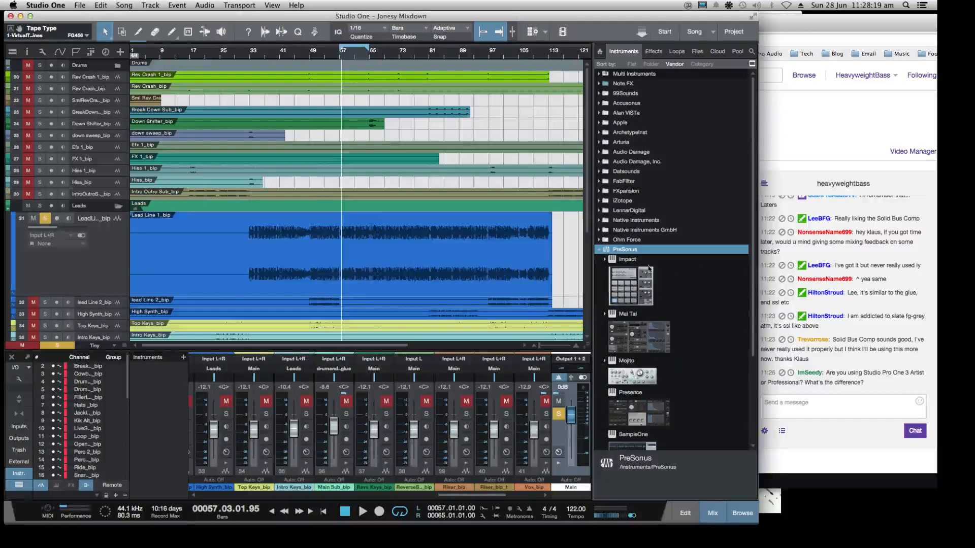
left_click(600, 201)
left_click(600, 201)
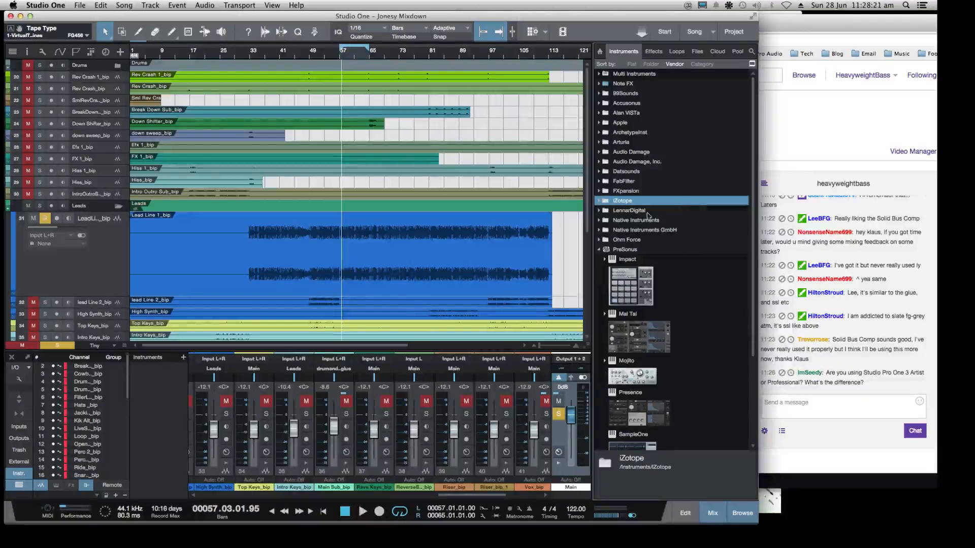
scroll(665, 279, "down", 7)
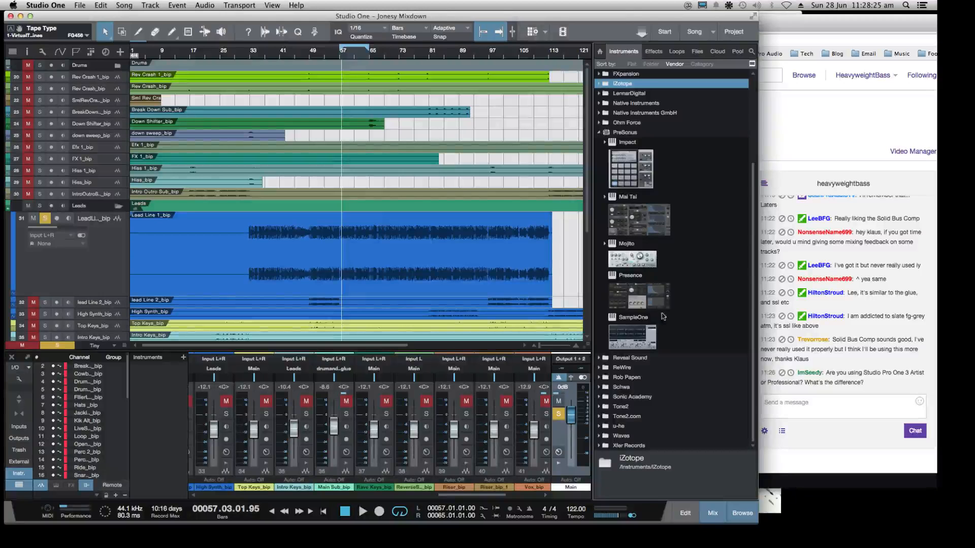
Browse the Rob Papen instruments in the instrument list, and collapse the Rob Papen and PreSonus folders
scroll(616, 386, "up", 2)
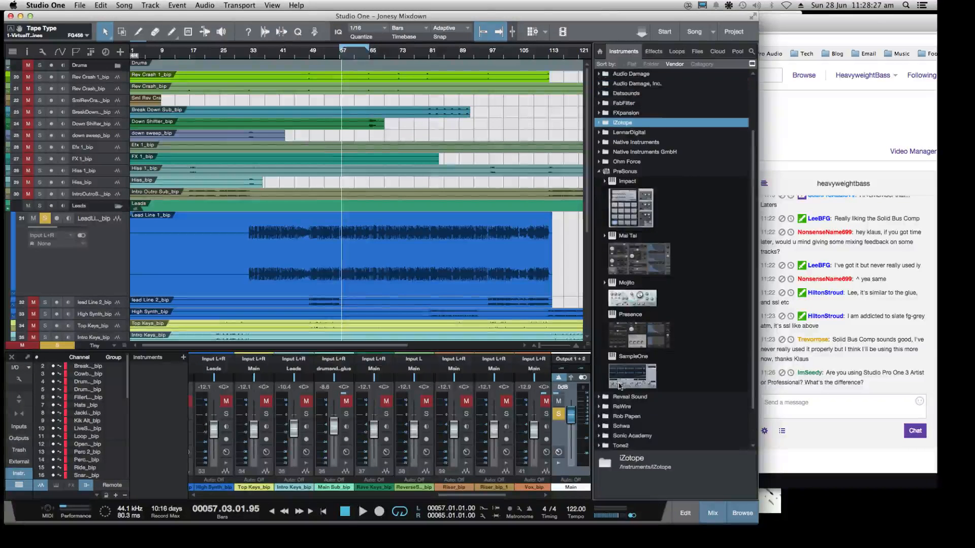
scroll(616, 386, "down", 2)
left_click(601, 379)
scroll(609, 374, "down", 3)
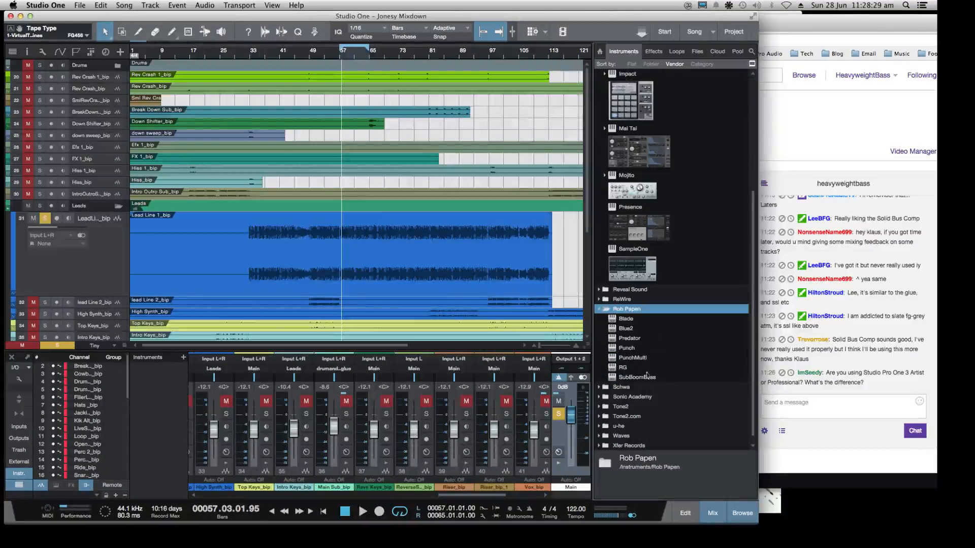
left_click(599, 309)
scroll(674, 292, "up", 5)
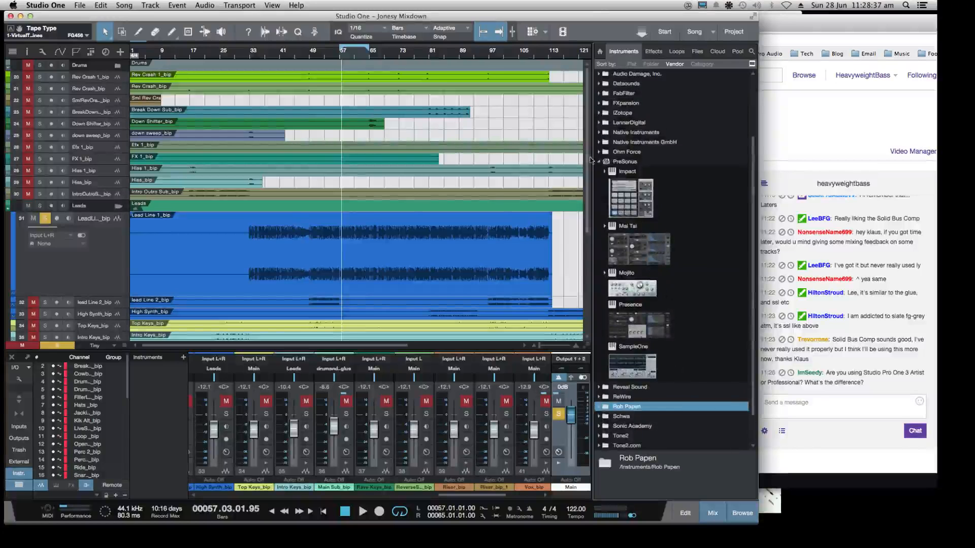
left_click(601, 161)
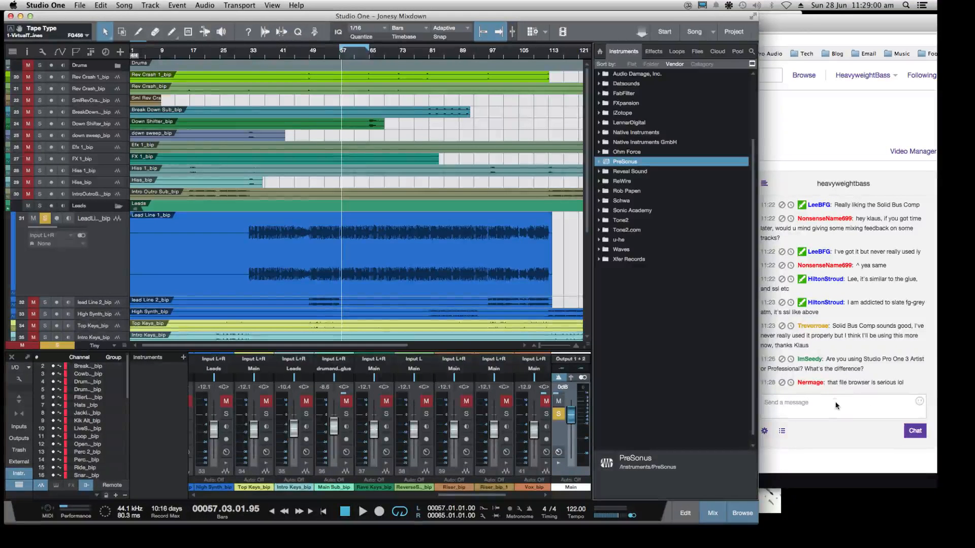
Look through the browser's Pool, Cloud, Files and Loops sections, including the PreSonus Shop and SoundCloud entries
left_click(735, 52)
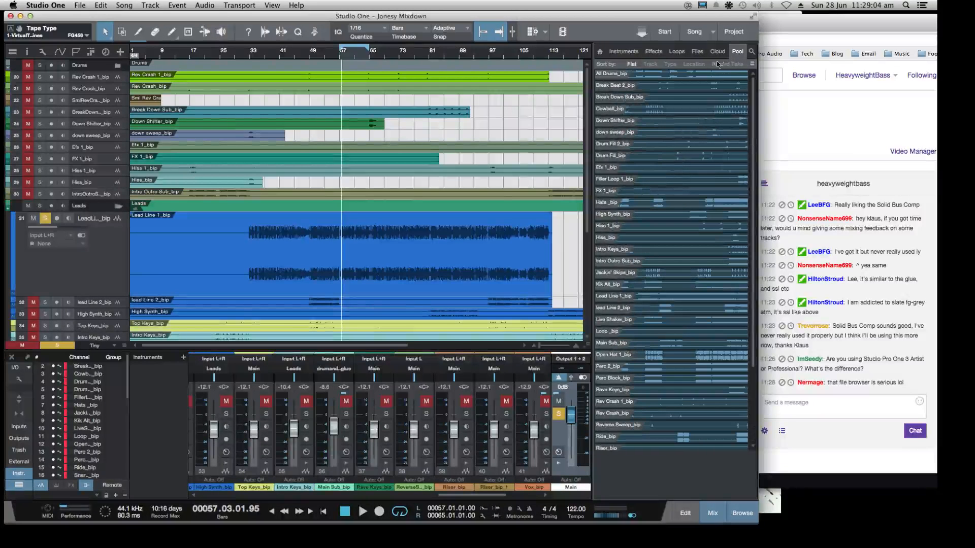
left_click(719, 52)
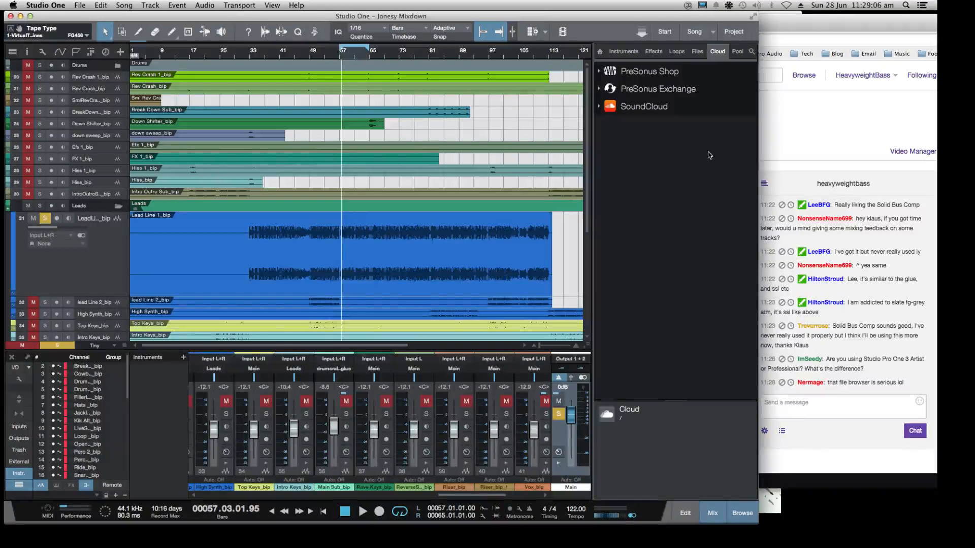
left_click(599, 74)
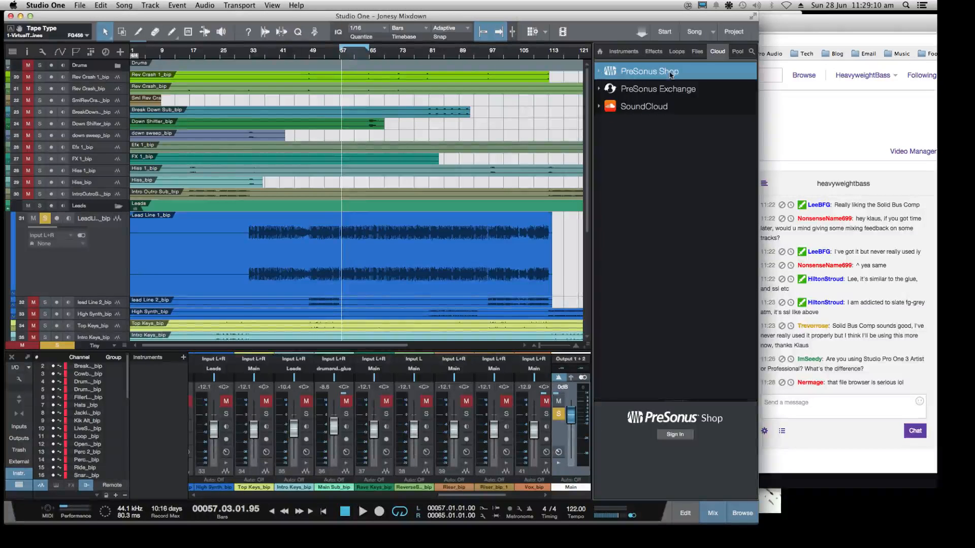
left_click(600, 109)
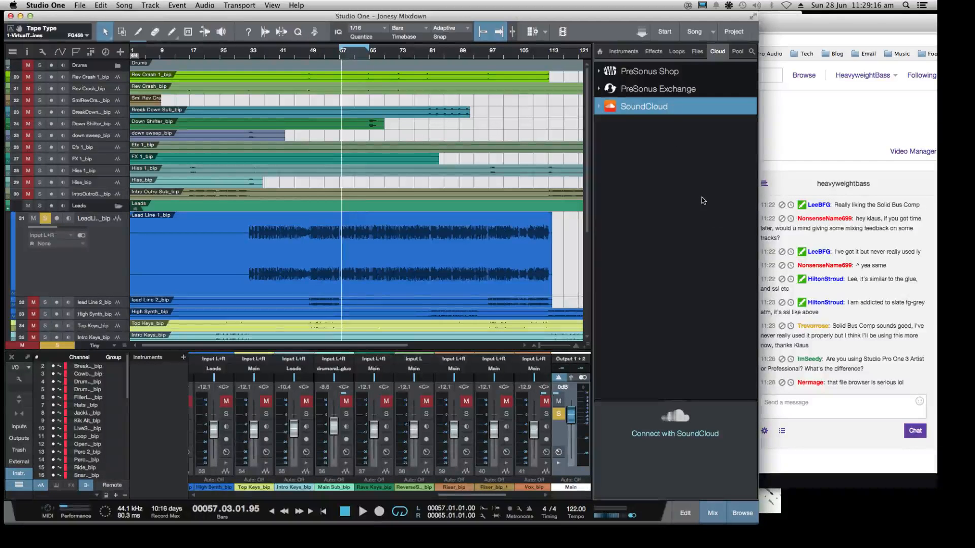
left_click(695, 52)
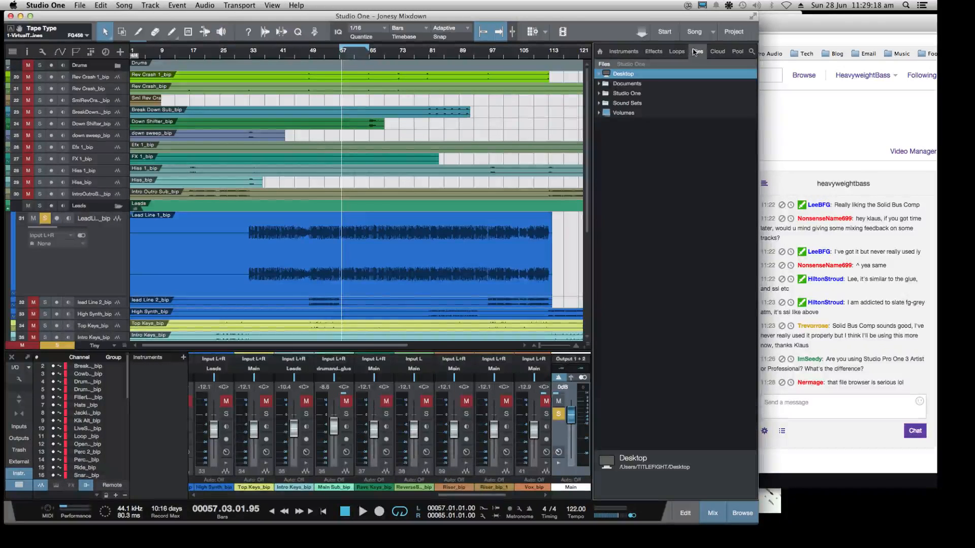
left_click(675, 53)
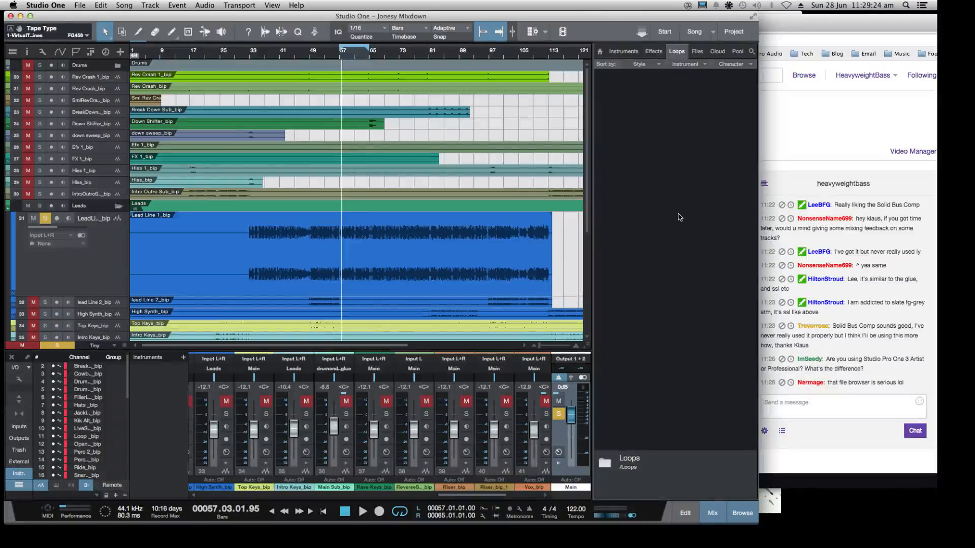
Examine the effects list by vendor, including the categories inside the FX Chains folder, and collapse that folder again
left_click(653, 51)
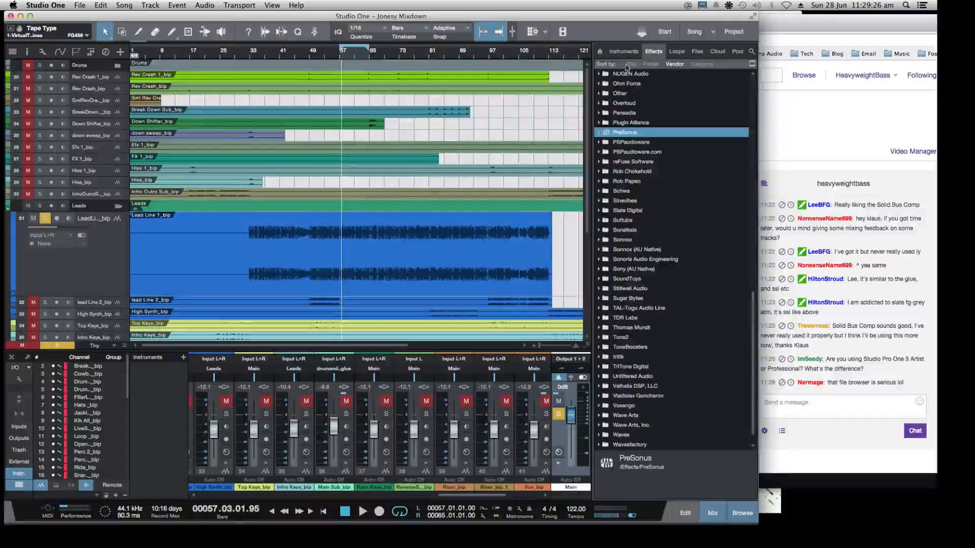
scroll(657, 169, "up", 15)
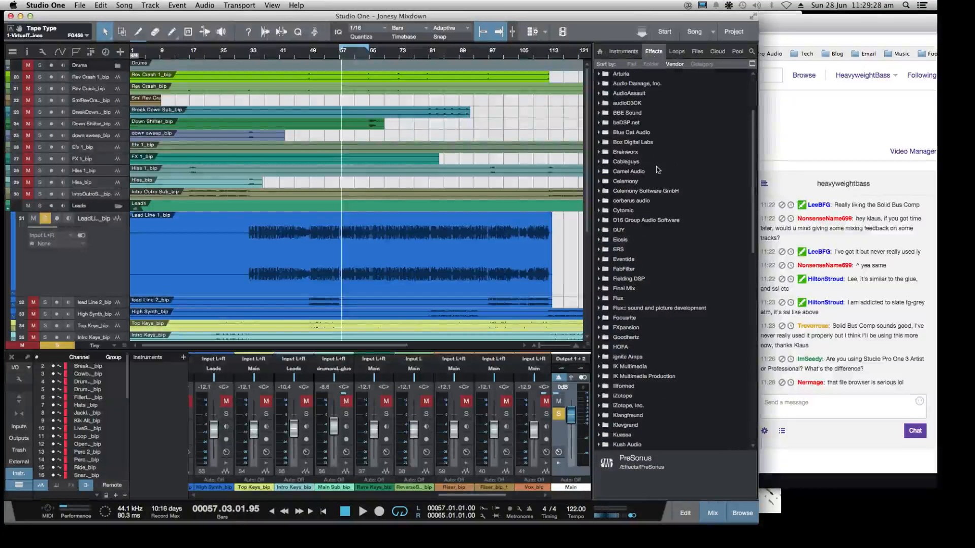
scroll(639, 188, "down", 15)
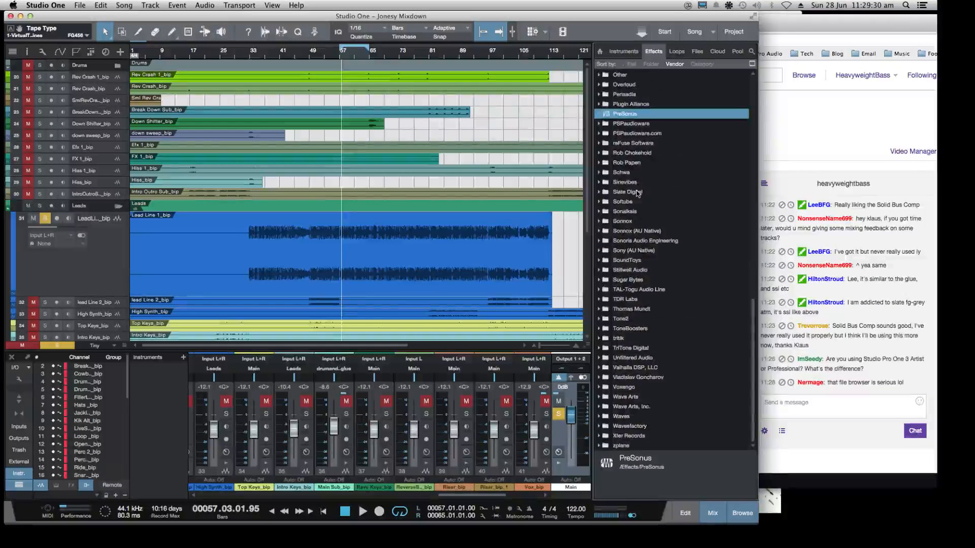
scroll(637, 193, "up", 20)
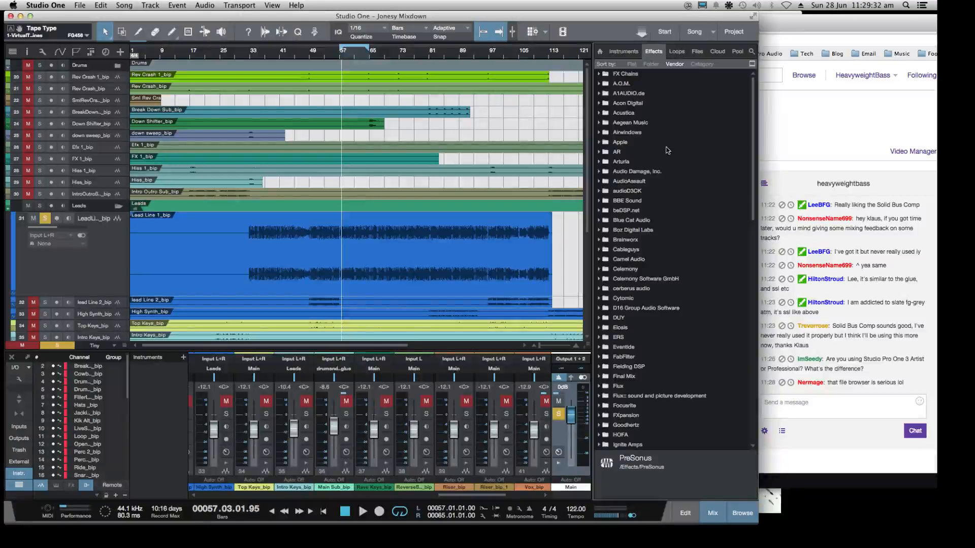
left_click(599, 75)
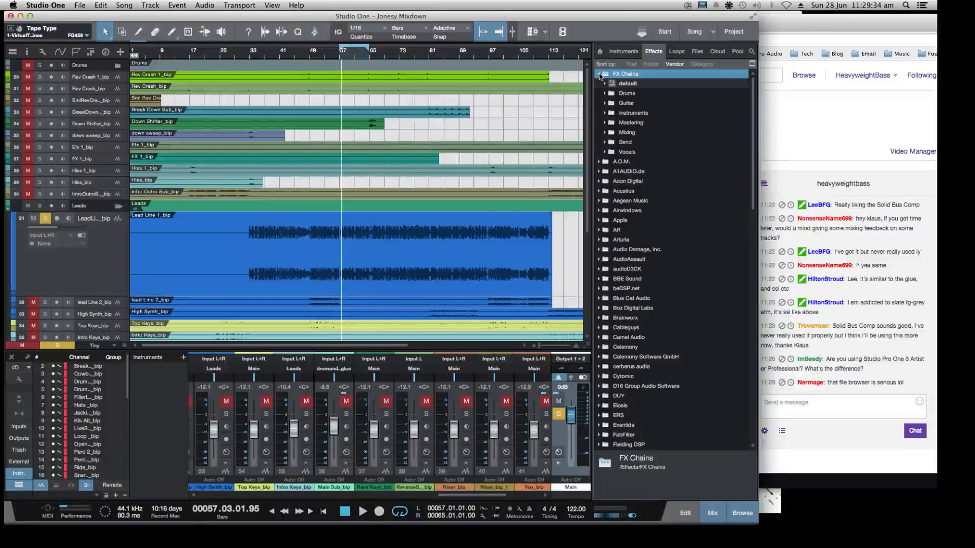
left_click(600, 75)
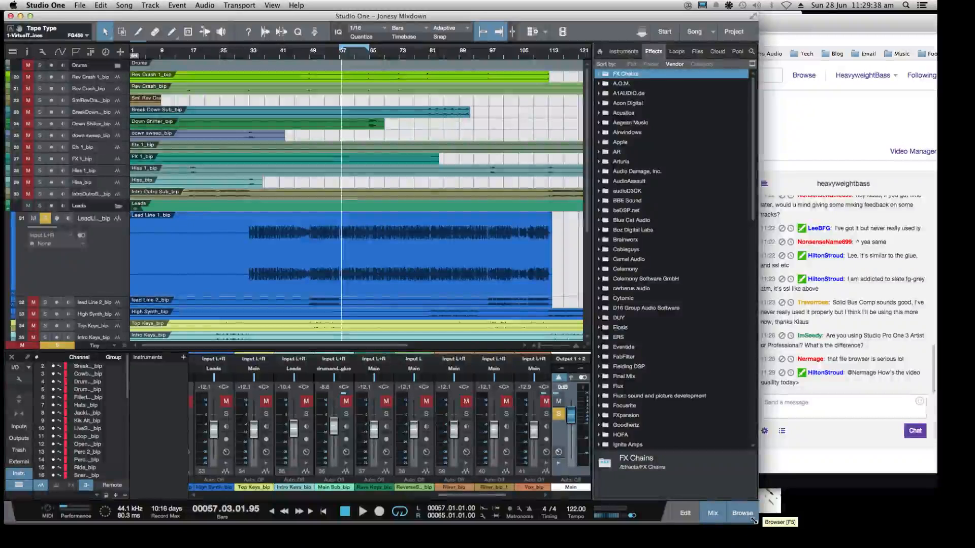
Widen the Studio One window and show Solid Bus Comp 3 in the drum and bass glue bus's channel editor
left_click_drag(755, 521, 847, 521)
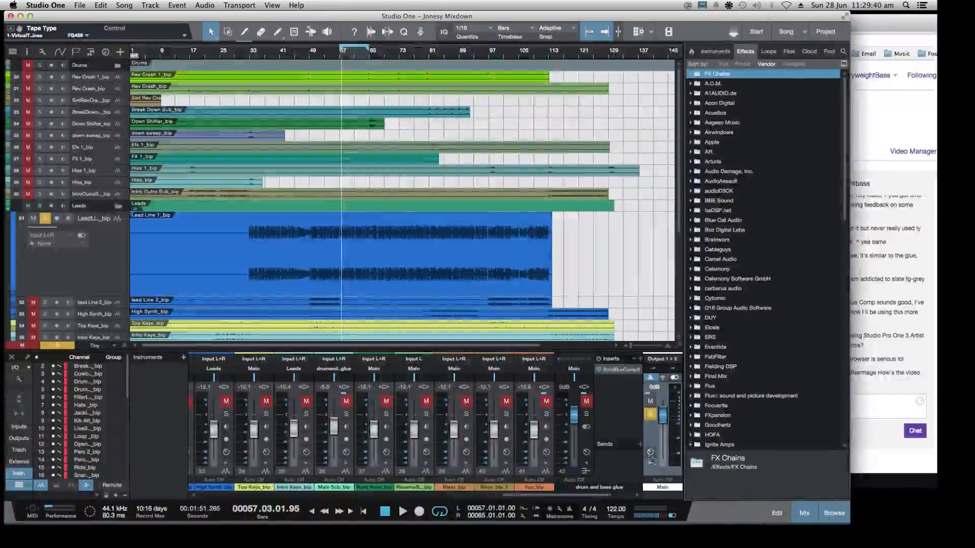
left_click(586, 452)
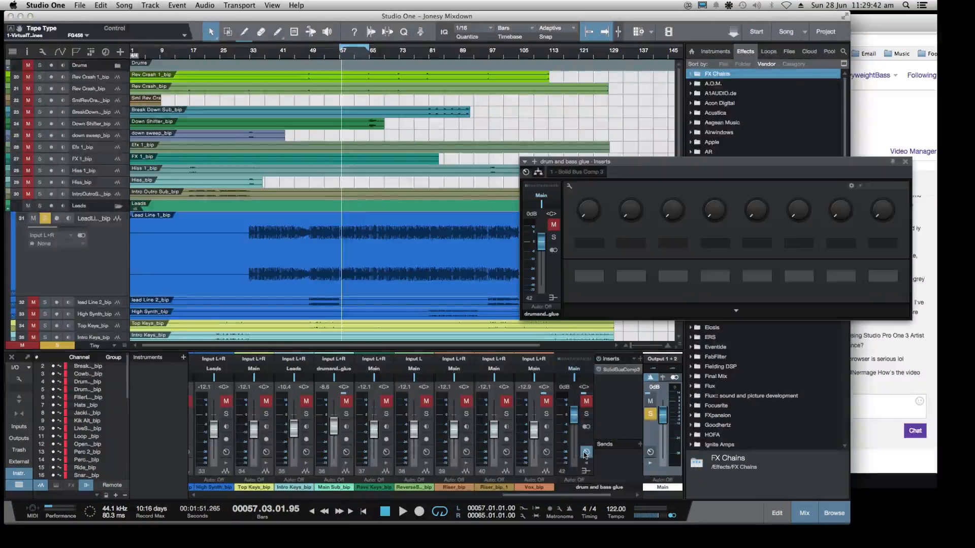
left_click_drag(665, 162, 456, 118)
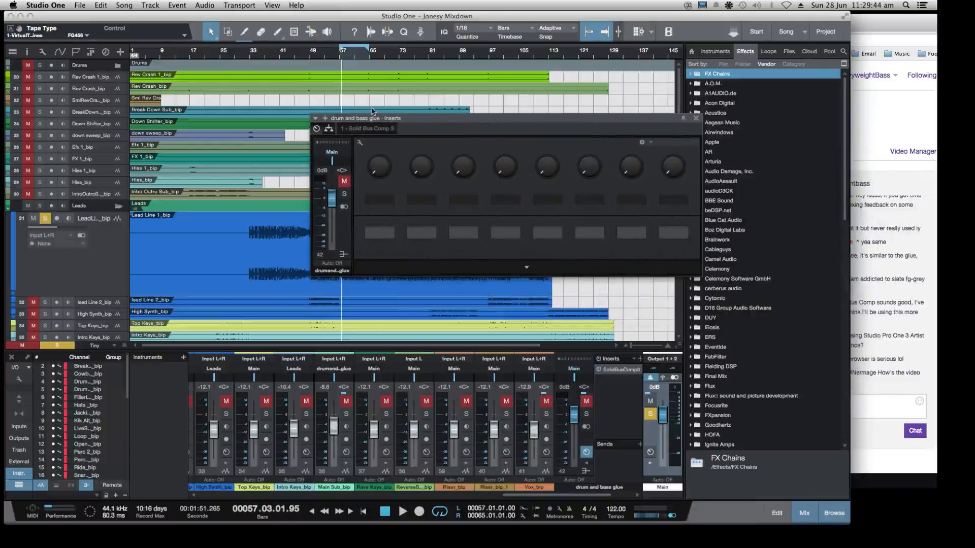
left_click(368, 128)
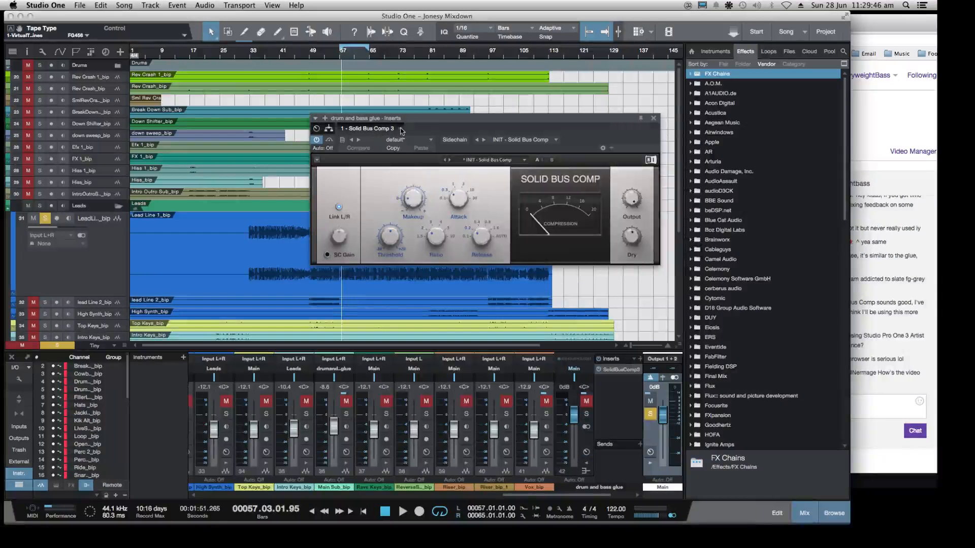
left_click(400, 130)
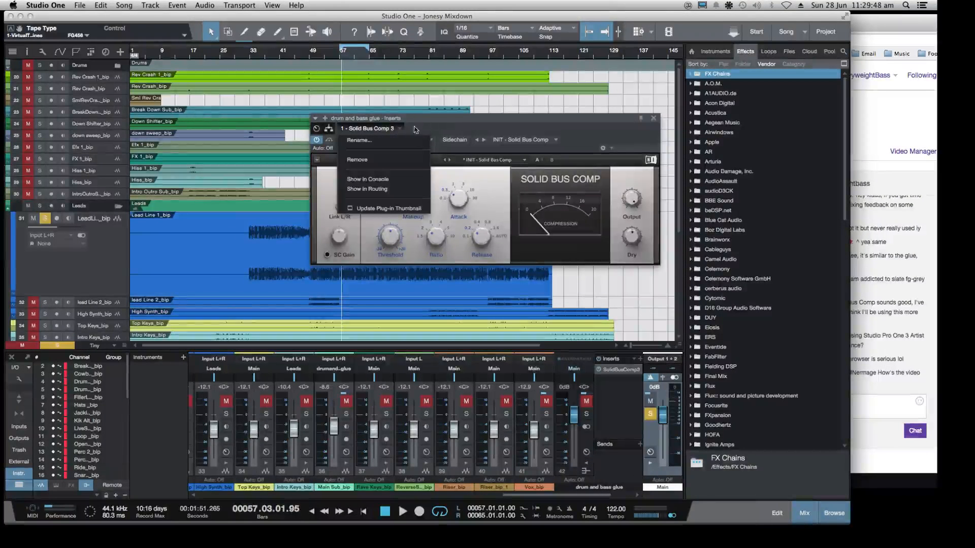
left_click(442, 127)
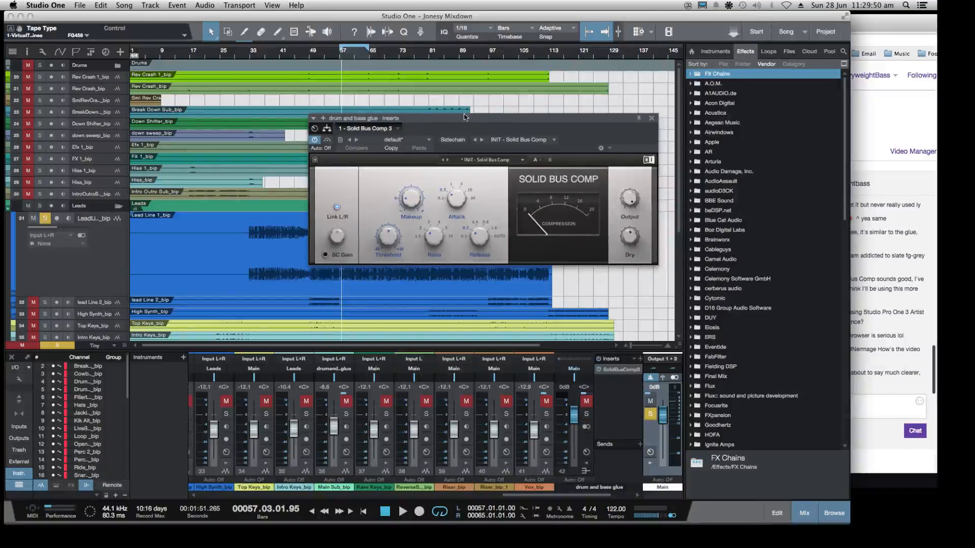
left_click_drag(452, 117, 431, 120)
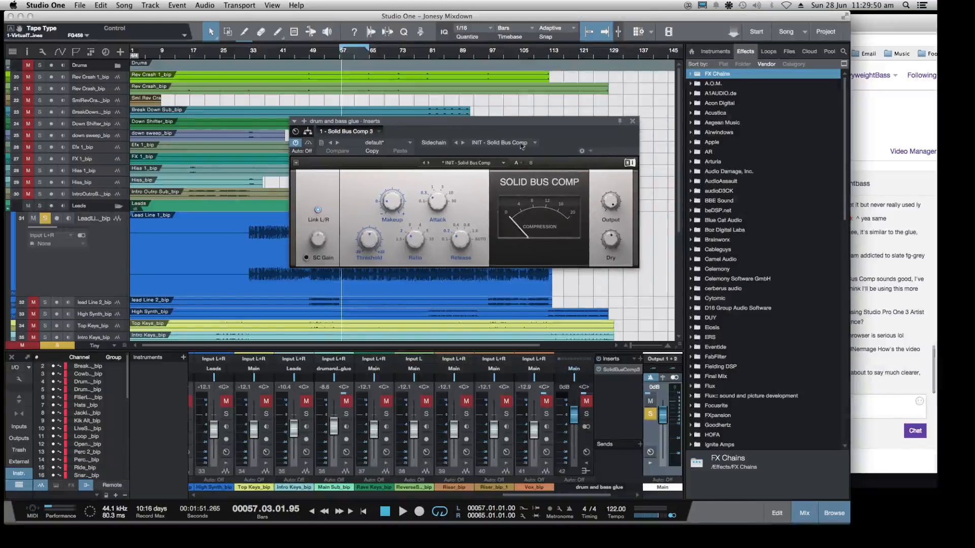
Show the routing view of the drum and bass glue inserts, and add DUY's DaD Valve after Solid Bus Comp 3
left_click(308, 131)
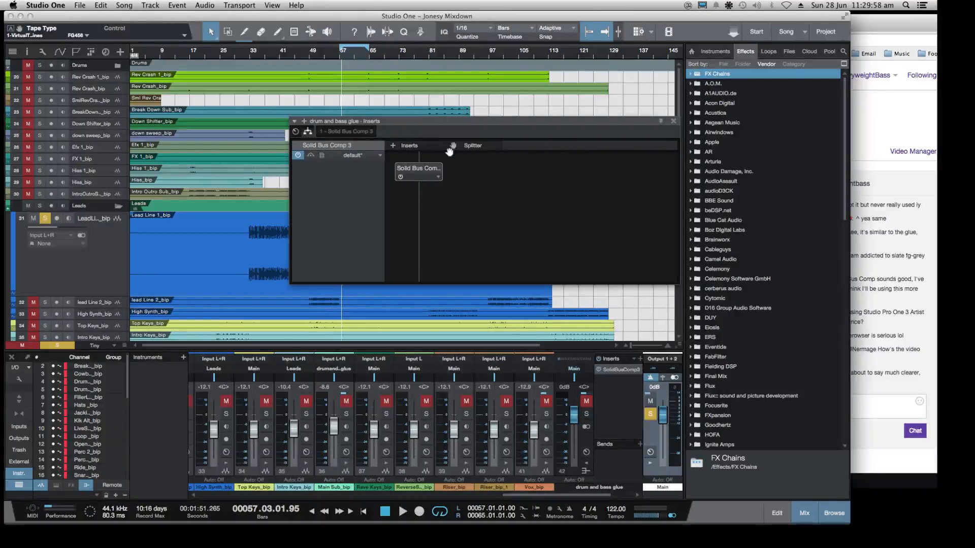
left_click(438, 177)
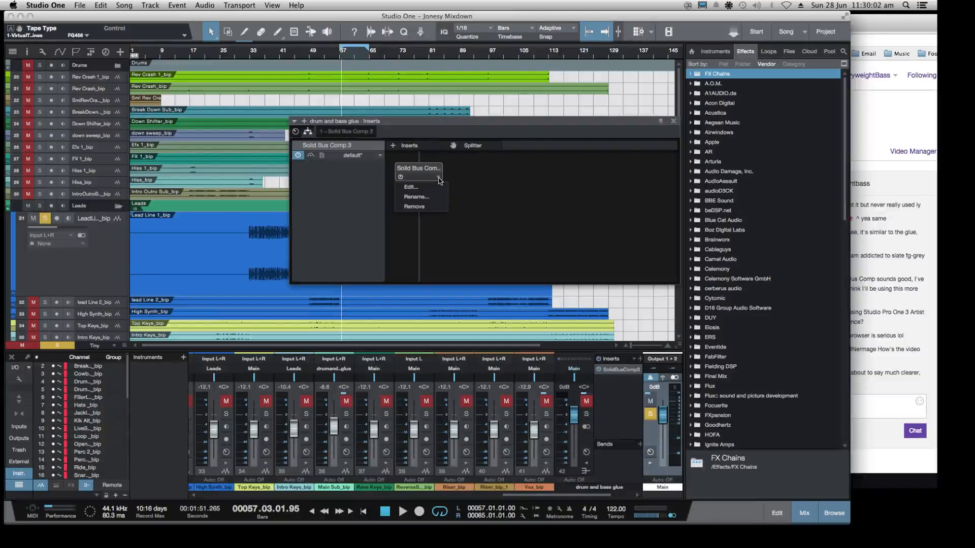
left_click(438, 179)
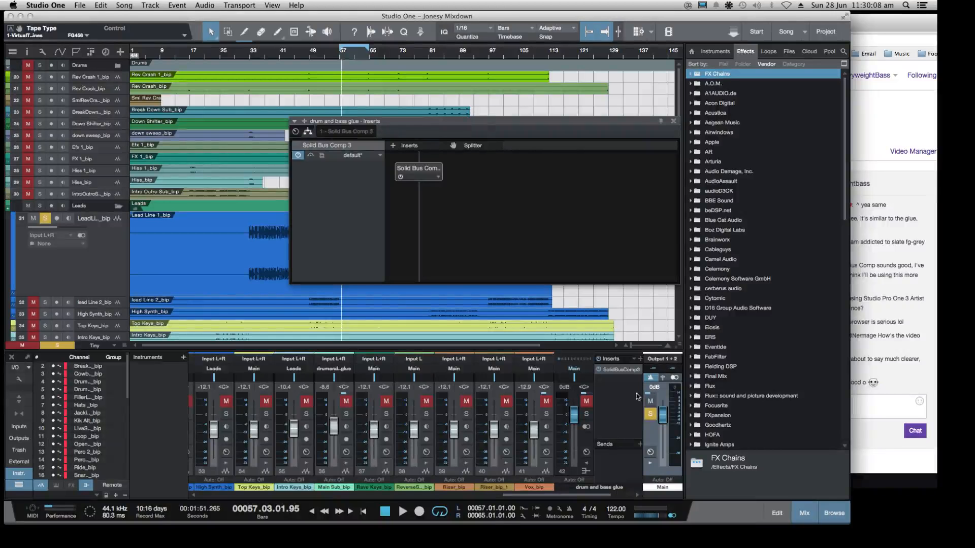
left_click(691, 319)
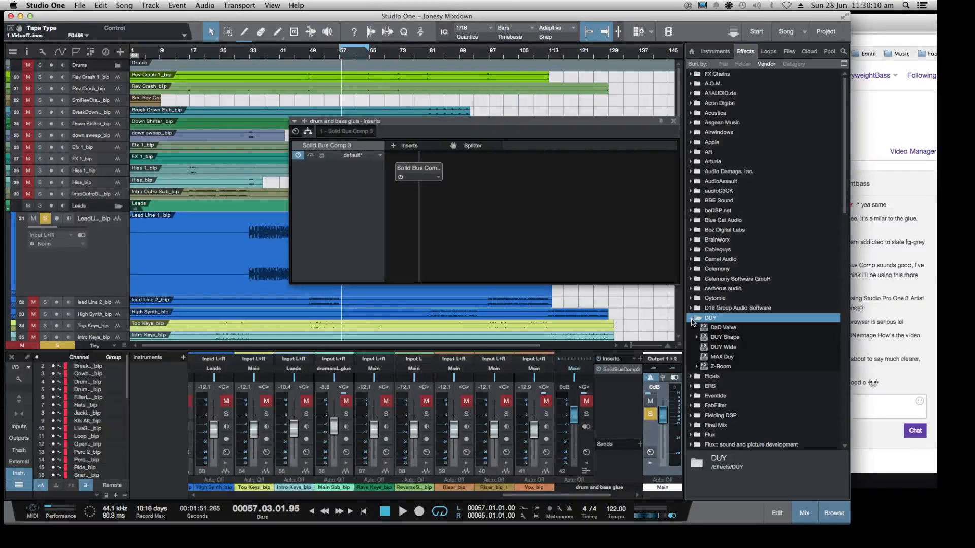
left_click_drag(721, 326, 625, 413)
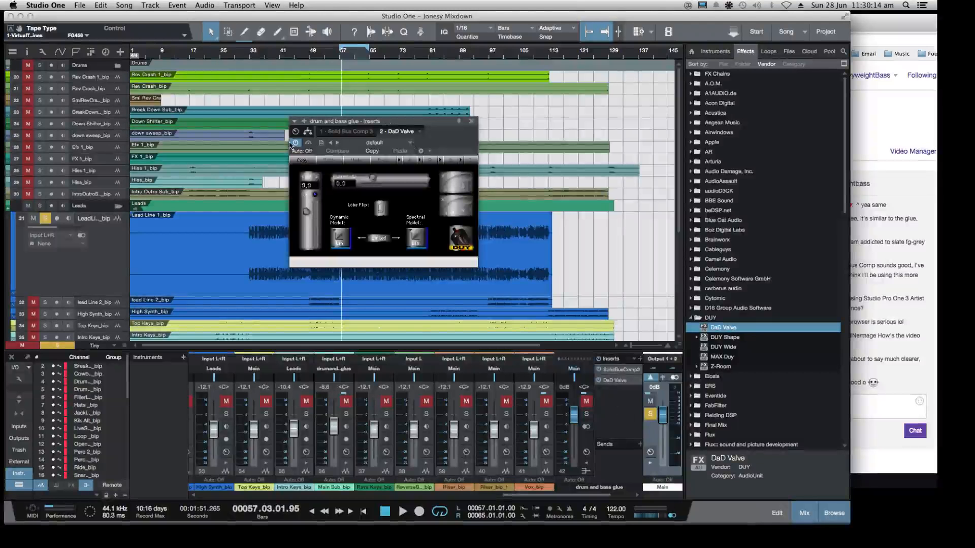
Insert a Splitter between Solid Bus Comp 3 and DaD Valve in the drum and bass glue routing view
left_click(308, 132)
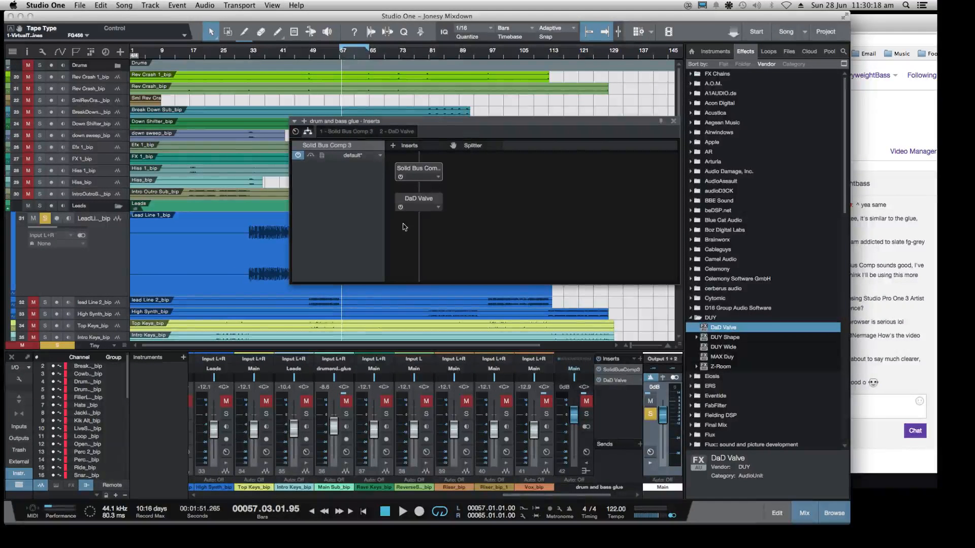
left_click(440, 210)
left_click(468, 160)
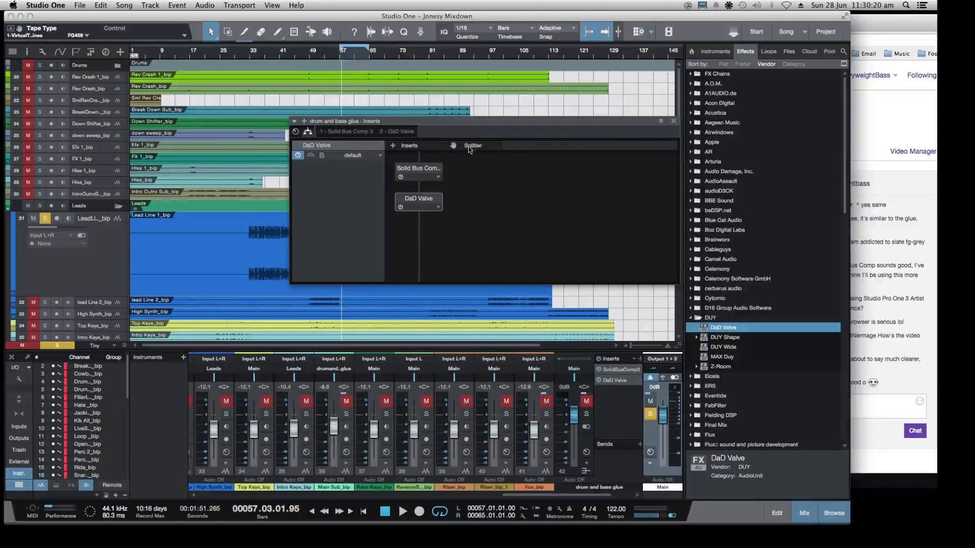
left_click(400, 183)
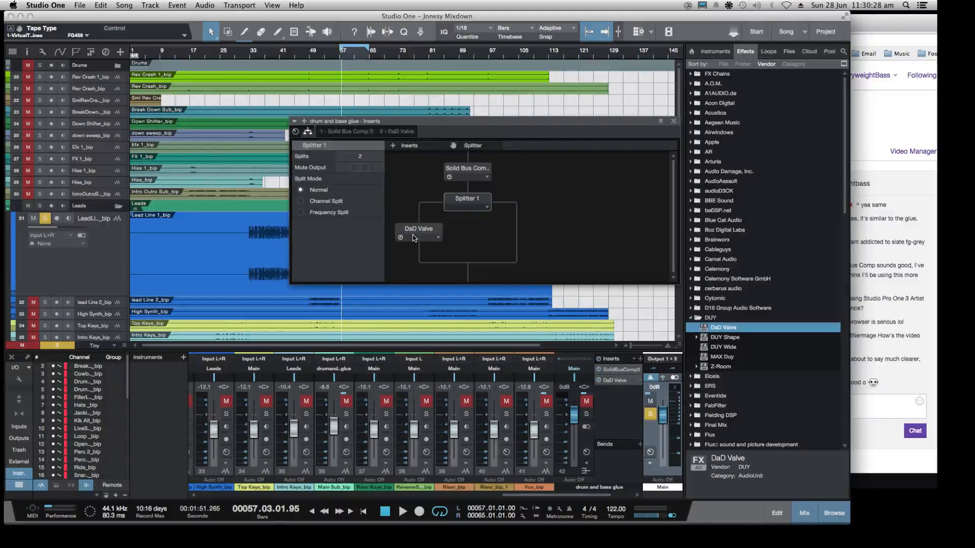
Add Cytomic's The Glue to the splitter's empty branch, and switch to the message field of the Twitch chat in Chrome
left_click(691, 299)
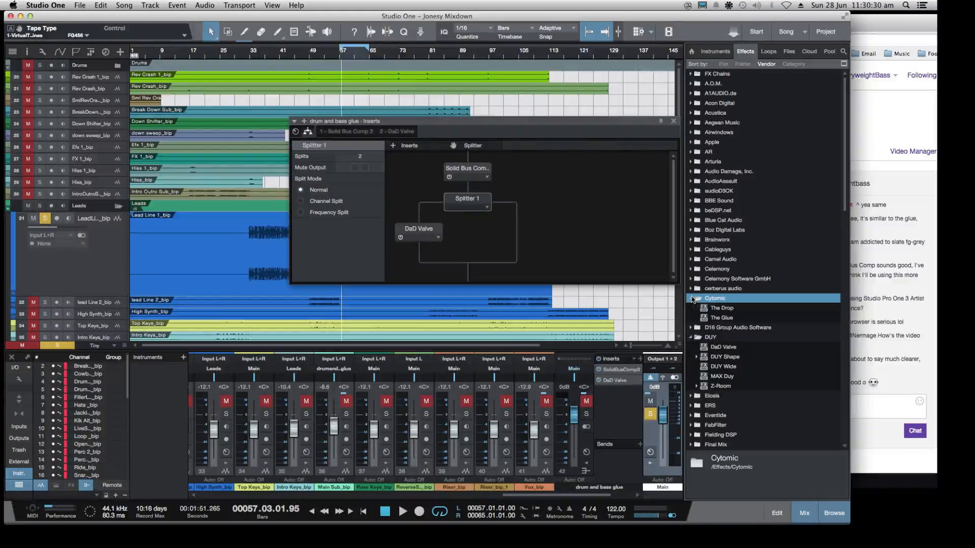
left_click_drag(721, 318, 516, 234)
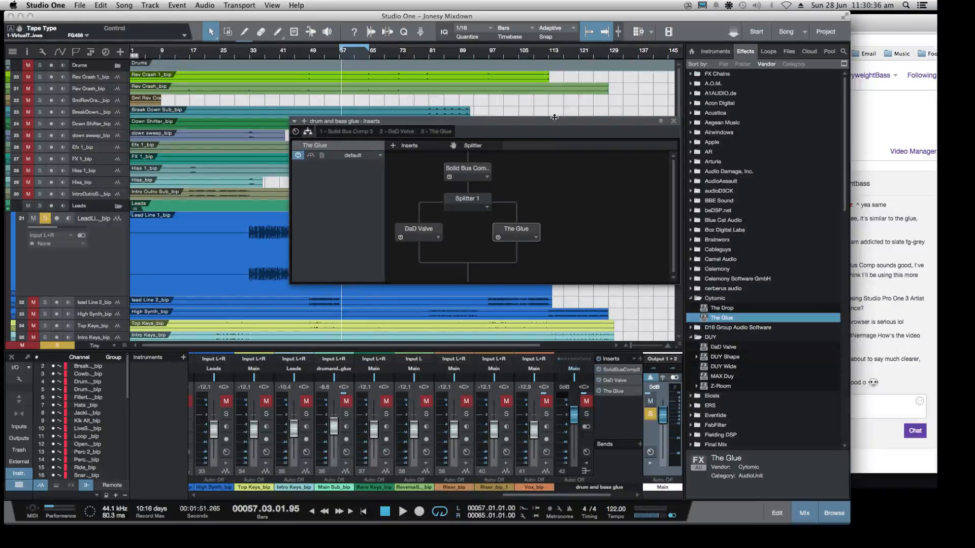
left_click_drag(554, 117, 474, 103)
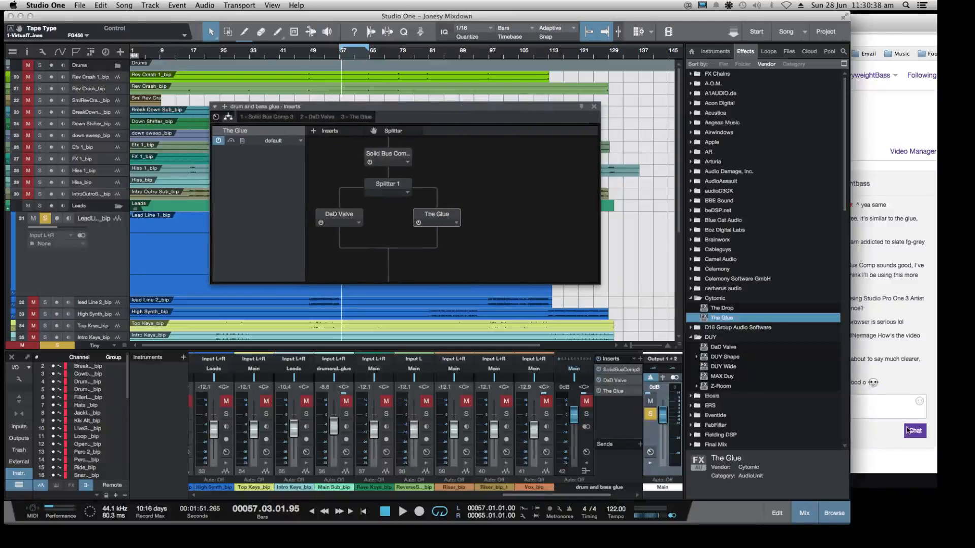
left_click(904, 387)
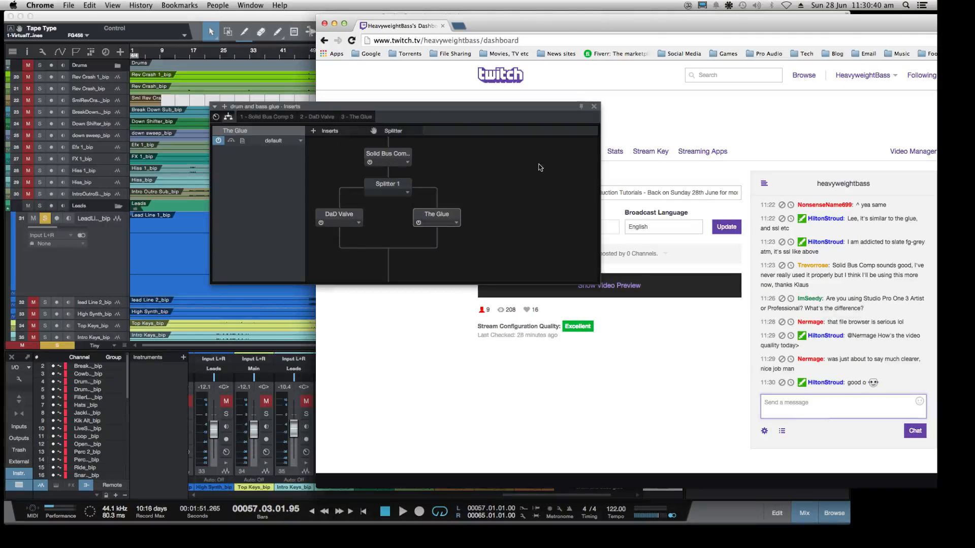
Return to Studio One and collapse the DUY and Cytomic vendor folders in the effects browser
left_click(291, 40)
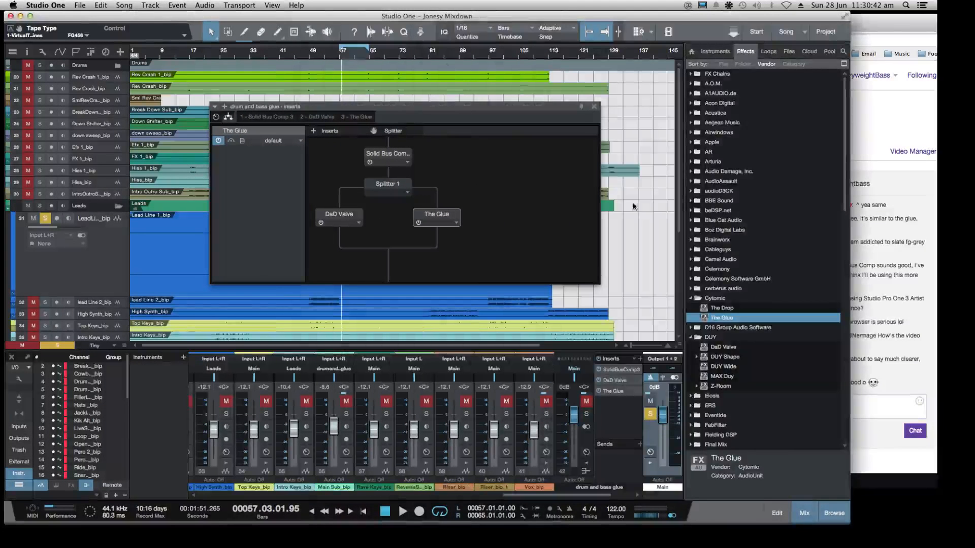
left_click(691, 337)
left_click(700, 300)
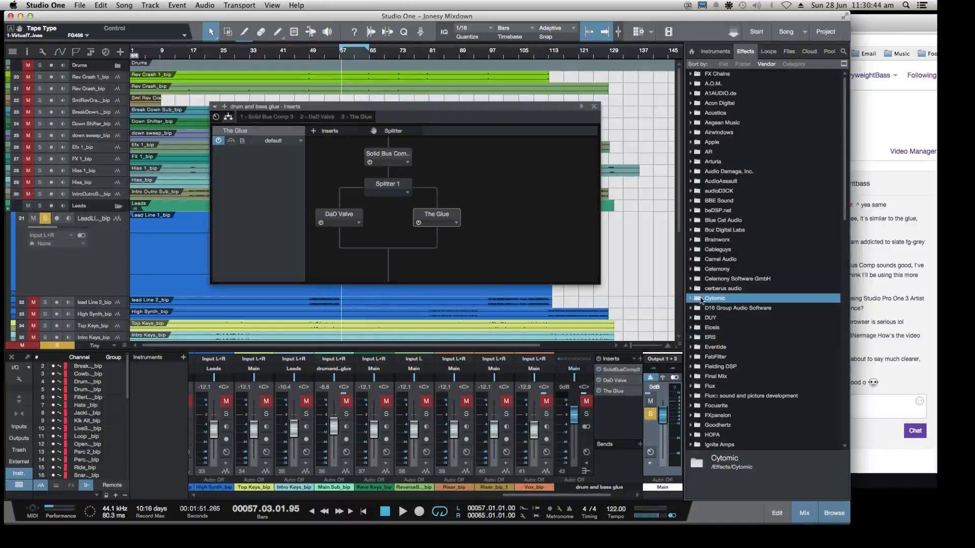
Add PreSonus's Pipeline Stereo after the splitter's merge point in the drum and bass glue routing view
scroll(720, 280, "down", 4)
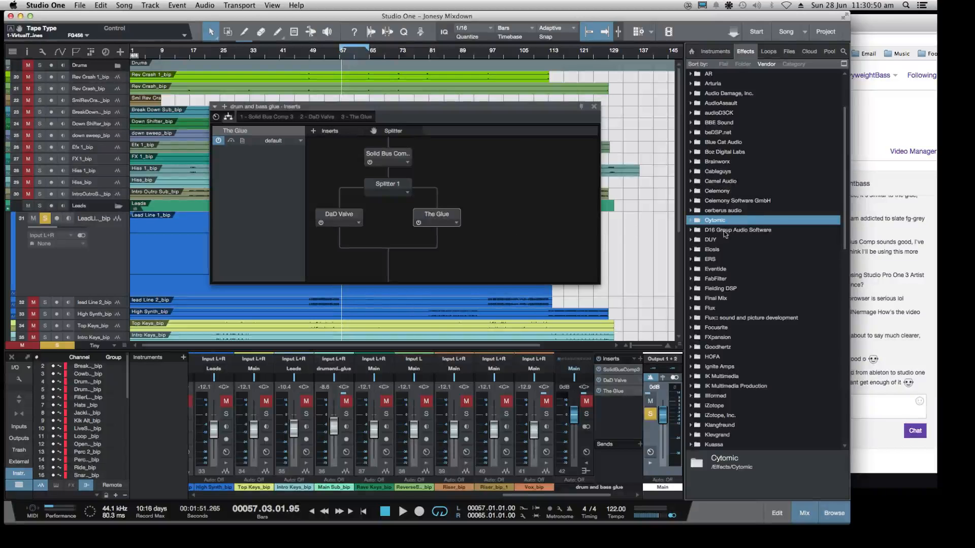
scroll(733, 232, "down", 10)
scroll(732, 233, "down", 5)
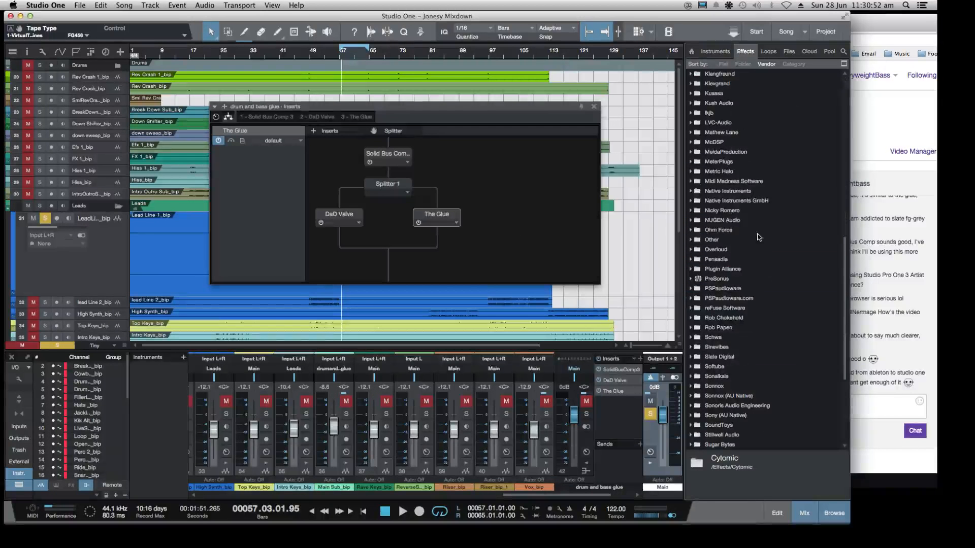
left_click(690, 278)
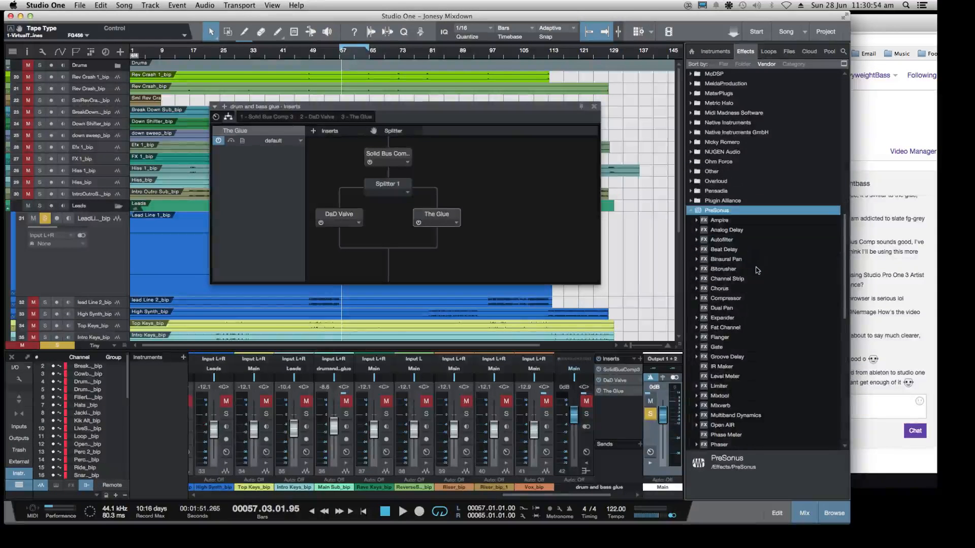
scroll(755, 271, "down", 6)
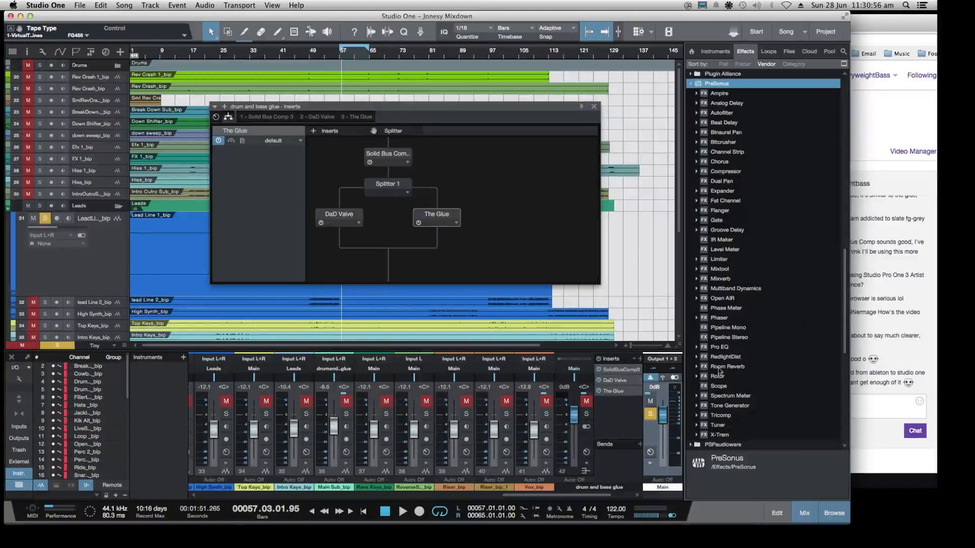
left_click_drag(711, 339, 391, 249)
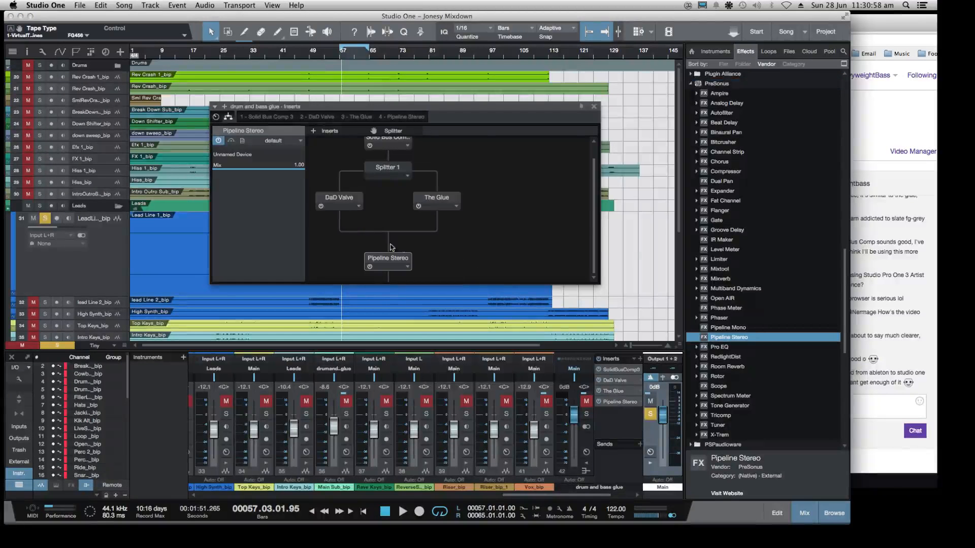
left_click(409, 267)
left_click(443, 258)
Remove The Glue and the Splitter from the drum and bass glue routing view
scroll(556, 221, "up", 1)
left_click(457, 224)
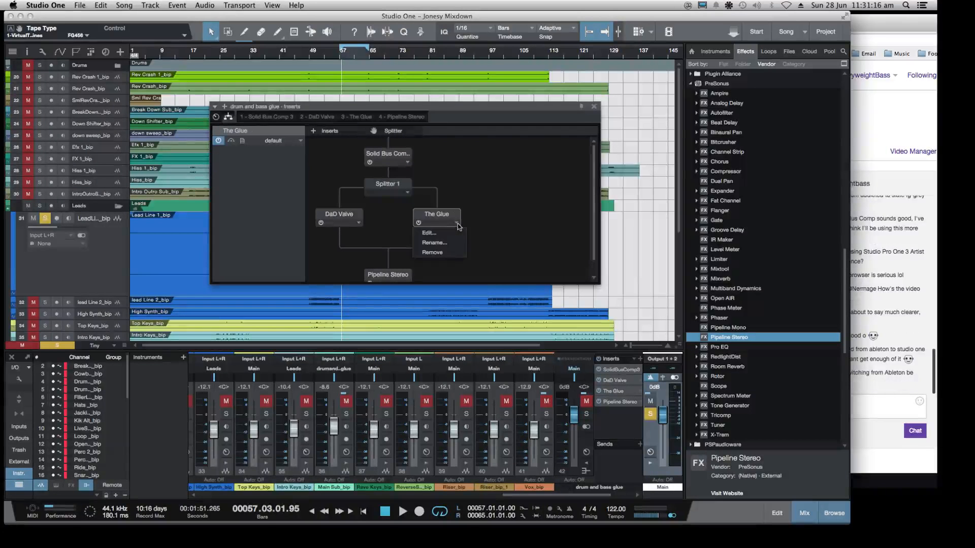
left_click(441, 253)
scroll(437, 224, "down", 1)
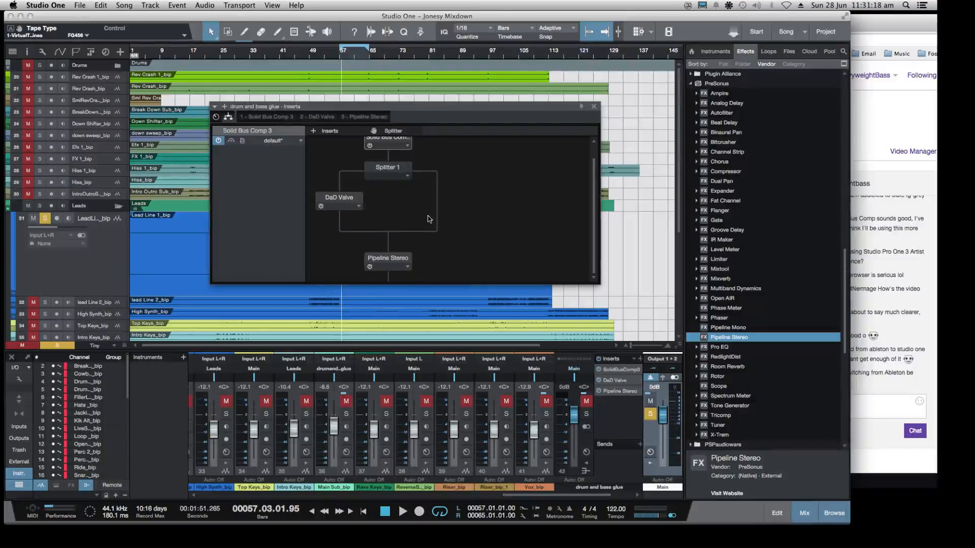
left_click(408, 176)
left_click(399, 185)
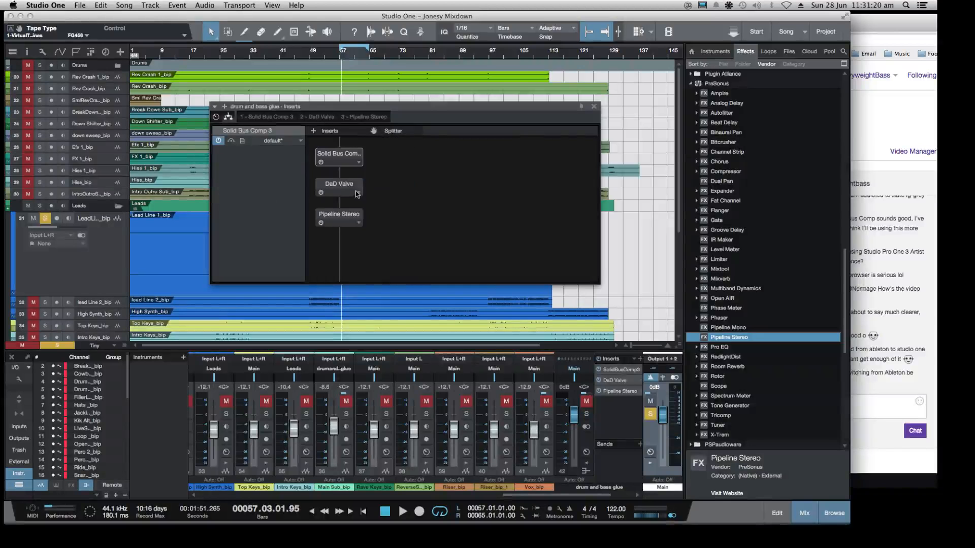
Remove DaD Valve and Pipeline Stereo from the drum and bass glue inserts, keeping only Solid Bus Comp 3
left_click(357, 196)
left_click(359, 195)
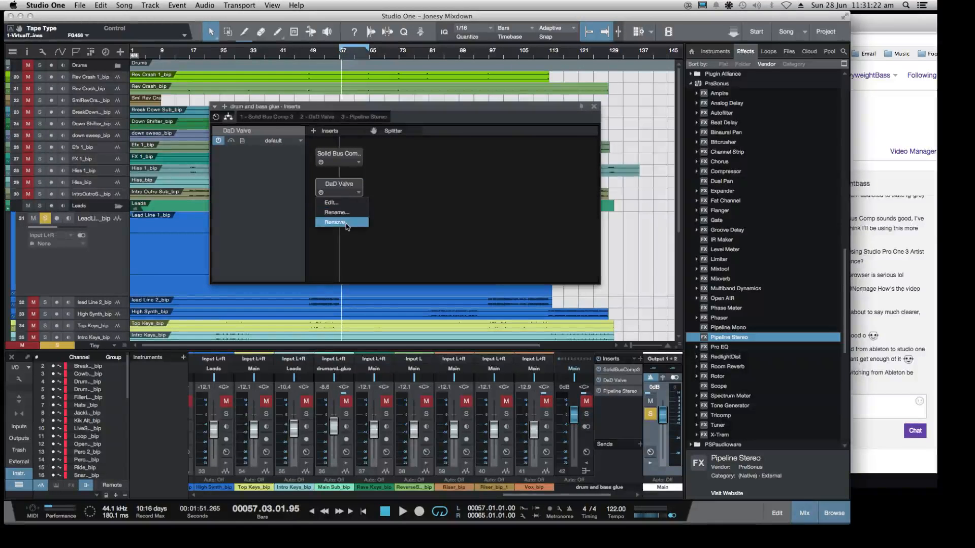
left_click(335, 222)
left_click(358, 193)
left_click(351, 224)
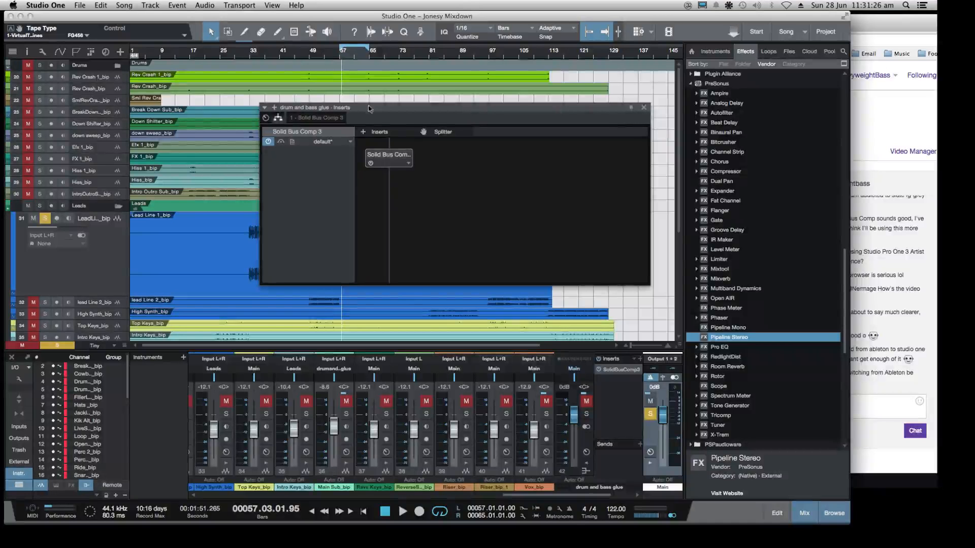
Close the drum and bass glue inserts window and collapse the PreSonus folder in the effects browser
left_click(266, 118)
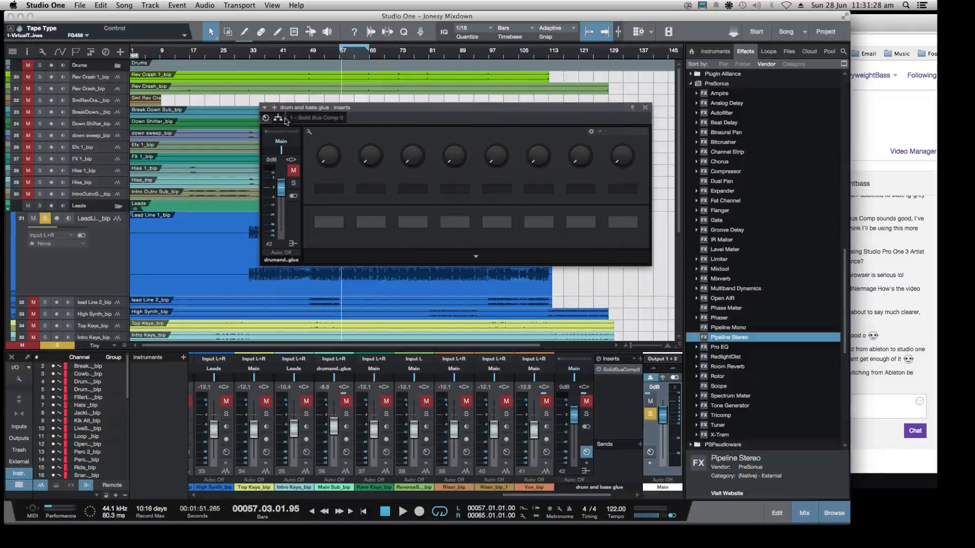
left_click(646, 108)
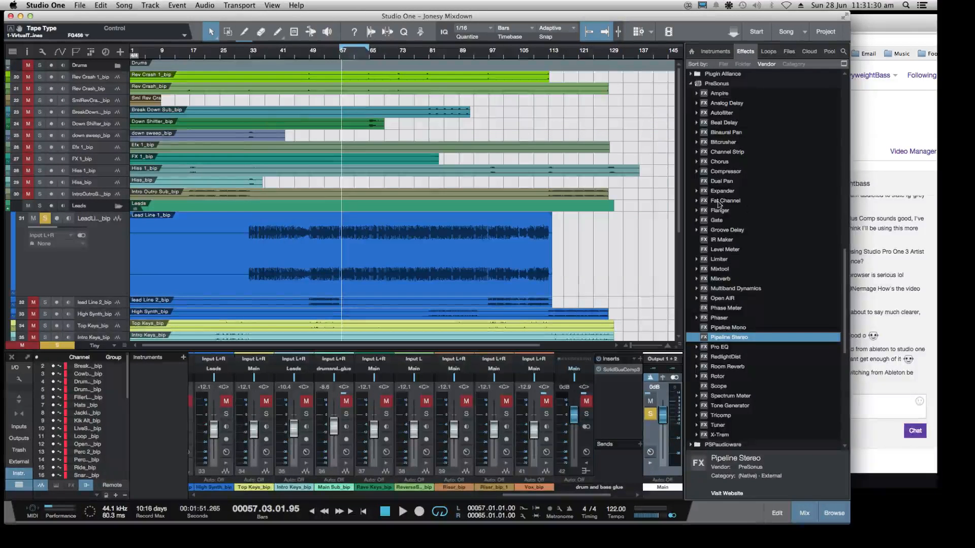
scroll(736, 254, "up", 8)
left_click(690, 310)
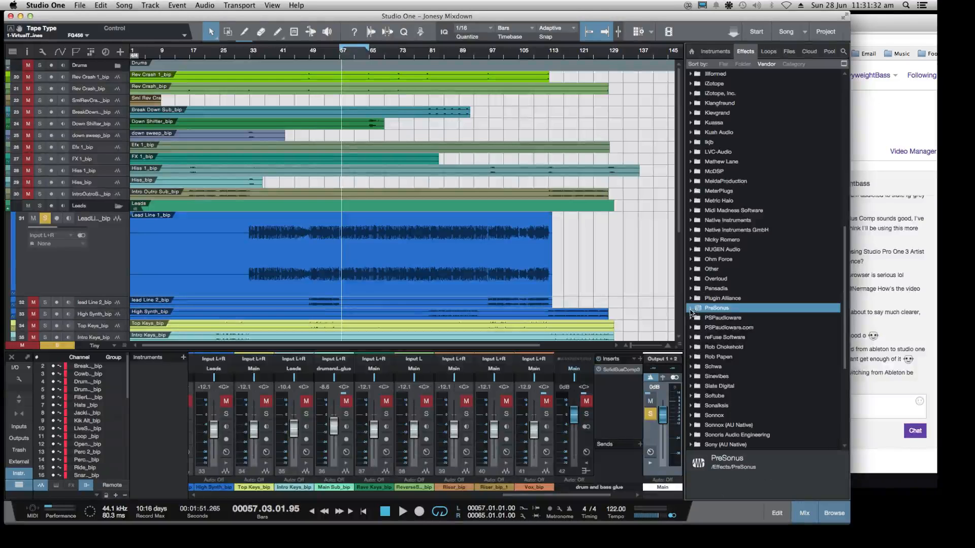
scroll(730, 264, "up", 10)
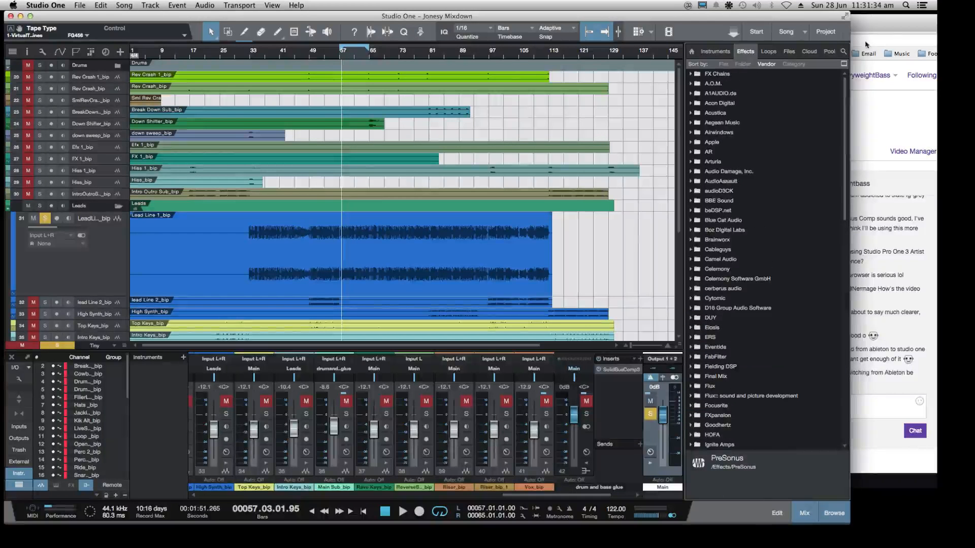
Check the Twitch chat in Chrome, and return to Studio One by selecting the Lead Line 1 track
left_click(869, 19)
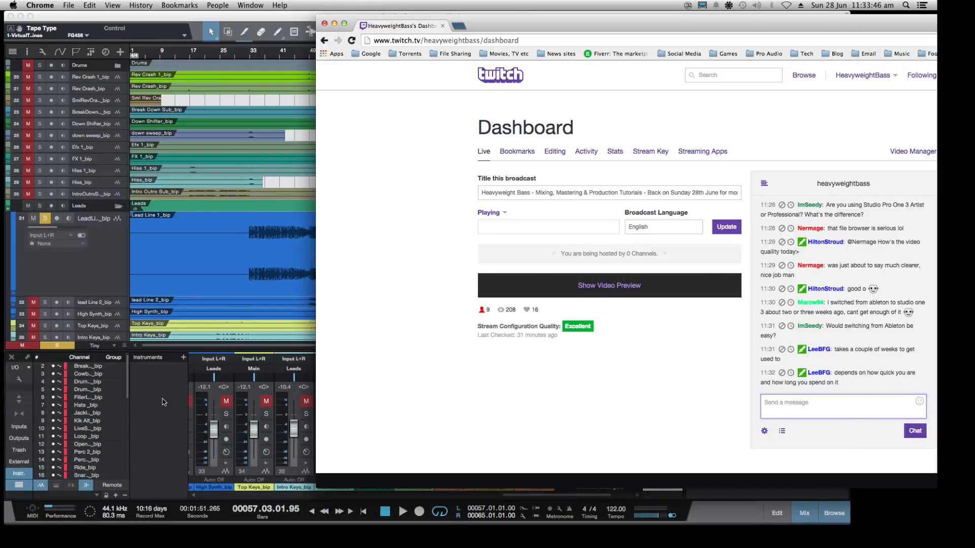
left_click(74, 283)
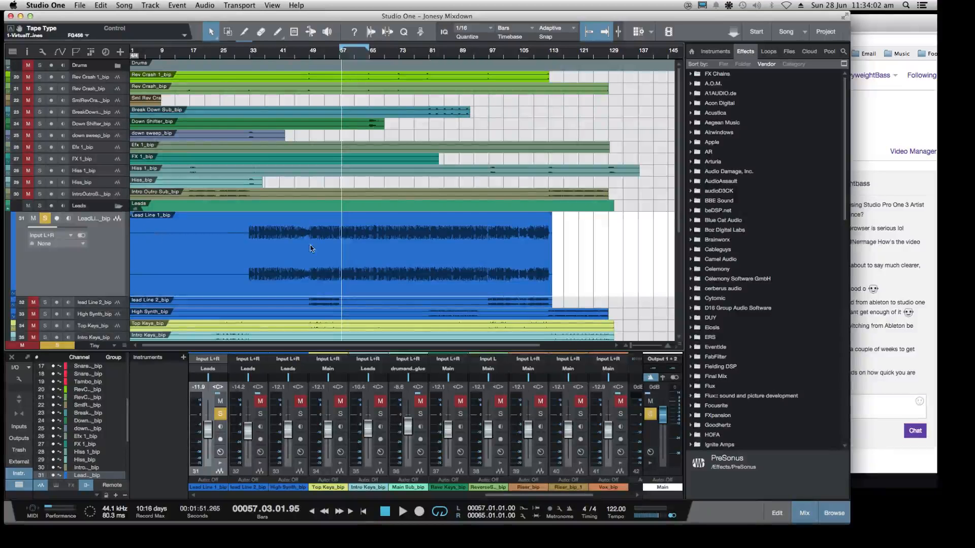
Show and hide the arrangement's track list, and look through the available view options
left_click(14, 51)
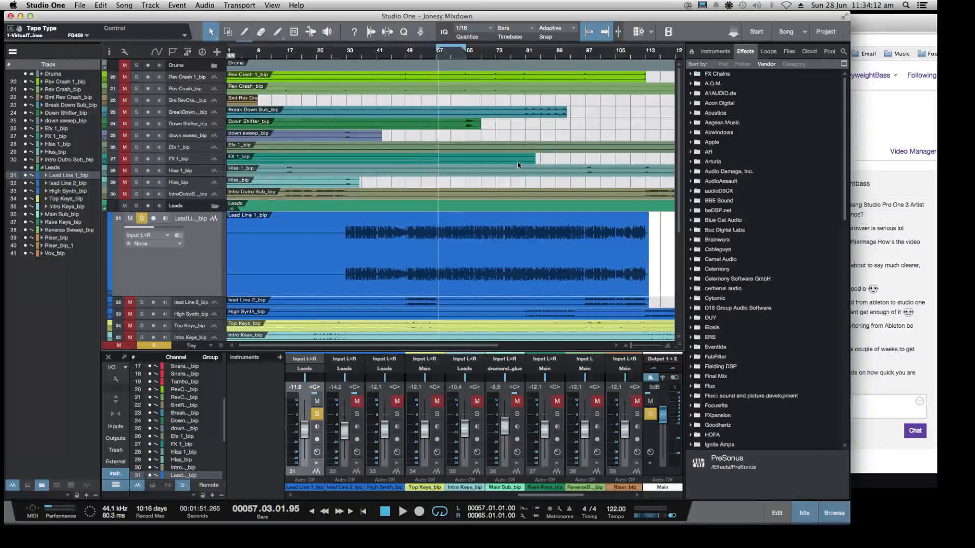
left_click(13, 51)
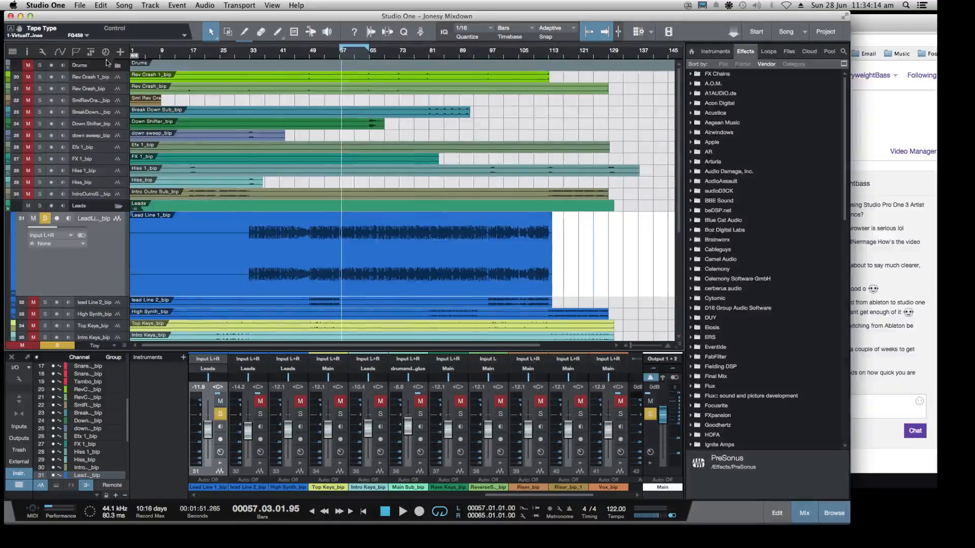
left_click(272, 6)
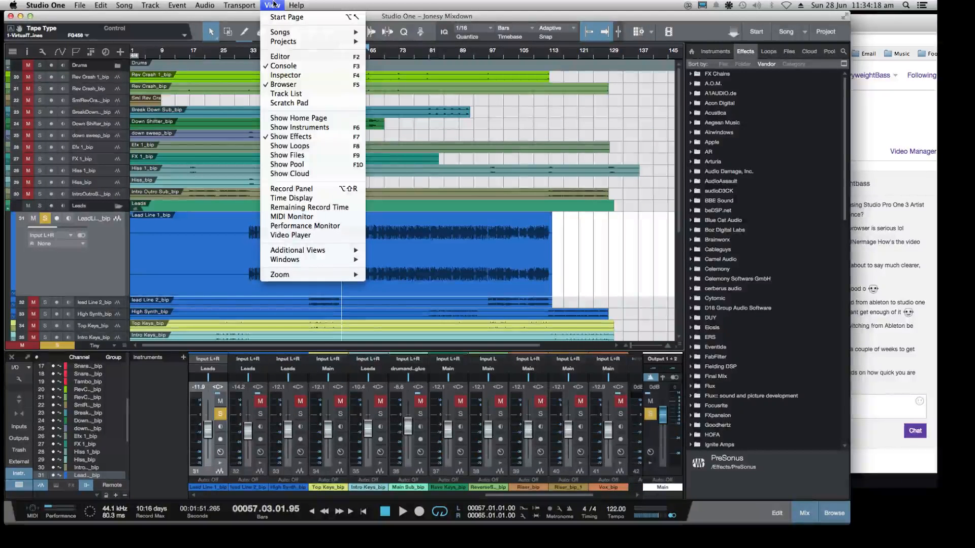
left_click(273, 4)
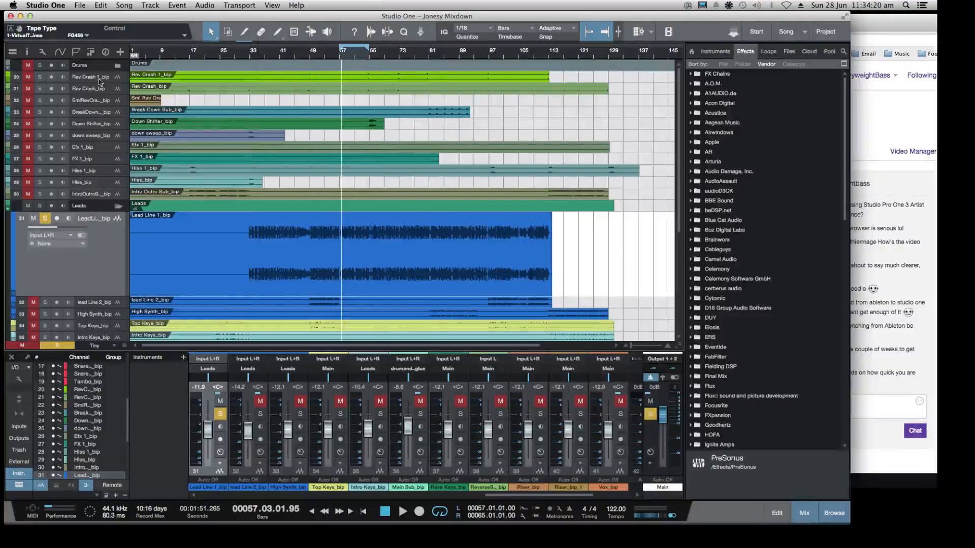
left_click(12, 51)
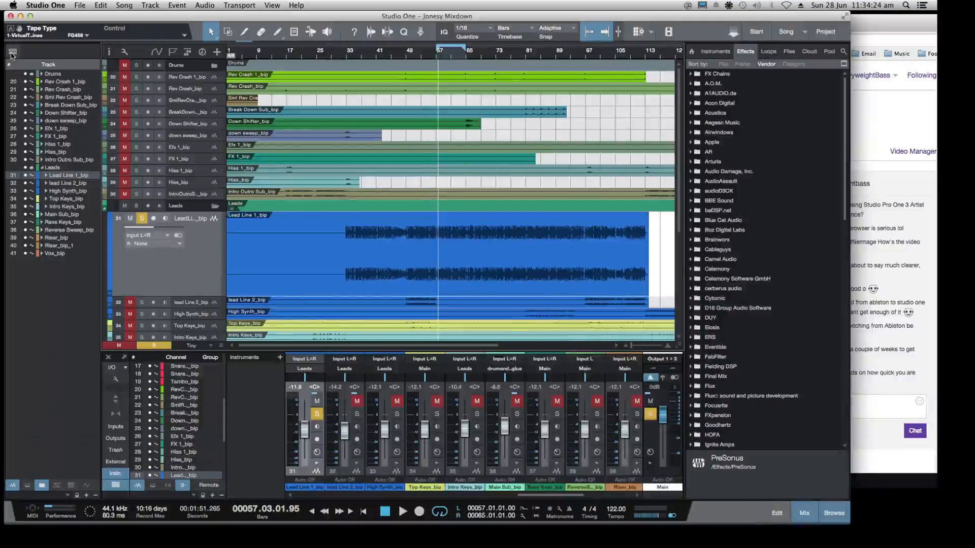
left_click(11, 53)
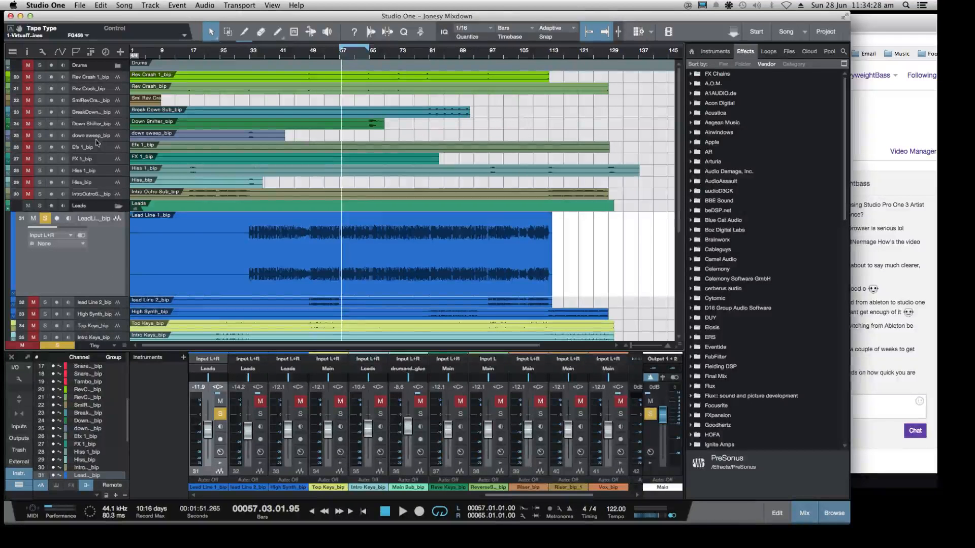
Widen the Studio One window and bring the Leads and Drums bus channels into view in the console
left_click_drag(250, 17, 253, 17)
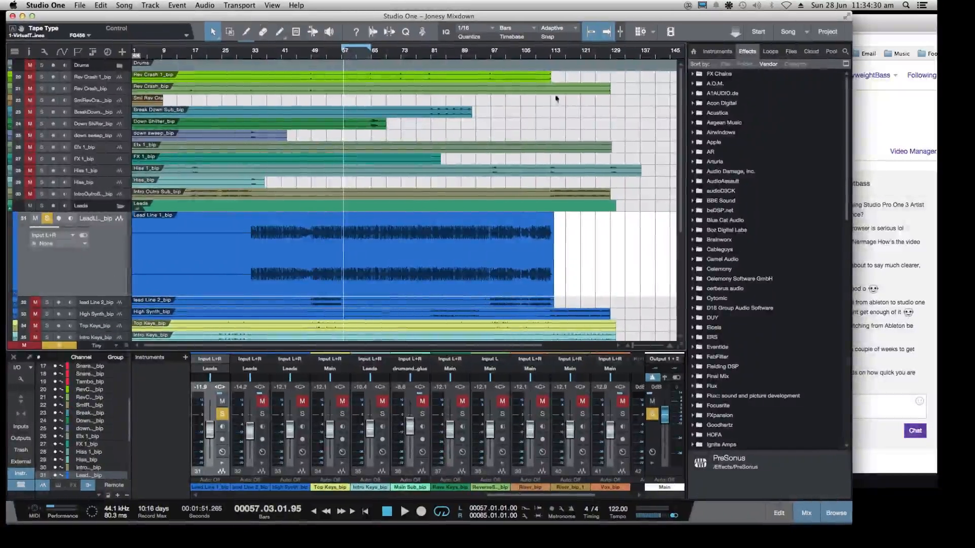
left_click_drag(853, 521, 897, 525)
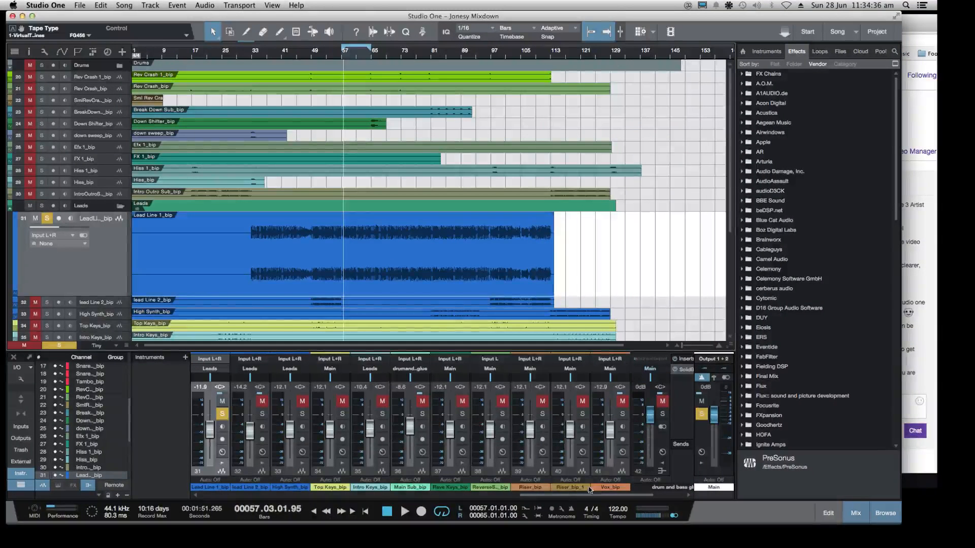
left_click_drag(599, 495, 659, 504)
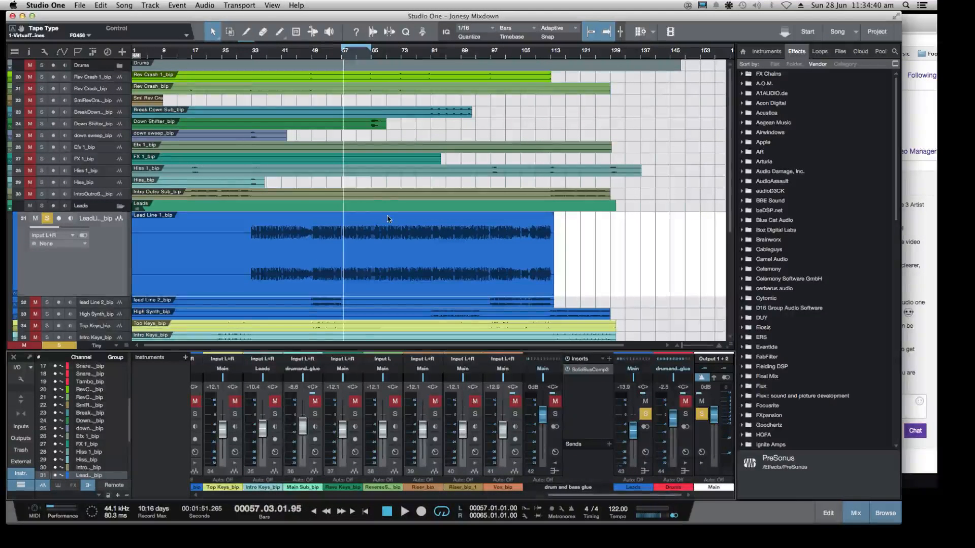
Clear the solos on the Vox track and the Leads bus, and start playback of the mix
scroll(388, 219, "down", 6)
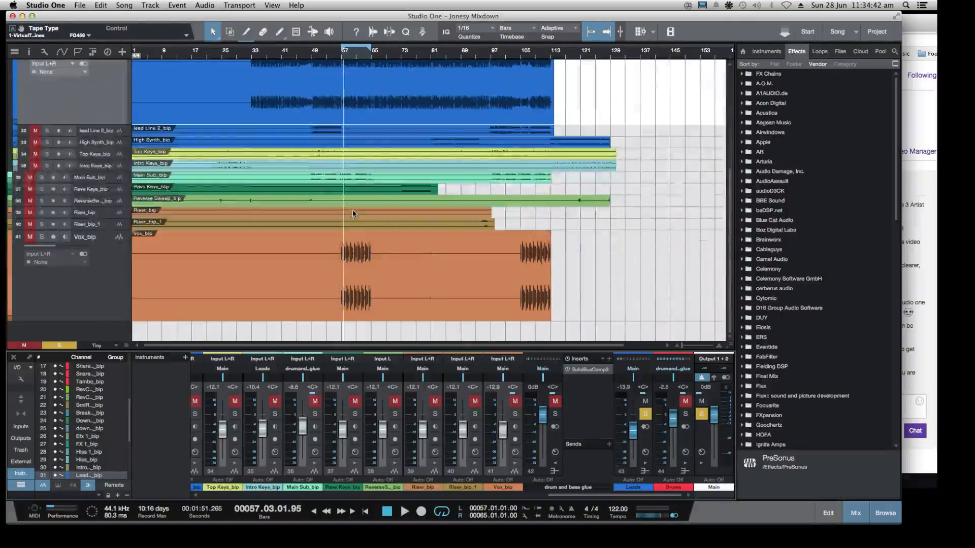
left_click(39, 239)
left_click(39, 239)
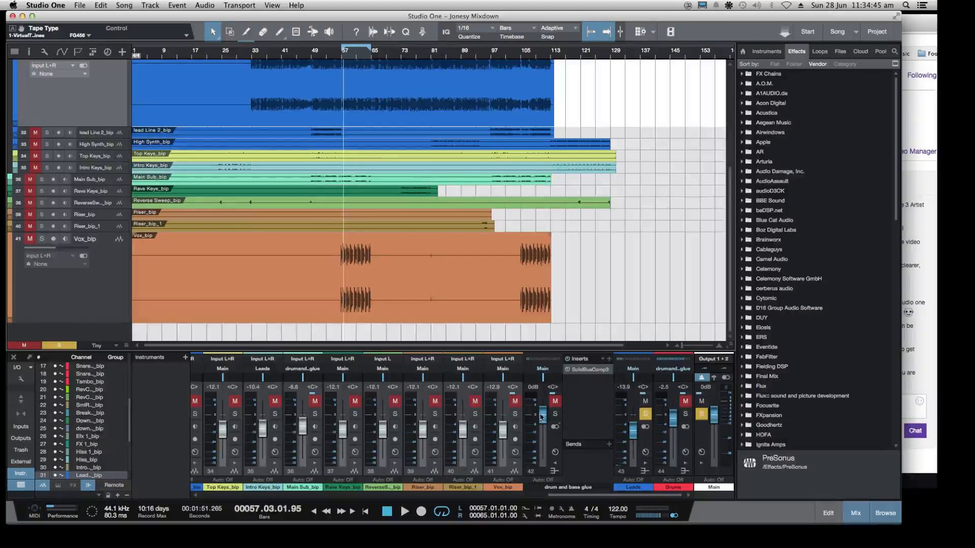
left_click(643, 414)
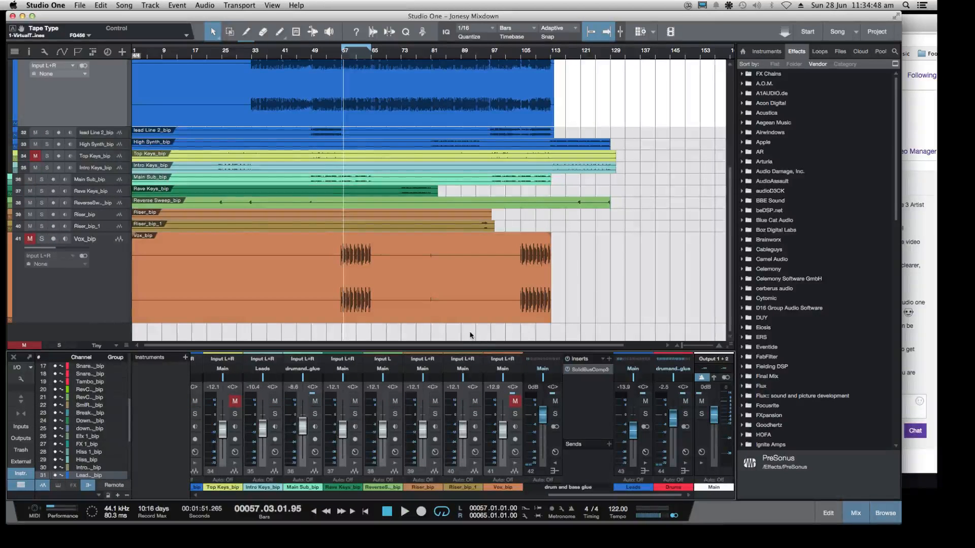
key("space")
Raise the Leads bus volume to -8.4 dB during playback, and extend the loop range's end to bar 129
scroll(178, 285, "up", 4)
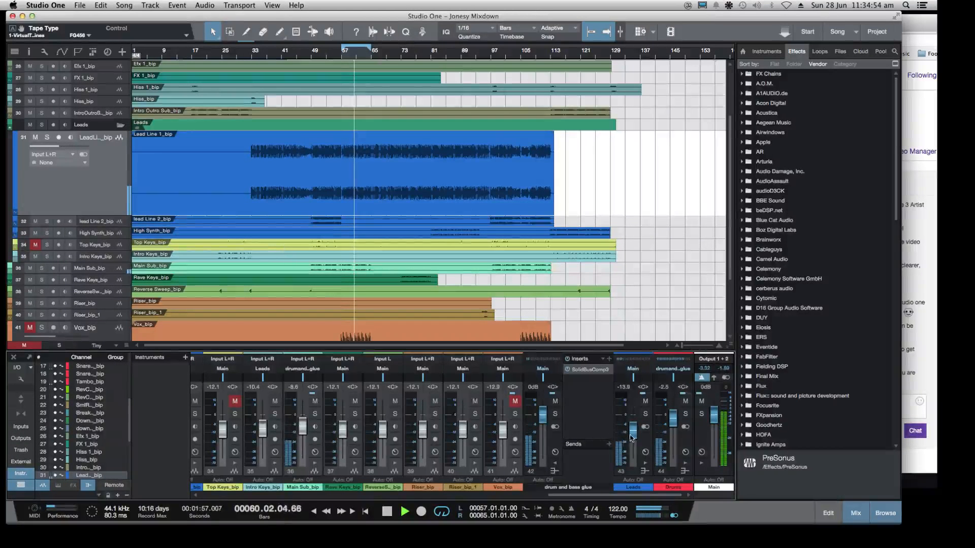
left_click_drag(631, 438, 632, 434)
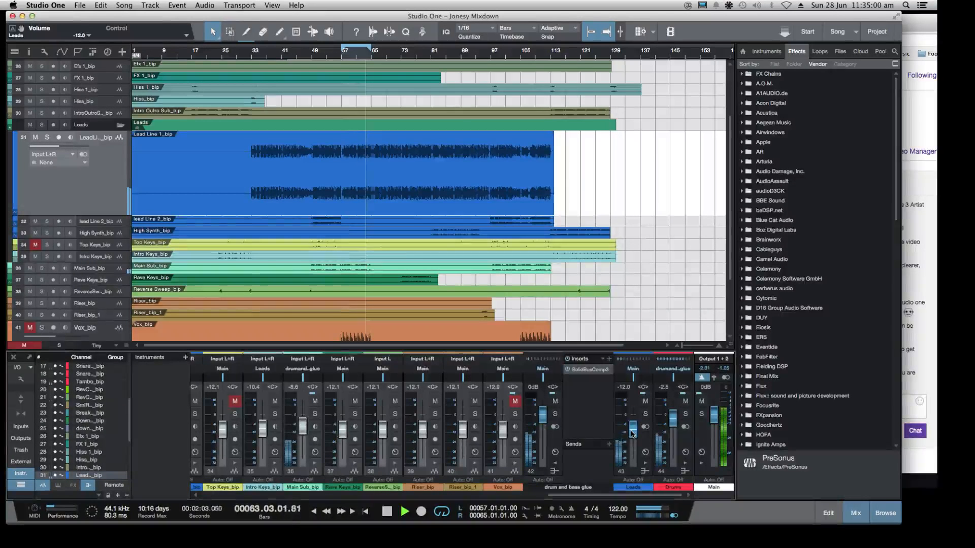
left_click_drag(632, 434, 631, 433)
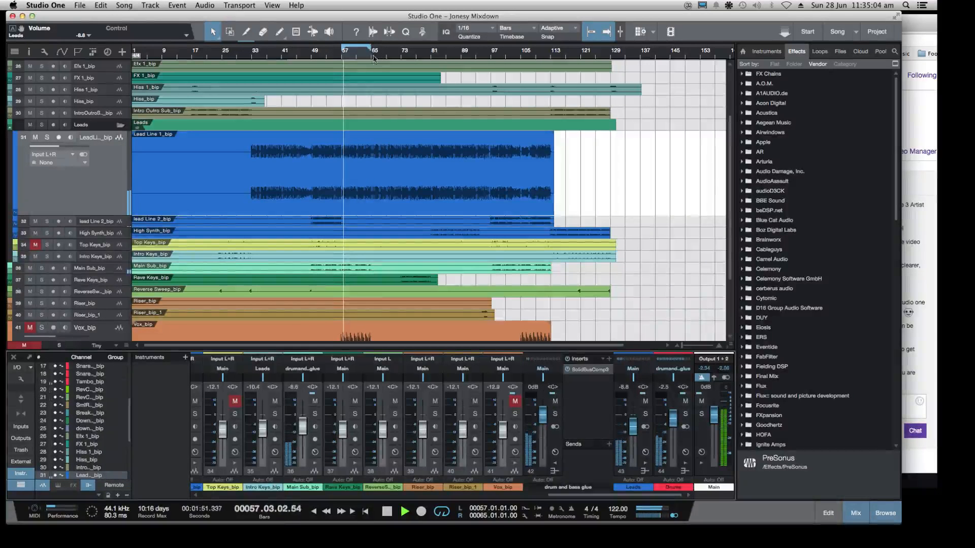
left_click_drag(373, 57, 610, 56)
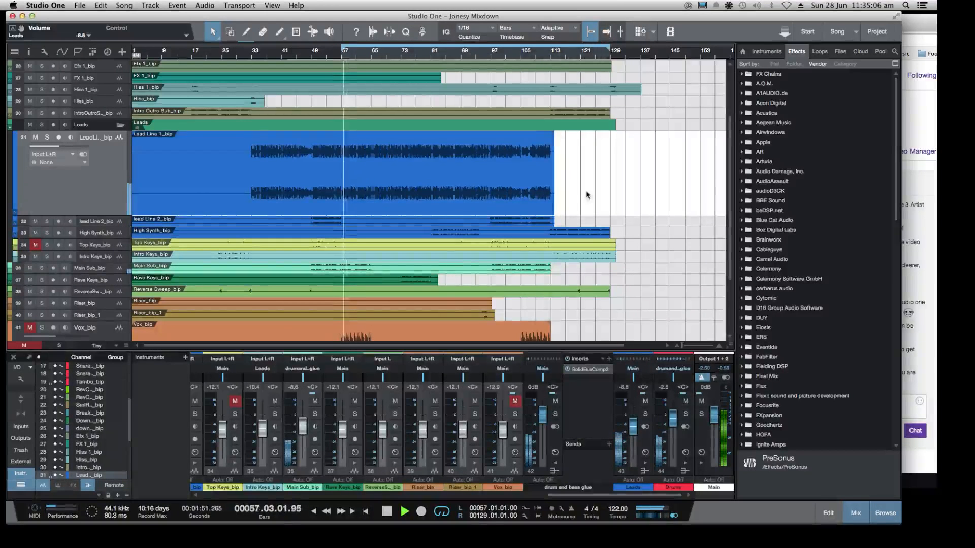
left_click_drag(633, 425, 633, 423)
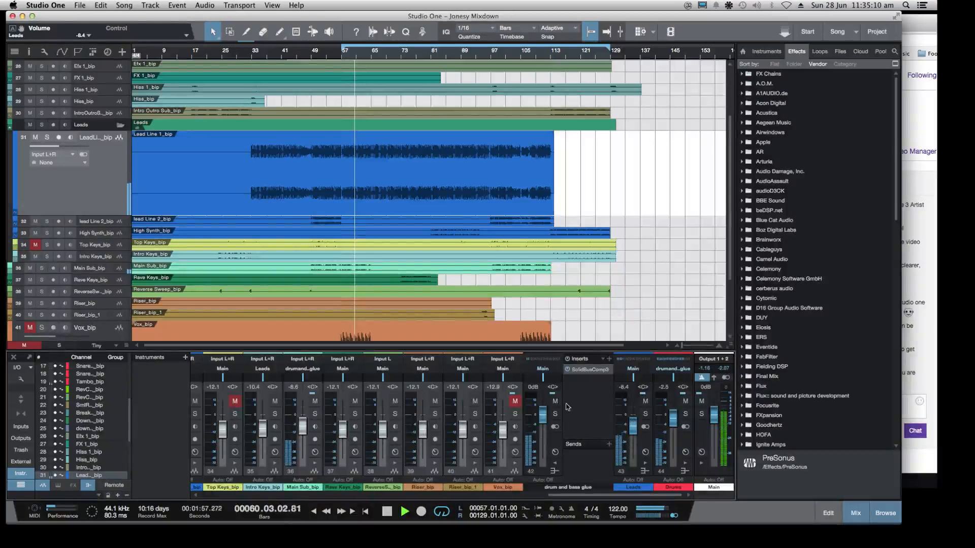
Set the Leads bus volume to -8.8 dB during playback
left_click_drag(638, 430, 639, 428)
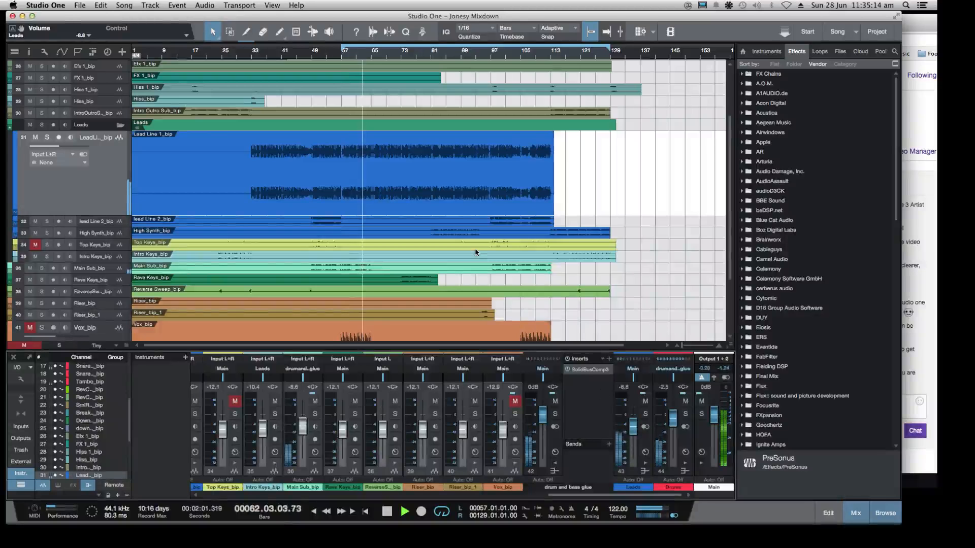
Split the Vox clip at about bars 80, 84 and 89, between its two vocal phrases
scroll(475, 252, "down", 4)
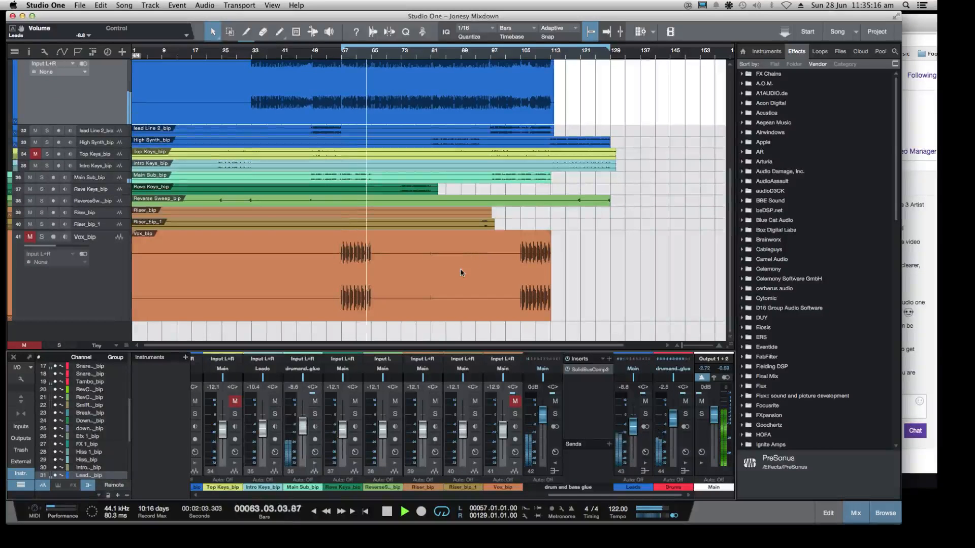
left_click(245, 35)
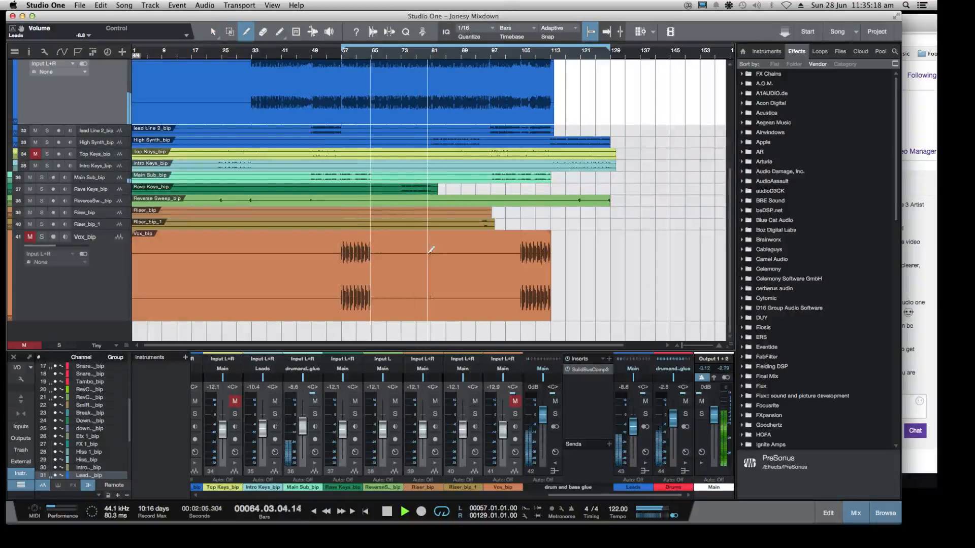
left_click(430, 252)
left_click(463, 262)
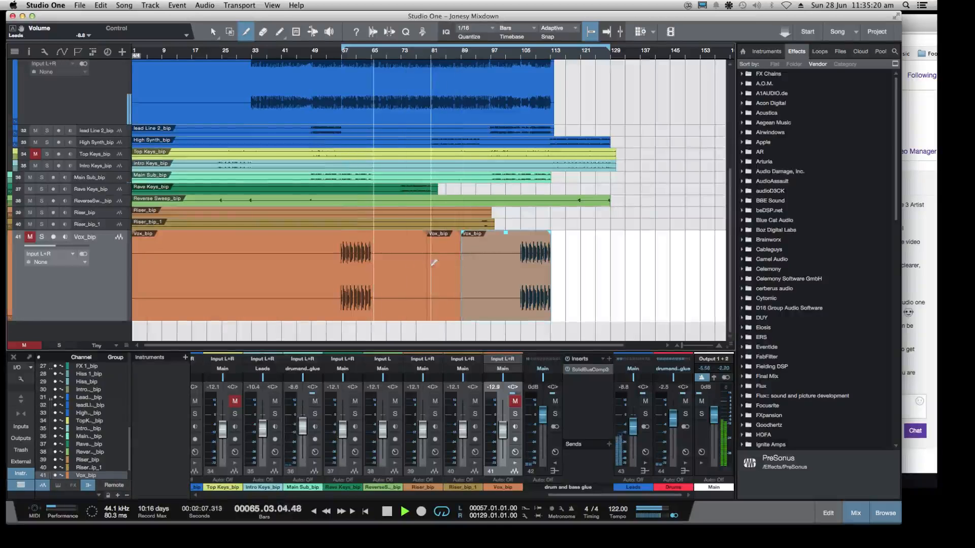
left_click(441, 261)
Delete the two short Vox pieces between about bars 80 and 89
left_click(213, 32)
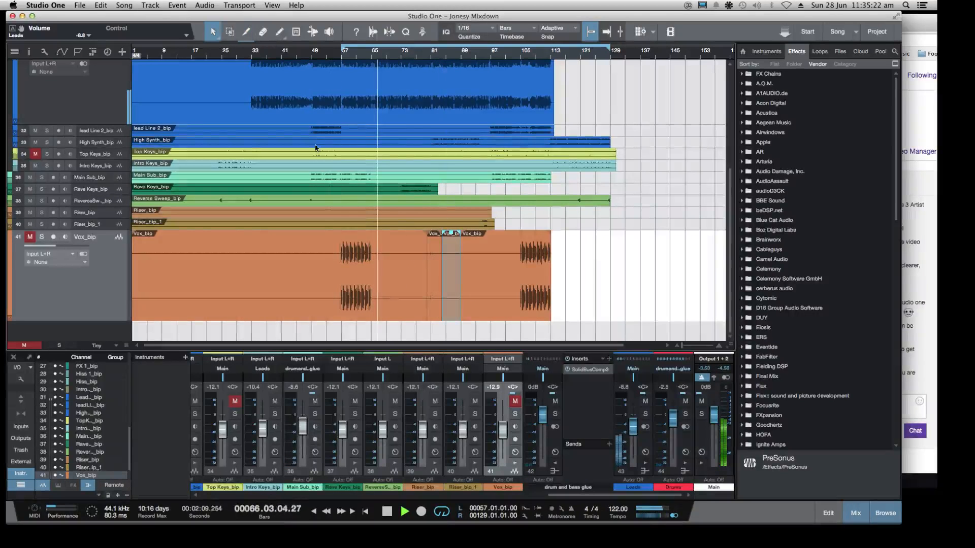
key("Delete")
left_click(434, 253)
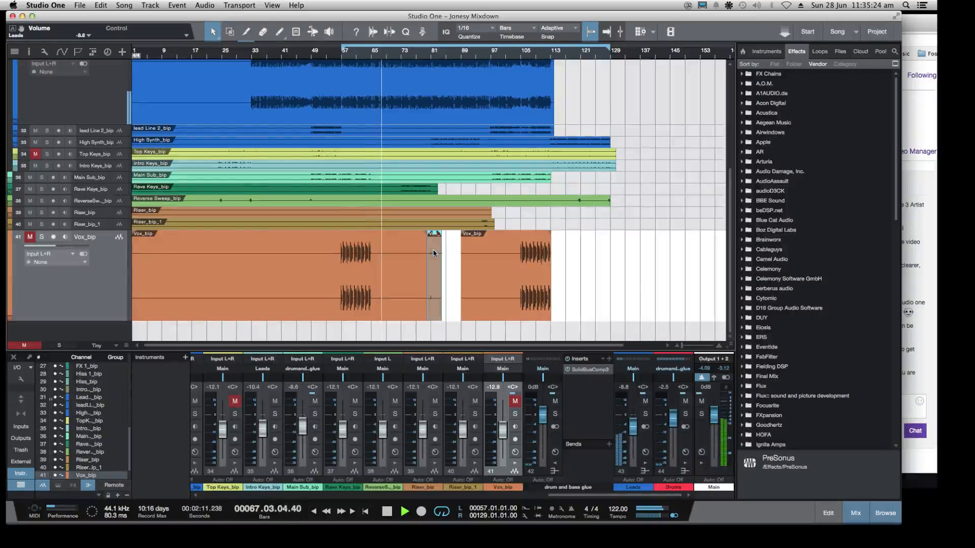
key("Delete")
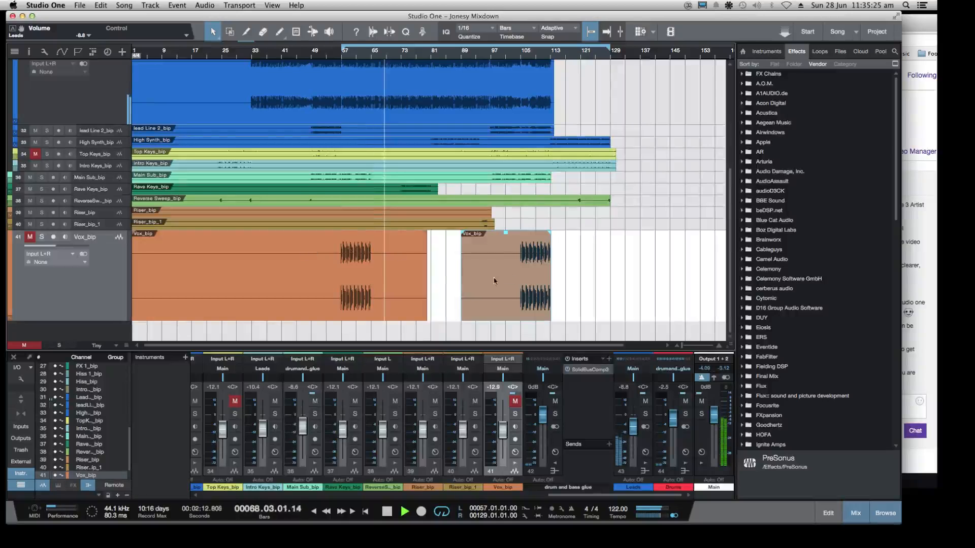
left_click(444, 264)
Solo the Rave Keys track briefly to hear it alone, clear the solo and stop playback
scroll(344, 168, "up", 3)
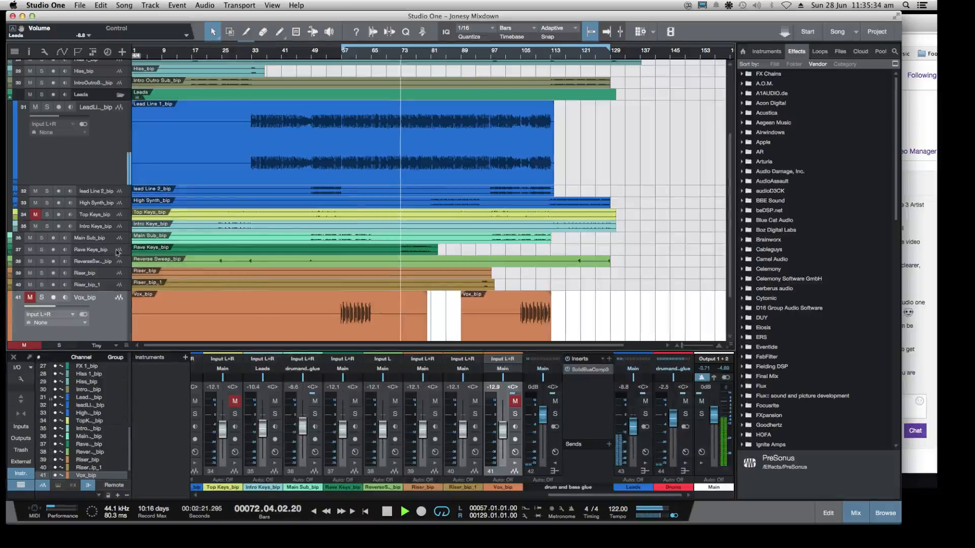
left_click(43, 250)
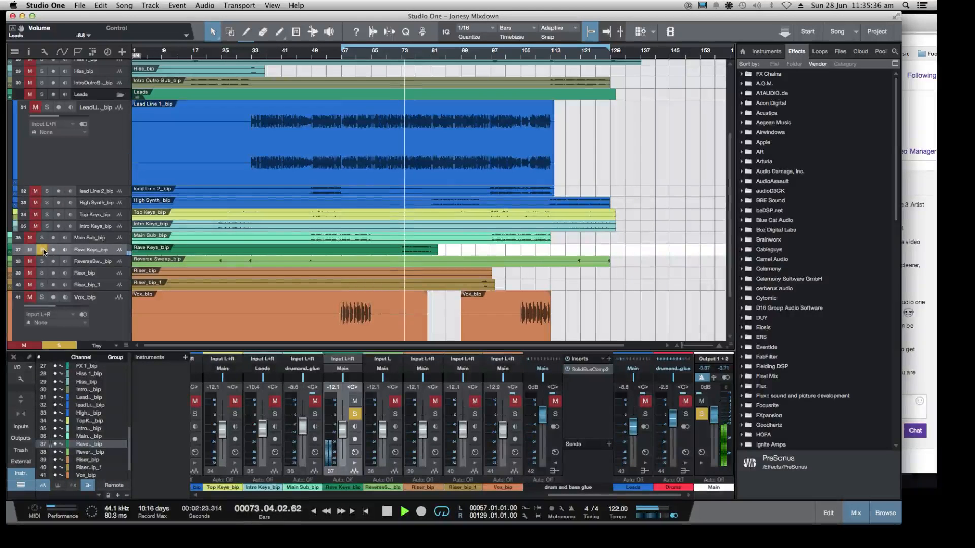
left_click(42, 250)
key("space")
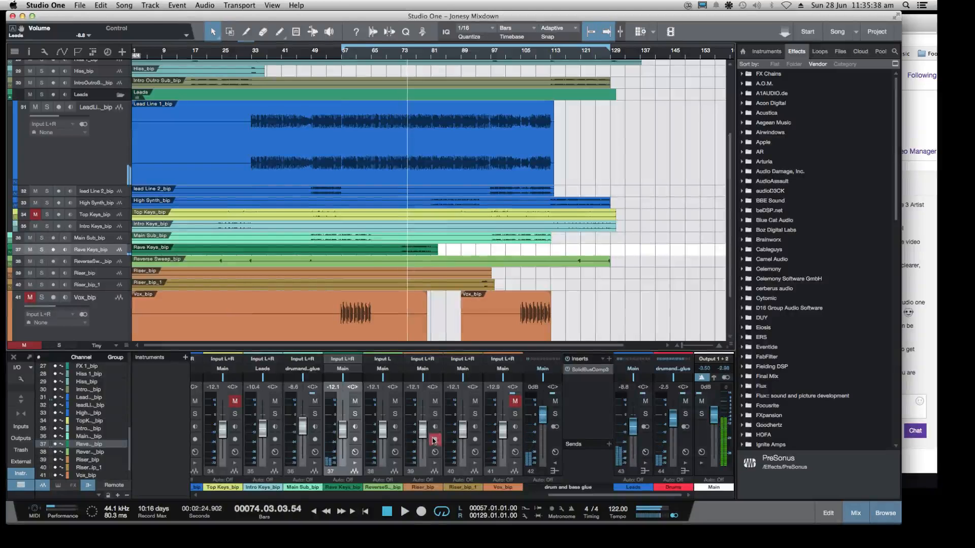
Restart playback from about bar 72 and raise the Rave Keys channel volume to -7.7 dB
left_click(344, 429)
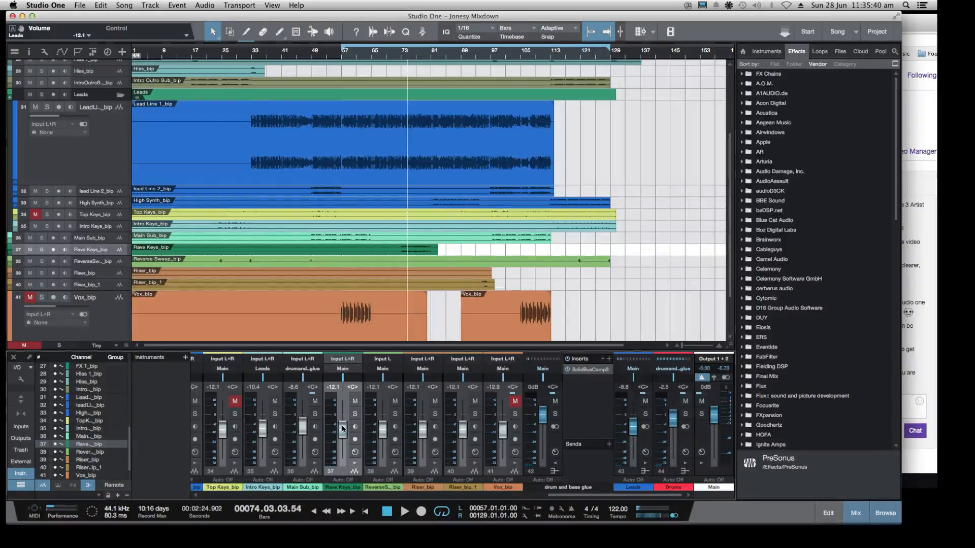
left_click(398, 58)
key("space")
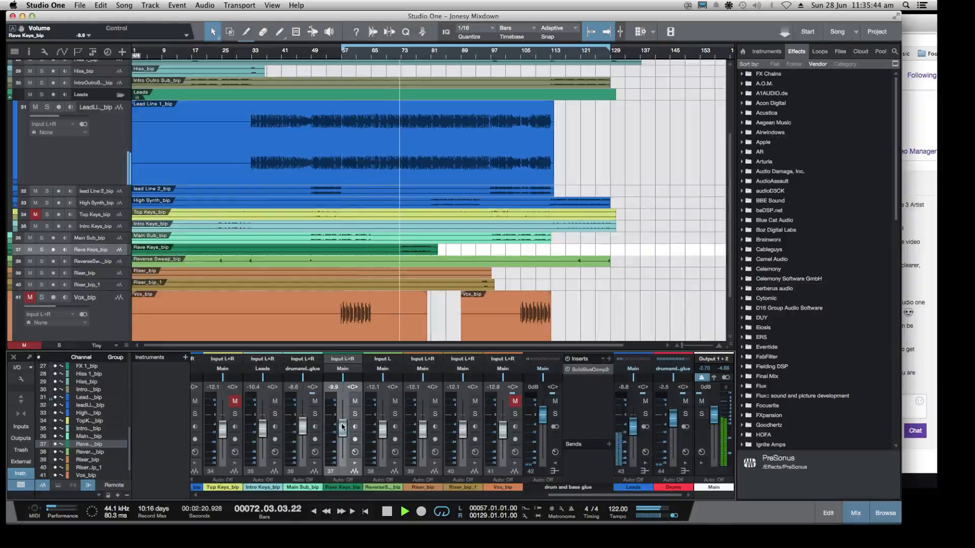
left_click_drag(345, 429, 343, 426)
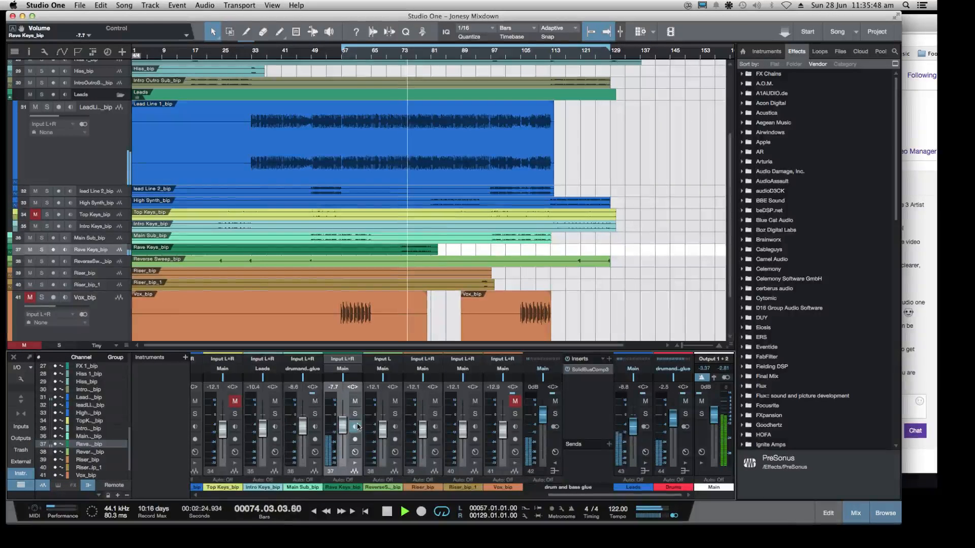
Solo the Rave Keys channel, stop playback and set the loop range from bar 73 to bar 81
left_click(355, 414)
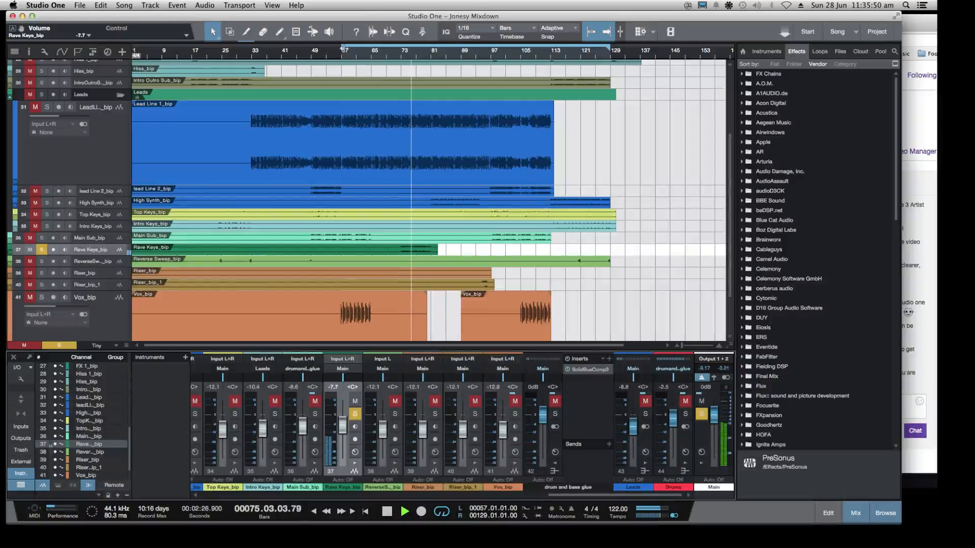
left_click_drag(341, 48, 402, 48)
key("space")
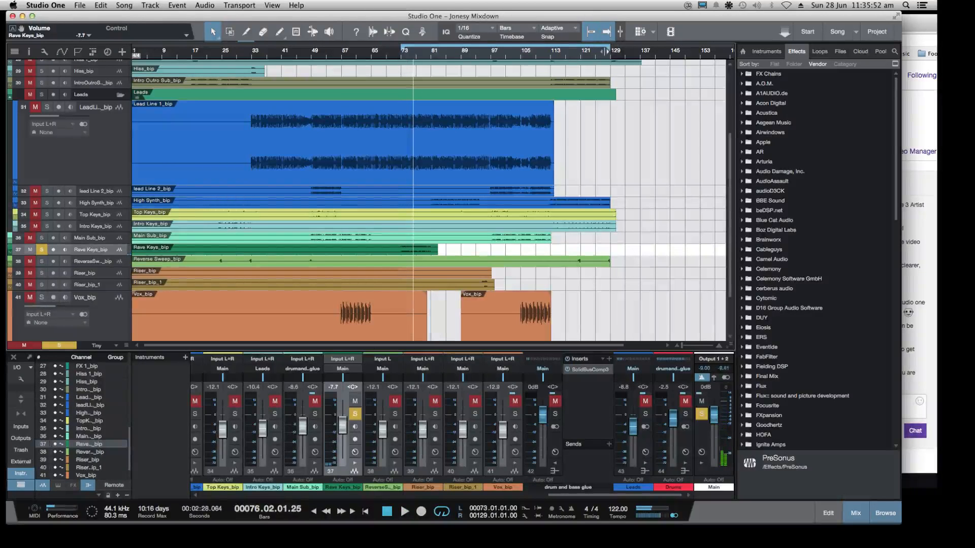
left_click_drag(611, 50, 451, 133)
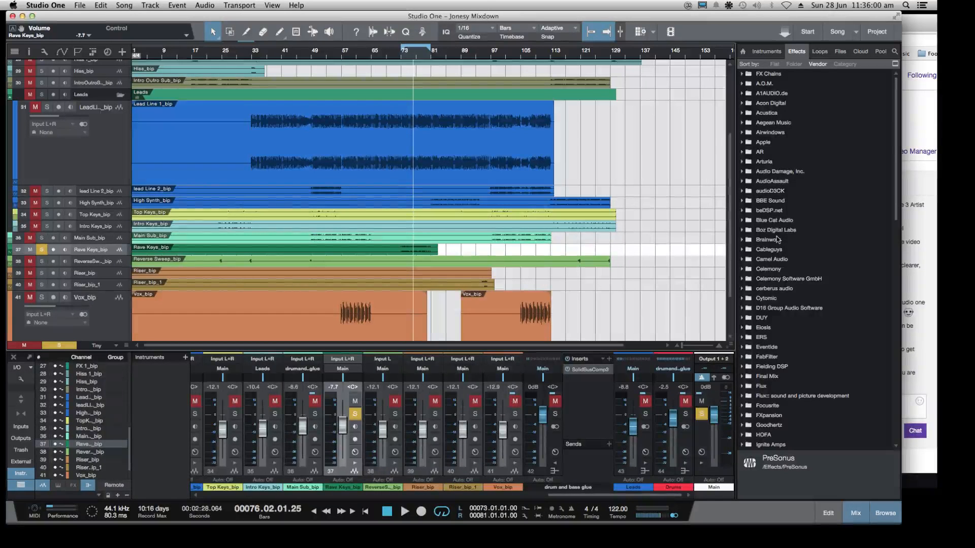
Play the soloed Rave Keys loop and look through the list of effects vendors
scroll(806, 249, "down", 15)
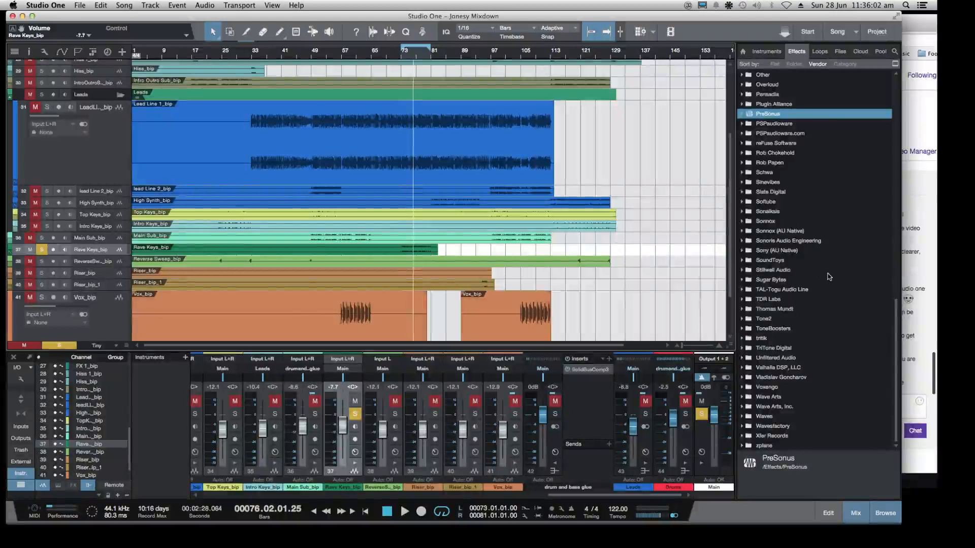
key("space")
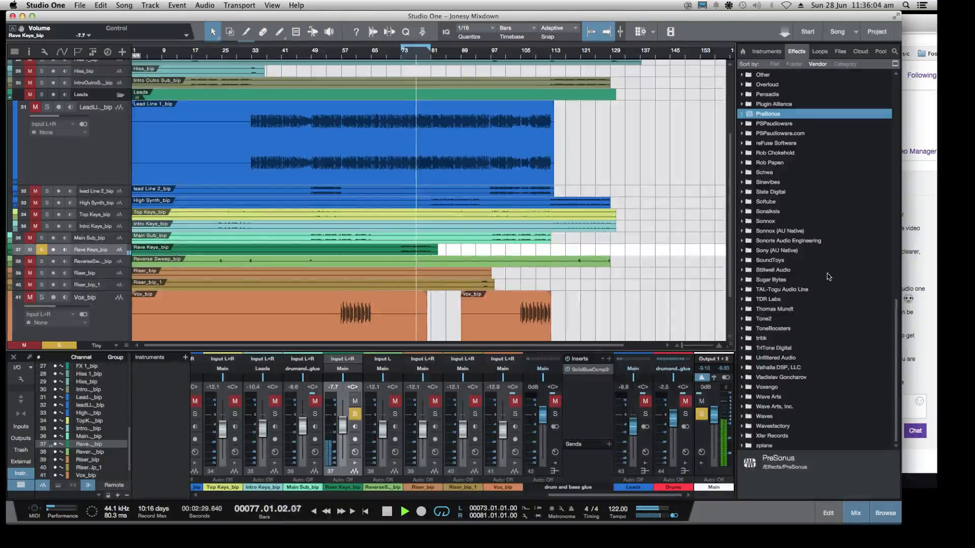
left_click(81, 5)
left_click(89, 102)
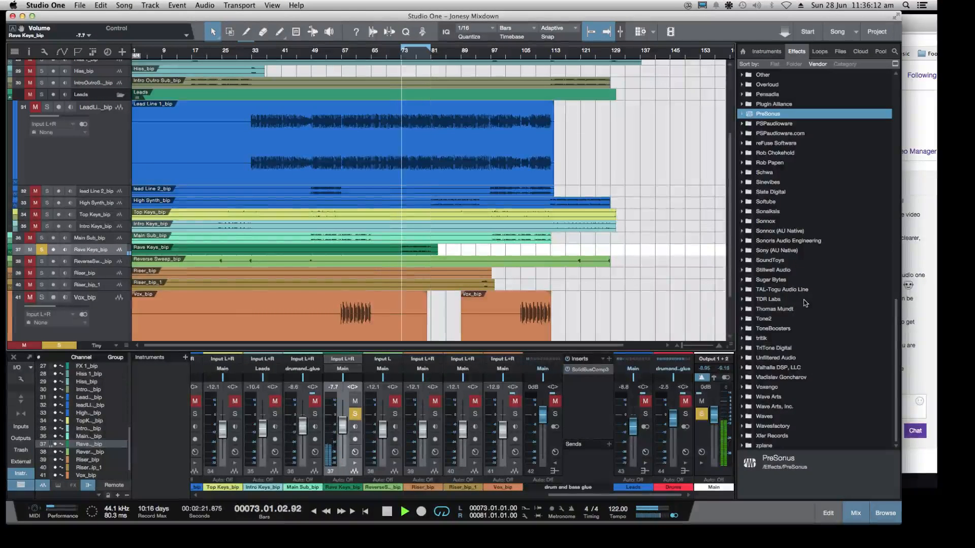
Insert Slate Digital's Virtual Tape Machines on the Rave Keys channel and move the plug-in window clear of the channel strip
scroll(762, 274, "up", 3)
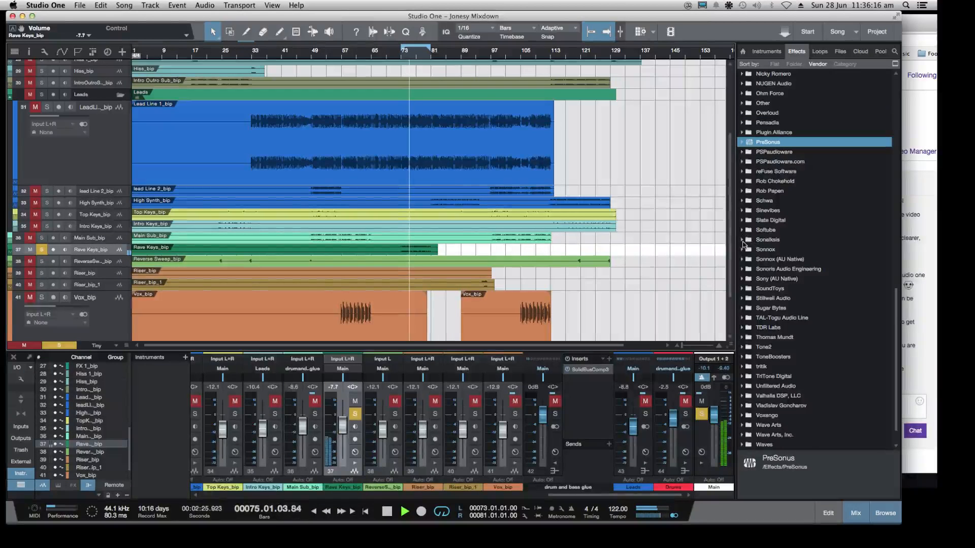
scroll(743, 238, "up", 1)
scroll(743, 246, "up", 1)
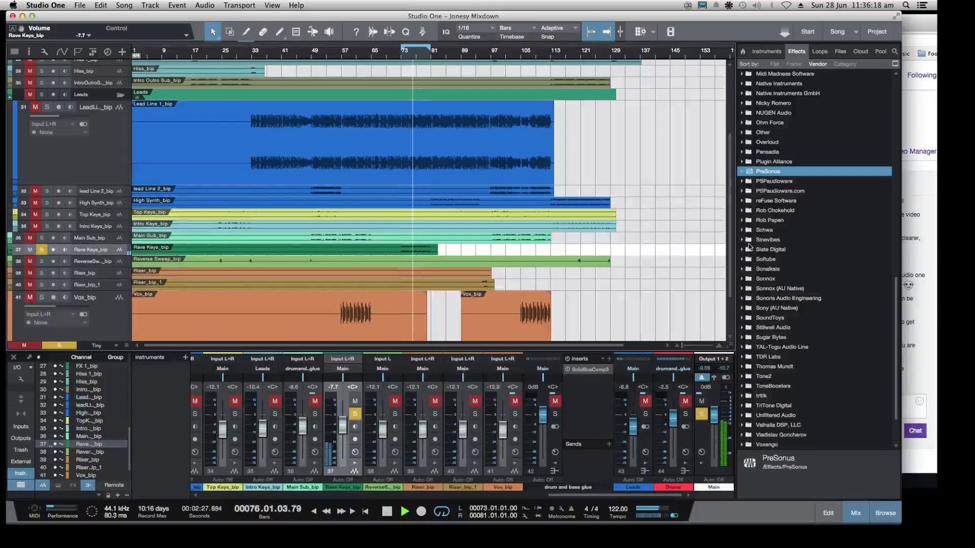
scroll(750, 246, "up", 5)
scroll(749, 247, "up", 1)
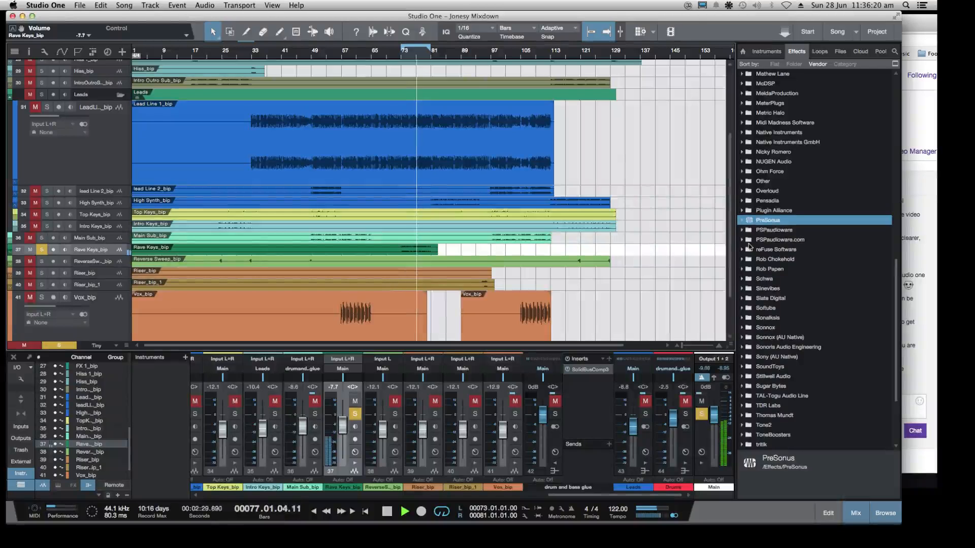
scroll(750, 249, "up", 2)
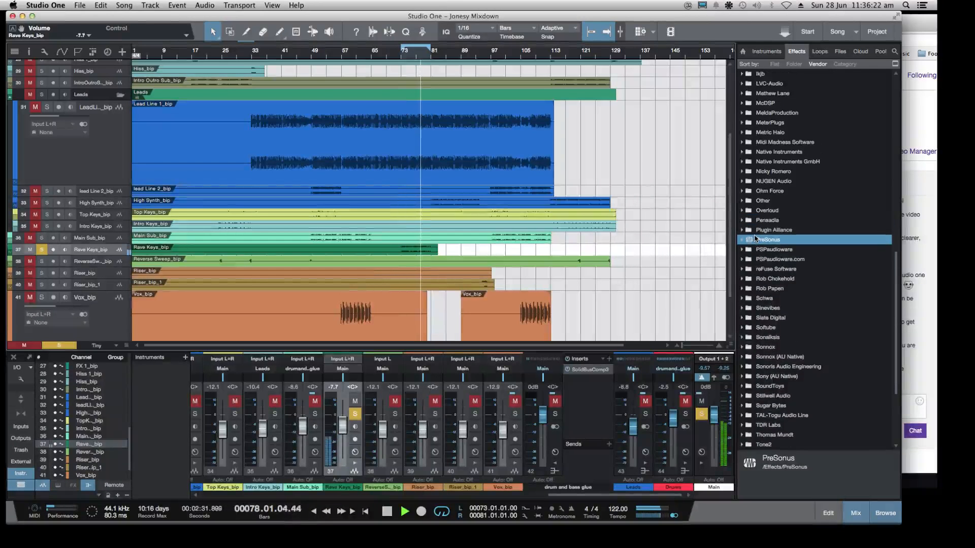
scroll(747, 254, "down", 12)
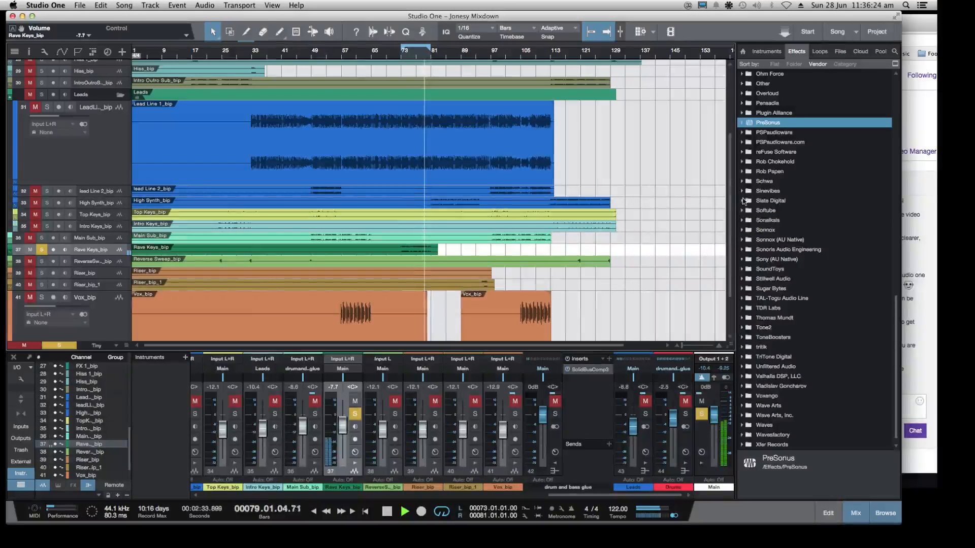
left_click(743, 202)
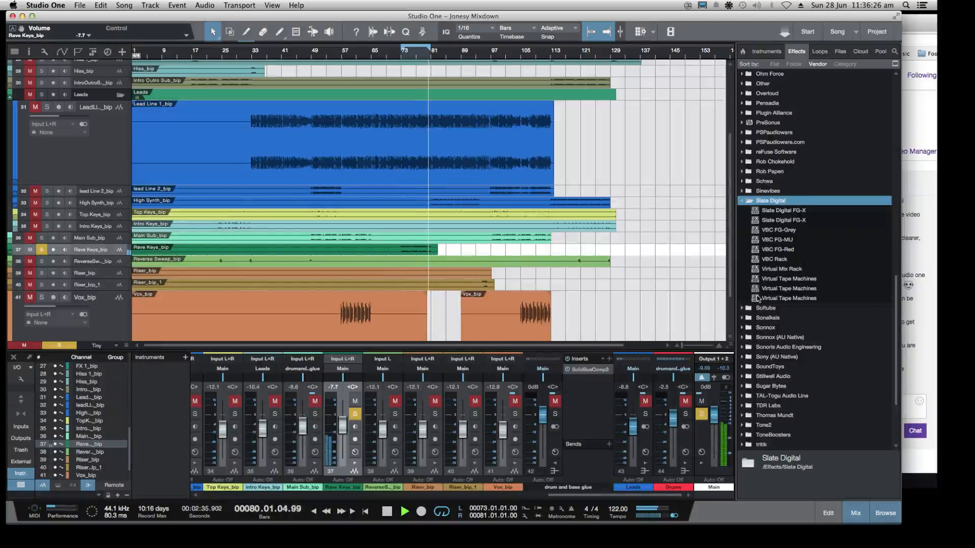
left_click_drag(761, 279, 355, 474)
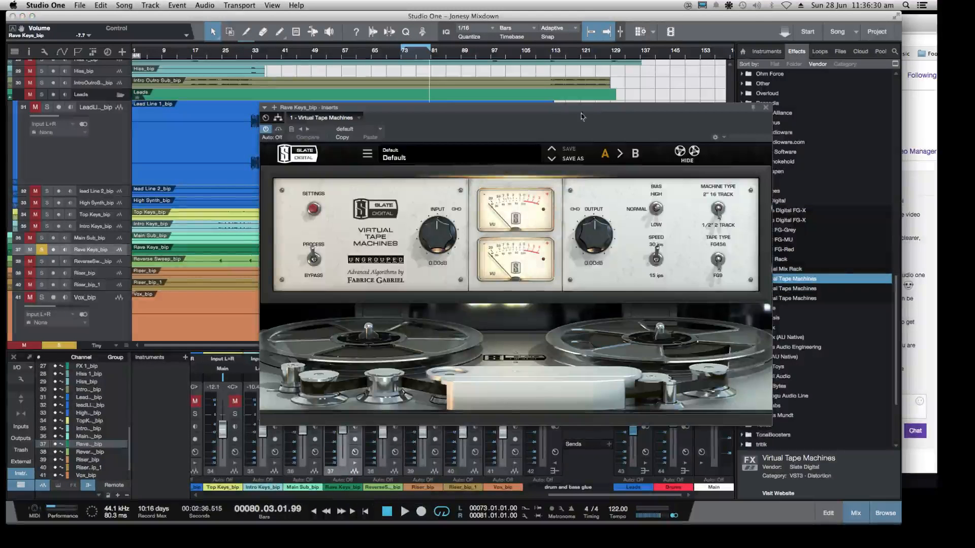
left_click_drag(581, 117, 632, 94)
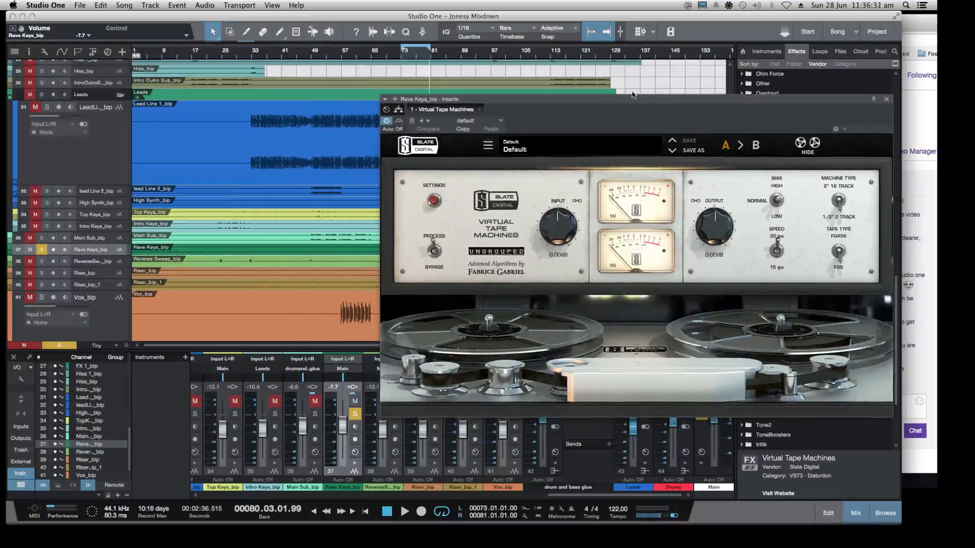
During playback, set the tape speed to 15 ips, input gain to +6.48 dB and output gain to -6.48 dB, and compare with the plug-in bypassed
key("space")
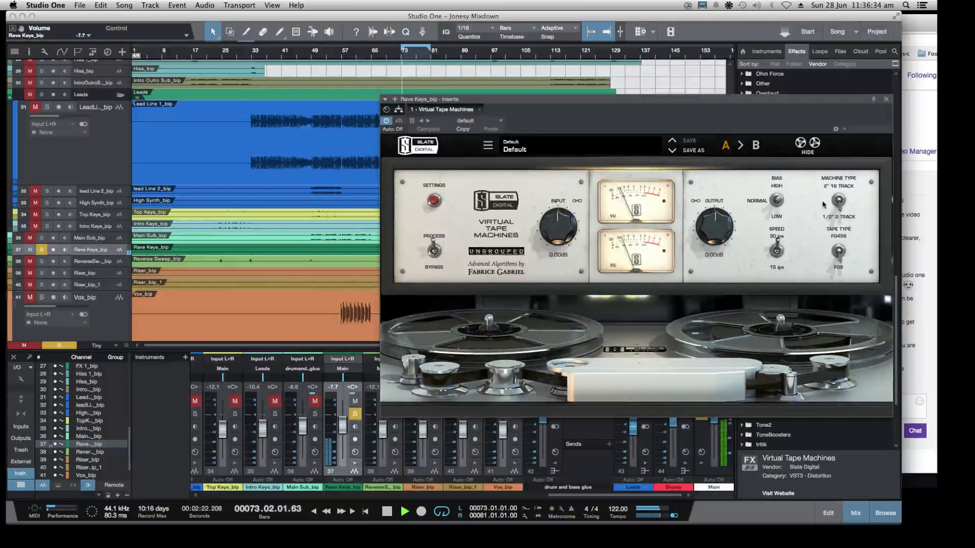
left_click(788, 262)
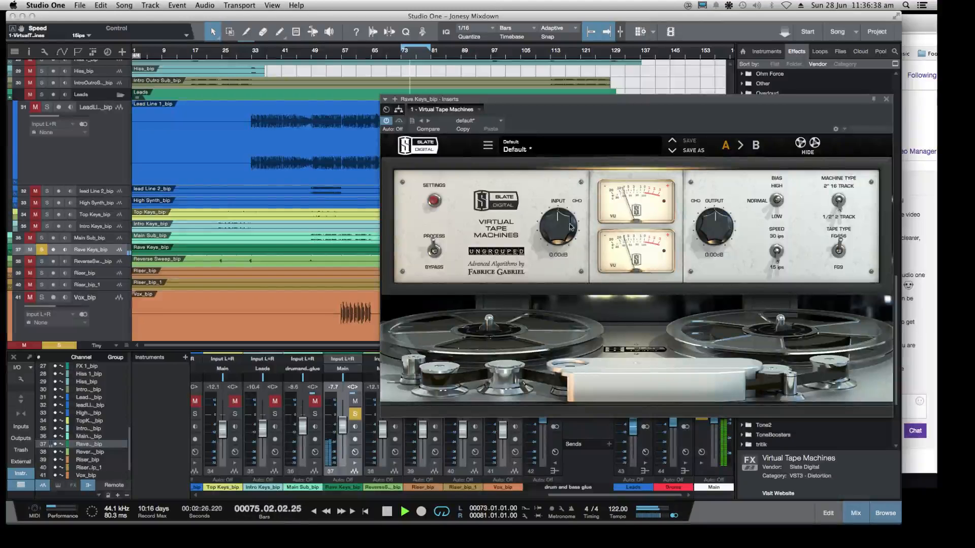
left_click_drag(570, 227, 559, 200)
left_click(387, 121)
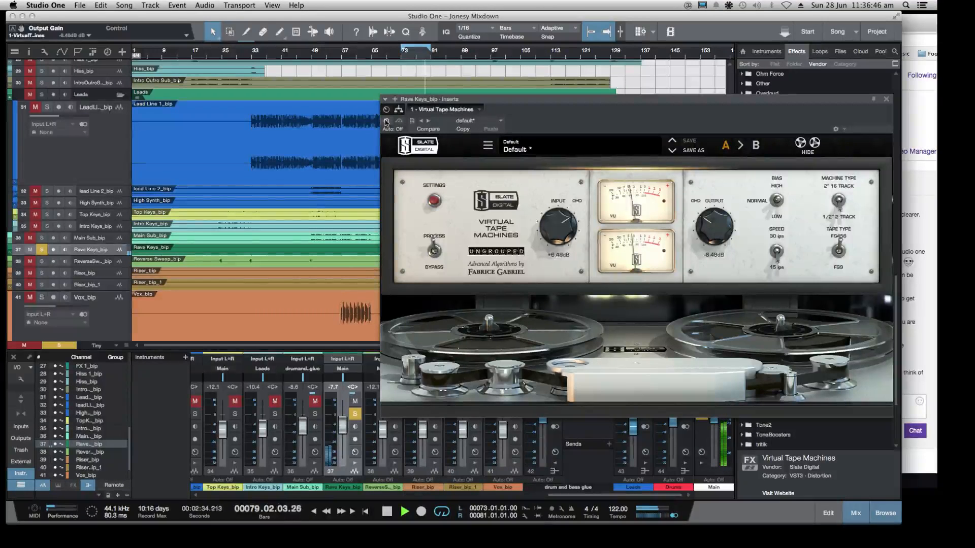
left_click(387, 122)
Set the noise reduction of Virtual Tape Machines to -80 dB, switch the plug-in off for comparison and close its window
left_click(434, 200)
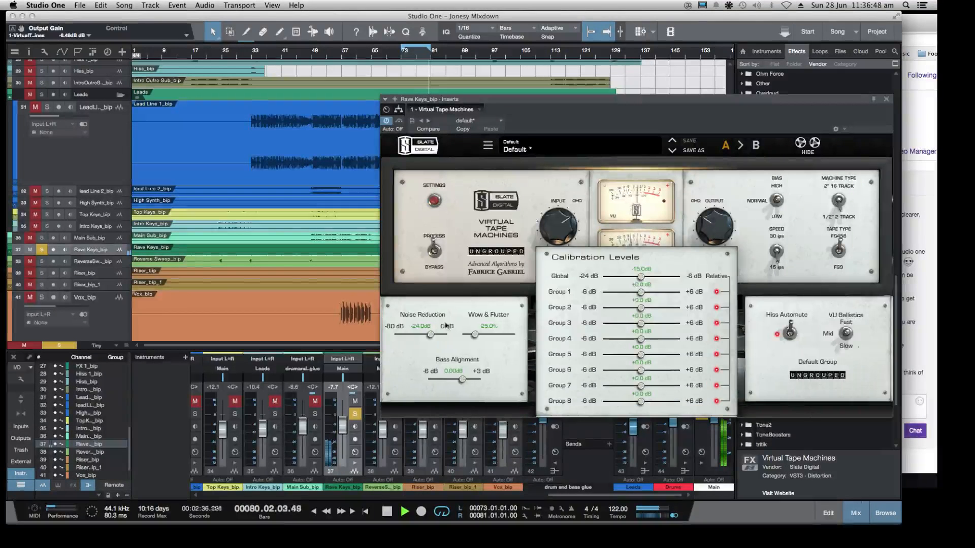
left_click_drag(432, 334, 393, 335)
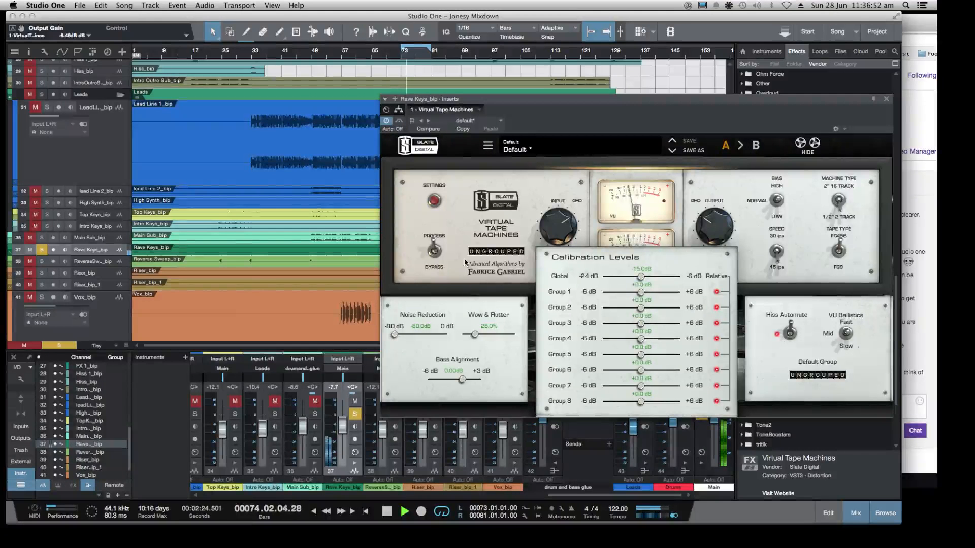
left_click(386, 121)
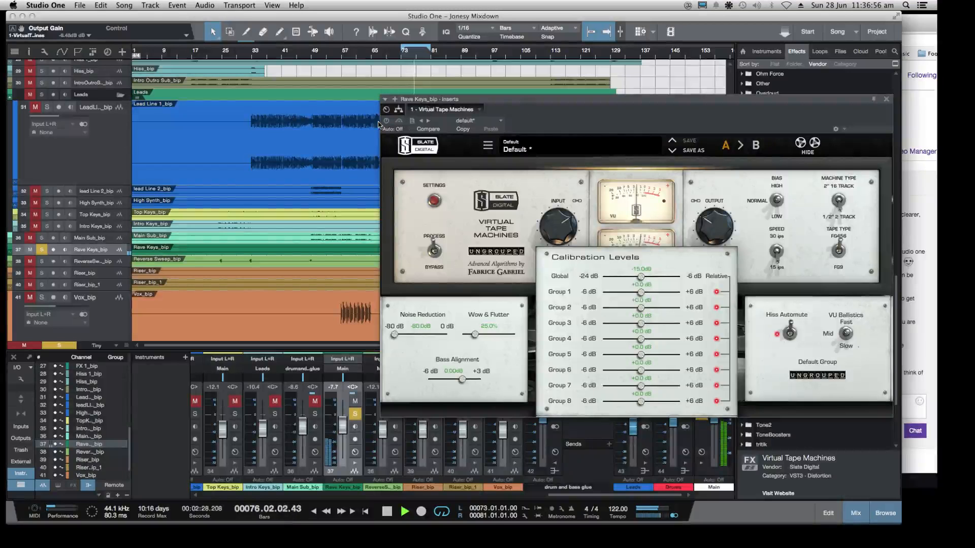
left_click(886, 99)
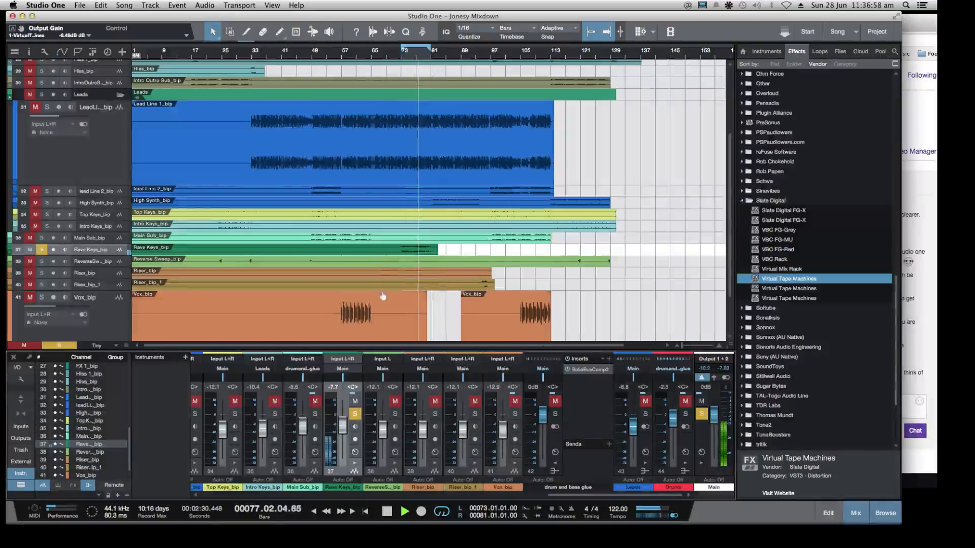
key("space")
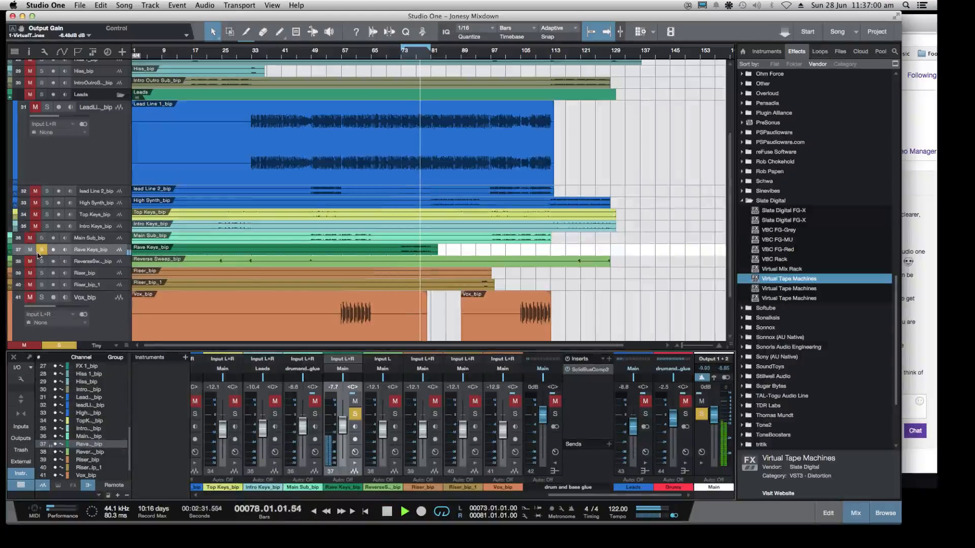
Unsolo Rave Keys, lower its volume to -10.6 dB in the full mix and collapse the Slate Digital effects folder
left_click(41, 249)
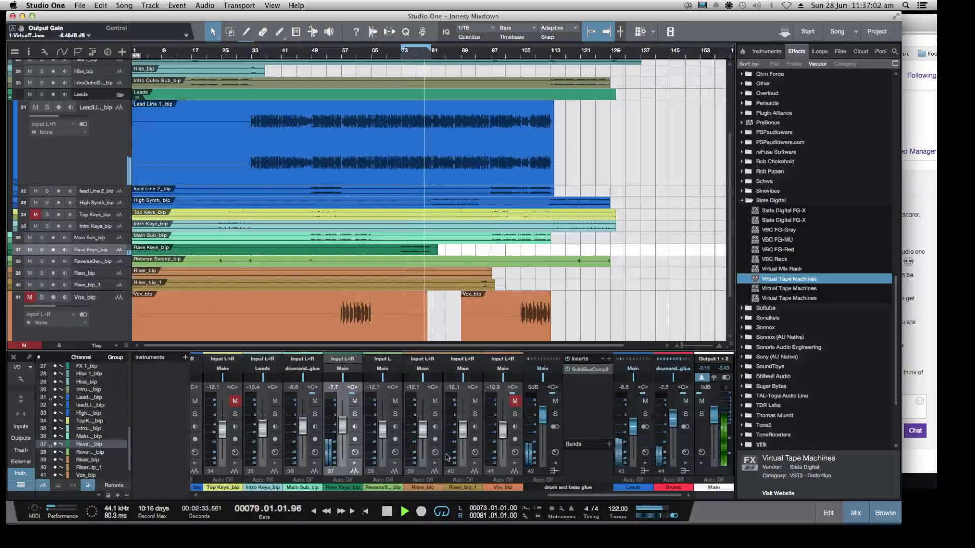
left_click_drag(343, 428, 343, 434)
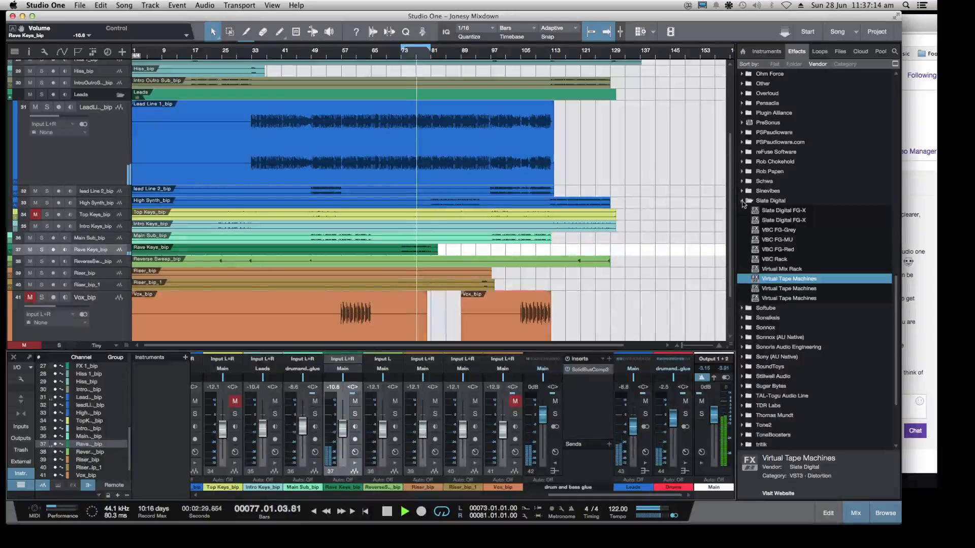
left_click(742, 202)
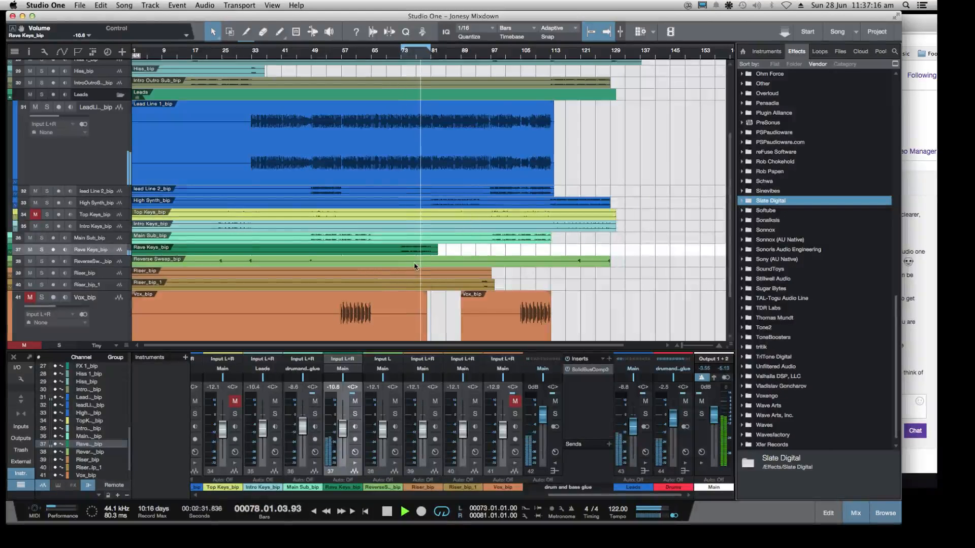
Solo Rave Keys together with the Leads bus, setting Leads to -9.5 dB and Rave Keys to -9.9 dB
left_click(41, 250)
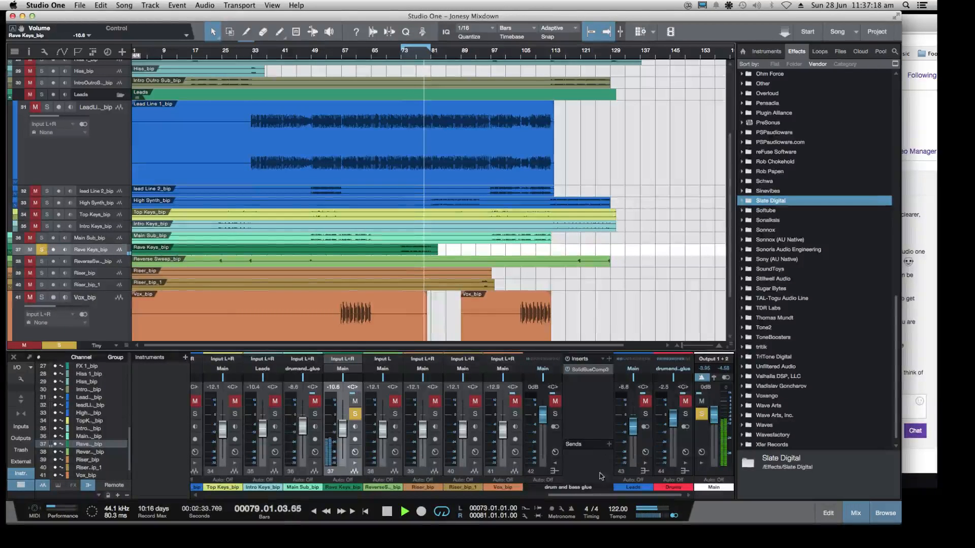
left_click(646, 415)
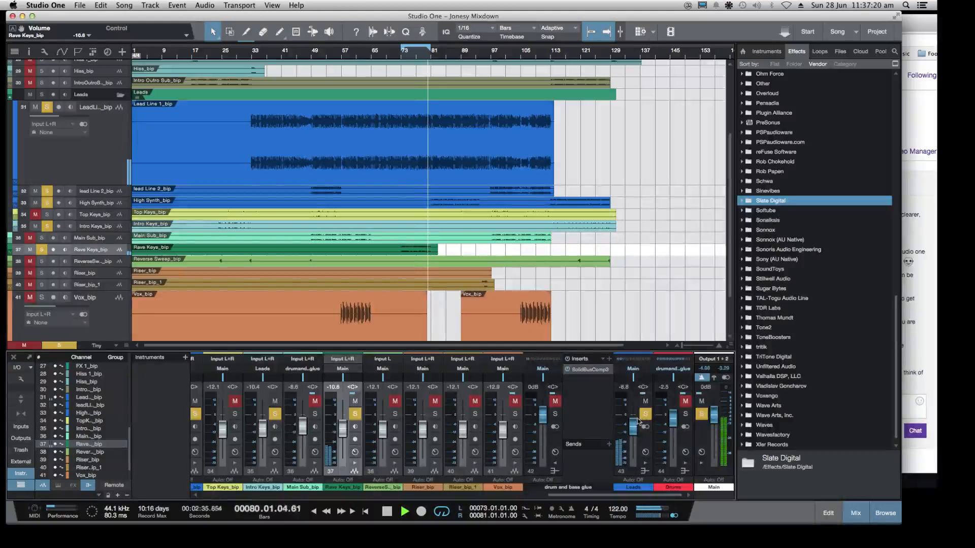
left_click_drag(636, 422, 636, 424)
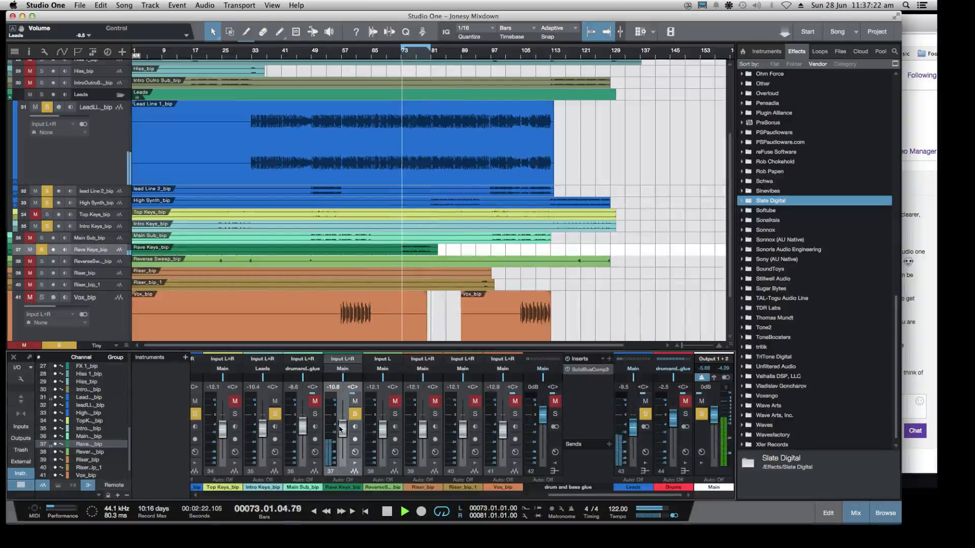
left_click_drag(343, 431, 343, 428)
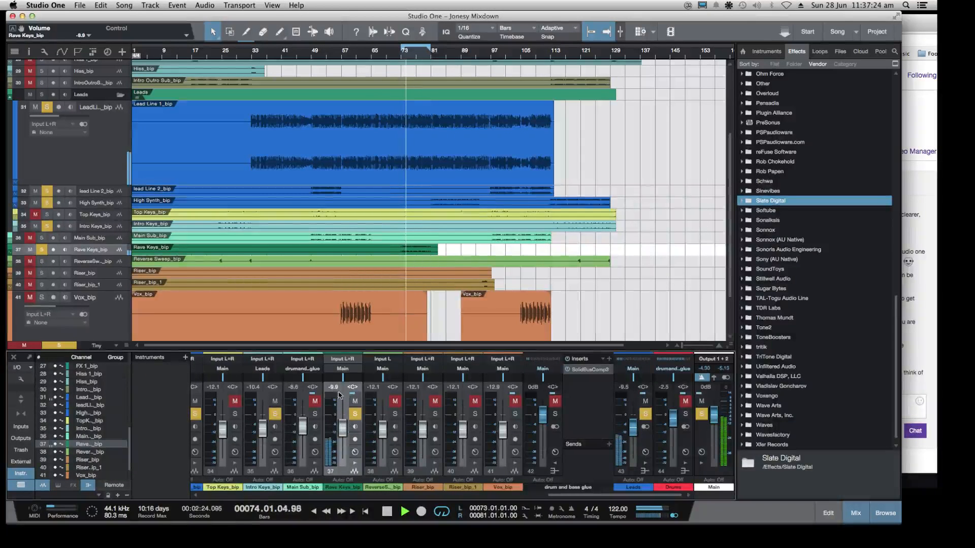
Pan Rave Keys to L24, restart playback and widen its pan to L29, keeping the Leads bus centred
left_click_drag(343, 383, 338, 383)
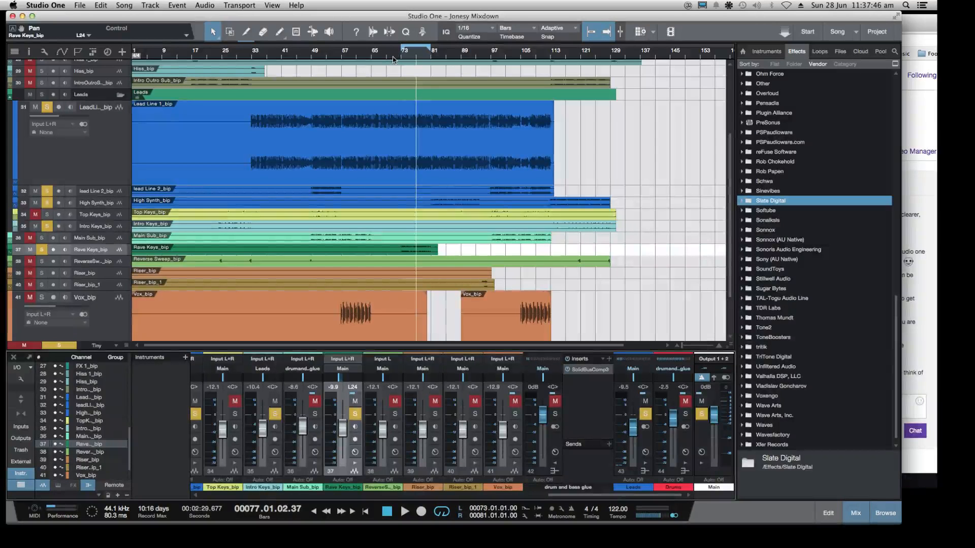
key("space")
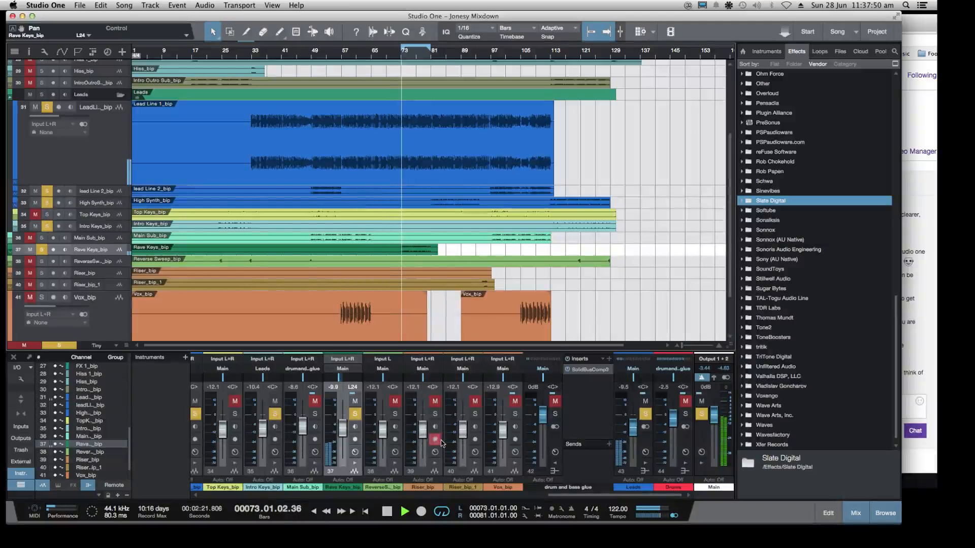
left_click_drag(339, 380, 335, 379)
mouse_move(636, 384)
left_mouse_down()
mouse_move(646, 382)
mouse_move(633, 382)
left_mouse_up()
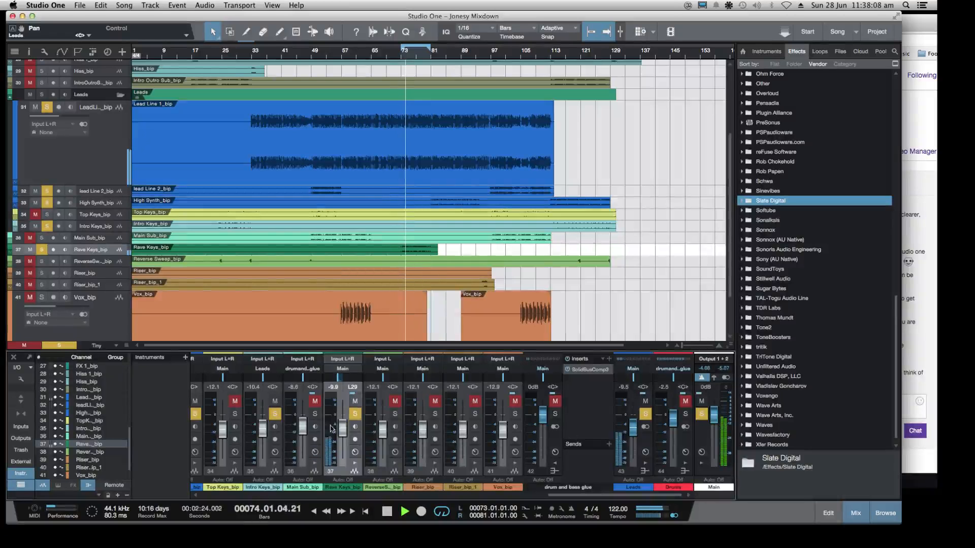
Set Rave Keys to -10.6 dB with its pan at L26, and stop playback
left_click_drag(344, 421, 344, 424)
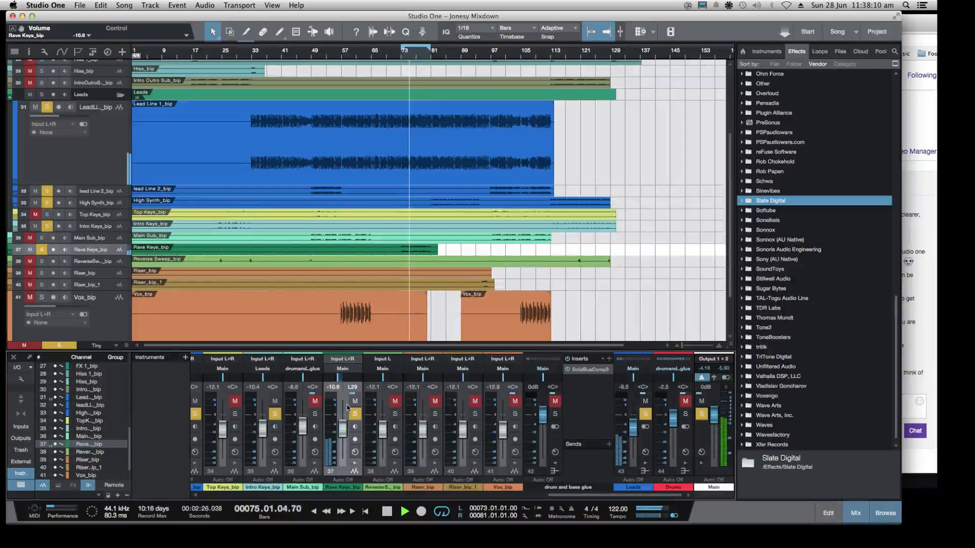
left_click_drag(338, 378, 339, 380)
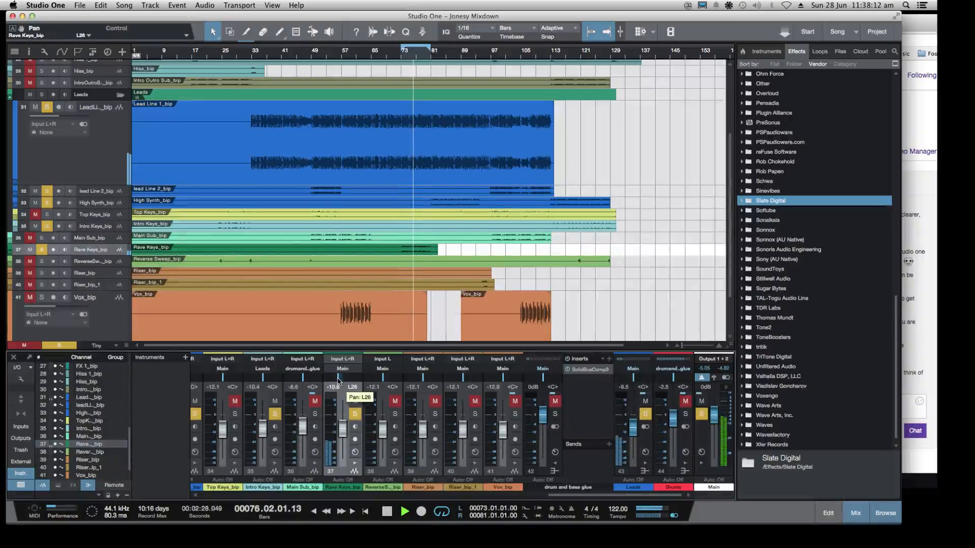
key("space")
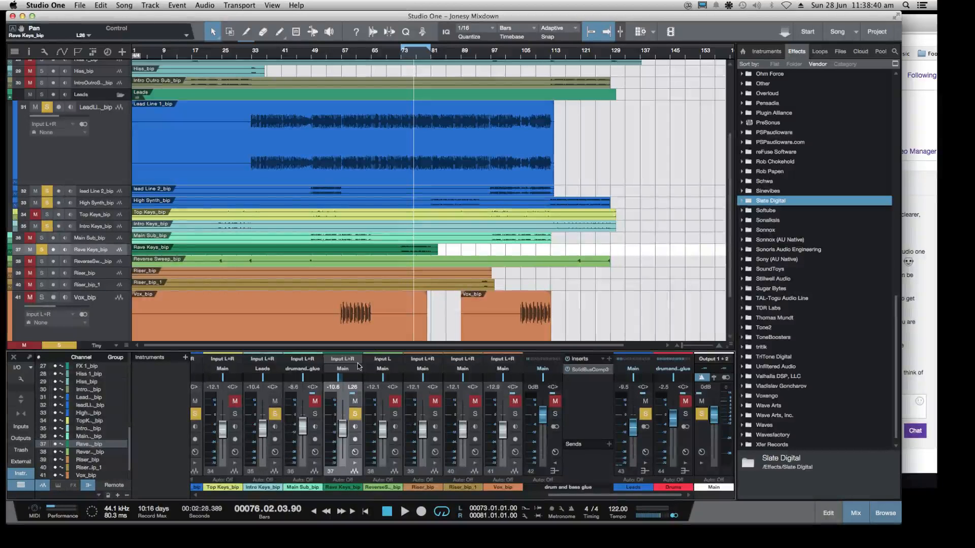
Check the Twitch dashboard chat in Chrome, return to Studio One and shrink its window so the chat stays visible beside it
key("super+Tab")
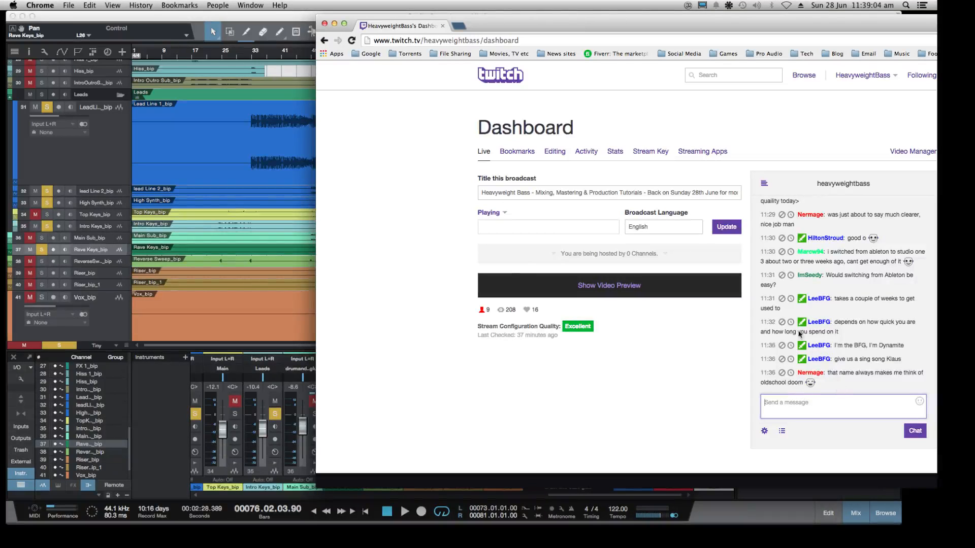
left_click(235, 18)
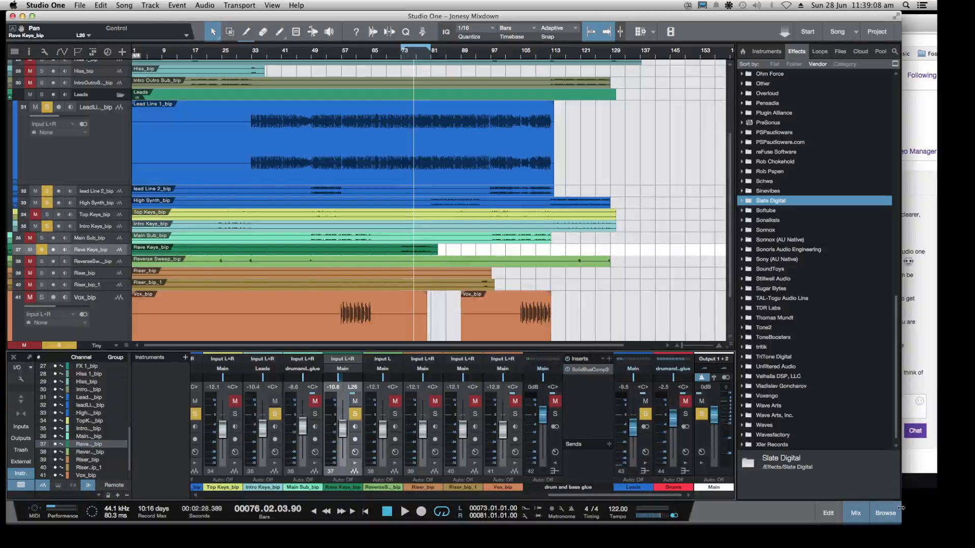
left_click_drag(897, 522, 812, 509)
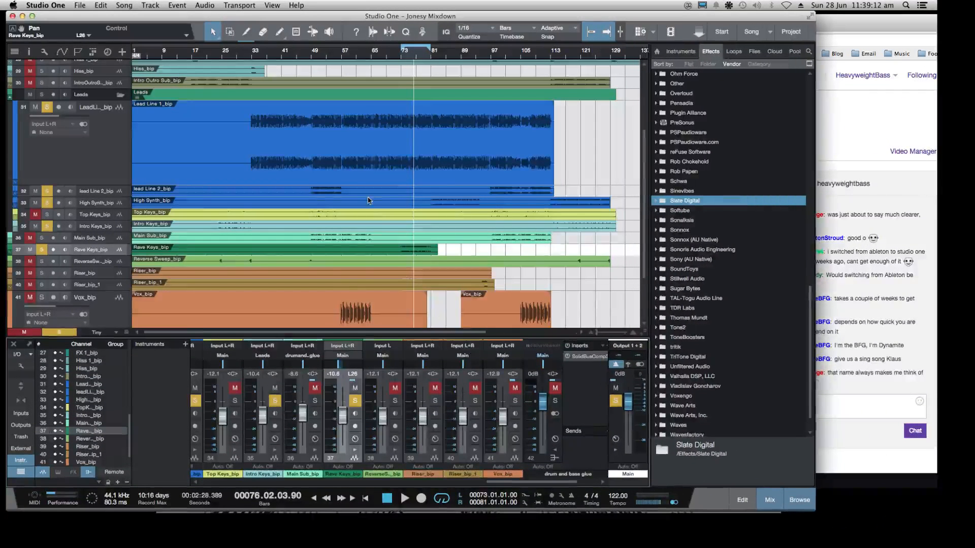
Audition the soloed leads and Rave Keys at several points in the song, from about bar 61 to bar 99, and stop playback
scroll(369, 200, "down", 3)
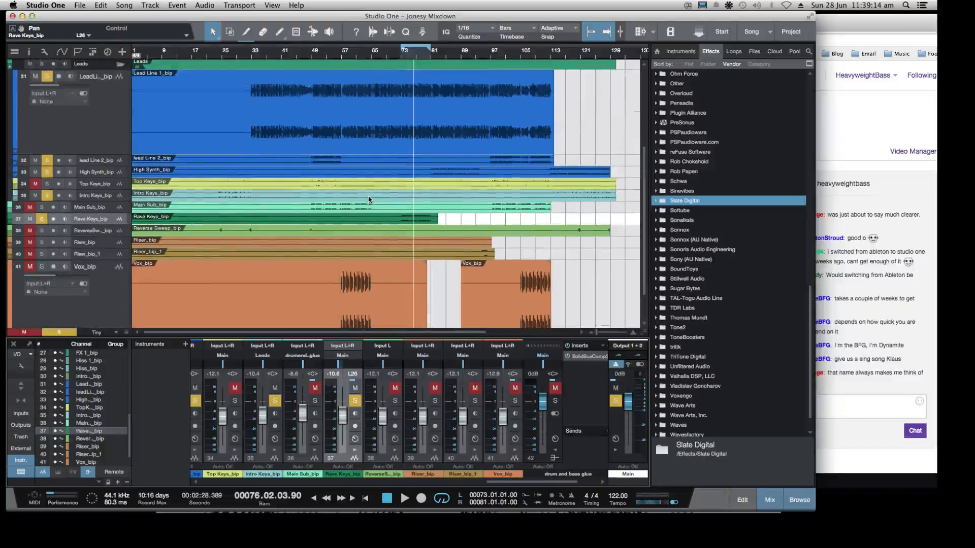
scroll(369, 199, "up", 10)
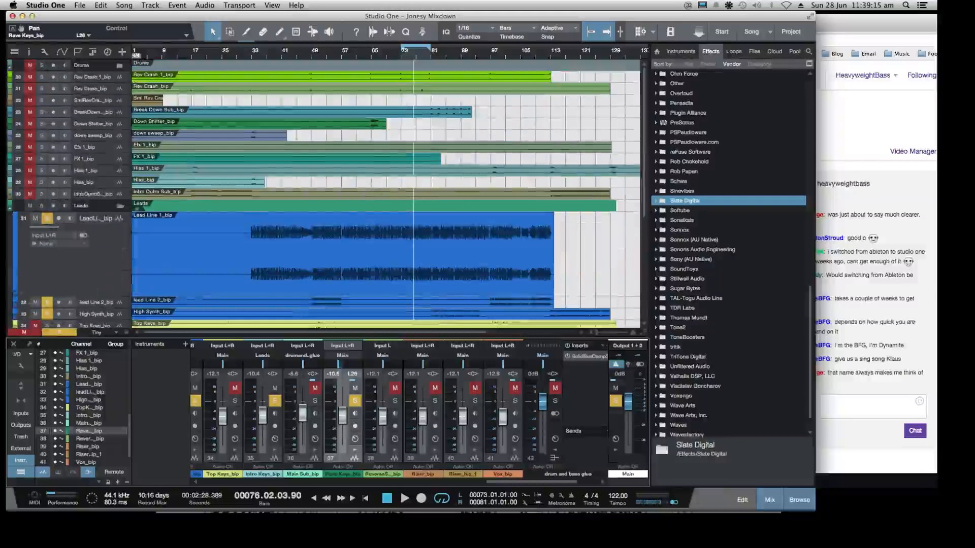
left_click(375, 55)
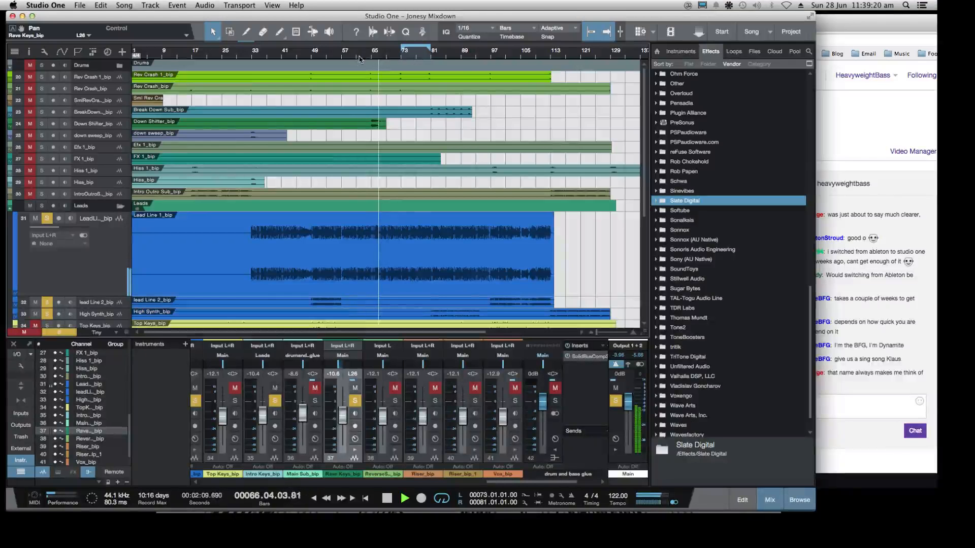
left_click(360, 56)
left_click(436, 55)
scroll(455, 111, "down", 1)
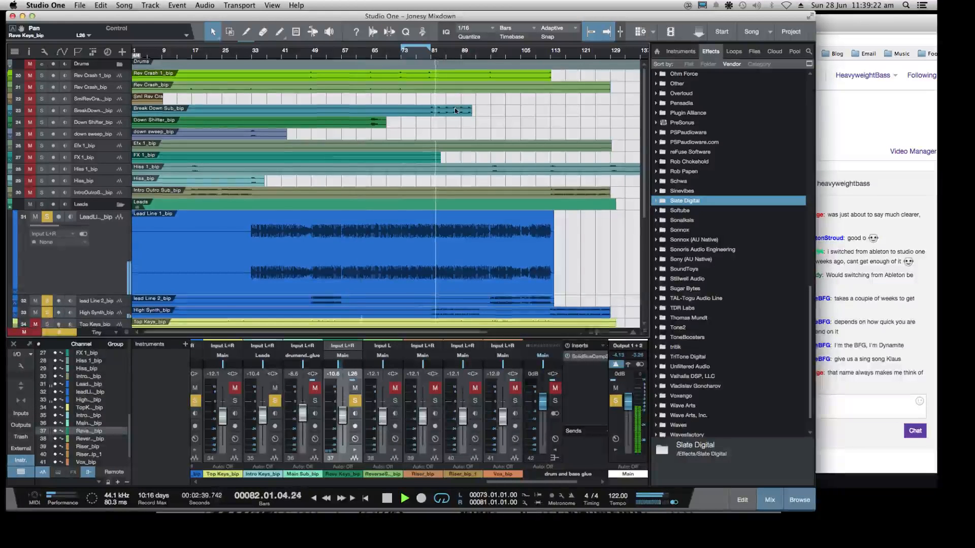
scroll(456, 111, "down", 6)
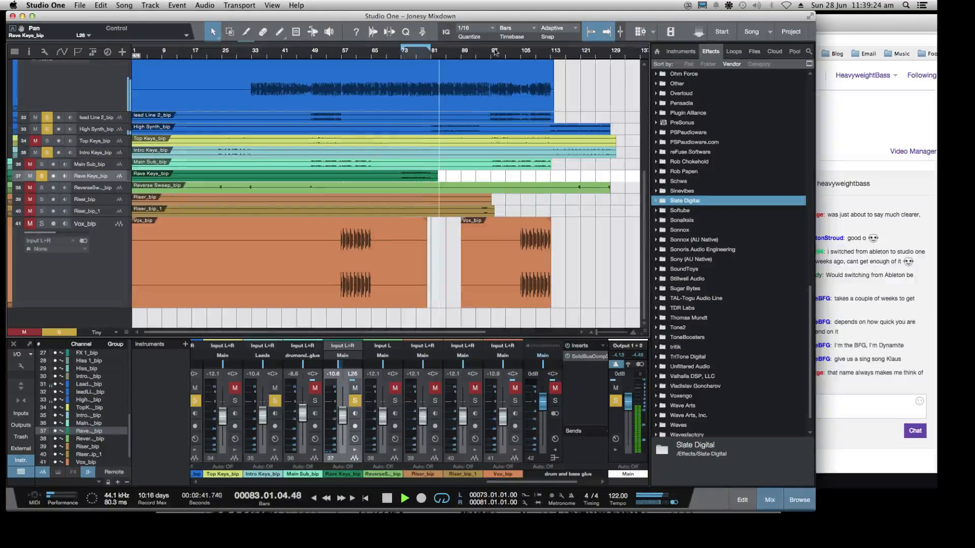
left_click(468, 55)
left_click(488, 57)
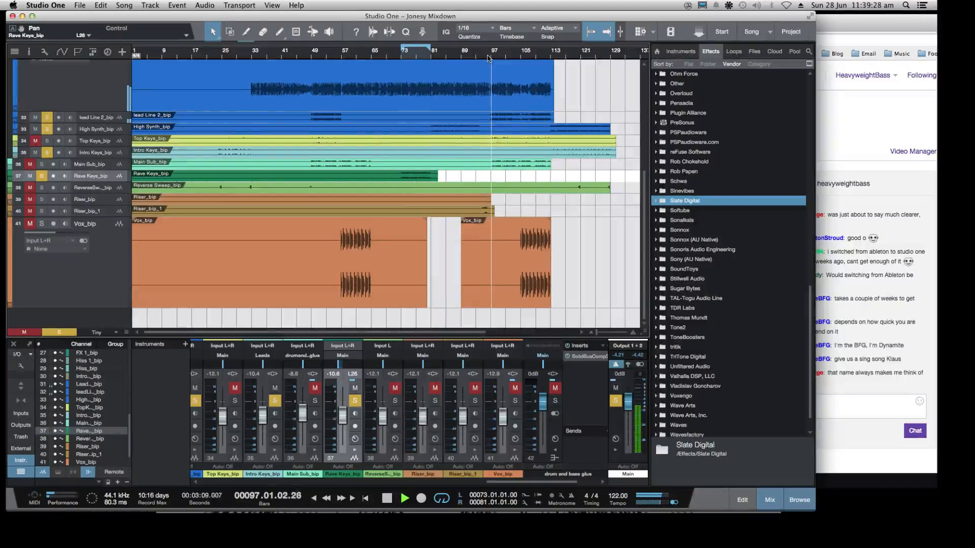
scroll(351, 168, "up", 6)
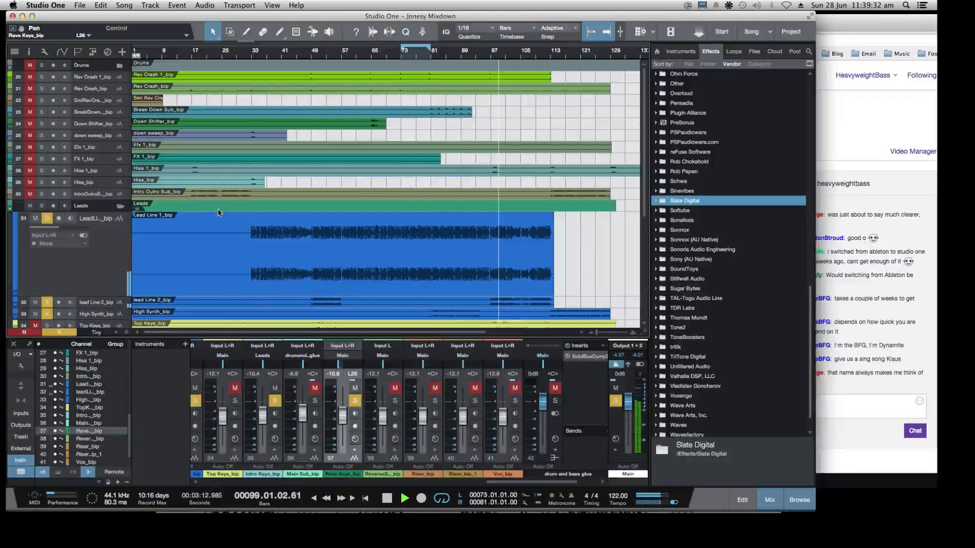
key("space")
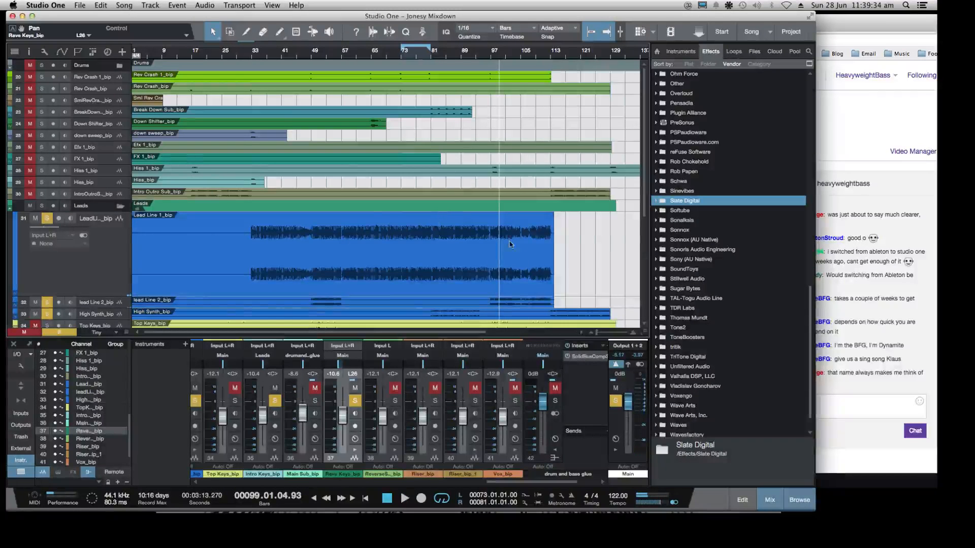
Add seven automation tracks below the Vox track
scroll(404, 235, "down", 6)
scroll(490, 239, "down", 2)
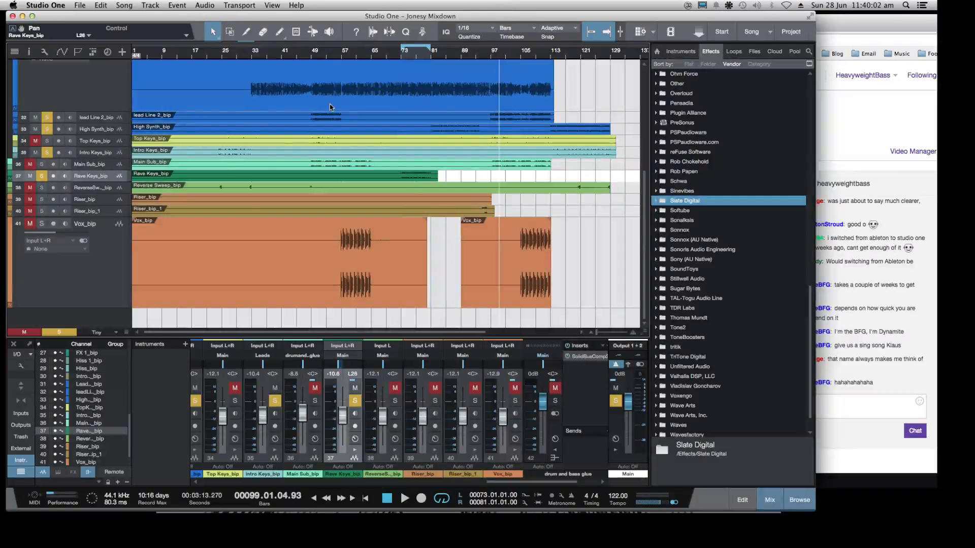
left_click(104, 265)
left_click(150, 6)
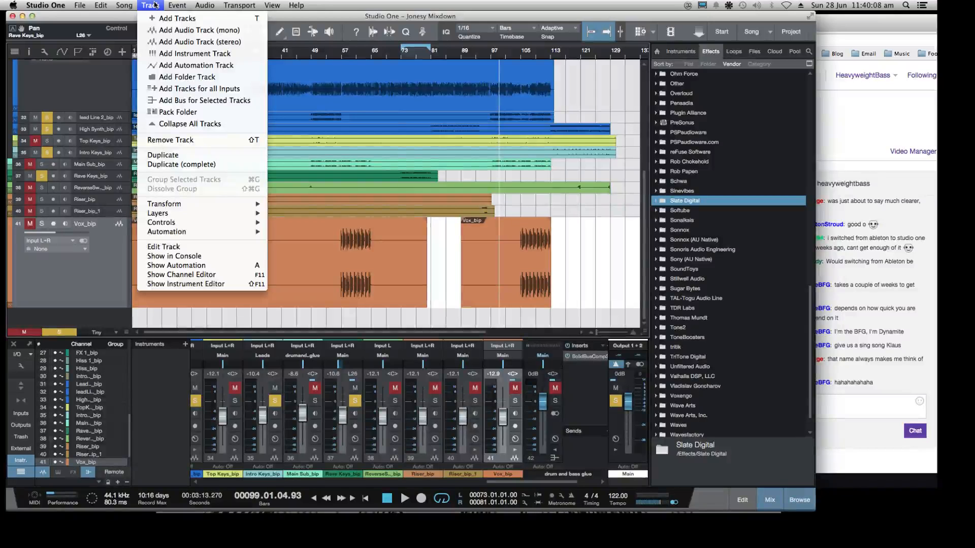
left_click(177, 19)
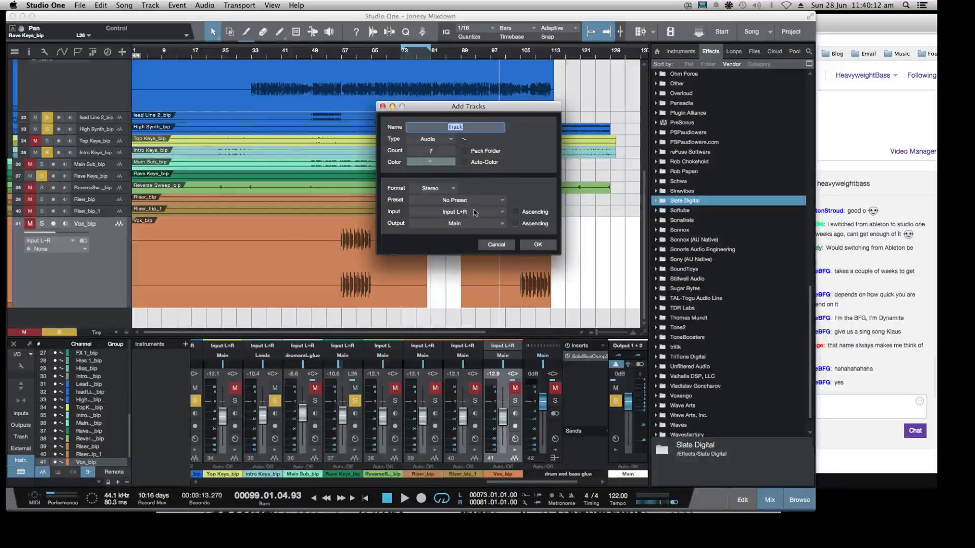
left_click(450, 138)
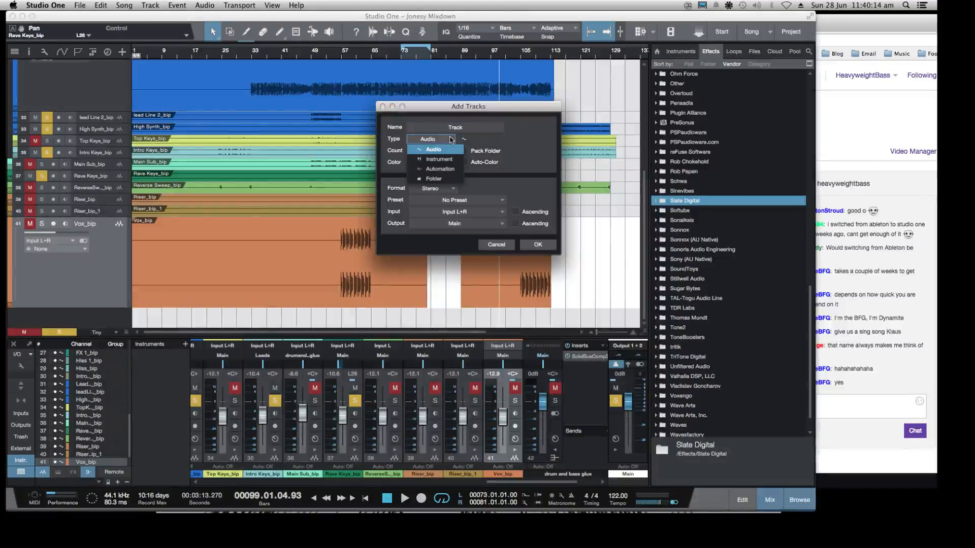
left_click(440, 169)
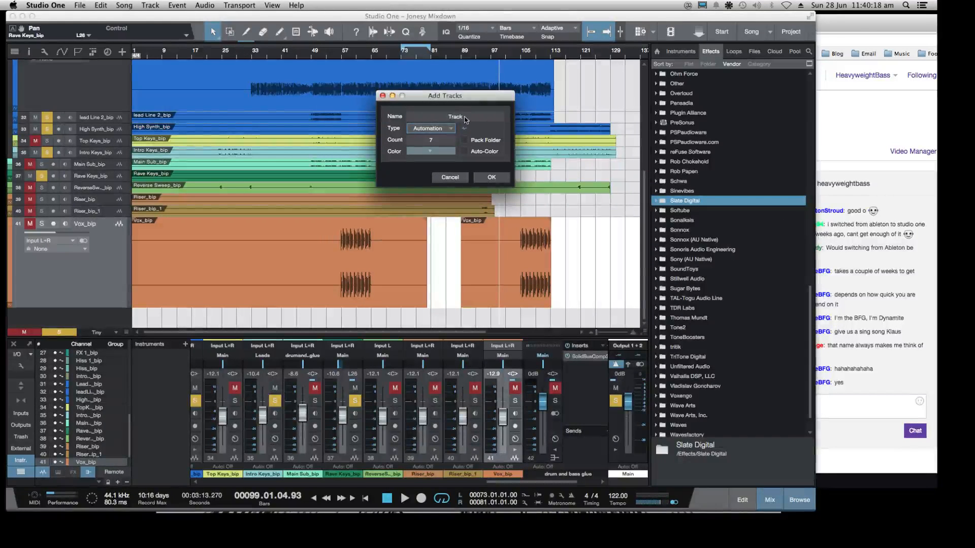
left_click(491, 179)
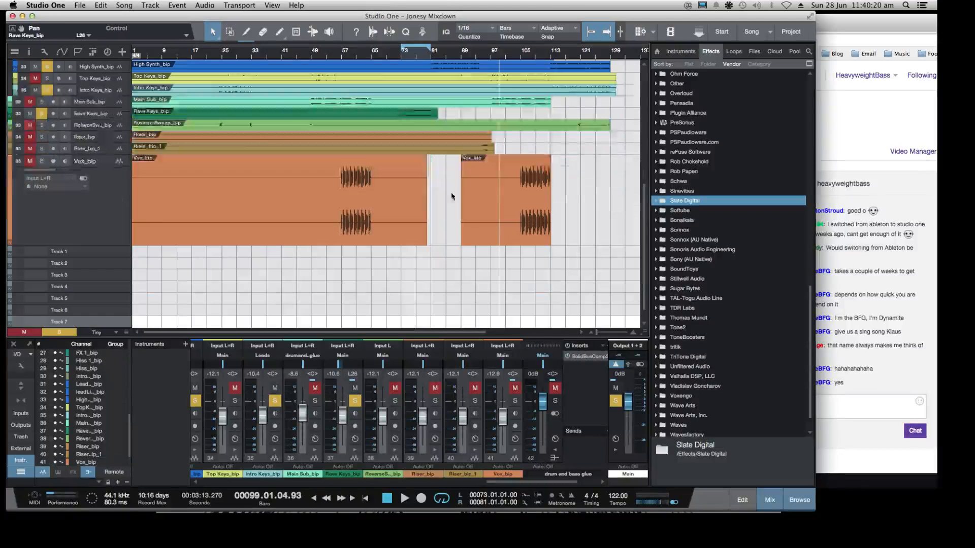
Remove the surplus automation tracks Track 2 to Track 7, keeping only Track 1
scroll(262, 244, "down", 2)
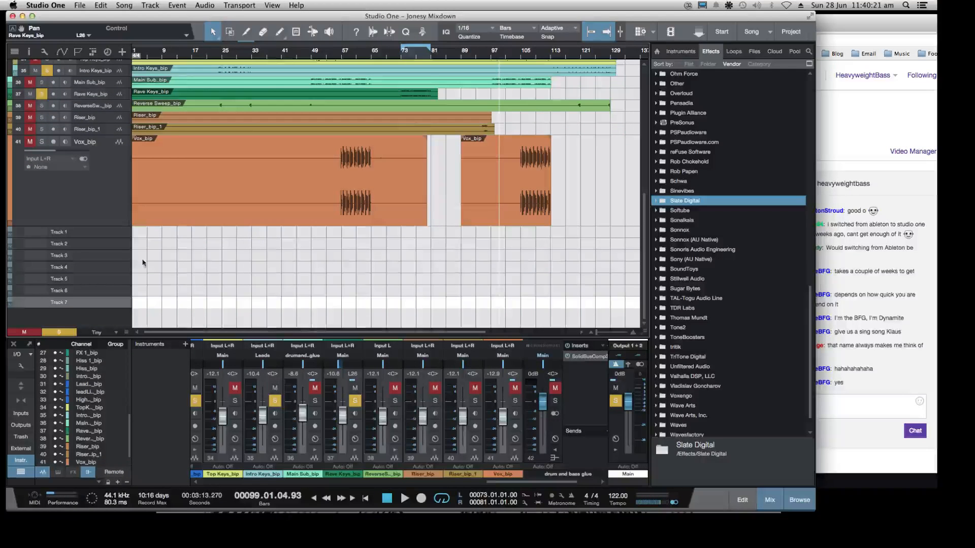
right_click(75, 302)
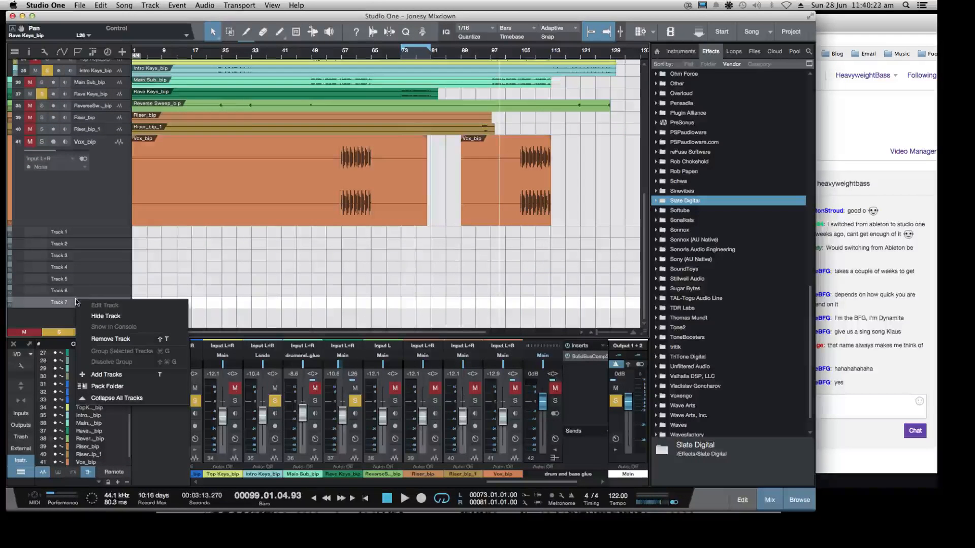
left_click(79, 251)
left_click(77, 245, "shift")
right_click(77, 245)
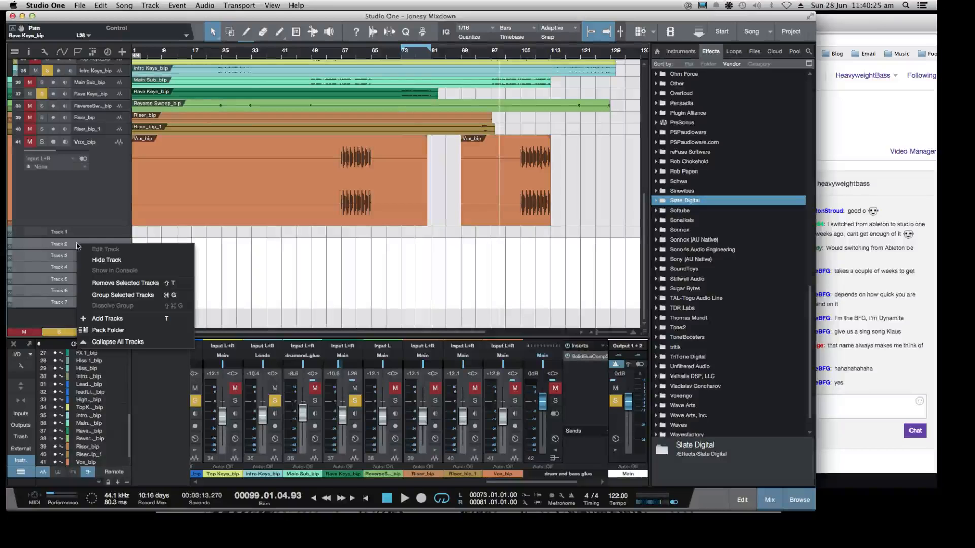
left_click(115, 284)
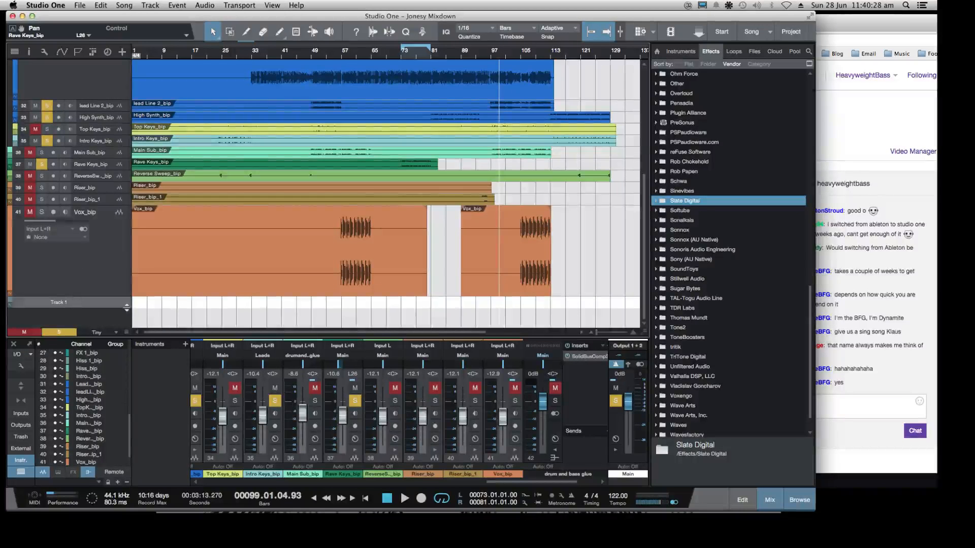
Check Track 1's parameter choices, turn on automation display in the arrangement, and remove the Track 1 automation track
left_click(85, 311)
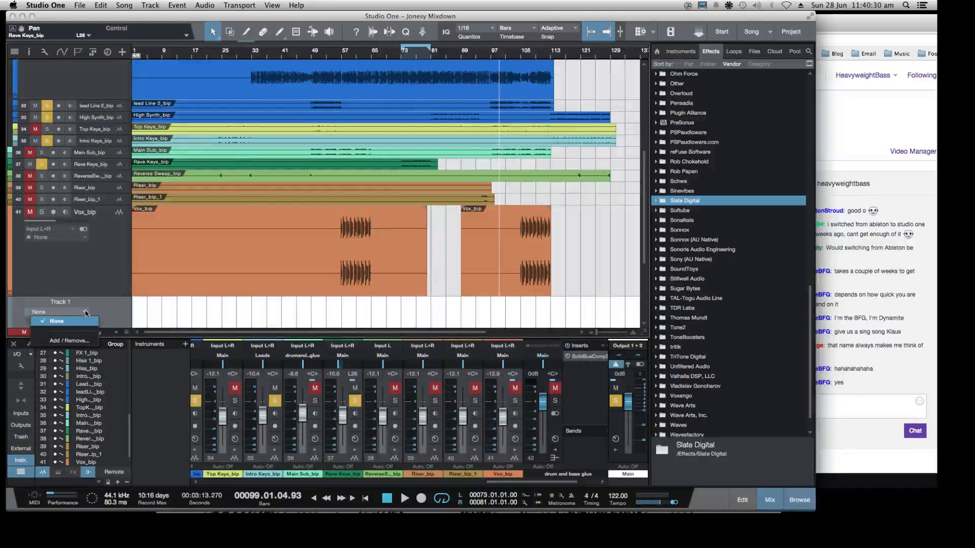
left_click(113, 305)
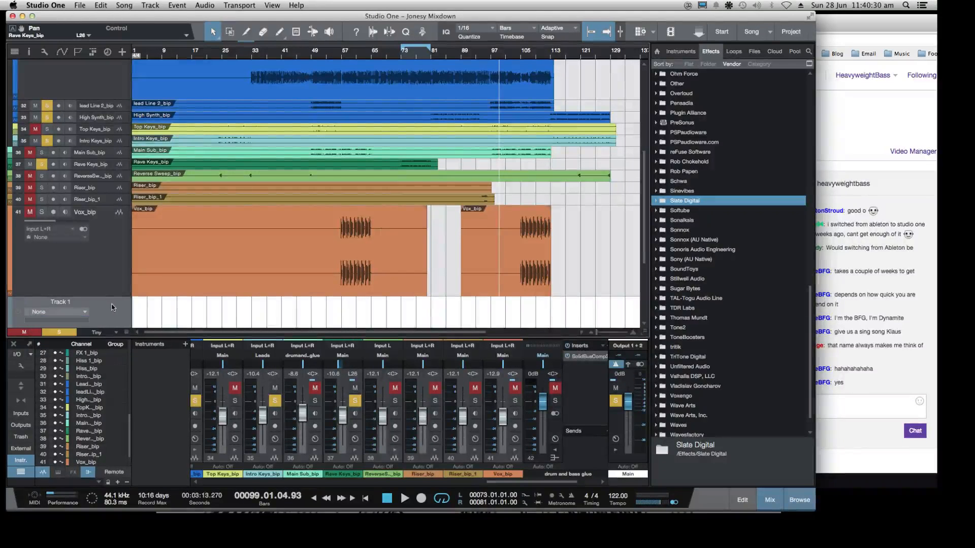
left_click(61, 54)
scroll(125, 256, "down", 3)
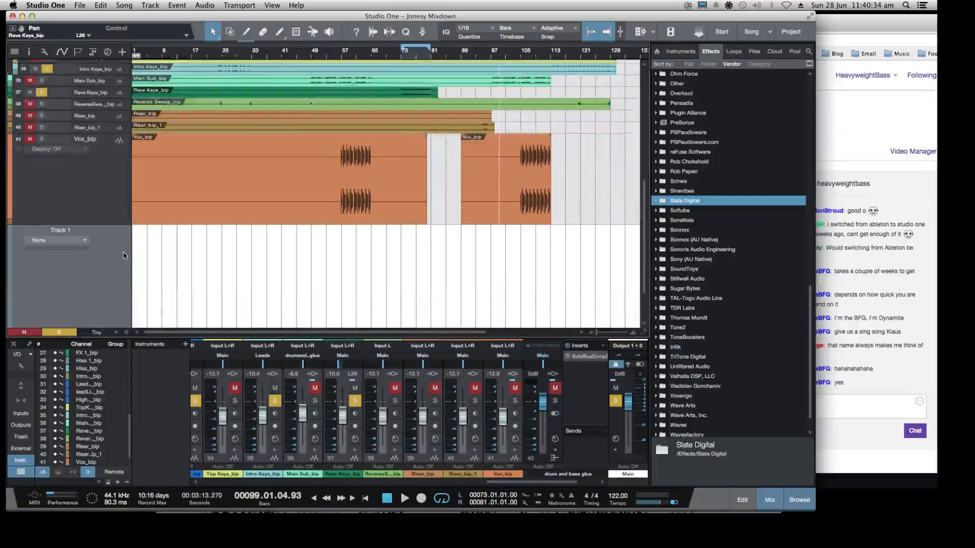
scroll(124, 256, "down", 2)
right_click(90, 230)
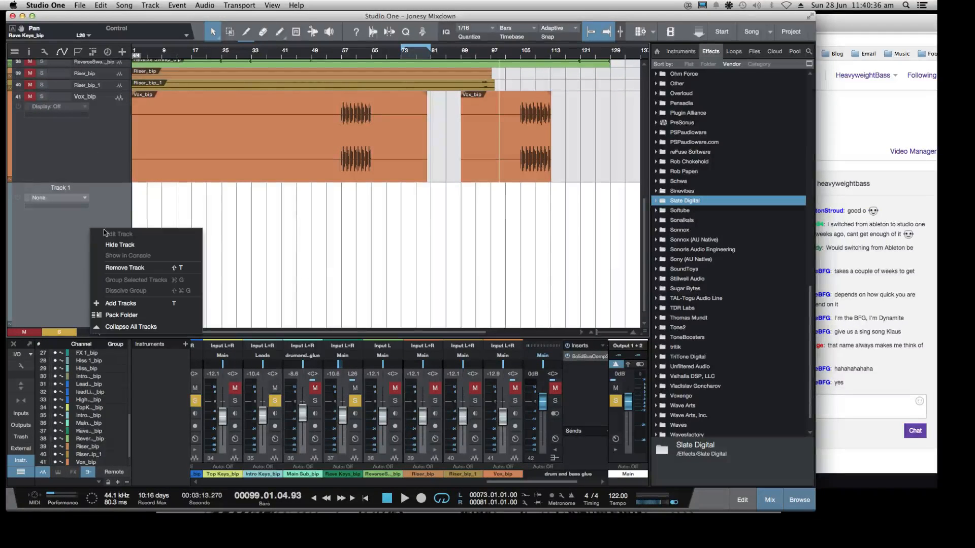
left_click(107, 268)
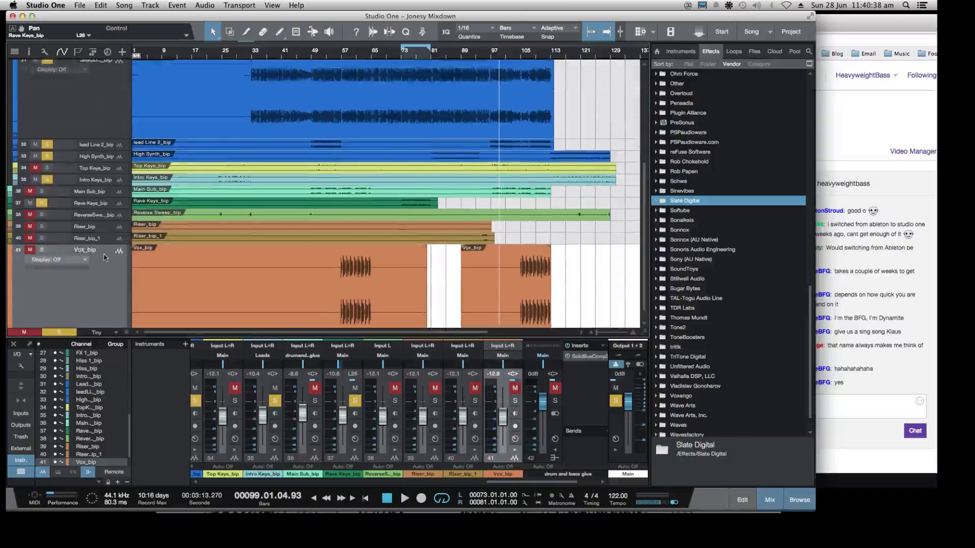
Clear all solos and play the full mix from about bar 67, then from about bar 59
scroll(103, 254, "up", 7)
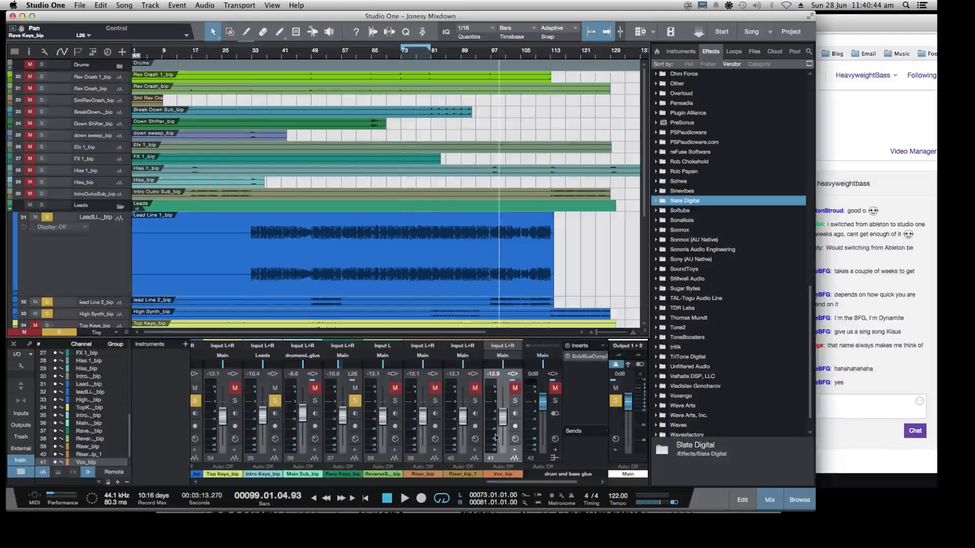
left_click(615, 401)
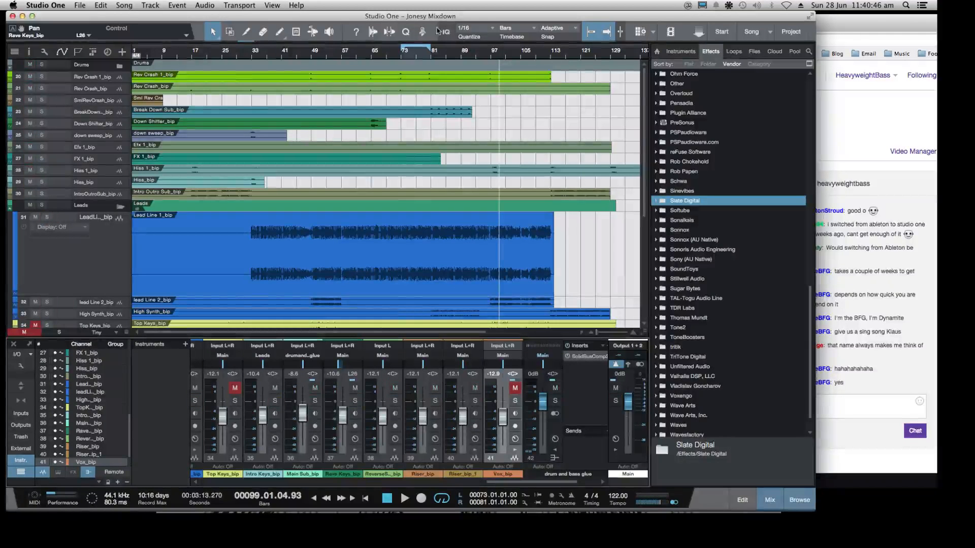
left_click(383, 52)
key("space")
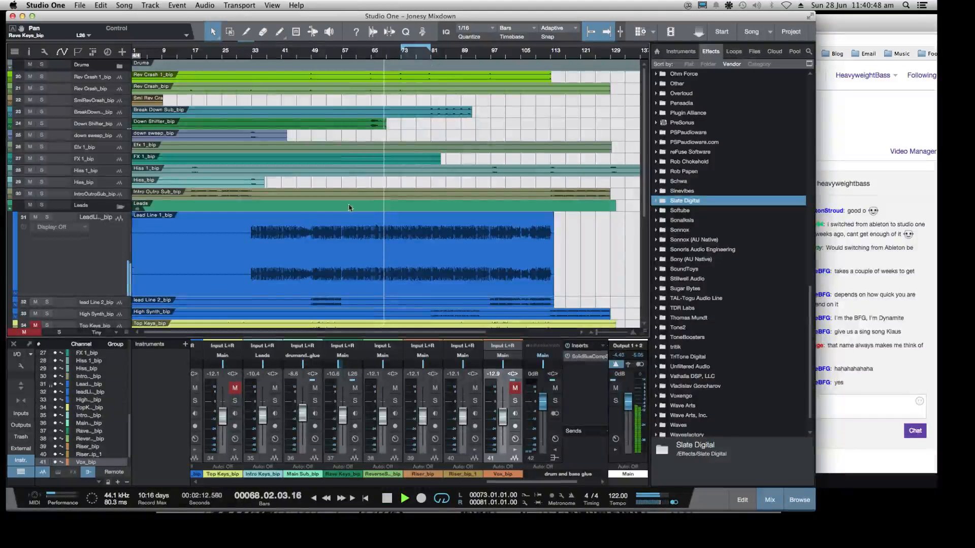
left_click(352, 52)
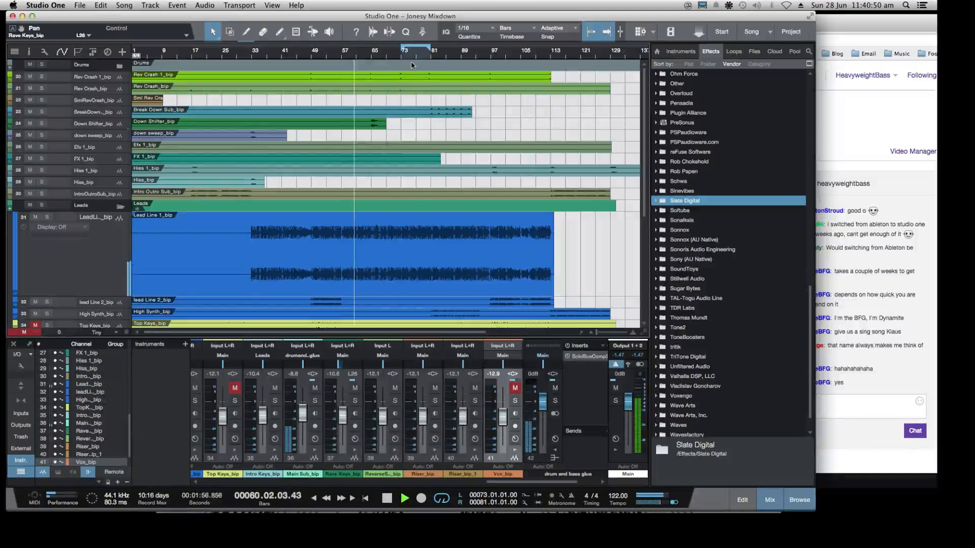
Select the Lead Line 1 track and lower the Leads bus volume to -11.3 dB during playback
left_click(100, 264)
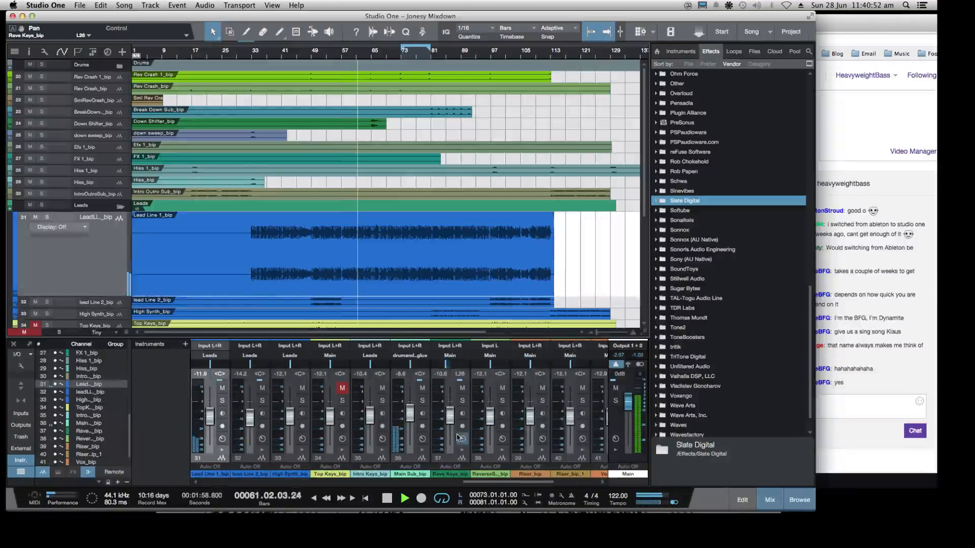
scroll(546, 420, "right", 5)
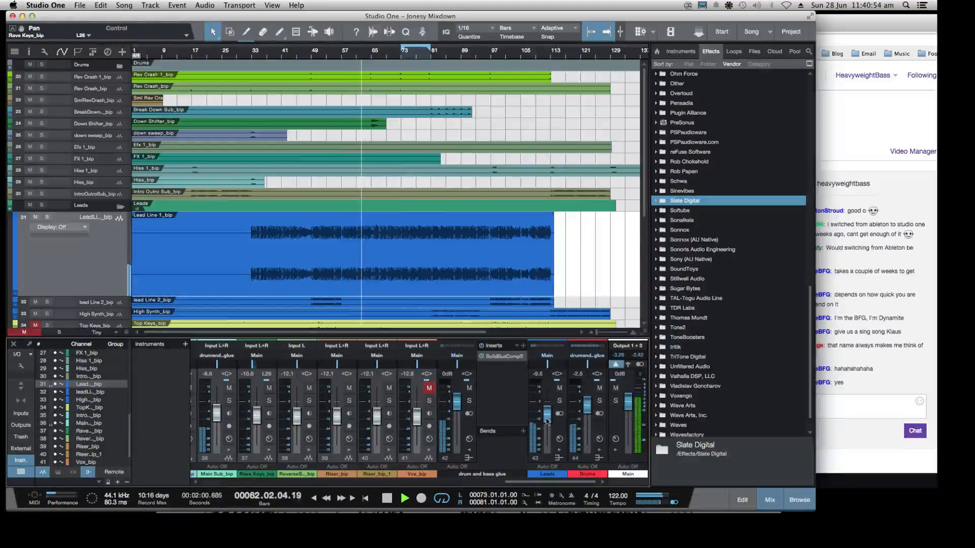
left_click_drag(547, 420, 548, 417)
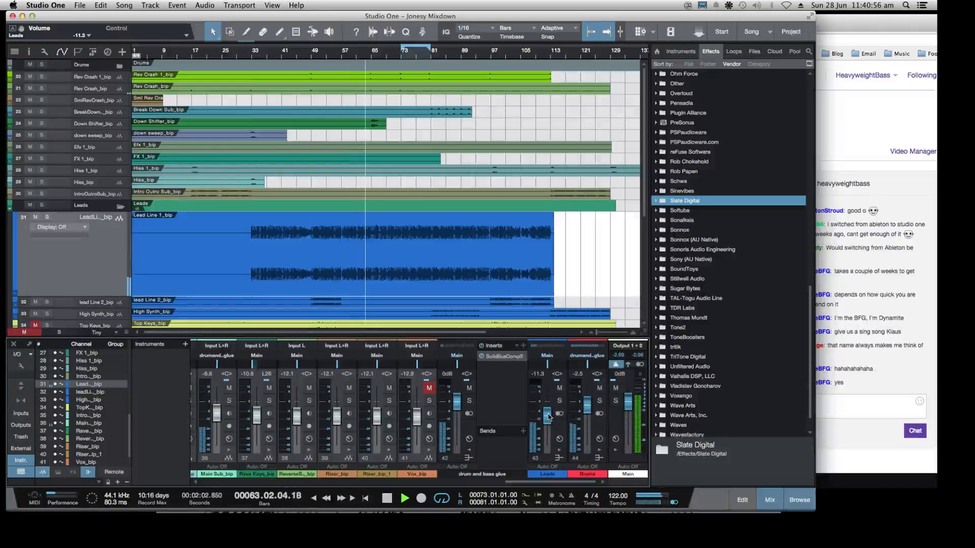
Add one automation track below the Vox track and look through its track options and parameter choices
scroll(321, 233, "down", 5)
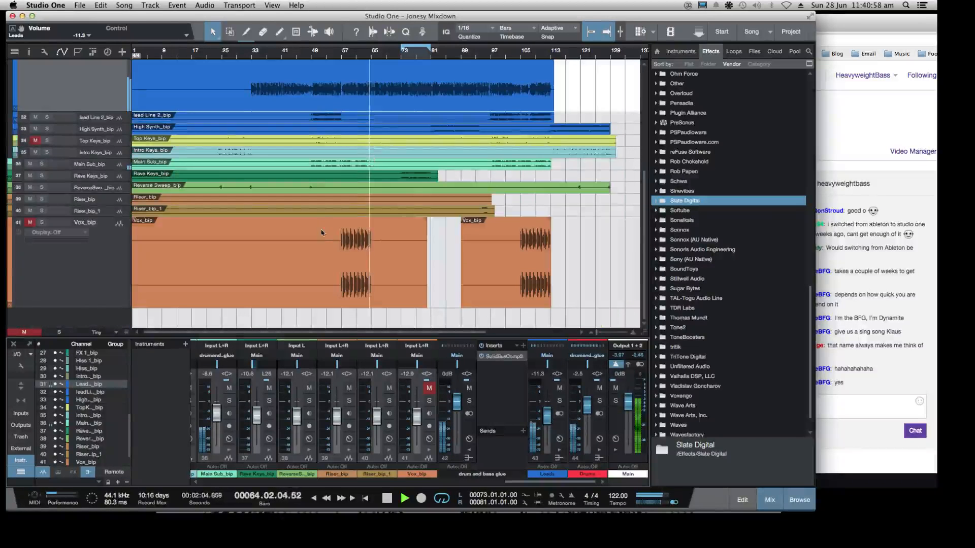
left_click(153, 284)
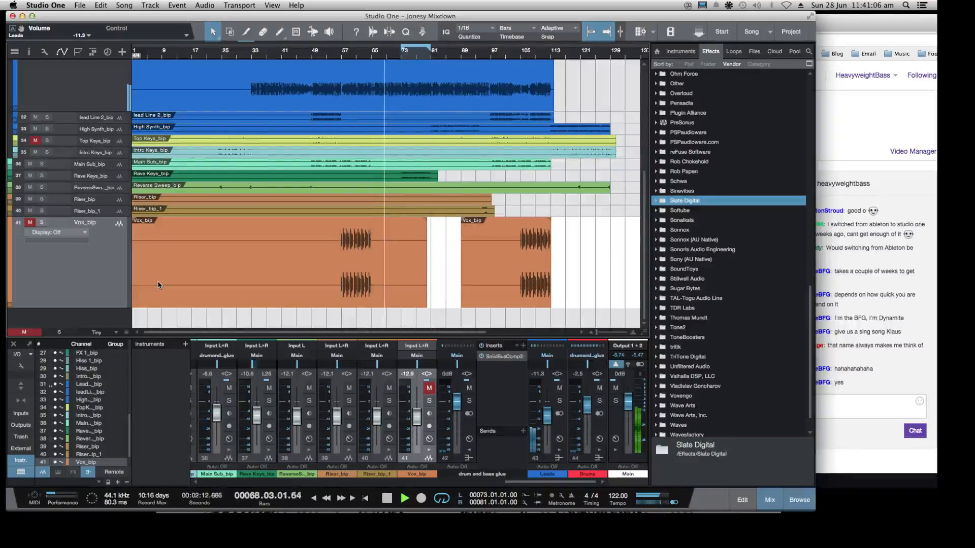
scroll(104, 165, "up", 3)
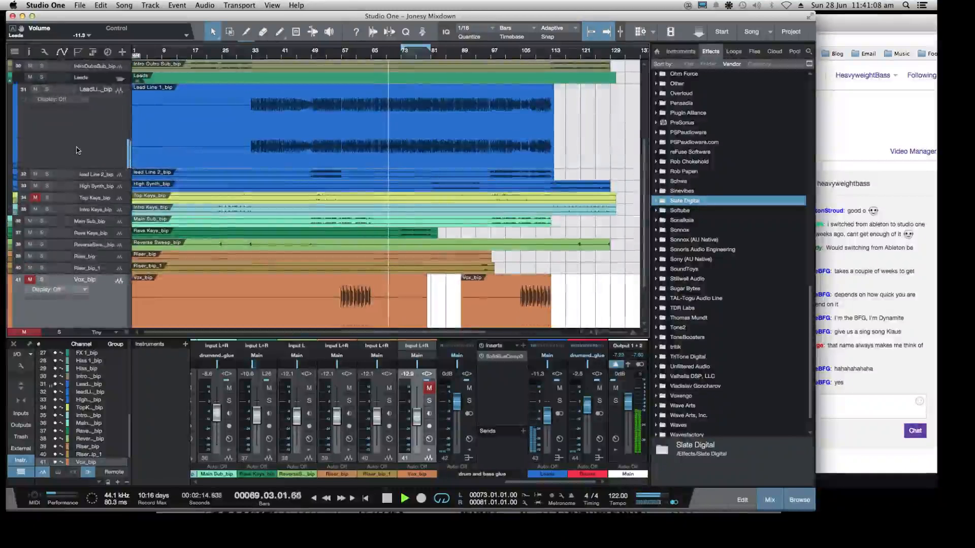
scroll(77, 150, "up", 2)
scroll(77, 151, "up", 8)
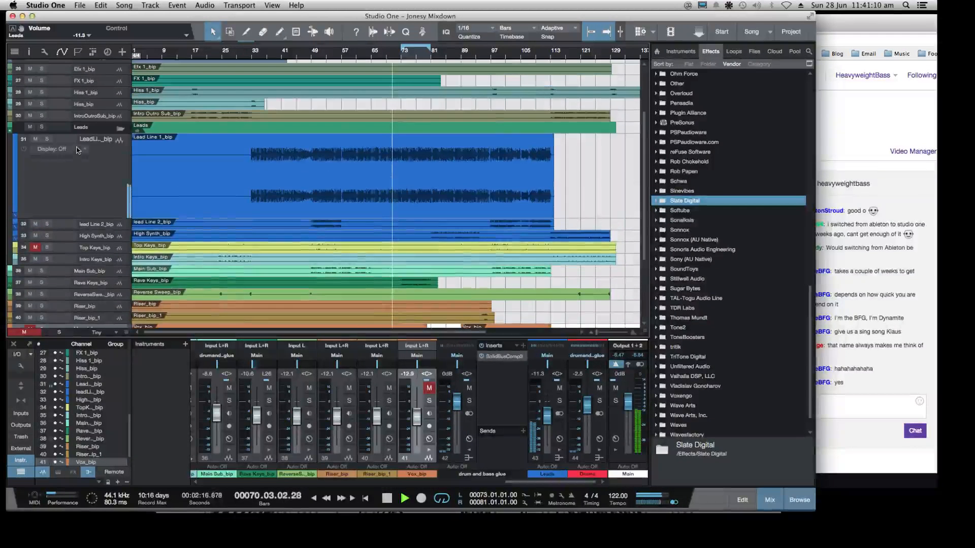
scroll(90, 166, "down", 12)
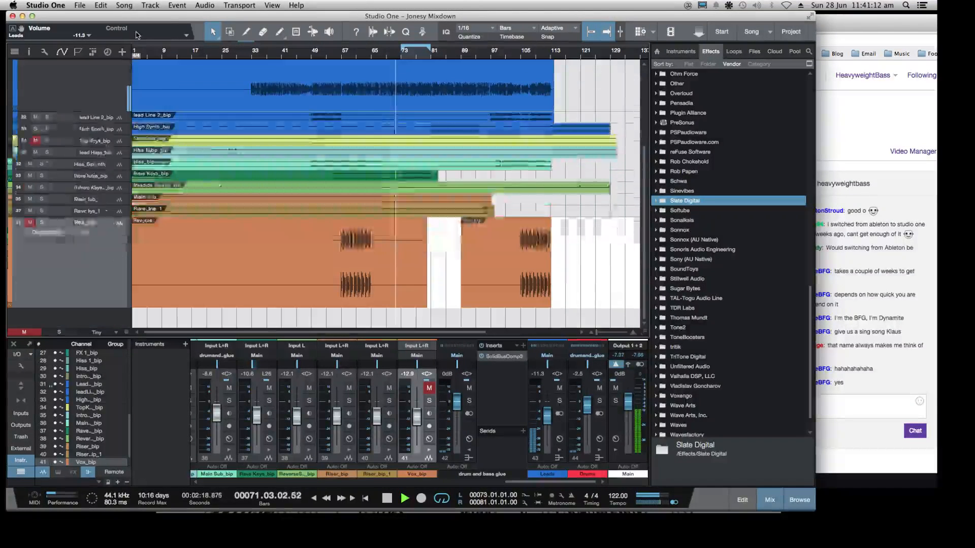
left_click(143, 5)
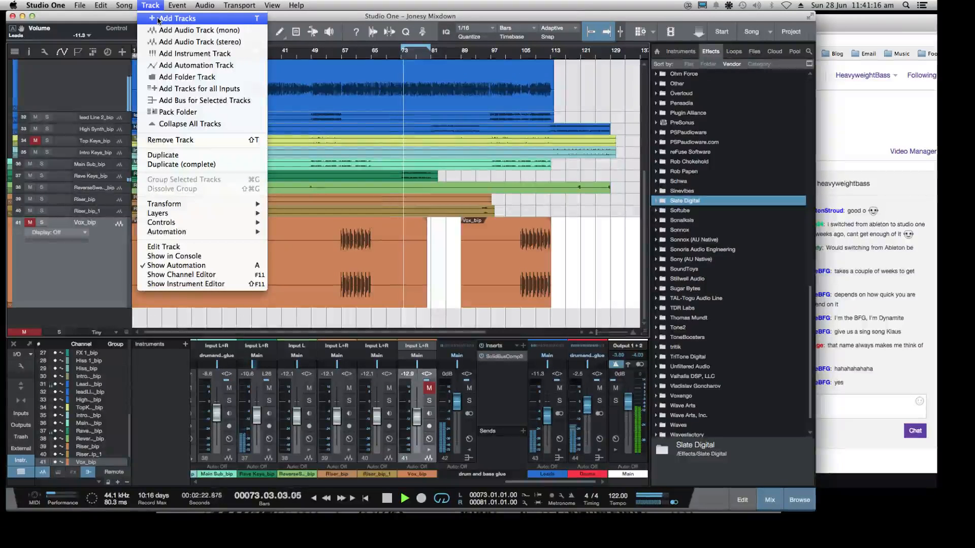
left_click(159, 21)
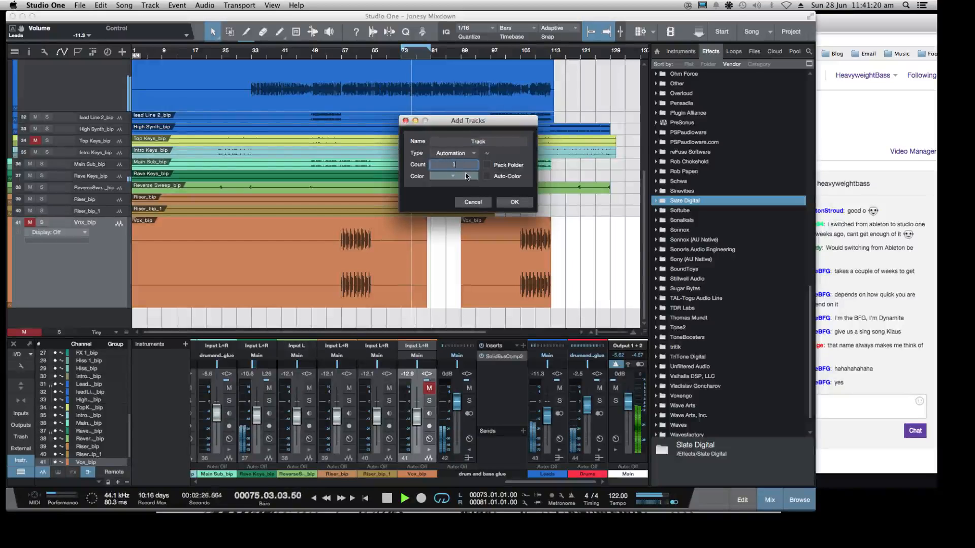
left_click(521, 206)
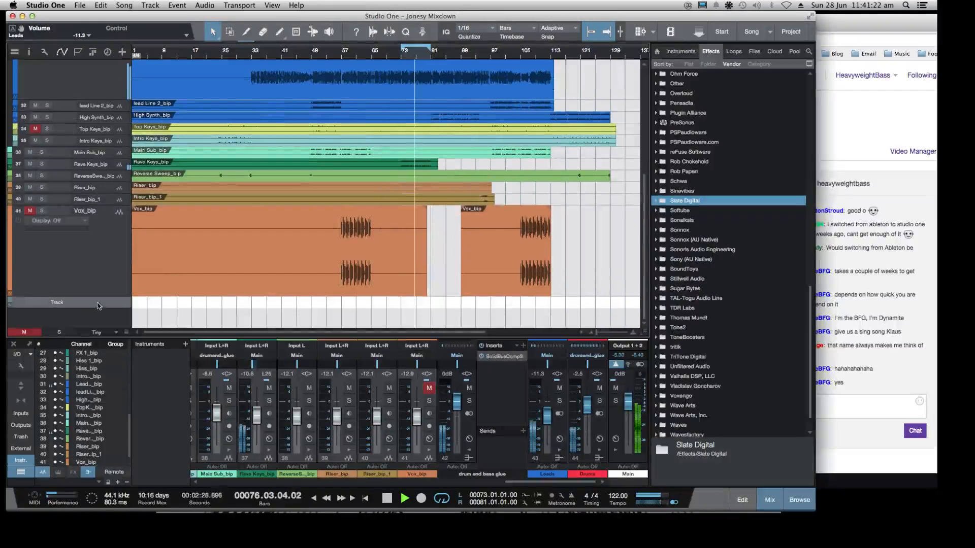
scroll(58, 224, "down", 5)
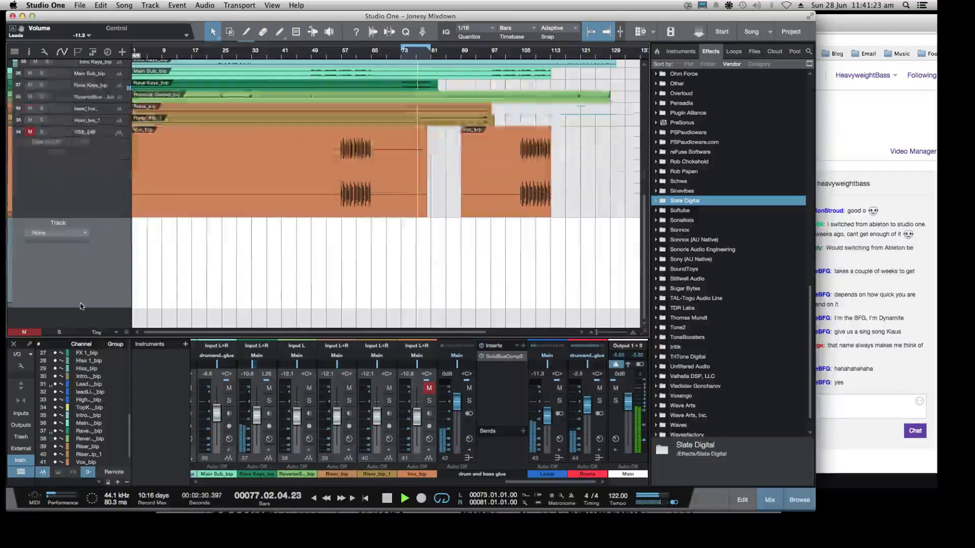
right_click(58, 224)
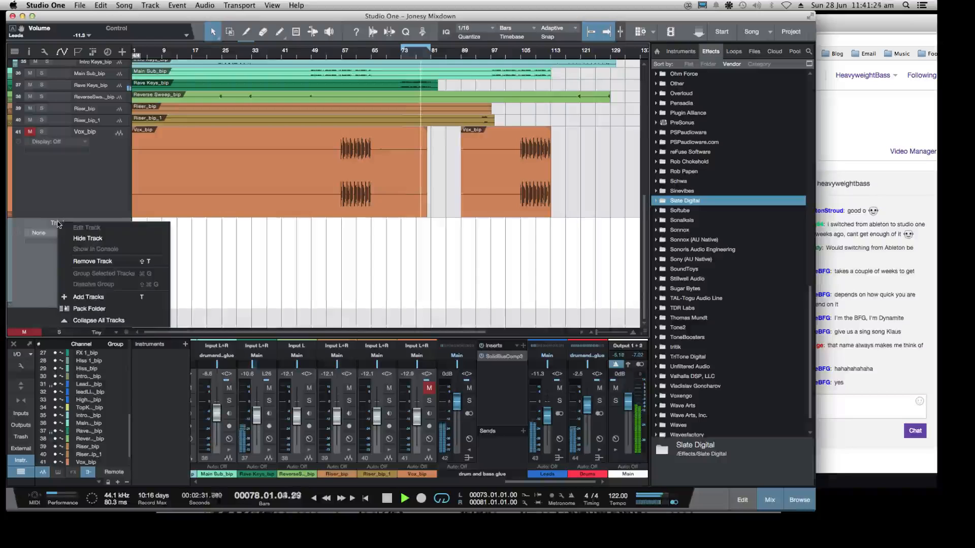
left_click(41, 263)
left_click(84, 233)
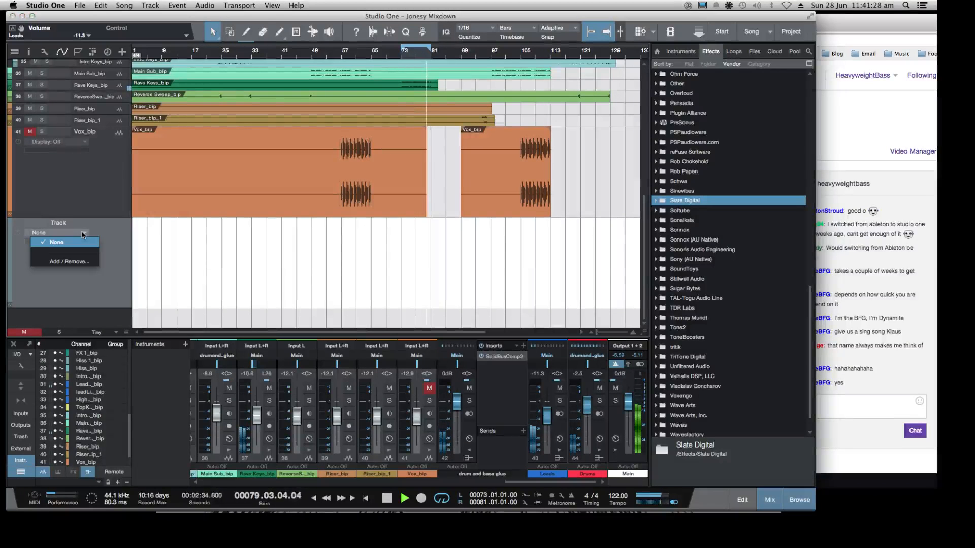
left_click(106, 235)
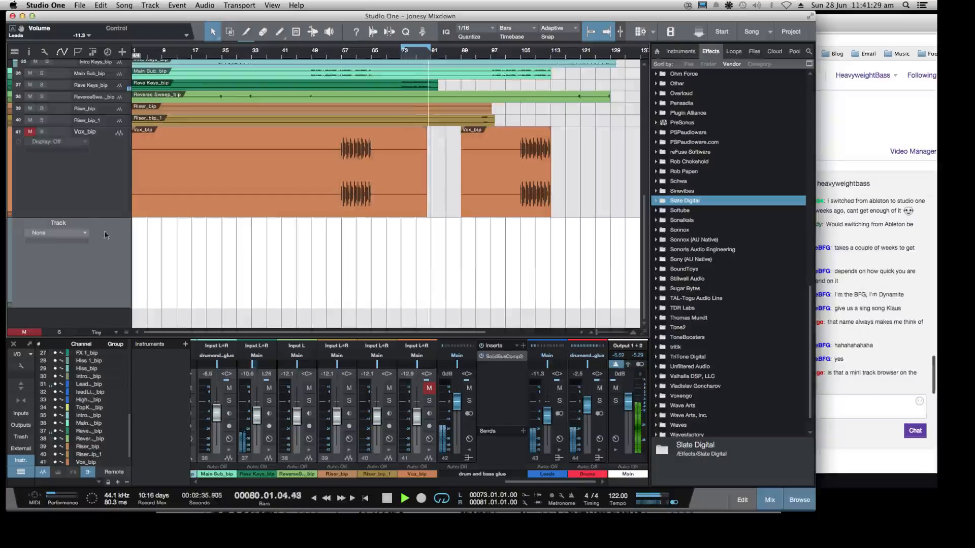
Add one stereo audio track with input L+R and output Main below the automation track, and show its automation display selector
right_click(87, 262)
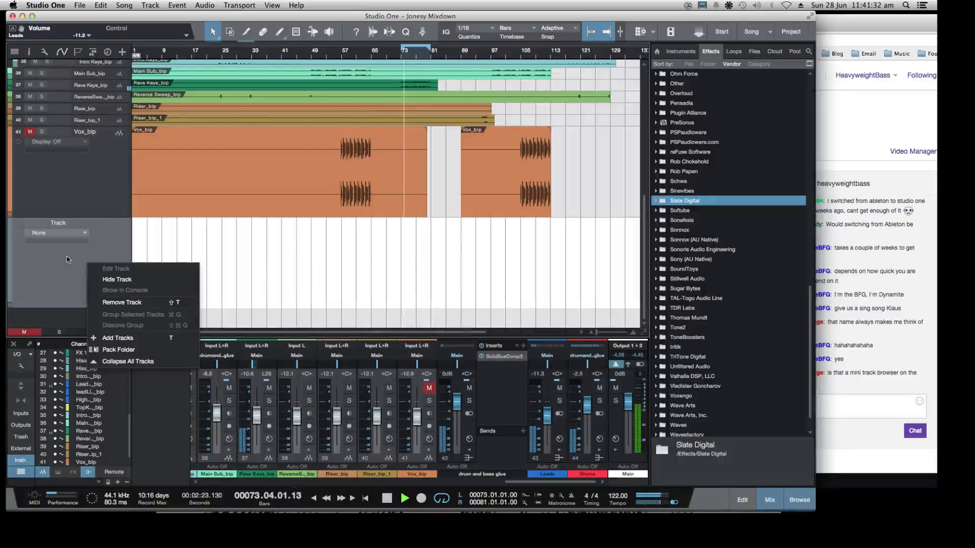
left_click(118, 338)
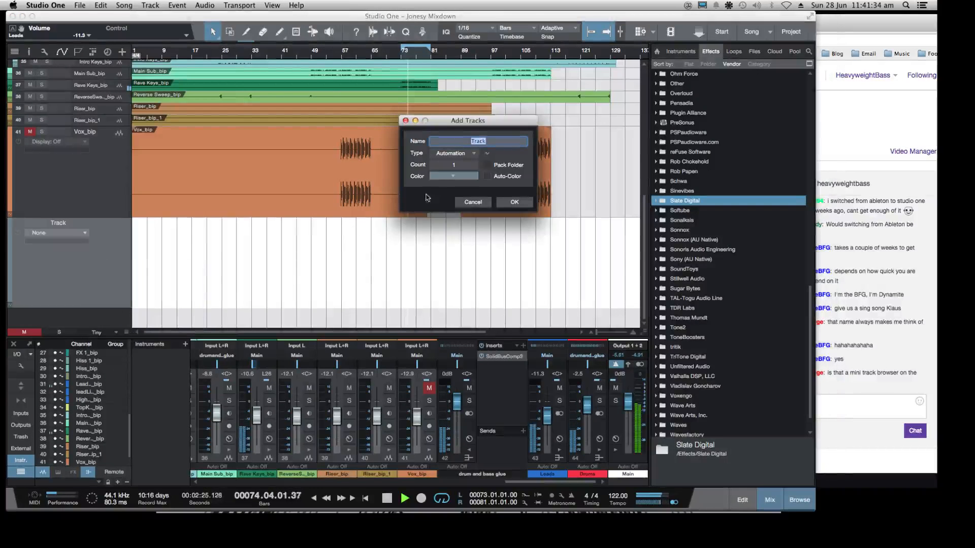
left_click(473, 155)
left_click(465, 167)
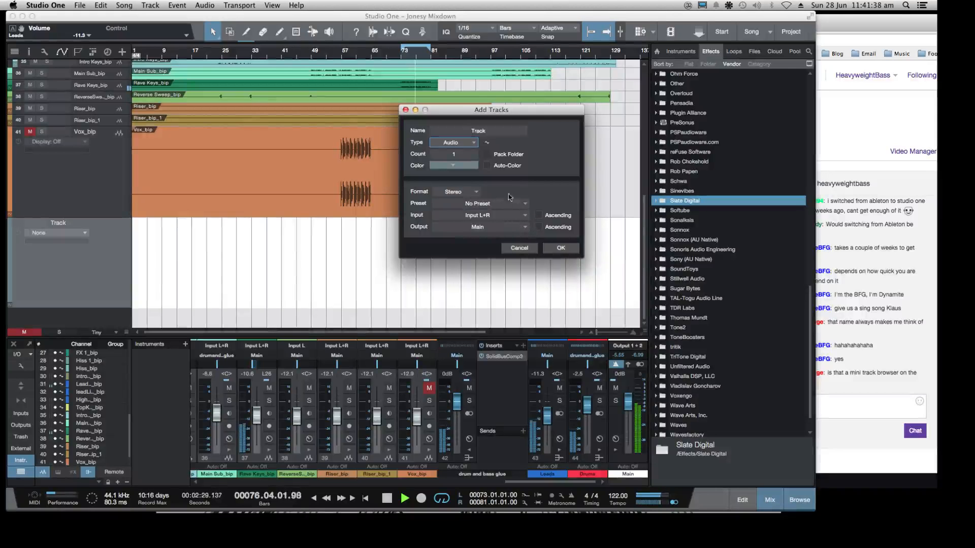
left_click(485, 228)
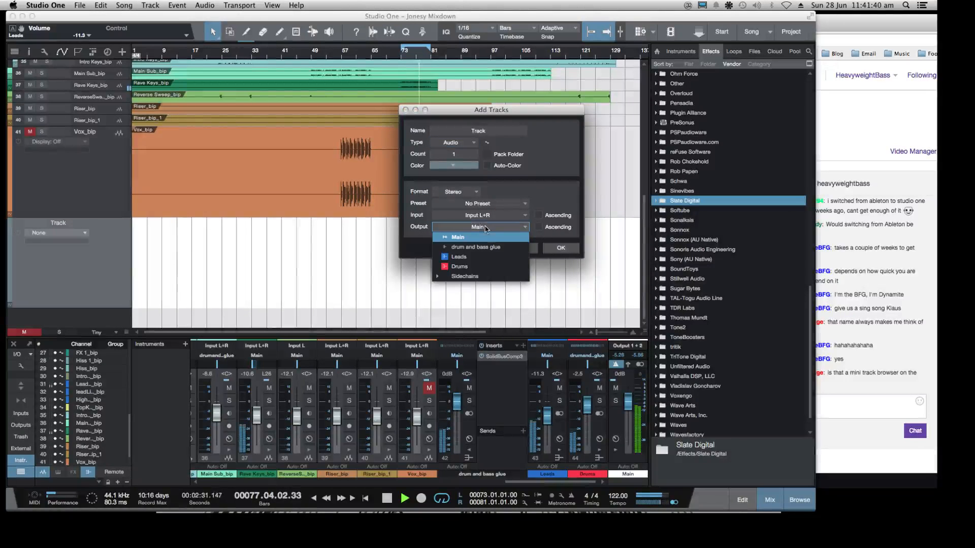
left_click(530, 187)
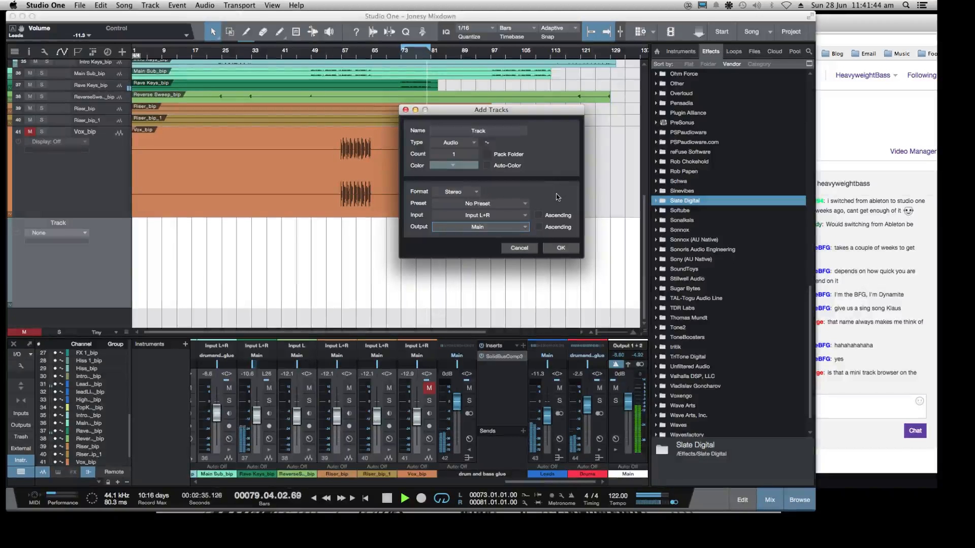
left_click(473, 142)
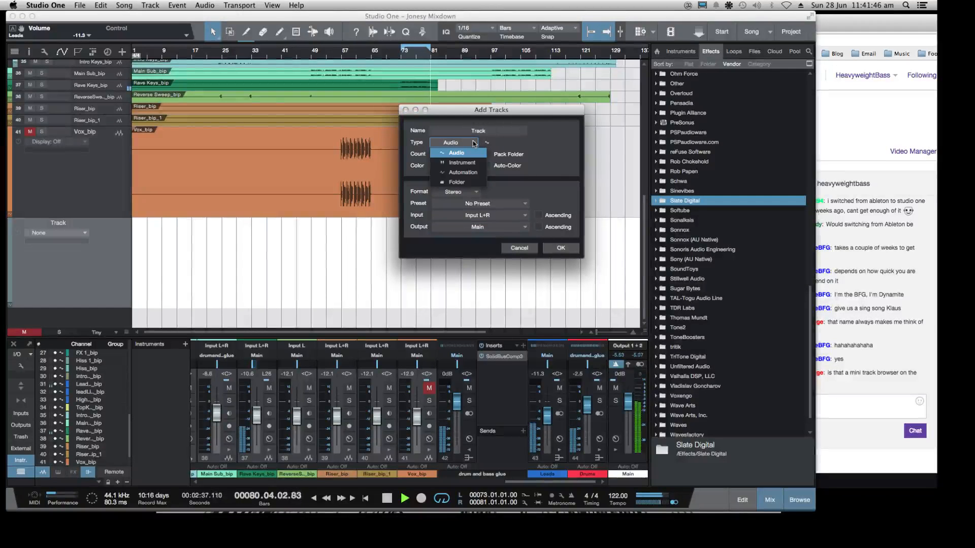
left_click(533, 116)
left_click(561, 248)
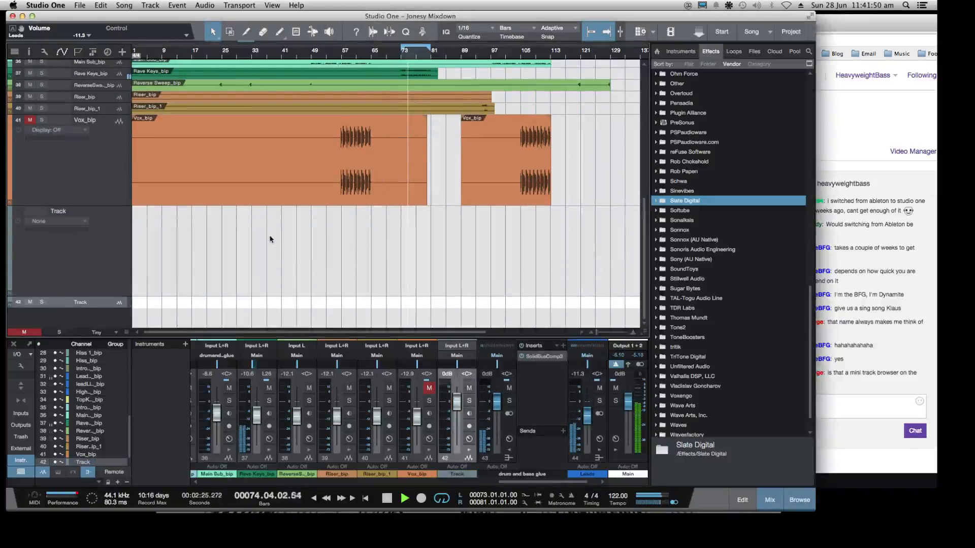
left_click(115, 308)
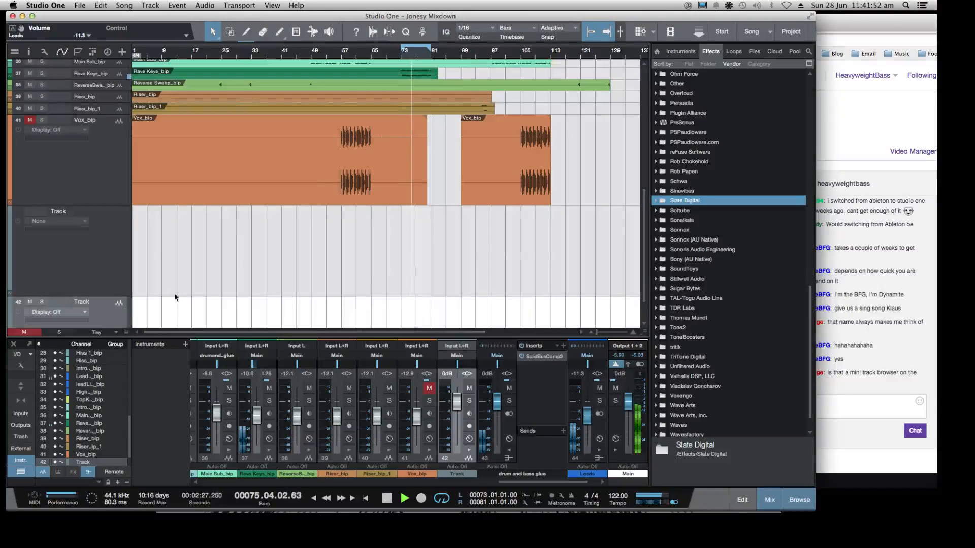
Remove the new automation track and the new audio track below Vox
scroll(174, 298, "down", 2)
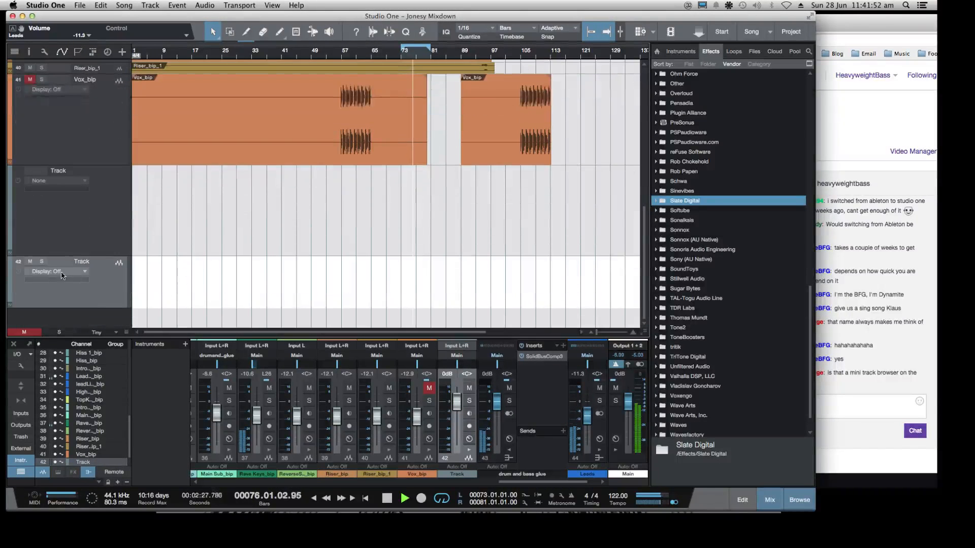
right_click(113, 231)
left_click(135, 268)
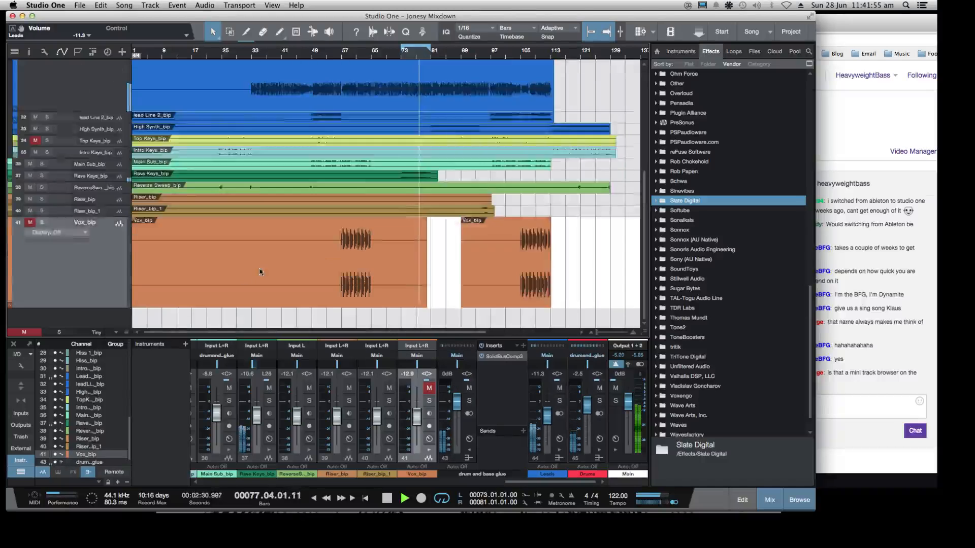
scroll(259, 271, "up", 9)
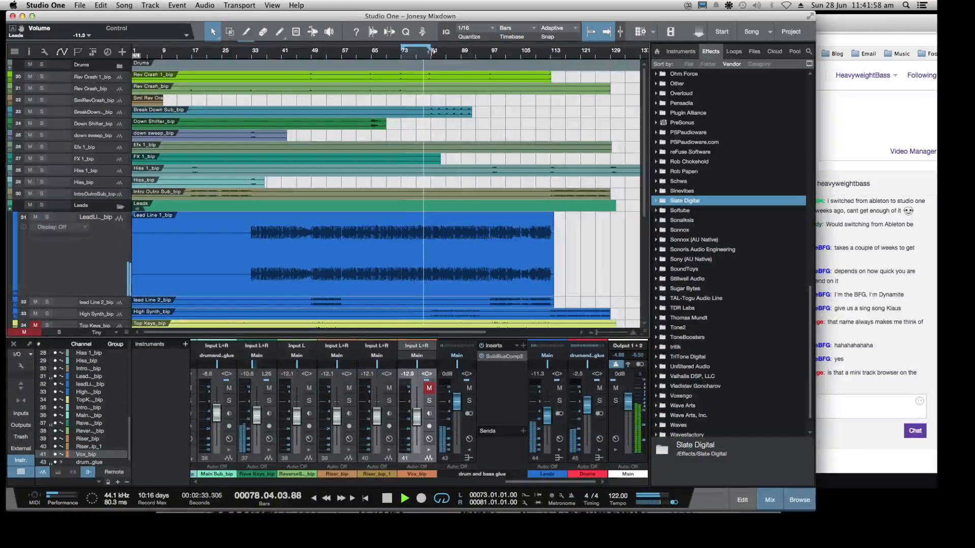
Extend the loop range so that it runs from bar 73 to bar 109
left_click_drag(432, 51, 534, 51)
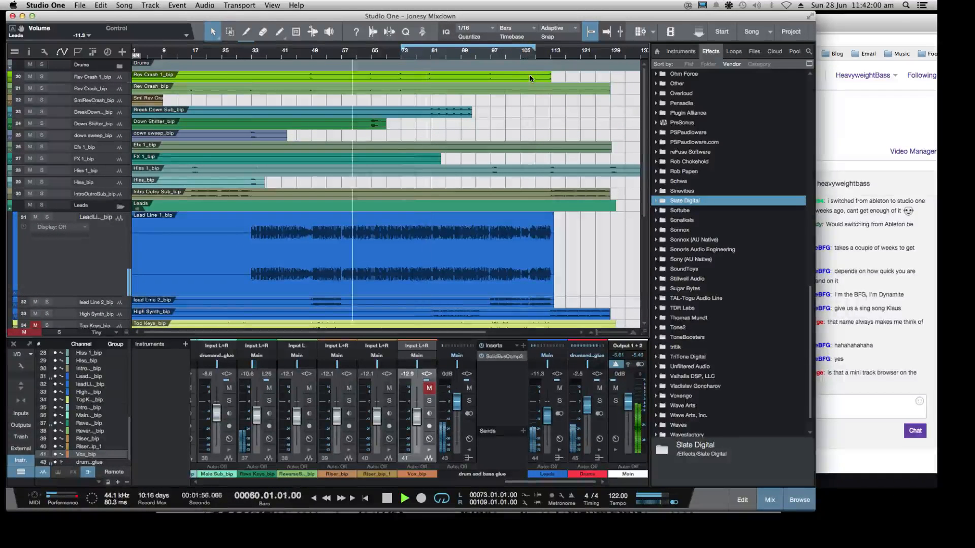
scroll(530, 78, "down", 1)
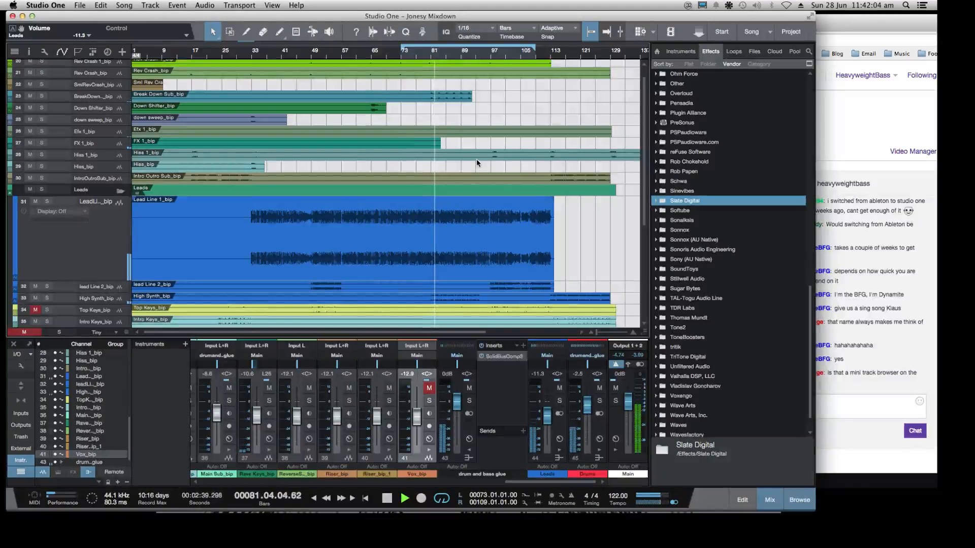
scroll(457, 158, "down", 5)
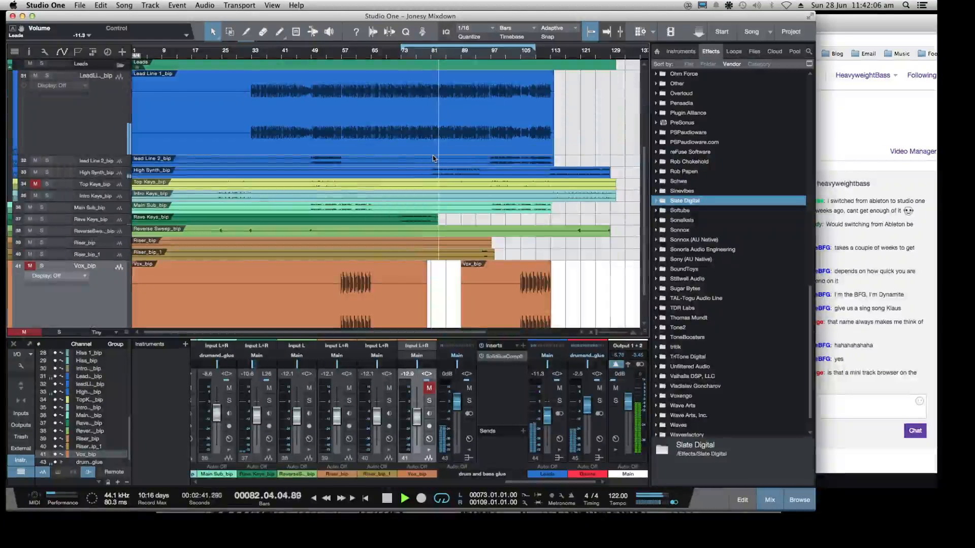
scroll(118, 231, "up", 5)
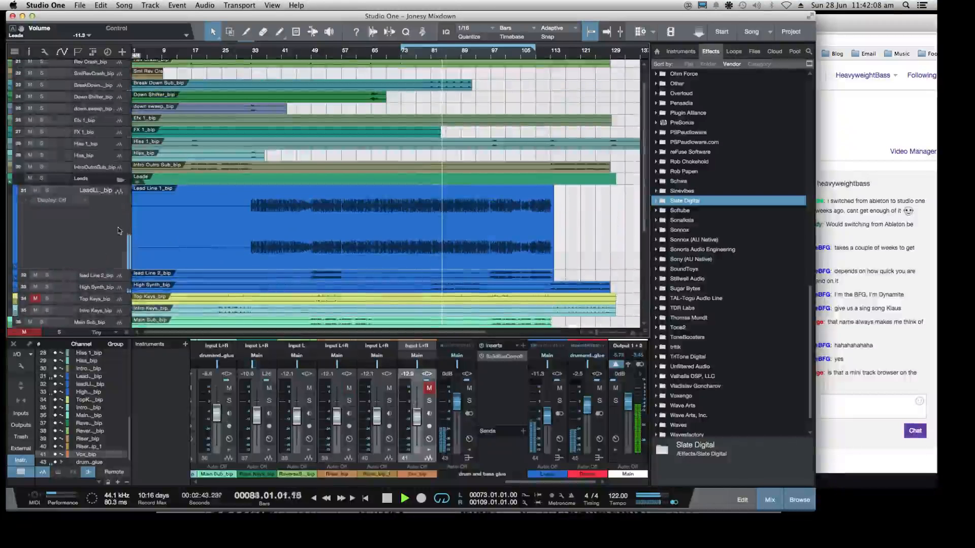
Select the Lead Line 1, Lead Line 2 and High Synth tracks together
left_click(118, 231)
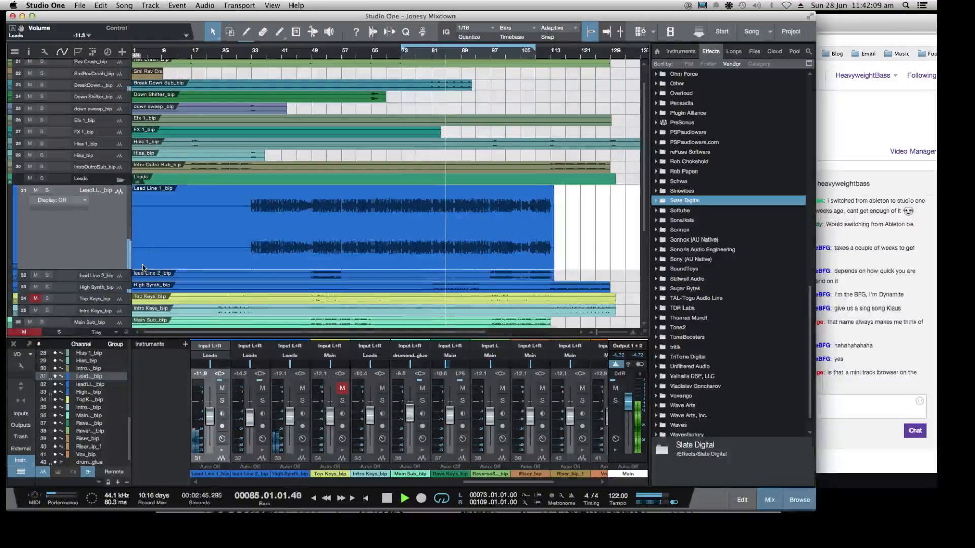
scroll(143, 268, "down", 1)
left_click(112, 282)
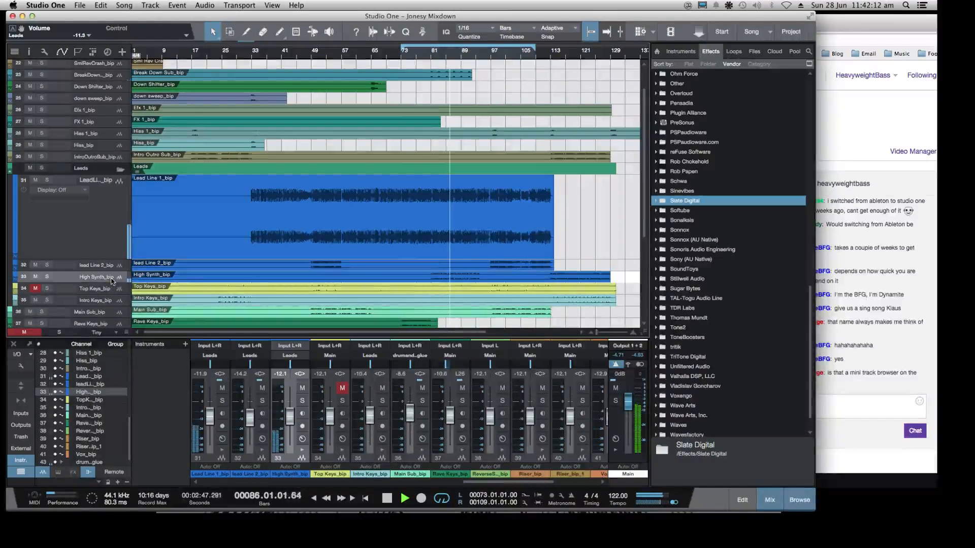
left_click(104, 230, "shift")
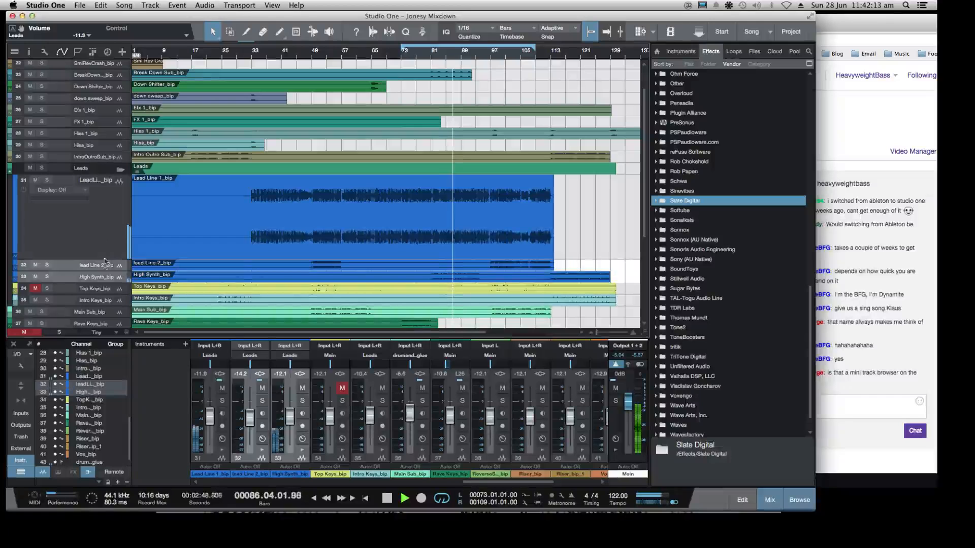
Switch the track headers from automation controls to input settings and check the selector below Lead Line 1's input
right_click(105, 228)
left_click(62, 54)
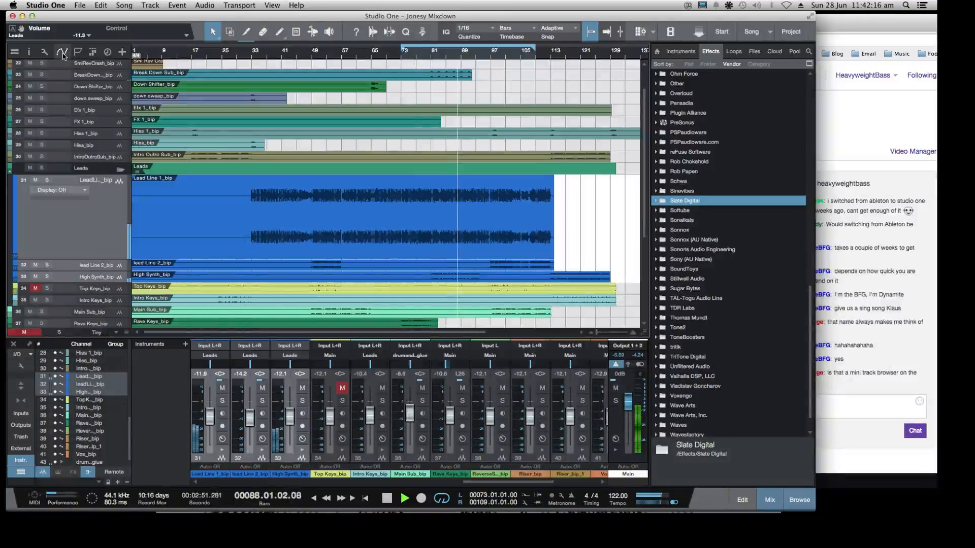
left_click(62, 52)
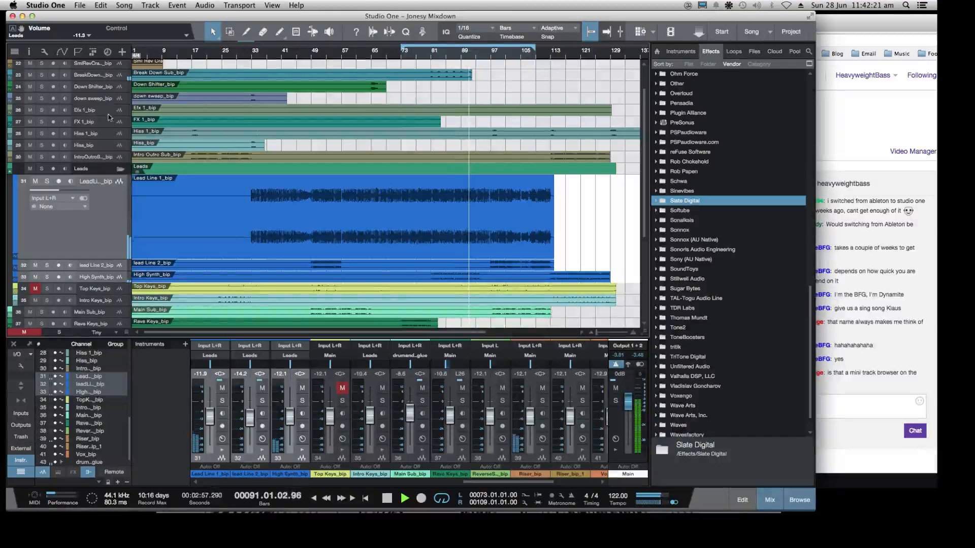
left_click(62, 52)
left_click(62, 53)
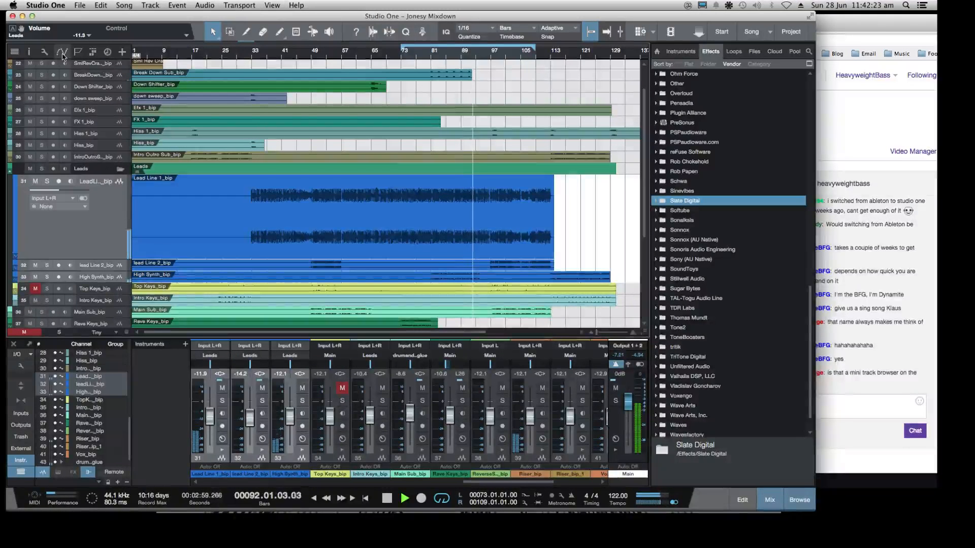
left_click(69, 207)
left_click(80, 208)
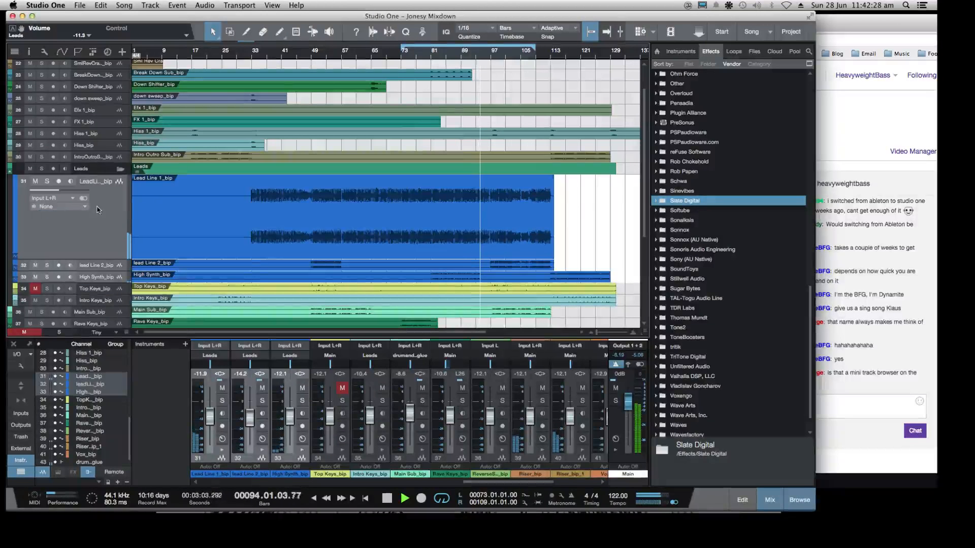
Enlarge the track height of the selected Lead Line 1, Lead Line 2 and High Synth tracks together
scroll(113, 218, "down", 1)
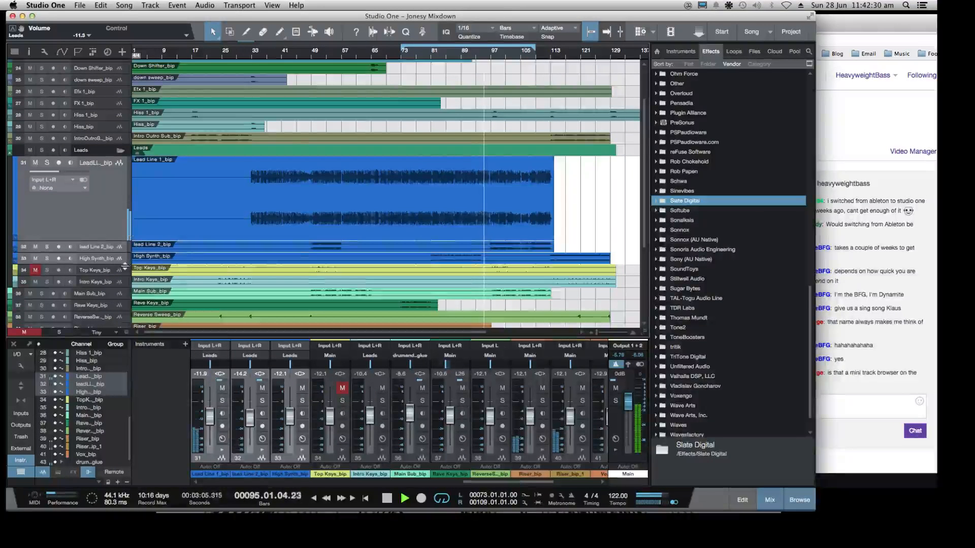
left_click_drag(125, 266, 125, 294)
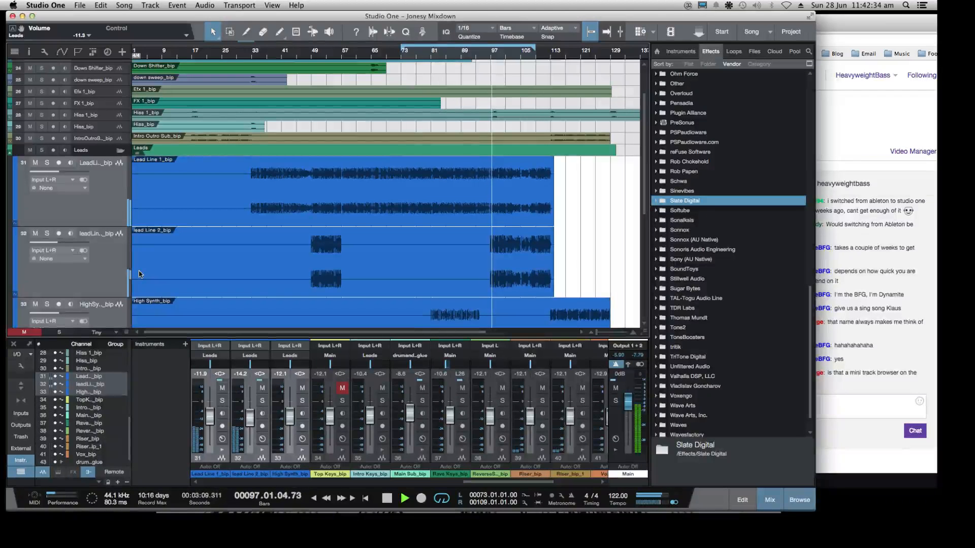
scroll(110, 277, "down", 5)
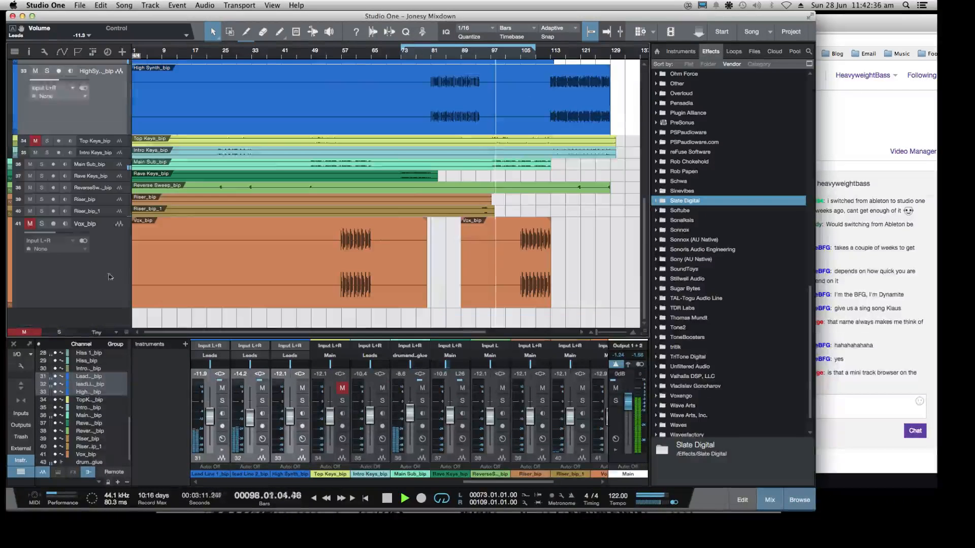
Show automation in the arrangement again and display the volume envelope on the High Synth track
right_click(85, 112)
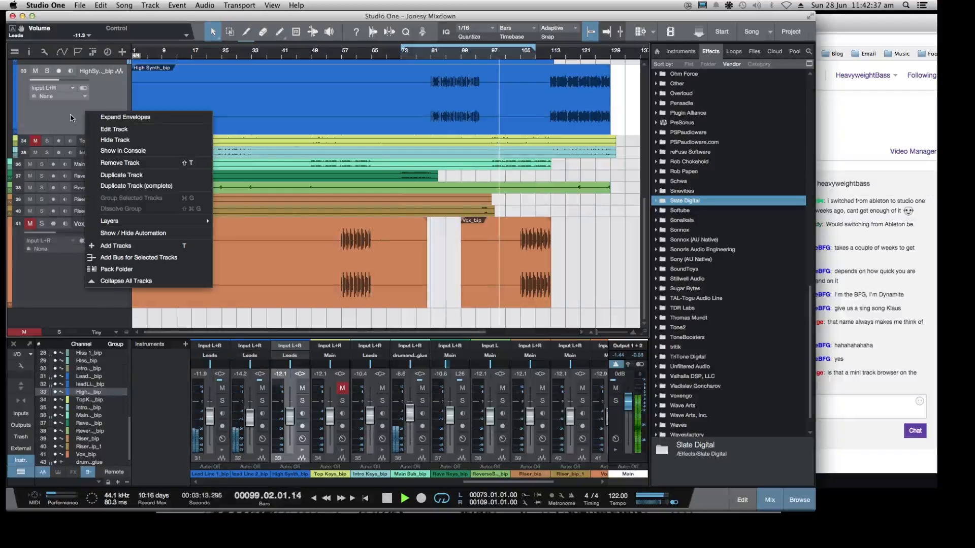
left_click(70, 117)
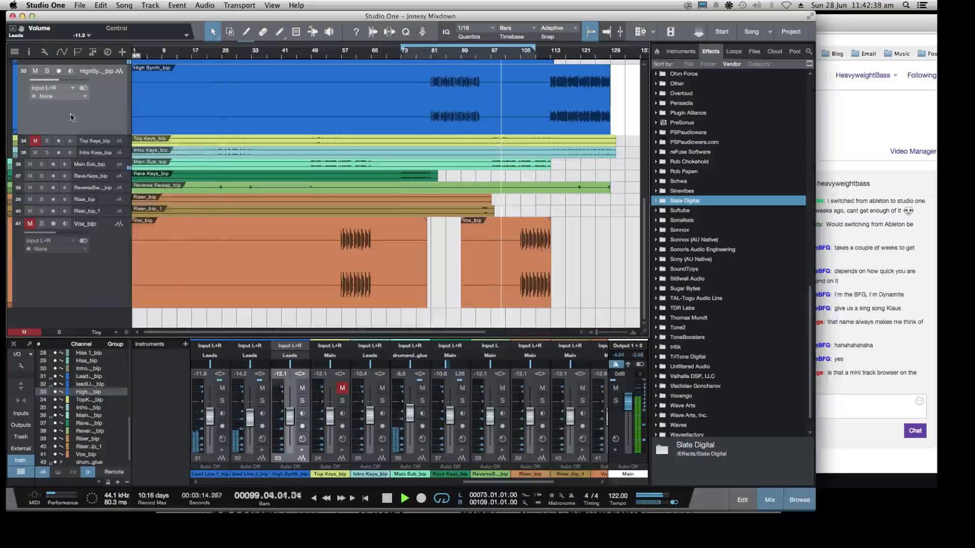
left_click(63, 52)
left_click(71, 80)
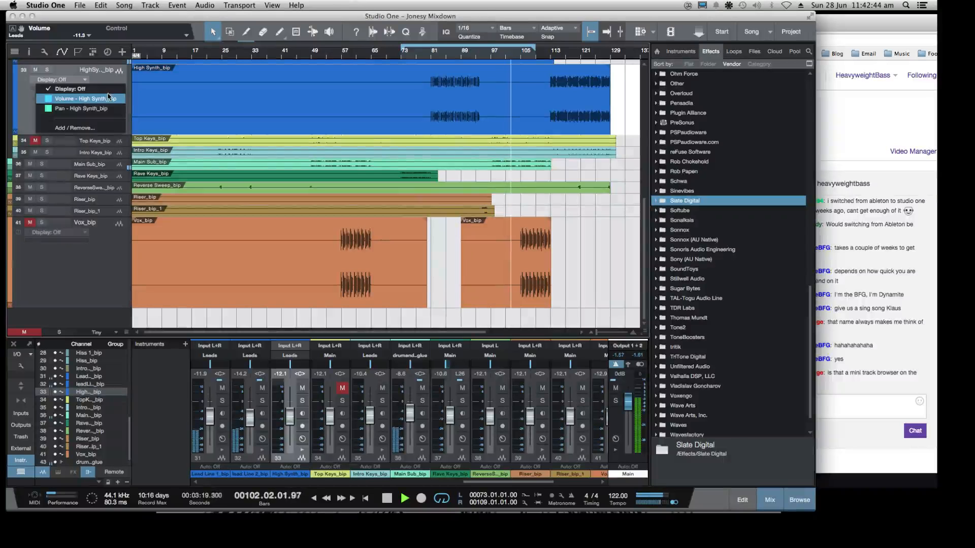
left_click(106, 98)
Play from about bar 71 and display the volume envelope on the Lead Line 1 track
scroll(160, 164, "up", 5)
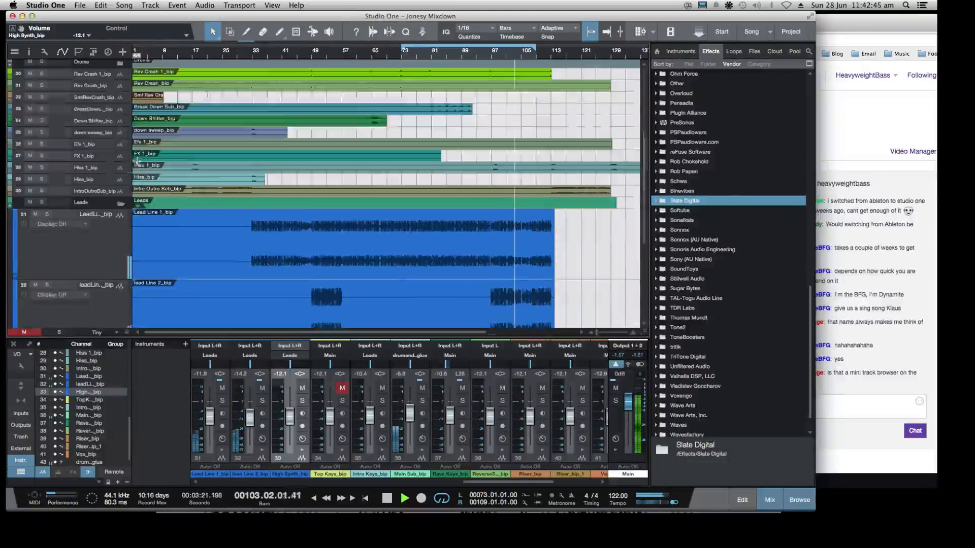
scroll(370, 201, "down", 1)
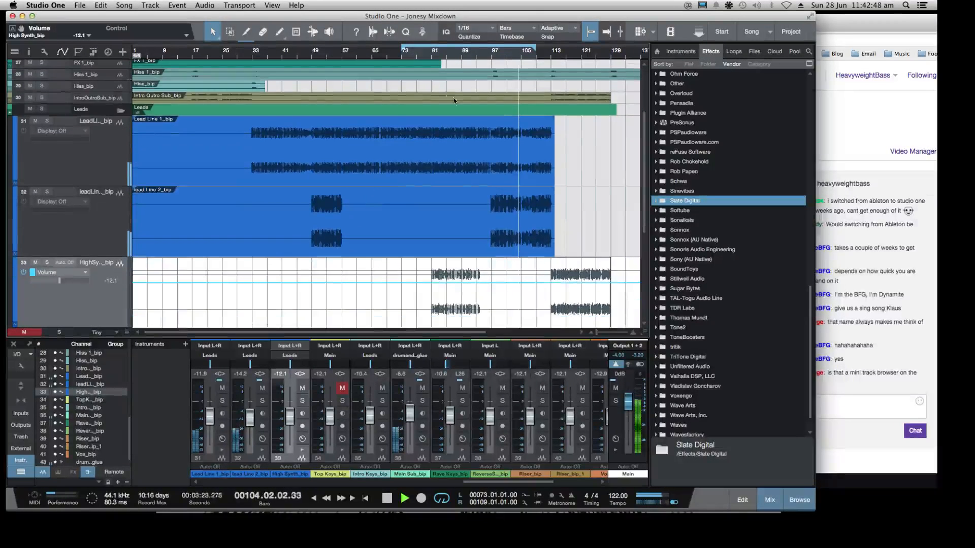
left_click(395, 54)
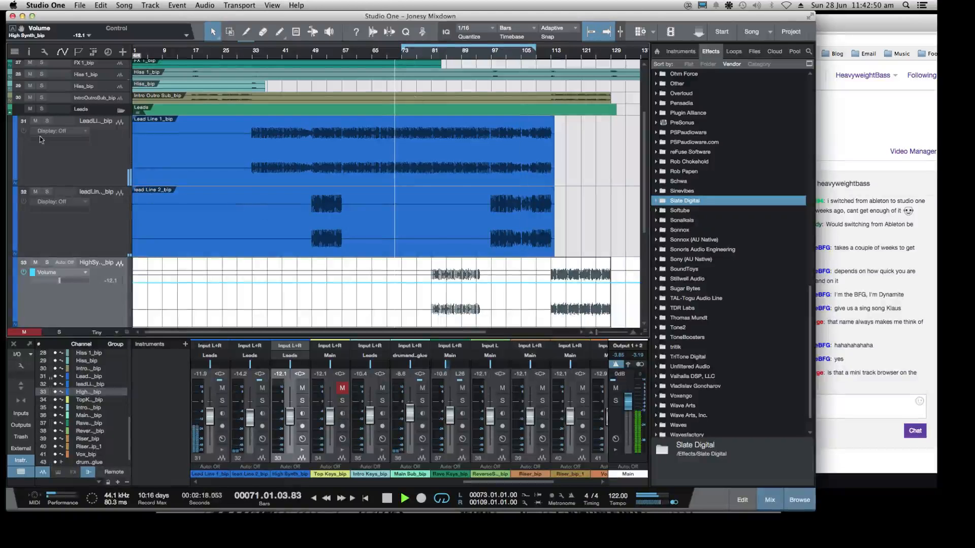
left_click(60, 131)
left_click(57, 138)
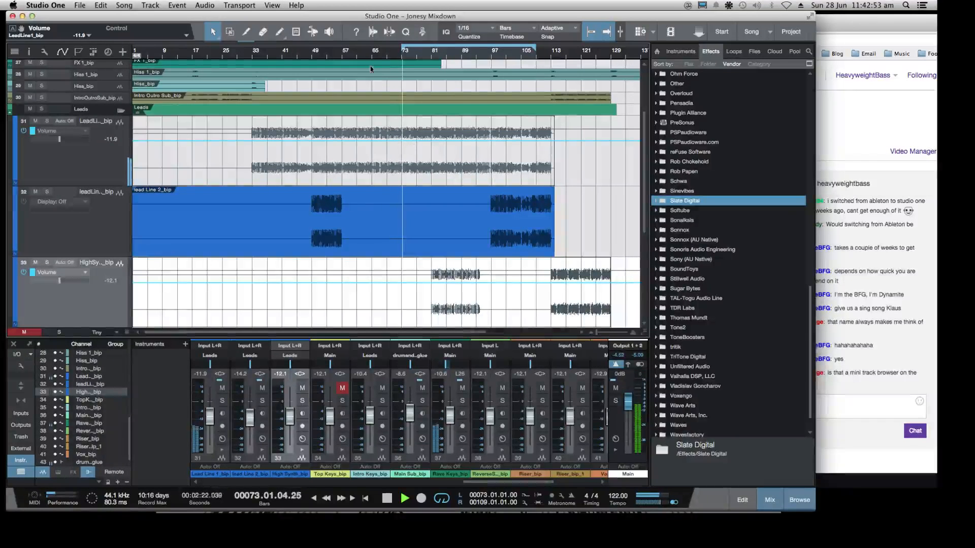
Add four points to Lead Line 1's volume envelope, two close together near bar 65 and two near bar 96
left_click(364, 57)
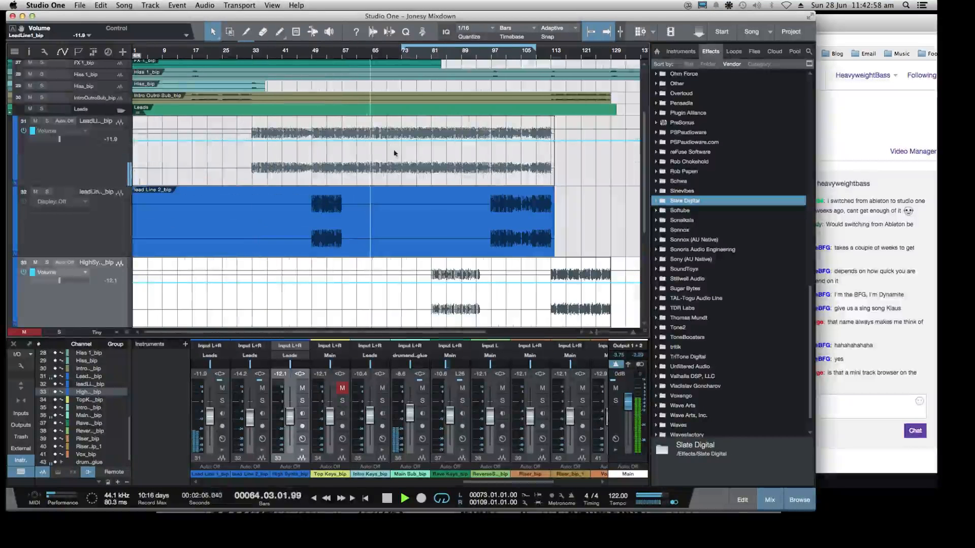
left_click(372, 142)
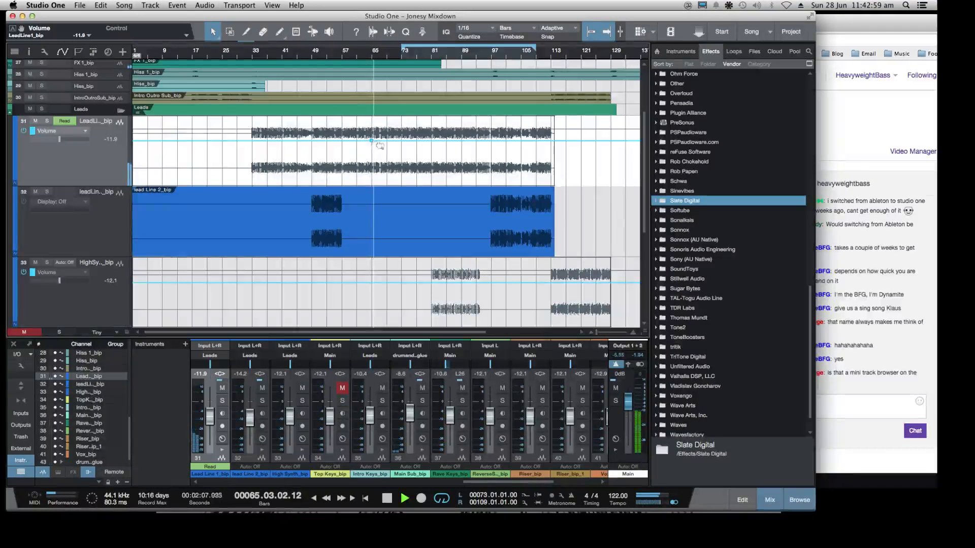
left_click(491, 141)
left_click(486, 142)
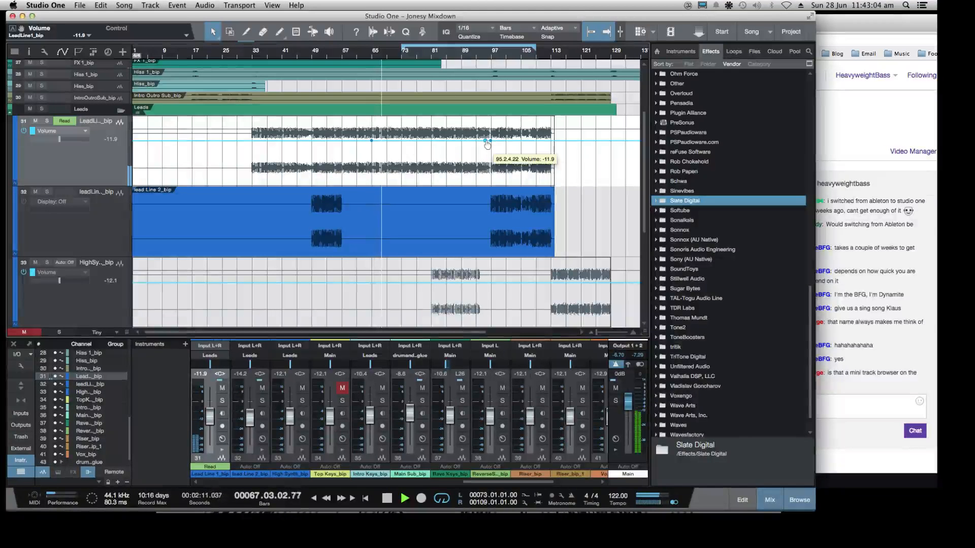
left_click(373, 141)
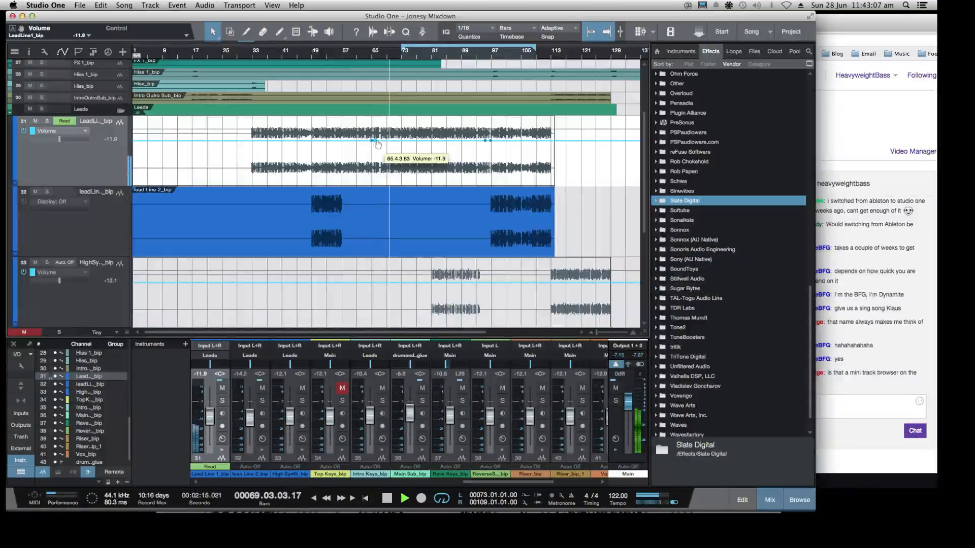
Lower the two inner points of Lead Line 1's volume envelope to about -14.7 dB, forming a dip between bars 65 and 97
left_click_drag(379, 146, 377, 145)
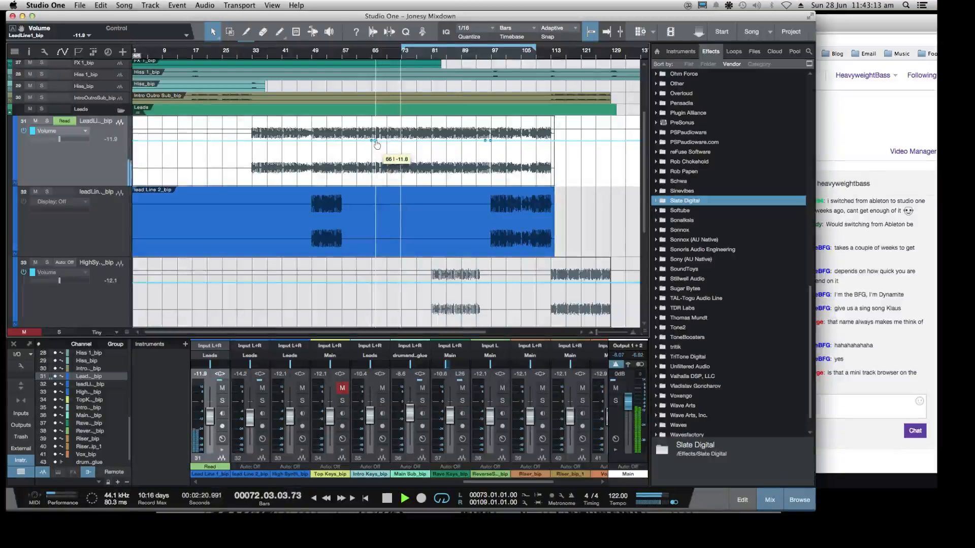
left_click_drag(376, 144, 383, 146)
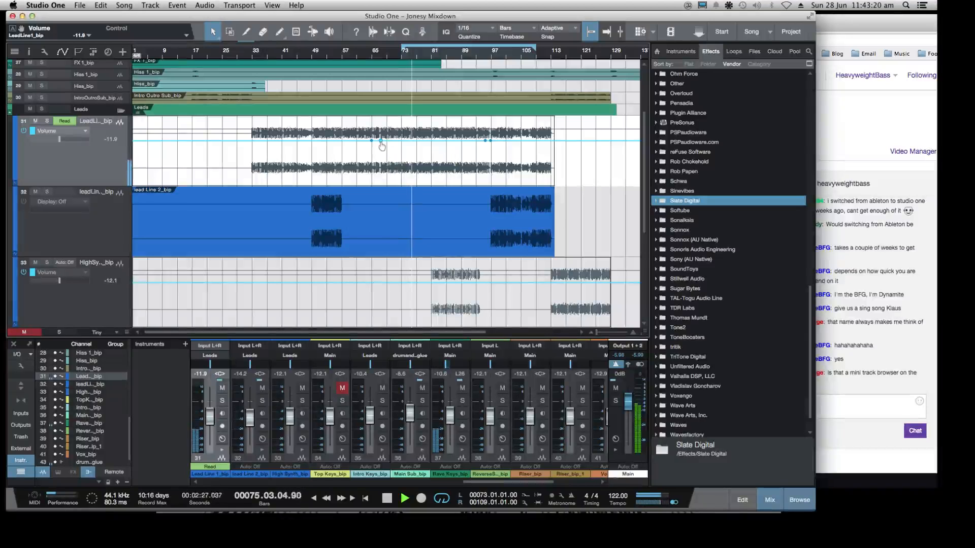
left_click_drag(381, 146, 382, 146)
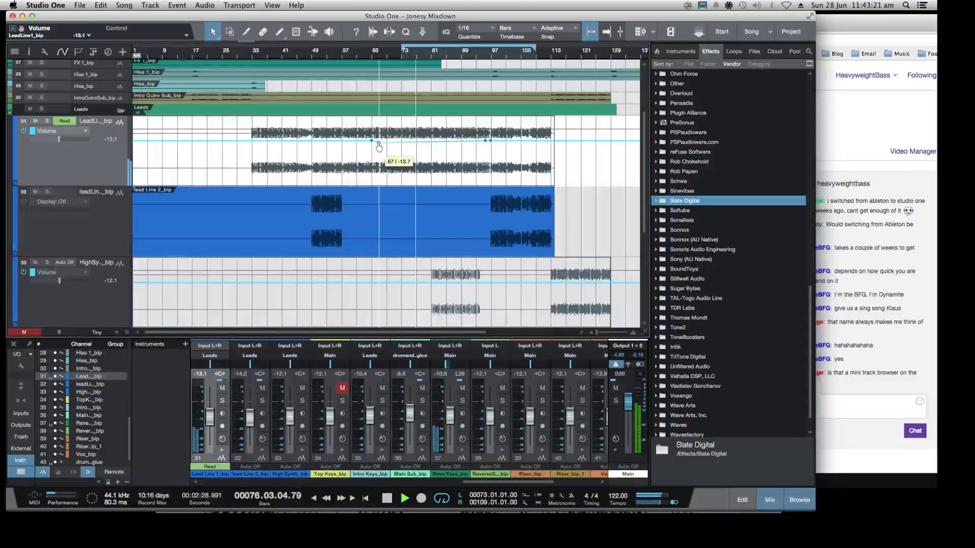
left_click_drag(485, 144, 488, 148)
Move the dip's inner points to bars 65 and 97 at about -13 dB for abrupt volume changes, and play from bar 65
key("e")
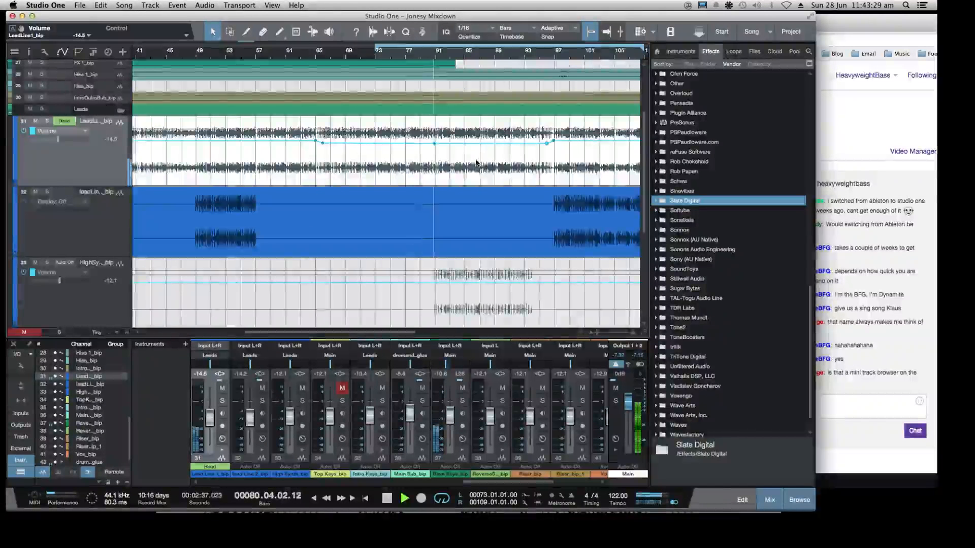
key("shift+w")
key("shift+e")
key("shift+e")
key("shift+e")
key("shift+e")
key("shift+e")
key("shift+e")
key("shift+e")
key("shift+e")
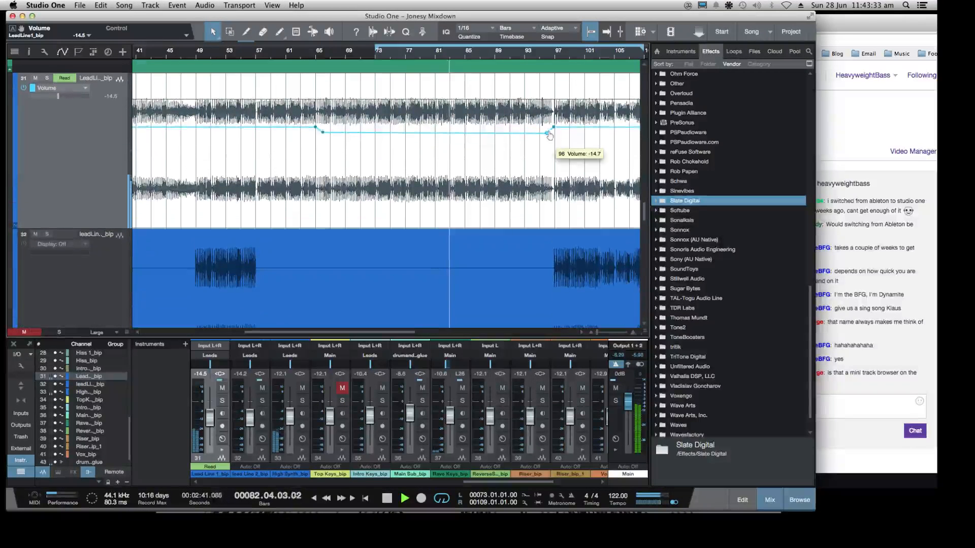
left_click_drag(547, 135, 558, 133)
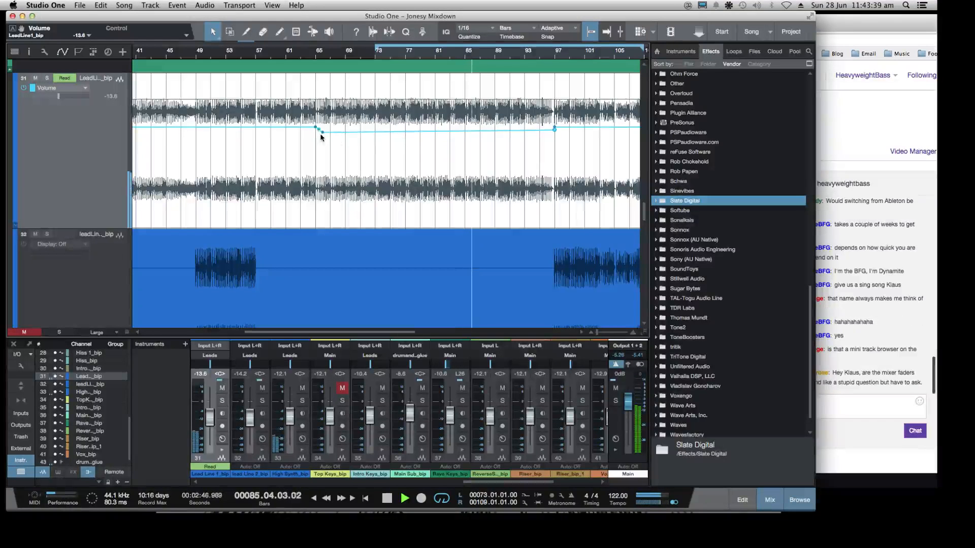
left_click_drag(323, 132, 315, 133)
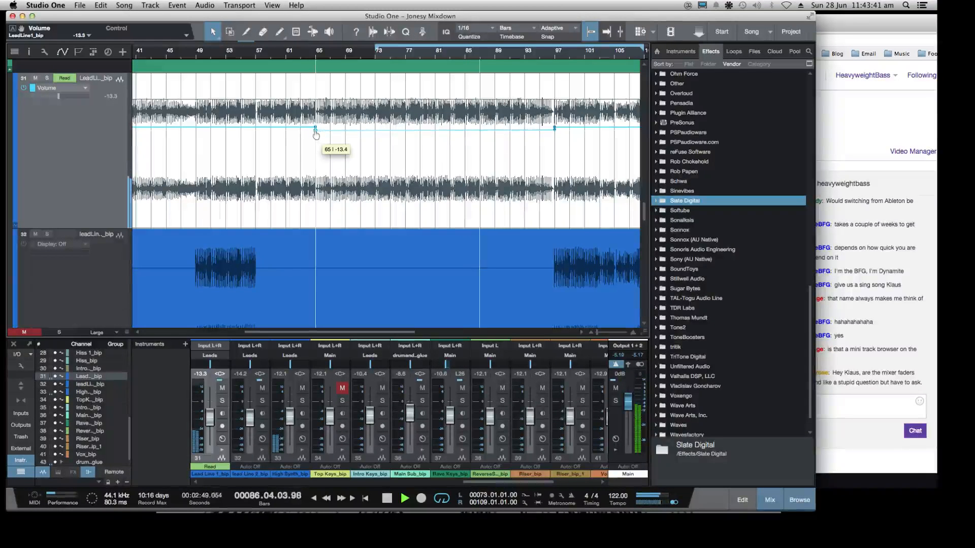
left_click(316, 53)
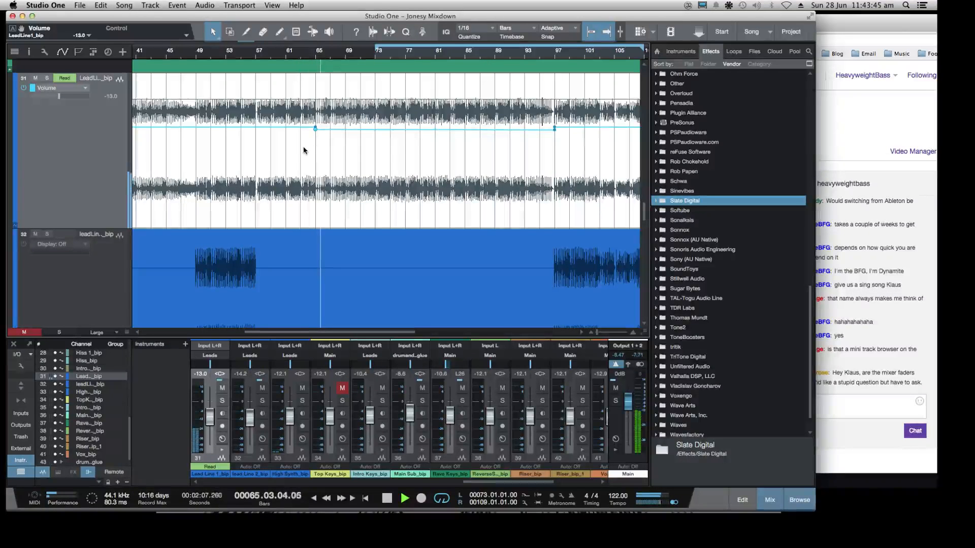
Reply "yes they are" in the Twitch chat and return to Studio One
left_click(869, 349)
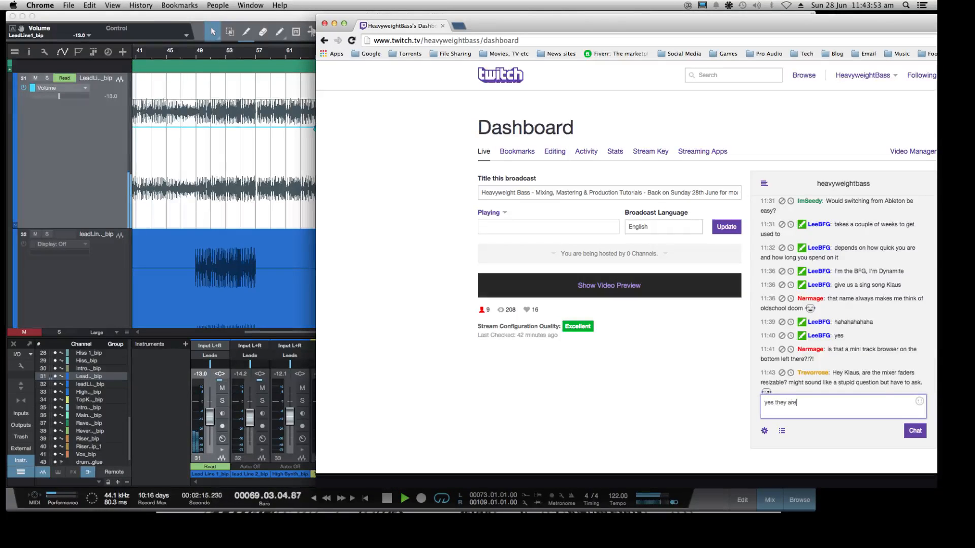
key("Return")
left_click(170, 384)
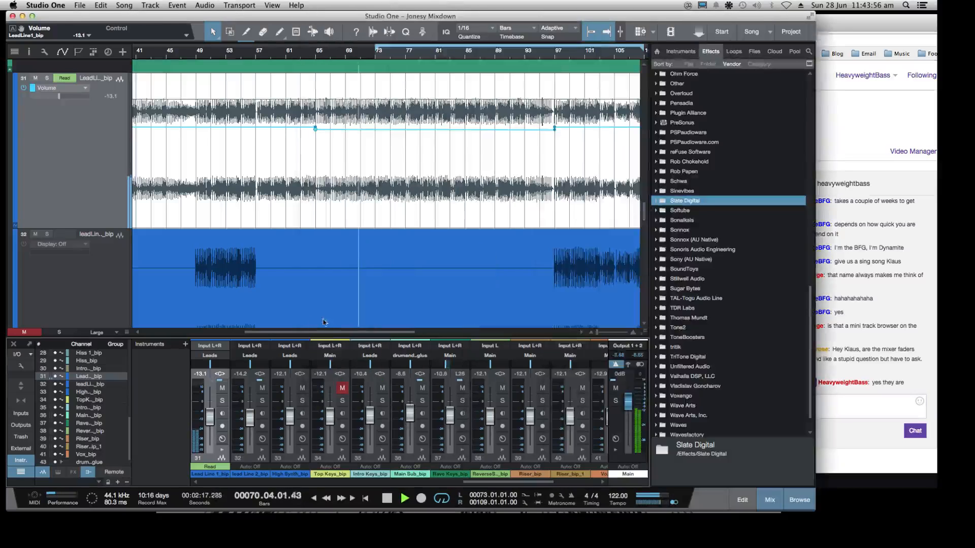
Stop playback and reduce the arrangement's track height to Small so the whole Leads group fits in view
left_click_drag(339, 335, 333, 371)
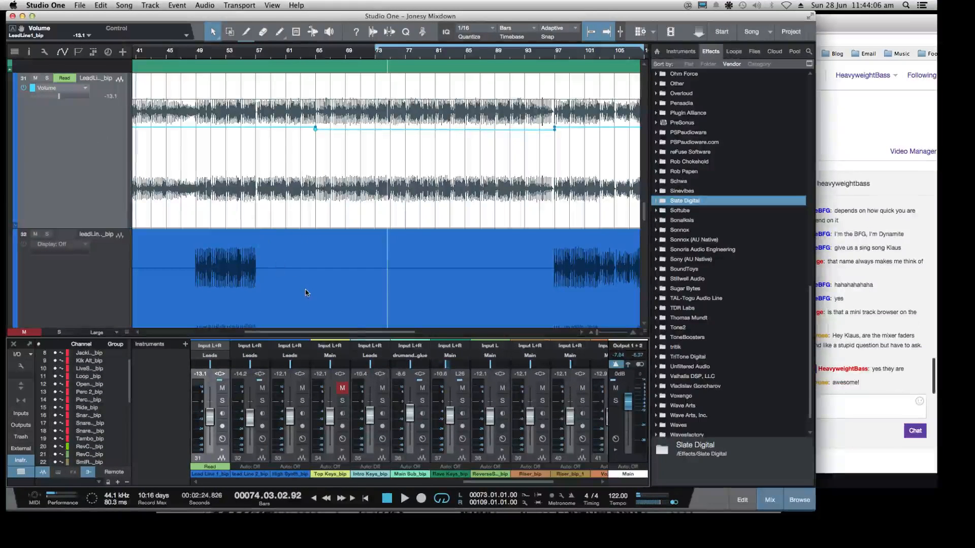
left_click(355, 343)
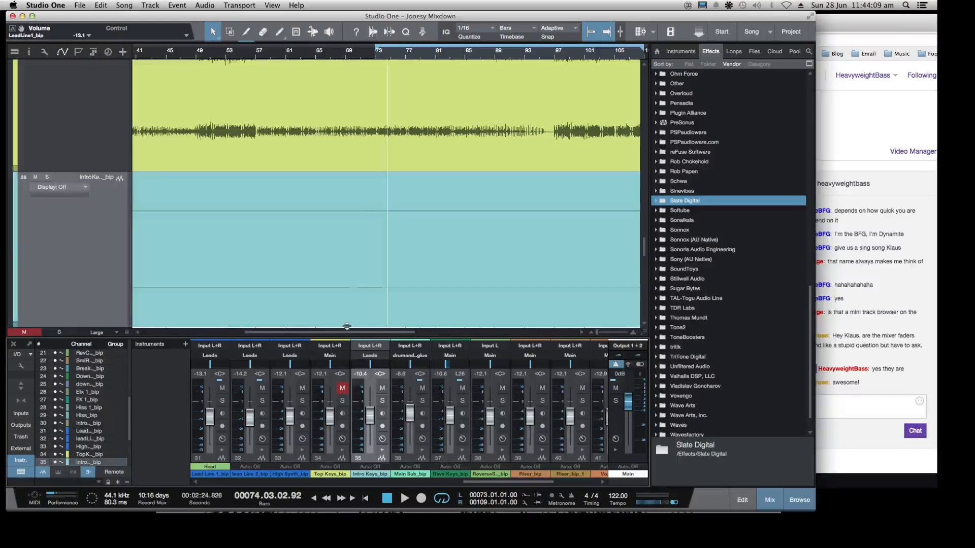
left_click_drag(347, 326, 423, 425)
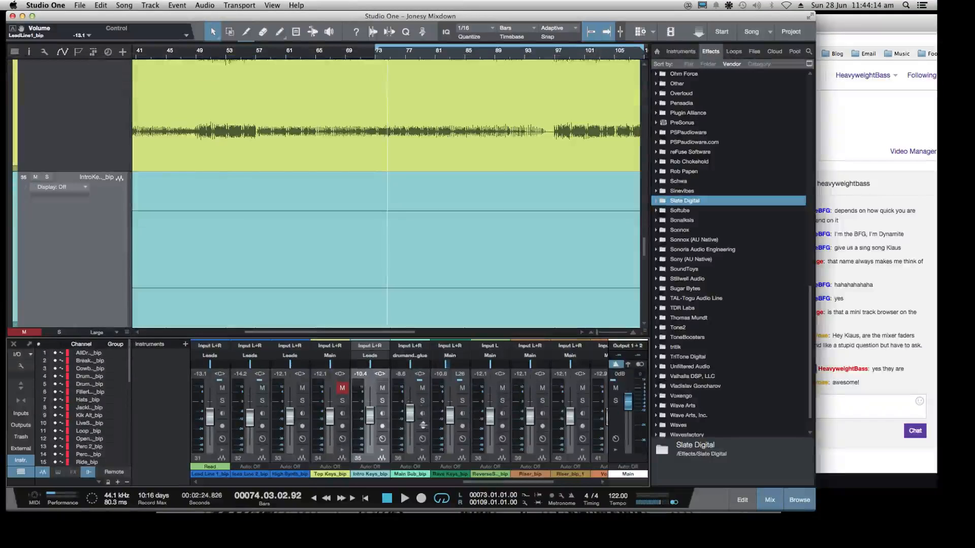
left_click(124, 236)
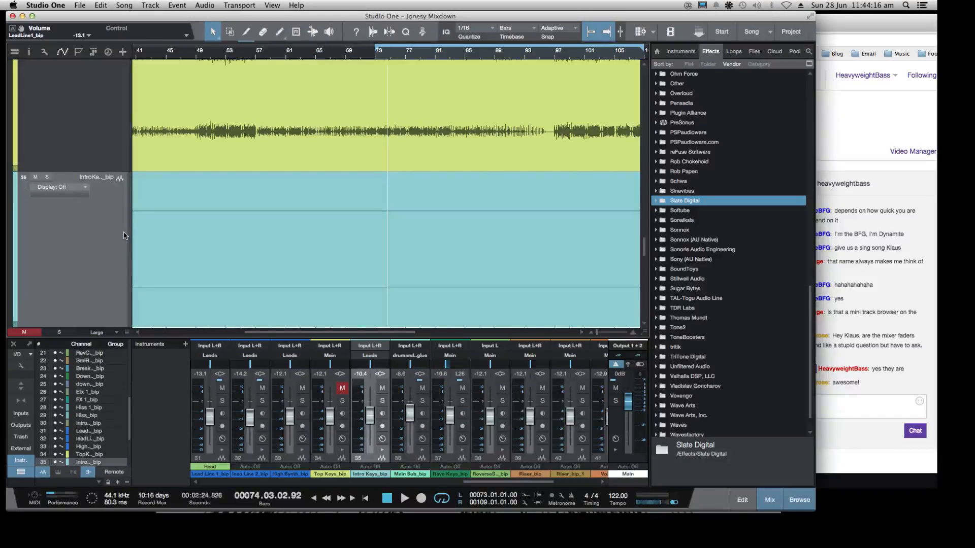
key("shift+w")
key("shift+w")
key("shift+w")
key("shift+w")
key("shift+w")
key("shift+w")
key("shift+w")
key("shift+w")
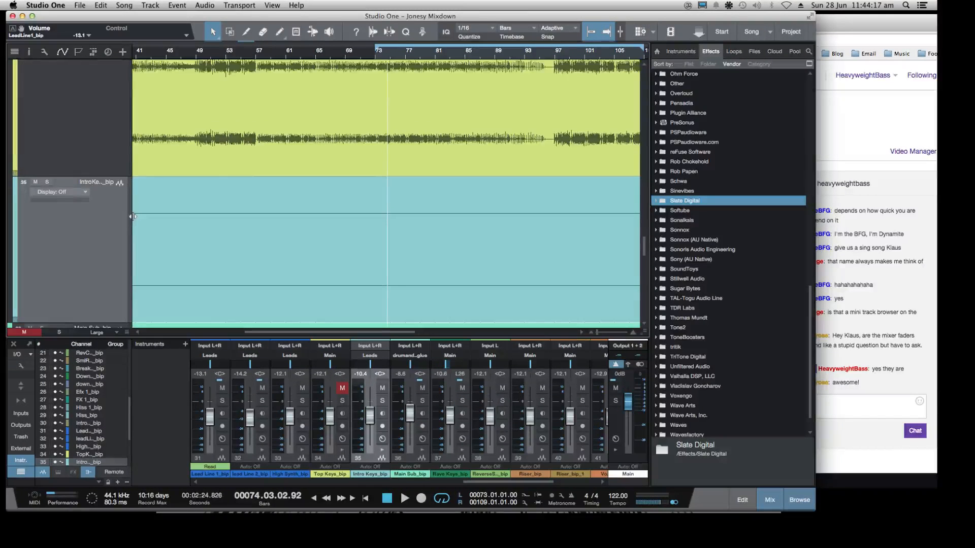
key("shift+w")
key("shift+w")
key("shift+w")
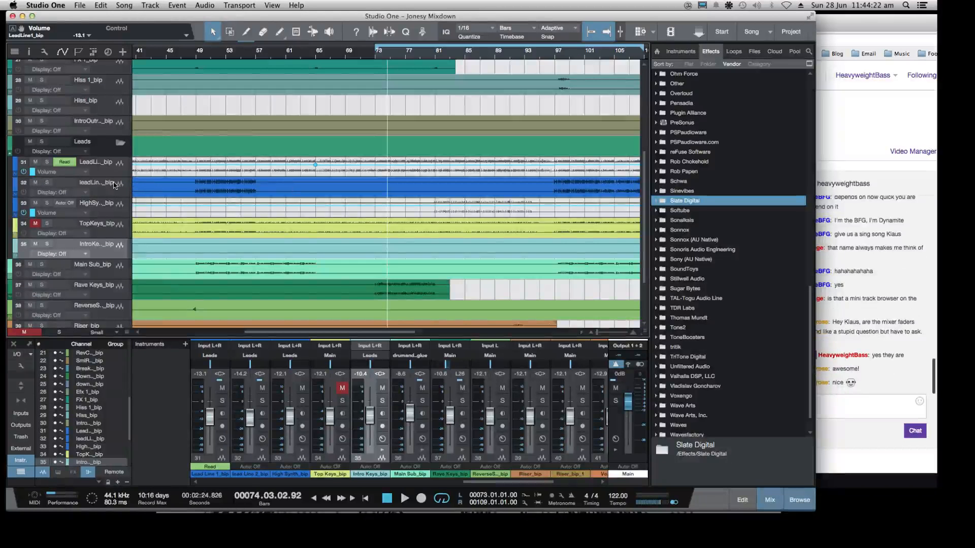
Zoom out to the full song length, select Lead Line 1 and play from bar 32
left_click(112, 186)
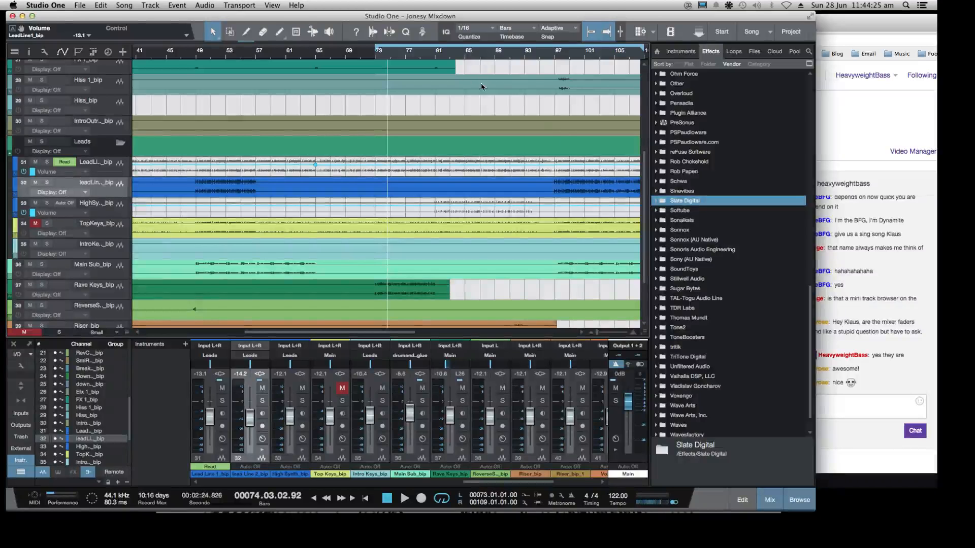
key("w")
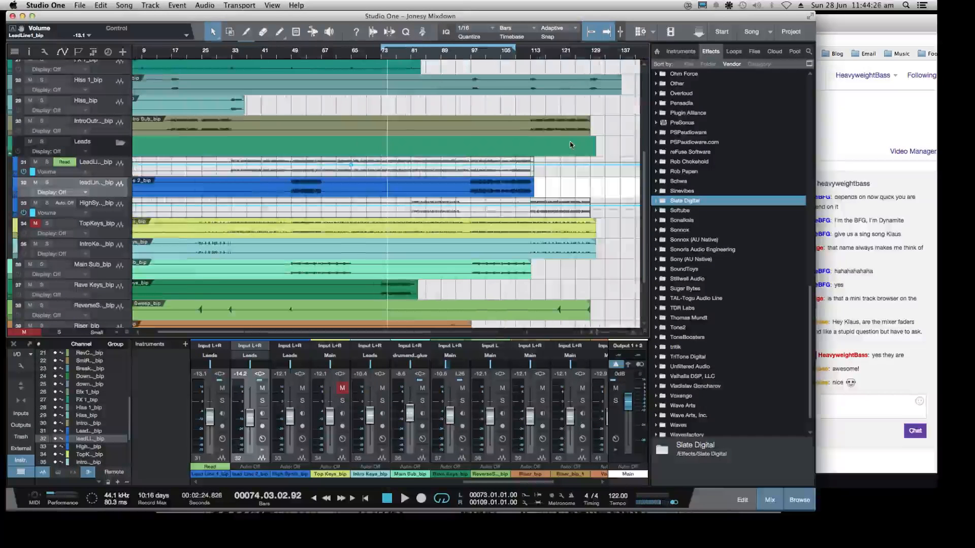
left_click(199, 169)
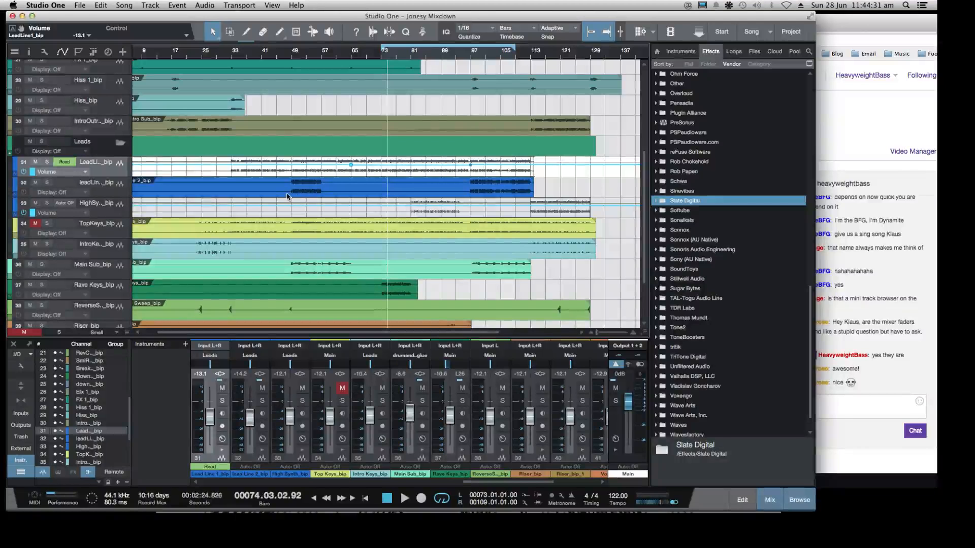
key("w")
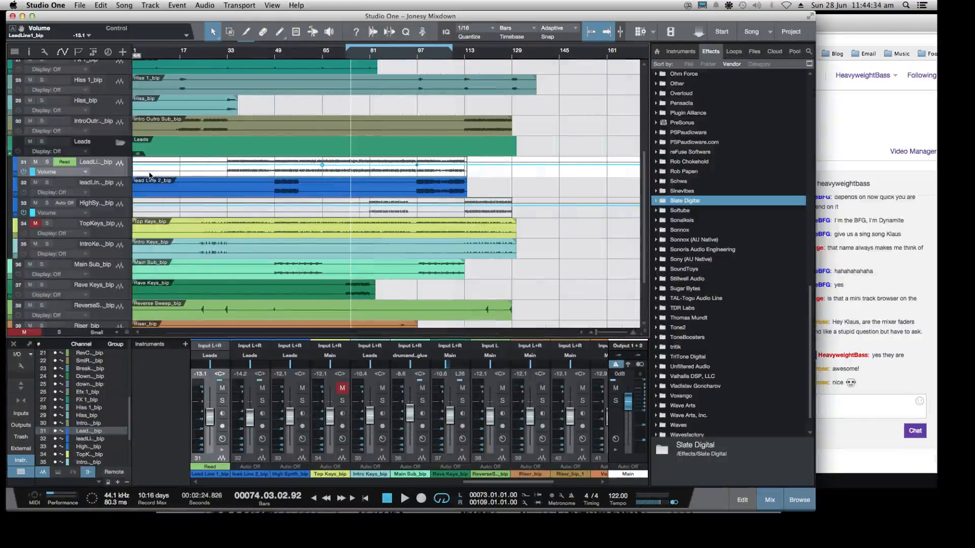
left_click(225, 56)
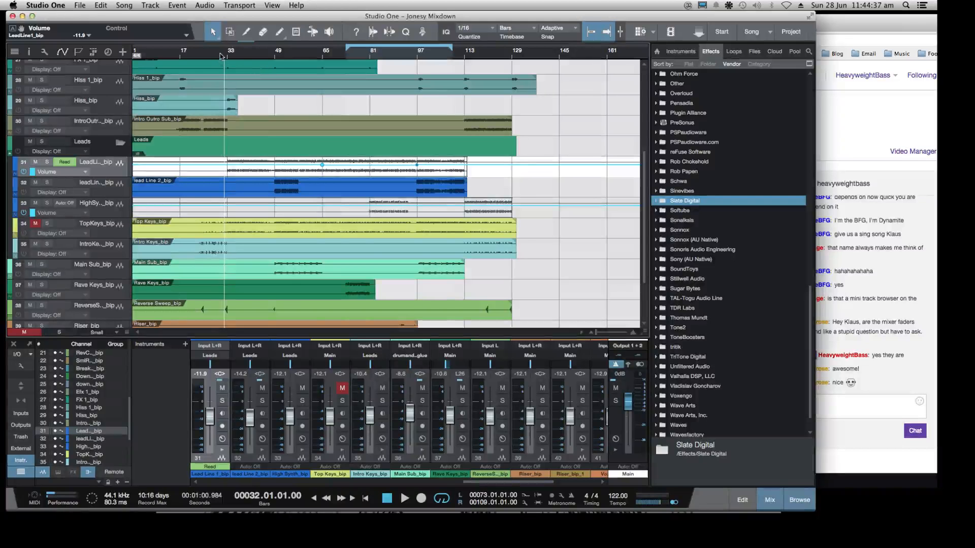
key("space")
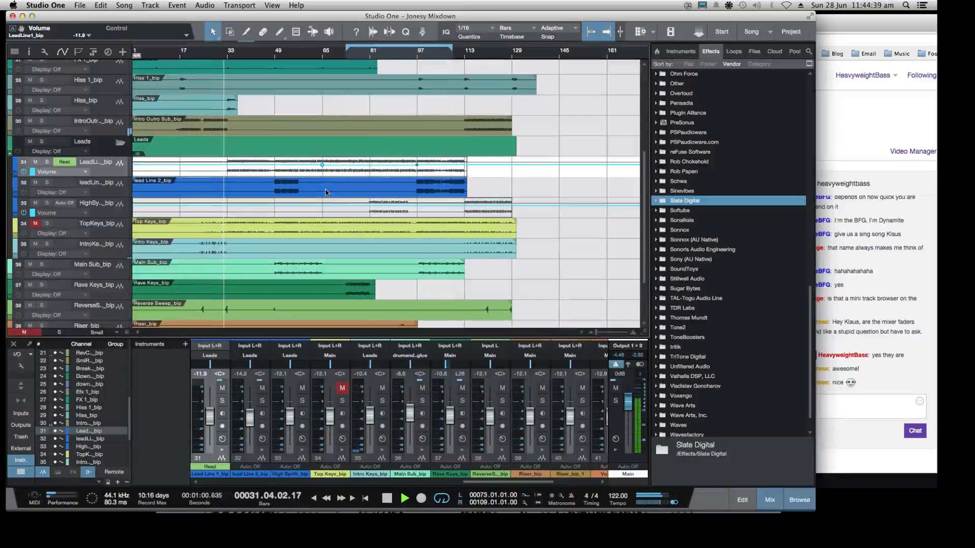
Add volume envelope points on the enlarged High Synth track near bars 81 and 97, and lower an inner point at bar 81
left_click(370, 205)
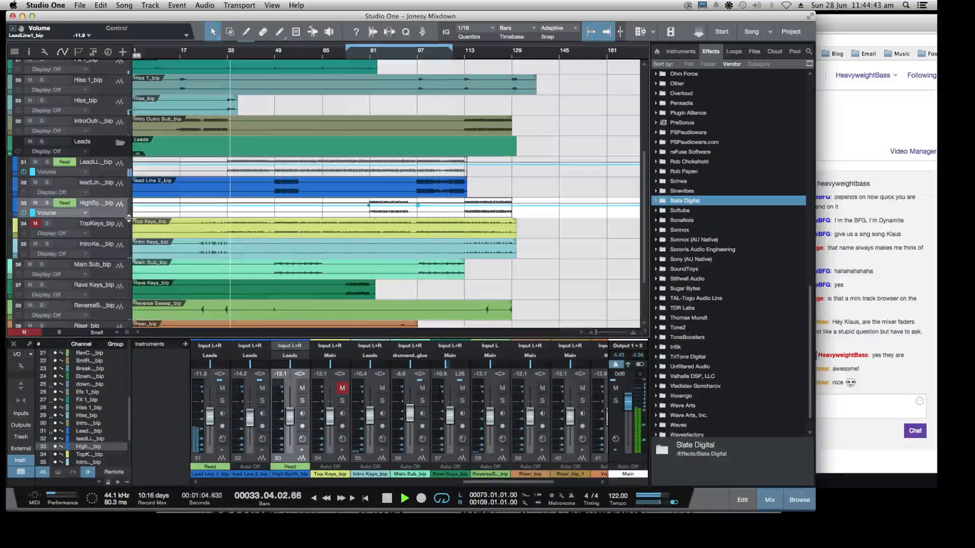
left_click_drag(127, 218, 130, 364)
key("e")
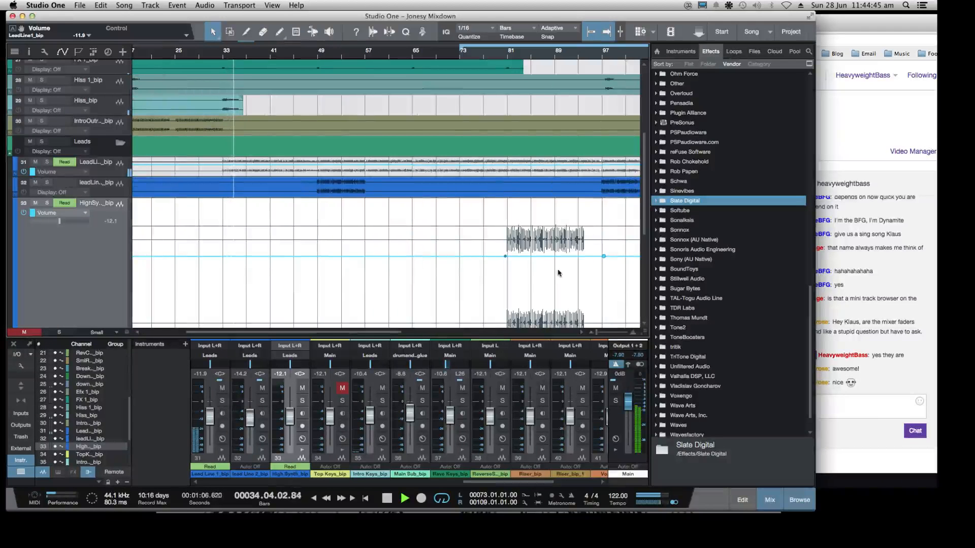
left_click(515, 256)
scroll(515, 262, "down", 1)
left_click_drag(515, 218, 507, 222)
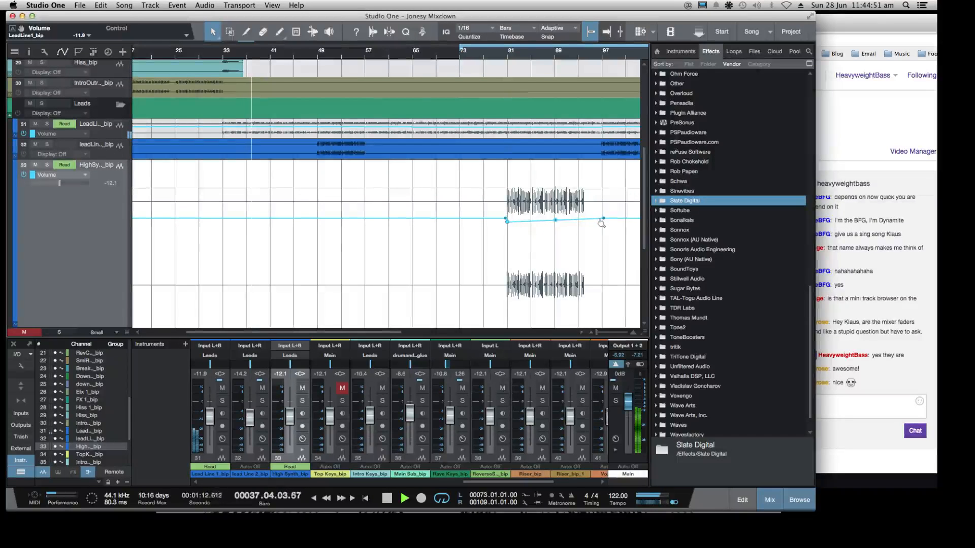
Add a High Synth volume point near bar 96 and lower it to the bar 81 point's level, forming a flat dip
left_click(599, 219)
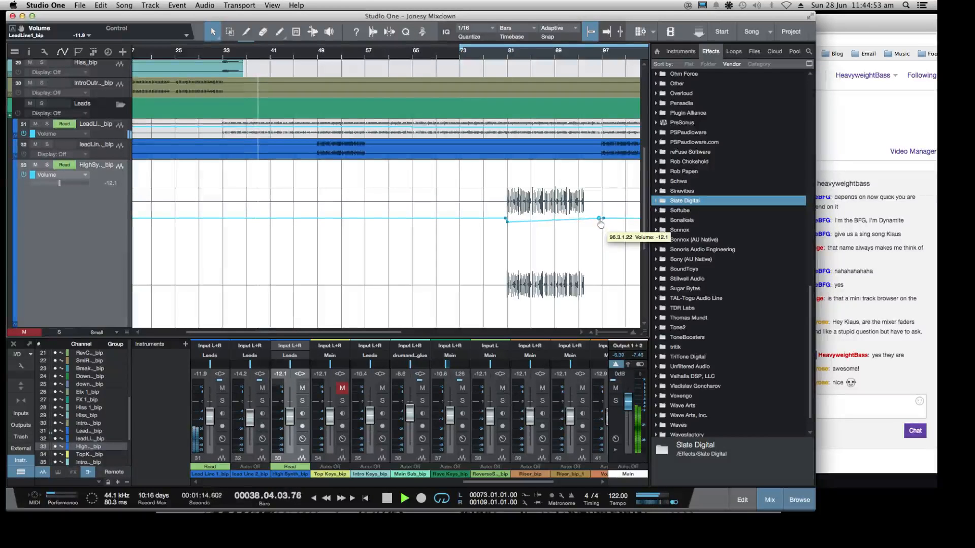
left_click_drag(600, 223, 600, 226)
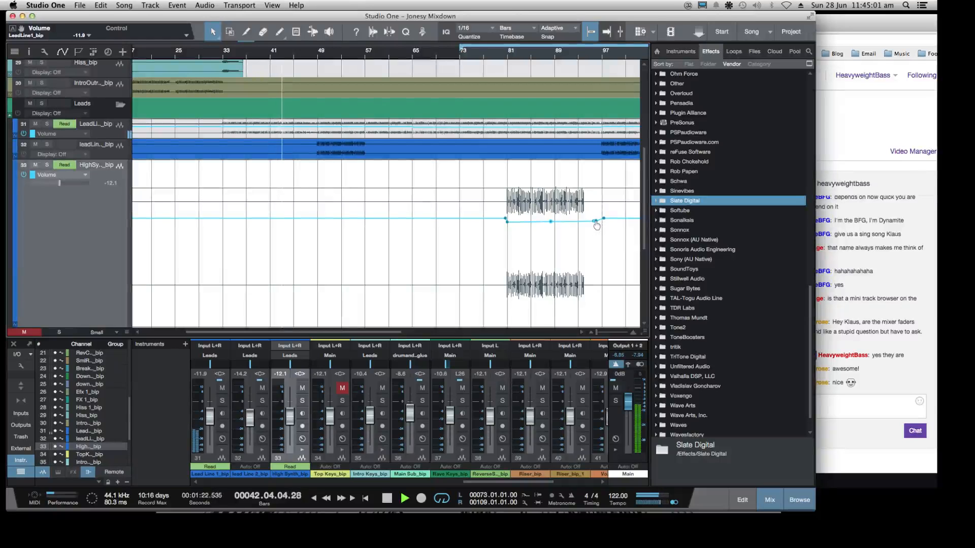
left_click_drag(597, 224, 596, 226)
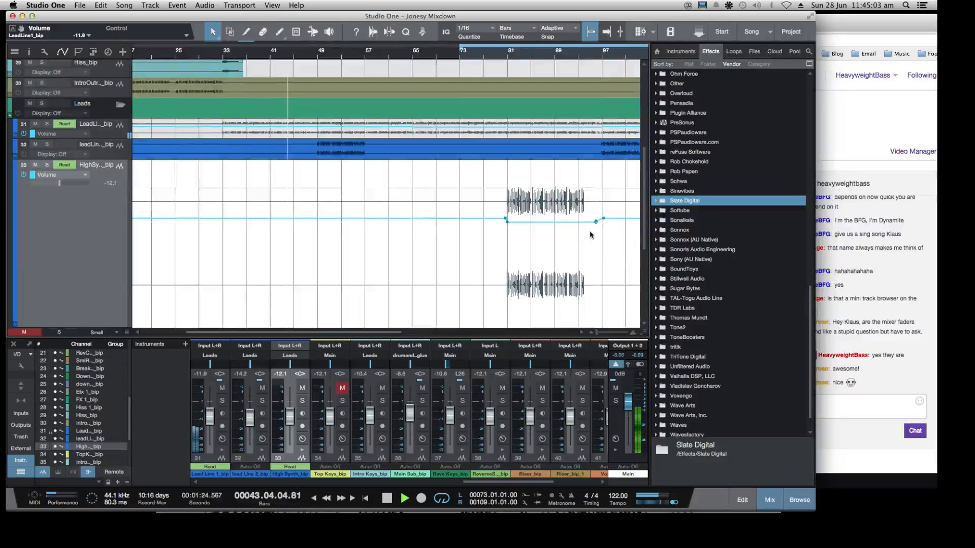
key("w")
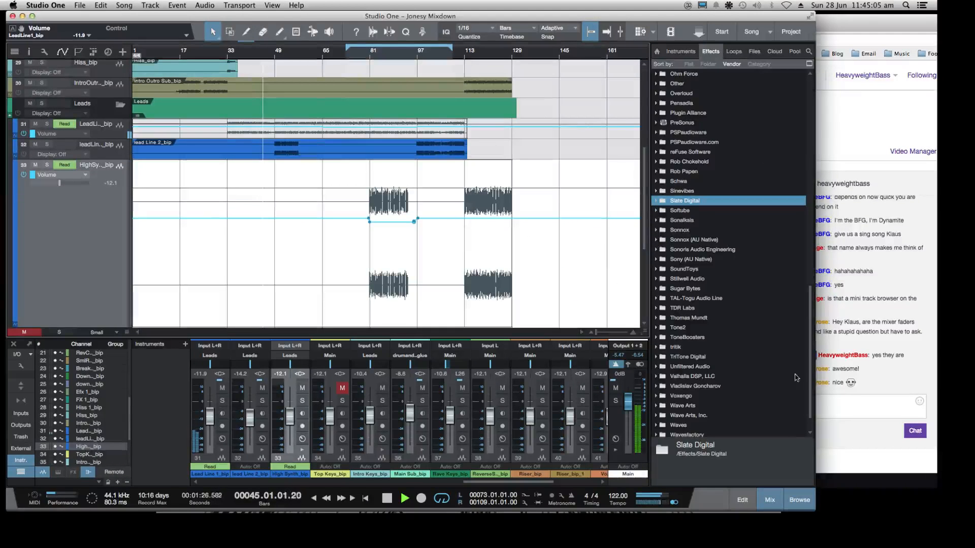
Widen the Studio One window and enlarge the Lead Line 2 and Lead Line 1 tracks
left_click_drag(815, 511, 897, 511)
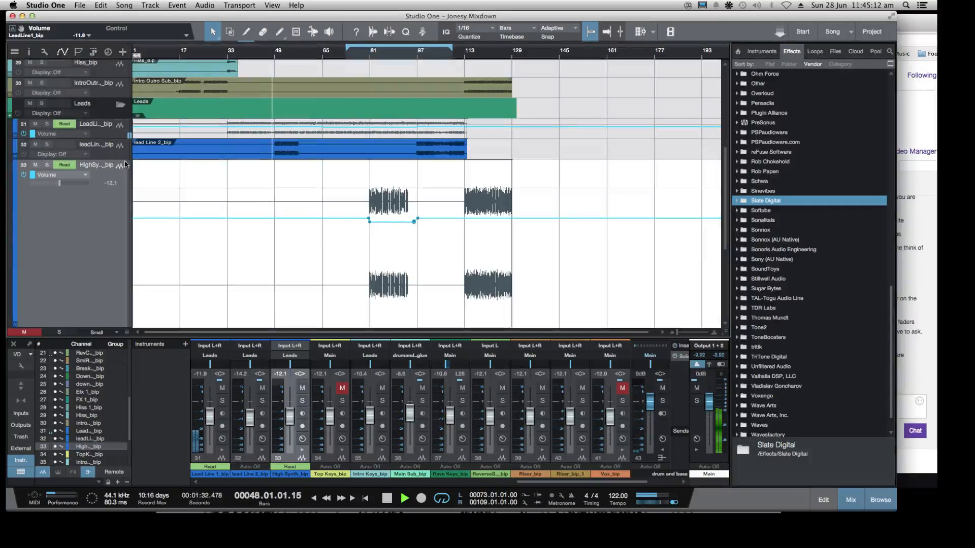
left_click_drag(123, 159, 124, 238)
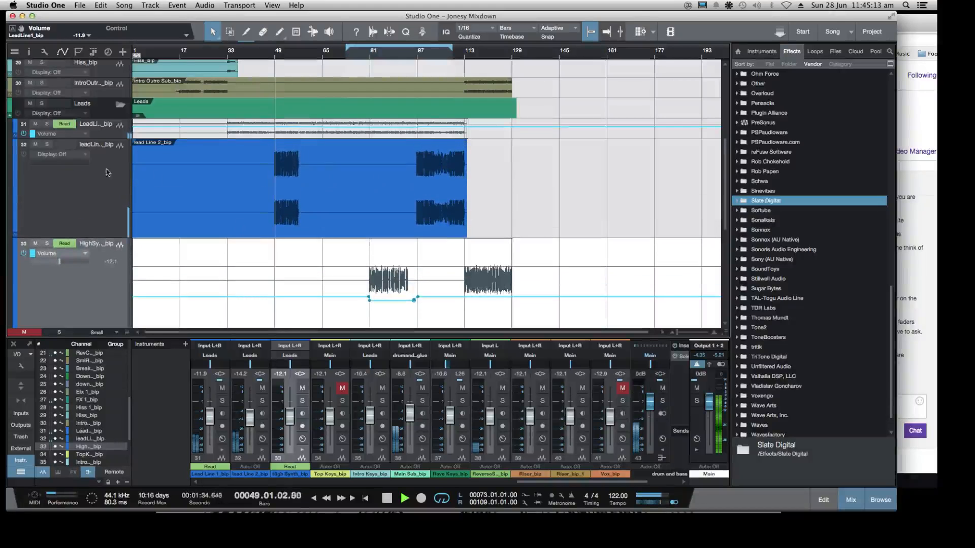
left_click(59, 154)
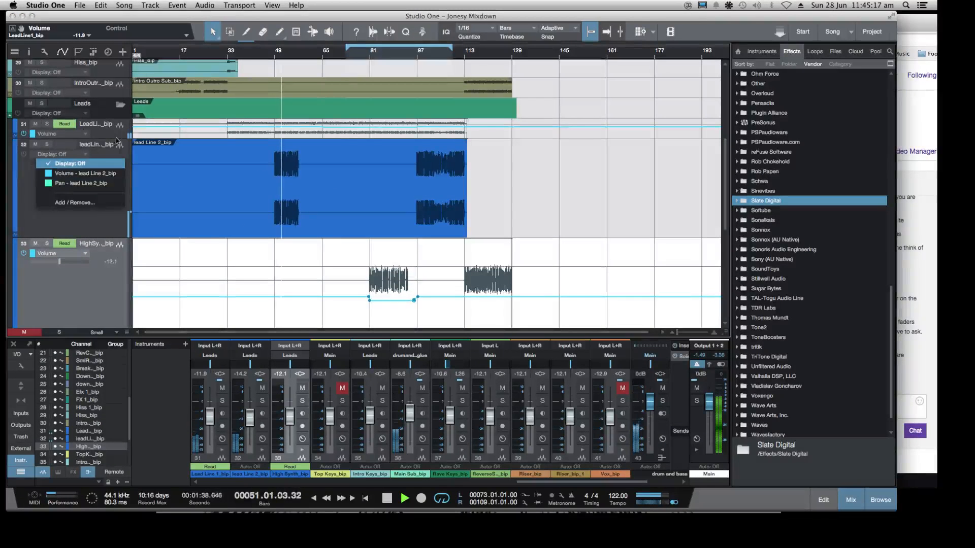
left_click(126, 167)
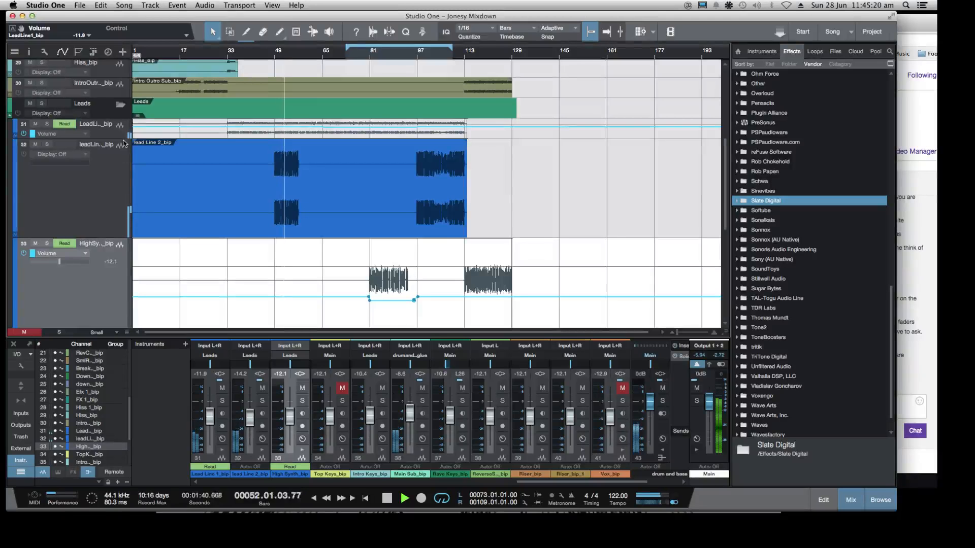
left_click_drag(125, 138, 125, 246)
Play from bar 65 and compare the volume dips on Lead Line 1 and High Synth
scroll(200, 197, "down", 2)
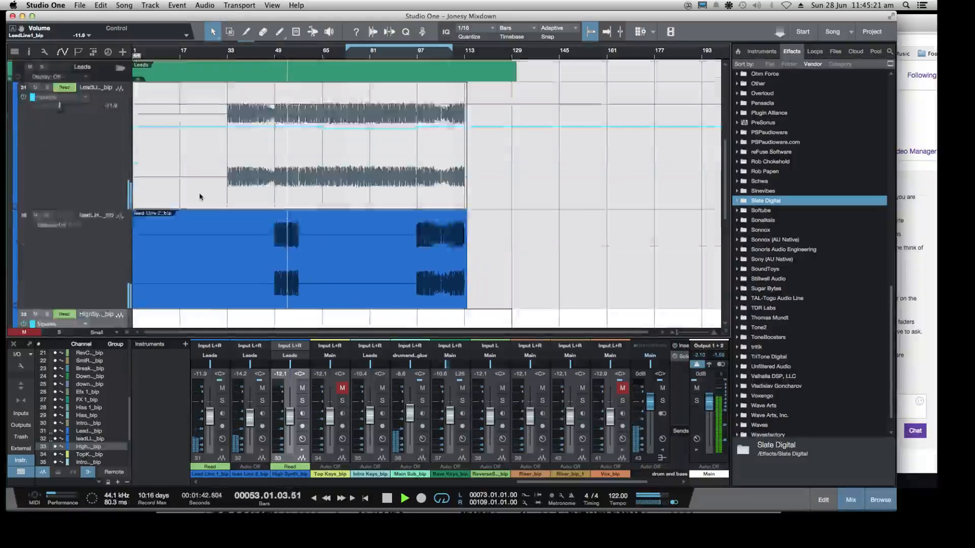
scroll(199, 197, "down", 5)
scroll(320, 120, "up", 10)
scroll(317, 95, "down", 5)
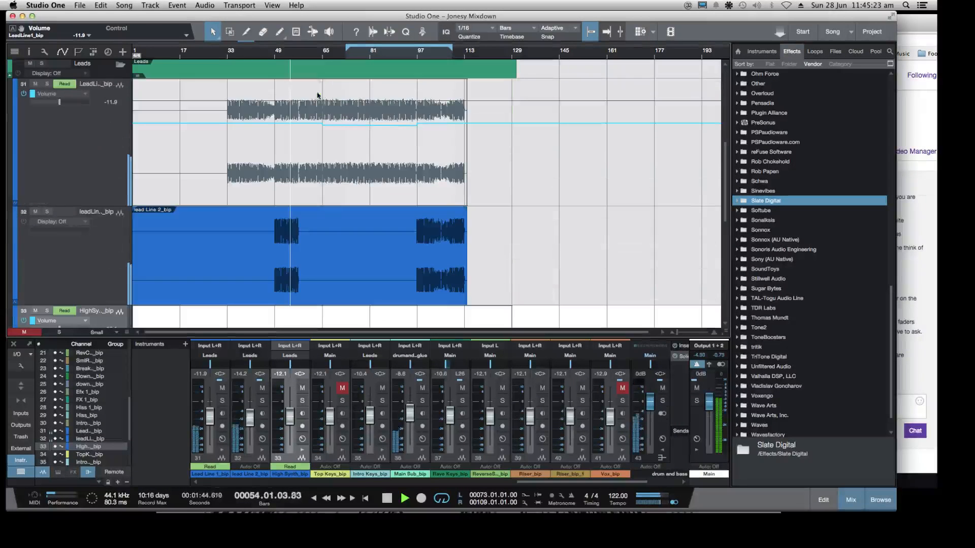
scroll(321, 88, "up", 1)
key("f")
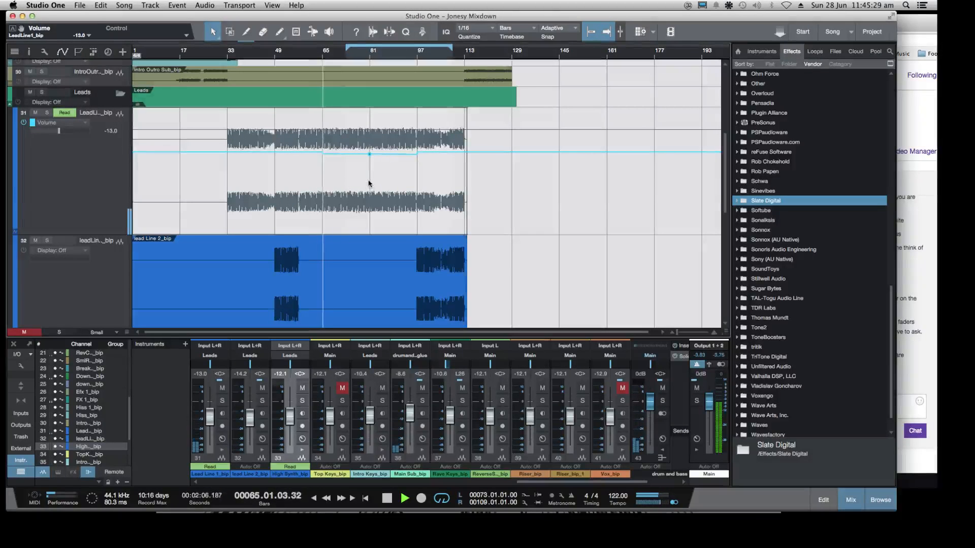
scroll(369, 185, "down", 3)
scroll(371, 185, "up", 3)
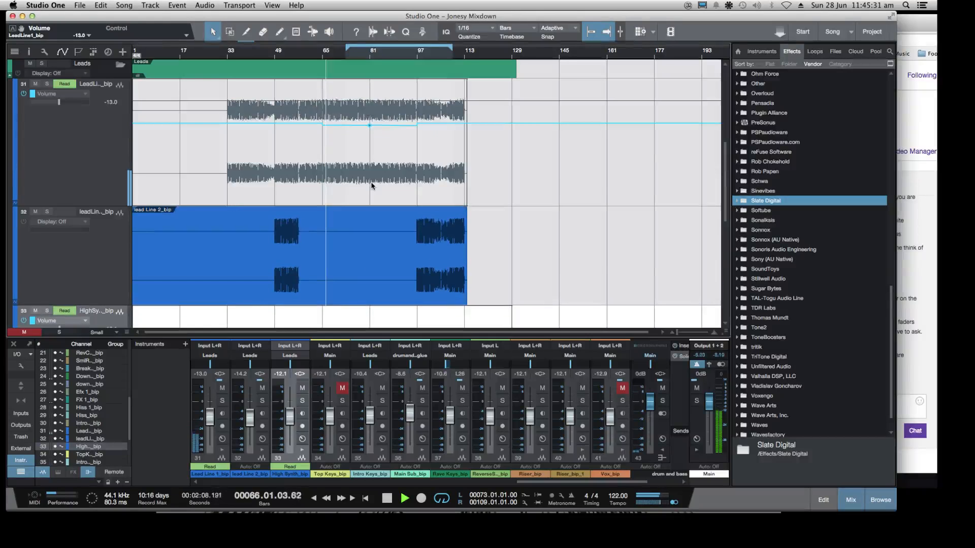
scroll(388, 168, "down", 3)
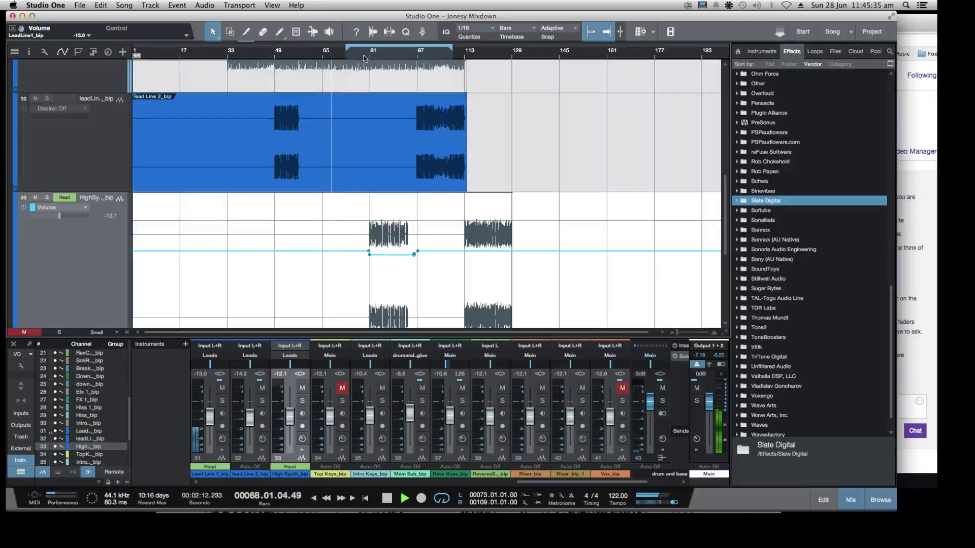
scroll(176, 167, "up", 3)
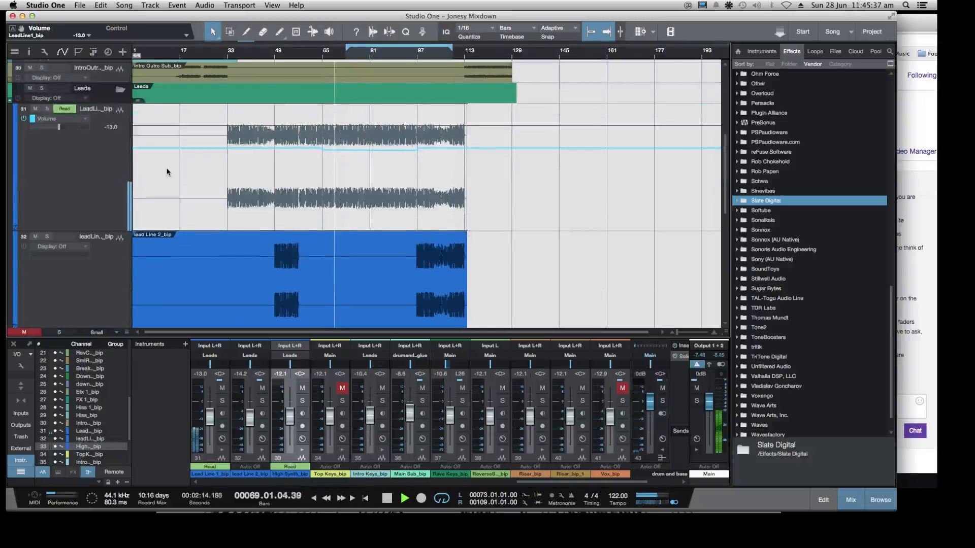
Reduce all tracks to minimal height to show the whole arrangement
key("w")
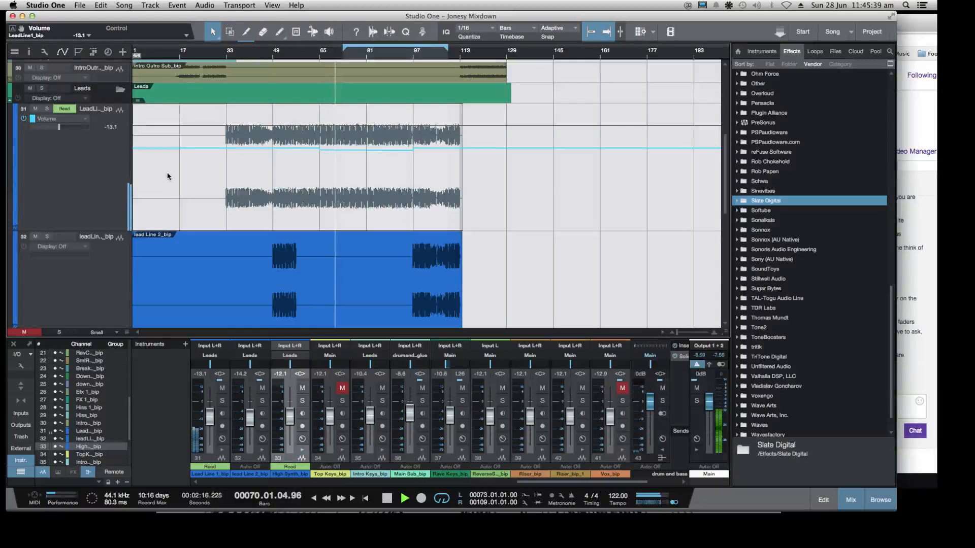
key("z")
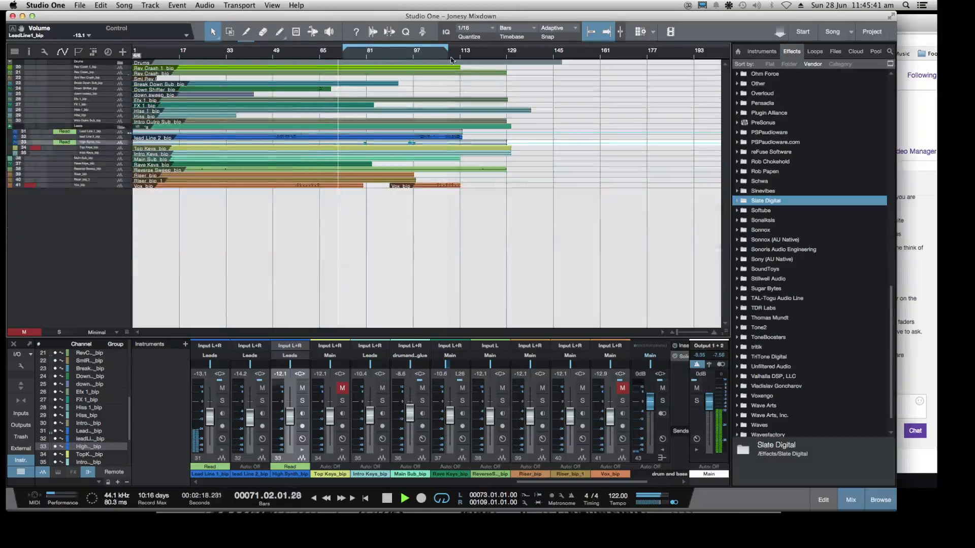
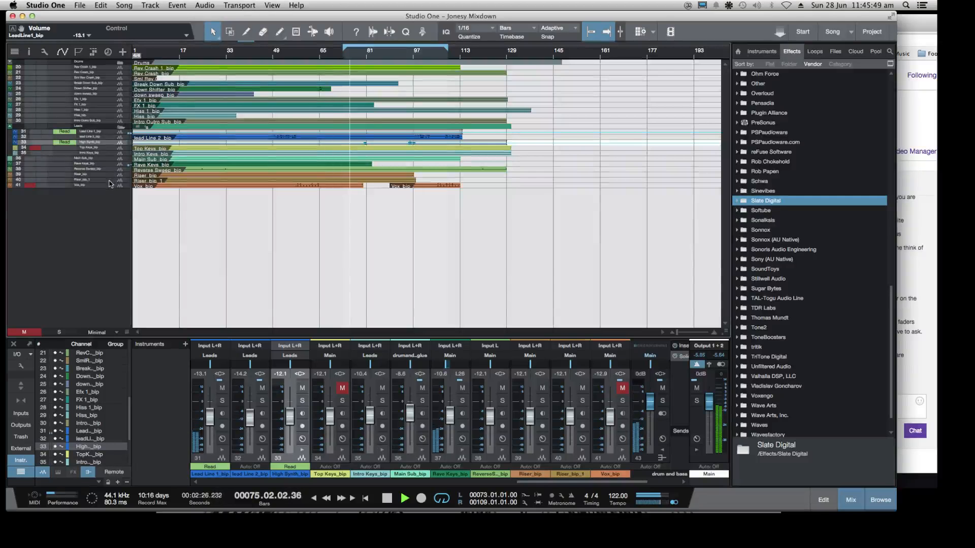
Restore normal track height, then enlarge the Rave Keys track and hide the automation envelopes
key("shift+e")
key("shift+e")
key("shift+e")
key("shift+e")
key("shift+e")
key("shift+e")
key("shift+e")
key("shift+e")
key("shift+e")
key("shift+e")
scroll(112, 262, "down", 5)
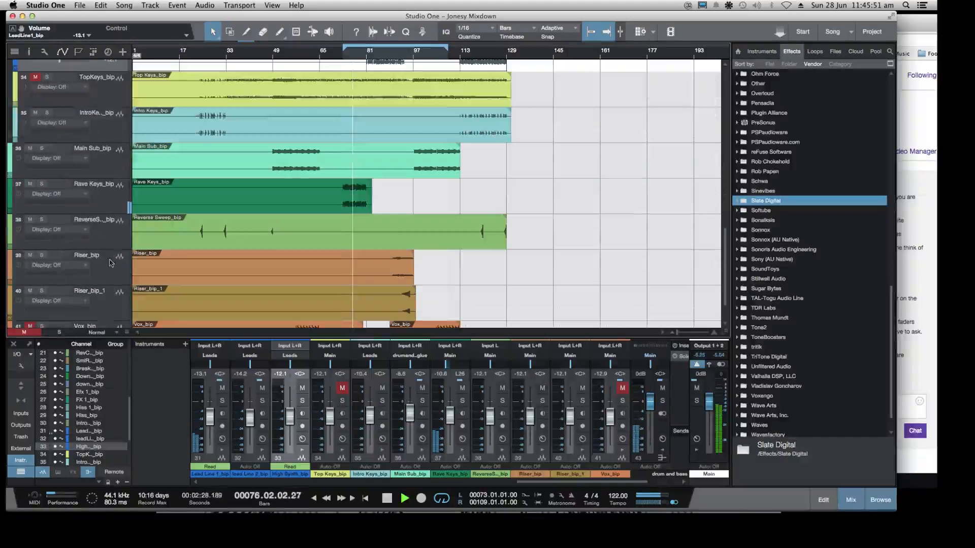
left_click(116, 206)
left_click_drag(118, 216, 121, 285)
left_click(62, 52)
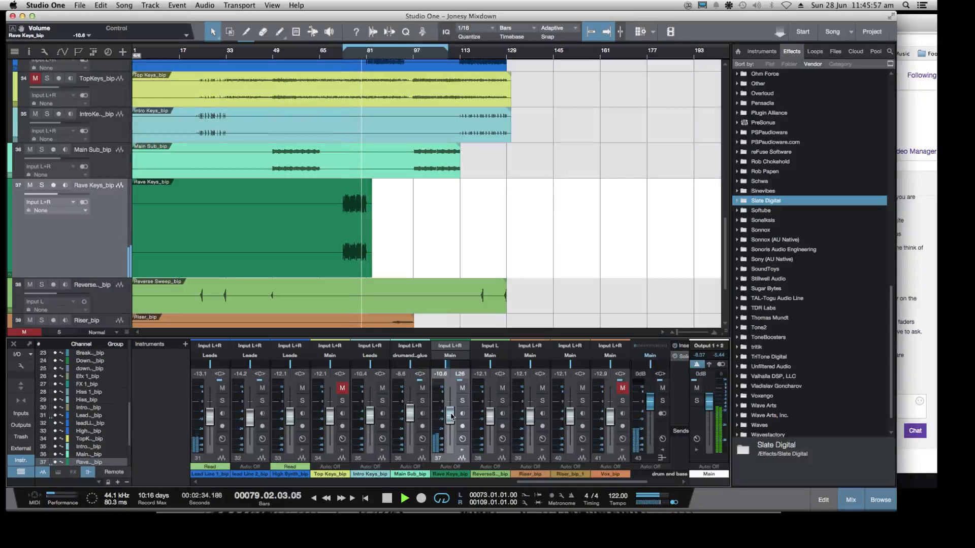
key("space")
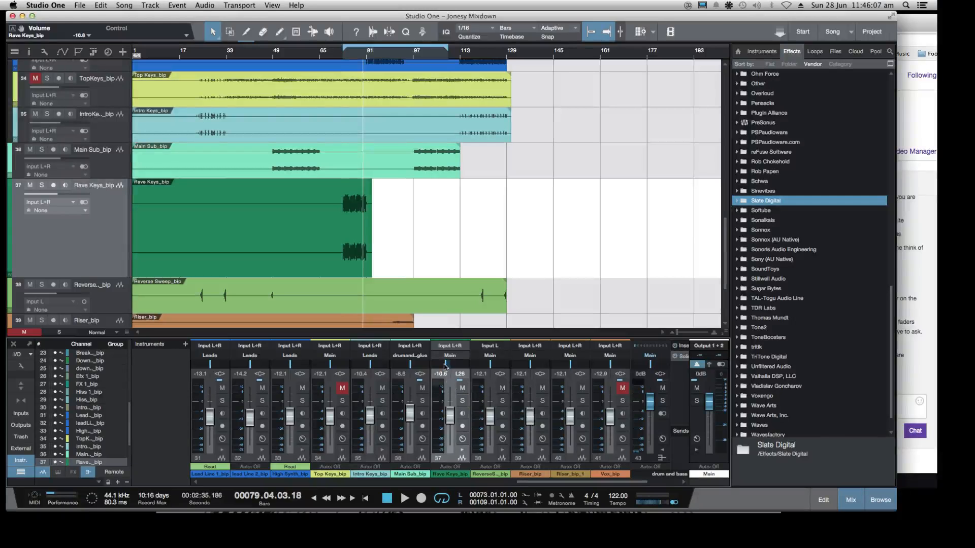
Audition Rave Keys at different pan positions from around bar 73, including L3, L24 and L32, and return it to L26
left_click_drag(447, 368, 449, 366)
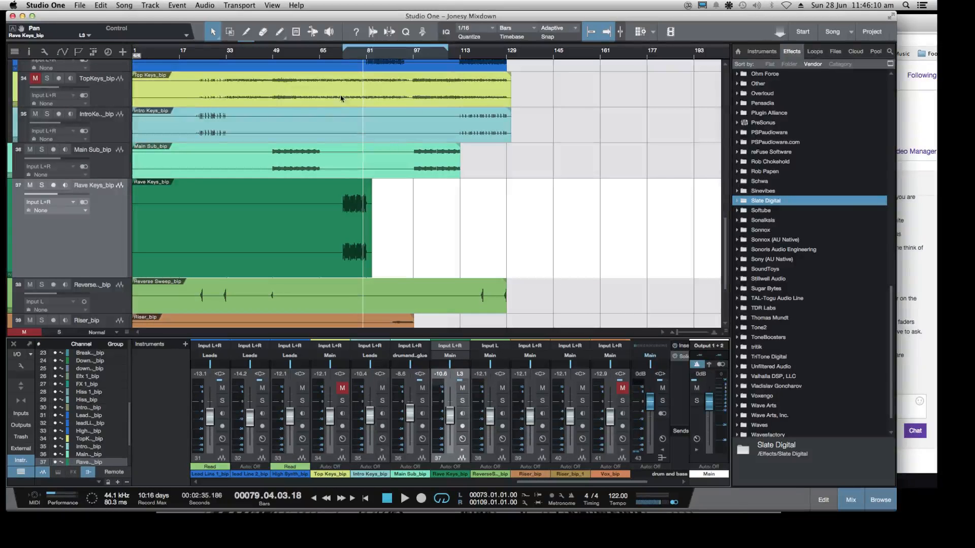
left_click(346, 58)
key("space")
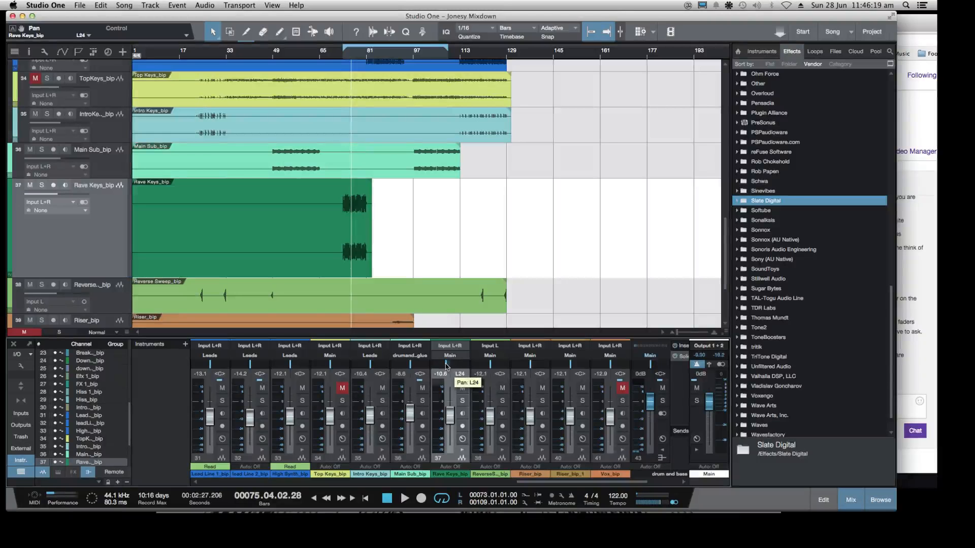
left_click_drag(444, 364, 444, 363)
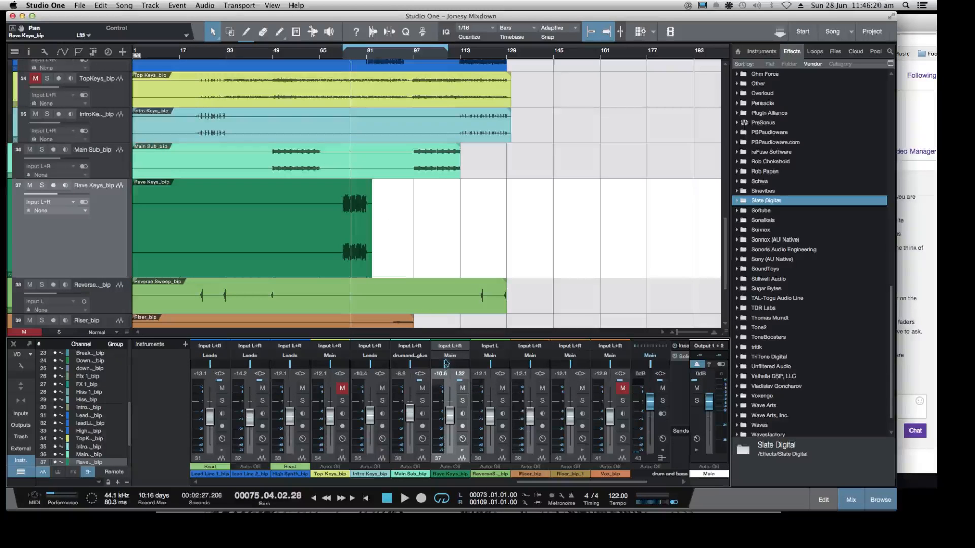
left_click(342, 58)
key("space")
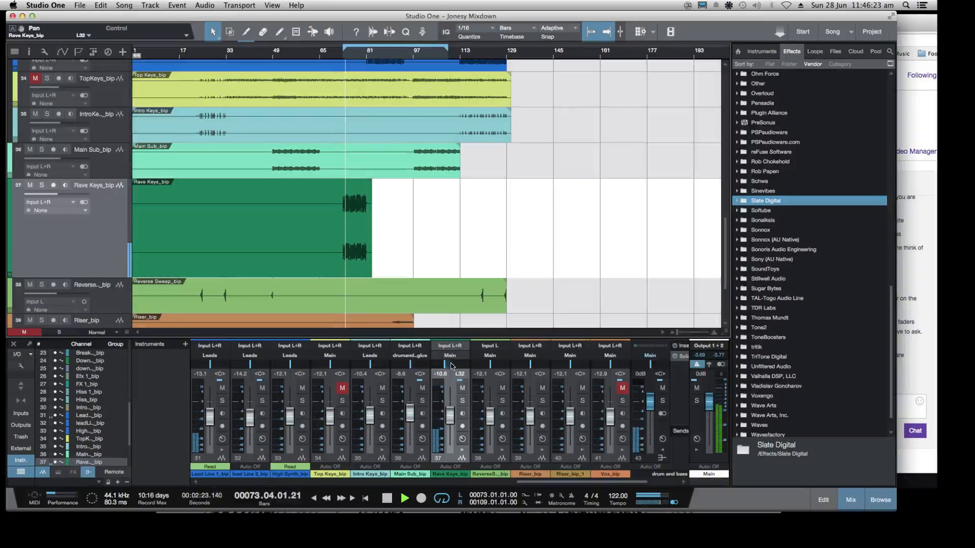
mouse_move(452, 365)
left_mouse_down()
mouse_move(419, 375)
mouse_move(450, 377)
mouse_move(443, 366)
left_mouse_up()
key("space")
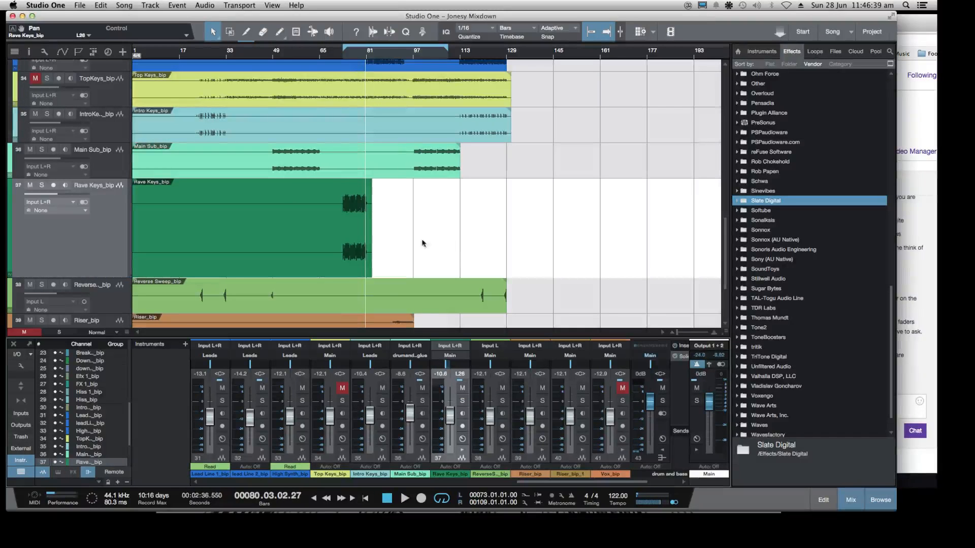
Insert the PreSonus Pro EQ effect on the Rave Keys channel
scroll(743, 202, "up", 5)
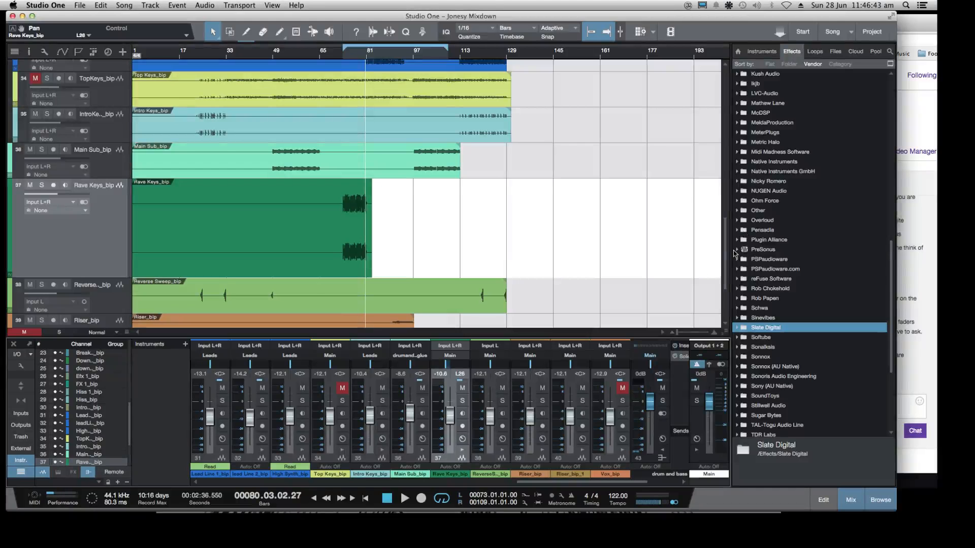
double_click(735, 251)
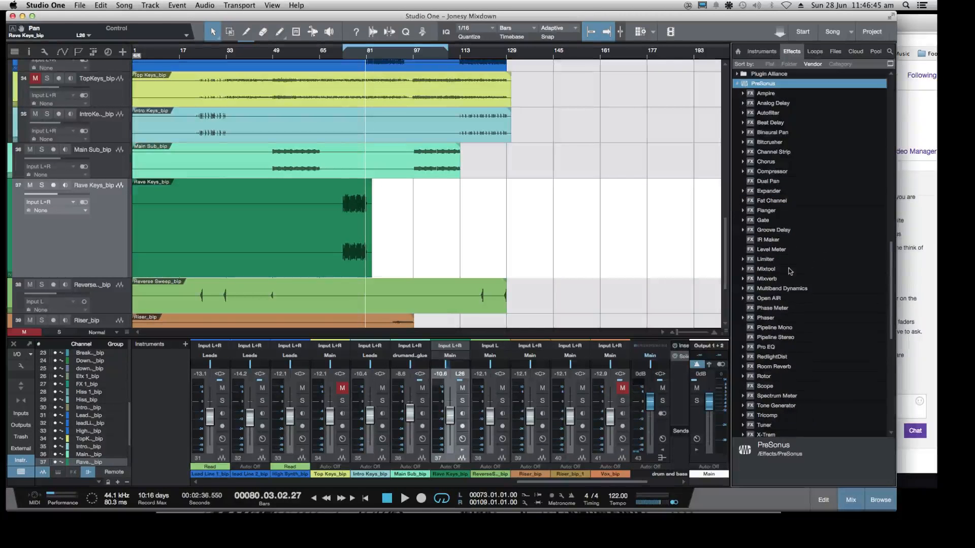
scroll(780, 290, "down", 3)
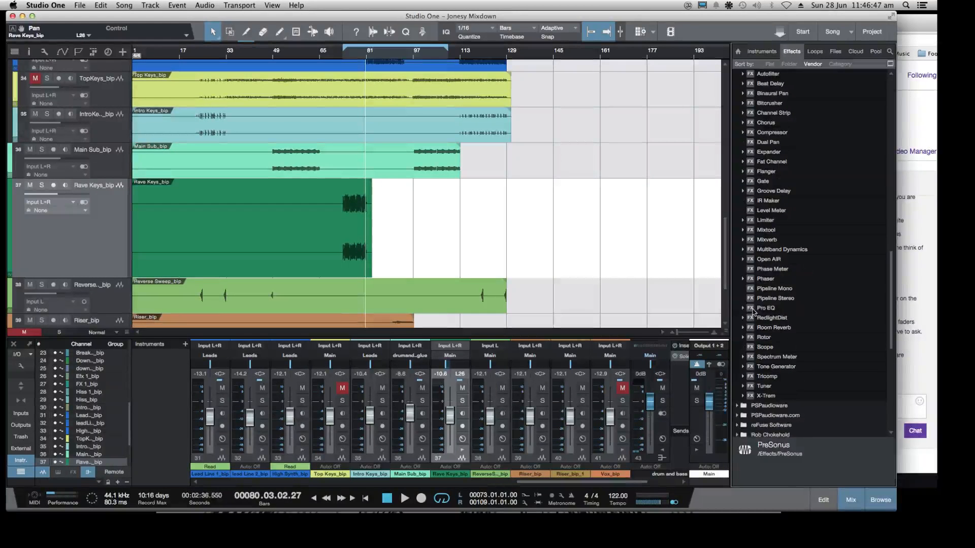
left_click_drag(753, 312, 449, 455)
Play Rave Keys in solo from bar 73 and pan it to R3
key("space")
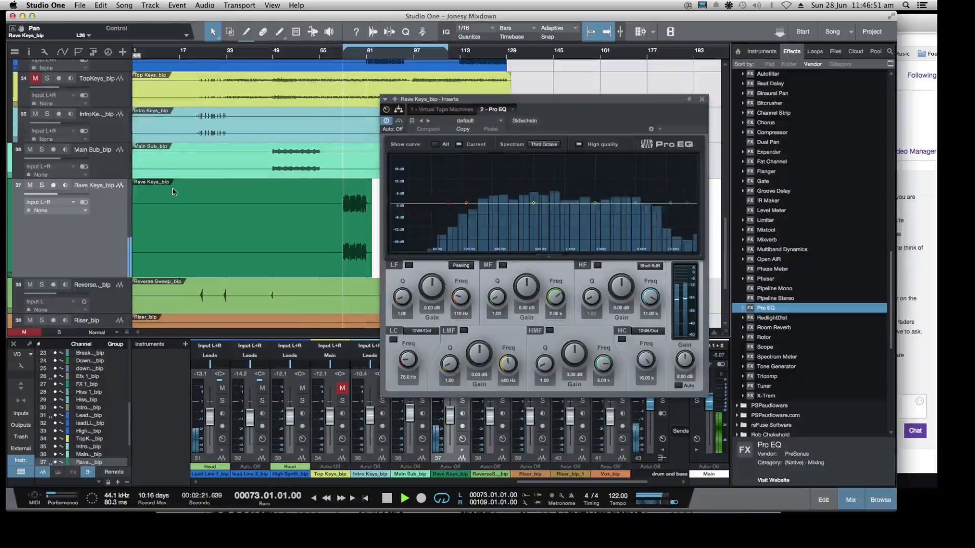
key("s")
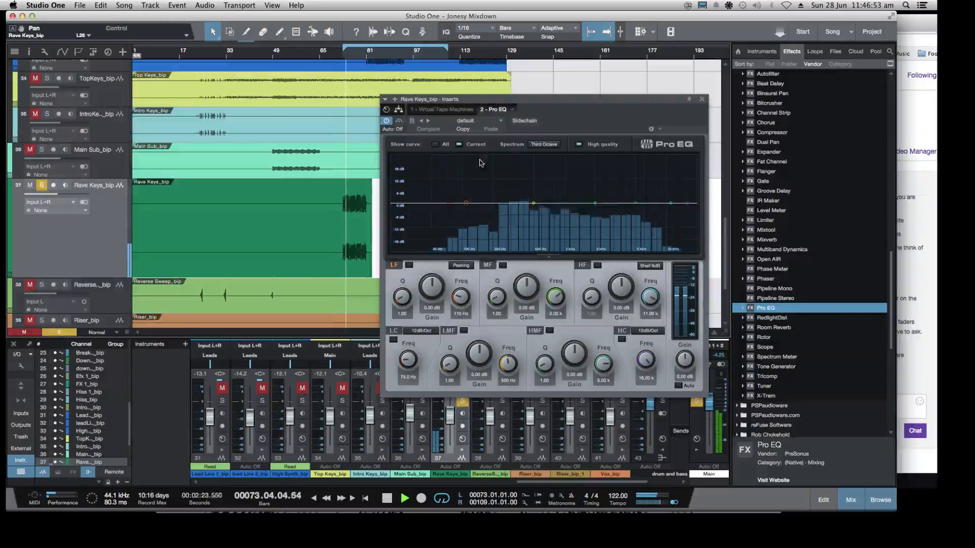
left_click_drag(483, 99, 617, 90)
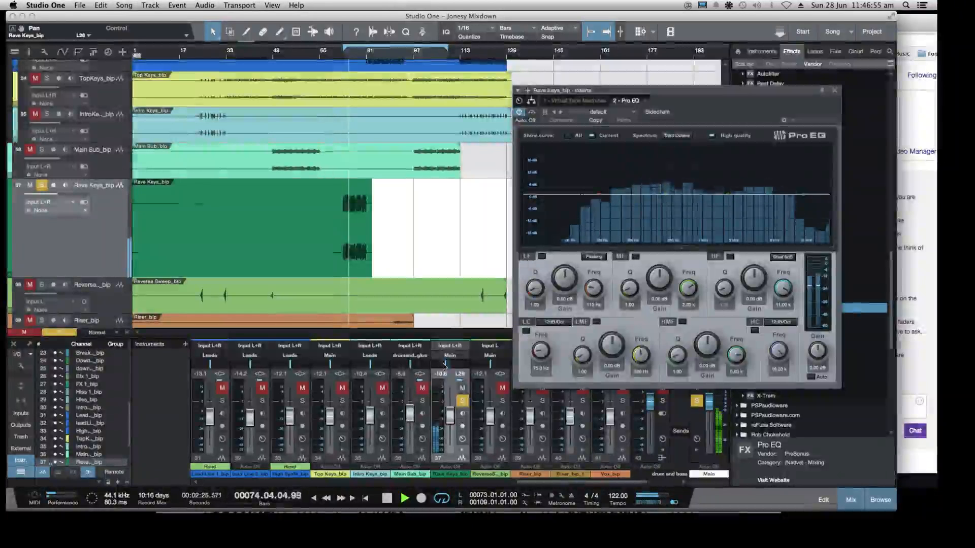
left_click_drag(444, 365, 448, 378)
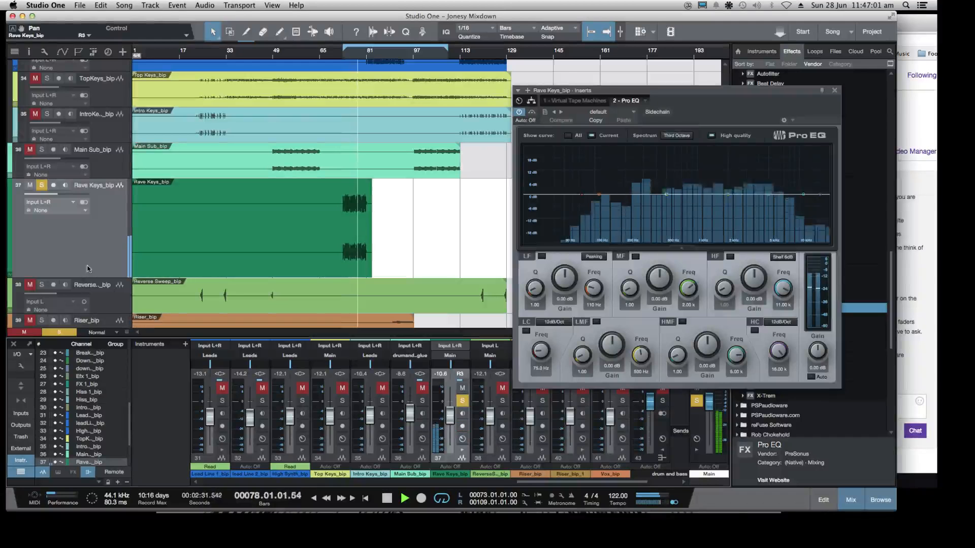
key("space")
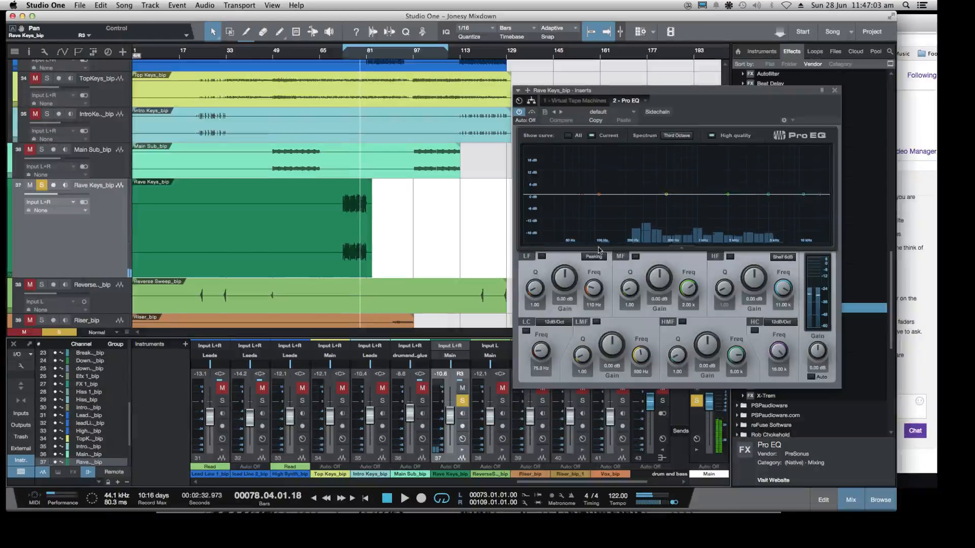
Add a low cut to the Rave Keys Pro EQ and play the soloed track through it
left_click_drag(581, 196, 617, 227)
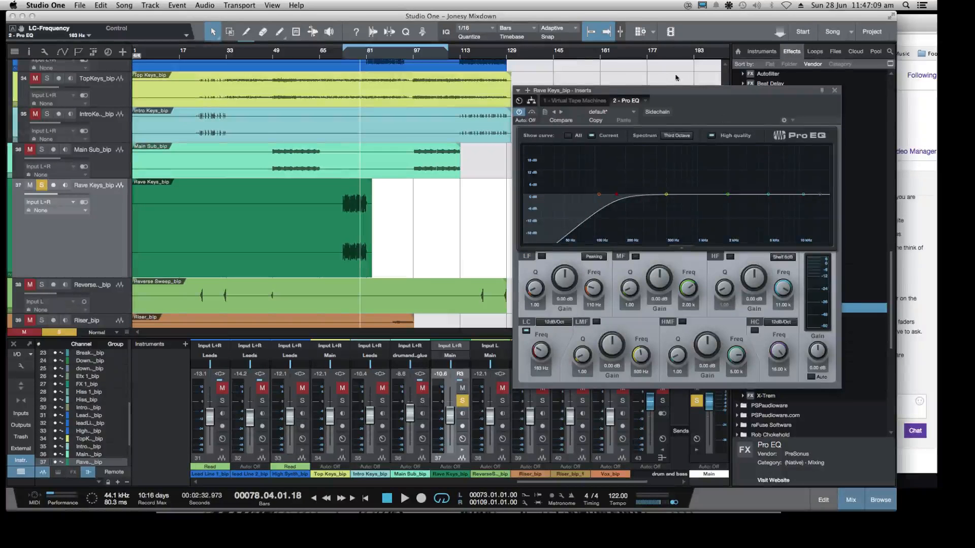
left_click_drag(676, 90, 546, 49)
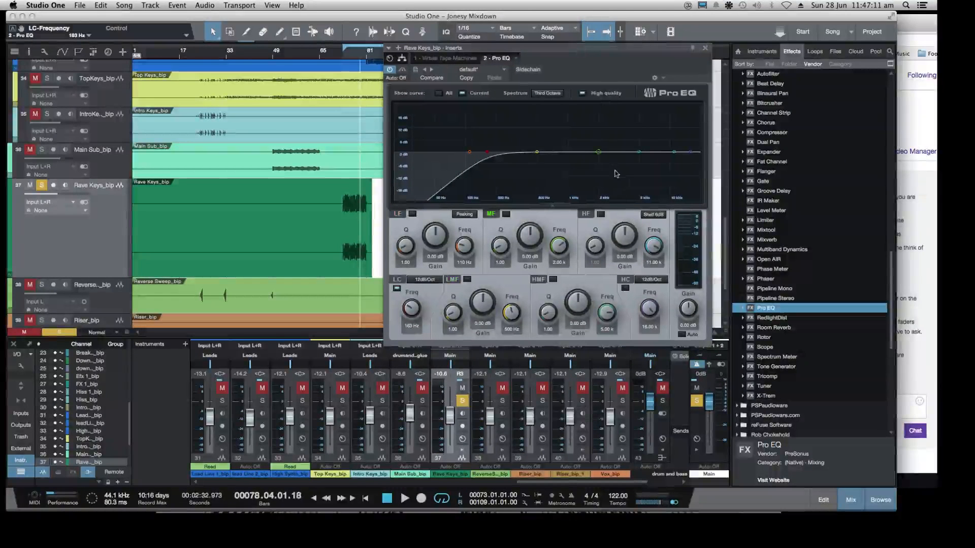
key("space")
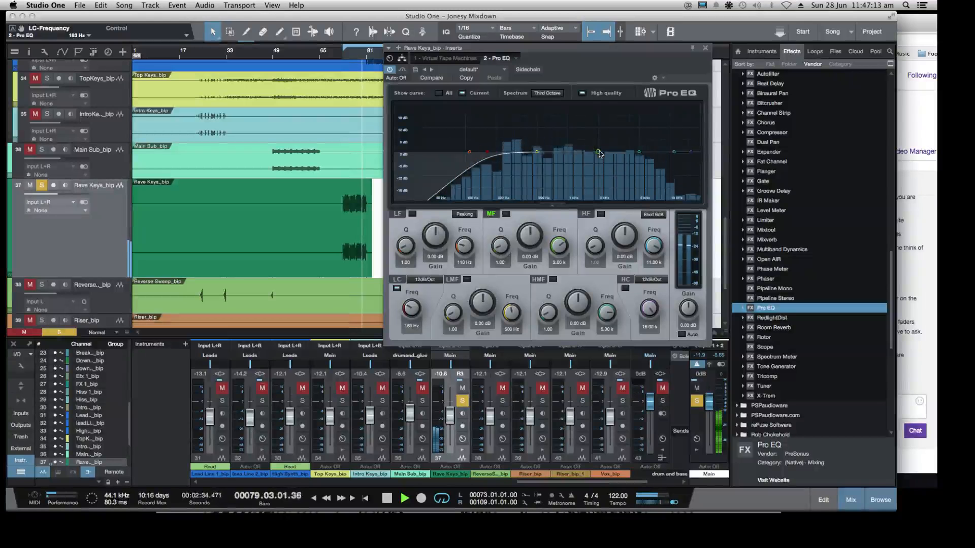
Set the Rave Keys Pro EQ mid band to a boost of about 2.6 dB at 373 Hz while replaying from bar 73
left_click_drag(599, 152, 547, 138)
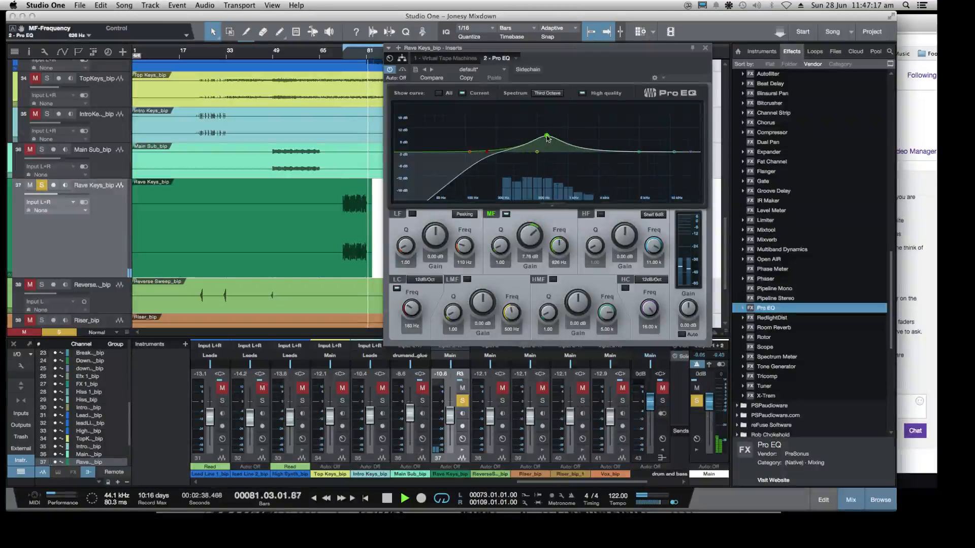
left_click(342, 56)
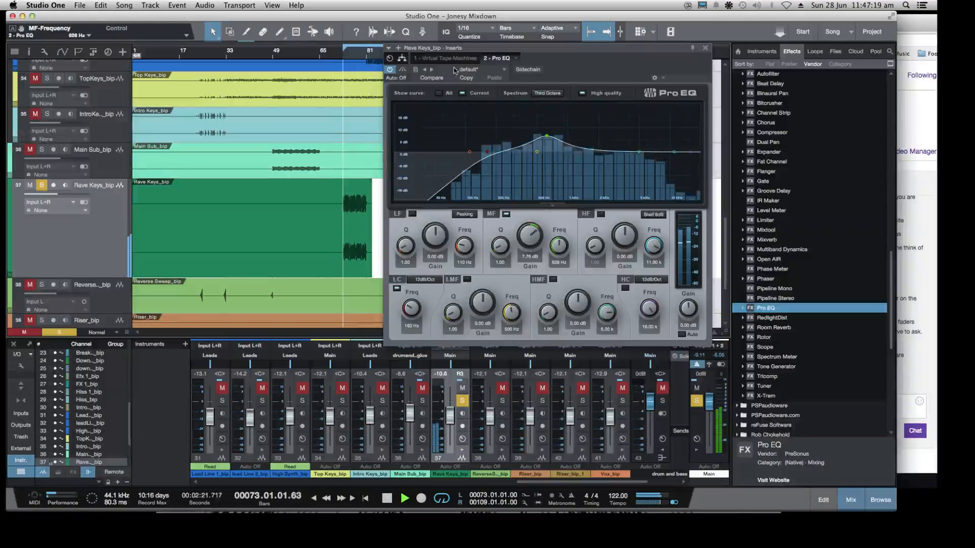
left_click_drag(546, 136, 526, 149)
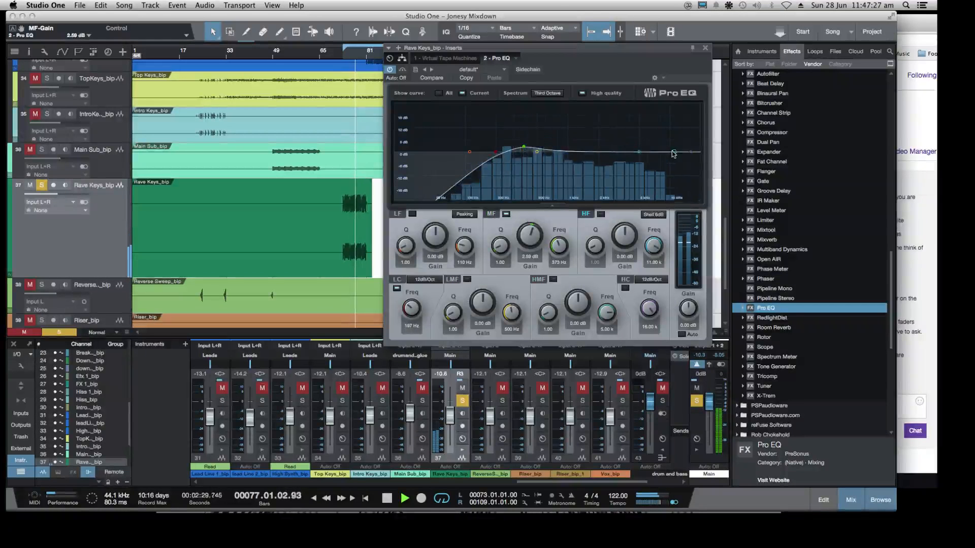
Shape the Rave Keys highs in Pro EQ with a boost near 4.24 kHz, a -4.24 dB high shelf and a high cut
left_click_drag(671, 156, 632, 146)
key("space")
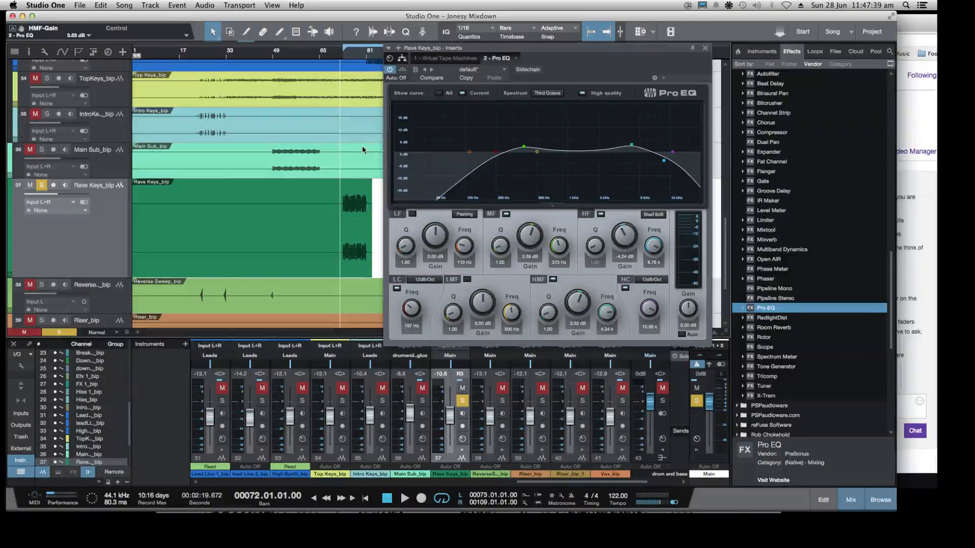
Unsolo Rave Keys during playback and pan it to L21 in the full mix
key("space")
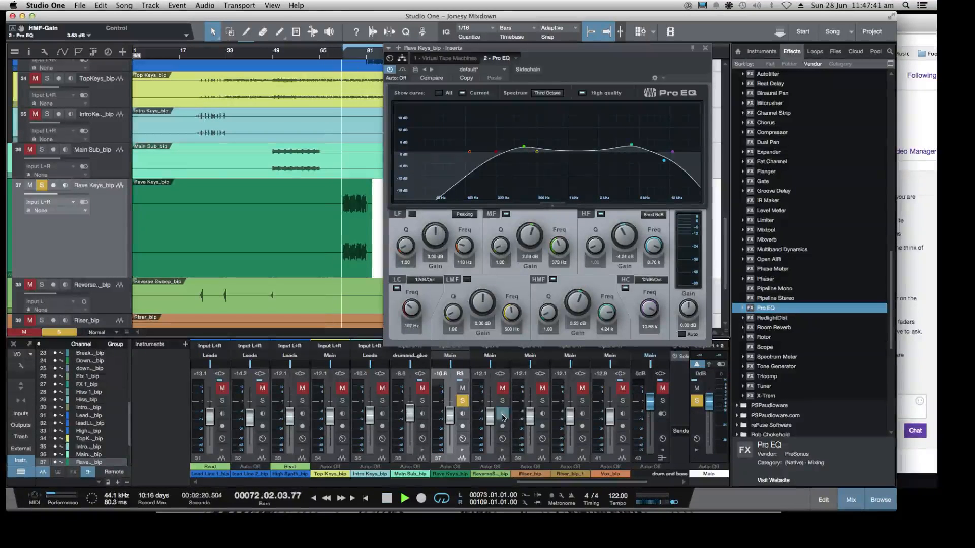
left_click(462, 401)
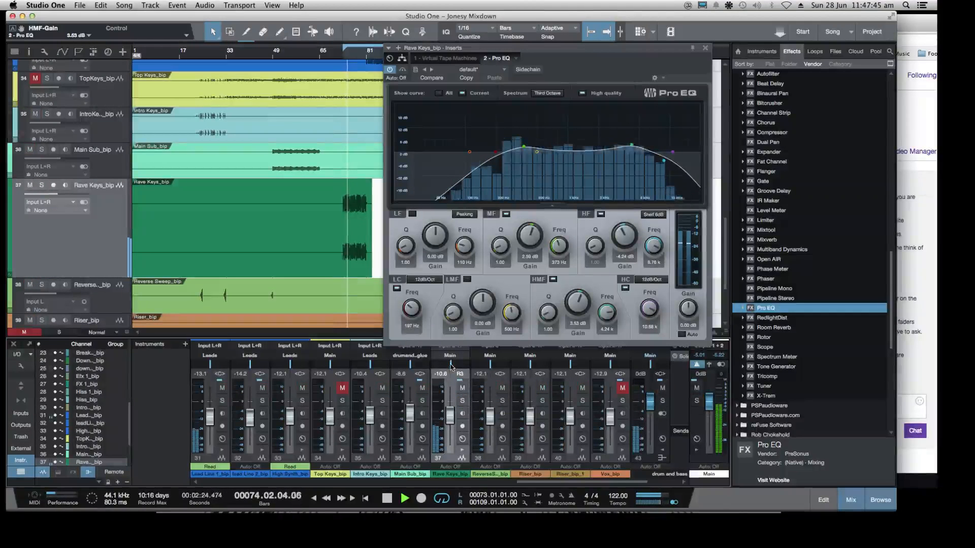
left_click_drag(450, 367, 450, 369)
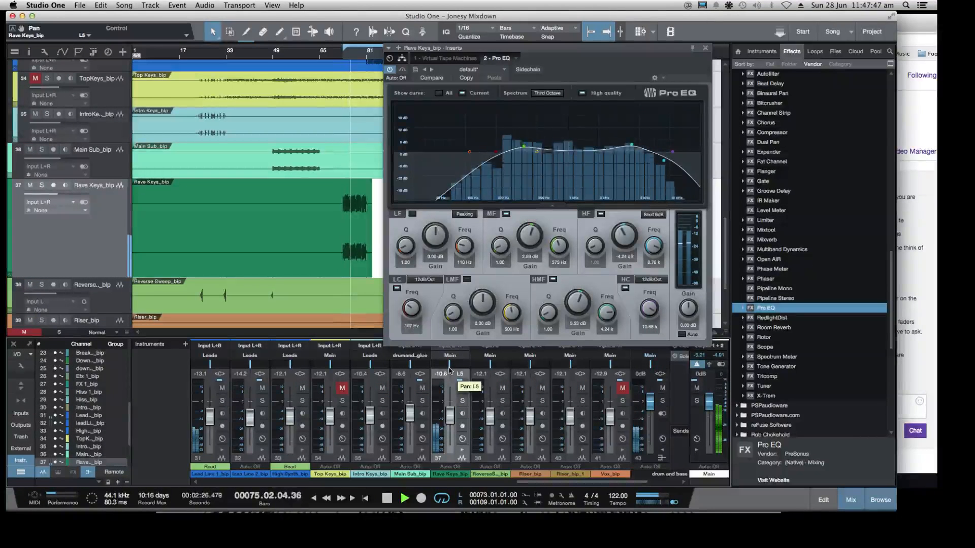
mouse_move(449, 371)
left_mouse_down()
mouse_move(450, 380)
mouse_move(447, 371)
left_mouse_up()
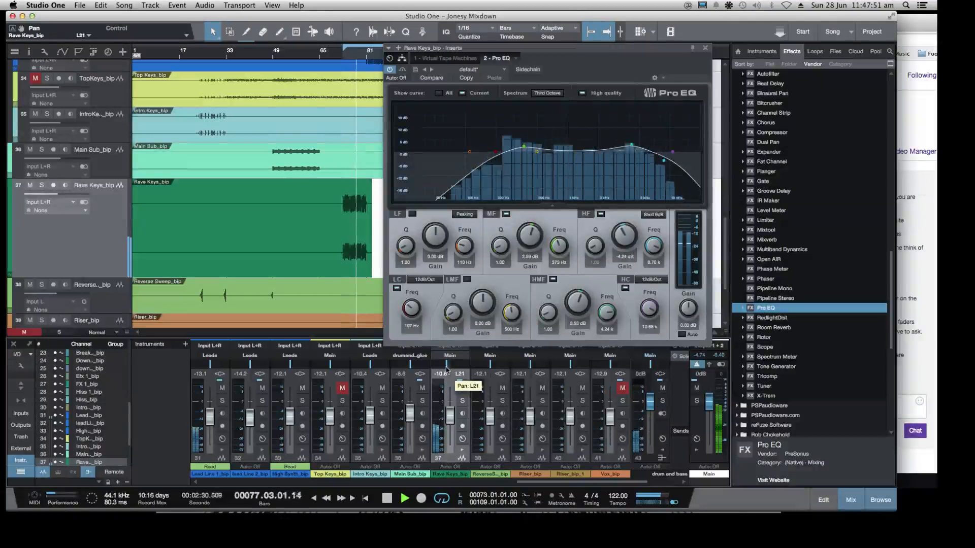
left_click_drag(449, 415, 448, 415)
Close the Pro EQ window and save the Jonesy Mixdown song
left_click(705, 48)
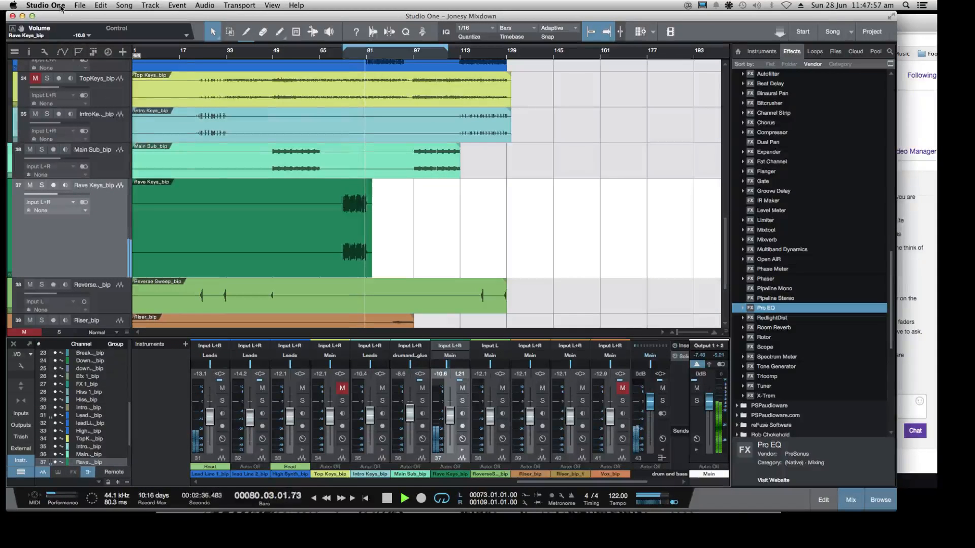
left_click(80, 5)
left_click(97, 125)
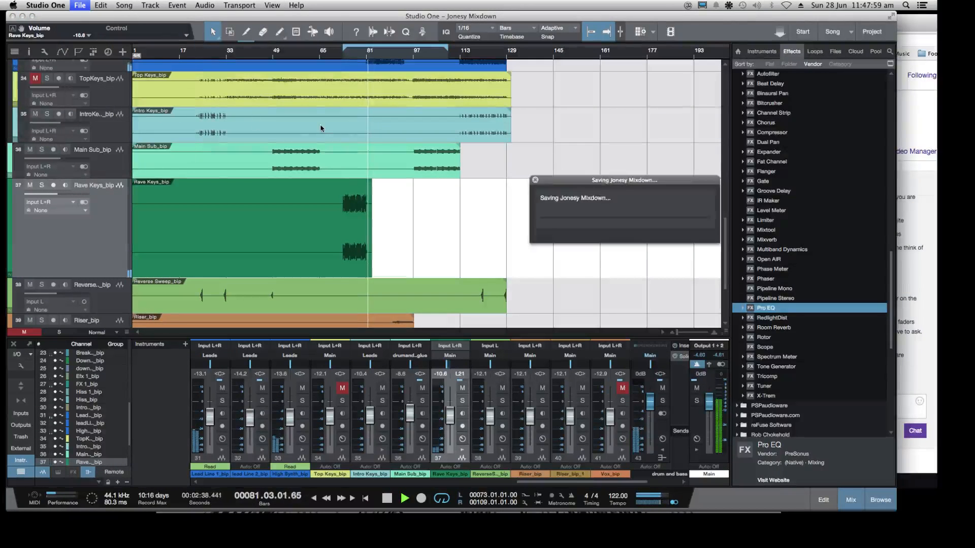
Enlarge the Lead Line 1 track and show its volume automation envelope
scroll(359, 158, "up", 5)
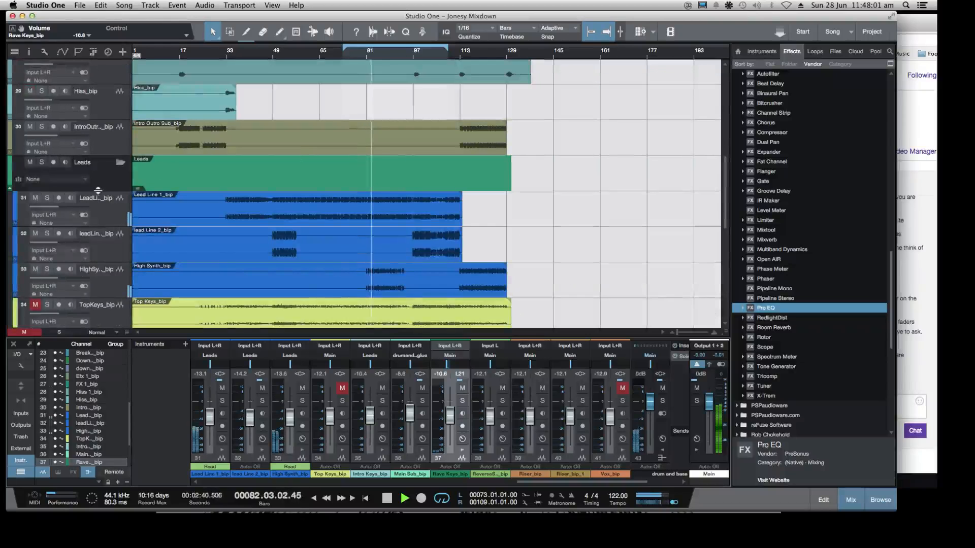
left_click(104, 208)
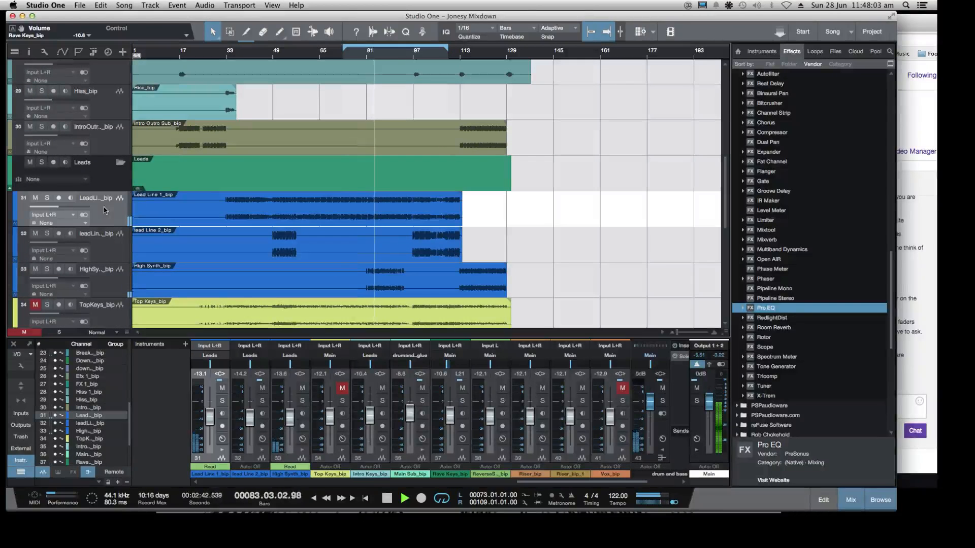
left_click_drag(120, 226, 119, 291)
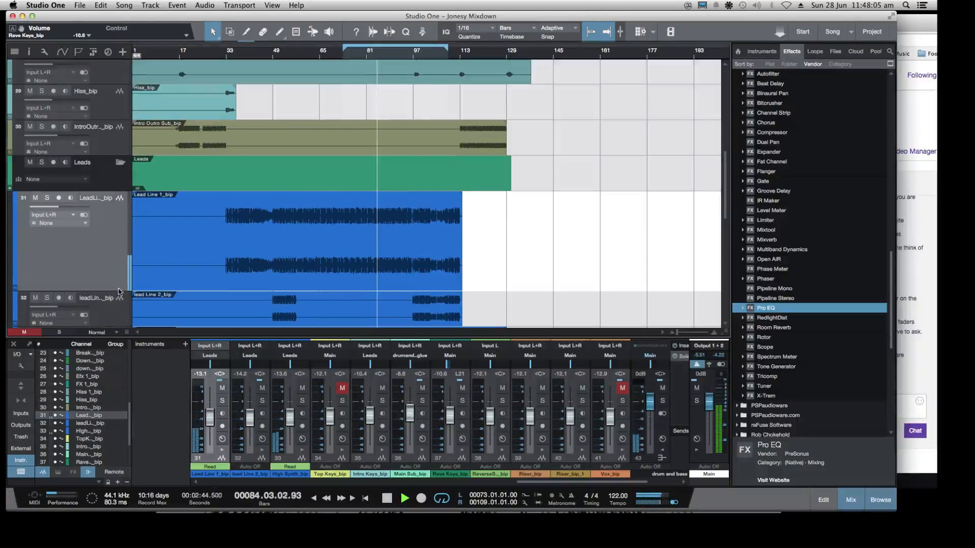
left_click(61, 52)
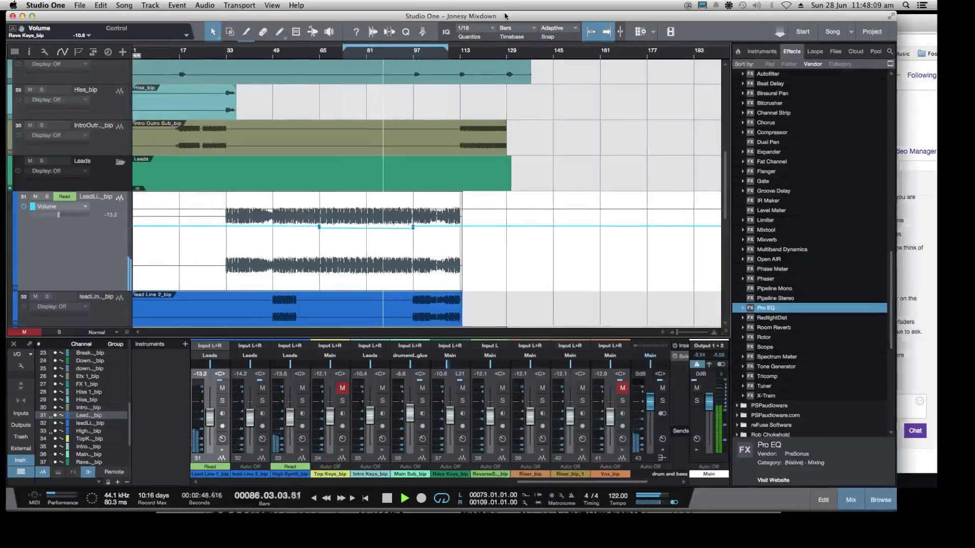
Enlarge the Studio One window slightly and bring the Lead Line 1, Lead Line 2 and High Synth tracks into view
left_click_drag(506, 17, 507, 16)
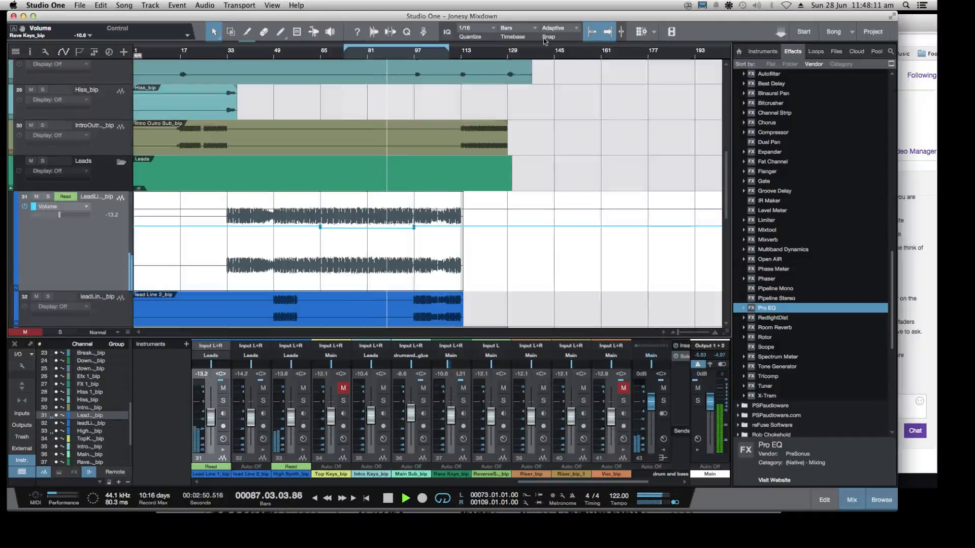
left_click_drag(898, 511, 909, 519)
scroll(556, 318, "down", 2)
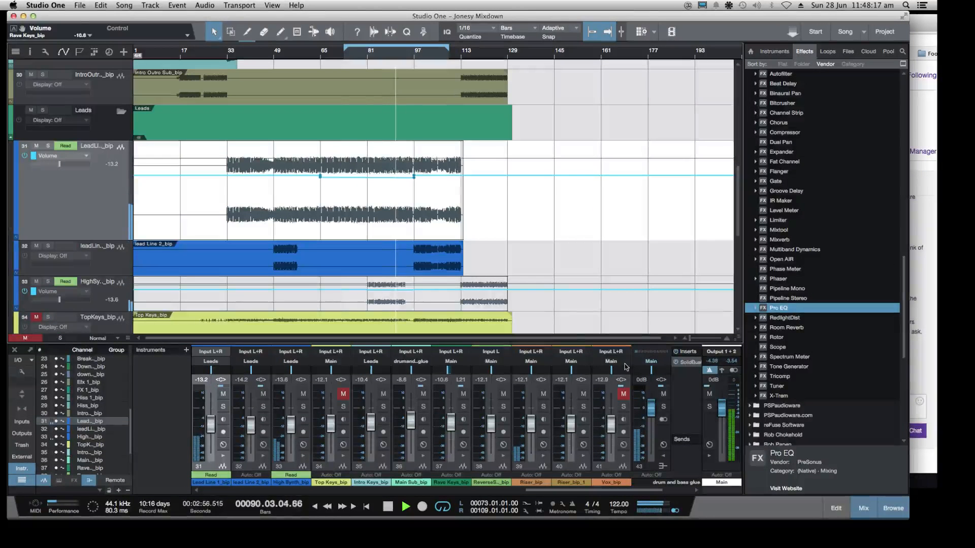
Look through the arrangement's tracks during playback, select the Riser_bip_1 track and collapse the PreSonus effects folder
scroll(94, 125, "up", 10)
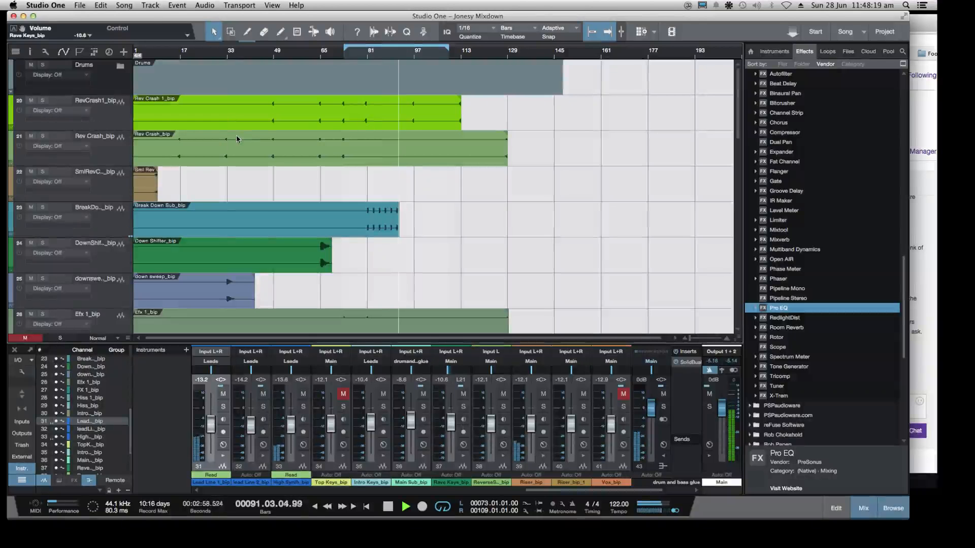
scroll(236, 139, "down", 15)
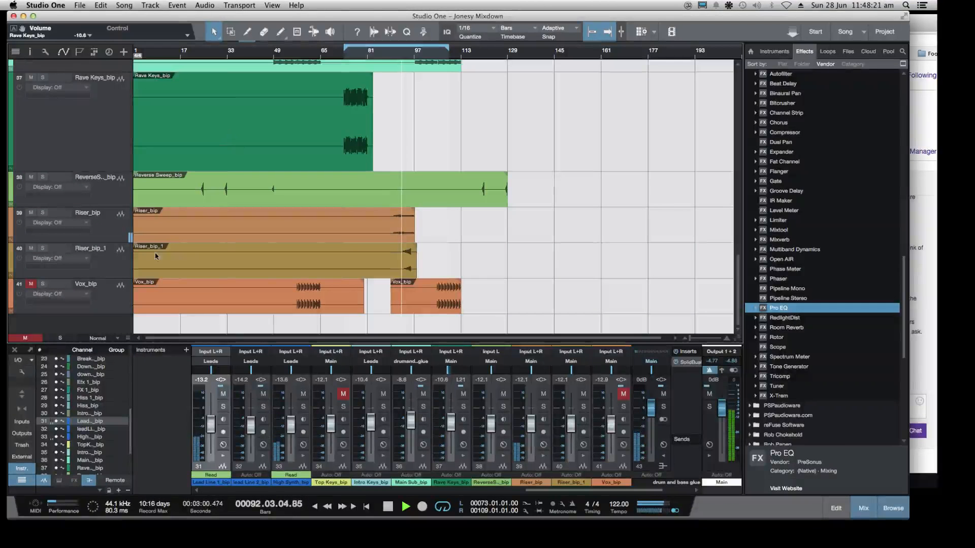
left_click(155, 257)
scroll(776, 182, "up", 5)
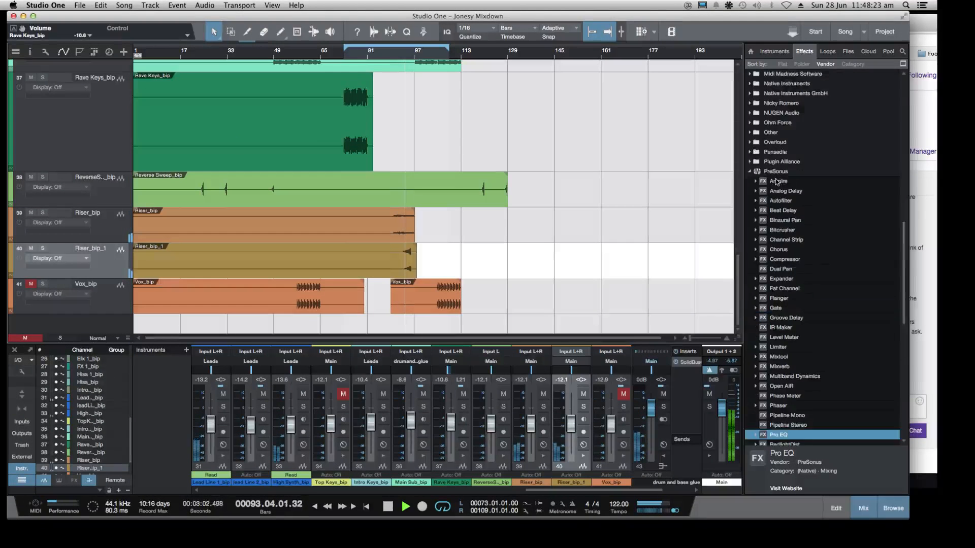
scroll(777, 203, "up", 3)
left_click(750, 230)
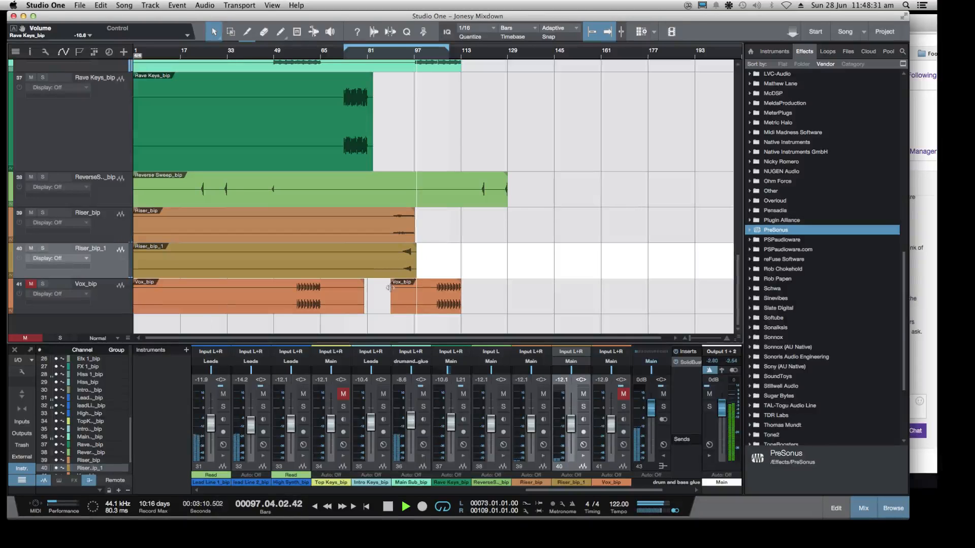
Stop playback, switch to Chrome to check the Twitch dashboard chat, and minimize the browser window
key("space")
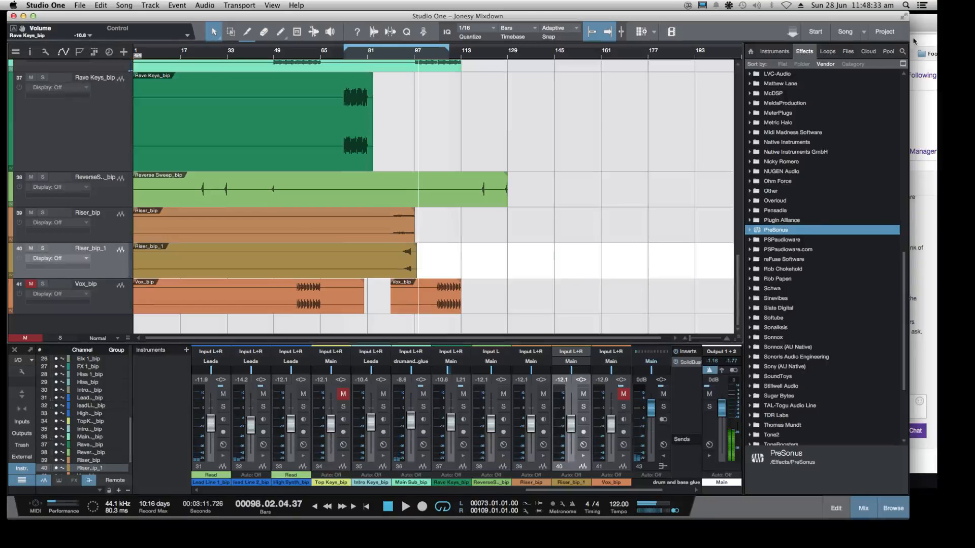
left_click(917, 31)
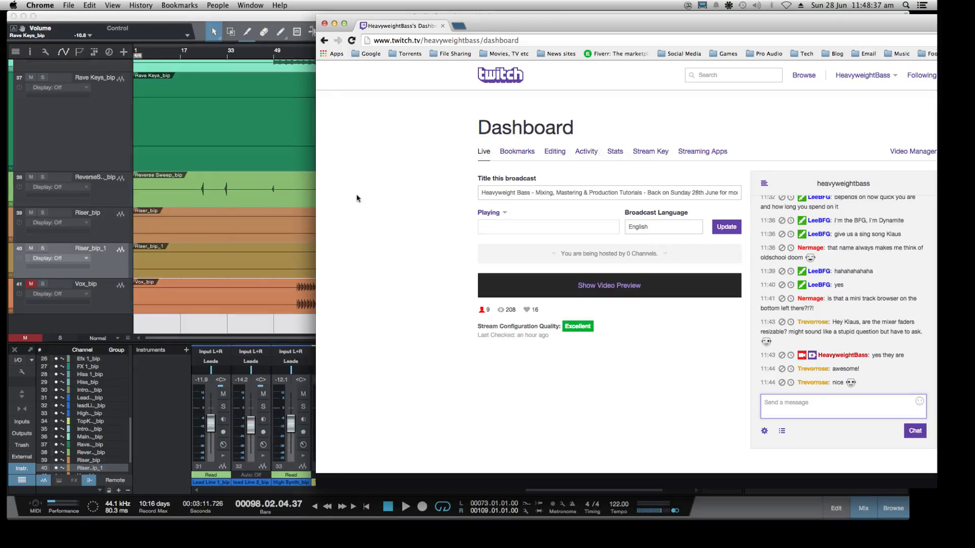
left_click(334, 24)
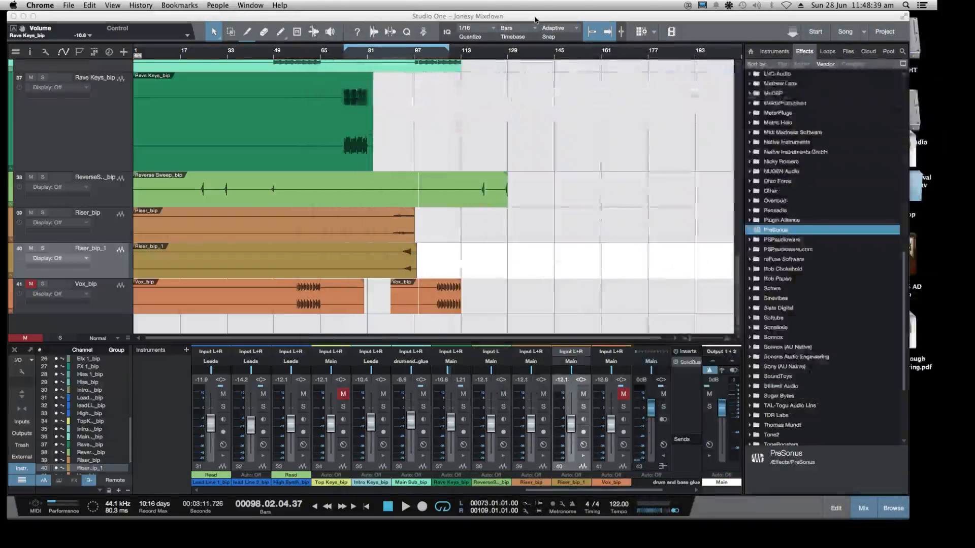
Enlarge and expand the Drums folder track, and select the Filler Loop 1 track inside it
scroll(338, 197, "up", 15)
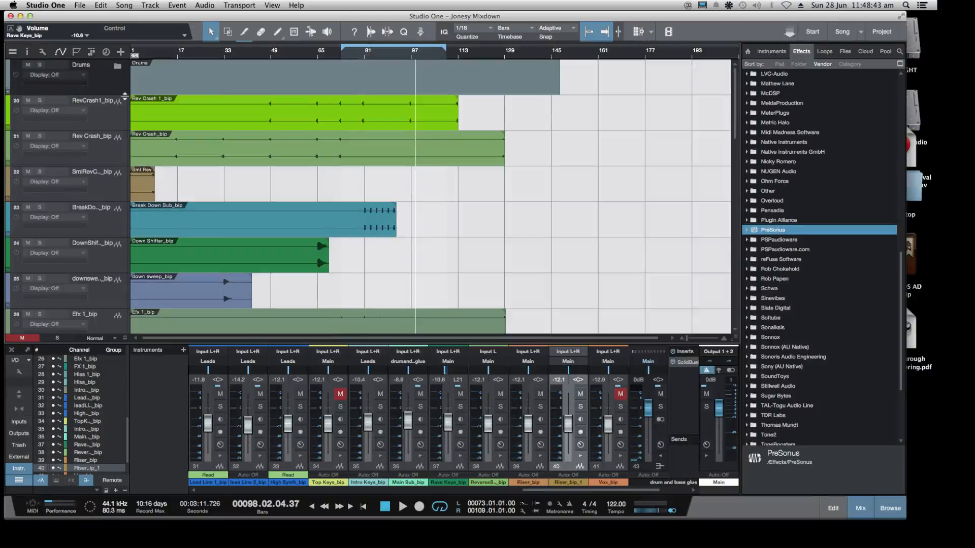
left_click_drag(125, 97, 125, 221)
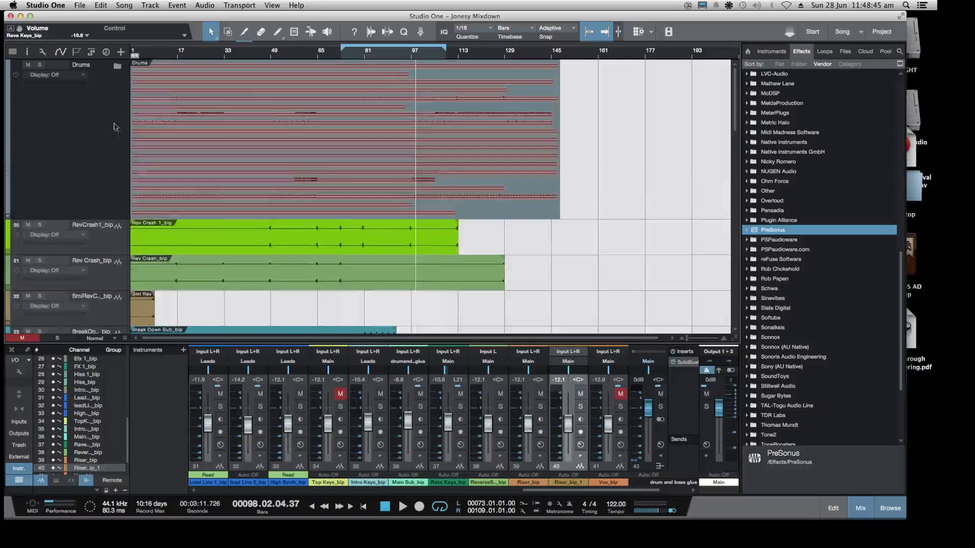
left_click(118, 67)
scroll(153, 152, "down", 5)
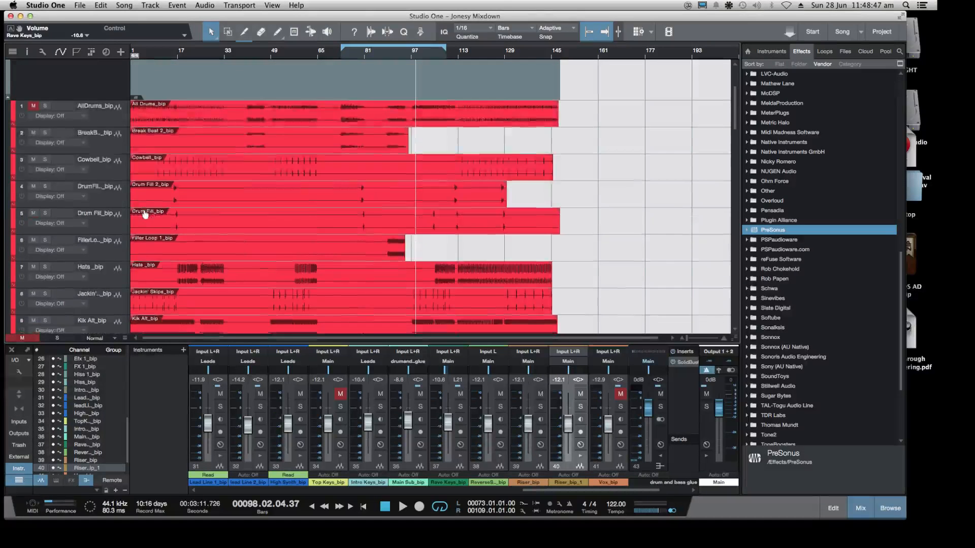
scroll(145, 215, "down", 4)
left_click(116, 151)
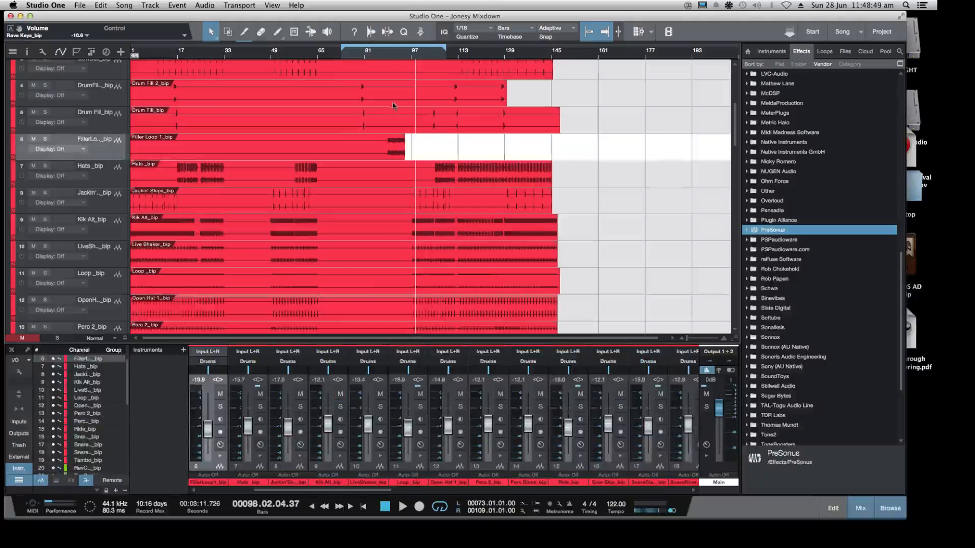
Play from about bar 89 and lower the Filler Loop 1 volume to -23.0 dB
left_click(391, 57)
key("space")
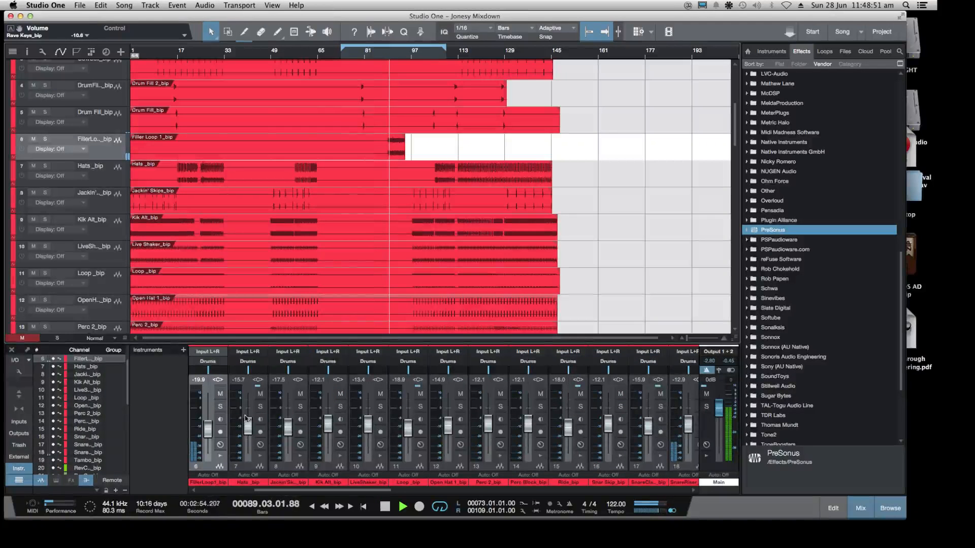
left_click_drag(208, 428, 210, 431)
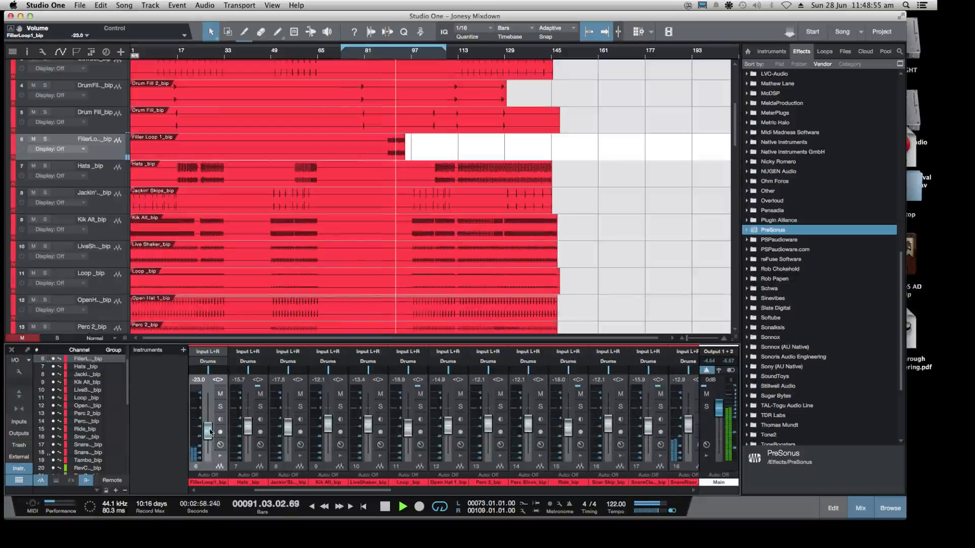
Collapse the Drums folder track and stop playback at the Riser tracks
scroll(118, 113, "down", 15)
scroll(117, 111, "up", 12)
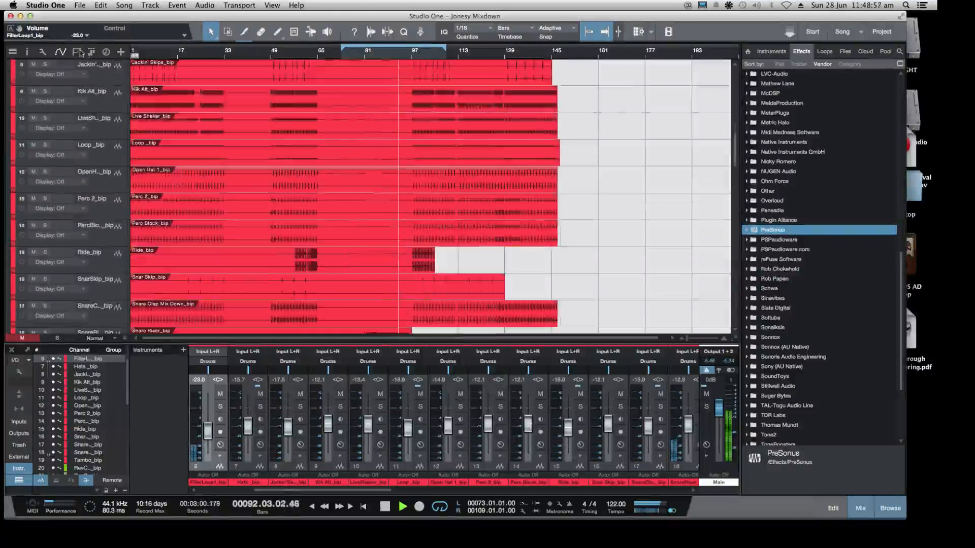
scroll(118, 71, "up", 5)
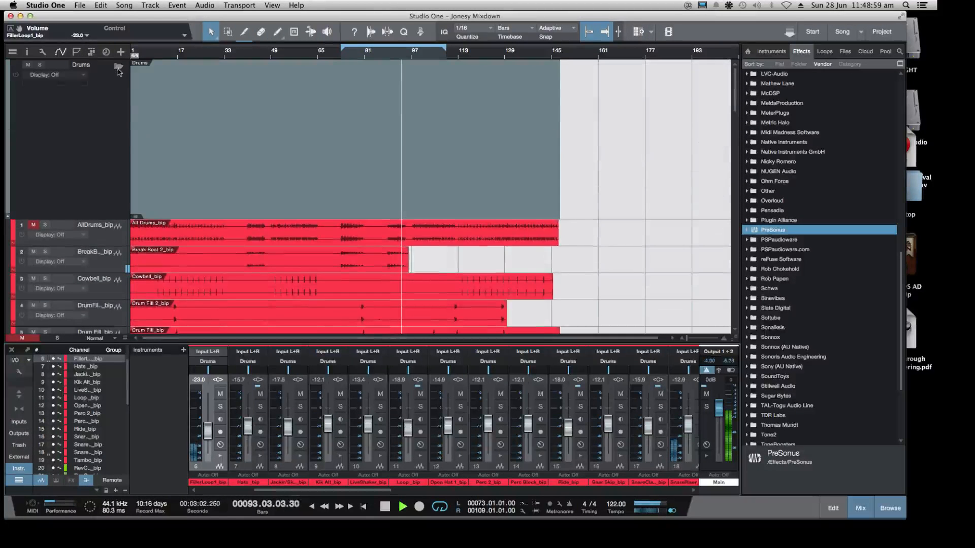
scroll(305, 193, "down", 15)
key("space")
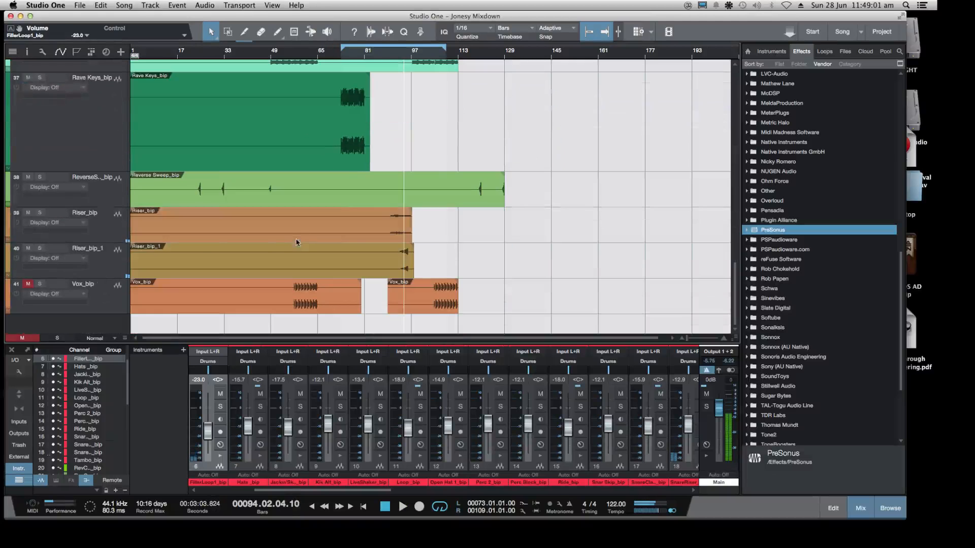
Enlarge the Riser_bip track and solo it while playing from about bar 89
left_click(113, 230)
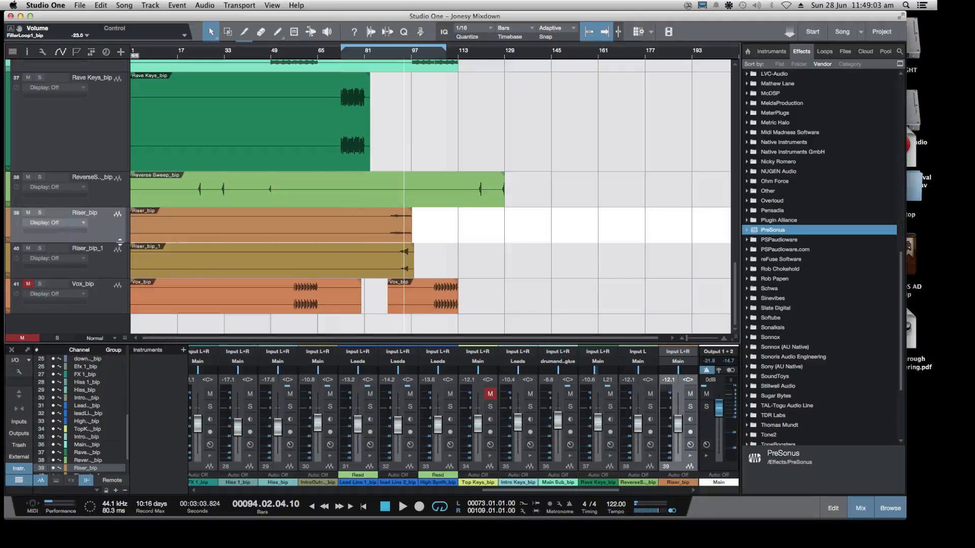
left_click_drag(120, 241, 119, 291)
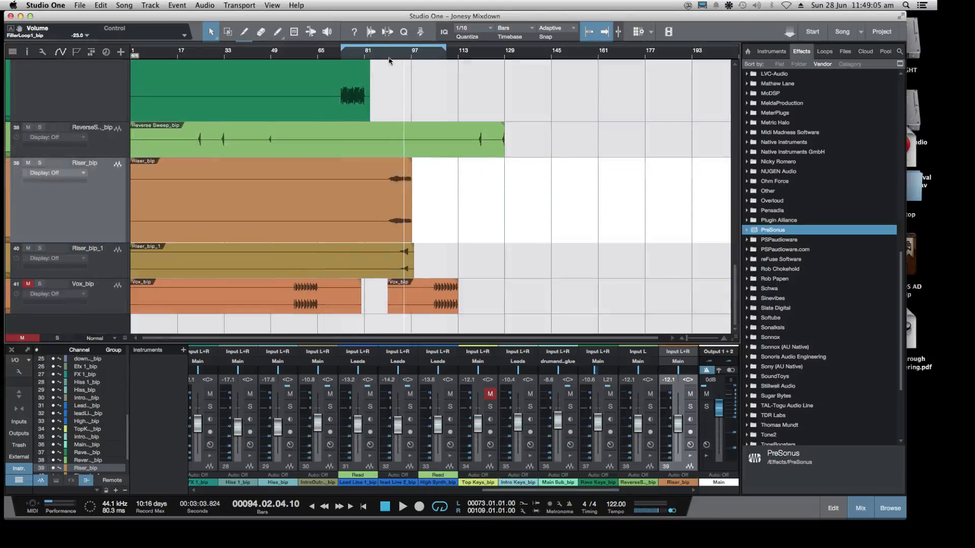
left_click(389, 61)
key("space")
left_click(40, 163)
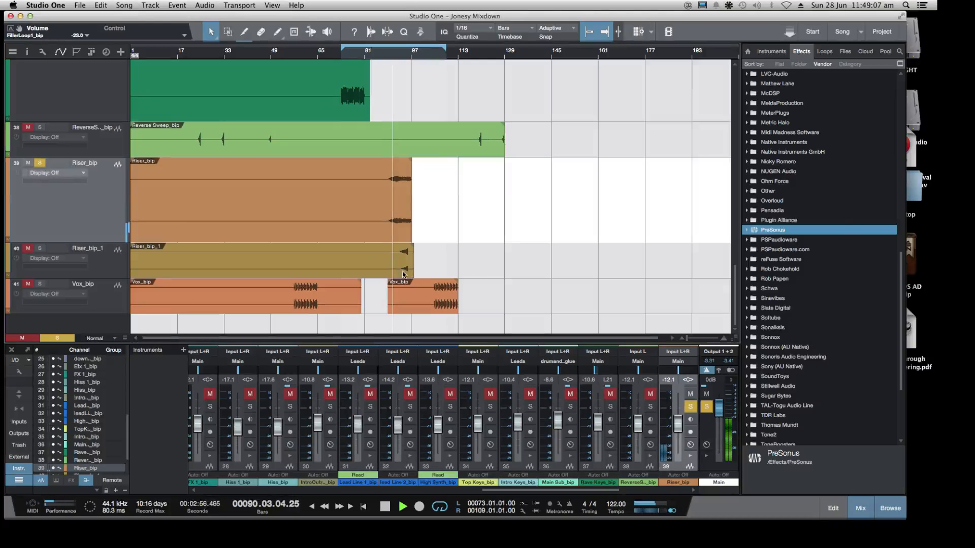
Replay the soloed Riser_bip from just before its audio starts and try panning it hard right
scroll(807, 200, "up", 6)
key("space")
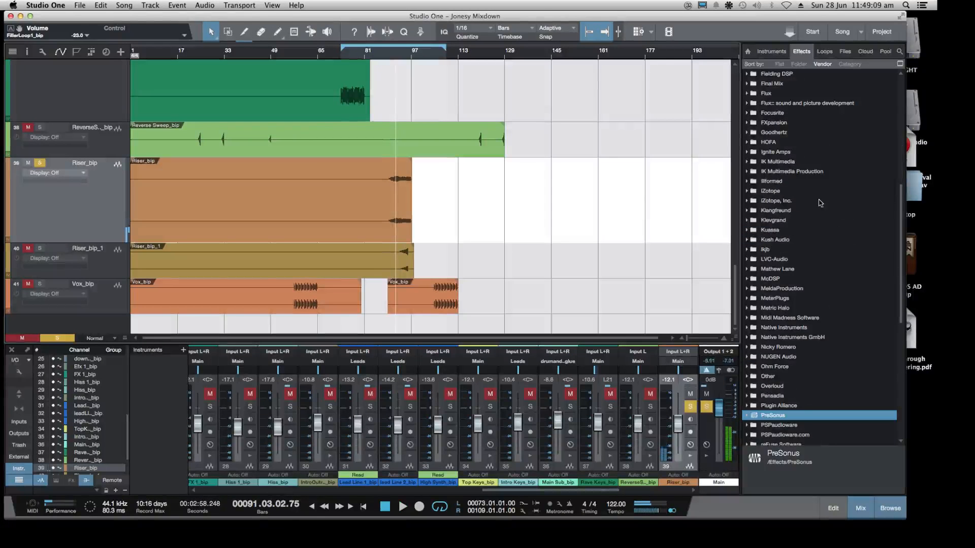
left_click(386, 57)
key("space")
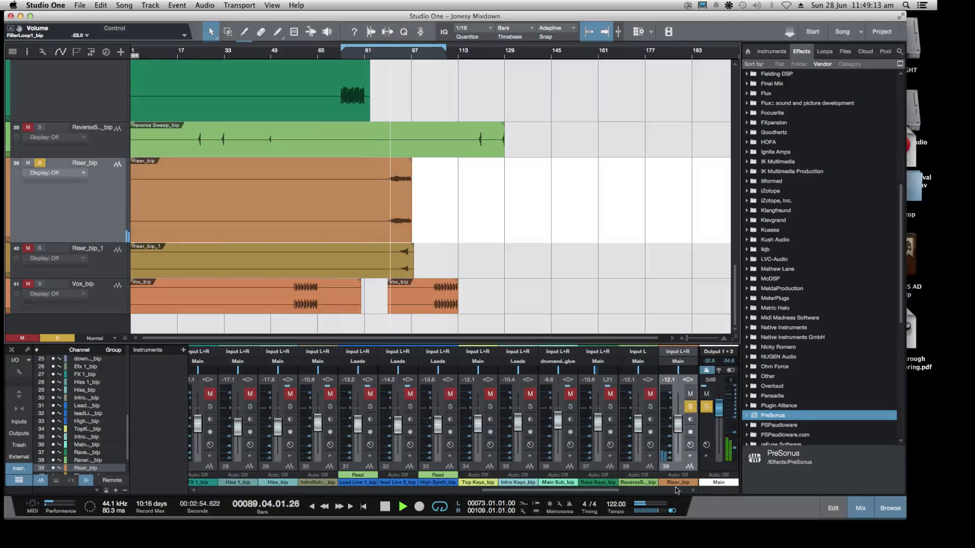
left_click_drag(678, 371, 711, 380)
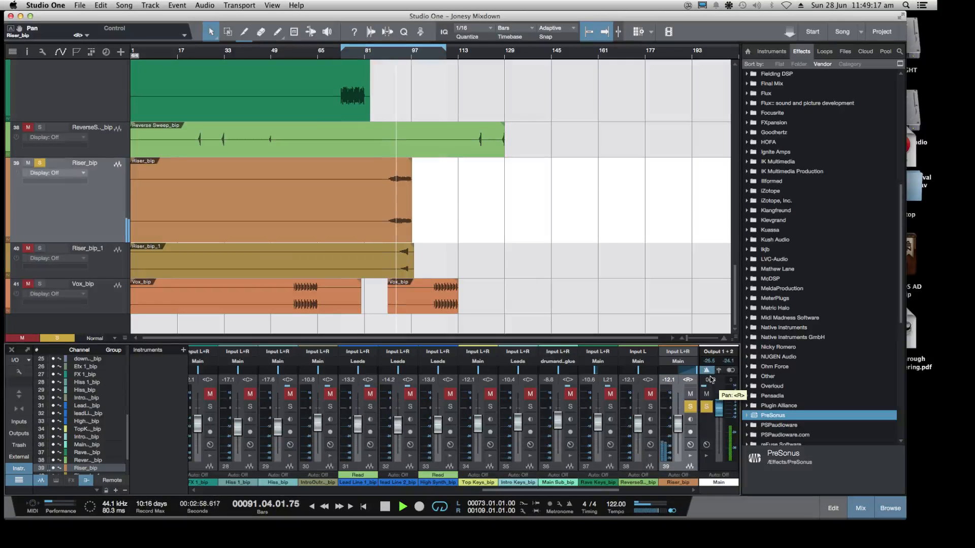
key("space")
left_click(392, 59)
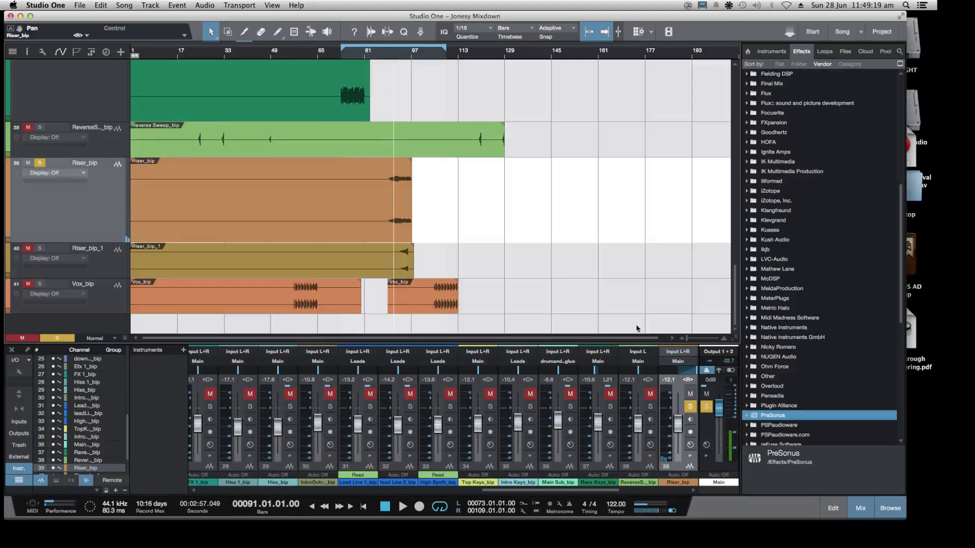
Try Riser_bip panned to R8 and L3 around playback, and reset its pan to centre
left_click_drag(690, 370, 681, 374)
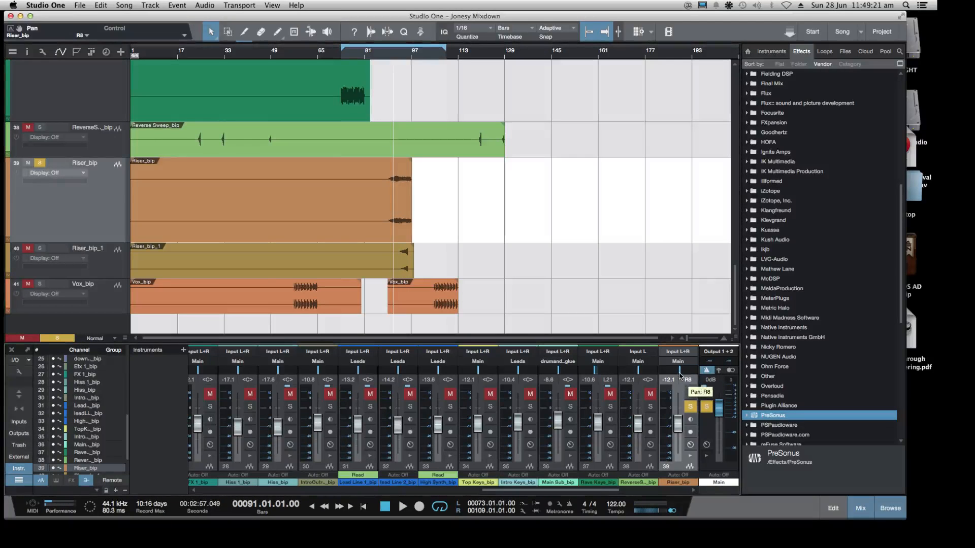
key("space")
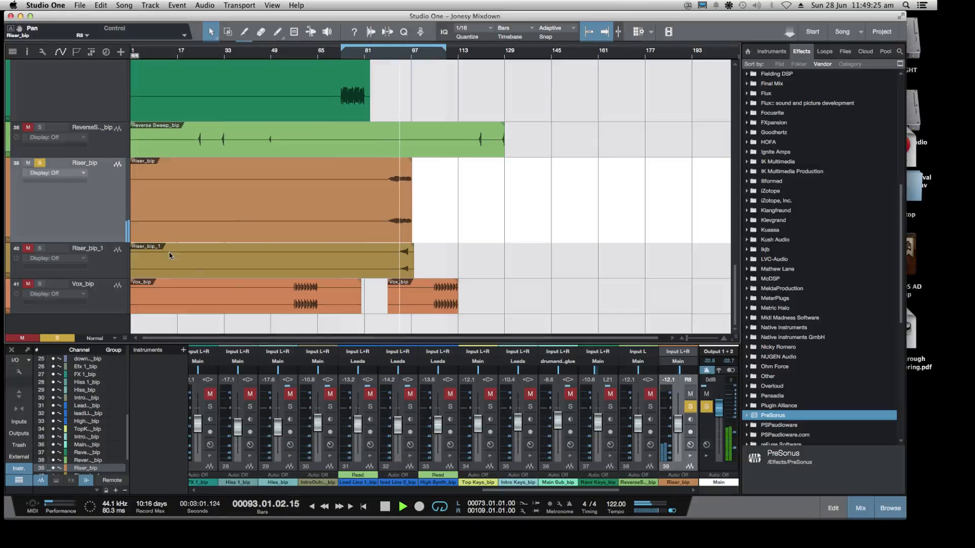
right_click(69, 213)
left_click(58, 213)
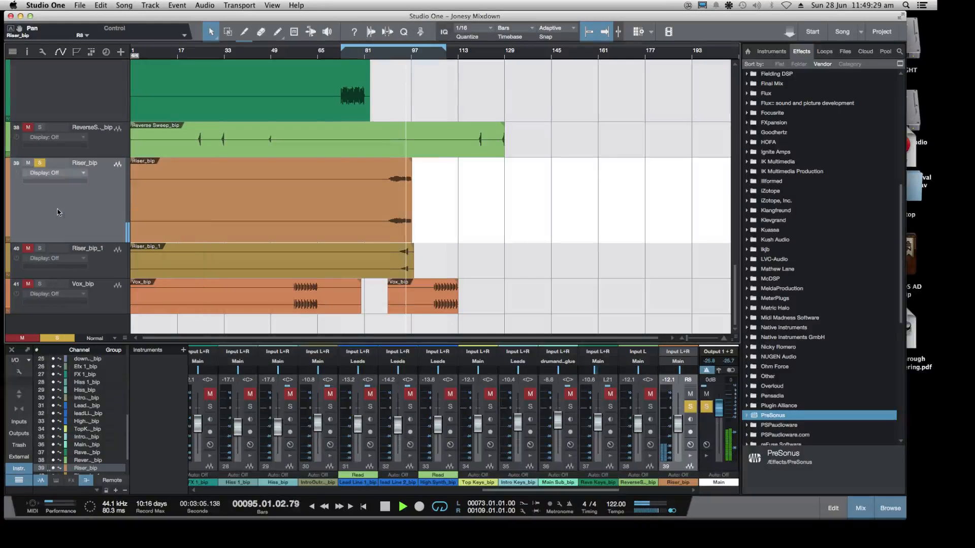
left_click(410, 432)
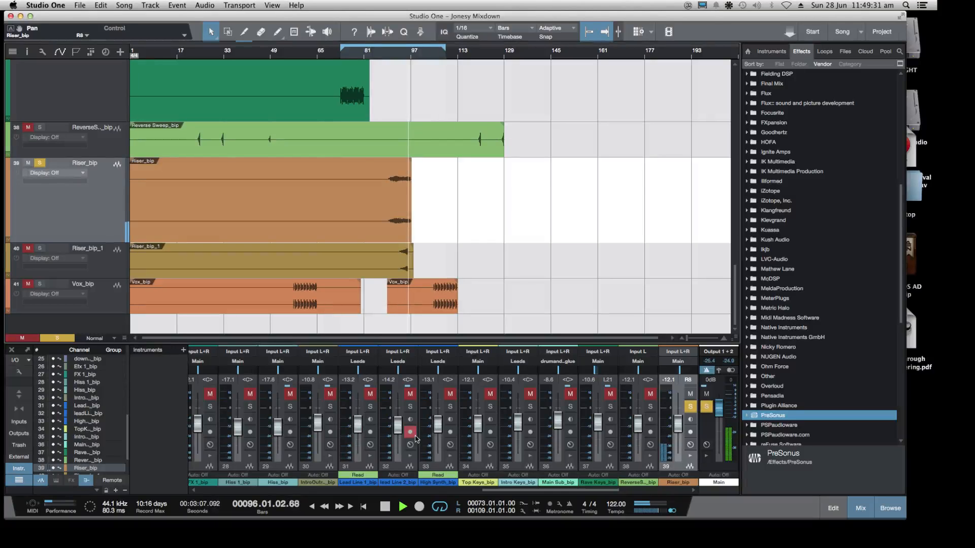
left_click(678, 375, "alt")
Find StereoTools in the Sonalksis effects folder and insert it on the Riser_bip channel
scroll(777, 308, "down", 4)
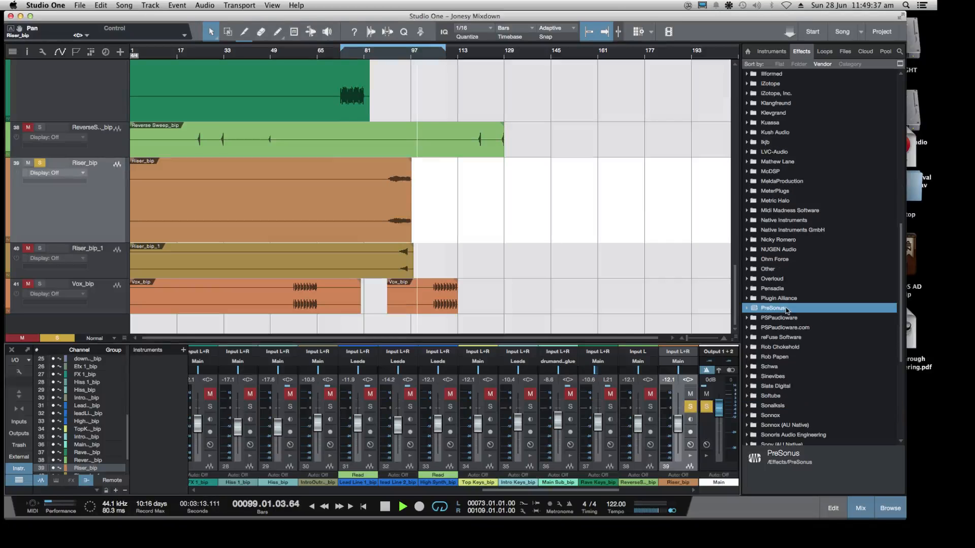
scroll(786, 309, "up", 6)
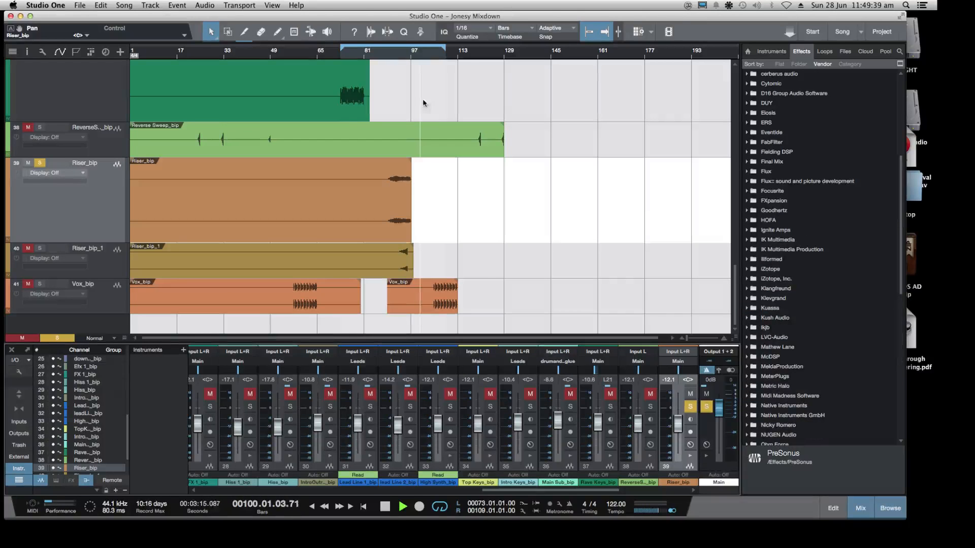
left_click(401, 57)
scroll(747, 267, "down", 9)
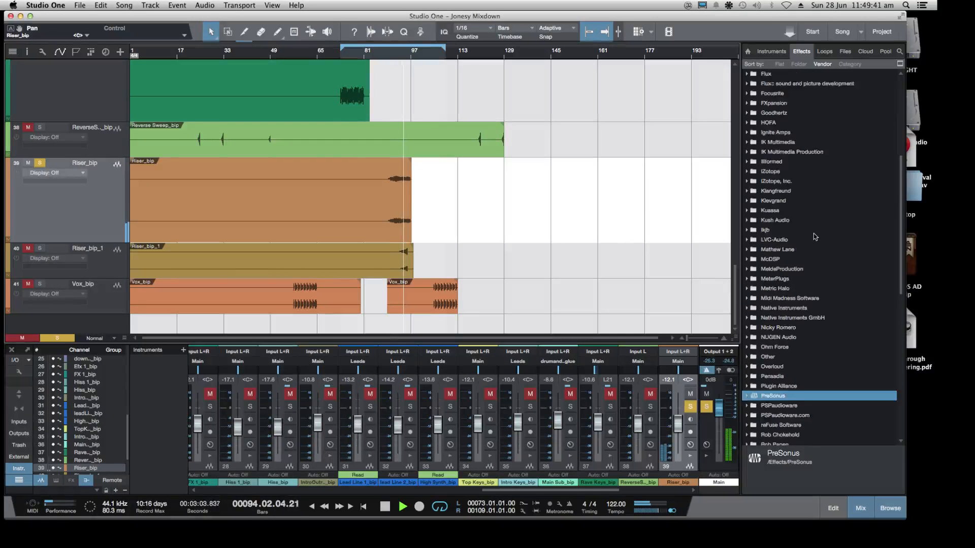
scroll(748, 268, "down", 5)
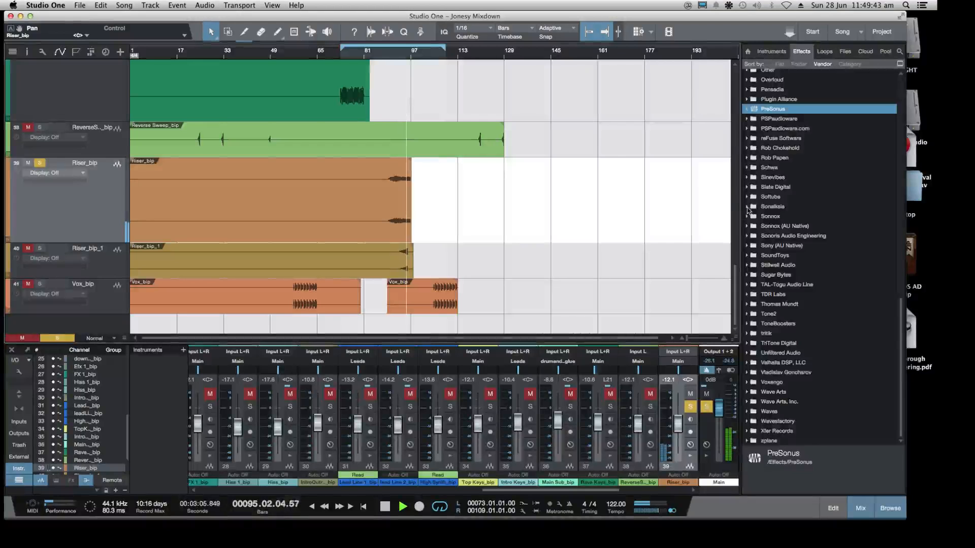
left_click(747, 207)
scroll(797, 214, "down", 9)
scroll(775, 160, "up", 1)
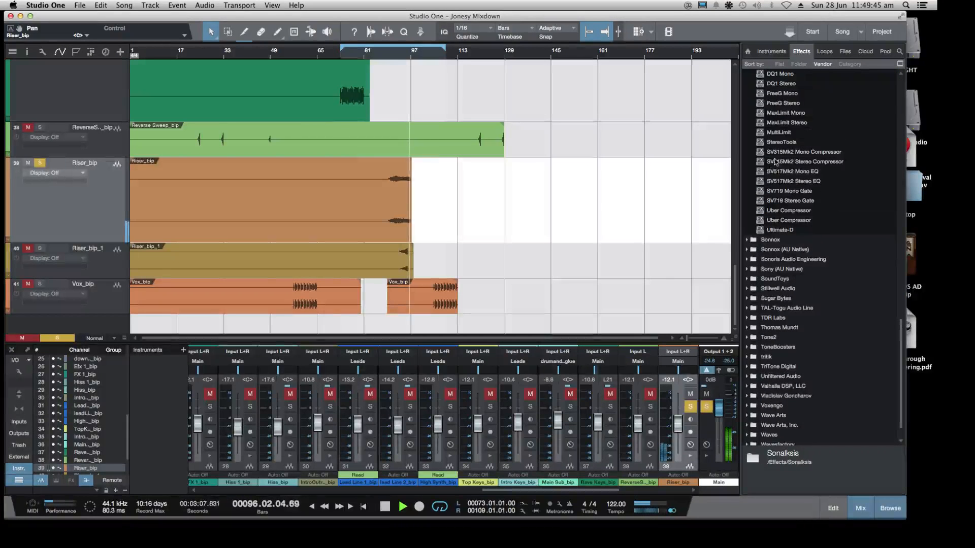
left_click_drag(781, 142, 678, 459)
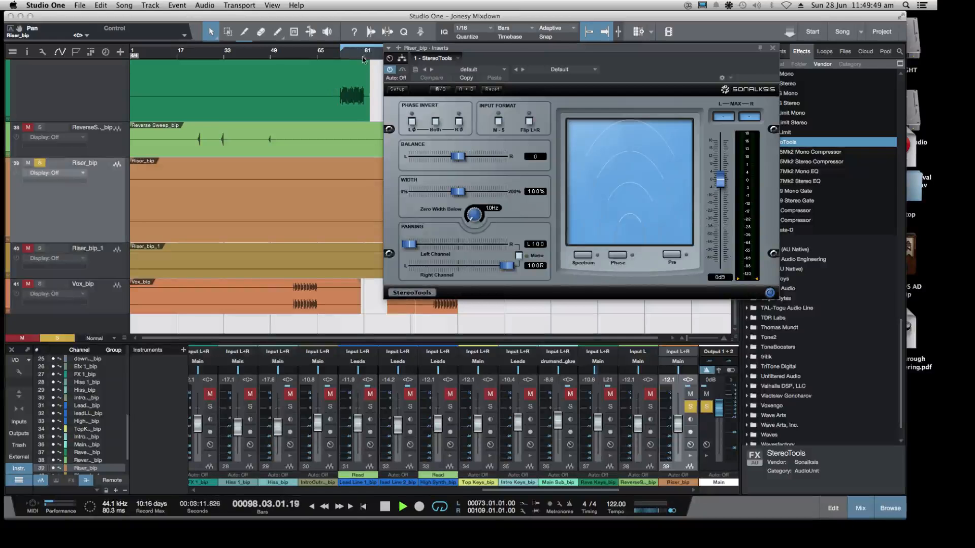
Try the Wider preset in StereoTools with the width set to 134% while the soloed Riser_bip plays
left_click_drag(415, 51, 487, 62)
key("space")
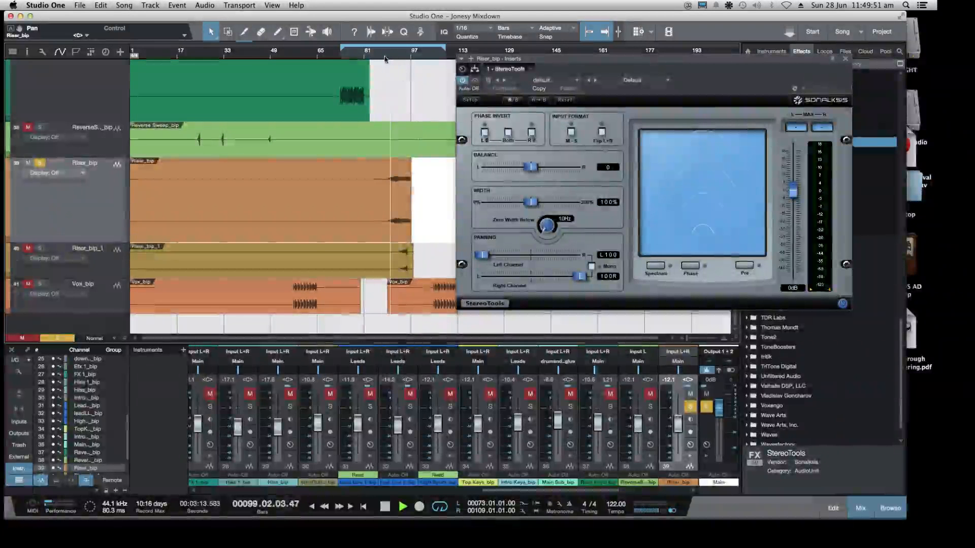
left_click(632, 80)
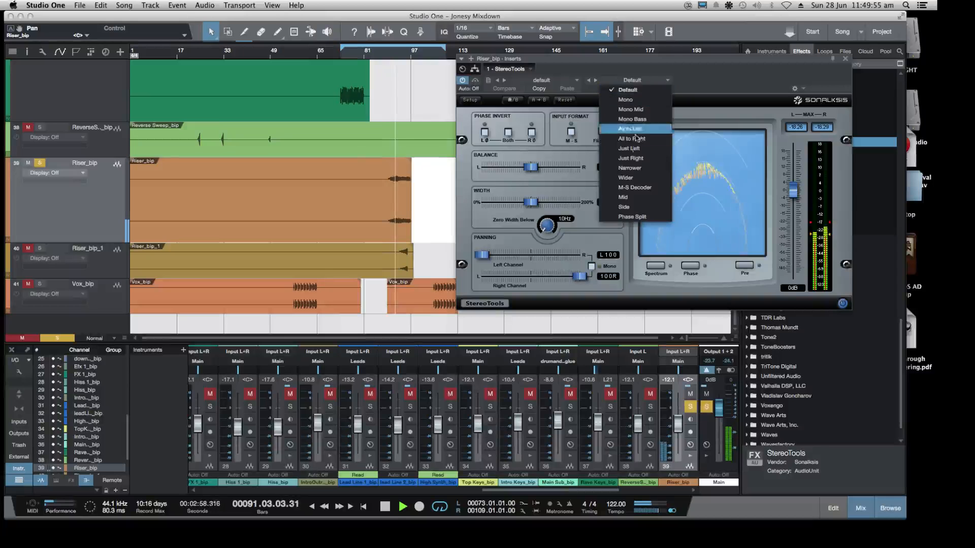
left_click(630, 177)
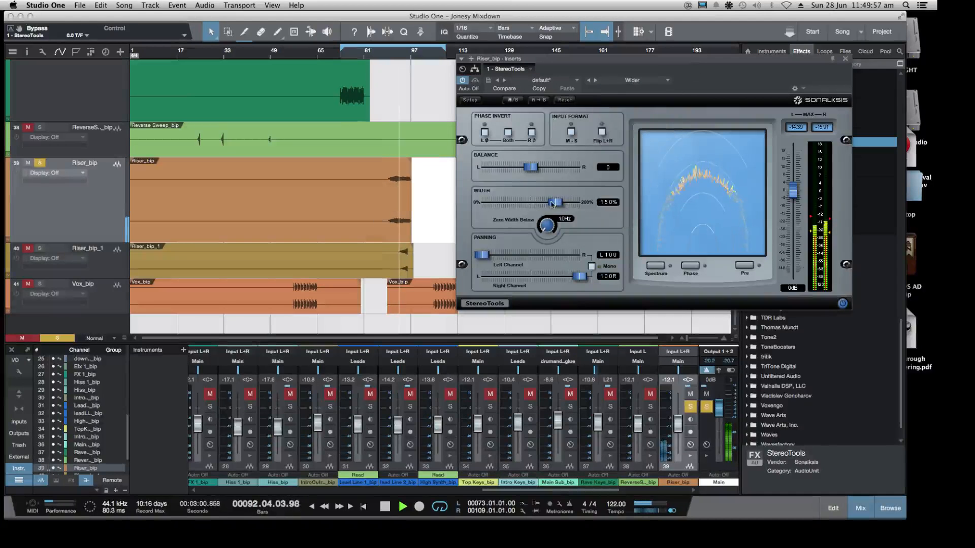
left_click_drag(579, 202, 547, 202)
key("space")
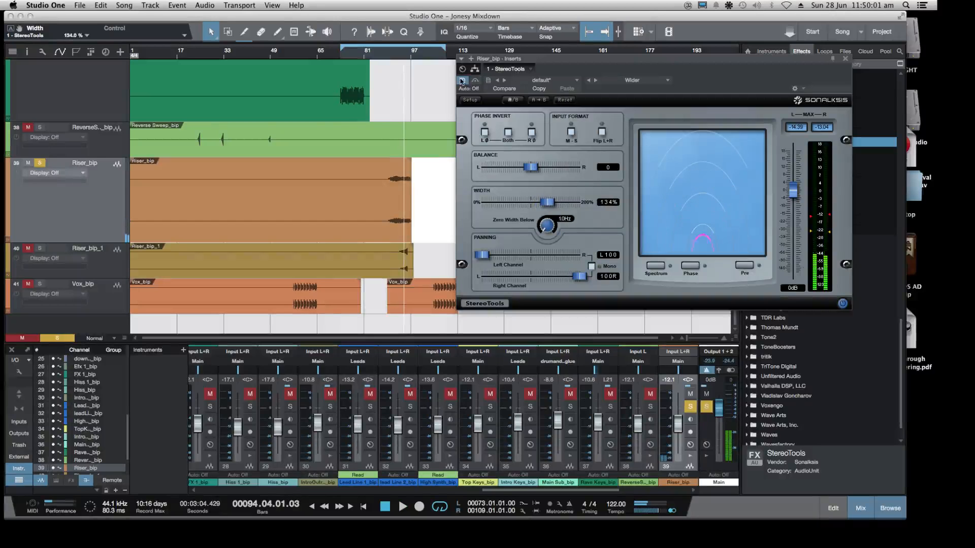
left_click(845, 59)
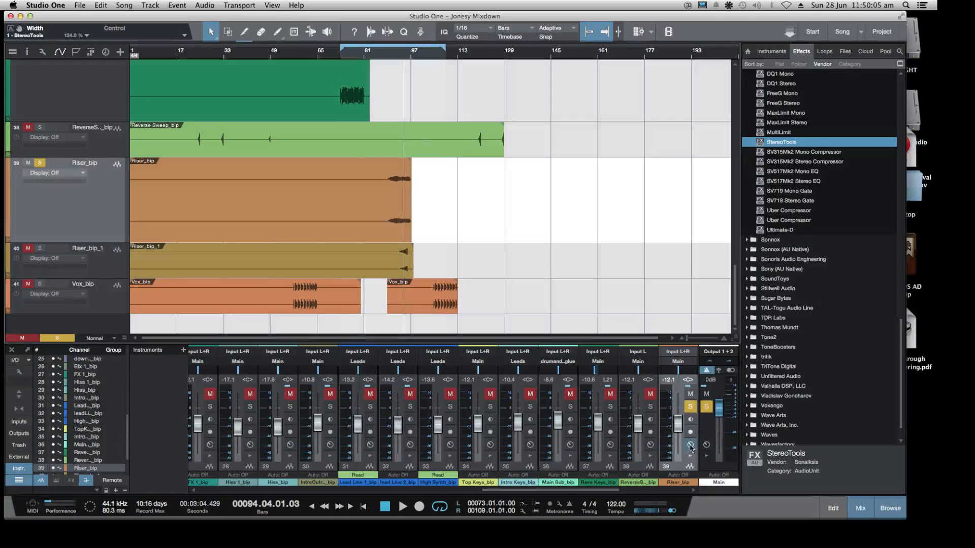
Replay Riser_bip from around the start of its audio and remove StereoTools from its inserts
left_click(394, 59)
key("space")
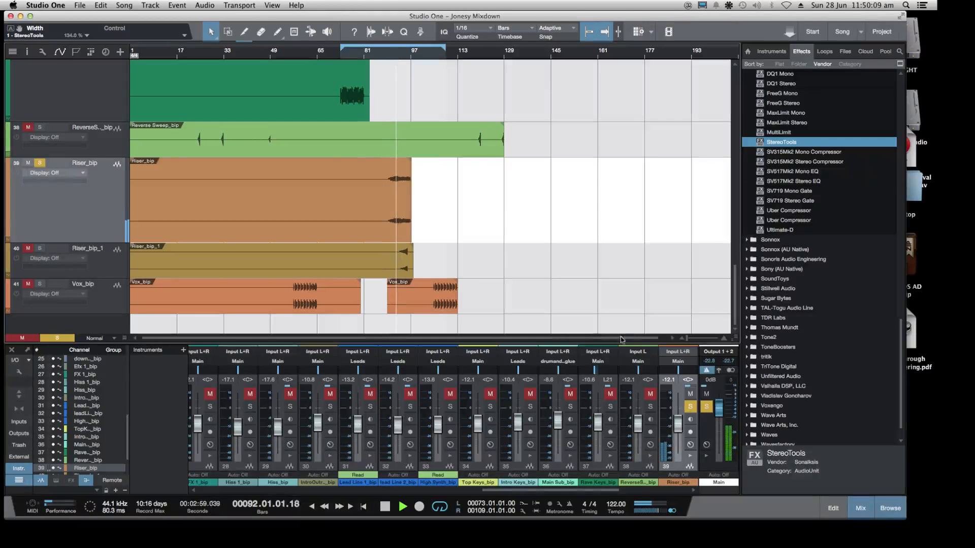
key("space")
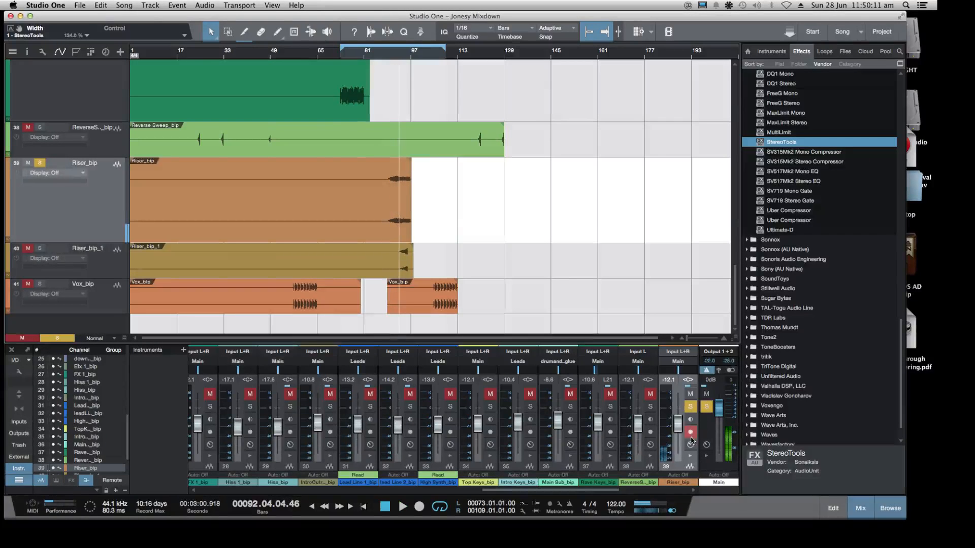
left_click(690, 445)
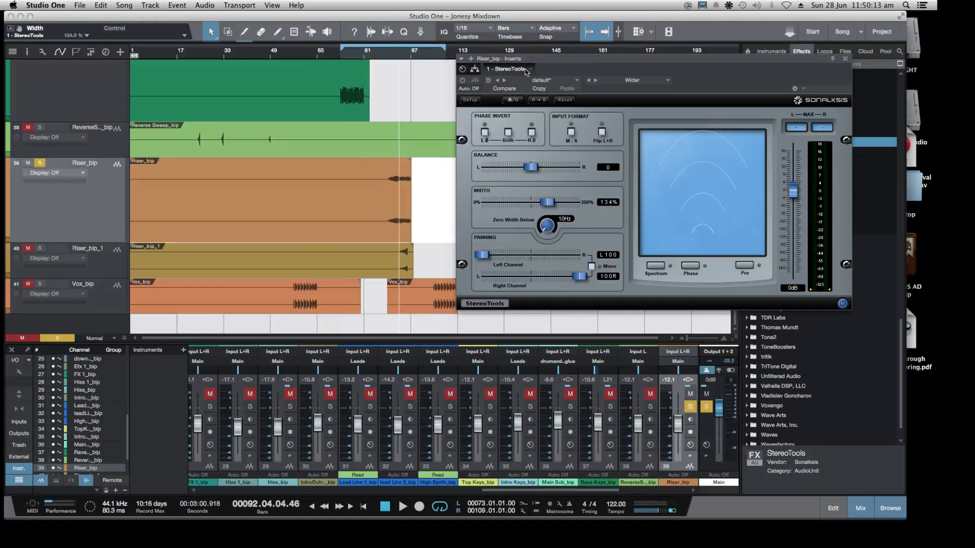
left_click(532, 69)
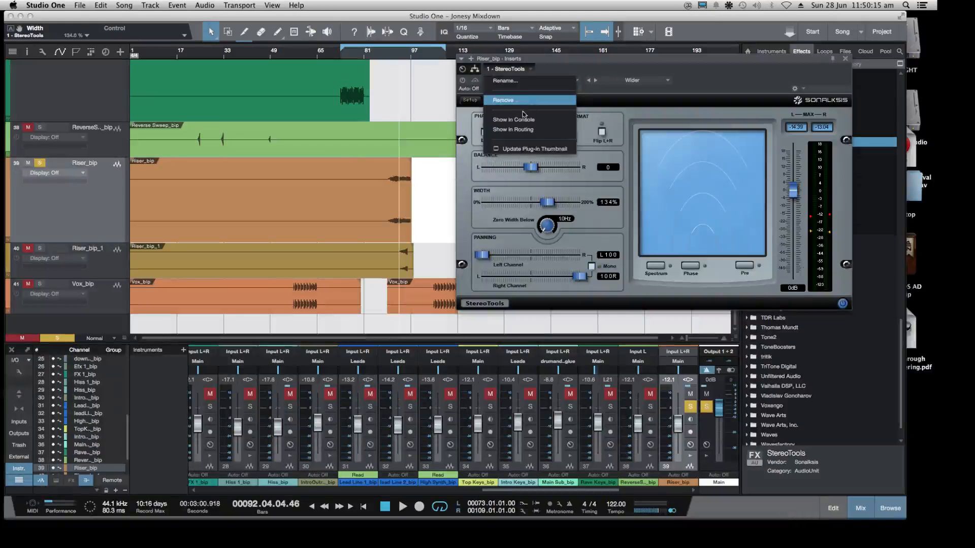
left_click(510, 101)
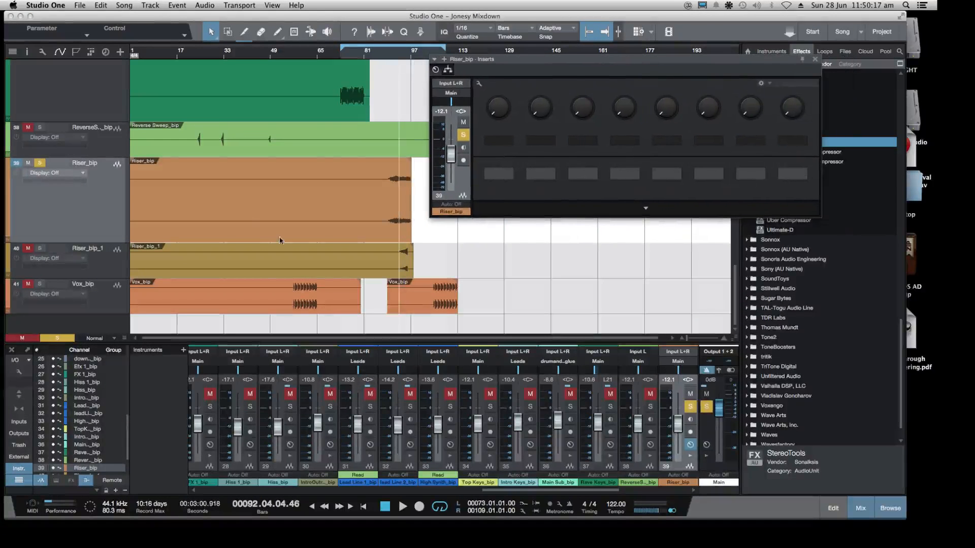
Solo Riser_bip_1 alongside Riser_bip, listen to both together, and close the Riser_bip inserts window
left_click(39, 249)
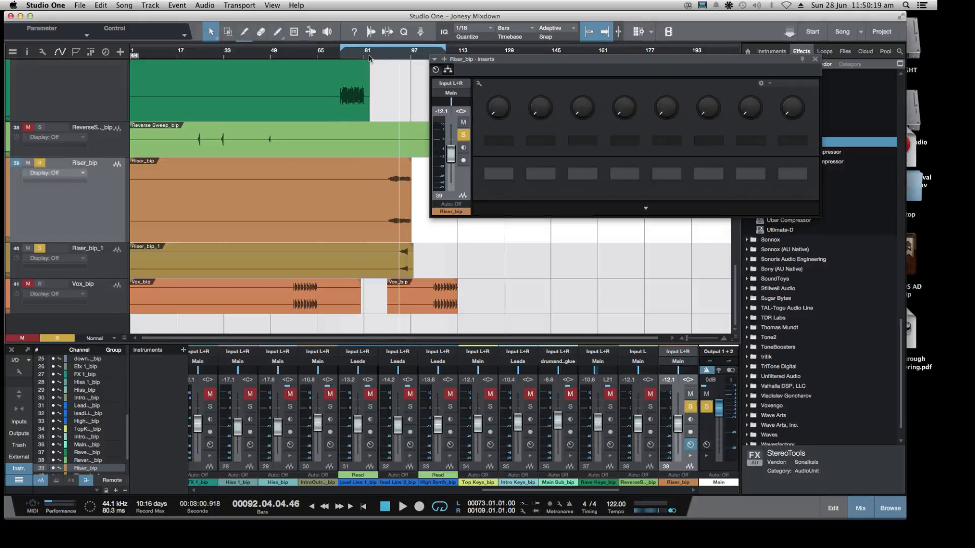
key("space")
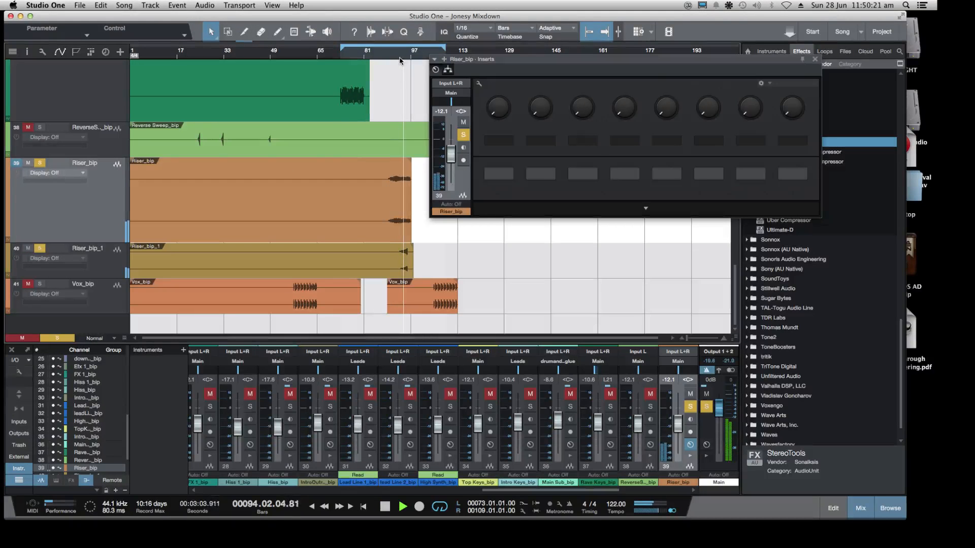
key("space")
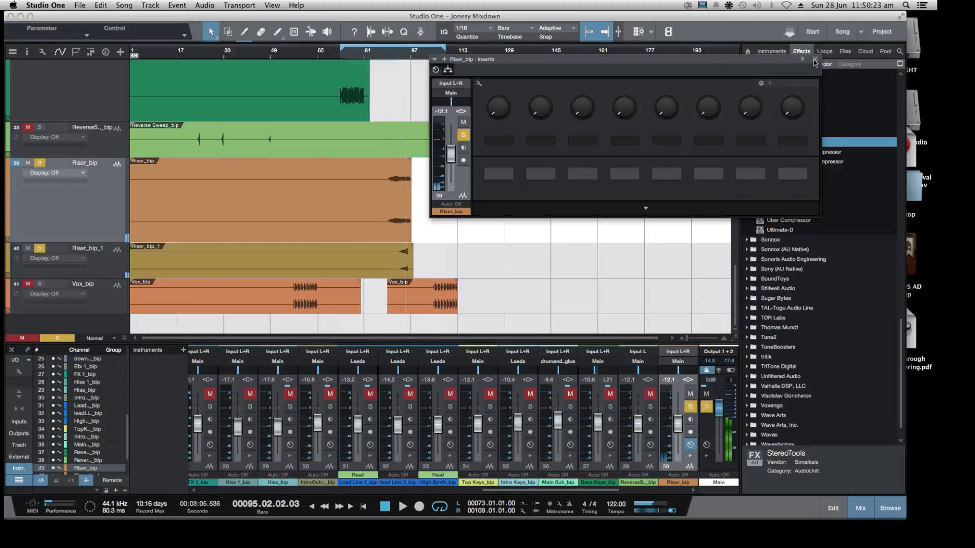
left_click(815, 59)
Collapse the Sonalksis folder in the effects browser
scroll(774, 135, "up", 4)
scroll(775, 135, "up", 2)
left_click(746, 114)
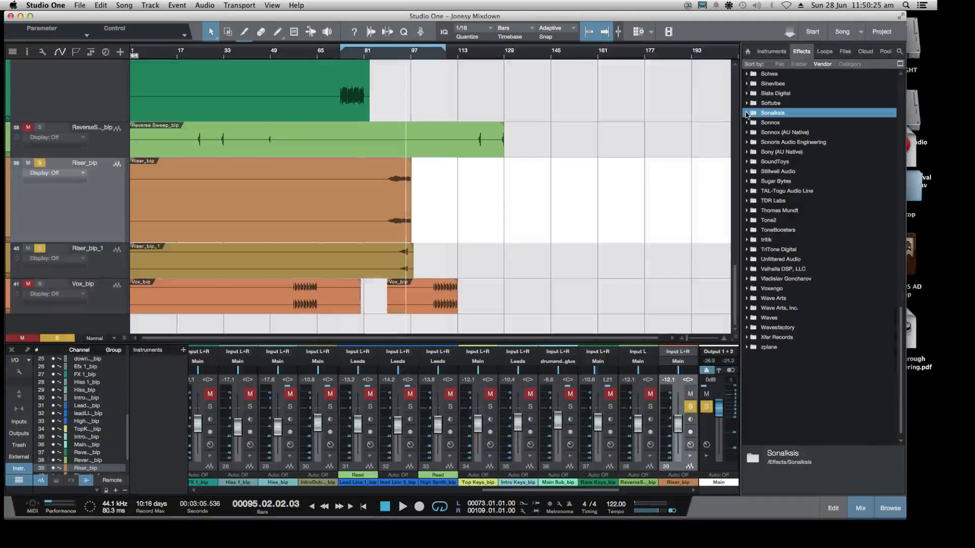
left_click_drag(609, 490, 787, 496)
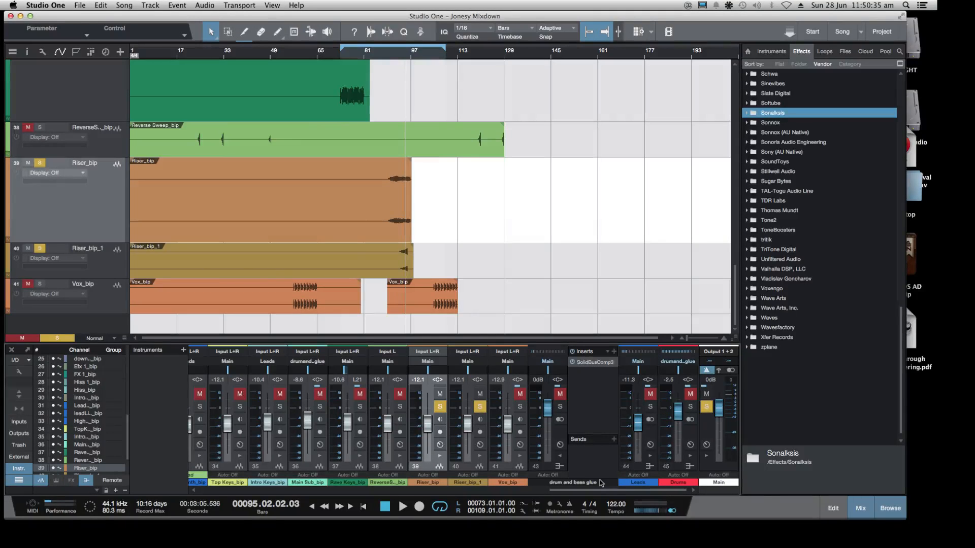
right_click(112, 219)
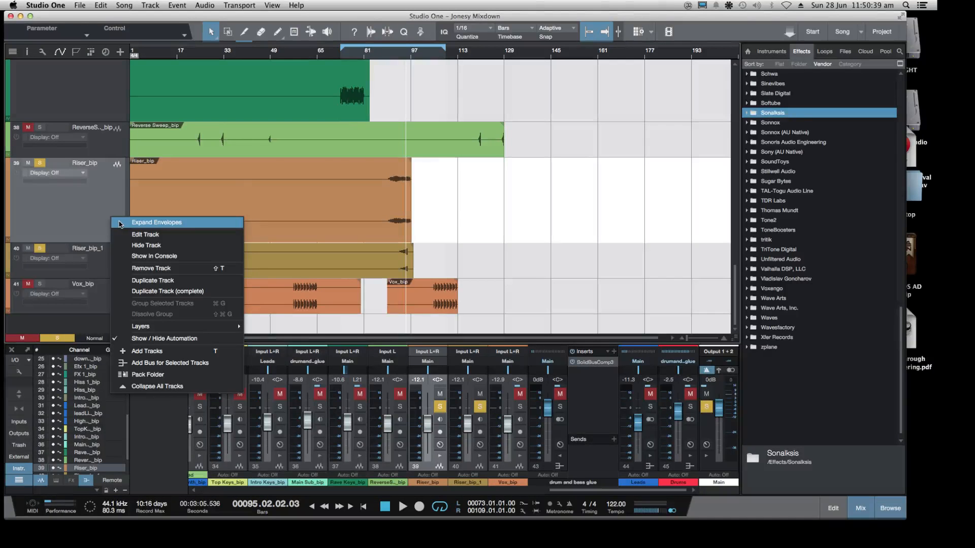
left_click(99, 200)
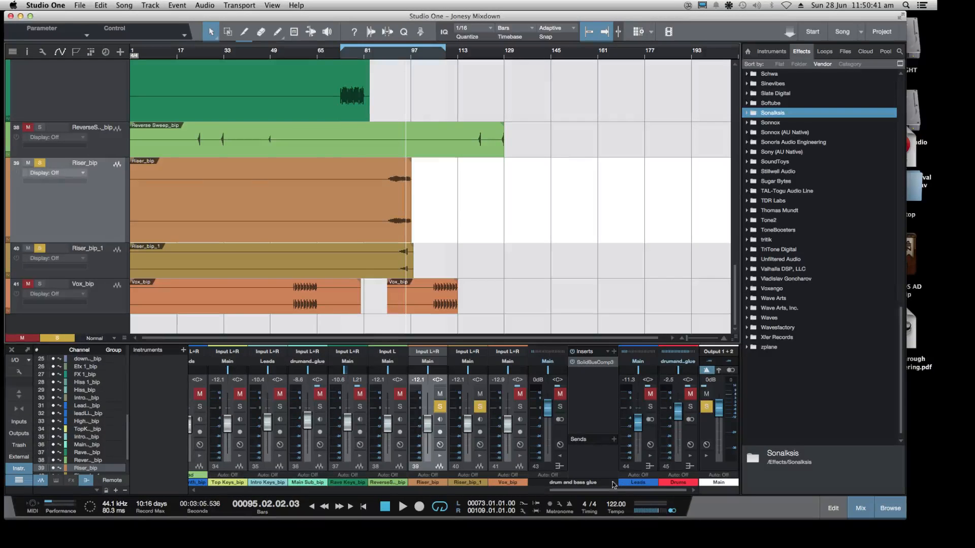
right_click(595, 466)
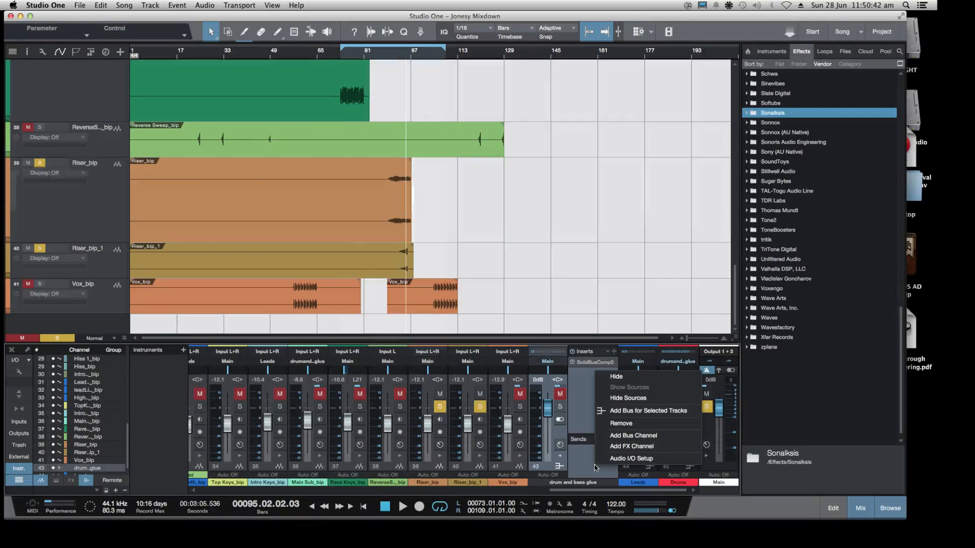
left_click(606, 497)
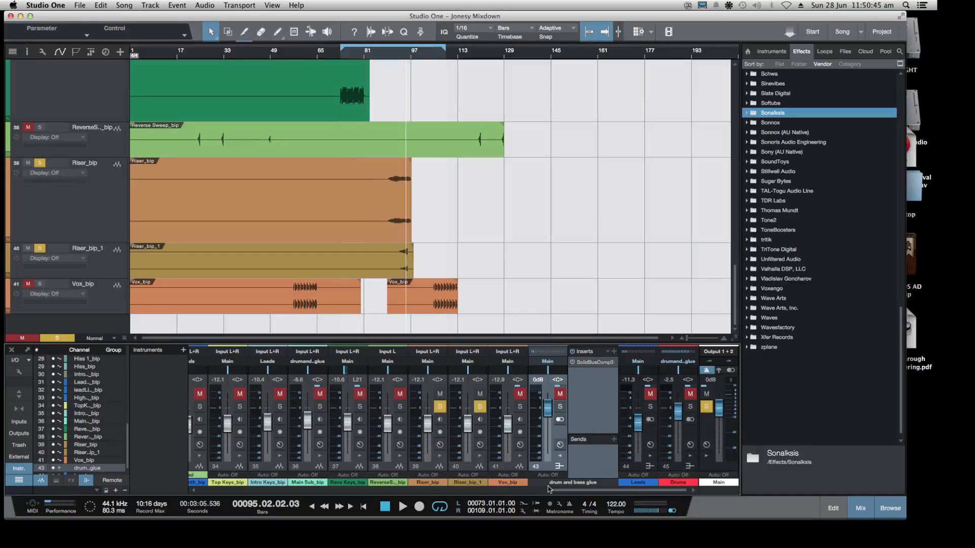
Add an FX channel to the console and insert ValhallaRoom from the Valhalla DSP folder on it while the risers play
right_click(593, 463)
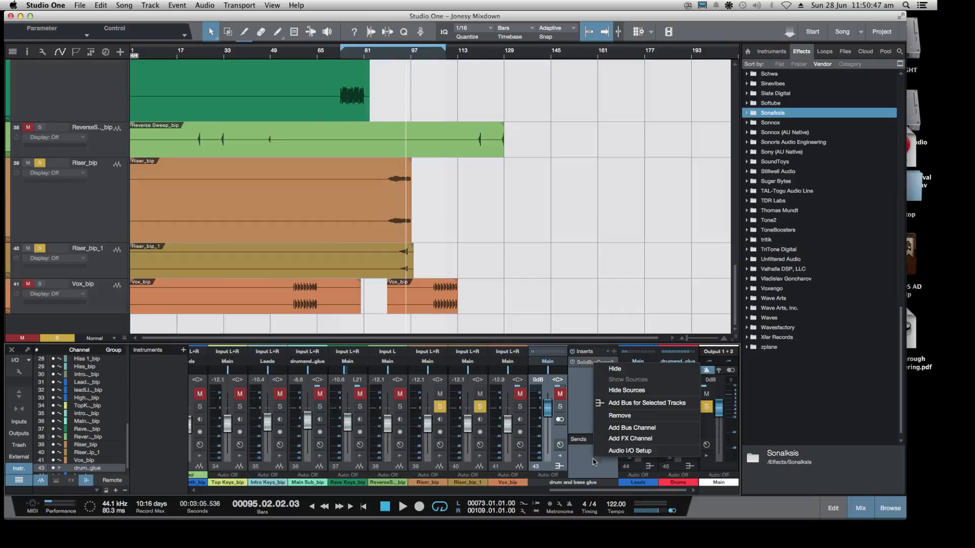
left_click(628, 439)
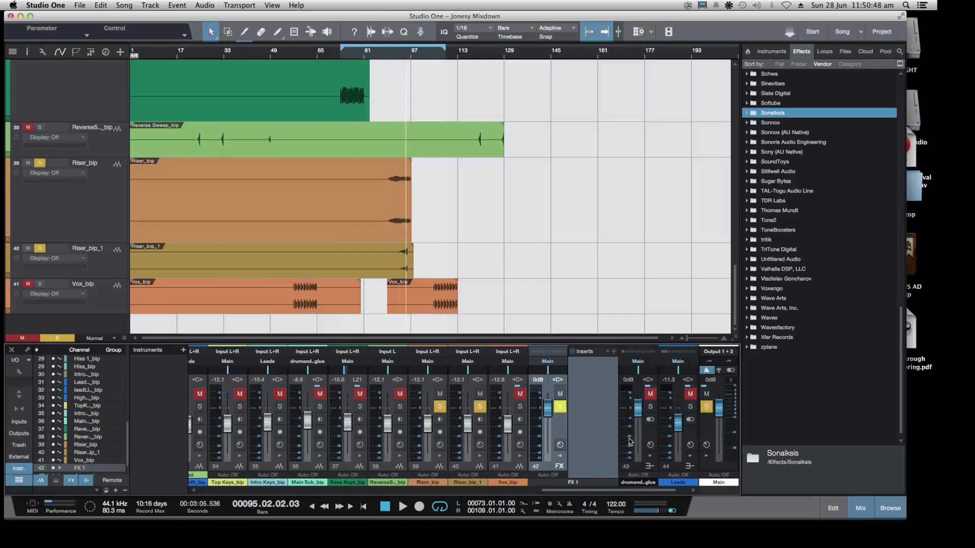
left_click(388, 60)
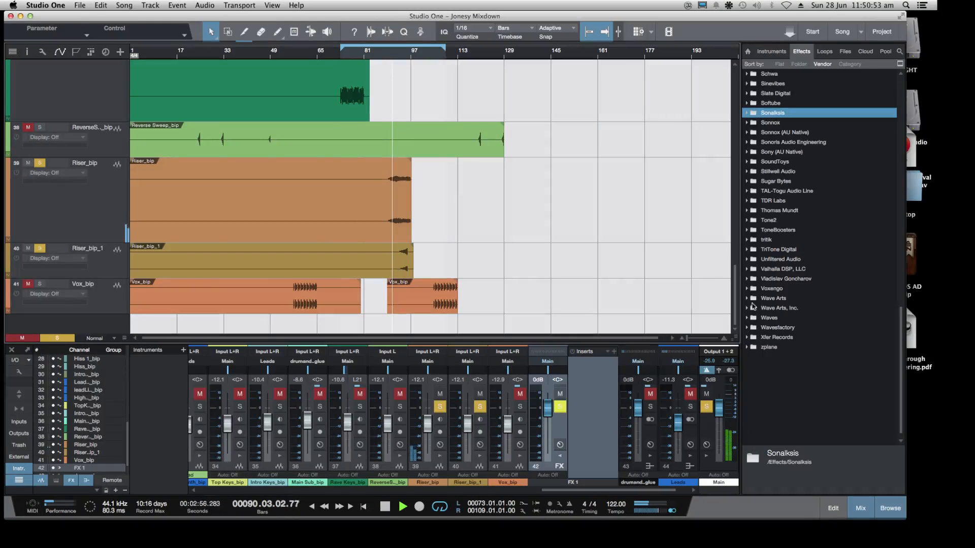
left_click(751, 269)
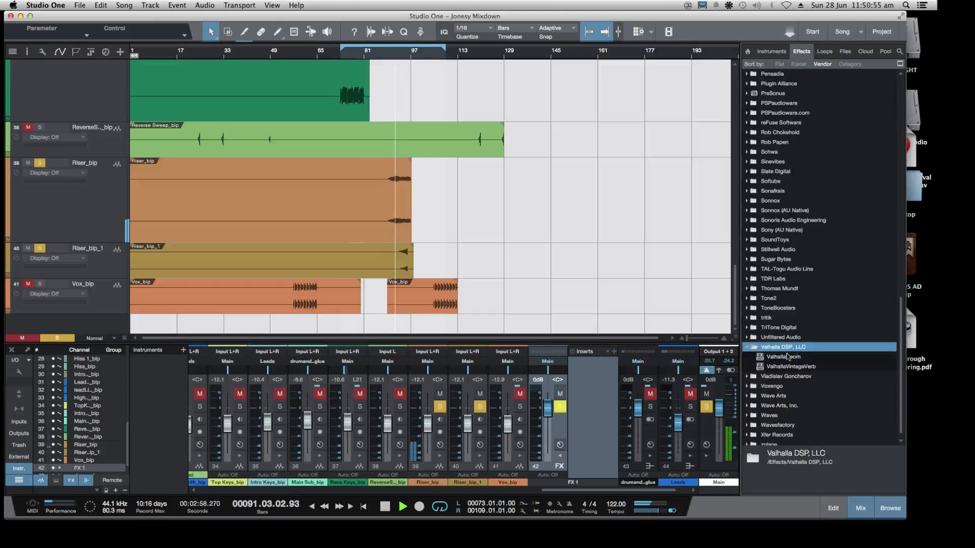
left_click_drag(761, 357, 590, 418)
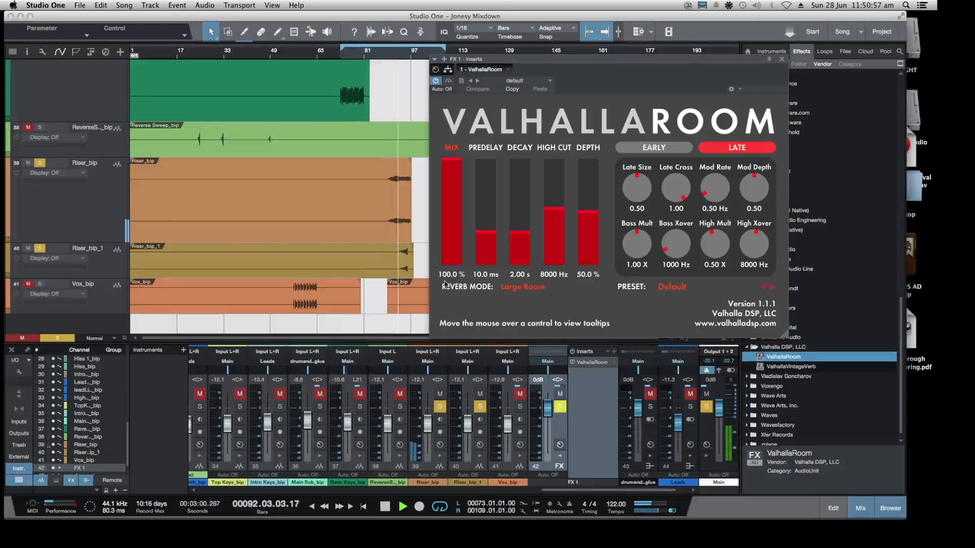
Add a send from Riser_bip to a second new FX channel and raise the send level
left_click(436, 476)
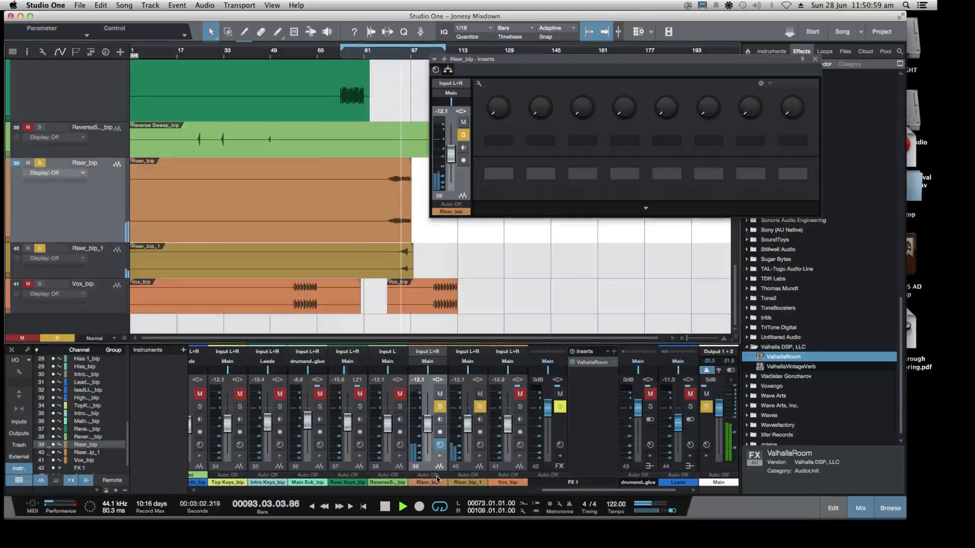
left_click(439, 457)
left_click(493, 439)
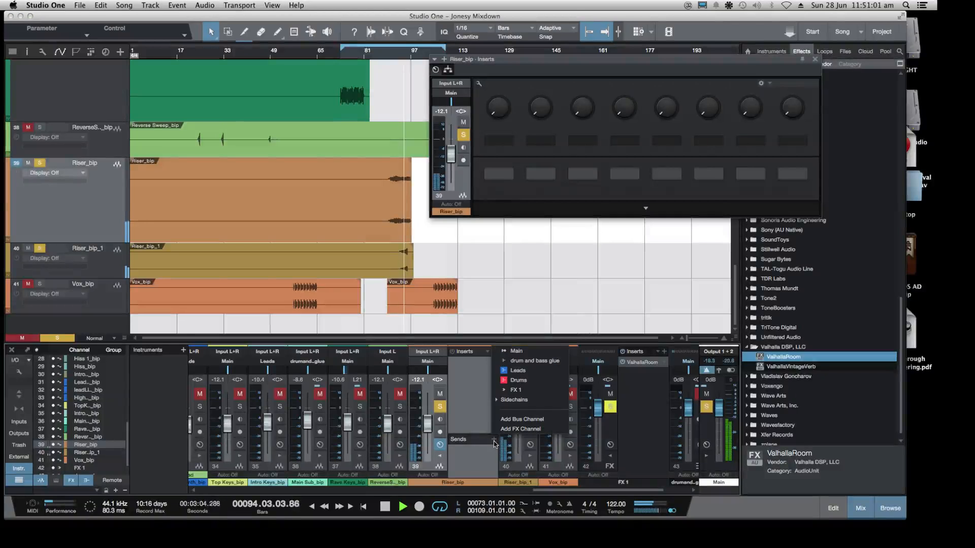
left_click(522, 429)
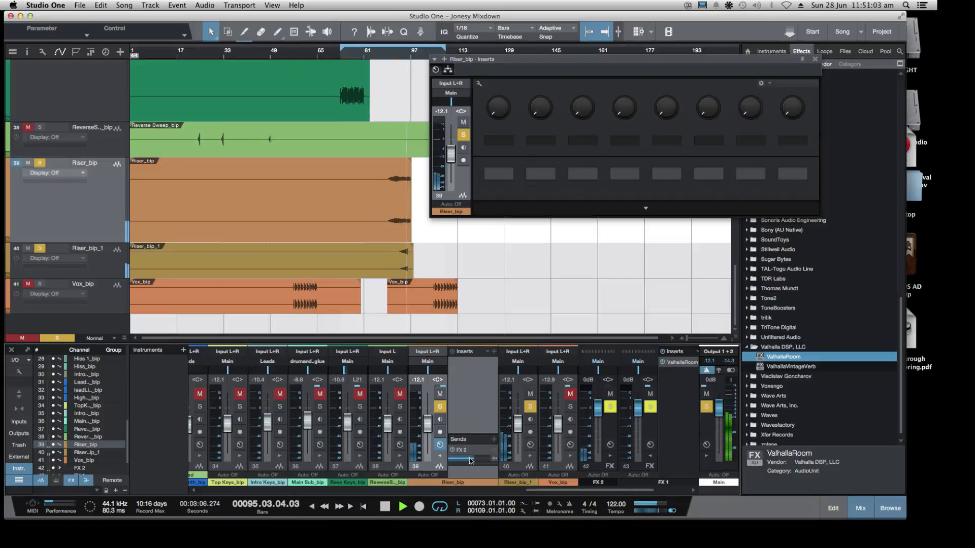
left_click_drag(474, 461, 480, 461)
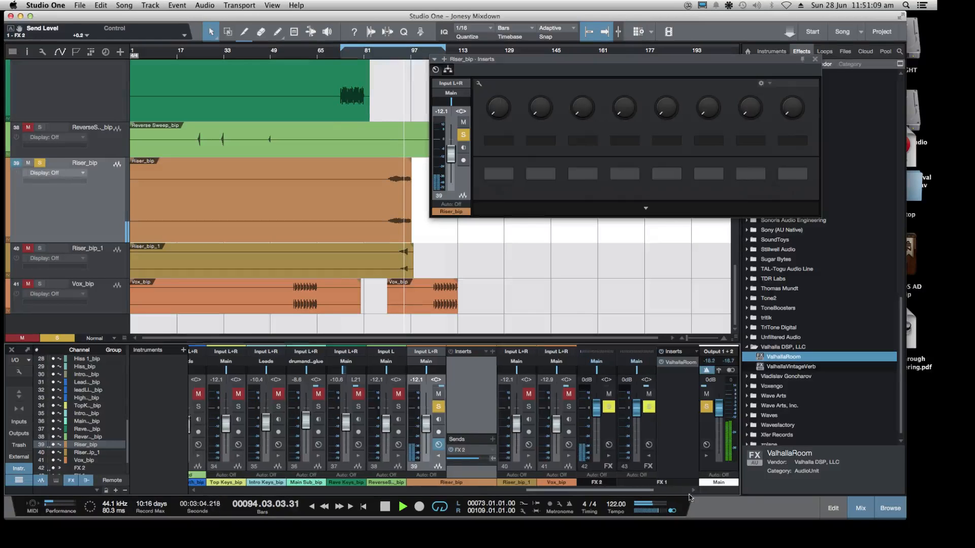
Raise the Riser_bip send to FX 2 to +10 dB and replay from just before the riser's audio starts
left_click_drag(638, 490, 674, 490)
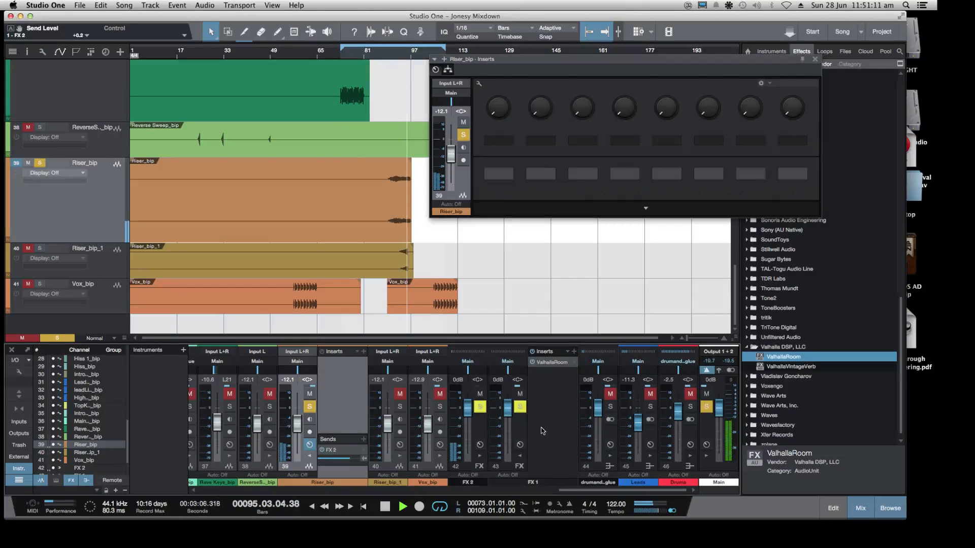
key("space")
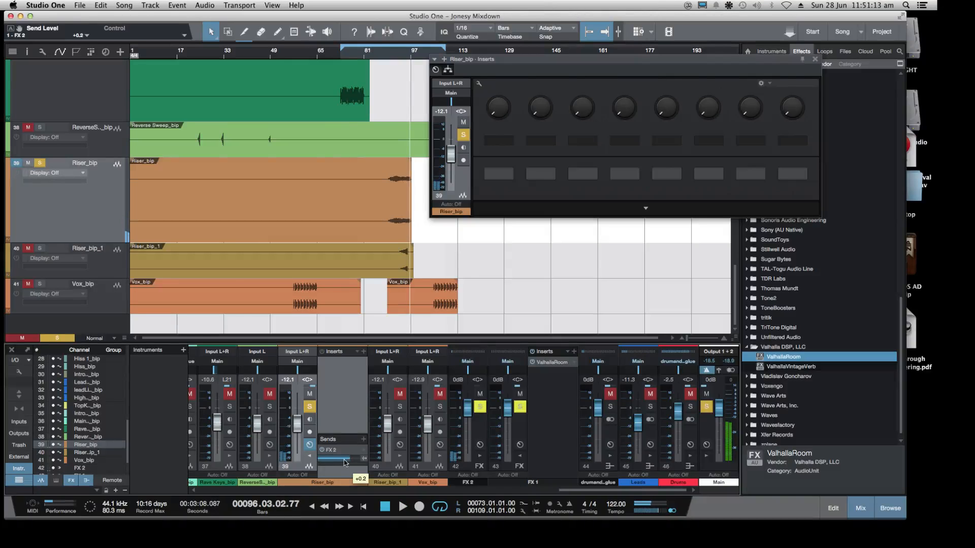
left_click_drag(344, 464, 366, 476)
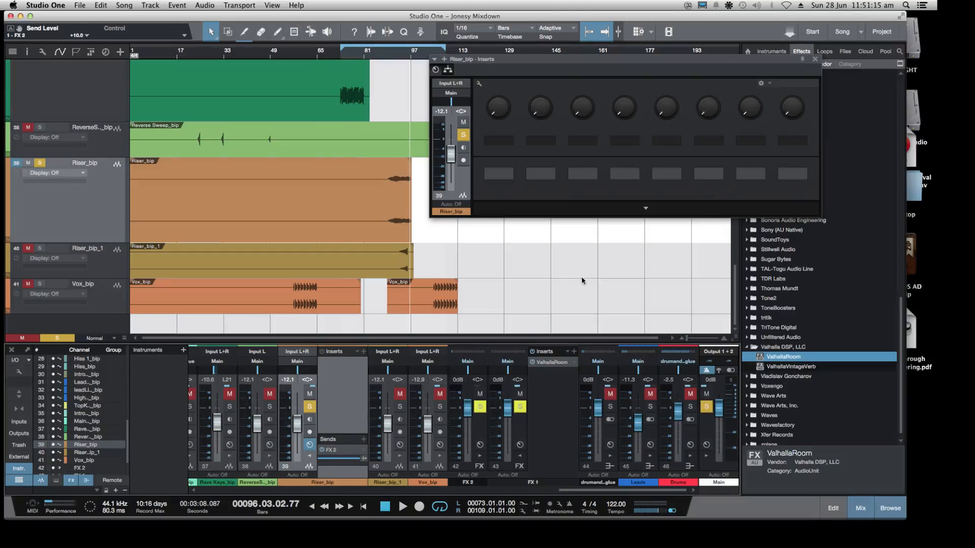
key("space")
left_click(392, 59)
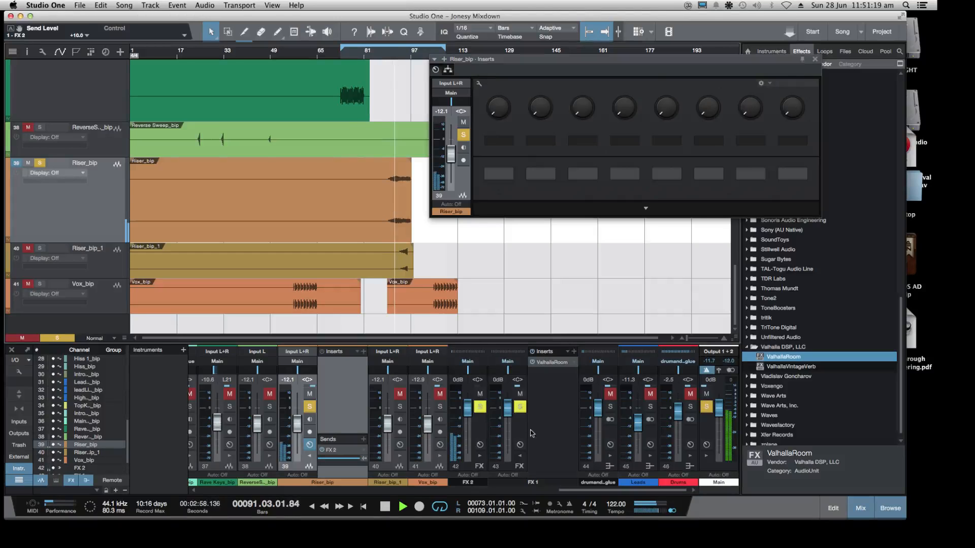
Load the LargeAmbience preset from the Ambiences group in ValhallaRoom on the FX 1 channel
left_click(520, 444)
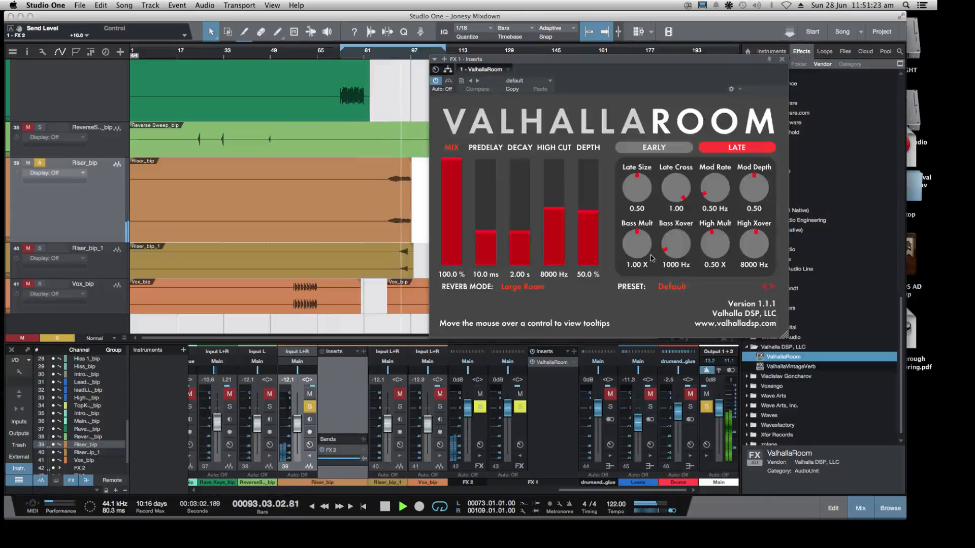
left_click(667, 288)
mouse_move(686, 376)
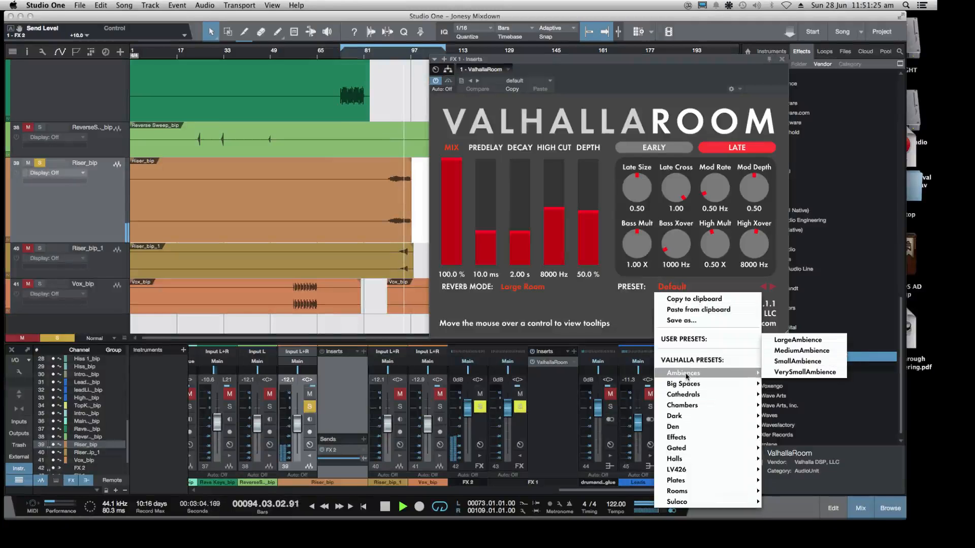
left_click(797, 340)
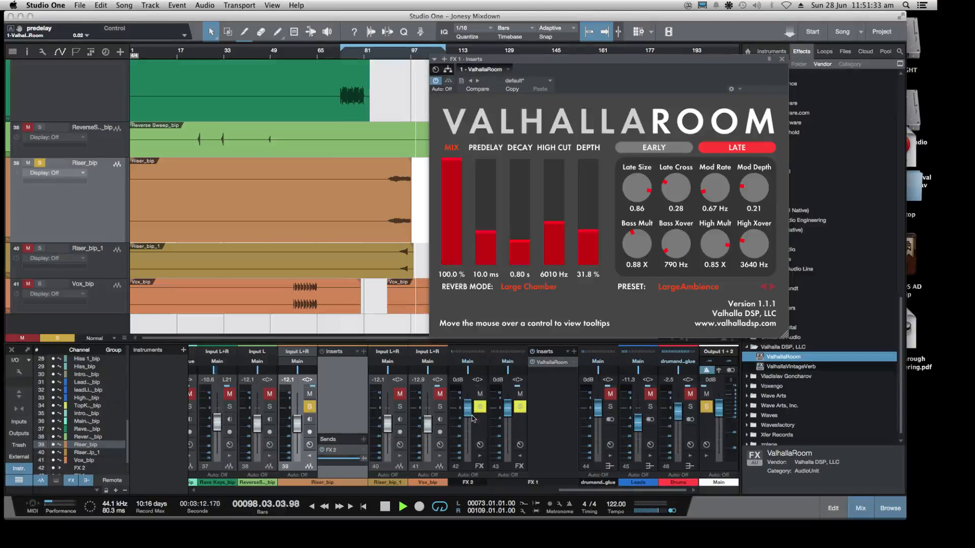
Reroute the Riser_bip send from FX 2 to the FX 1 channel
left_click(335, 449)
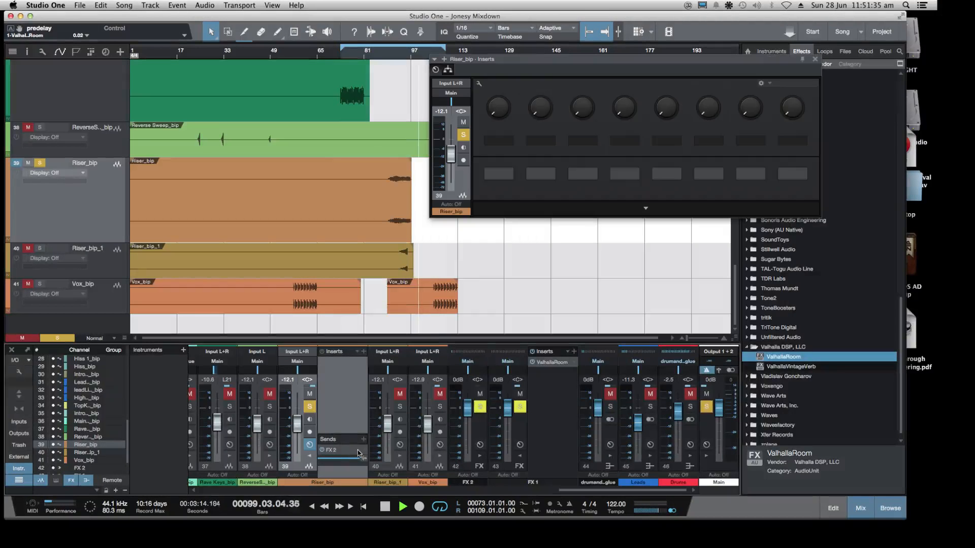
right_click(362, 450)
left_click(387, 391)
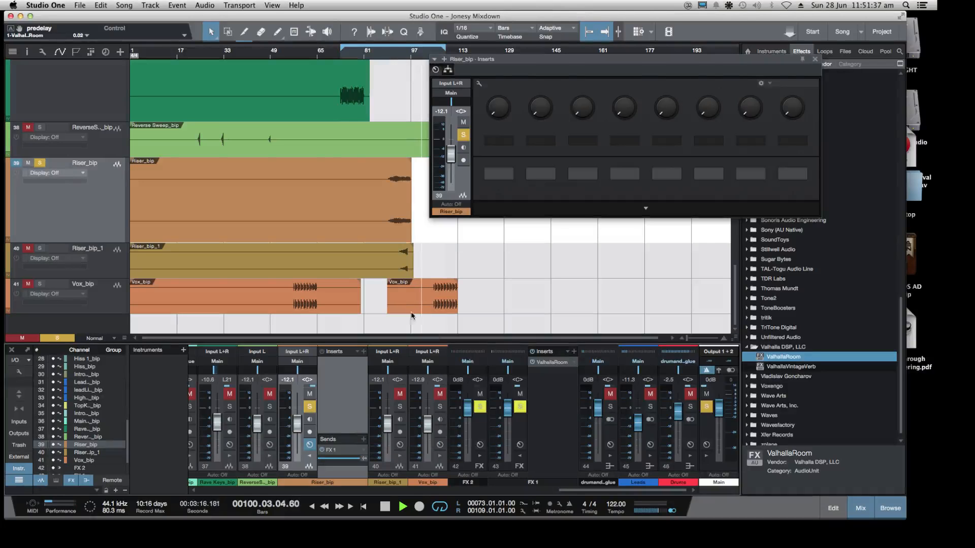
Replay the riser from bar 90 while adjusting its send to FX 1, ending at about -2.3 dB
key("space")
left_click(390, 55)
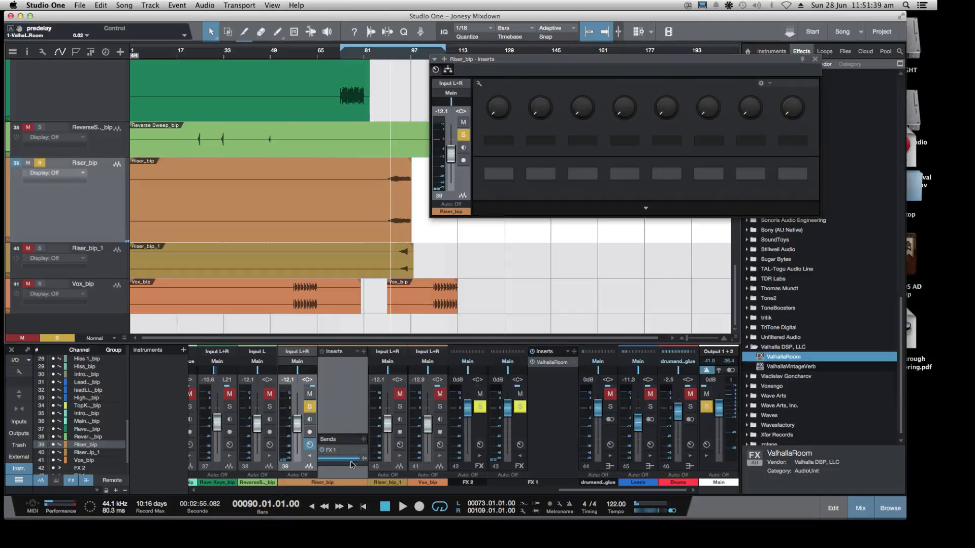
left_click_drag(358, 460, 344, 460)
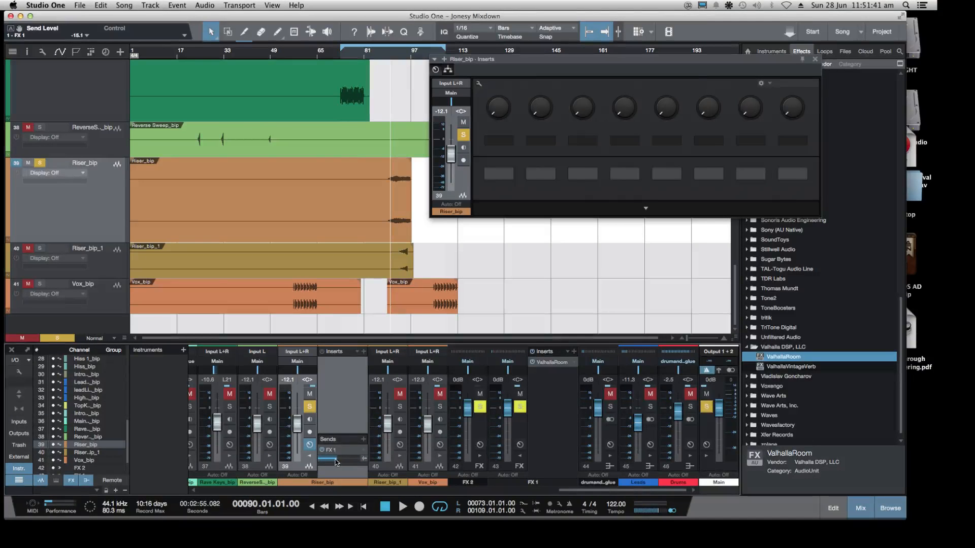
key("space")
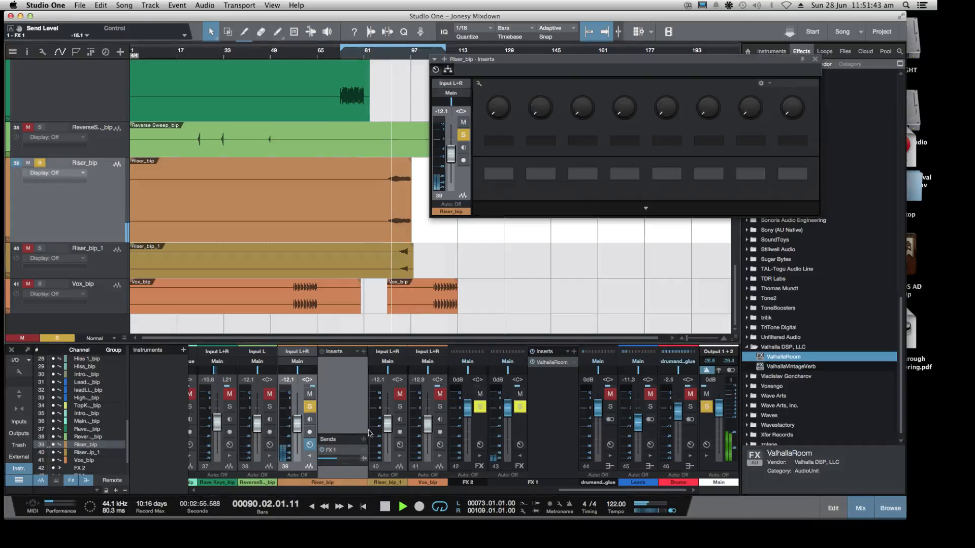
mouse_move(337, 459)
left_mouse_down()
mouse_move(357, 462)
mouse_move(348, 461)
left_mouse_up()
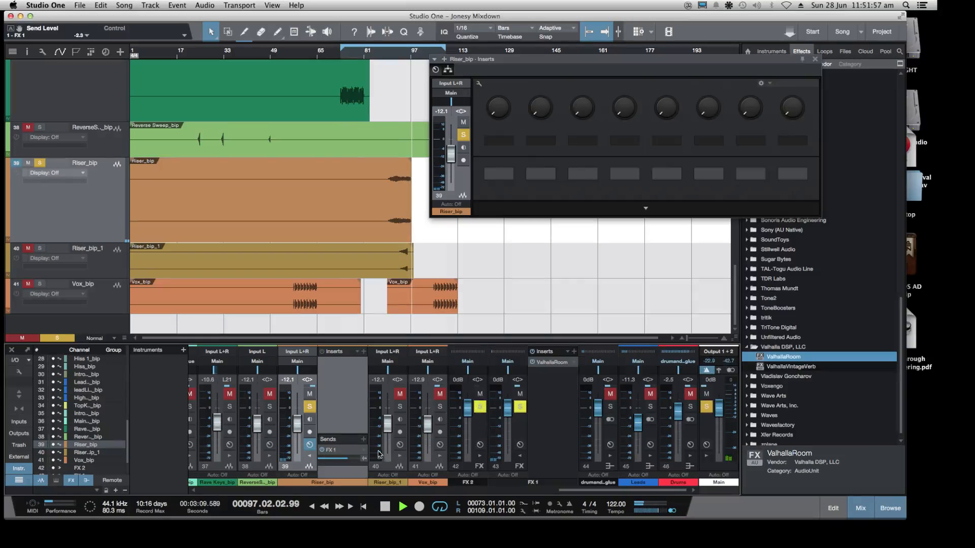
key("space")
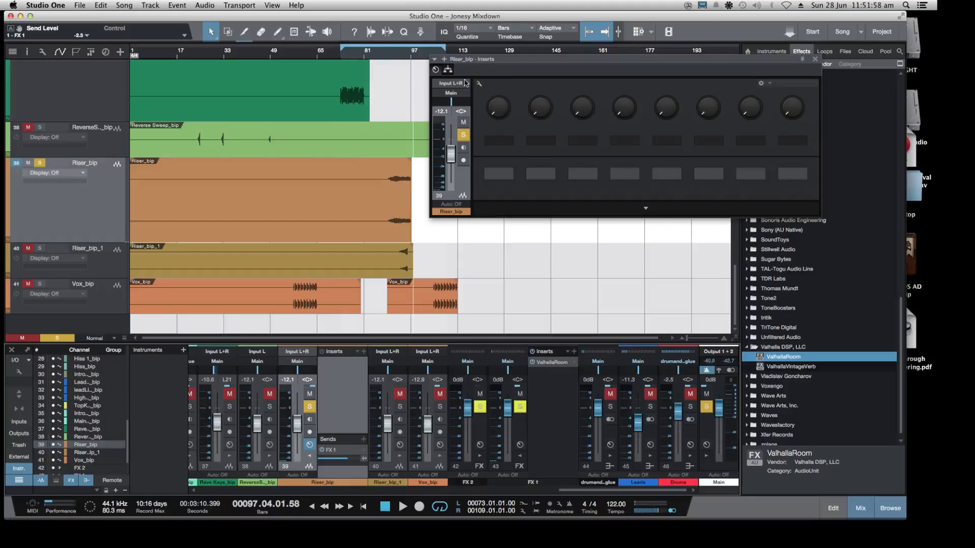
Load the BrightSpaceCathedral preset from the Big Spaces group in ValhallaRoom on FX 1 and replay the riser
left_click(543, 363)
left_click(702, 291)
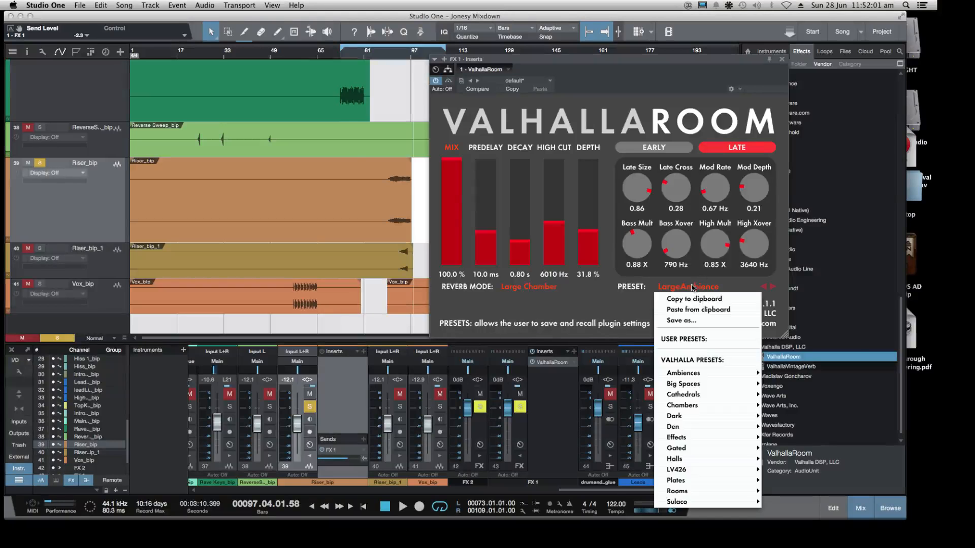
mouse_move(701, 384)
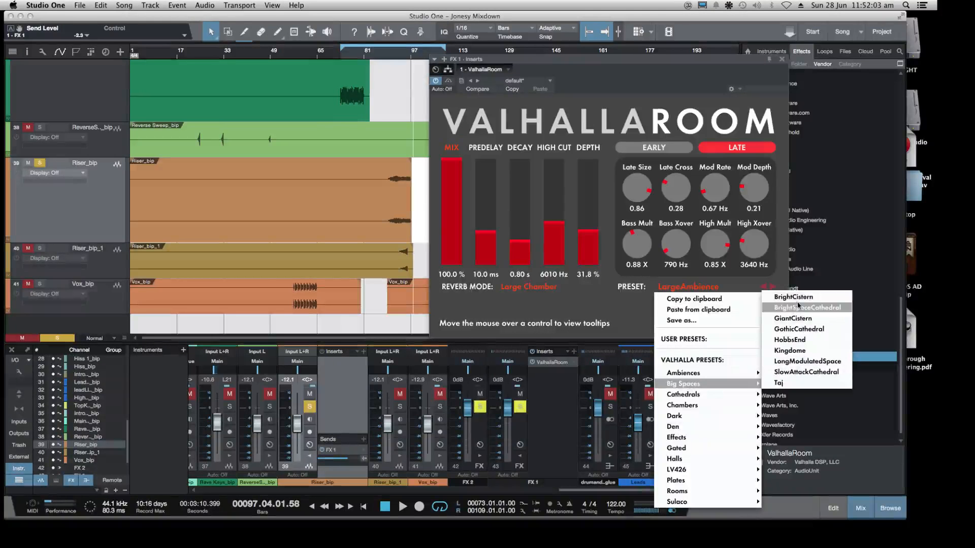
left_click(834, 308)
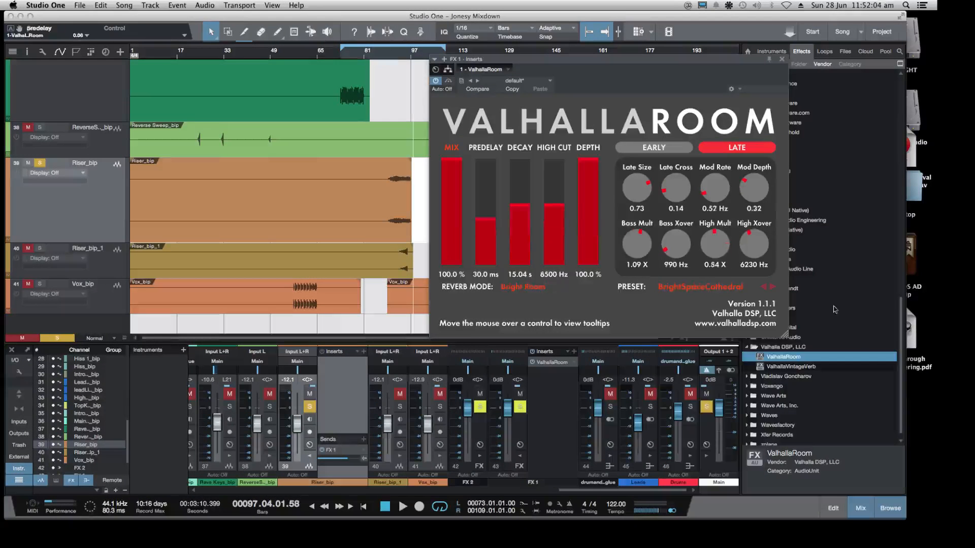
left_click(395, 55)
key("space")
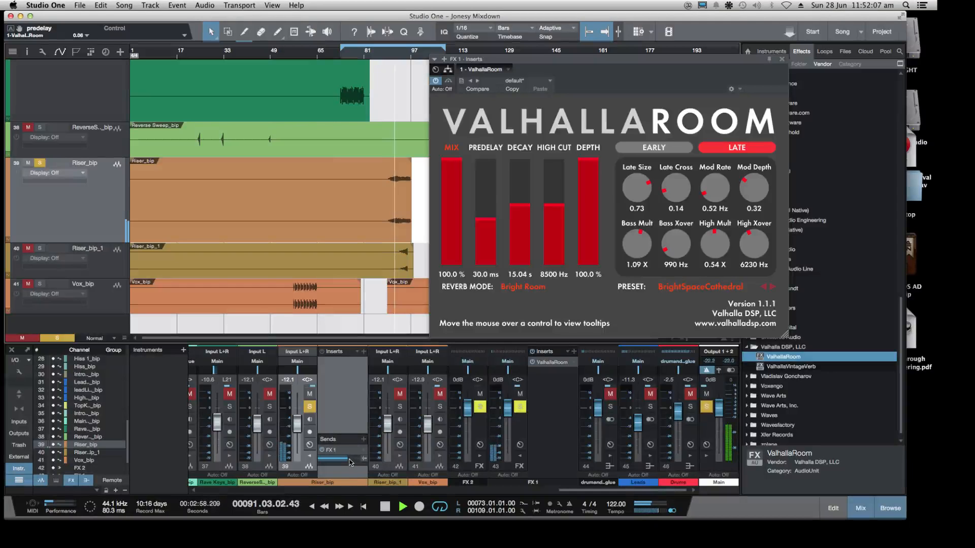
Lower the Riser_bip send to FX 1 to -4.2 dB, close ValhallaRoom and collapse the Valhalla DSP folder
left_click_drag(354, 462, 346, 463)
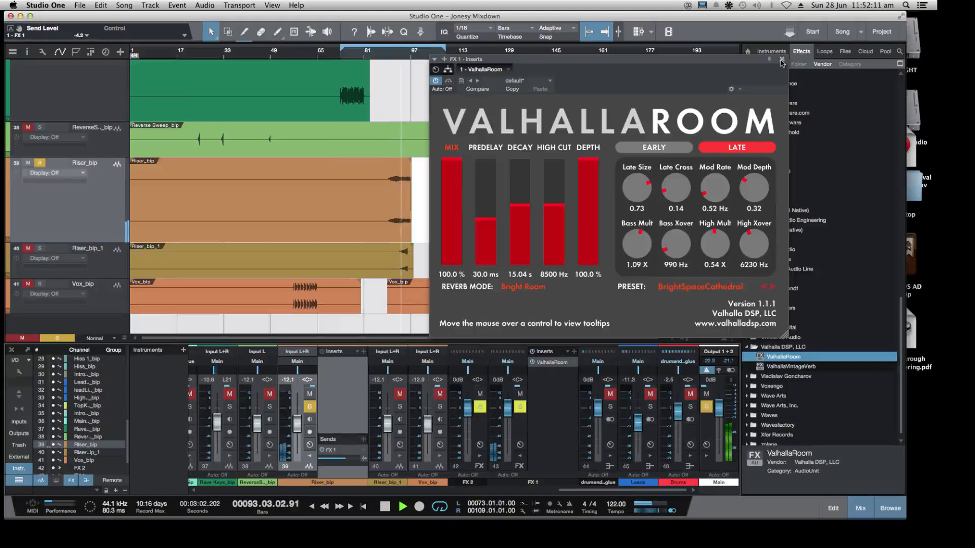
left_click(782, 58)
left_click(748, 347)
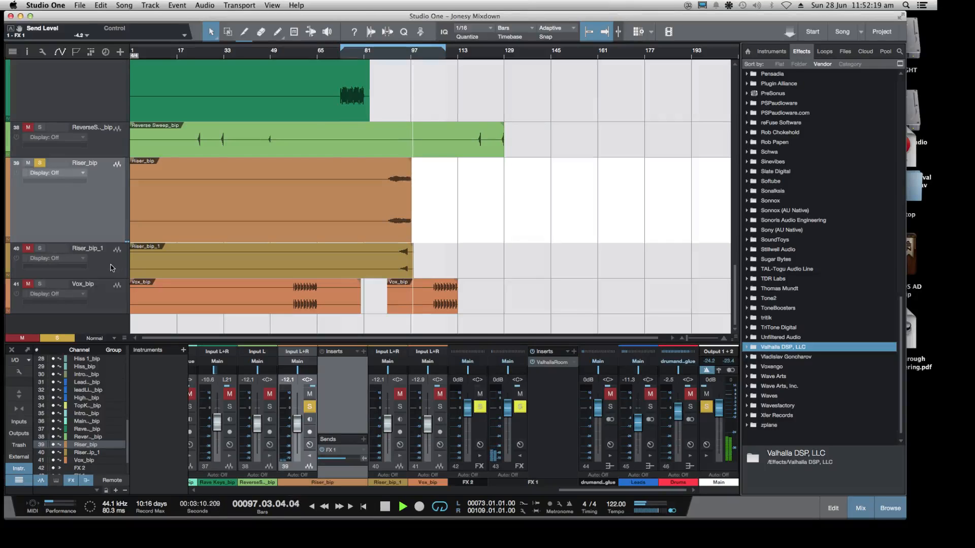
key("space")
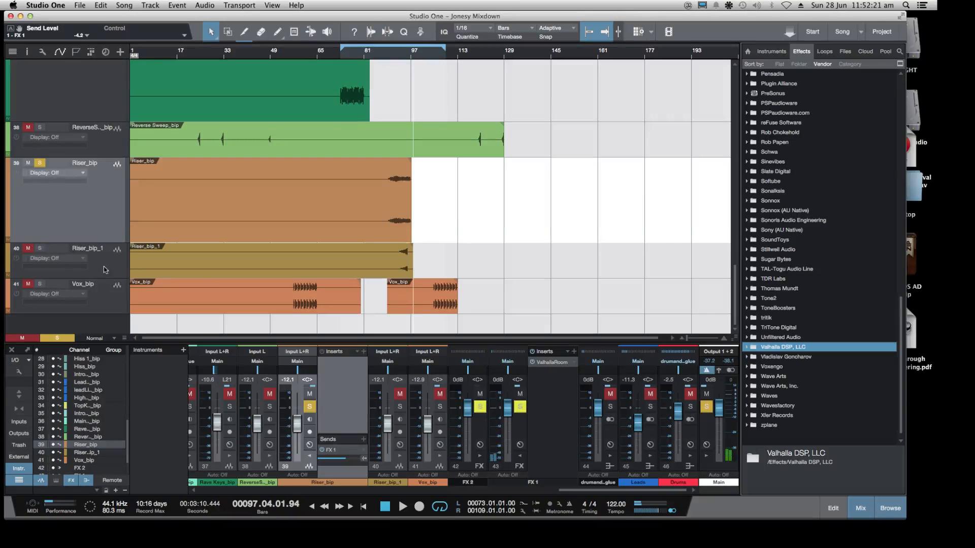
Solo Riser_bip_1, add a send from it to FX 1 with the level raised, and replay both risers
left_click(34, 262)
key("s")
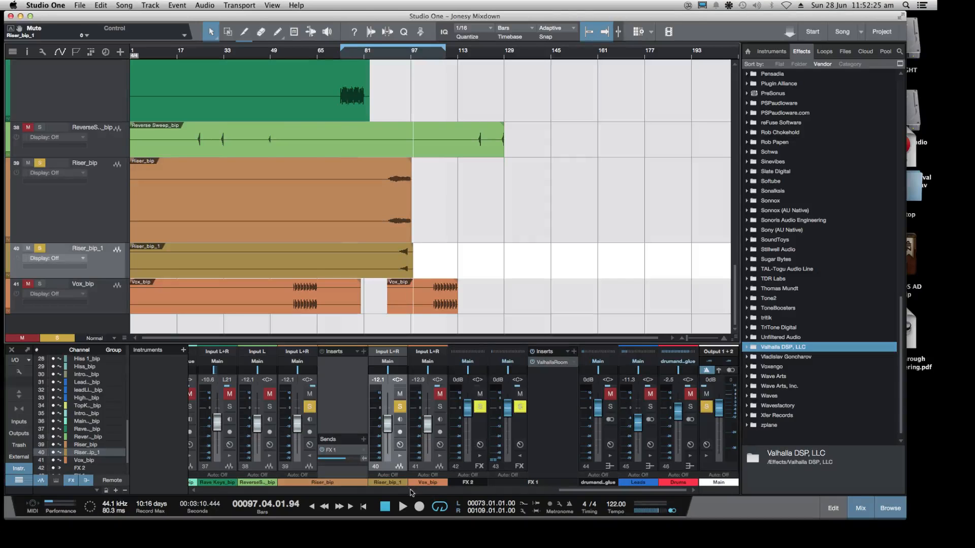
left_click(400, 457)
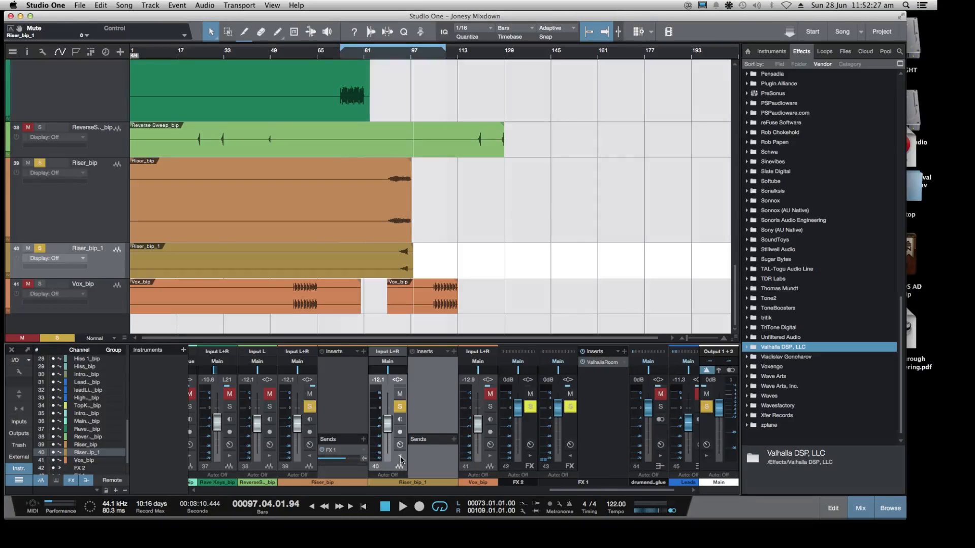
left_click(453, 440)
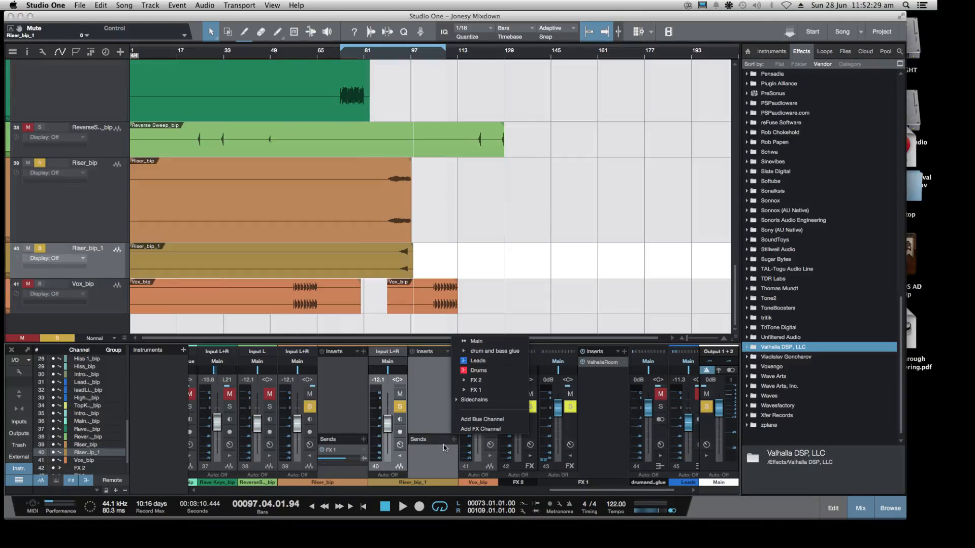
left_click(476, 390)
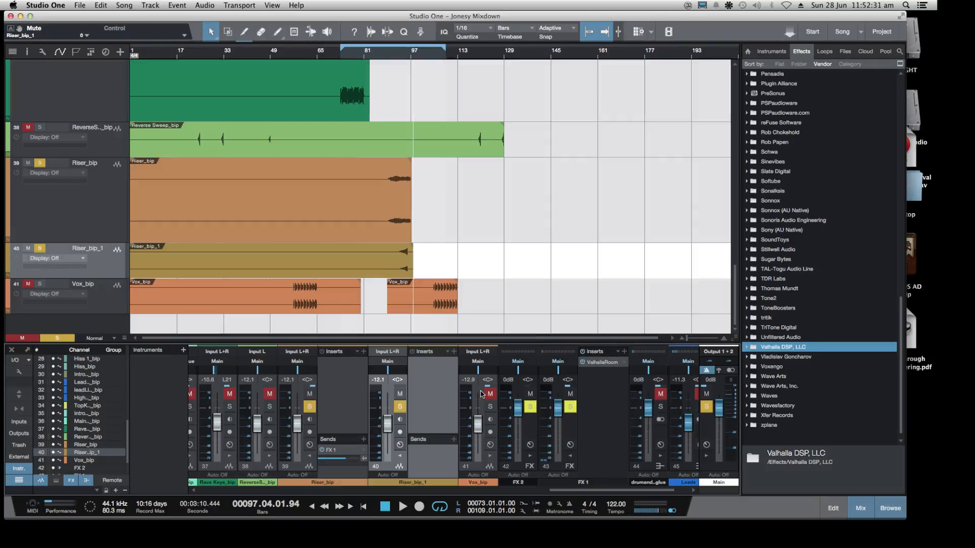
left_click_drag(425, 460, 436, 461)
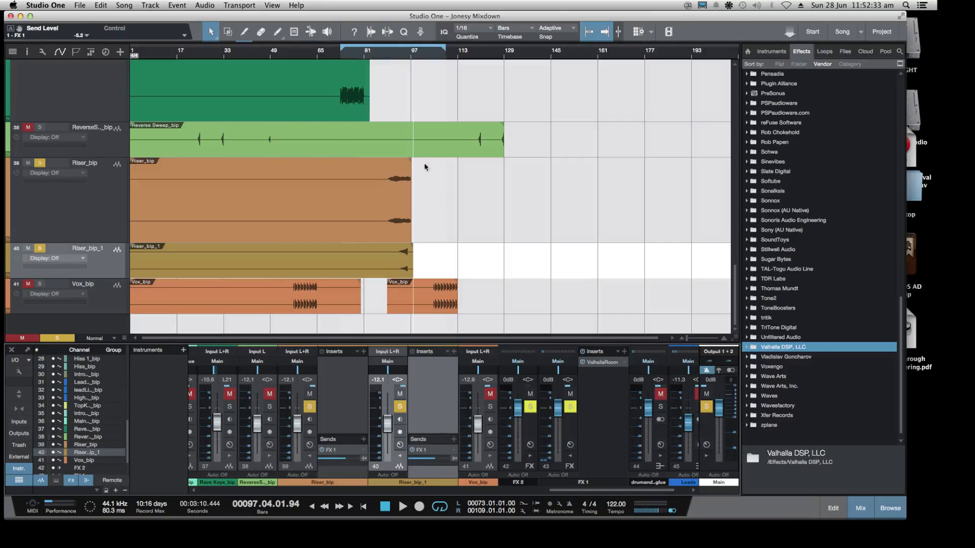
left_click(399, 57)
key("space")
Stop playback and insert Pro EQ from the PreSonus folder after ValhallaRoom on the FX 1 channel
scroll(763, 245, "up", 15)
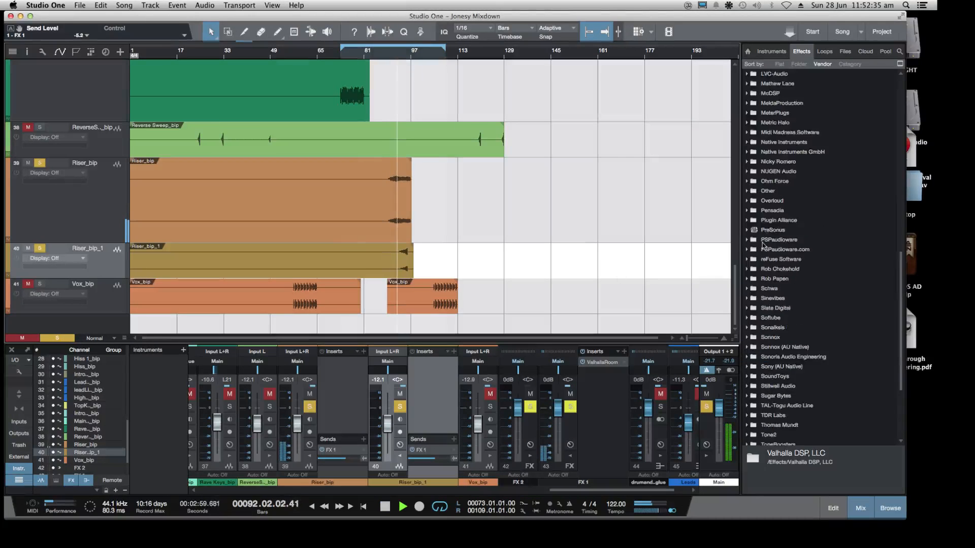
key("space")
scroll(792, 259, "down", 15)
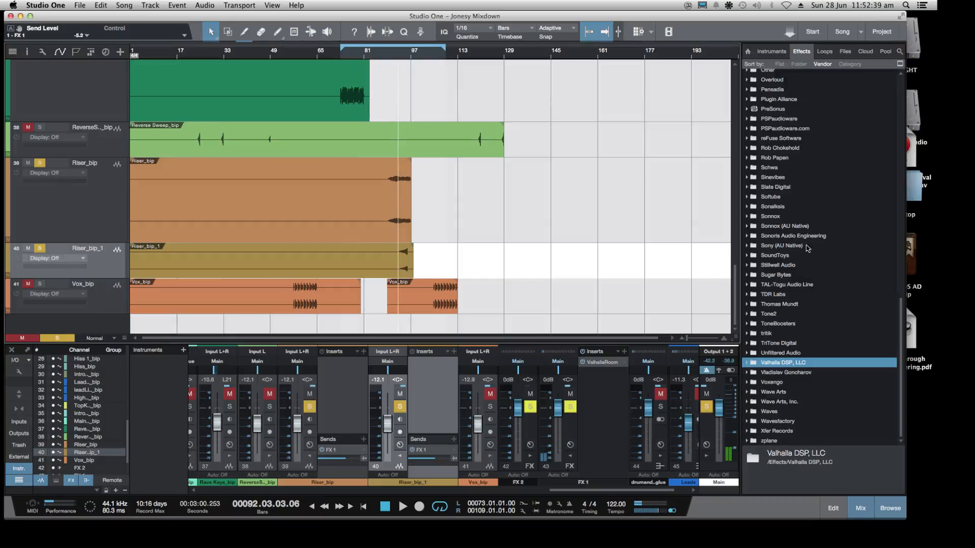
scroll(807, 247, "up", 4)
left_click(749, 221)
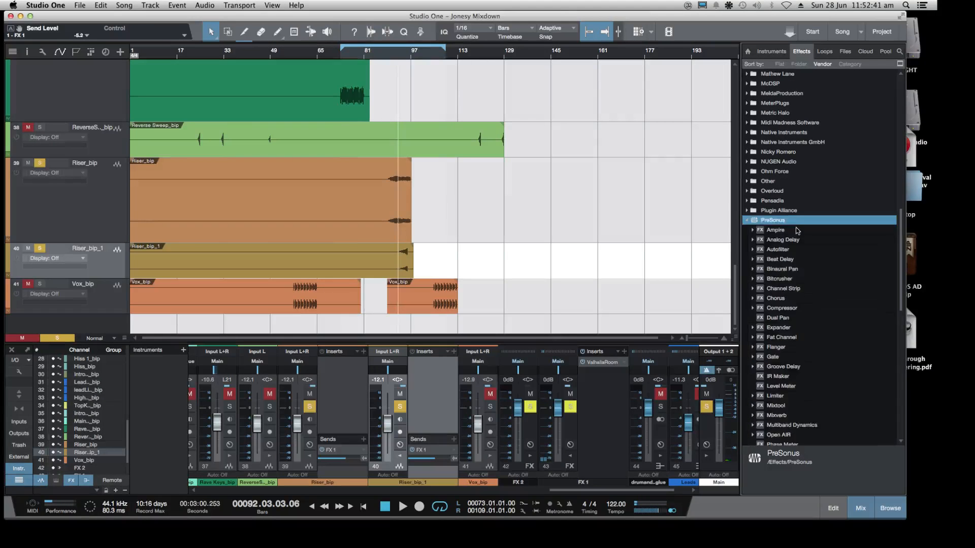
scroll(807, 236, "down", 6)
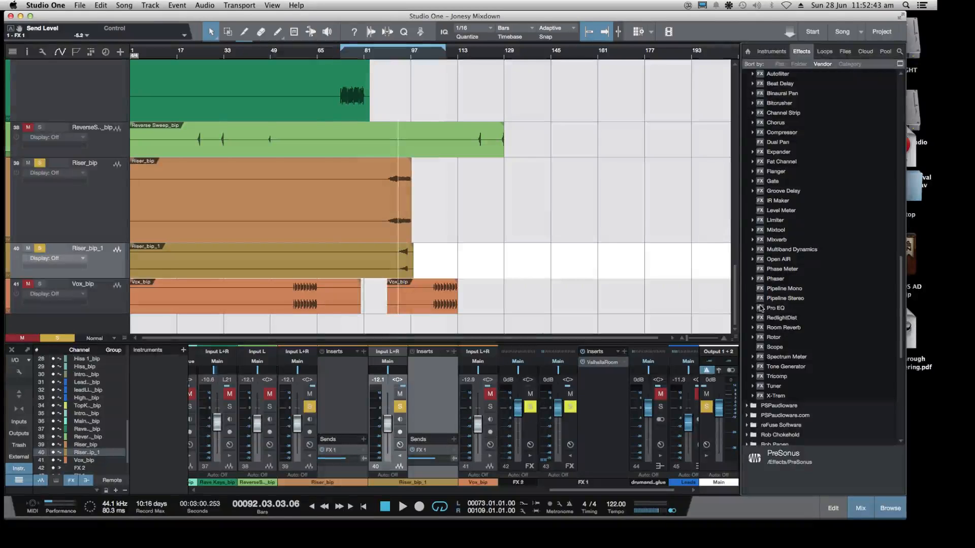
left_click_drag(760, 309, 597, 399)
Enable the low cut in Pro EQ on FX 1 and sweep it during playback, settling at 722 Hz
left_click_drag(498, 164, 586, 194)
left_click_drag(509, 59, 600, 60)
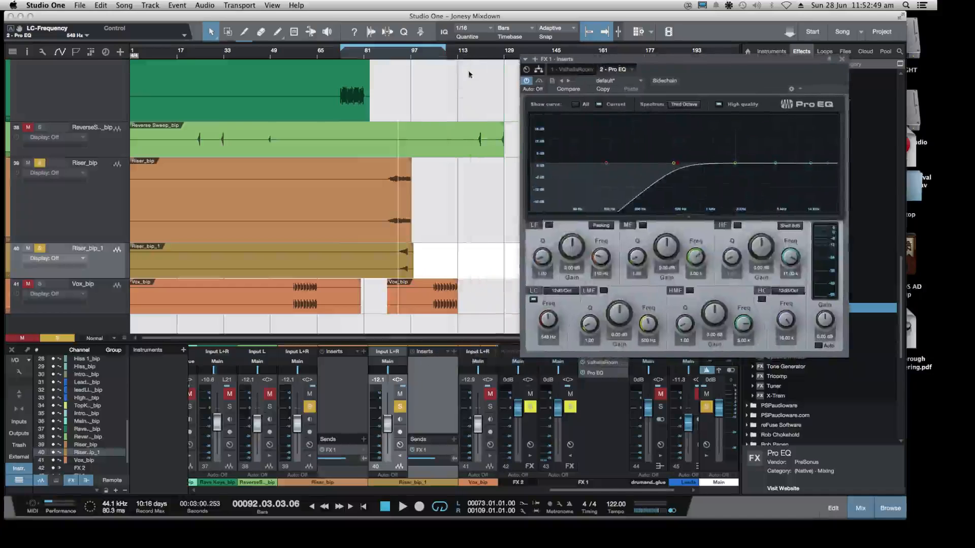
left_click(393, 57)
key("space")
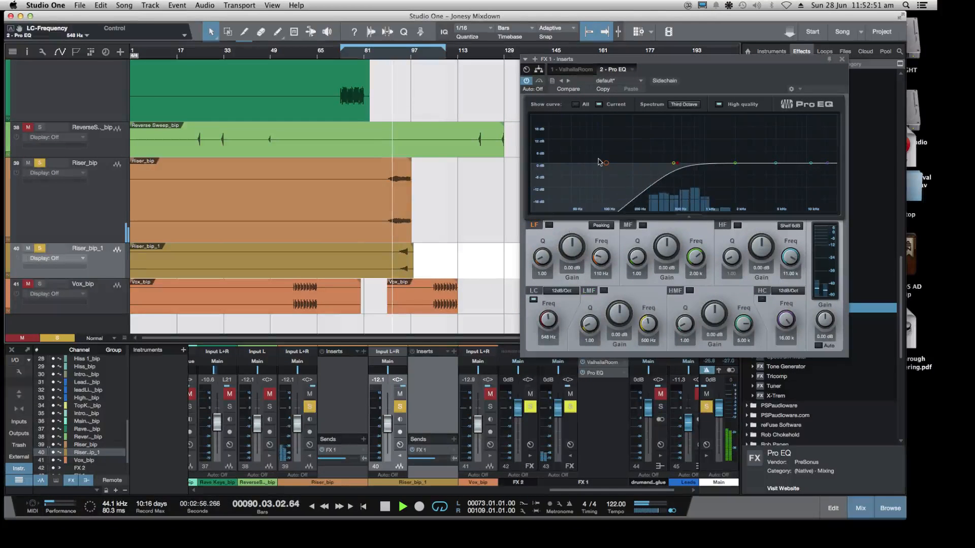
left_click_drag(604, 163, 555, 164)
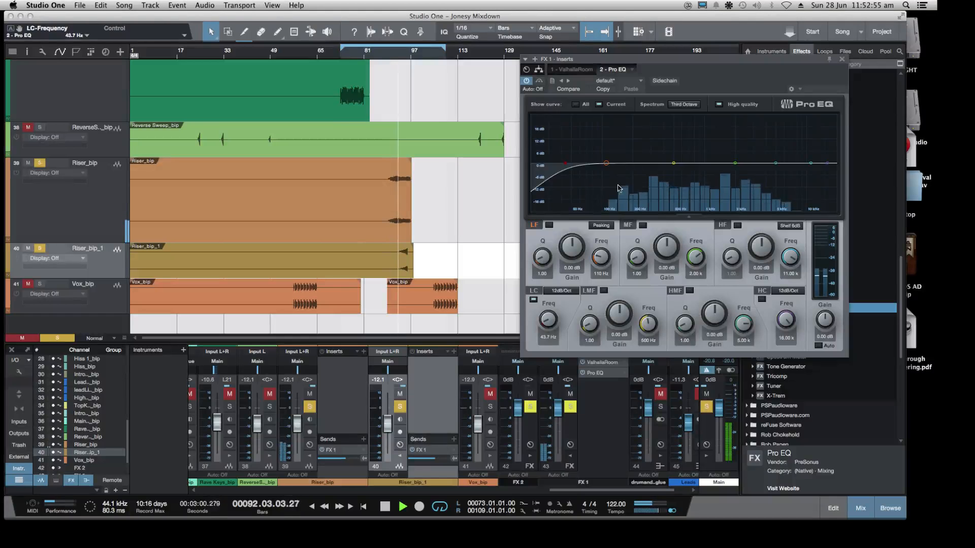
left_click_drag(565, 163, 692, 176)
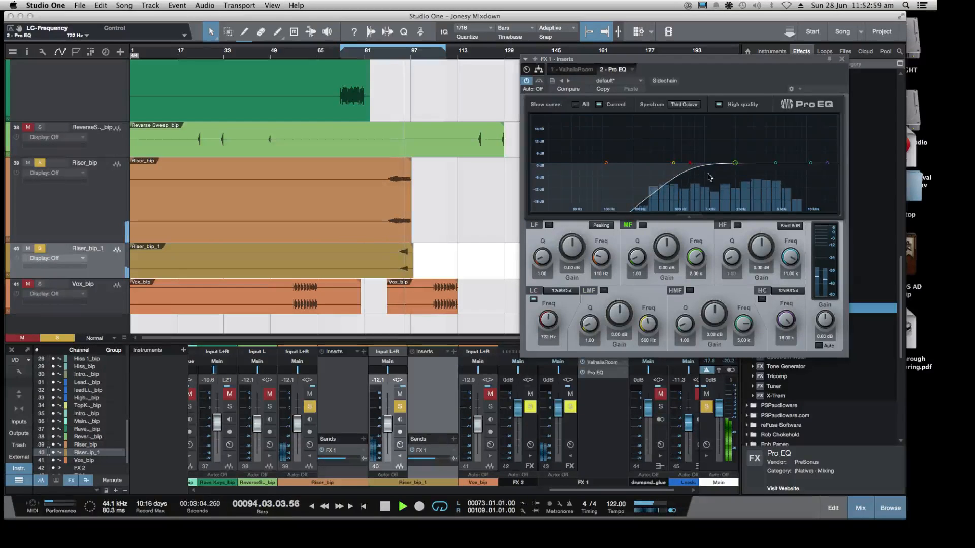
key("space")
Boost Pro EQ's HMF band by about 18 dB at 6.37 kHz and sweep it to about 17 kHz while replaying the risers
left_click_drag(776, 162, 786, 126)
left_click(400, 59)
key("space")
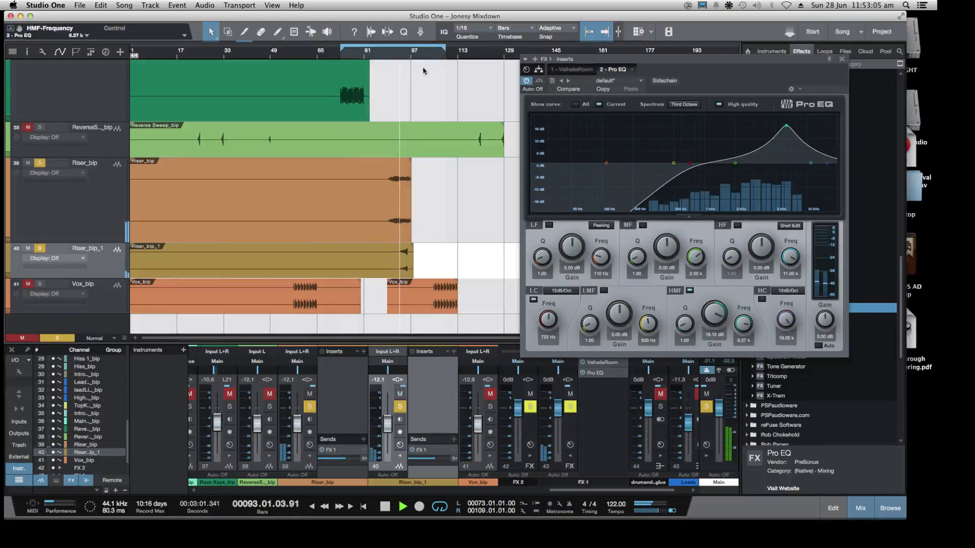
left_click_drag(786, 127, 836, 136)
key("space")
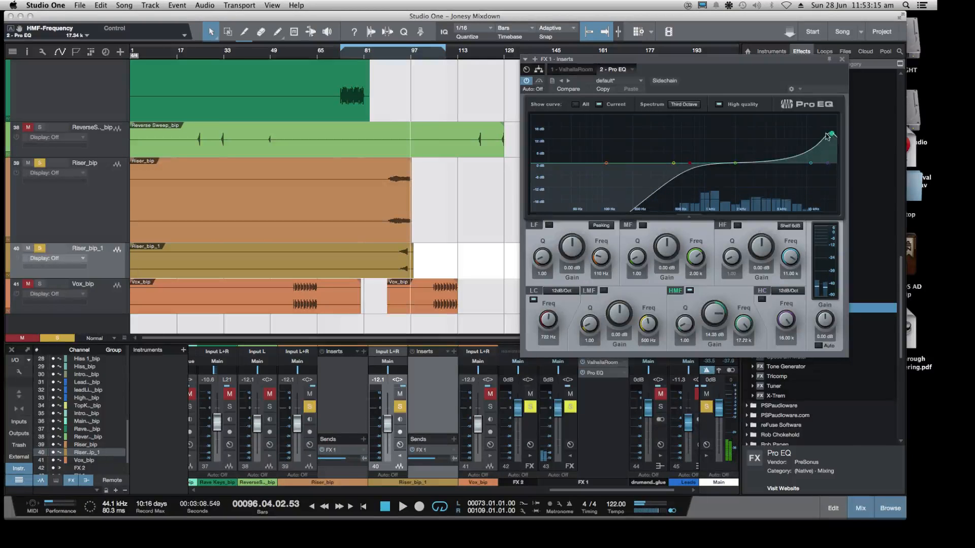
Set Pro EQ's HMF to about 1.9 dB near 2.9 kHz, high cut near 9.4 kHz and MF to about 3 dB at 971 Hz, and replay
left_click_drag(831, 133, 752, 156)
left_click_drag(829, 165, 701, 159)
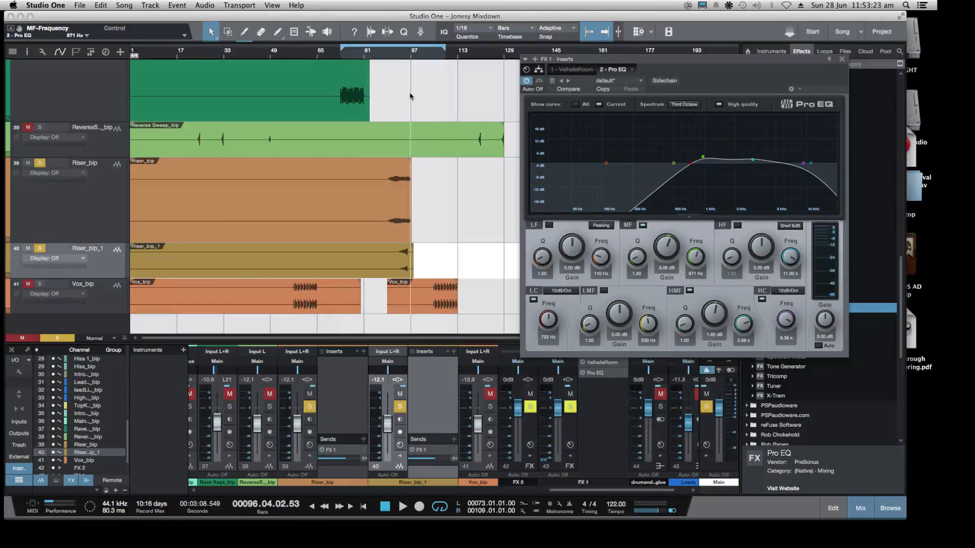
left_click(389, 55)
key("space")
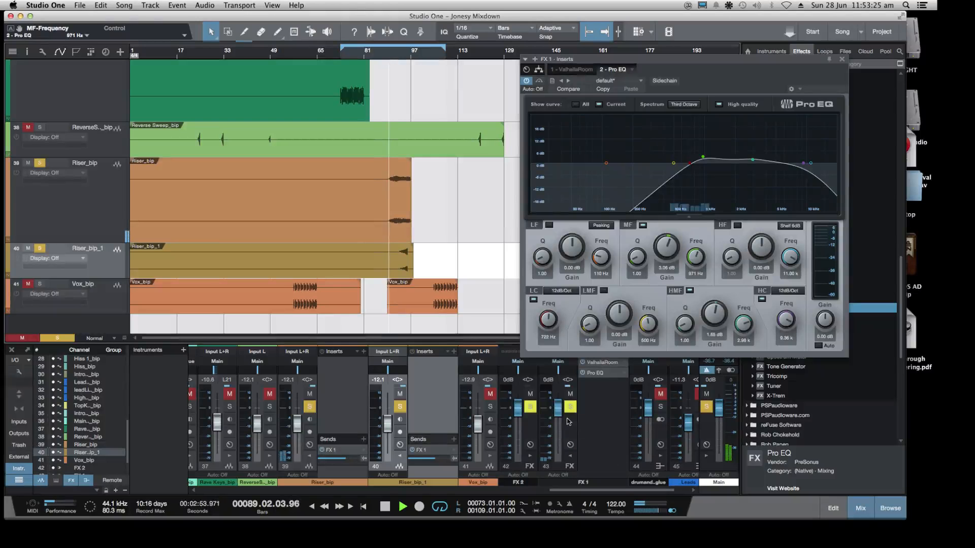
Unsolo Riser_bip_1 and Riser_bip, close Pro EQ and lower the FX 1 channel volume to -11.7 dB in the full mix
left_click(399, 407)
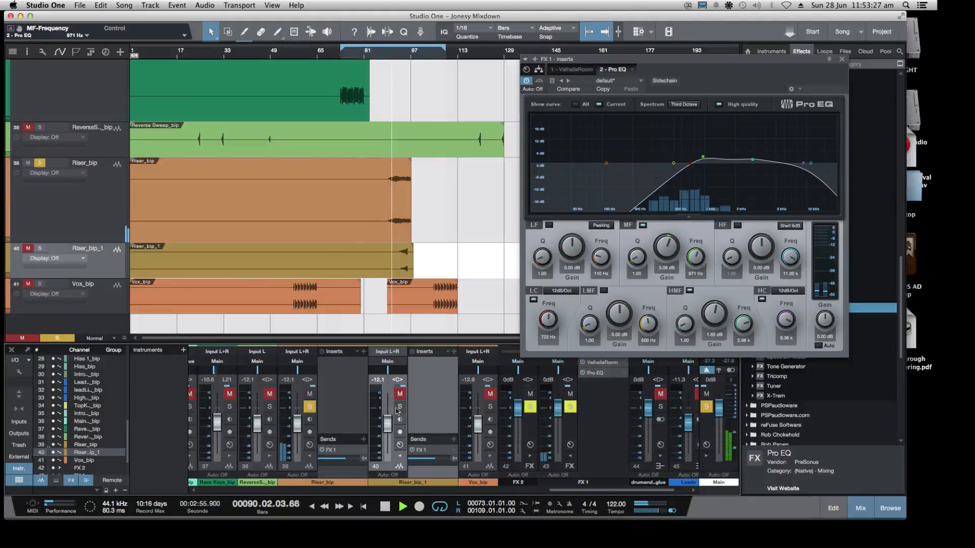
left_click(309, 407)
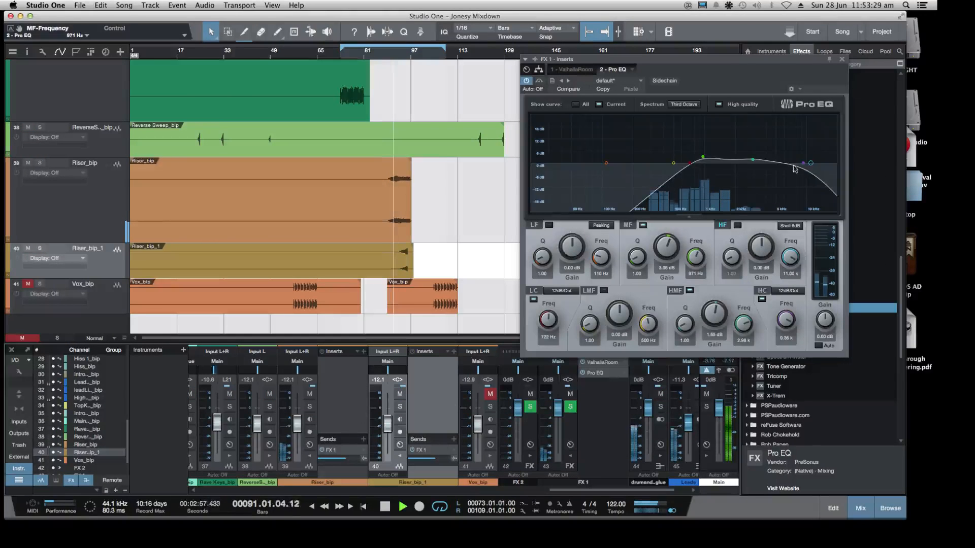
left_click(842, 58)
left_click_drag(560, 412, 562, 427)
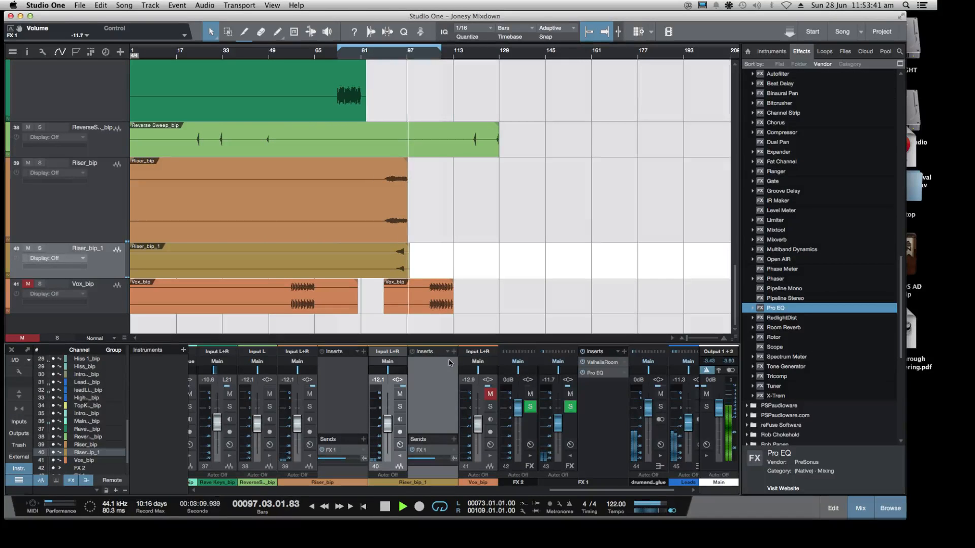
Reduce the arrangement's track height to Small
key("shift+w")
key("shift+w")
key("shift+w")
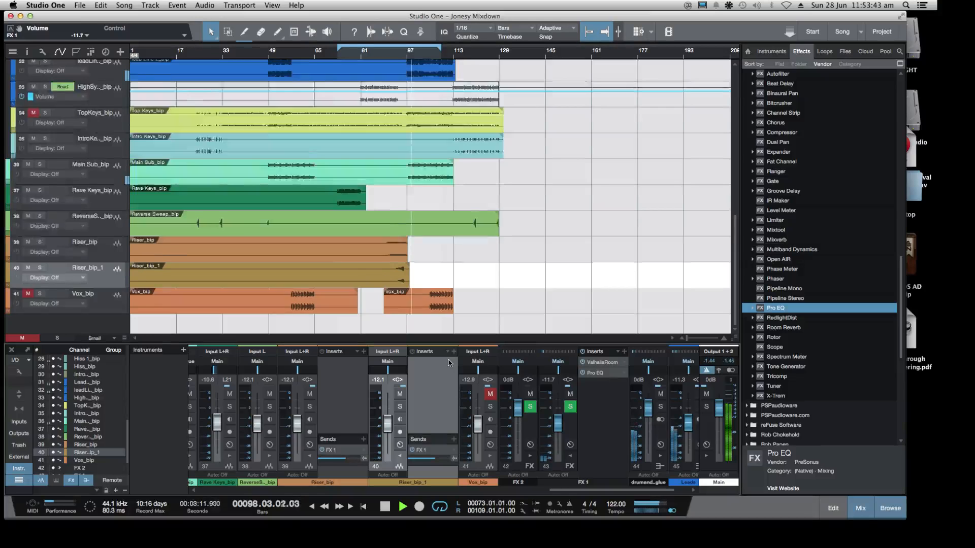
Save the song, select the Top Keys_bip track and collapse the Leads folder in the arrangement
left_click(80, 7)
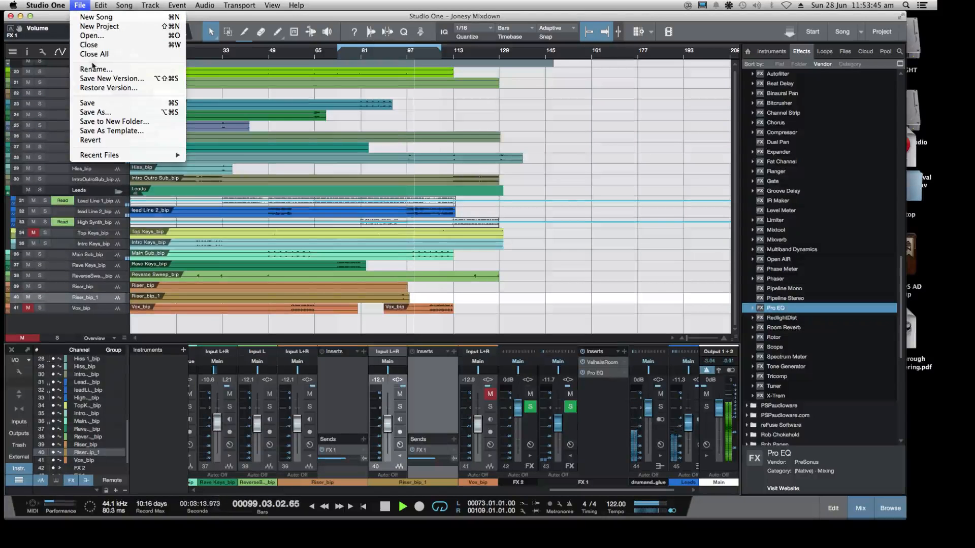
left_click(89, 102)
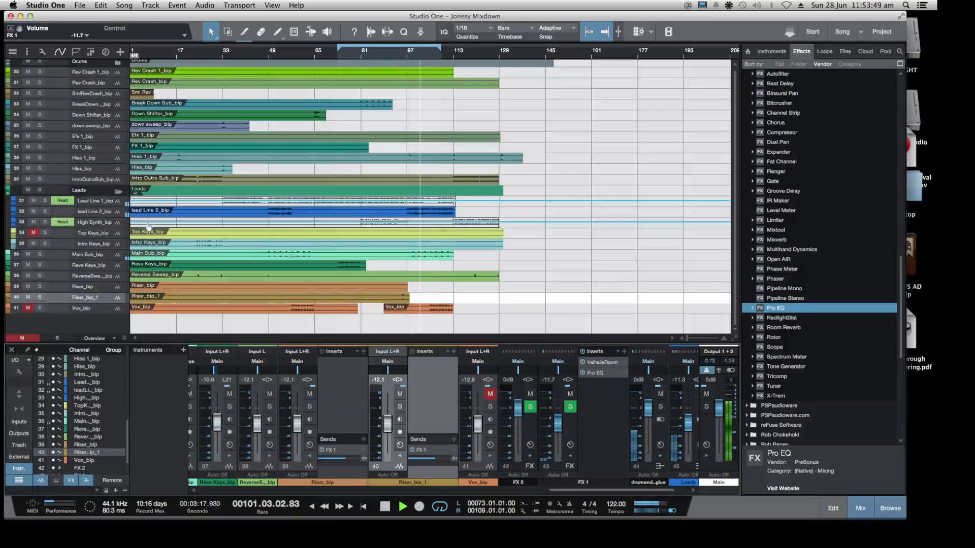
left_click(109, 234)
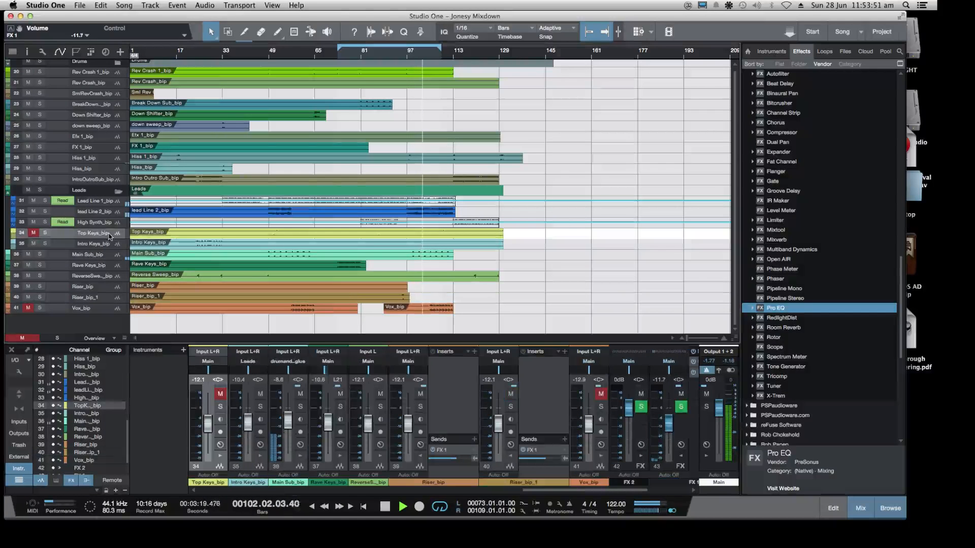
left_click(118, 192)
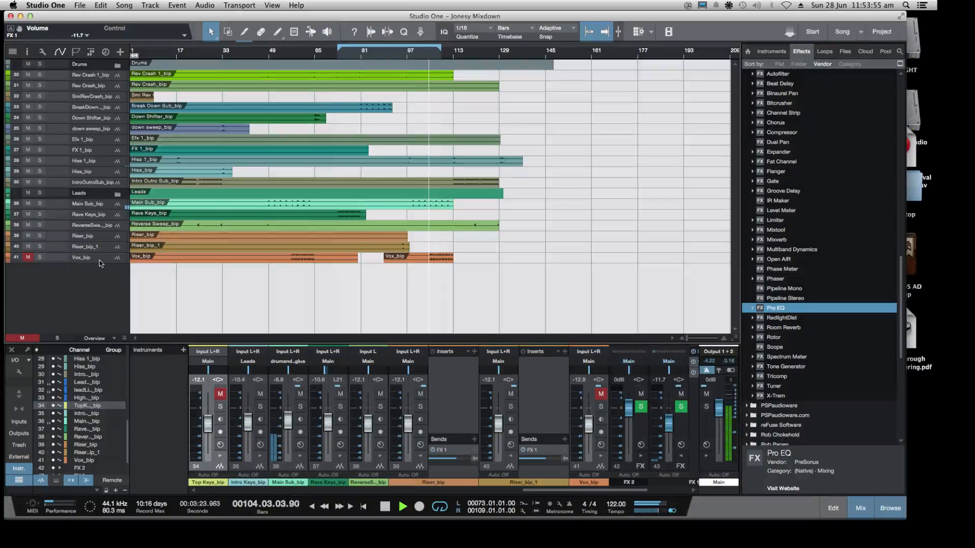
Stop playback and collapse the PreSonus vendor folder in the effects browser
key("space")
scroll(783, 252, "up", 15)
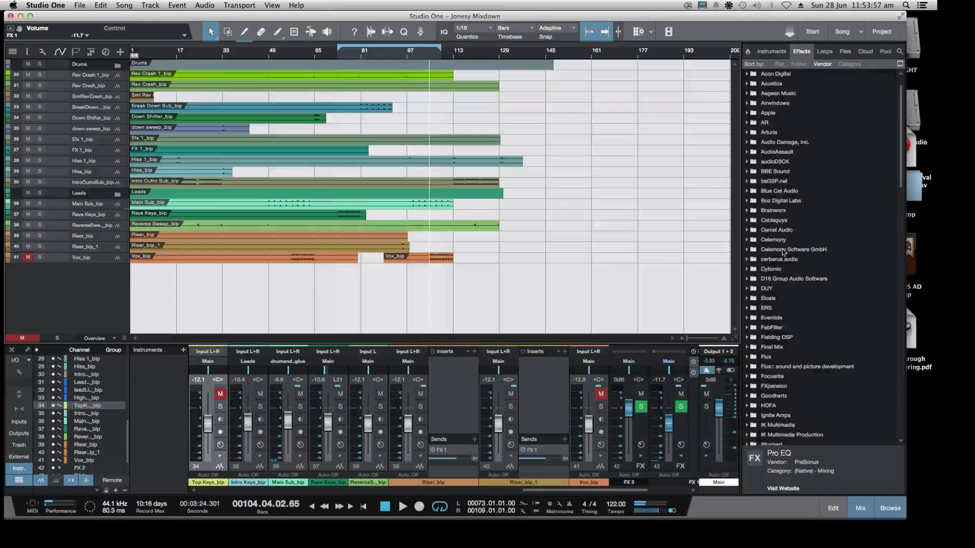
scroll(783, 253, "down", 15)
left_click(748, 104)
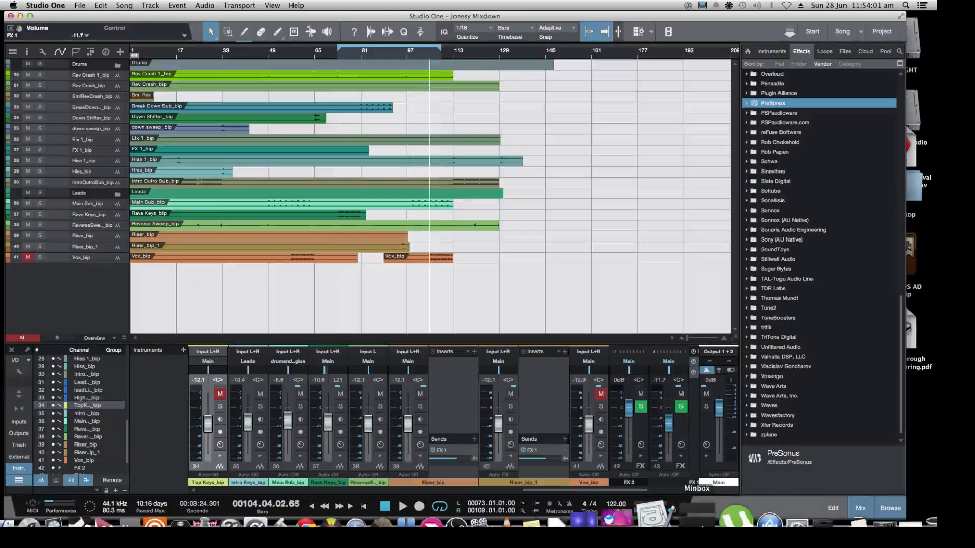
Switch to the Twitch dashboard in Chrome, read the viewers' chat about master-fader automation, and return to Studio One
left_click(876, 502)
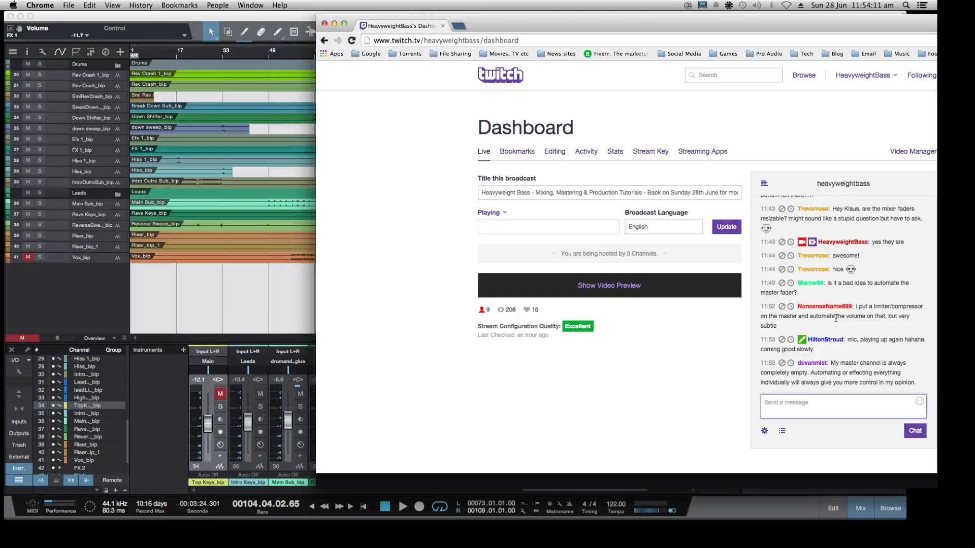
left_click(218, 308)
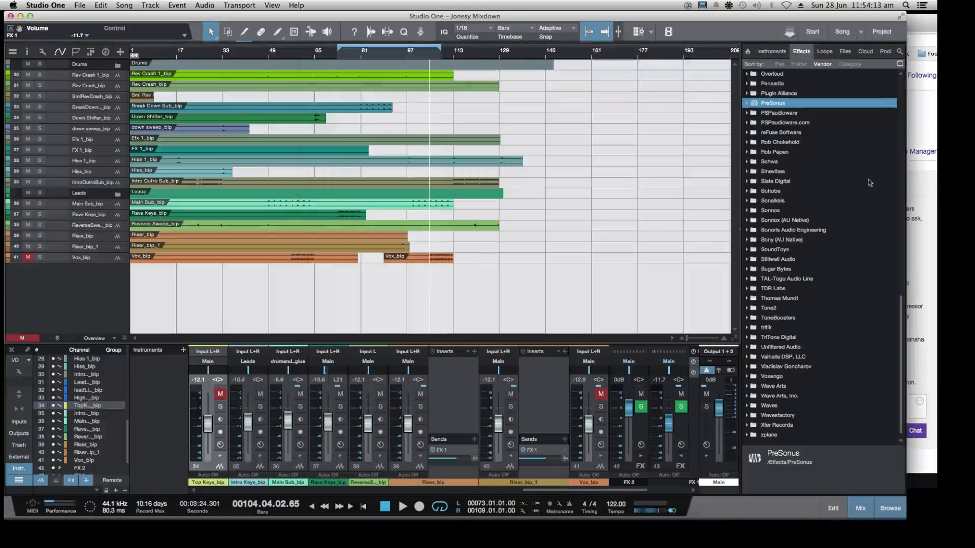
left_click(913, 24)
left_click_drag(910, 22, 894, 23)
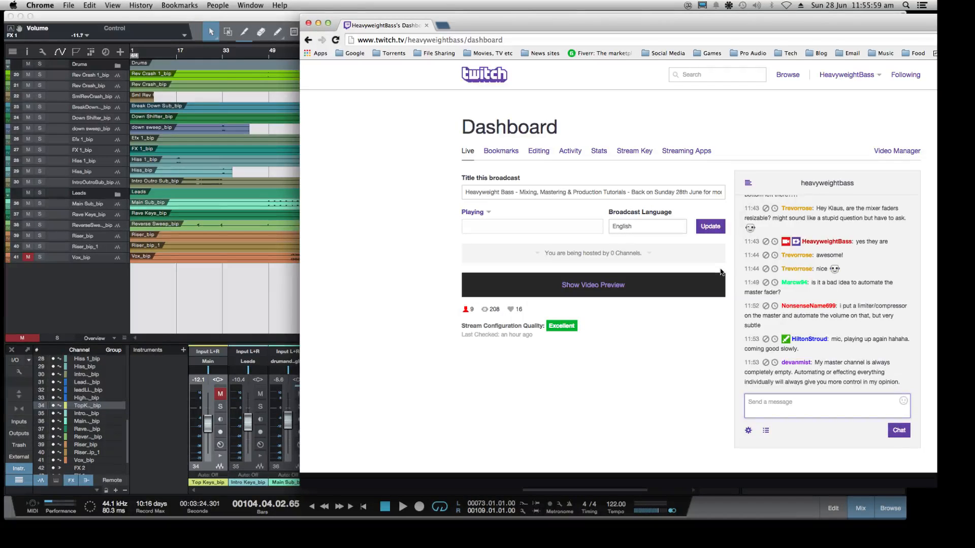
left_click(291, 315)
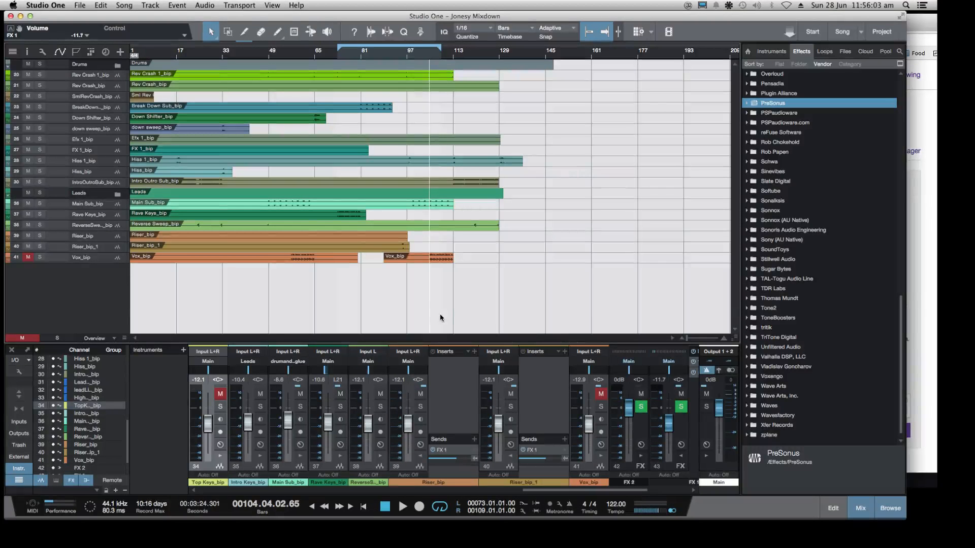
Review the Main channel's Solid Bus Comp 2, Eiosis AirEQ Premium and Virtual Tape Machines inserts, and close the insert editor
left_click(707, 445)
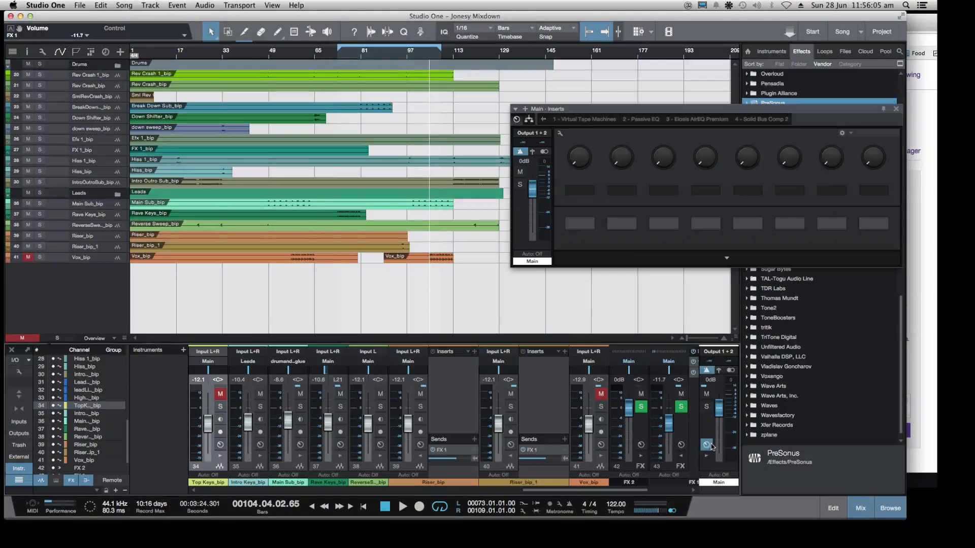
left_click(760, 120)
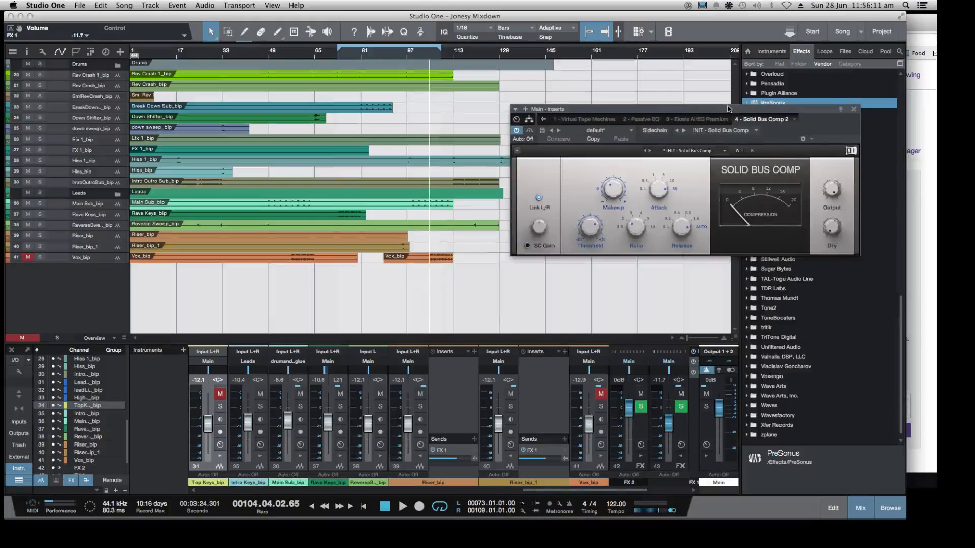
left_click_drag(722, 114, 696, 122)
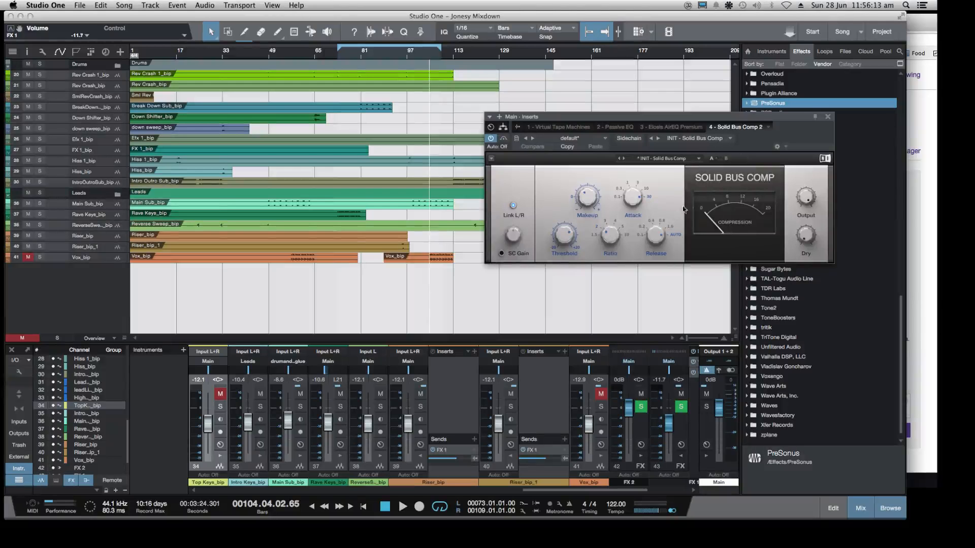
left_click(668, 129)
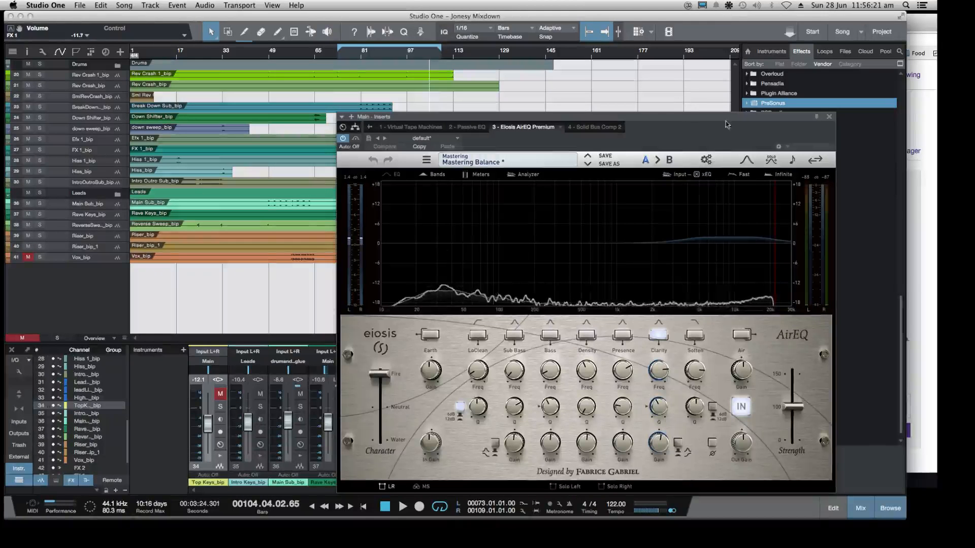
left_click_drag(646, 117, 687, 73)
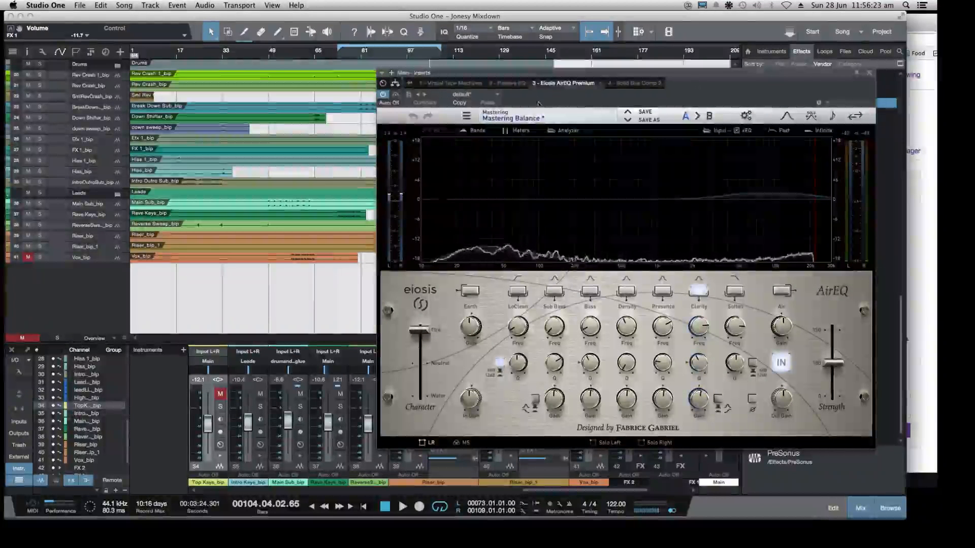
left_click(437, 84)
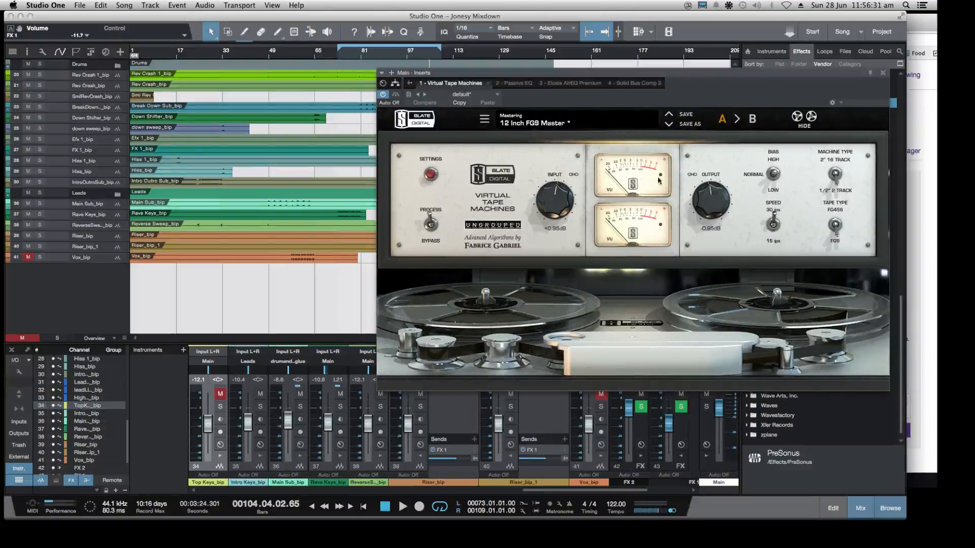
left_click(882, 75)
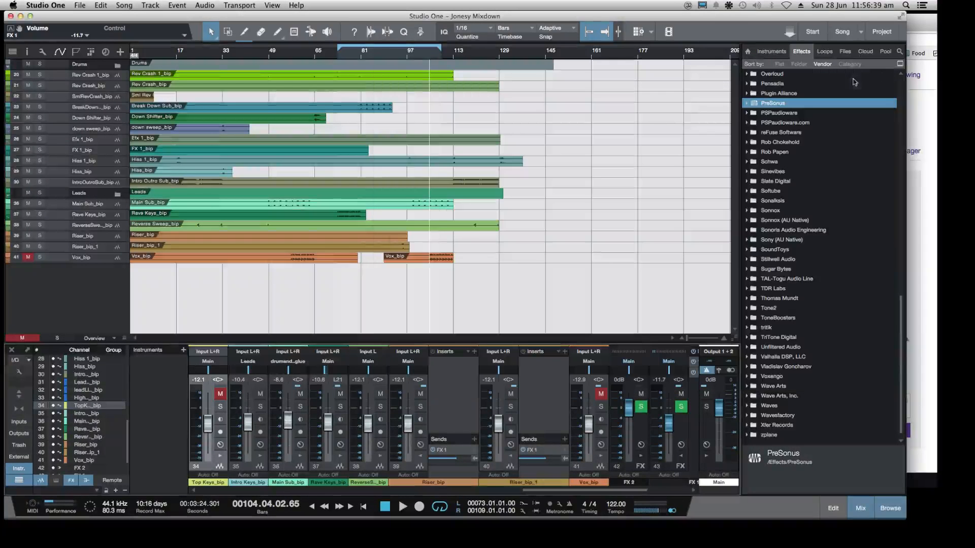
Narrow the Studio One window so the Twitch chat beside it stays in view
left_click(924, 356)
left_click(270, 308)
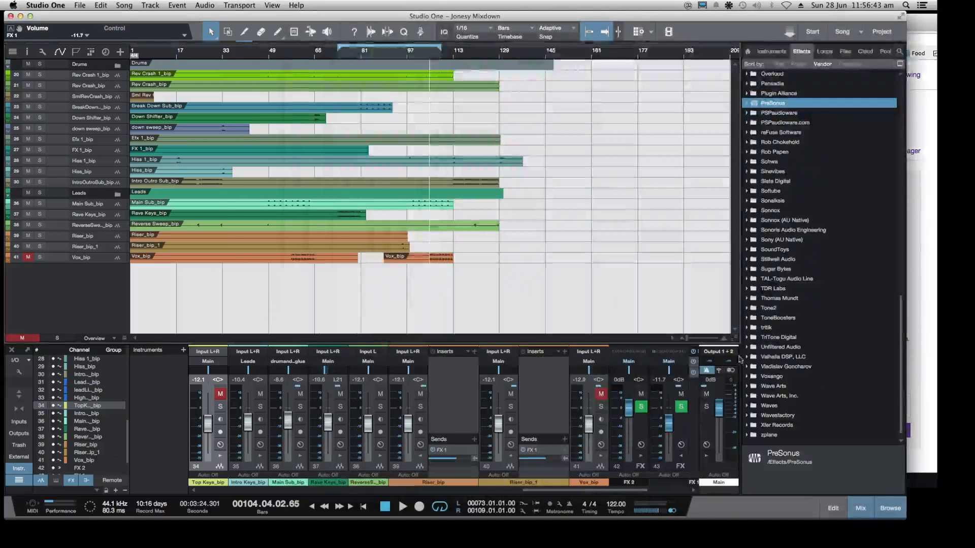
left_click_drag(897, 517, 858, 522)
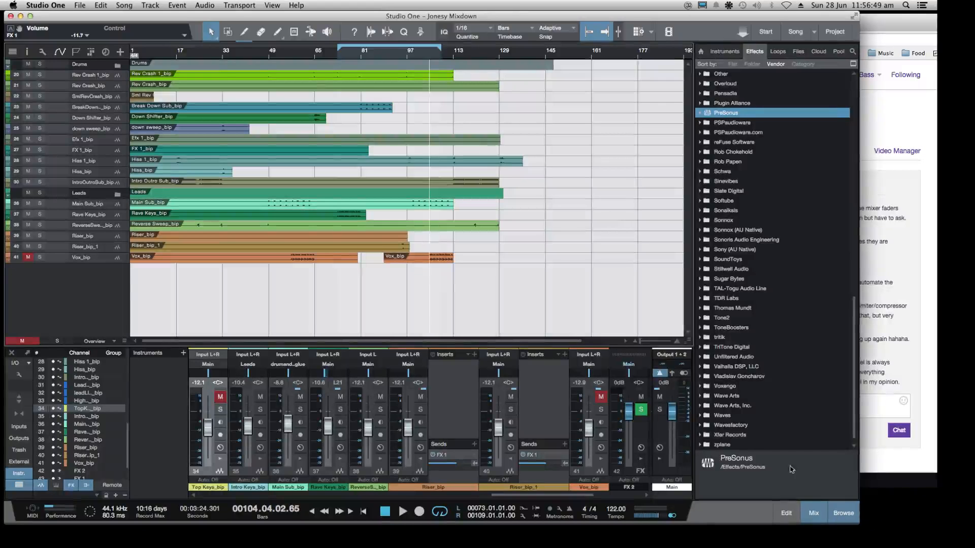
Play the song from bar 73 and enlarge the Rave Keys_bip track in the arrangement
left_click(338, 54)
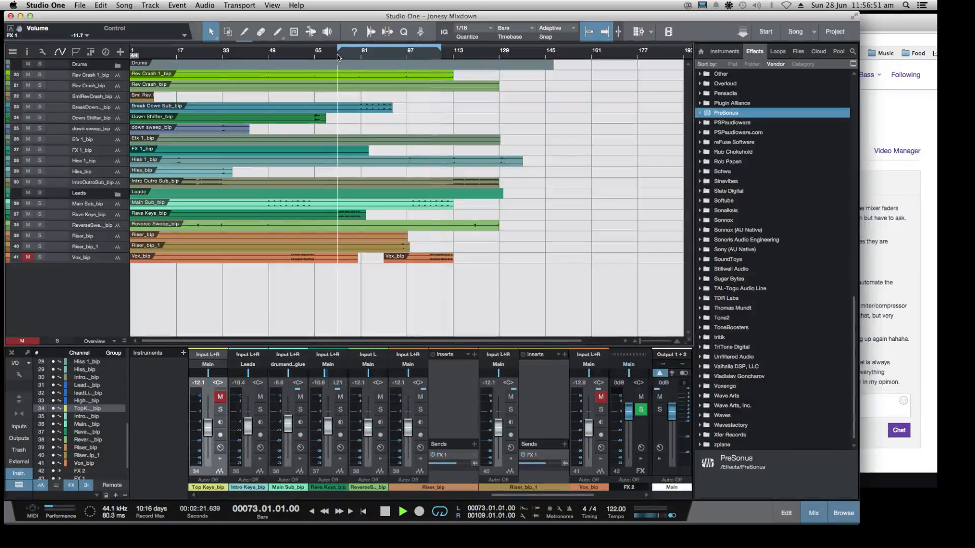
key("space")
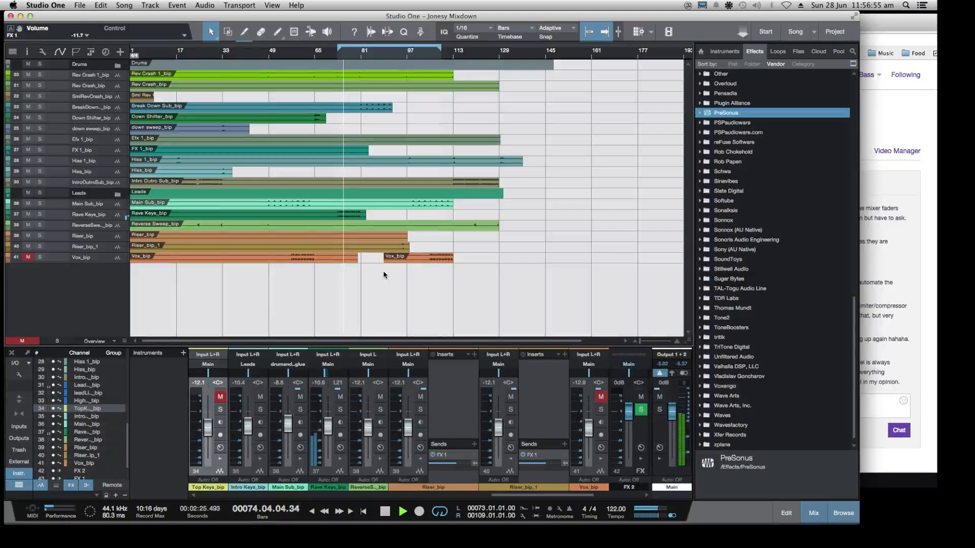
left_click(96, 214)
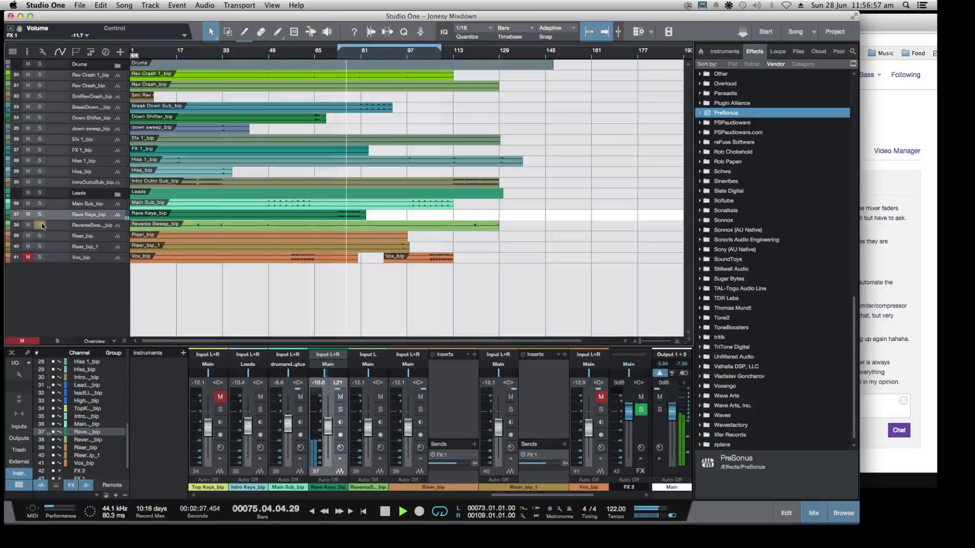
left_click(118, 214)
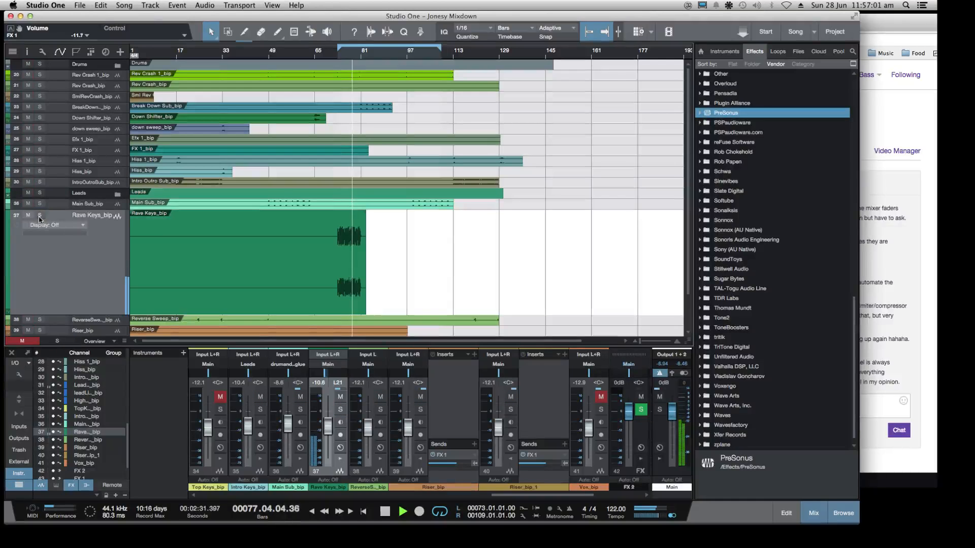
Examine the Rave Keys_bip channel editor with its Virtual Tape Machines and Pro EQ inserts during playback, and close it
left_click(341, 435)
left_click(340, 435)
left_click(341, 447)
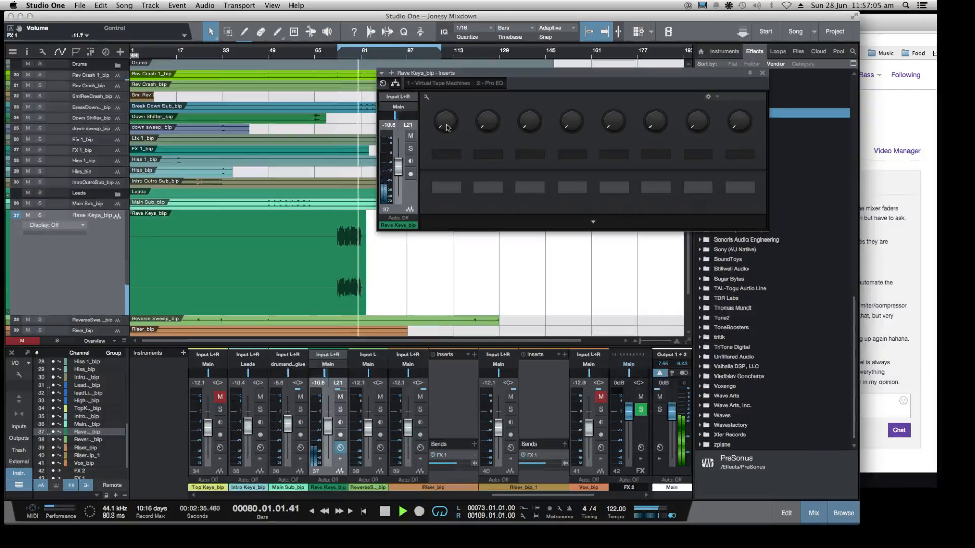
left_click_drag(524, 86, 443, 82)
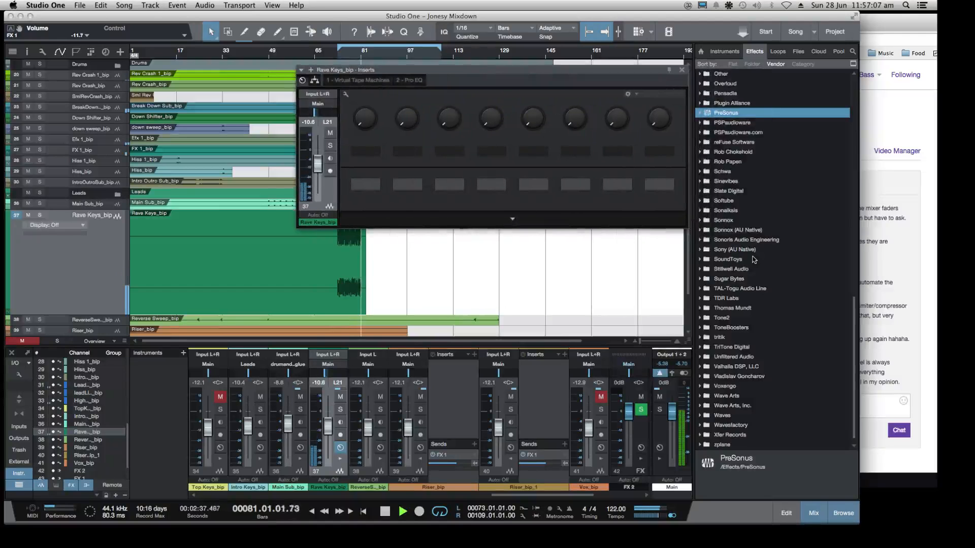
scroll(758, 232, "down", 1)
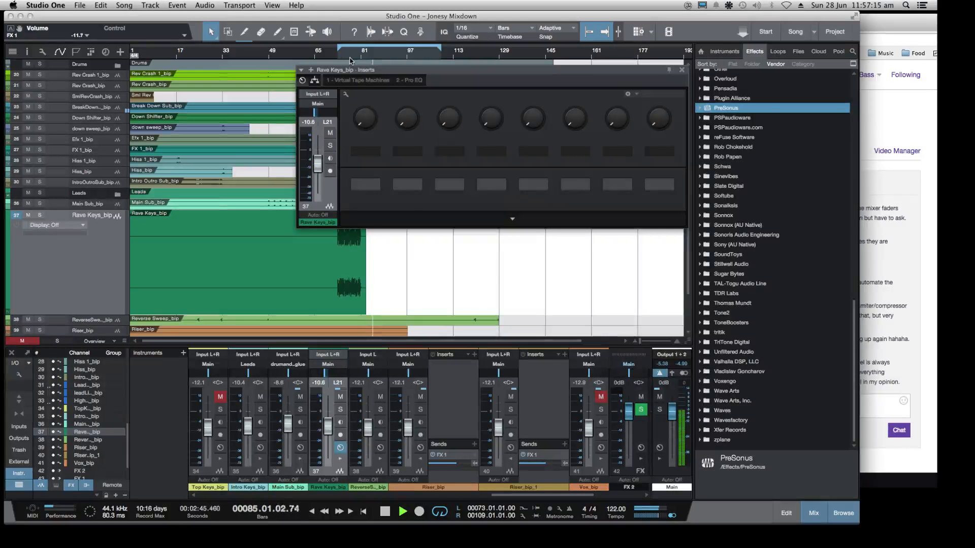
left_click_drag(349, 70, 428, 79)
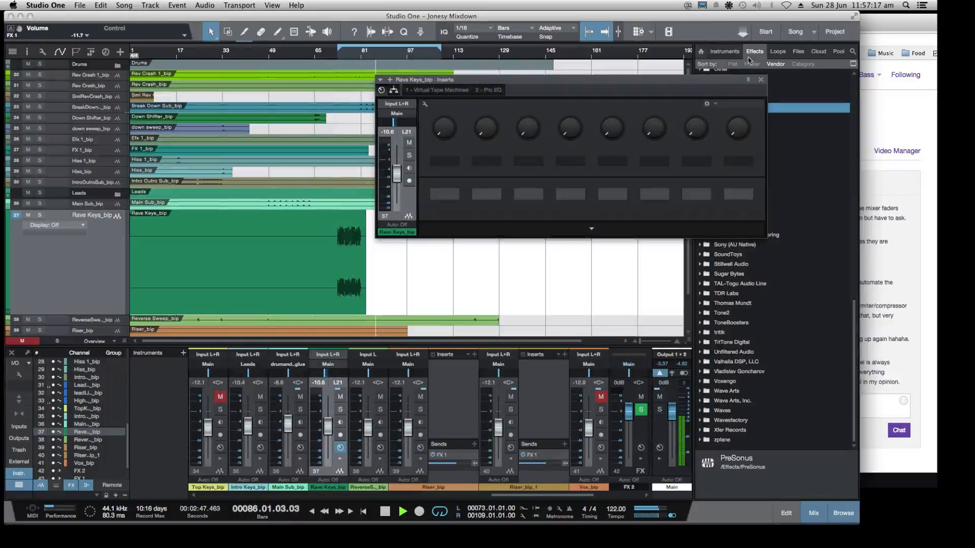
left_click(762, 80)
Play the song from about bar 17 and expand the Drums folder track
scroll(437, 248, "down", 4)
scroll(427, 230, "up", 4)
left_click(180, 55)
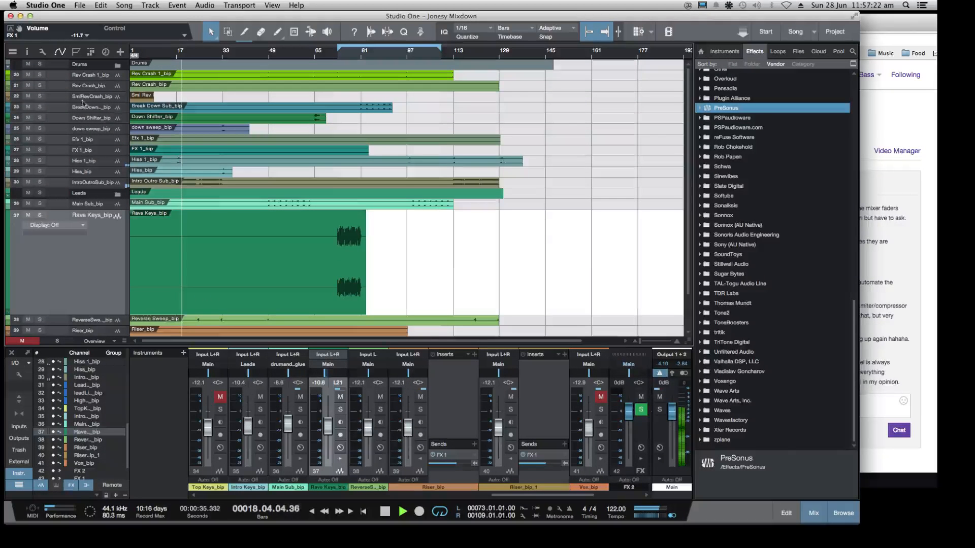
scroll(100, 166, "down", 4)
scroll(99, 166, "up", 4)
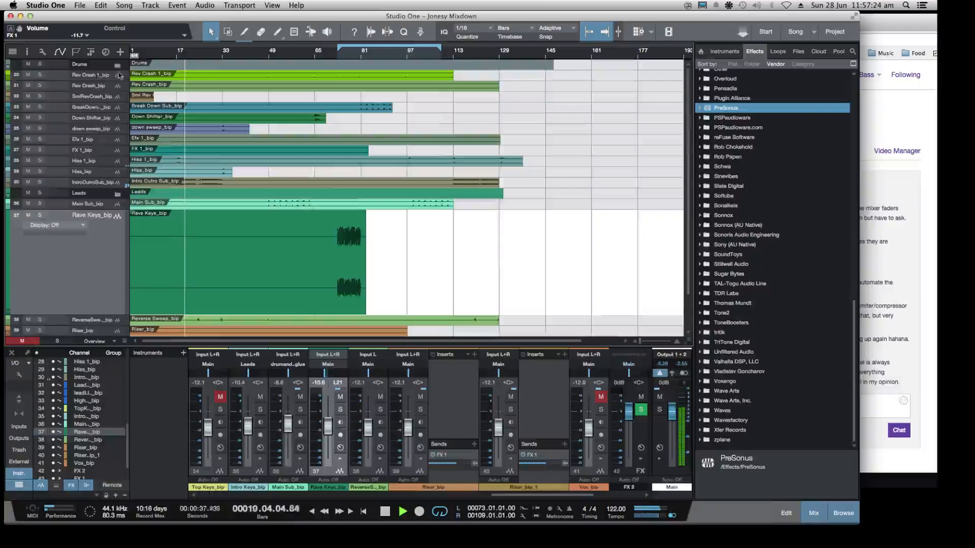
left_click(116, 66)
Look through the individual drum tracks during playback and select the kick track, number 9
scroll(108, 109, "down", 5)
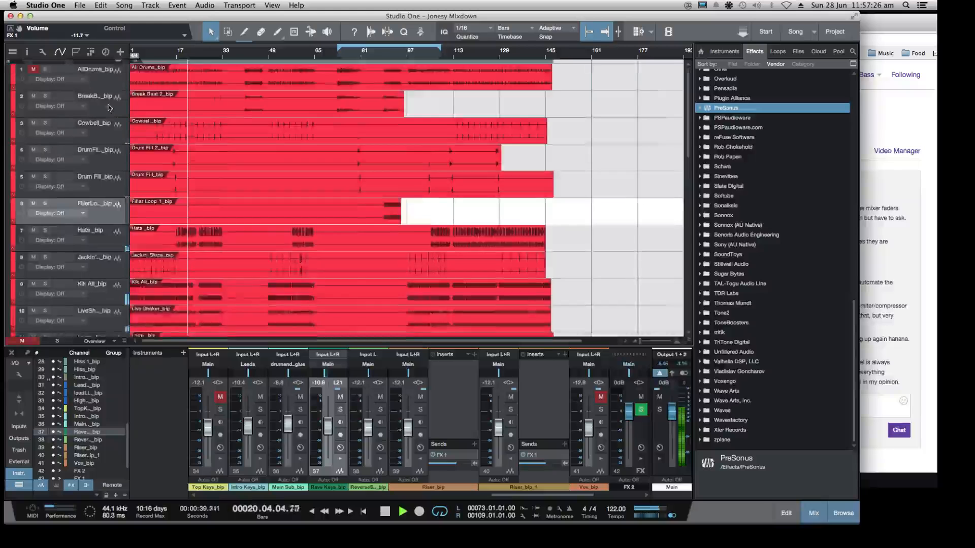
scroll(107, 109, "down", 1)
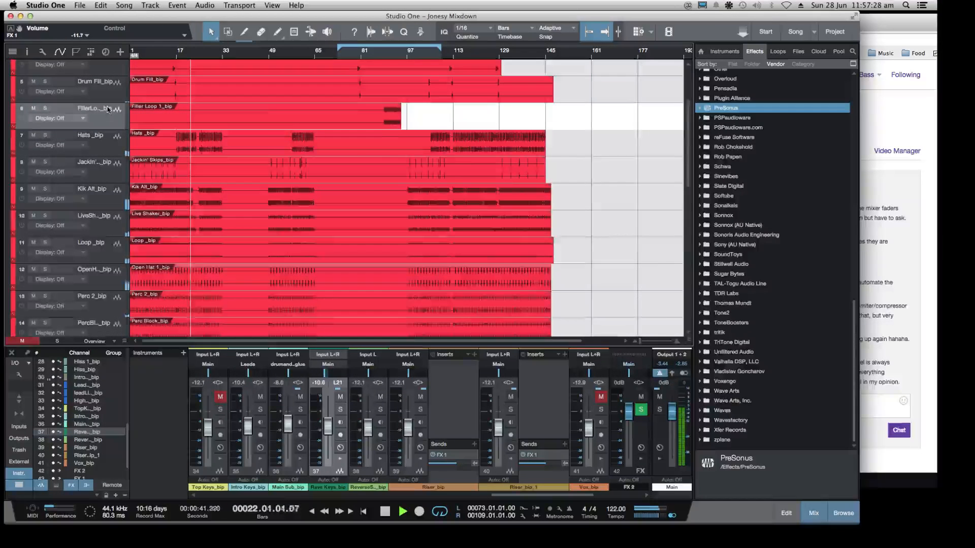
scroll(108, 109, "down", 2)
scroll(114, 168, "down", 2)
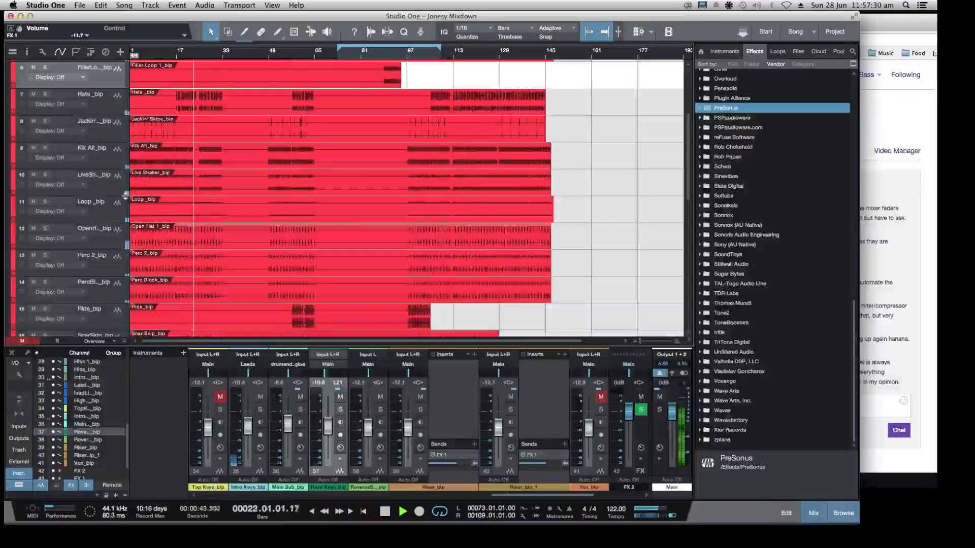
scroll(118, 202, "down", 2)
scroll(118, 203, "down", 6)
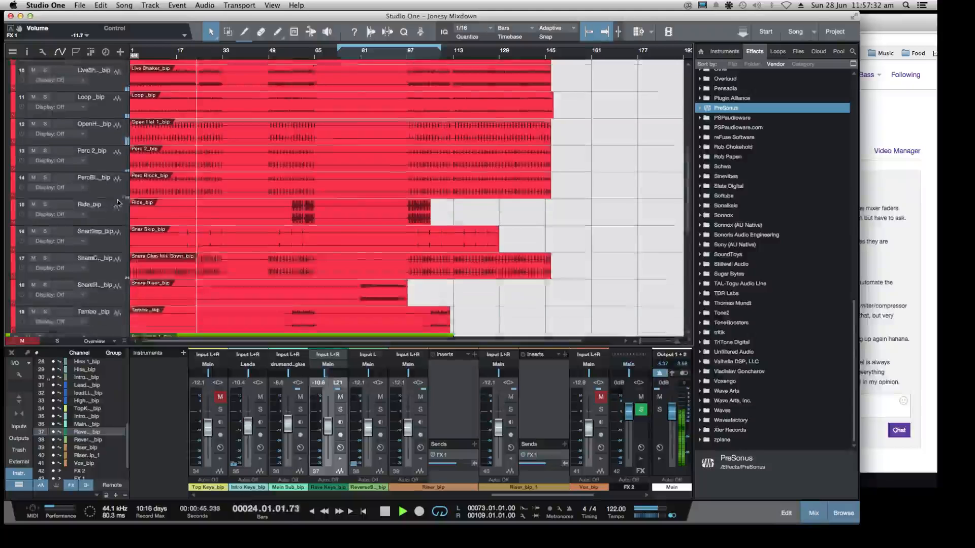
scroll(117, 203, "up", 8)
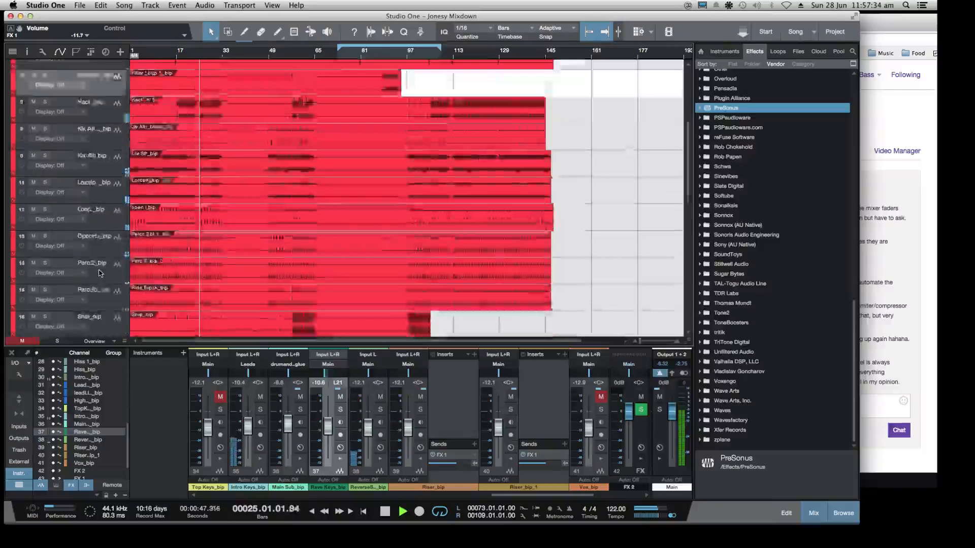
left_click(28, 193)
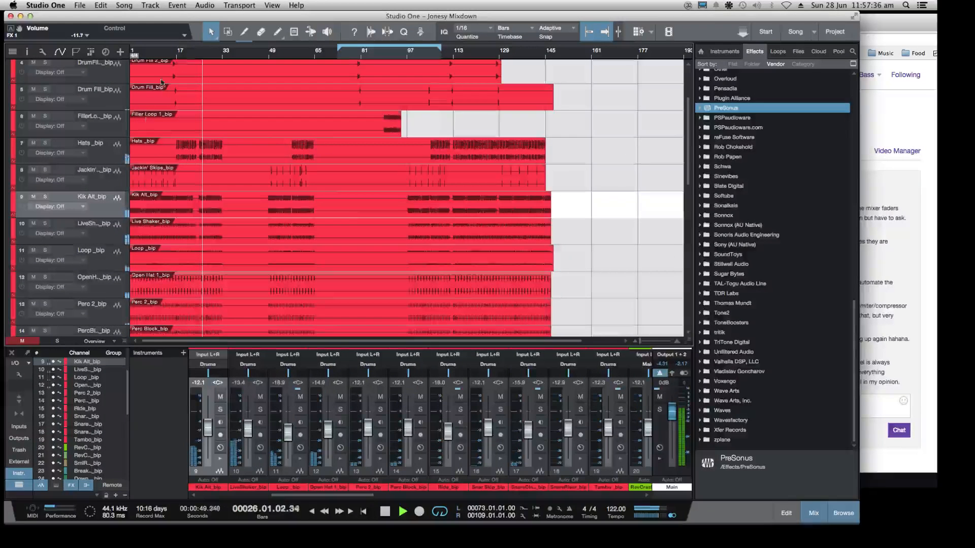
Solo the Kik Alt_bip track, set the loop range to bars 25–33 and resume playback
left_click(44, 196)
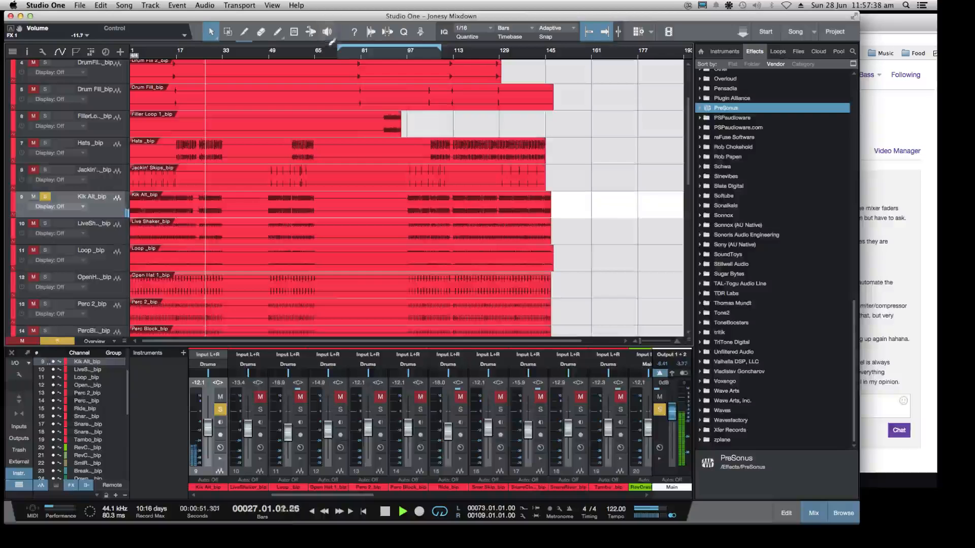
key("space")
left_click_drag(336, 52, 200, 51)
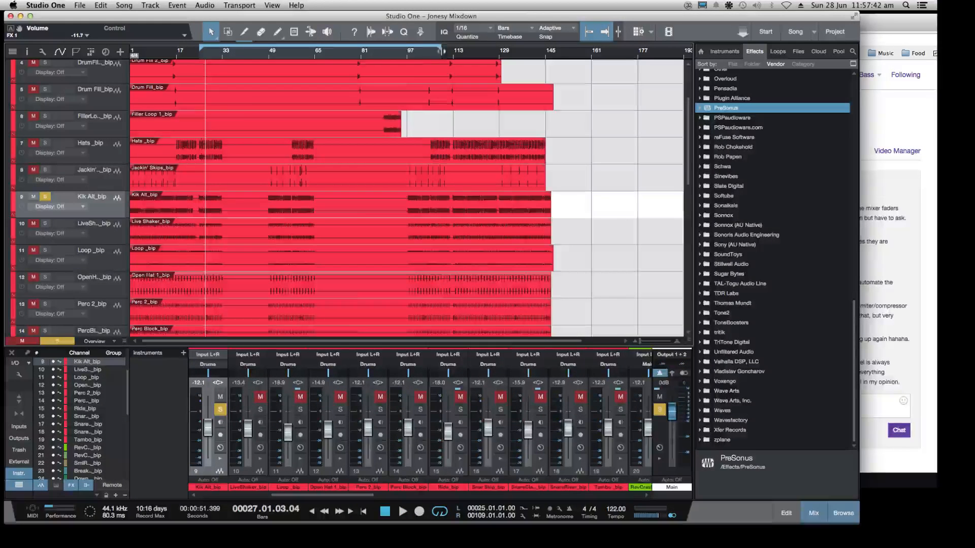
left_click_drag(438, 51, 279, 50)
left_click_drag(260, 94, 223, 115)
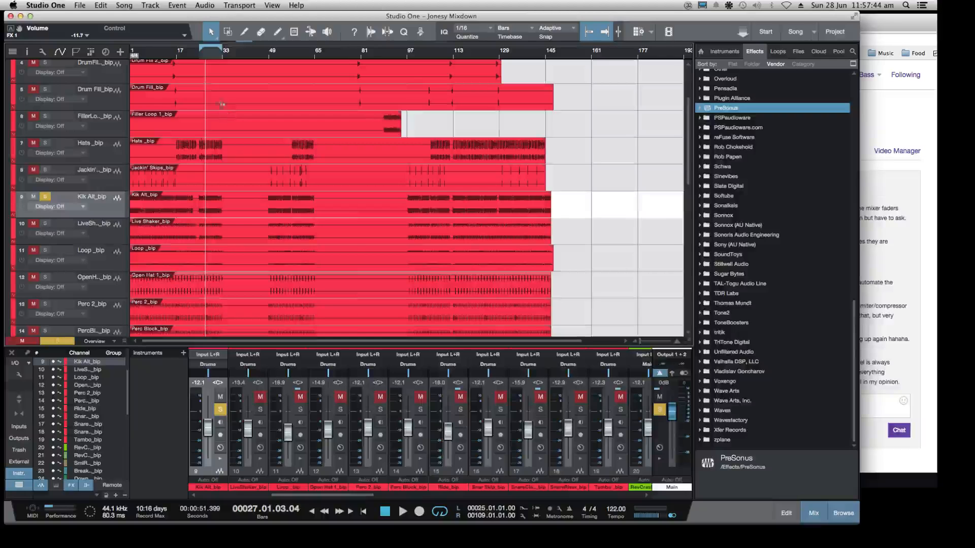
left_click(199, 58)
key("space")
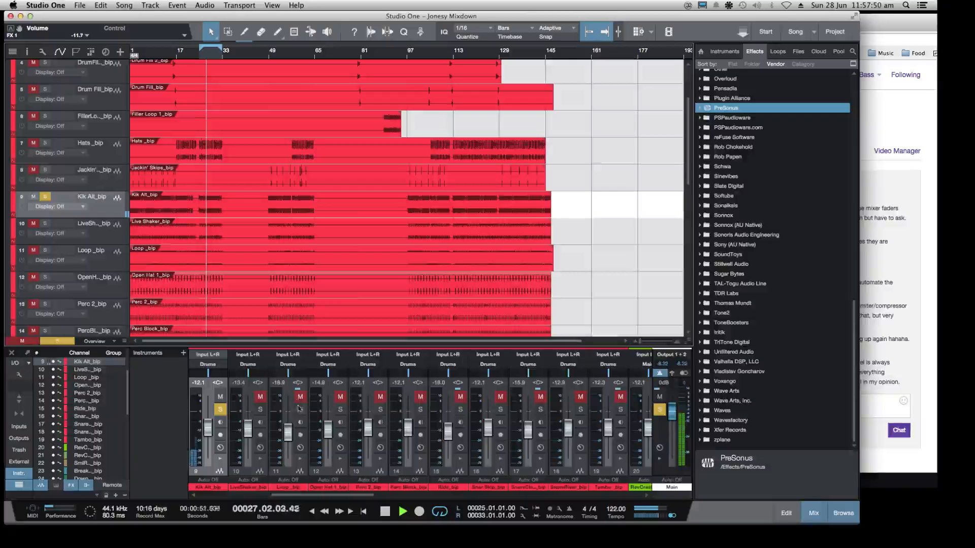
Send the Kik Alt_bip channel to a newly added bus channel and pull that bus's fader fully down
left_click(219, 460)
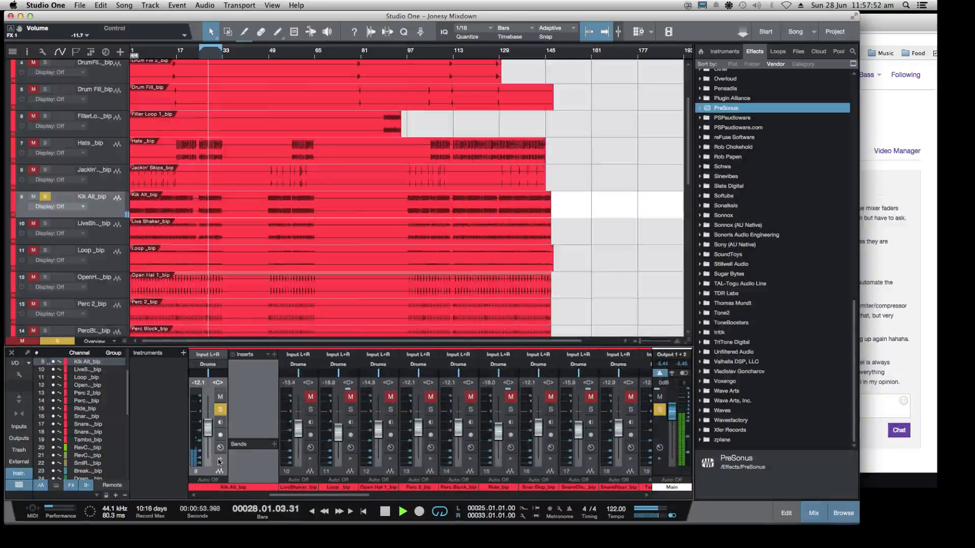
left_click(274, 444)
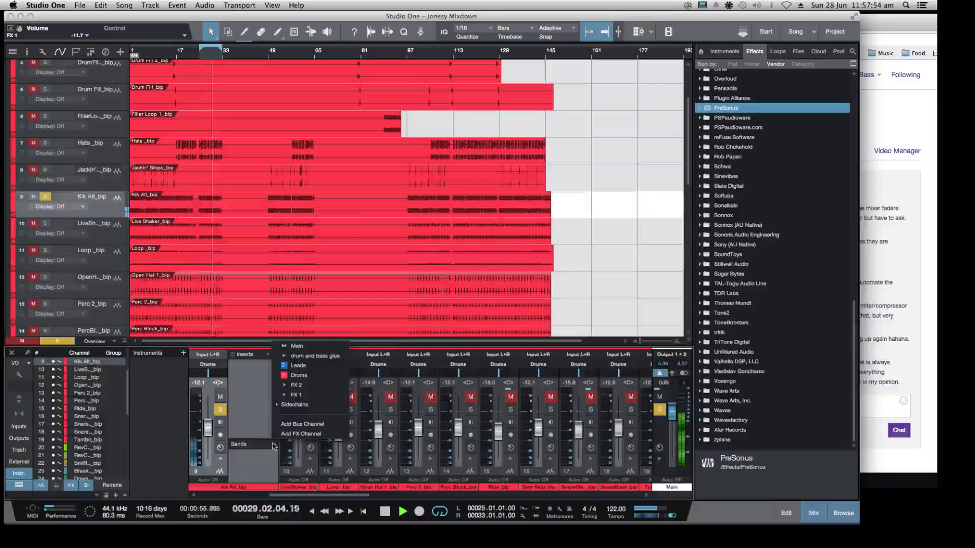
left_click(287, 425)
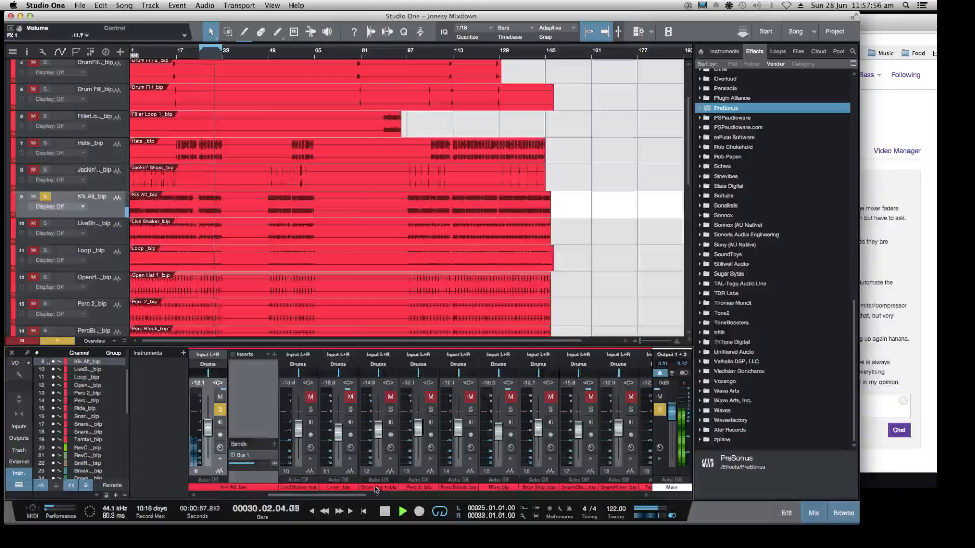
left_click_drag(358, 497, 571, 492)
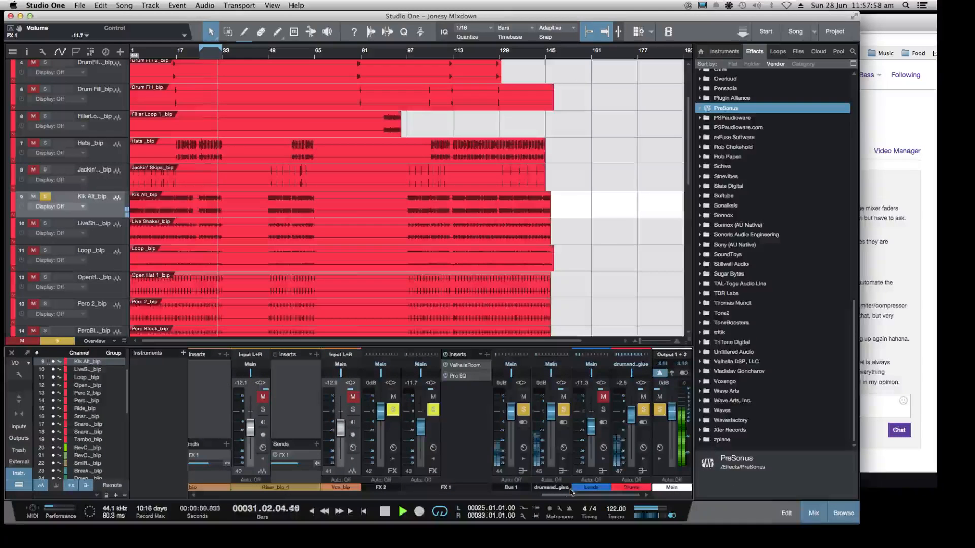
left_click_drag(511, 412, 511, 458)
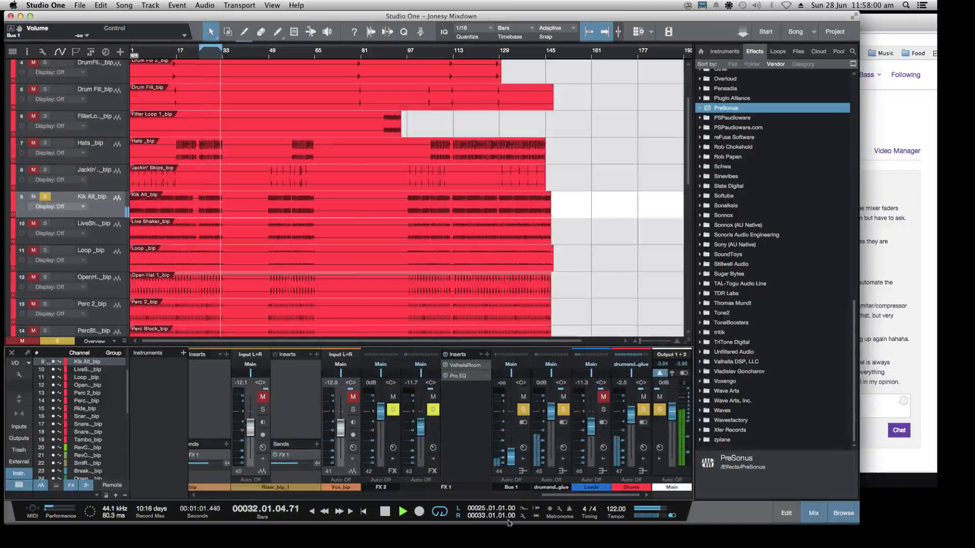
Rename the new bus channel as kick para
left_click(516, 488)
double_click(516, 488)
type("kic")
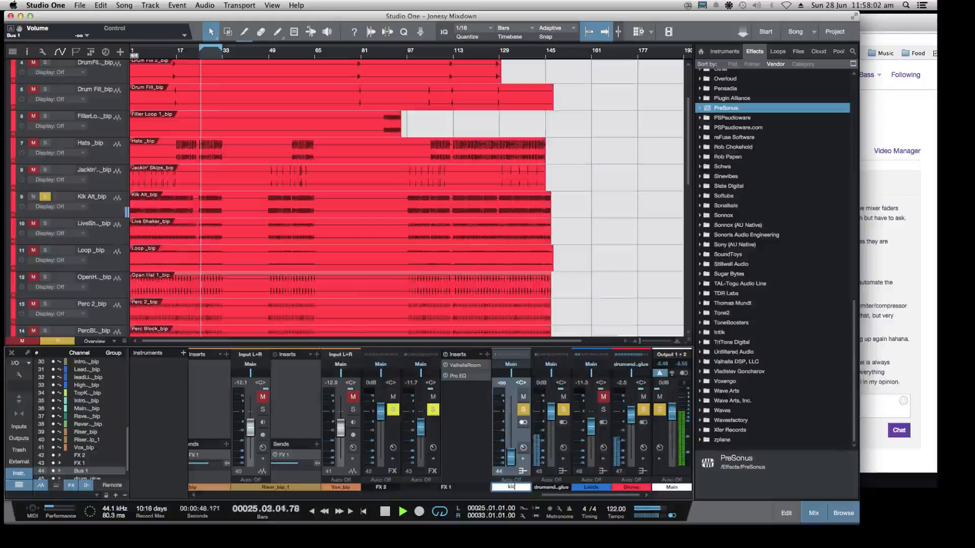
type("k para")
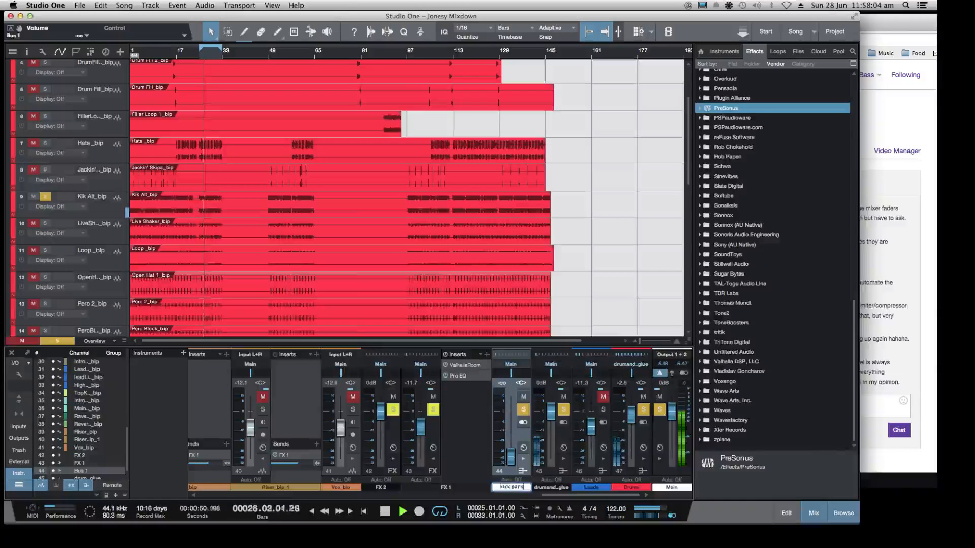
key("Return")
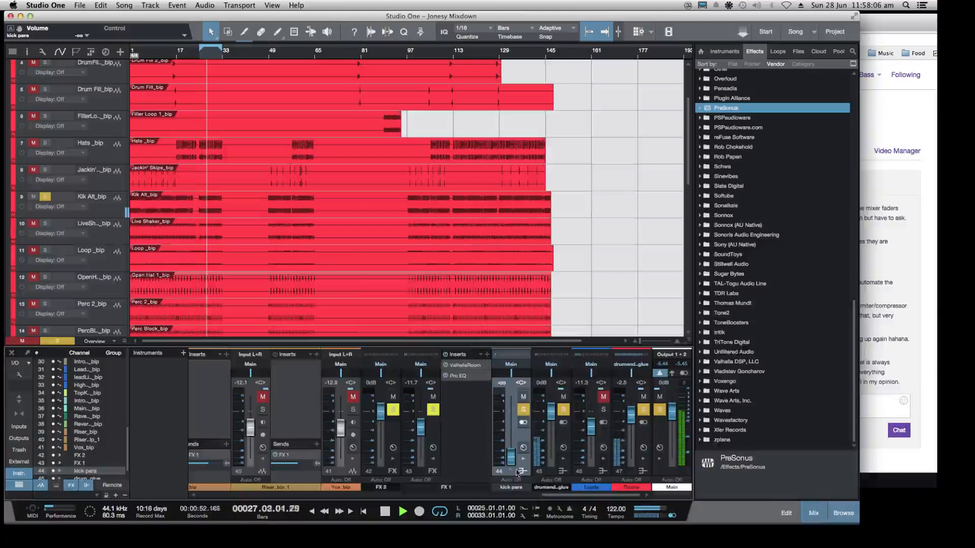
Raise the kick para bus fader to -23.3 dB during playback
left_click_drag(583, 496, 676, 505)
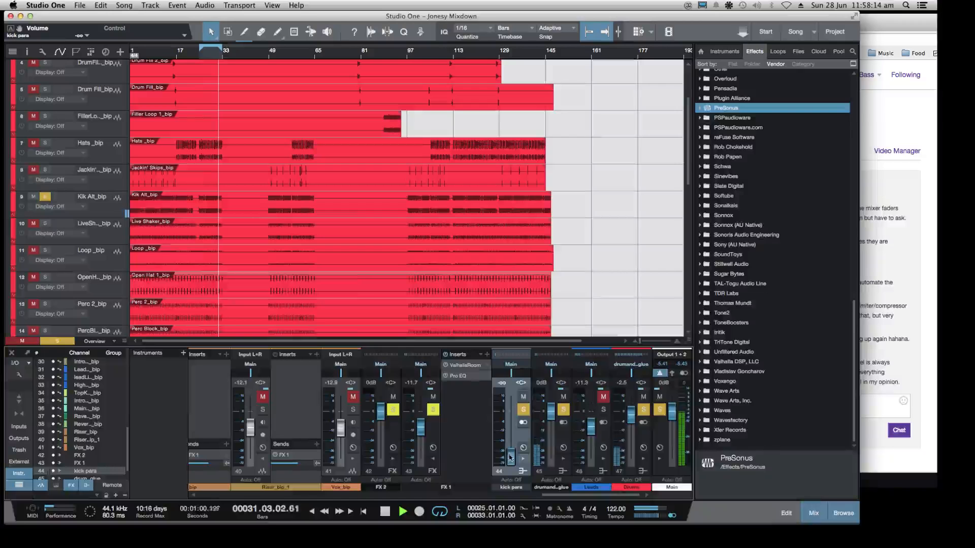
mouse_move(510, 459)
left_mouse_down()
mouse_move(510, 402)
mouse_move(516, 471)
mouse_move(513, 442)
left_mouse_up()
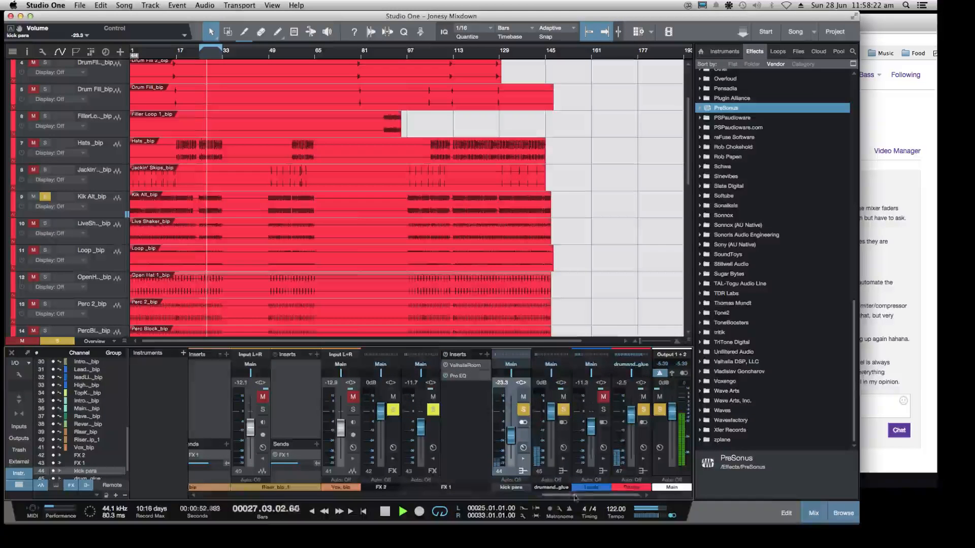
Toggle solo and mute on Kik Alt_bip to check the kick's routing during playback, leaving the track soloed and selected
left_click_drag(584, 495, 331, 502)
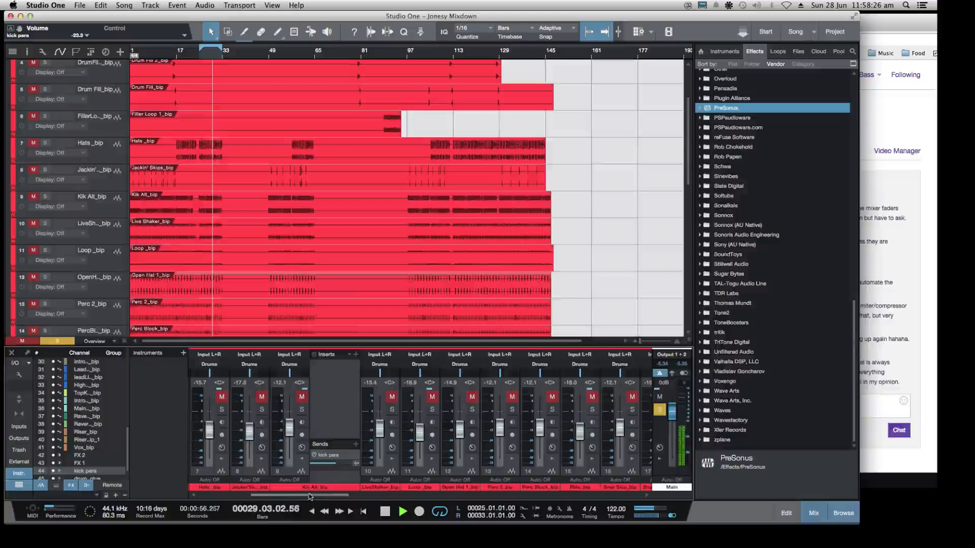
left_click(300, 411)
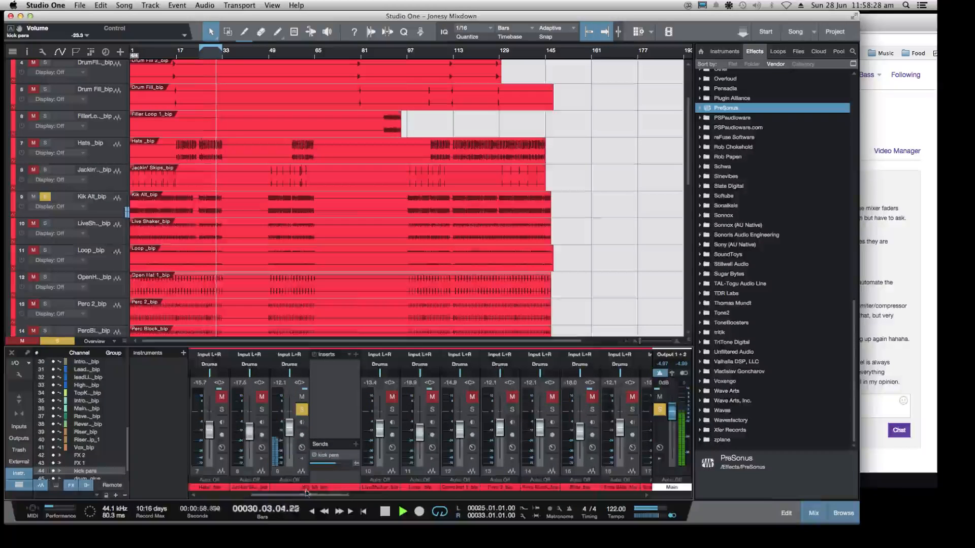
left_click_drag(330, 496, 436, 514)
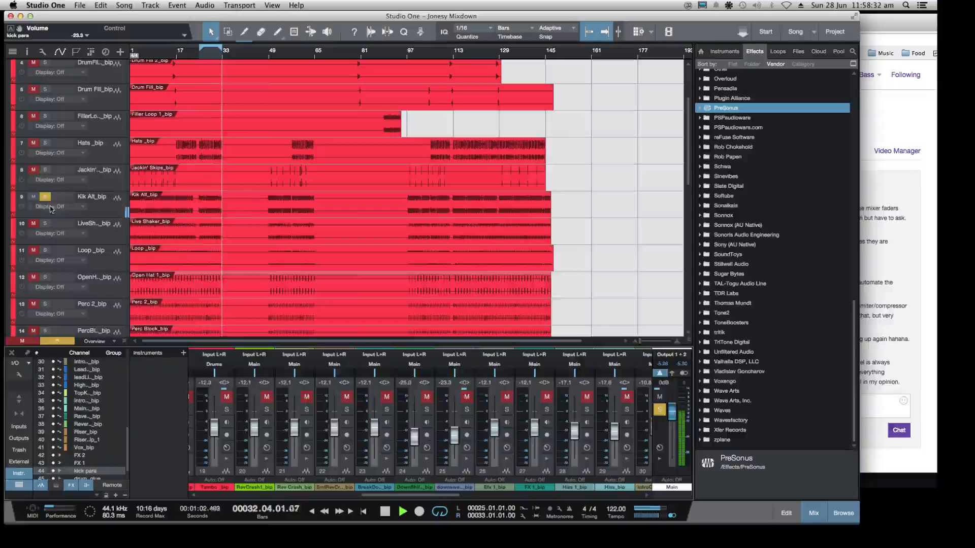
left_click(33, 197)
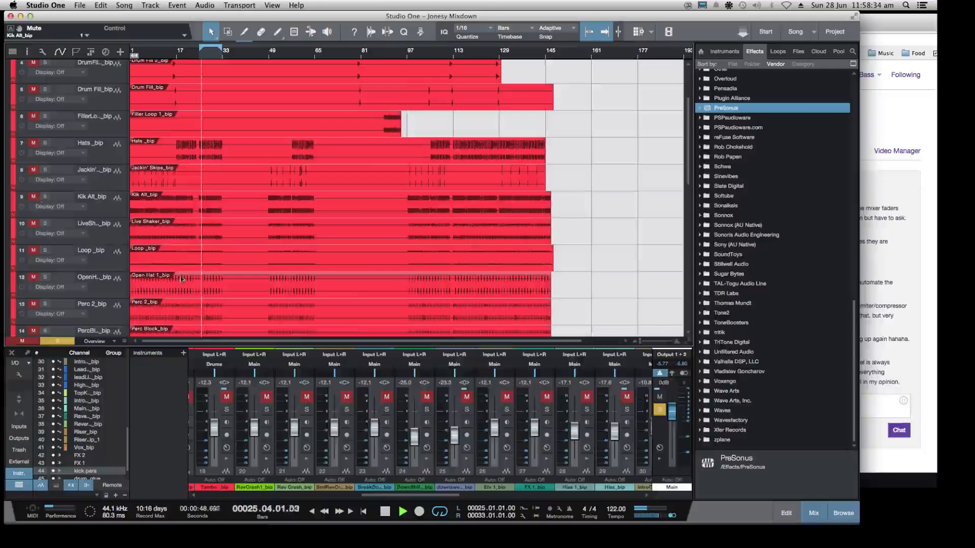
left_click_drag(401, 495, 553, 499)
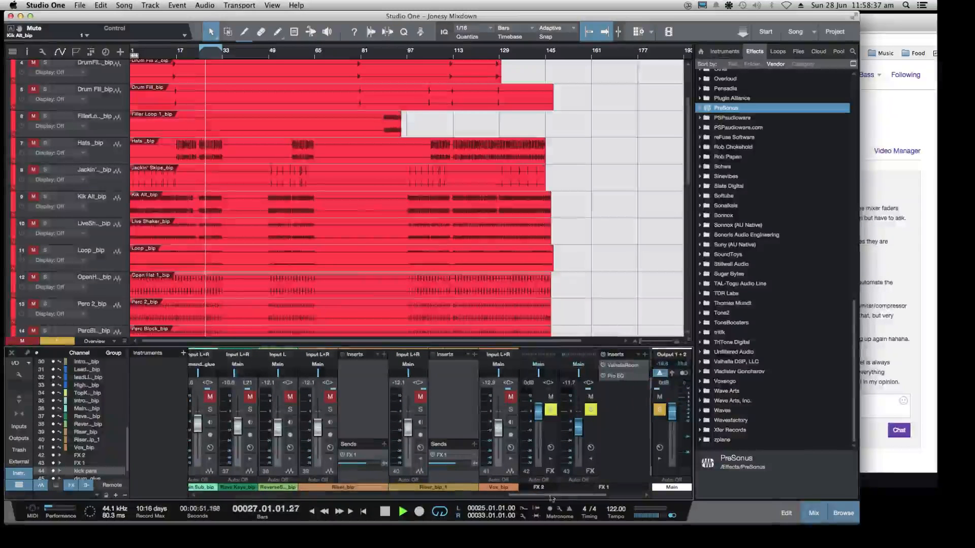
left_click(45, 197)
left_click(107, 206)
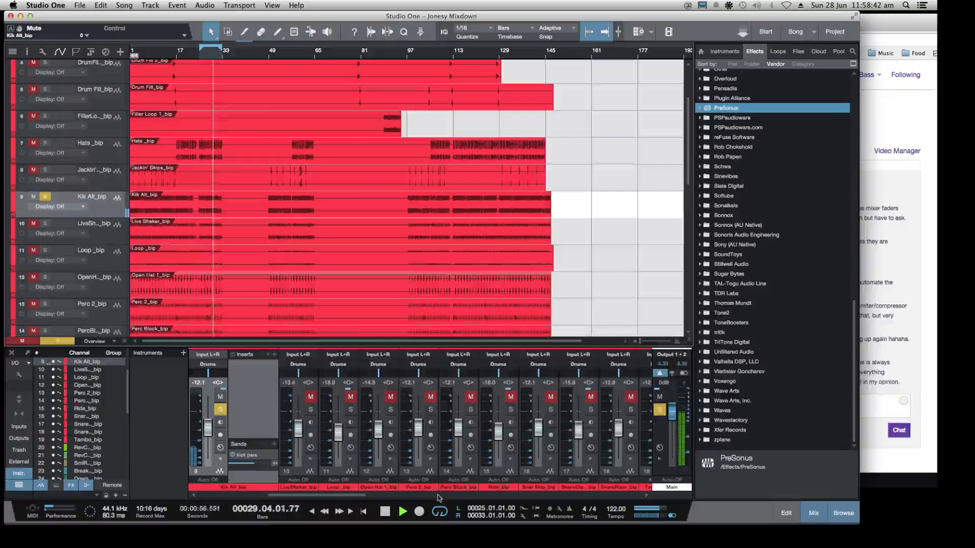
Insert the Native Instruments Supercharger compressor on the kick para bus
left_click_drag(357, 496, 638, 510)
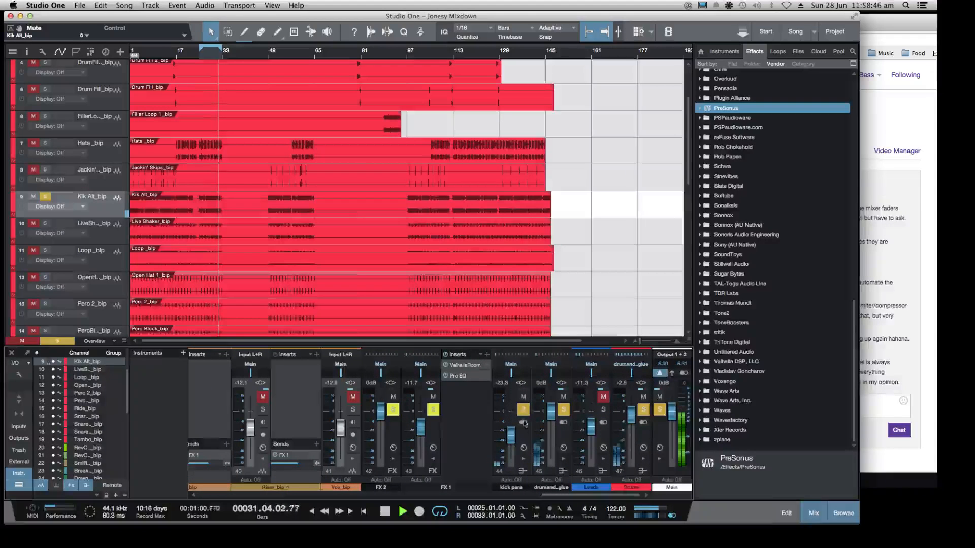
left_click(523, 449)
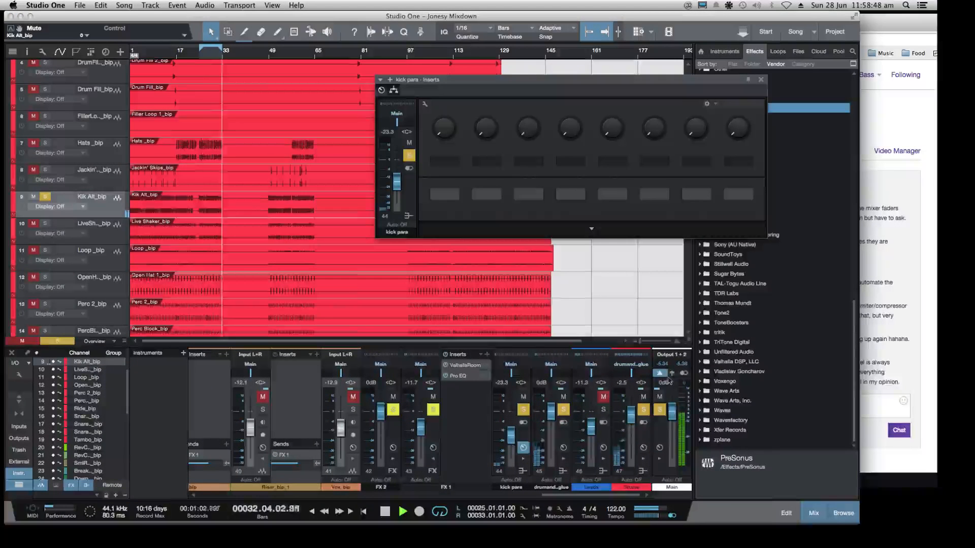
left_click_drag(721, 80, 573, 72)
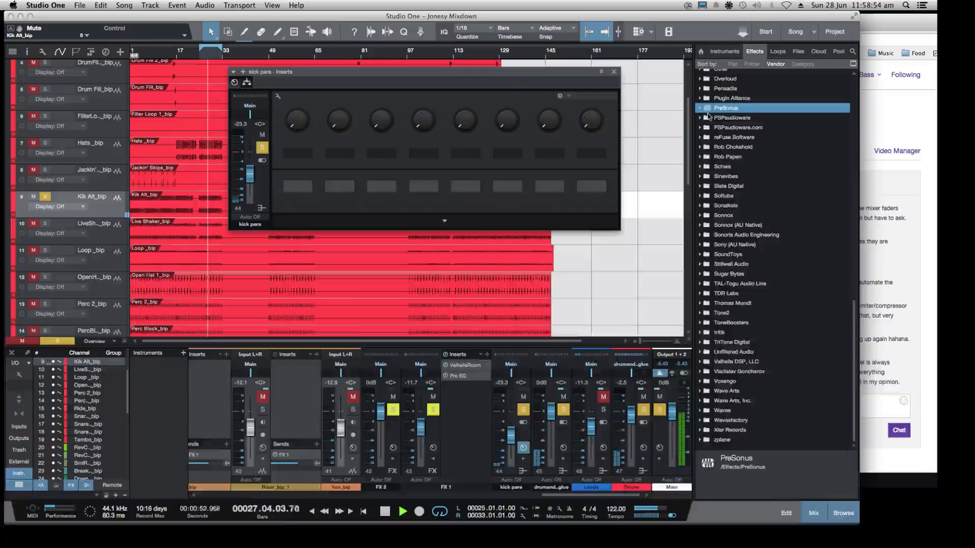
scroll(705, 121, "up", 5)
scroll(715, 123, "down", 5)
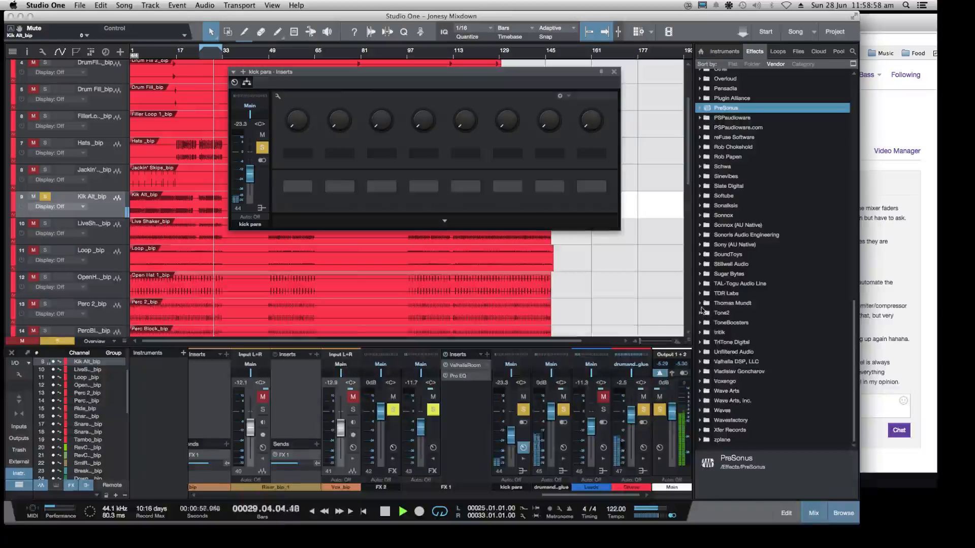
scroll(706, 224, "up", 3)
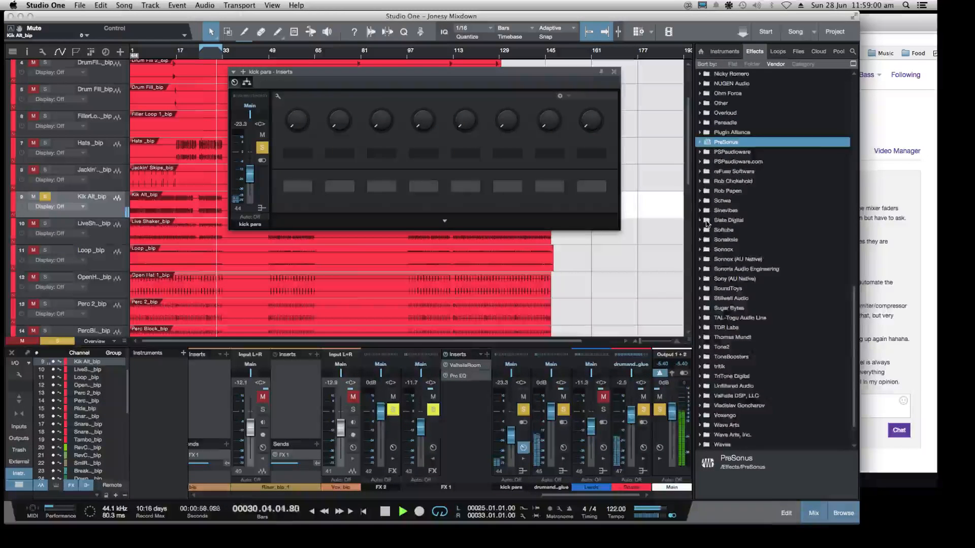
left_click(699, 153)
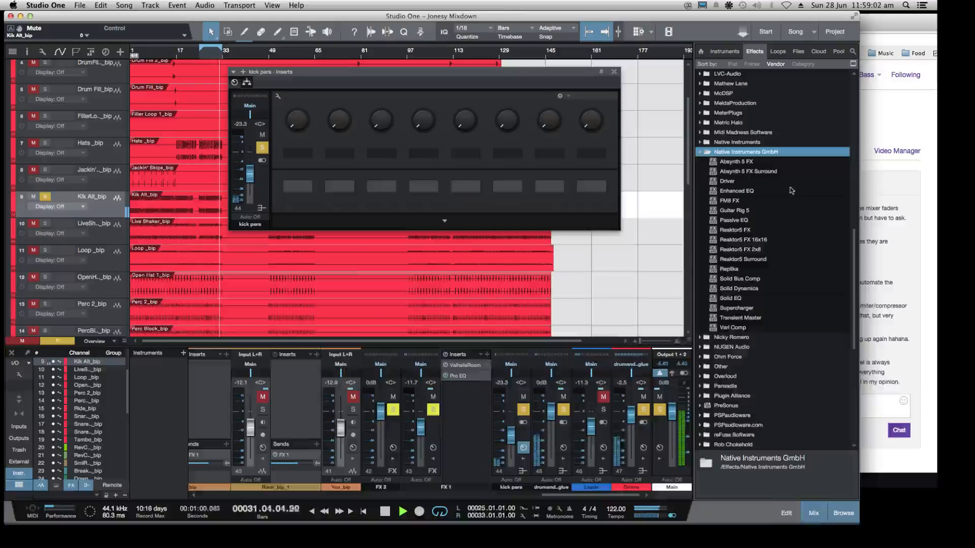
scroll(732, 193, "down", 2)
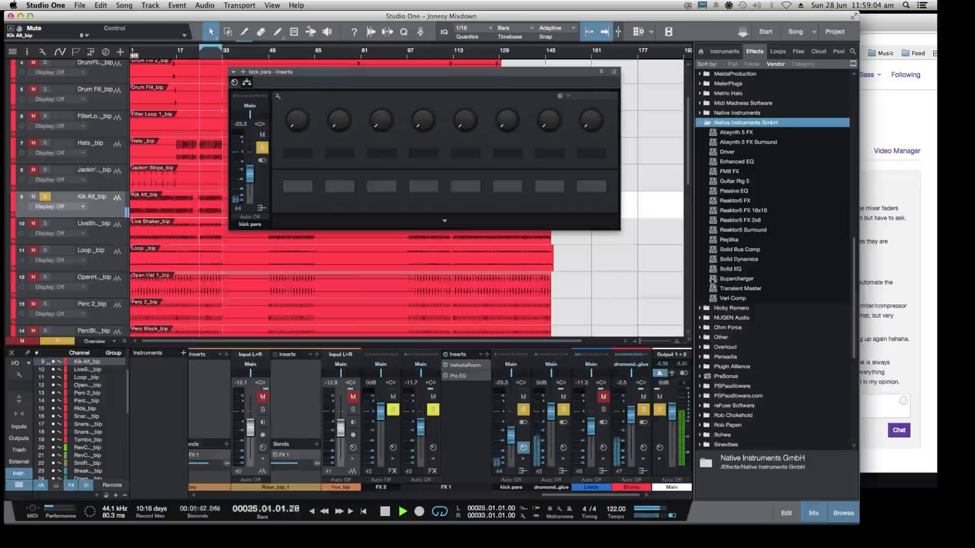
left_click_drag(714, 279, 526, 440)
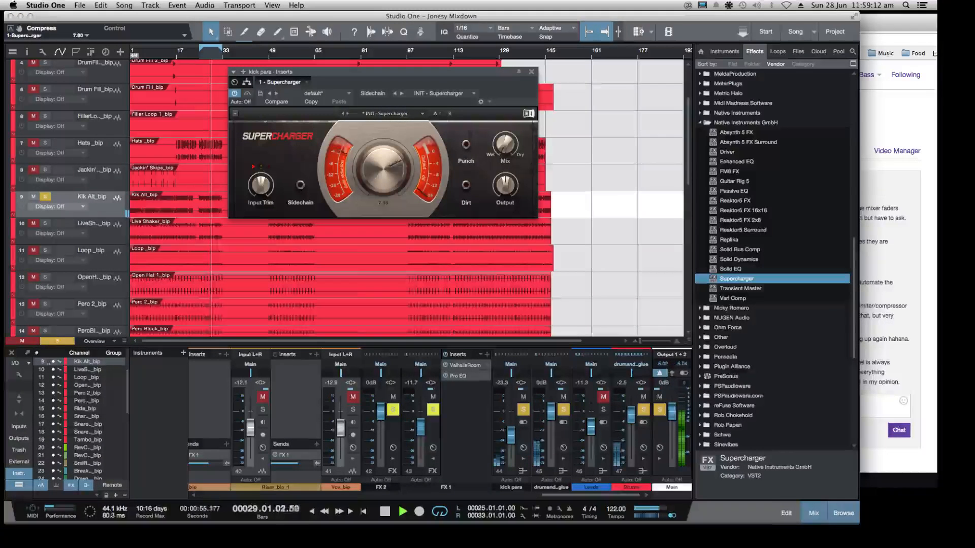
Set Supercharger's Compress amount to 9.35 and the kick para bus fader to -27.4 dB
left_click_drag(383, 169, 383, 170)
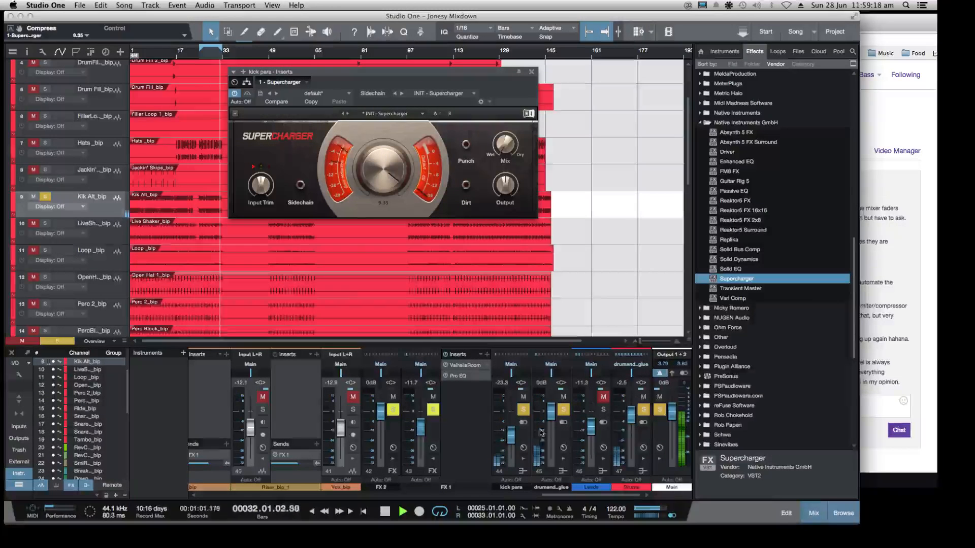
left_click_drag(512, 432, 512, 424)
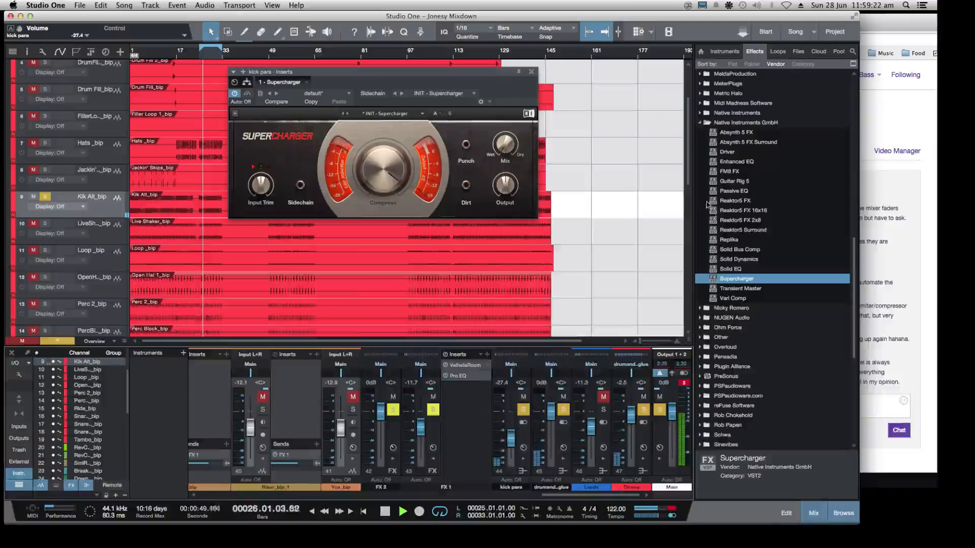
Collapse the Native Instruments GmbH effects folder and expand the PreSonus folder down to its Pro EQ entry
left_click(702, 122)
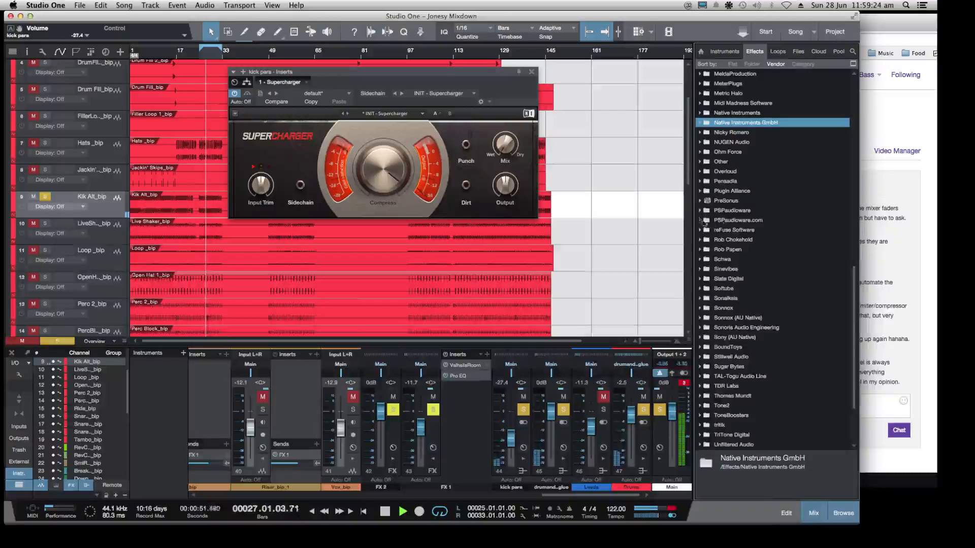
left_click(701, 200)
scroll(772, 216, "down", 5)
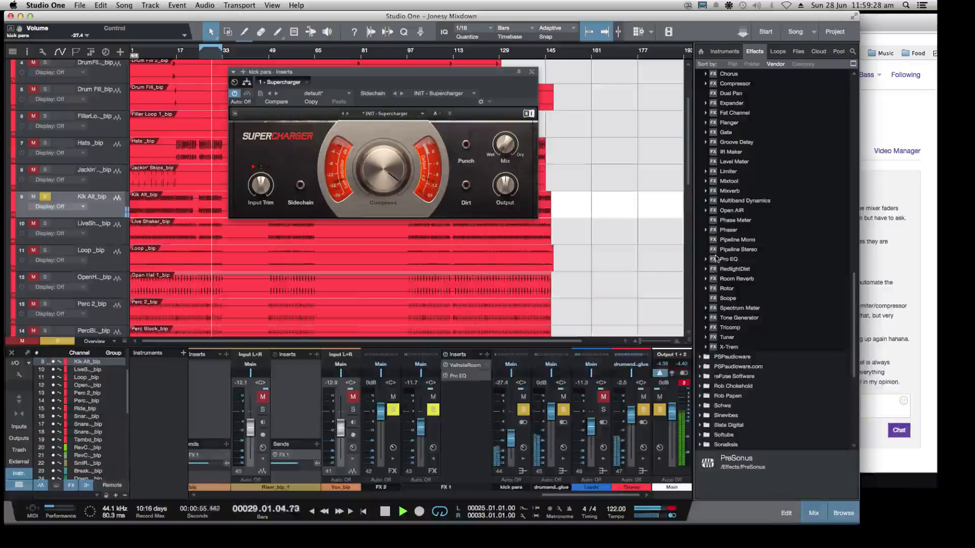
Enable Punch and Dirt in Supercharger and set its wet/dry Mix to 62% / 38%
left_click(463, 152)
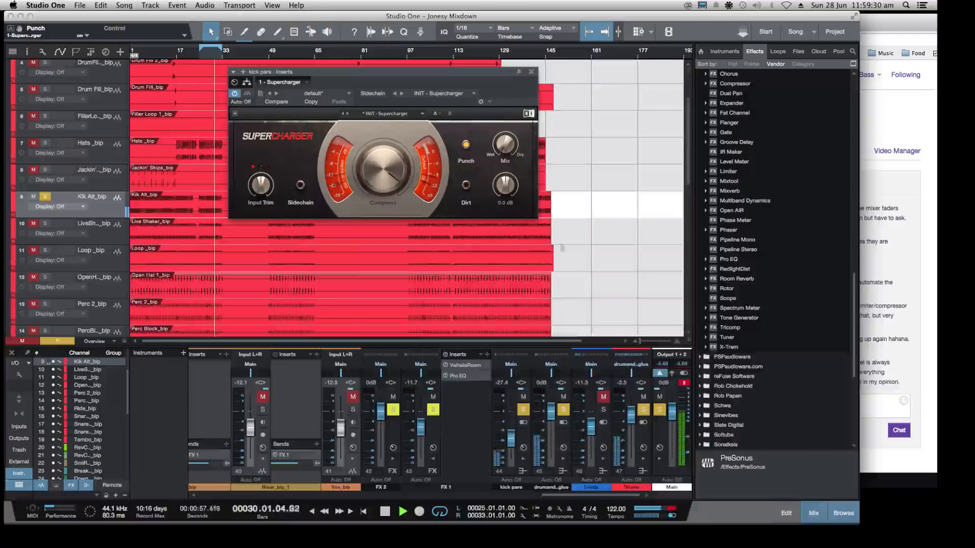
left_click(465, 185)
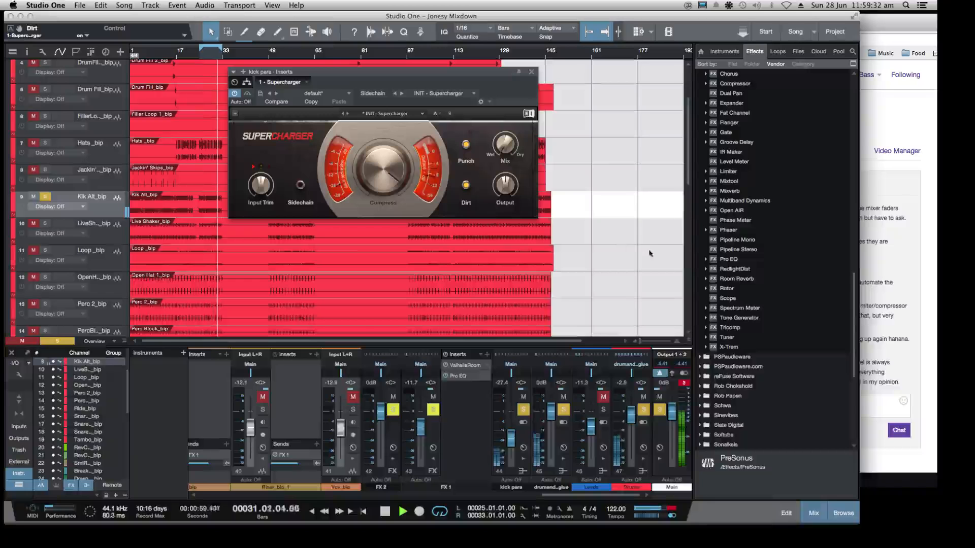
left_click_drag(502, 151, 501, 171)
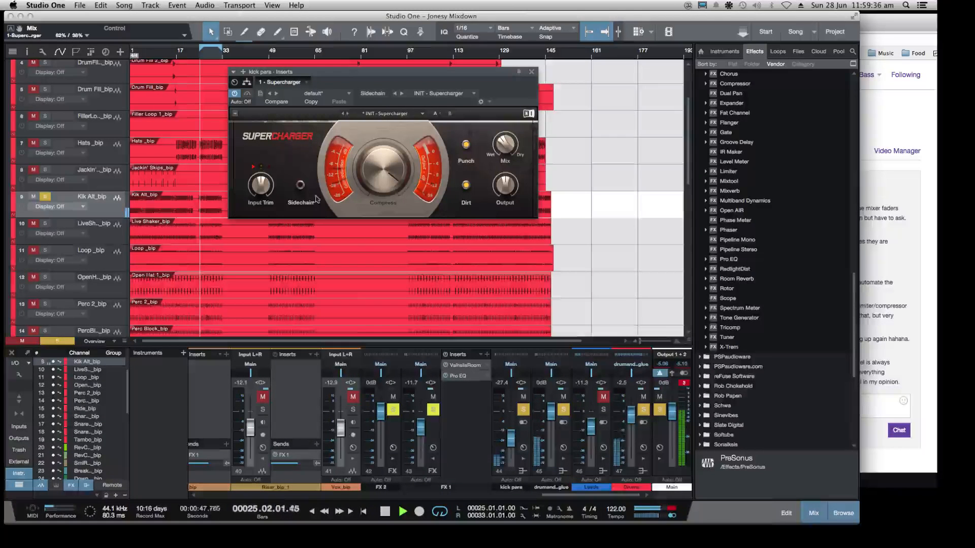
Insert Pro EQ on the kick para bus, with a low cut at about 676 Hz and an HMF boost of 12.71 dB
left_click_drag(714, 263, 526, 436)
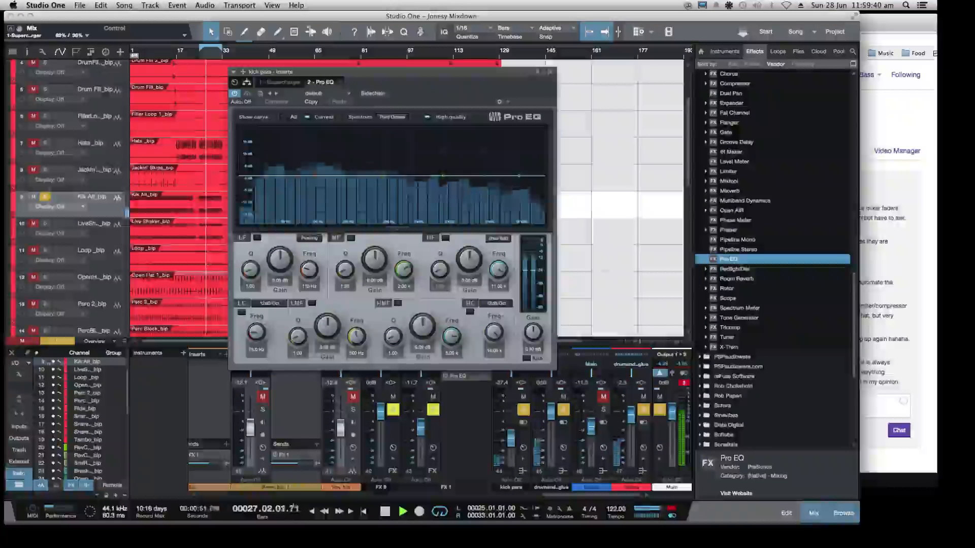
left_click_drag(366, 202, 394, 205)
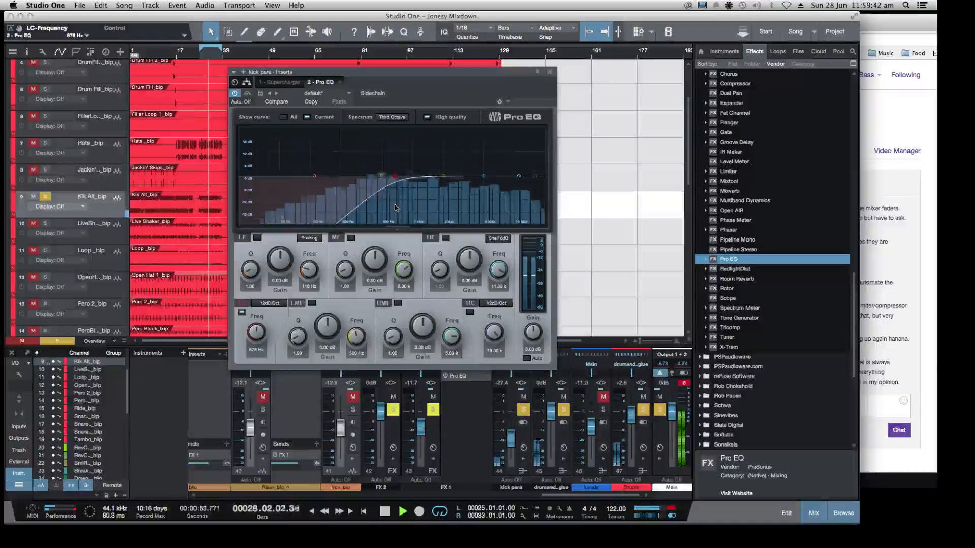
left_click_drag(483, 176, 481, 150)
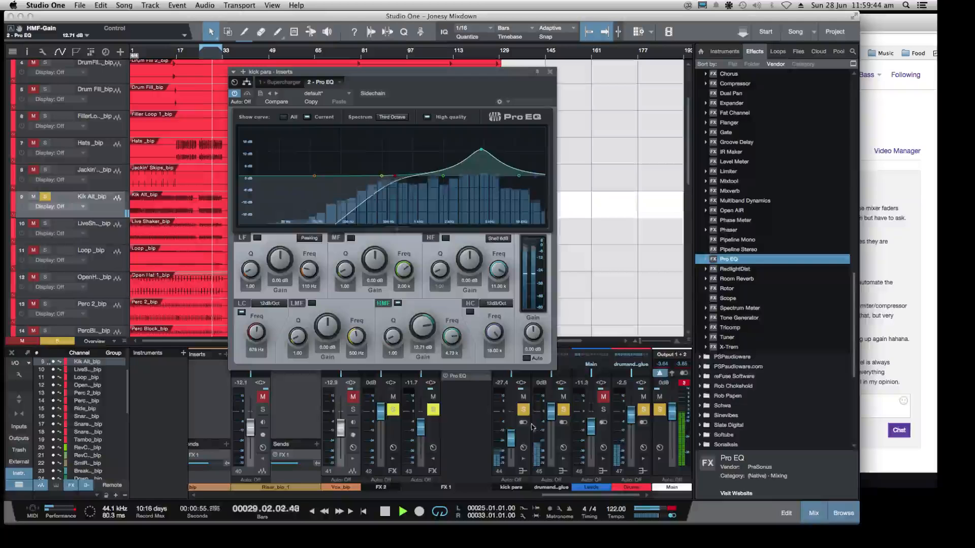
Reduce Pro EQ's HMF boost to about 3.06 dB and set the kick para bus fader to -18.5 dB
left_click_drag(511, 437, 513, 418)
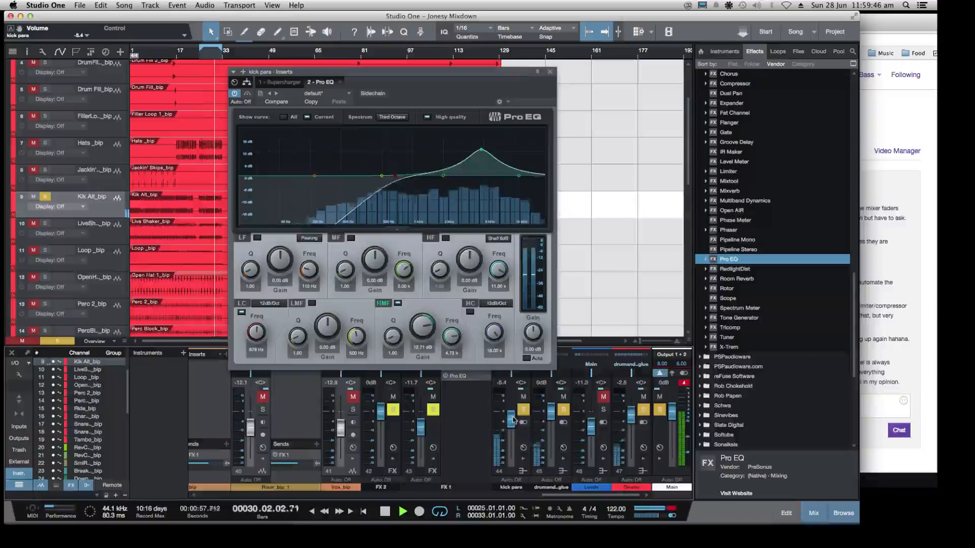
left_click_drag(483, 154, 480, 172)
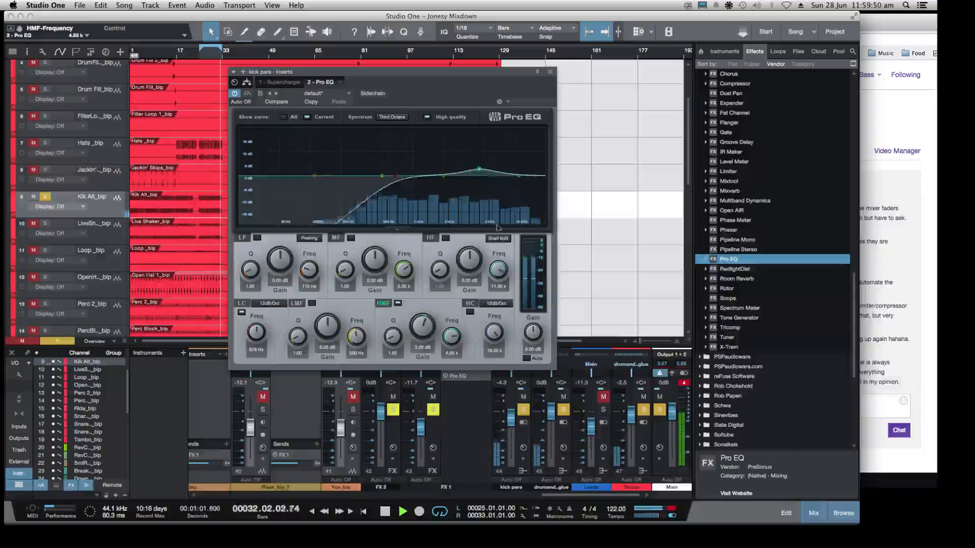
mouse_move(512, 418)
left_mouse_down()
mouse_move(510, 439)
mouse_move(511, 431)
left_mouse_up()
Unsolo the kick para bus, compare the kick with and without it using mute, and set its fader to -19.2 dB
left_click(519, 409)
left_click(523, 397)
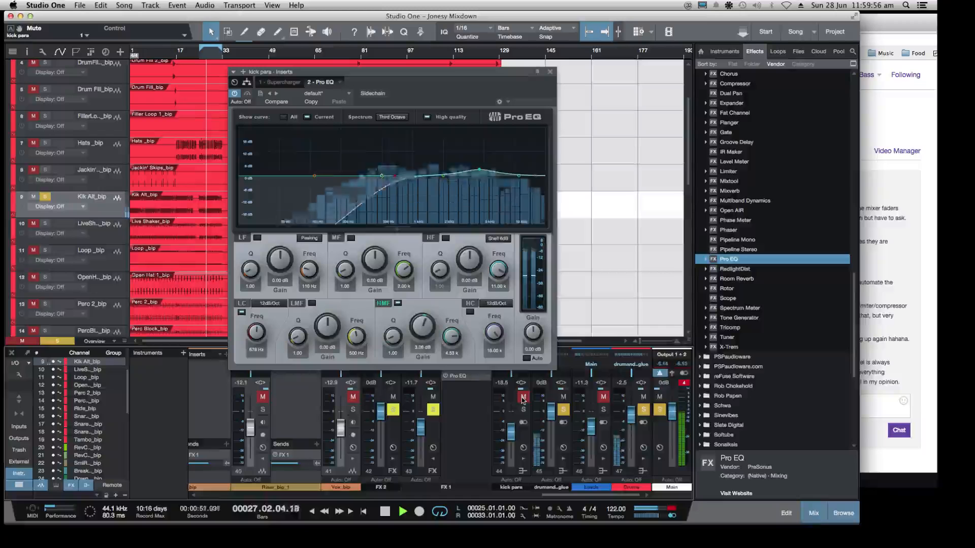
left_click(523, 399)
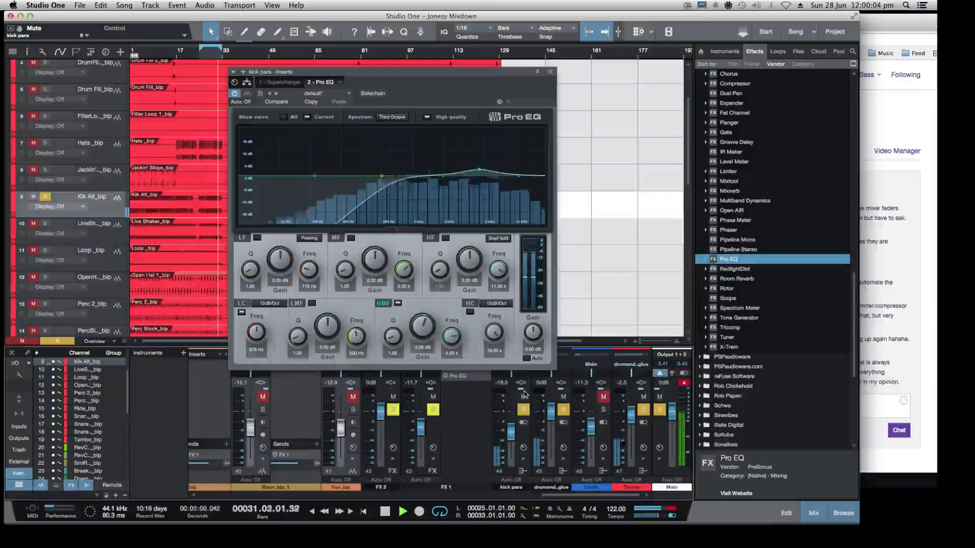
left_click(524, 396)
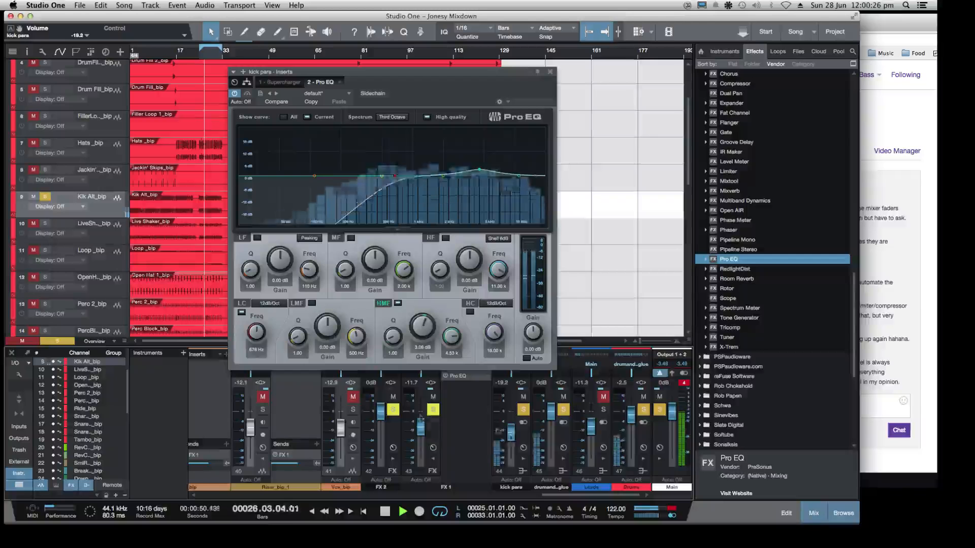
left_click(523, 396)
Unsolo the Kik Alt_bip channel and solo the kick para bus on its own
left_click_drag(560, 496, 245, 496)
left_click(415, 410)
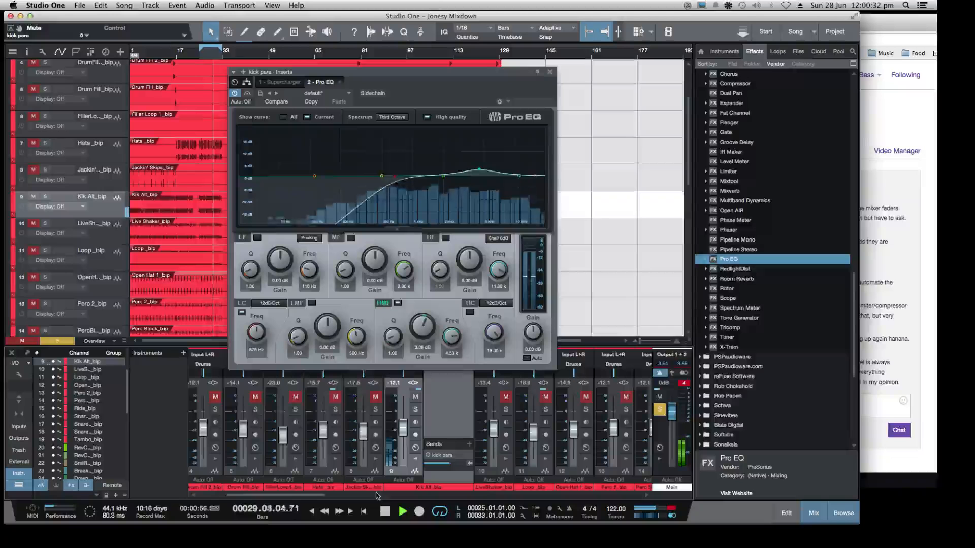
left_click_drag(320, 498, 618, 523)
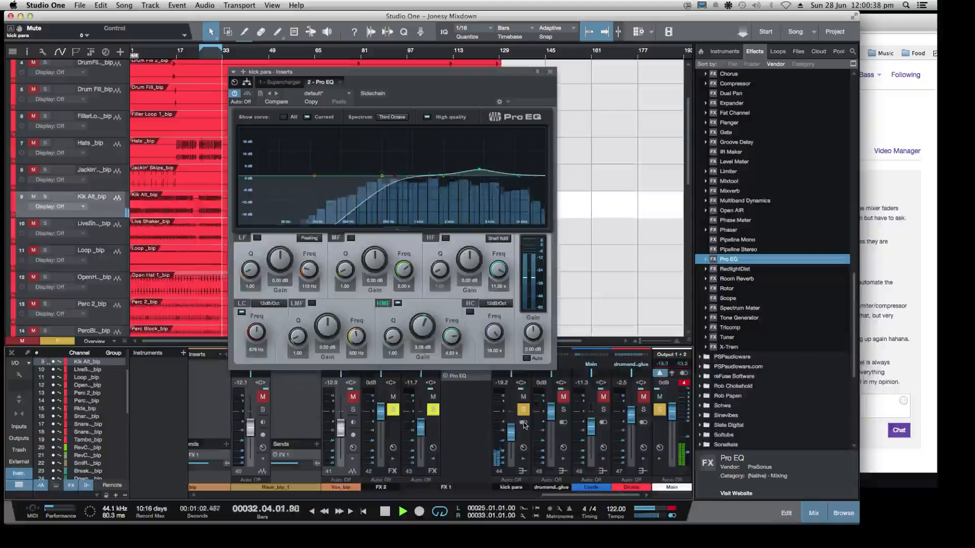
Bypass and re-enable Pro EQ and Supercharger on the kick para bus to compare the processing
left_click(235, 94)
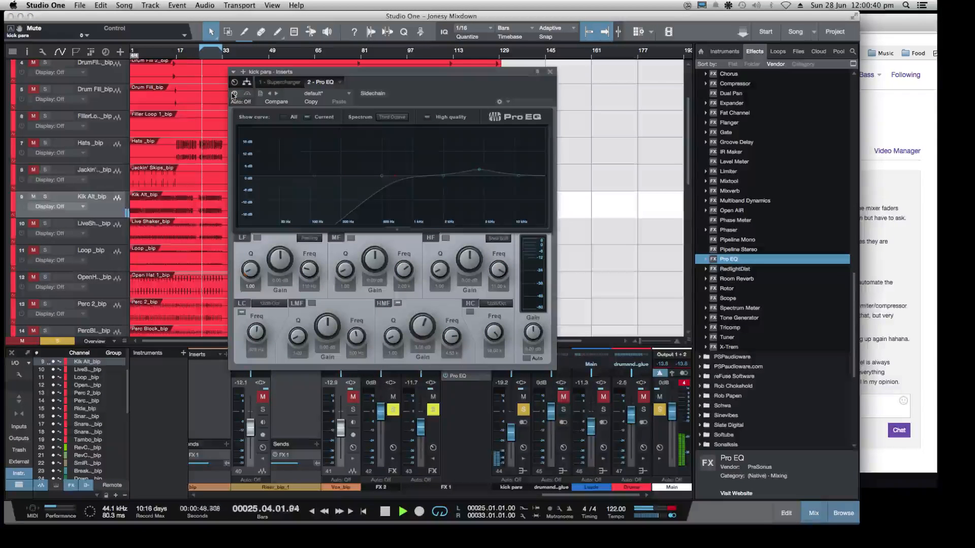
left_click(277, 83)
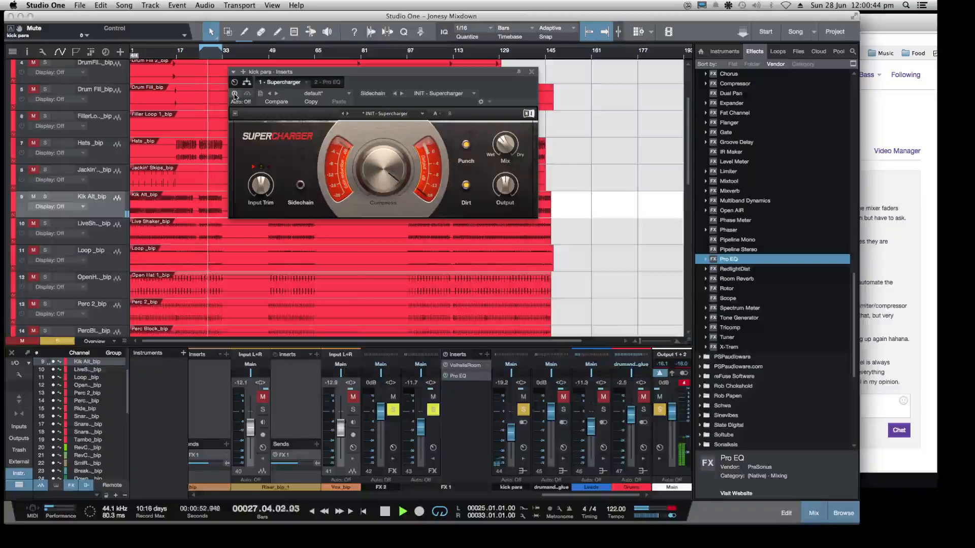
left_click(234, 93)
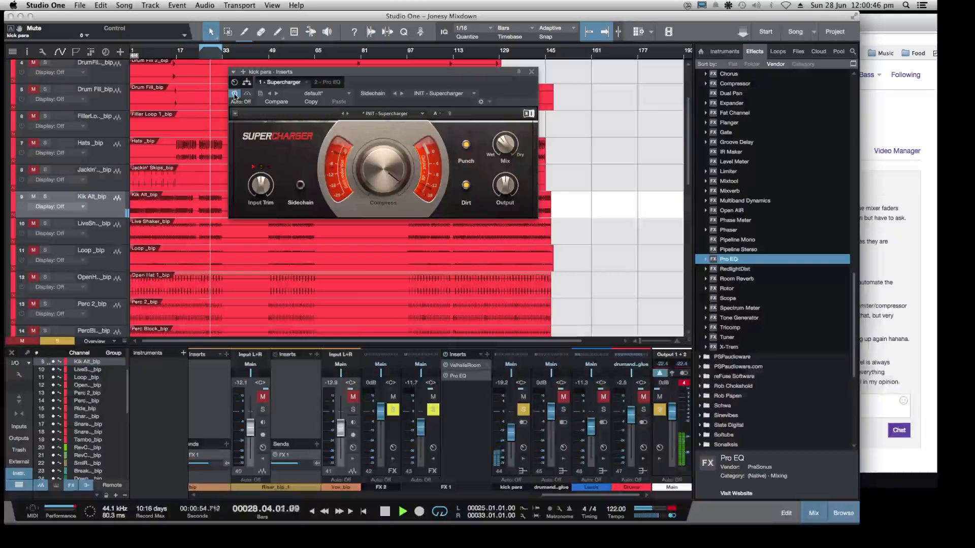
left_click(327, 82)
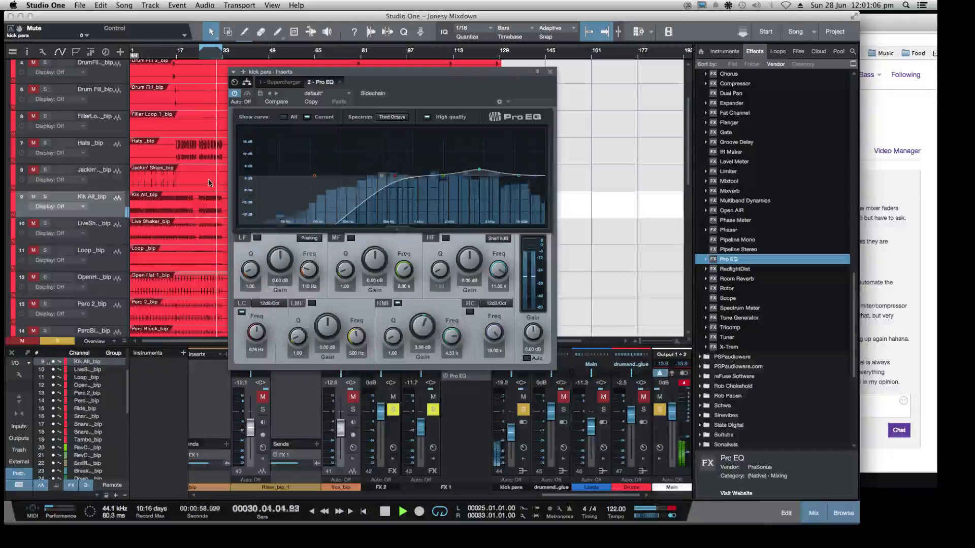
Sweep Pro EQ's low-cut frequency down to 40 Hz, and bring it back up to 722 Hz
left_click_drag(389, 179, 269, 176)
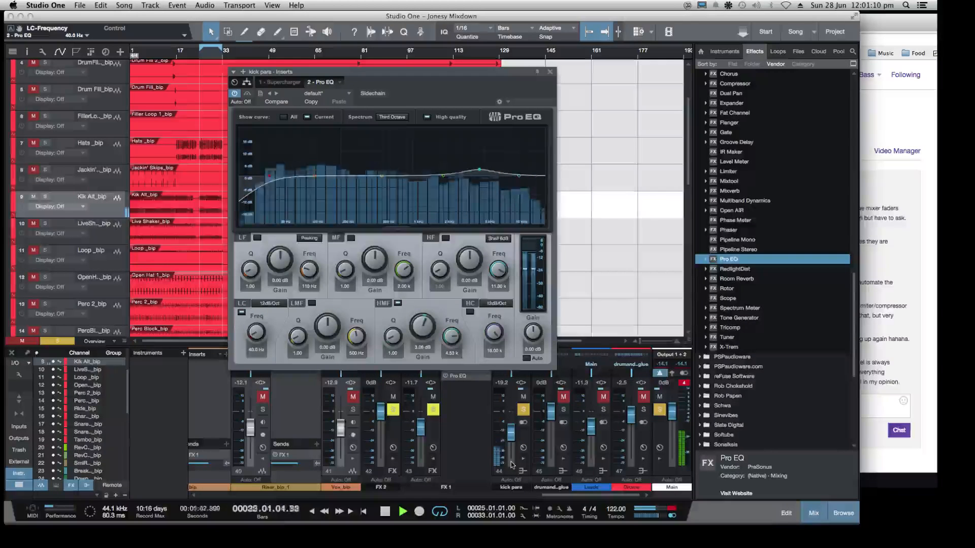
left_click_drag(270, 176, 399, 187)
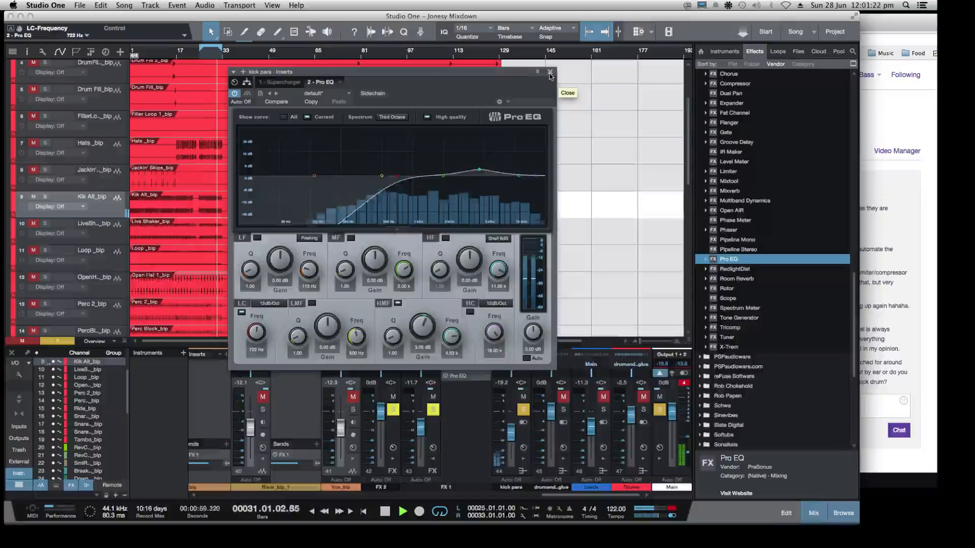
Collapse the PreSonus effects folder and set the kick para bus fader to -22.6 dB
scroll(768, 190, "up", 5)
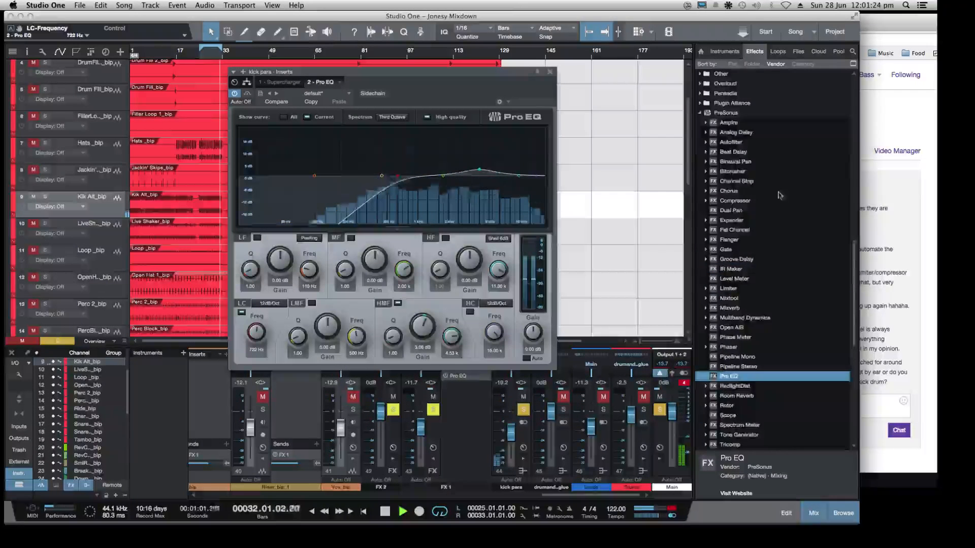
left_click(700, 152)
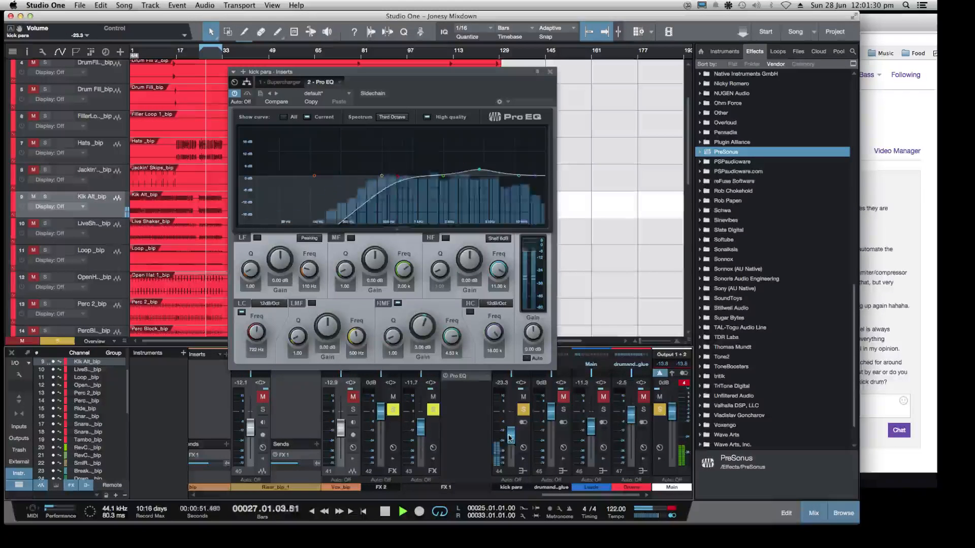
left_click_drag(510, 435, 509, 438)
Switch to the Twitch dashboard in Chrome and send the chat message "by ear"
left_click(881, 403)
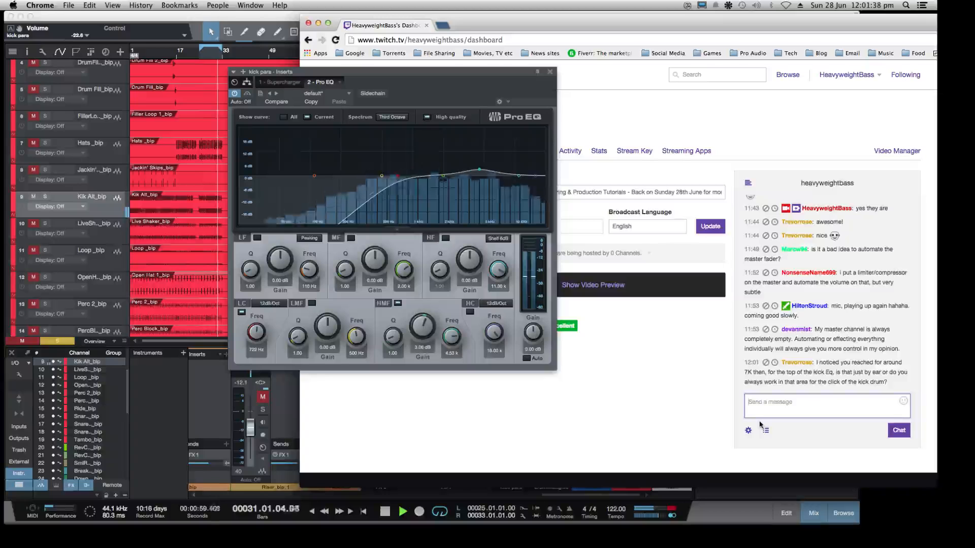
type("by ea")
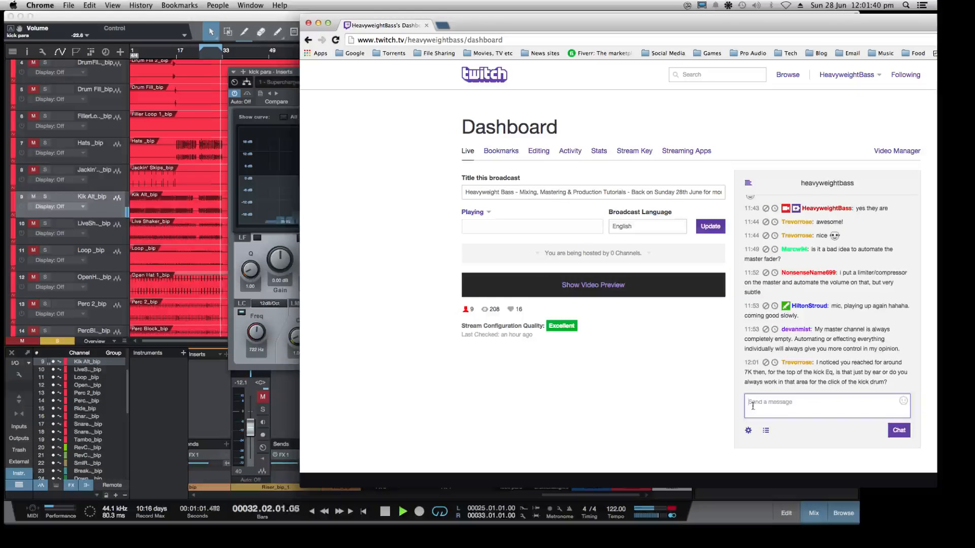
type("r")
key("Return")
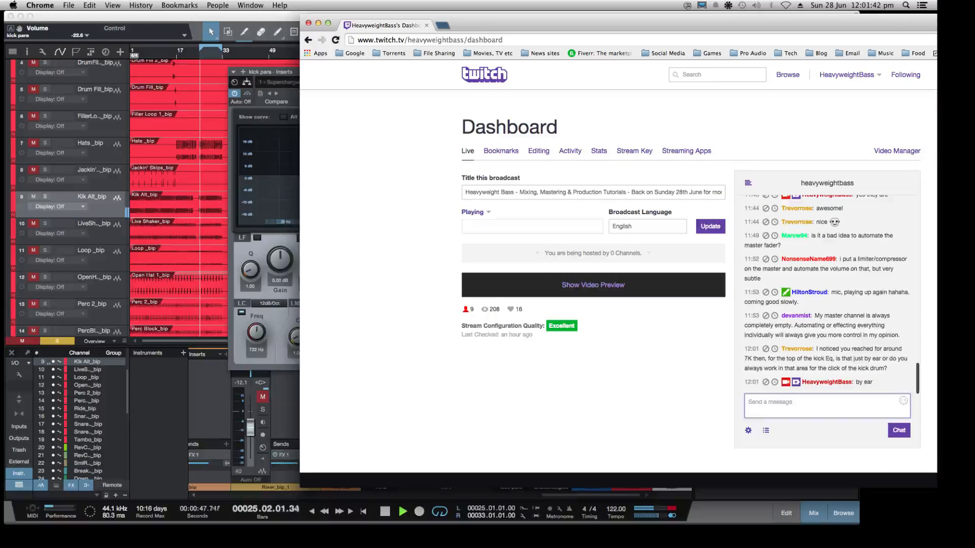
Return to Studio One, unsolo the kick para bus and set its fader to -23.3 dB
left_click(217, 394)
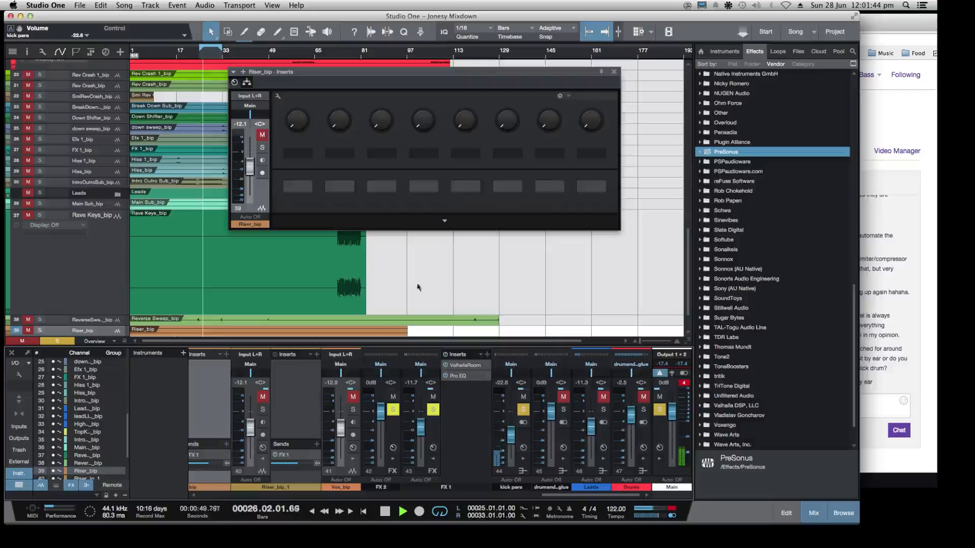
left_click(523, 410)
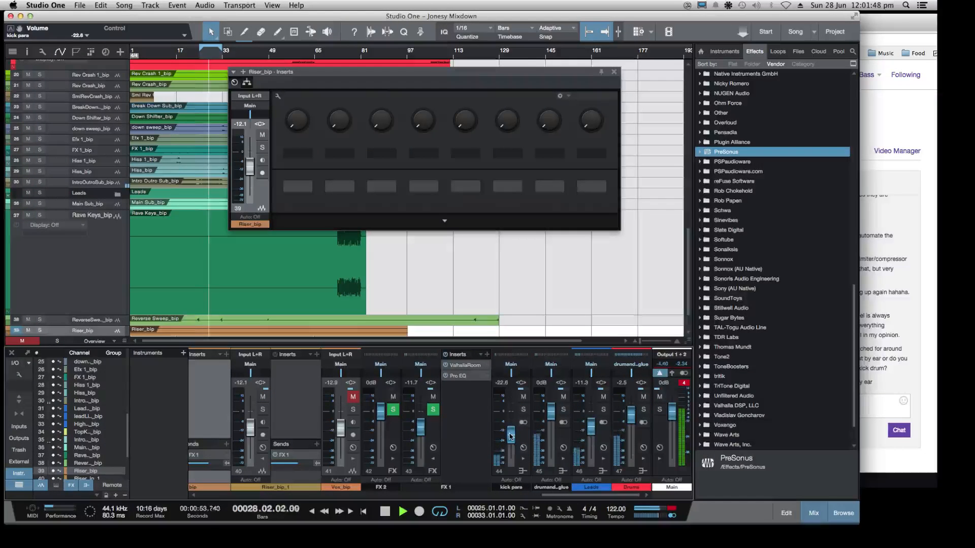
left_click_drag(506, 435, 507, 438)
Switch back to the Twitch dashboard in Chrome and send the chat message "5k to 7k is the attack"
left_click(866, 403)
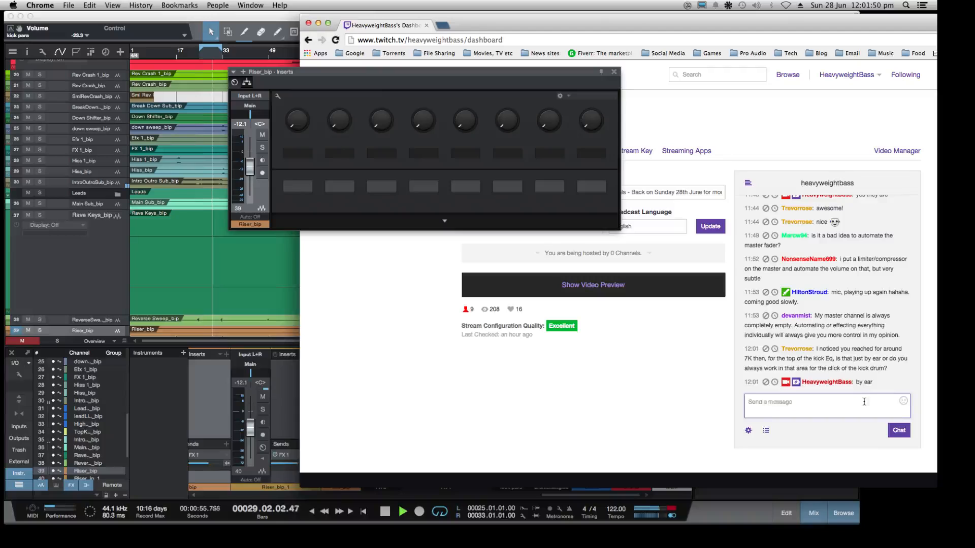
type("5k to 7k is thi")
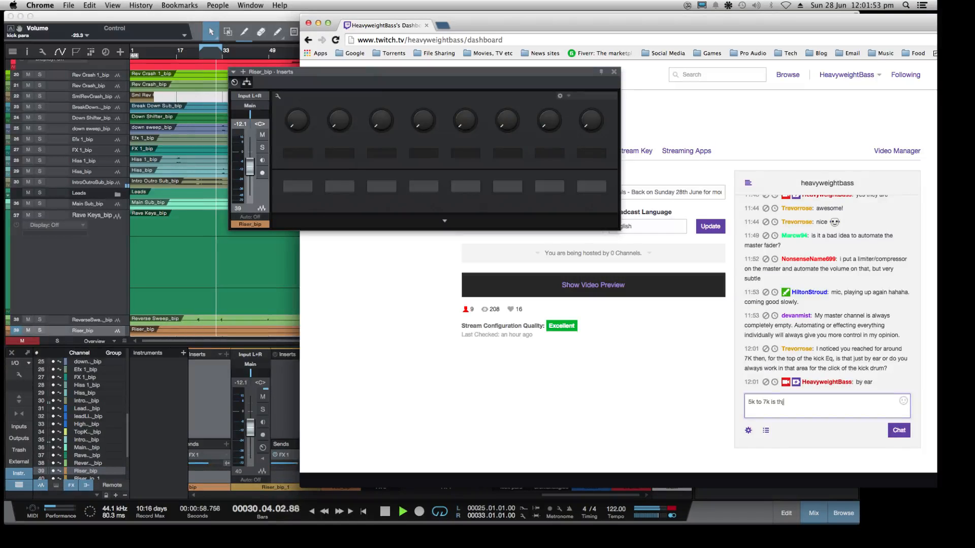
key("BackSpace")
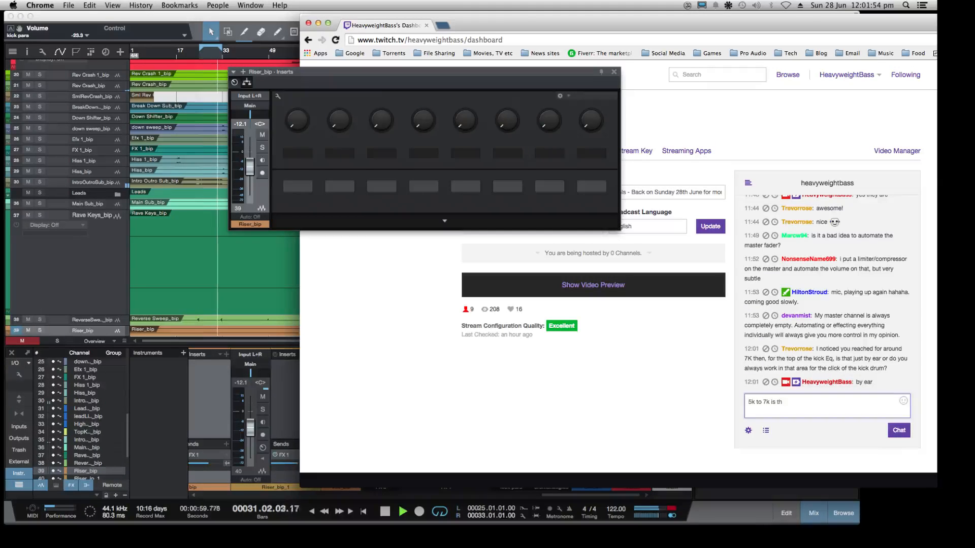
type("e attack")
key("Return")
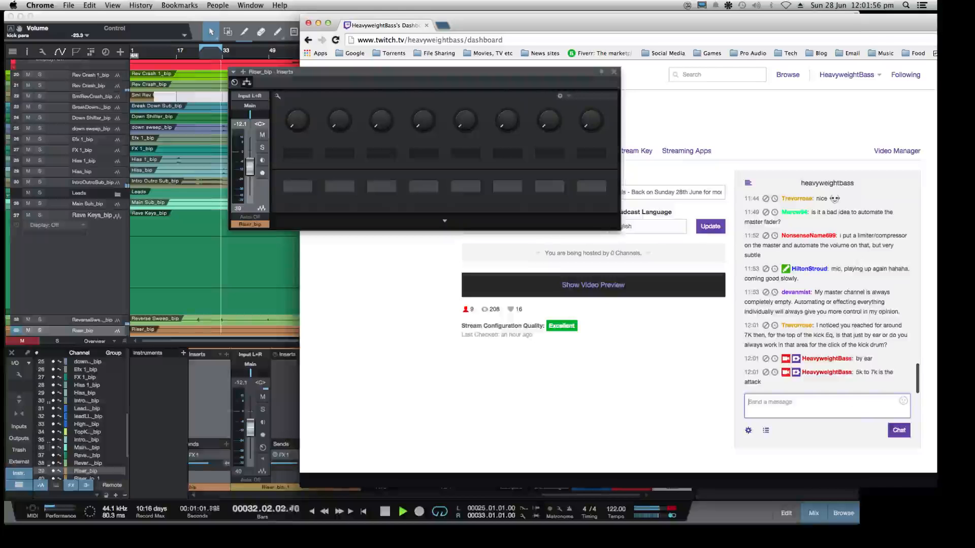
Return to Studio One and close the channel inserts window covering the arrangement
left_click(103, 276)
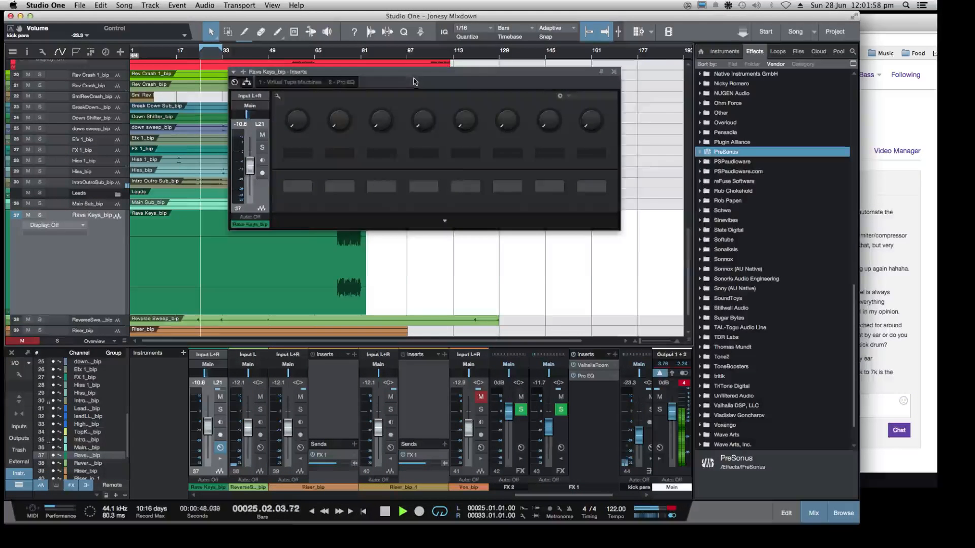
left_click_drag(412, 73, 502, 116)
left_click(705, 114)
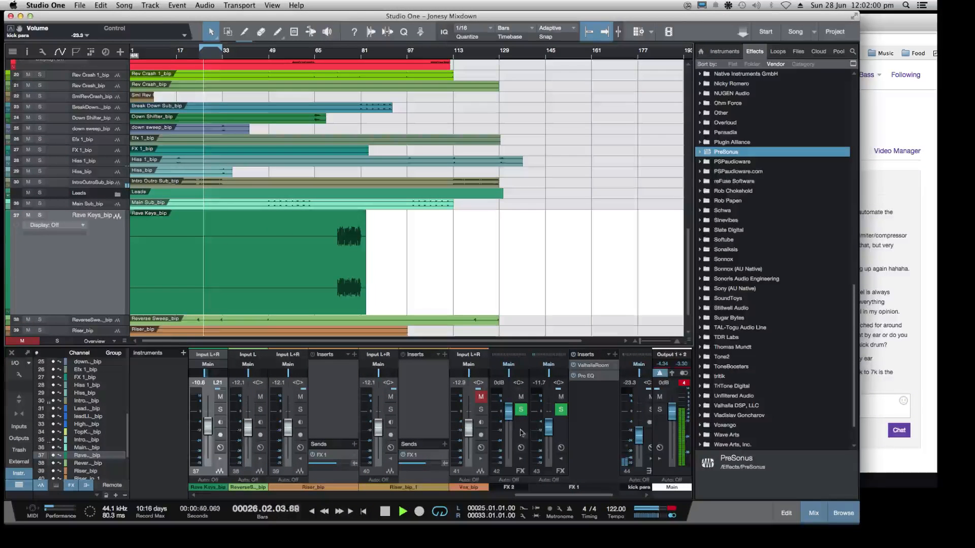
Solo the Kik Alt_bip track and bring the bus channels back into view in the mixer
left_click_drag(545, 495, 229, 495)
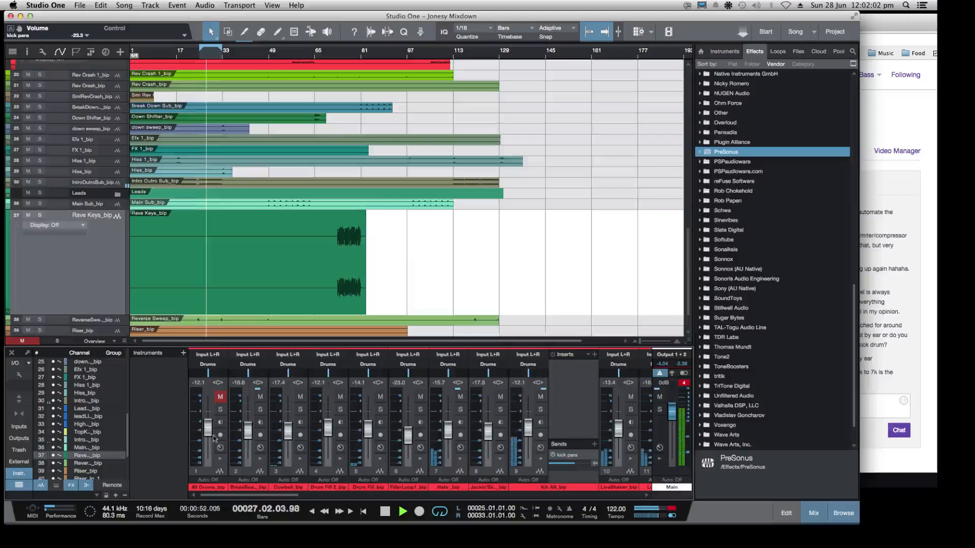
scroll(73, 168, "up", 8)
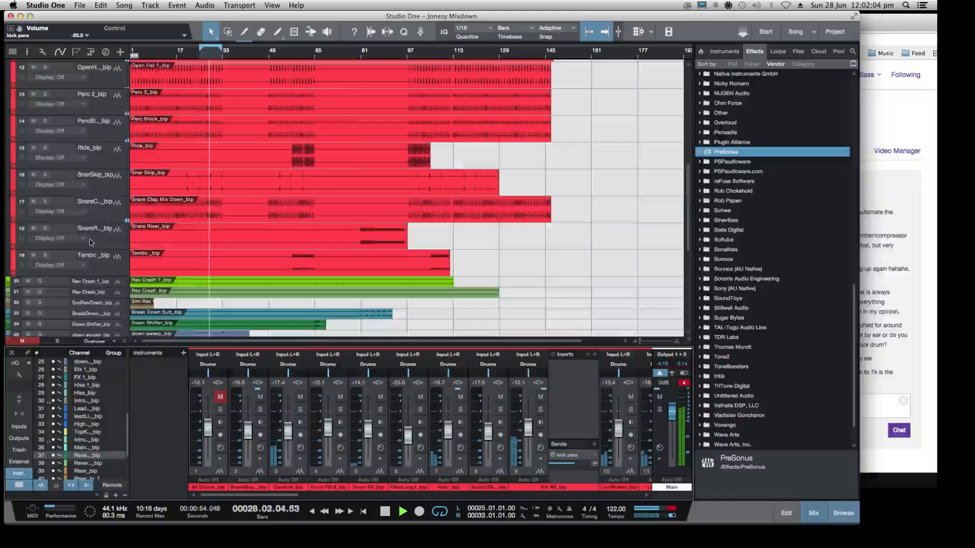
scroll(59, 161, "up", 3)
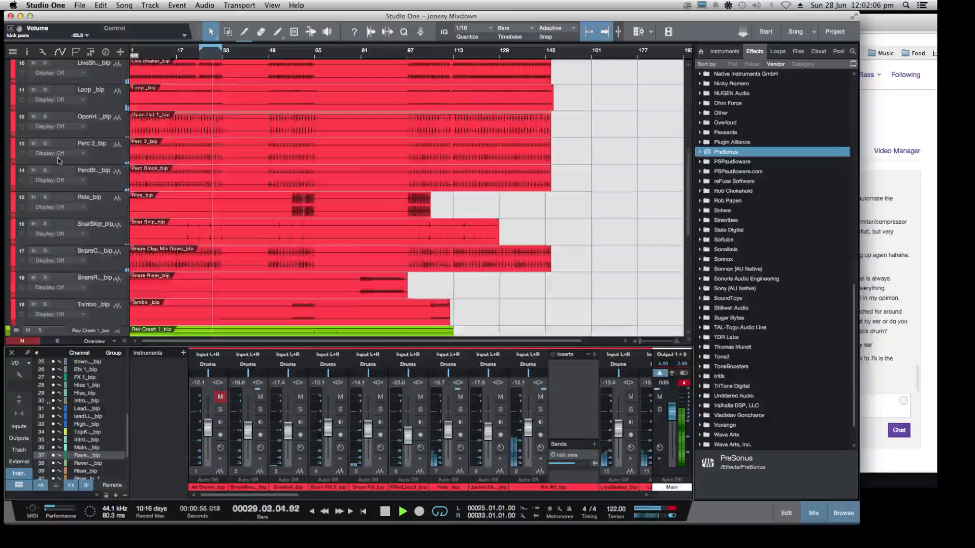
scroll(59, 162, "up", 2)
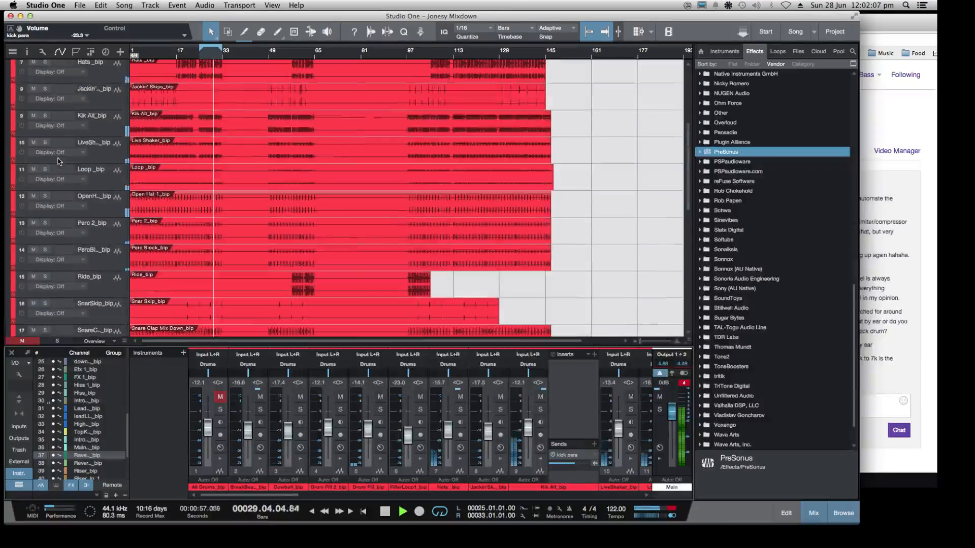
left_click(45, 116)
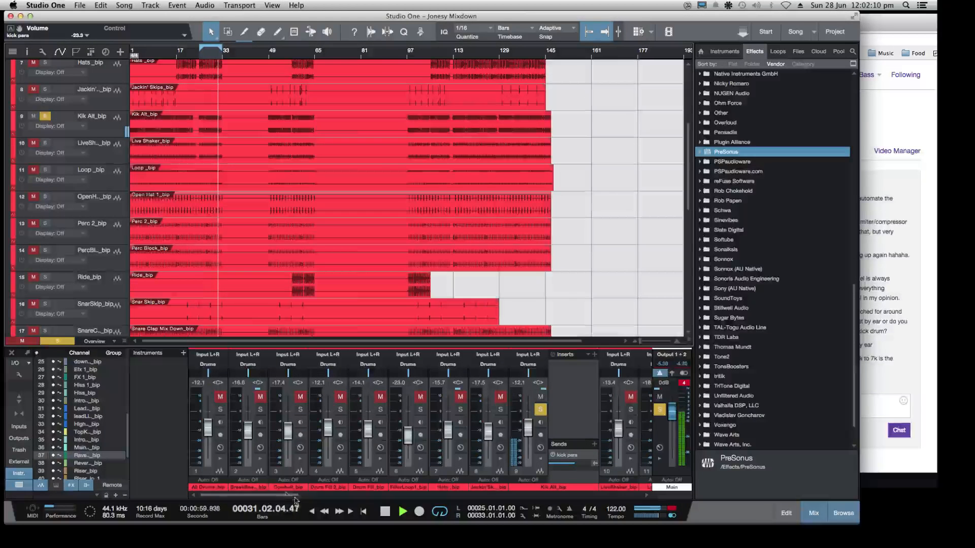
left_click_drag(287, 496, 618, 520)
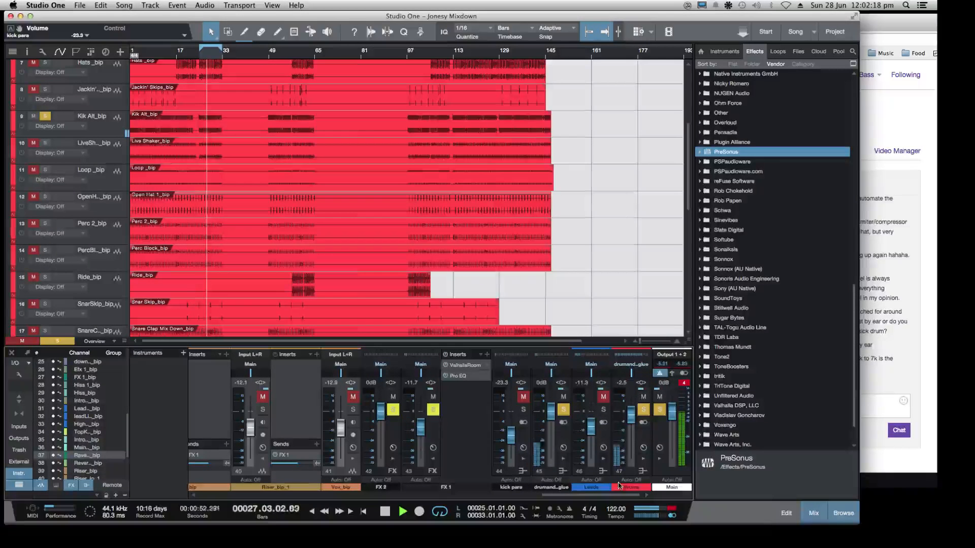
Toggle the kick para bus solo to compare the kick with and without it, and unsolo both the bus and Kik Alt_bip
left_click(523, 411)
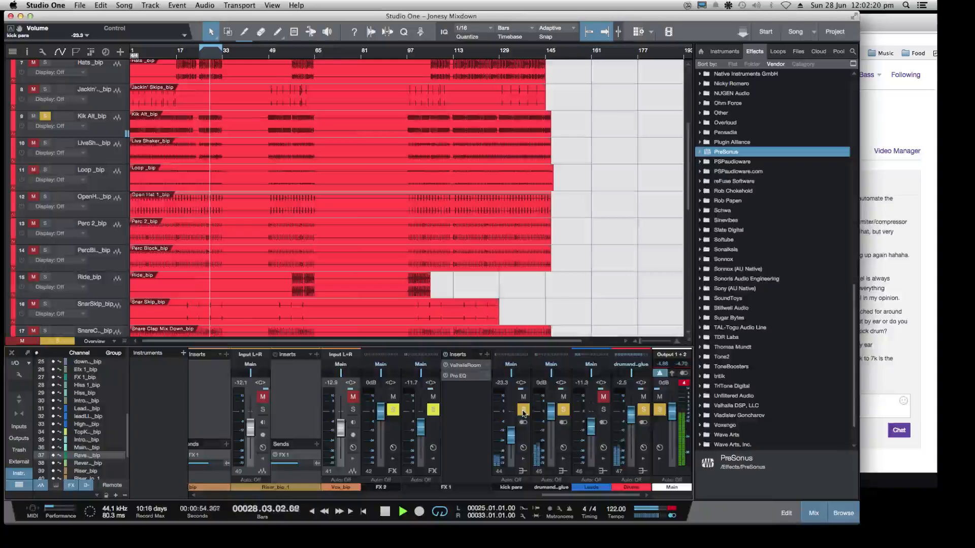
left_click(523, 411)
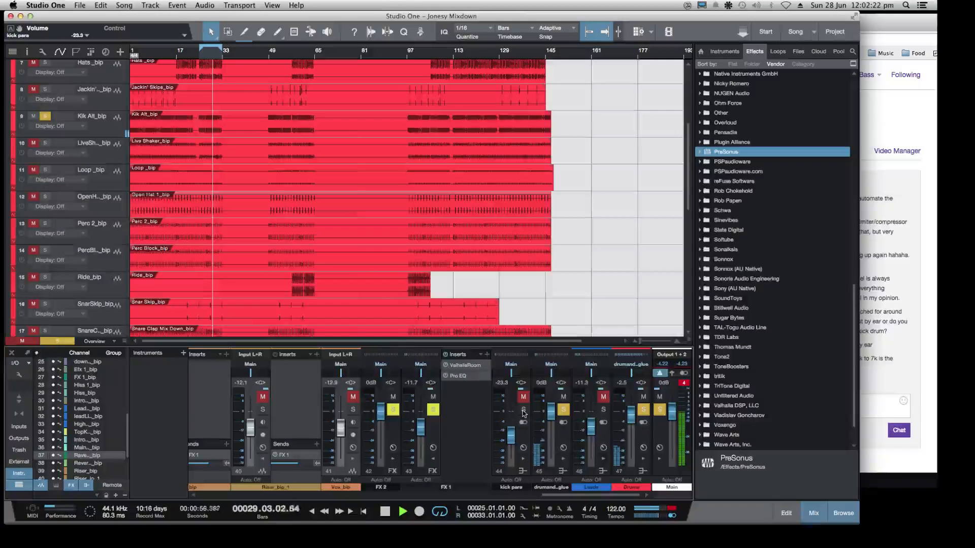
left_click(524, 410)
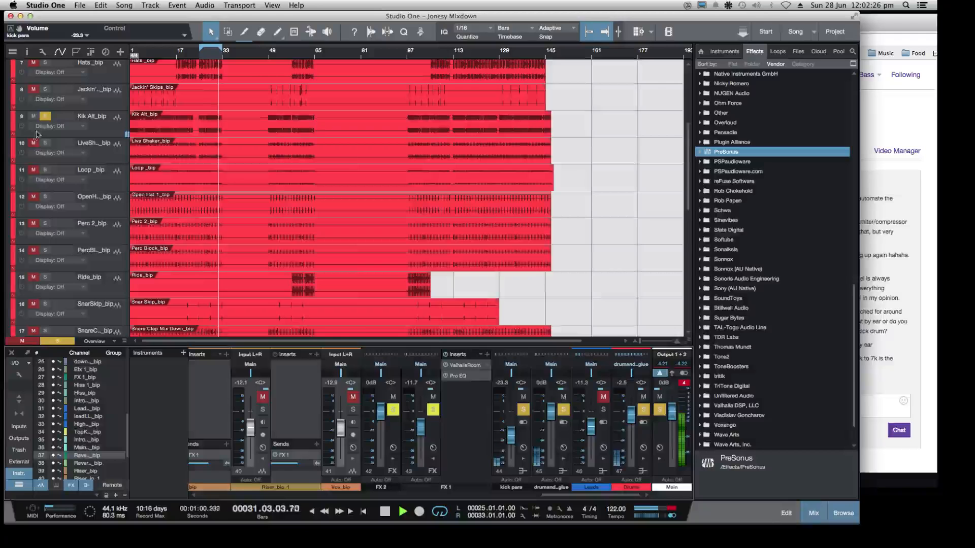
left_click(45, 117)
left_click(524, 410)
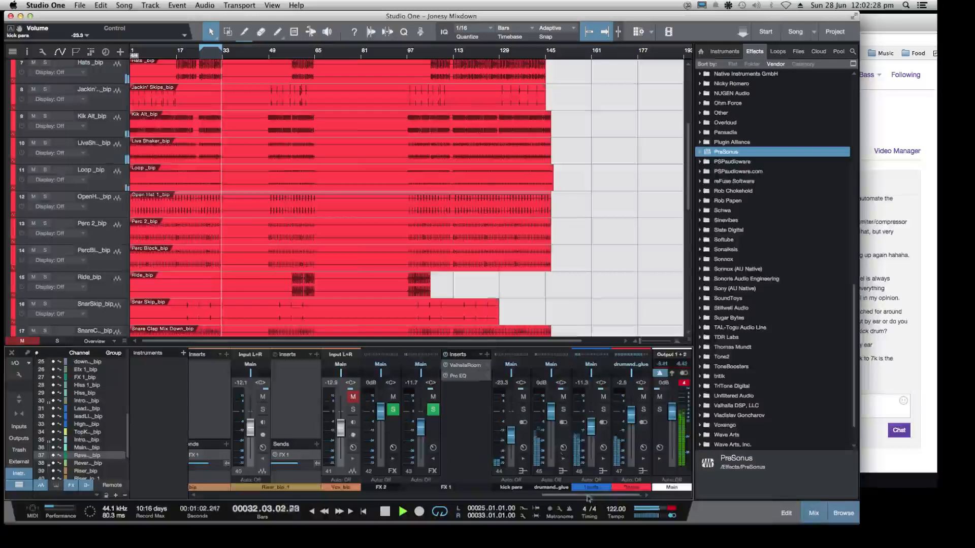
Set the kick para fader to -21.2 dB, and stop playback to reset the main output's clip indicator
left_click_drag(509, 441, 510, 441)
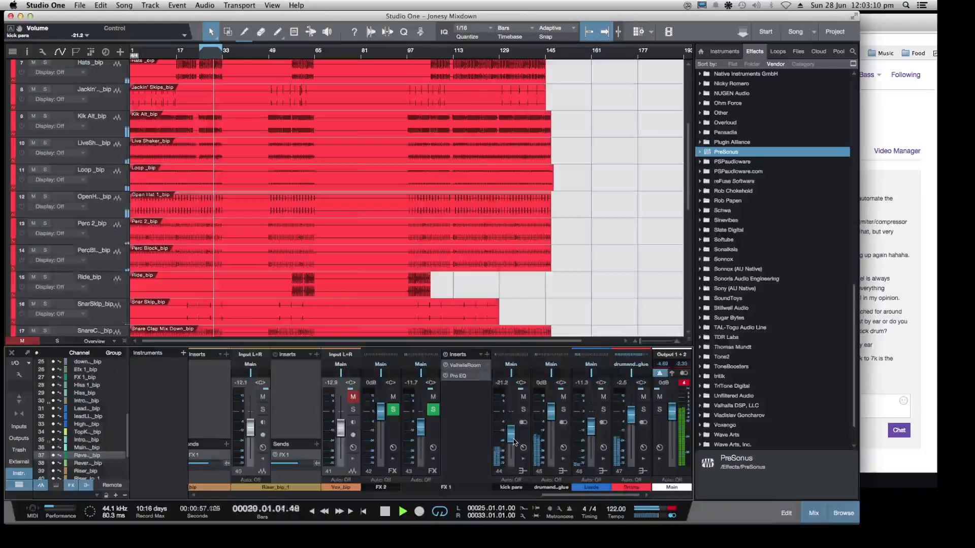
key("space")
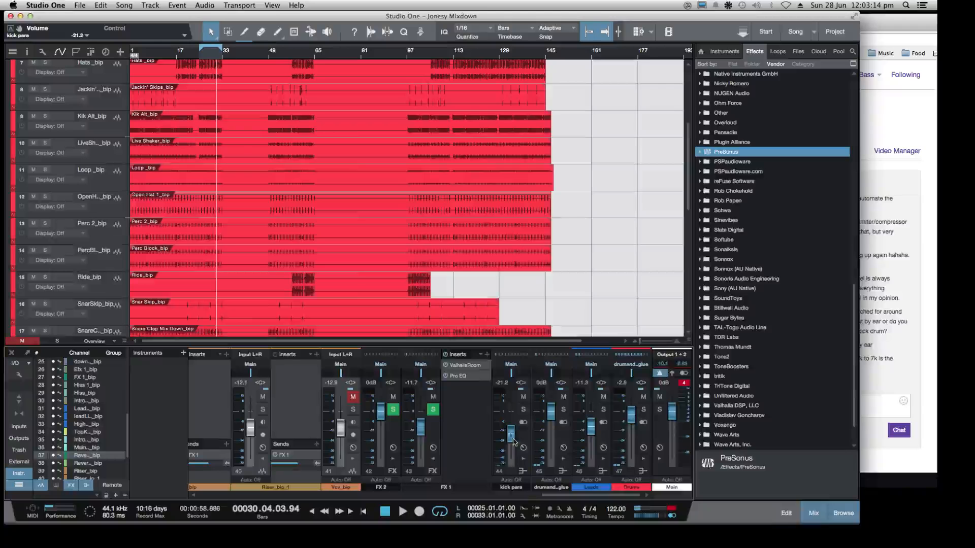
left_click(682, 385)
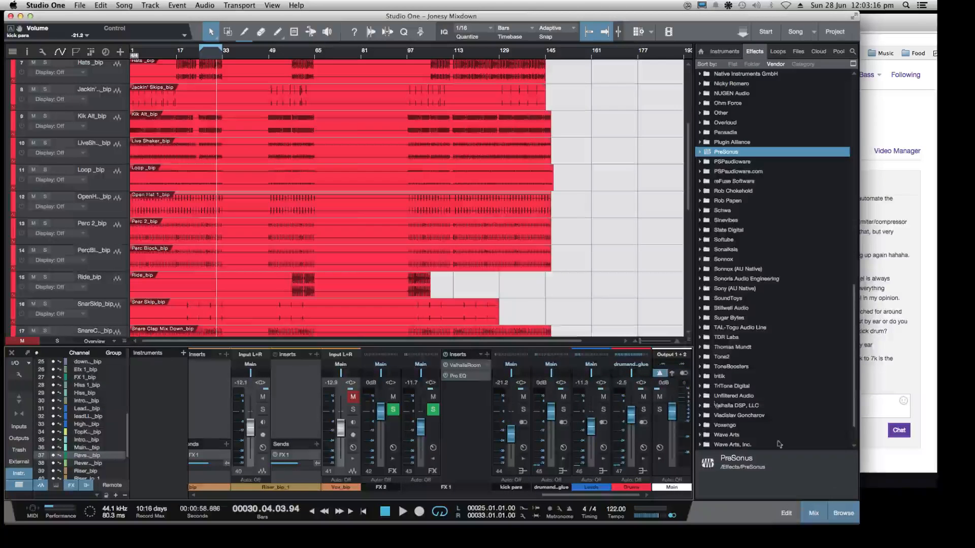
Make the Studio One window wider and shorter, and check the Twitch chat in Chrome before returning to Studio One
left_click_drag(856, 523, 878, 506)
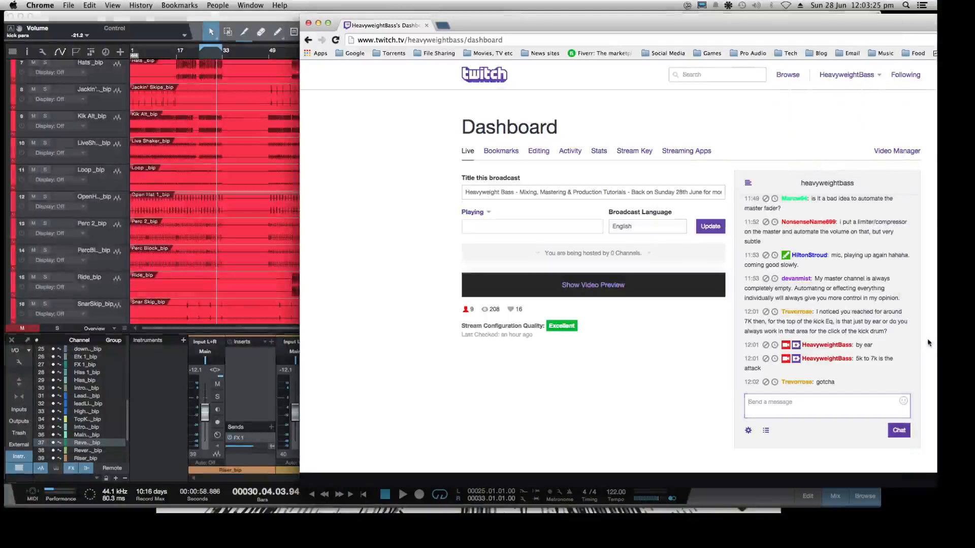
left_click(933, 342)
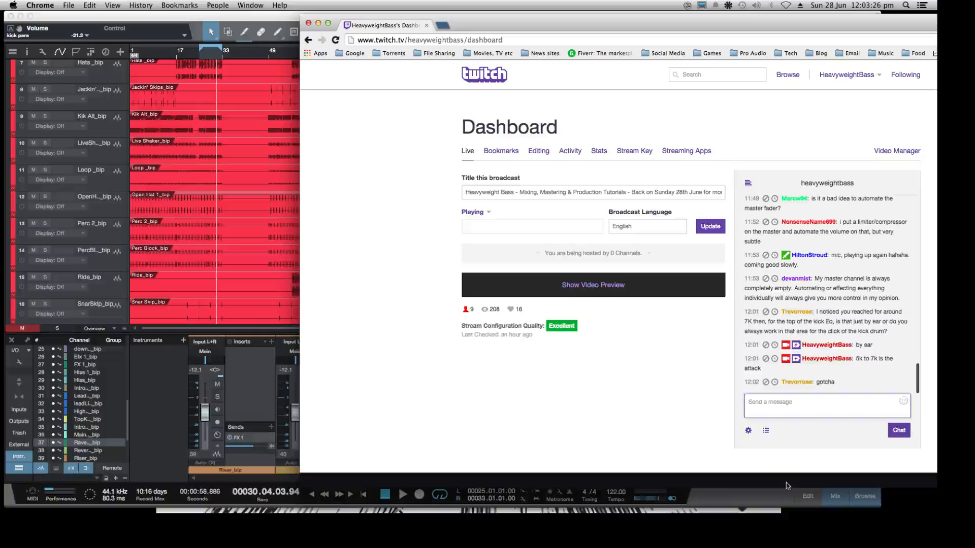
left_click(256, 12)
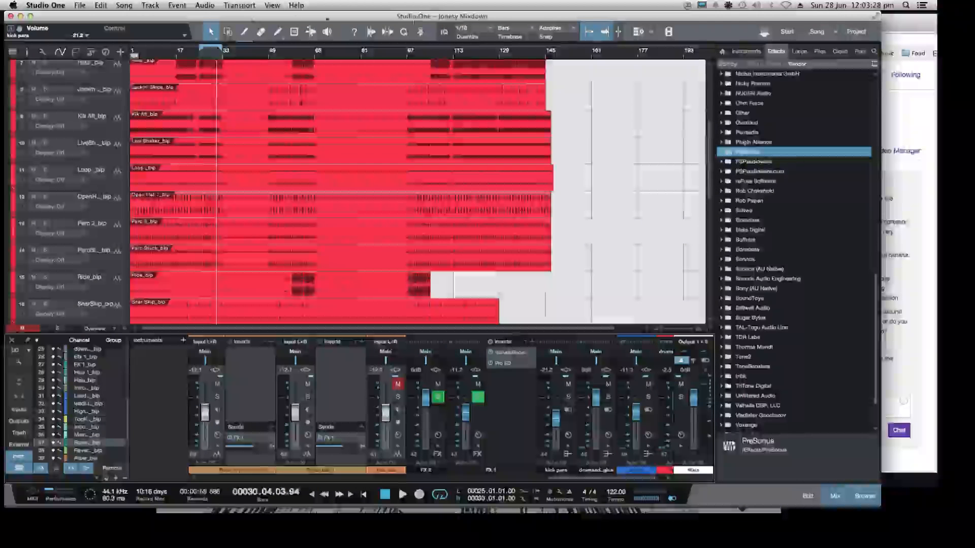
Collapse the Drums folder track and look over the remaining tracks down to Vox_bip
scroll(366, 283, "up", 5)
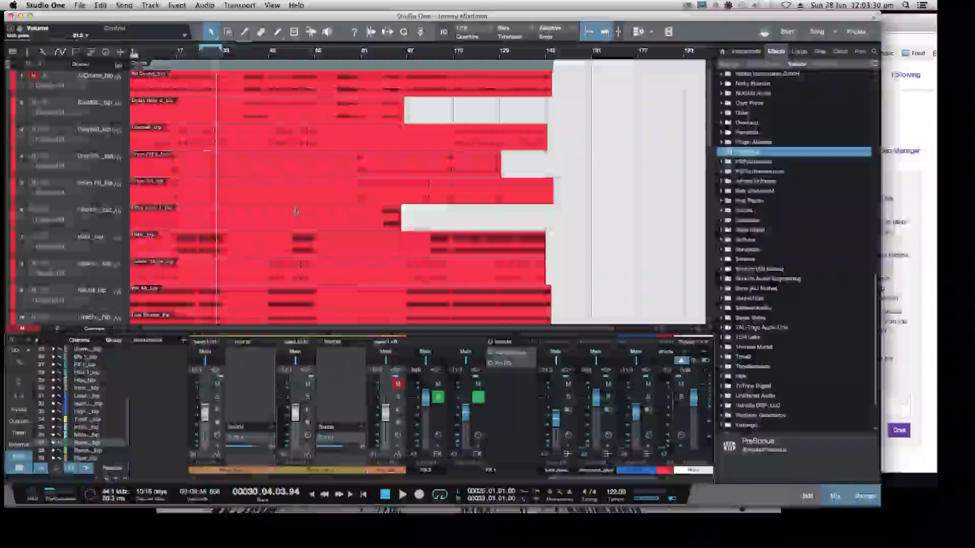
left_click(118, 66)
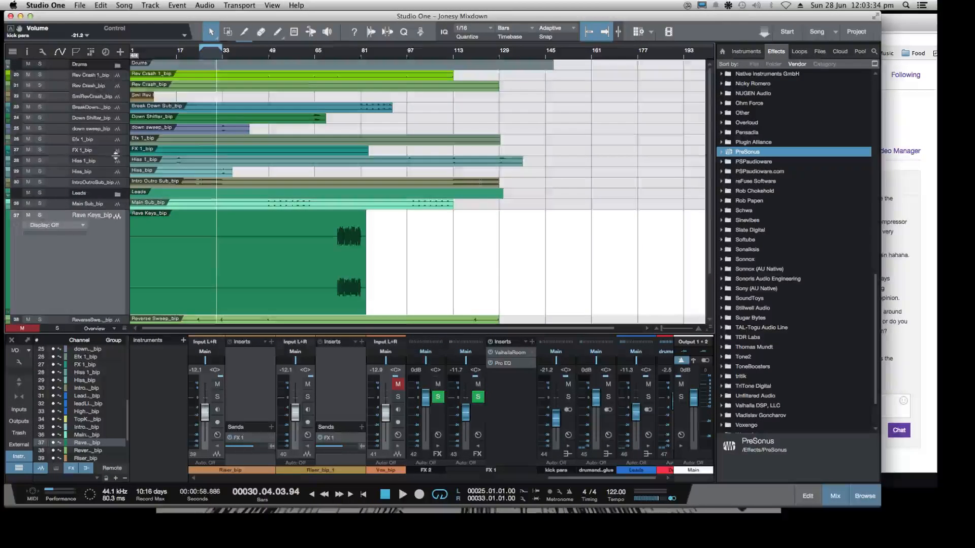
scroll(115, 158, "down", 3)
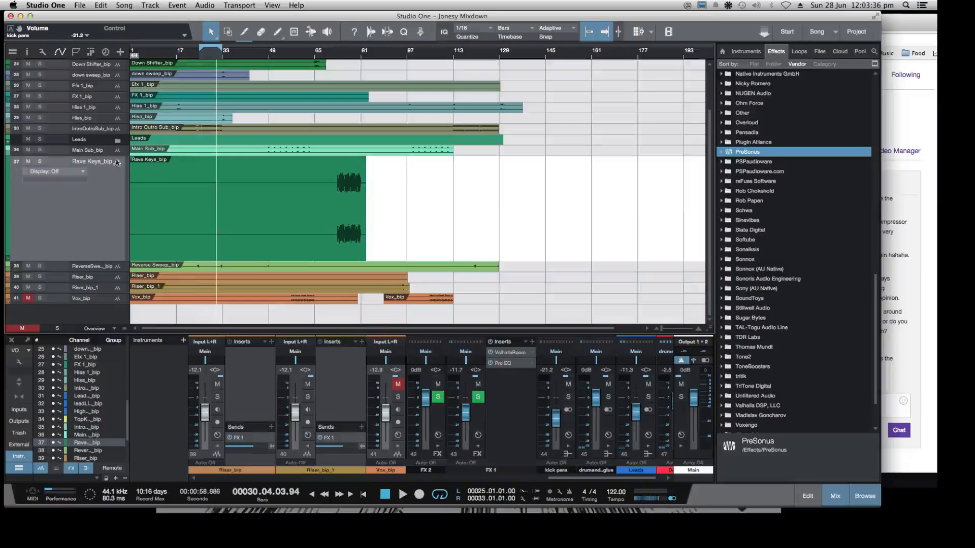
scroll(157, 182, "up", 3)
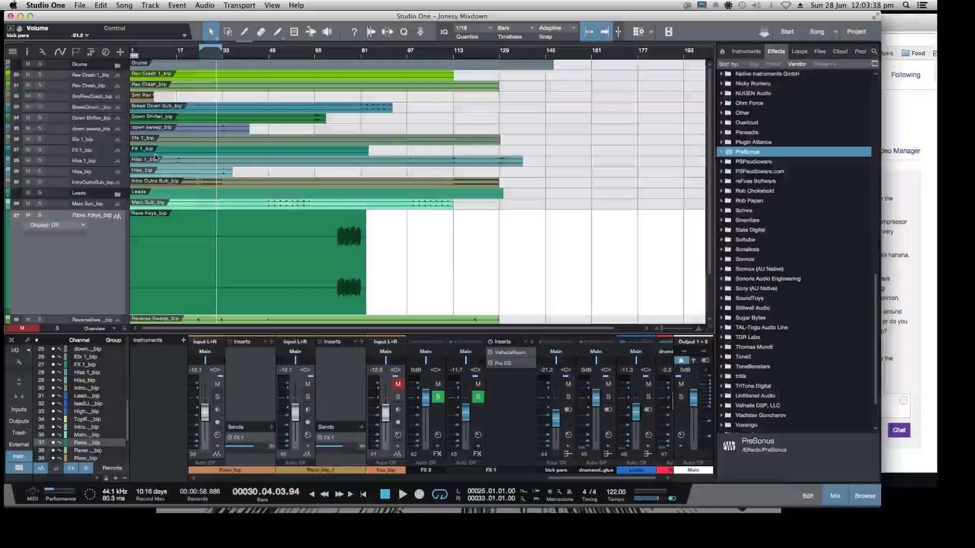
scroll(156, 157, "down", 3)
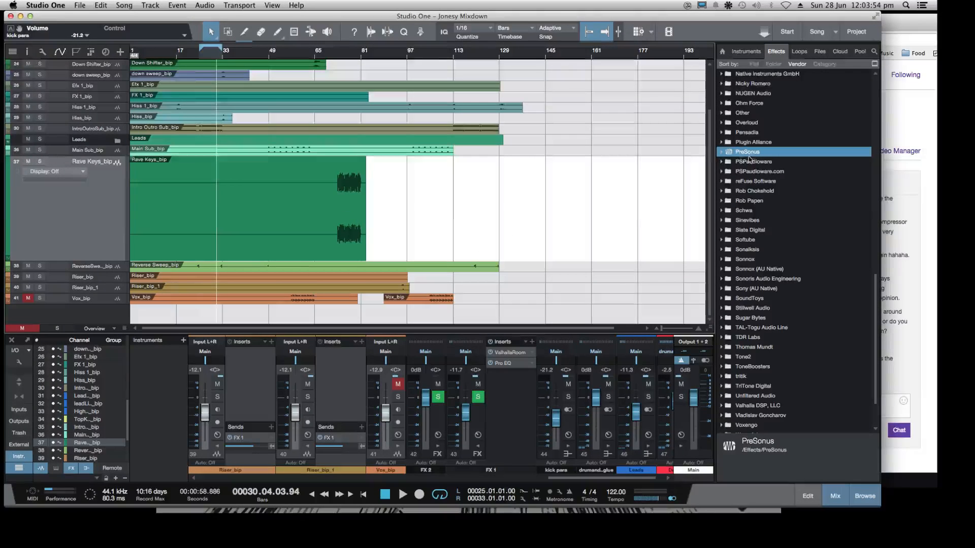
Stop playback after a brief listen and extend the loop range to run from bar 1 to bar 137
key("space")
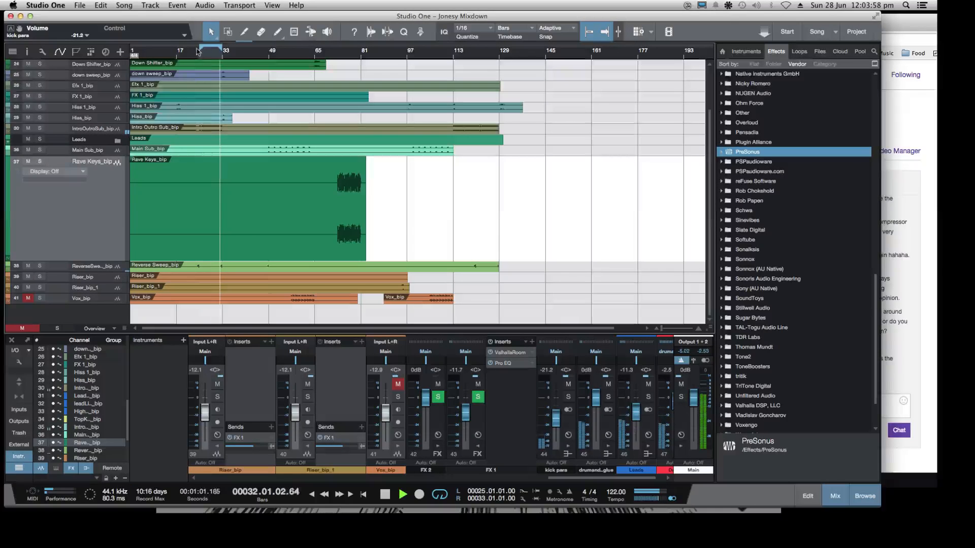
key("space")
left_click_drag(126, 52, 127, 52)
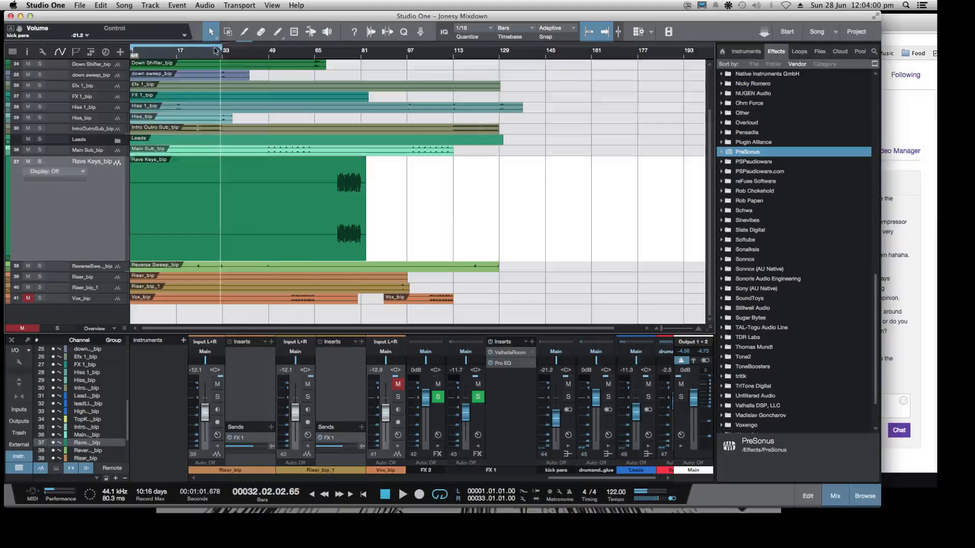
left_click_drag(222, 49, 520, 104)
scroll(287, 108, "up", 3)
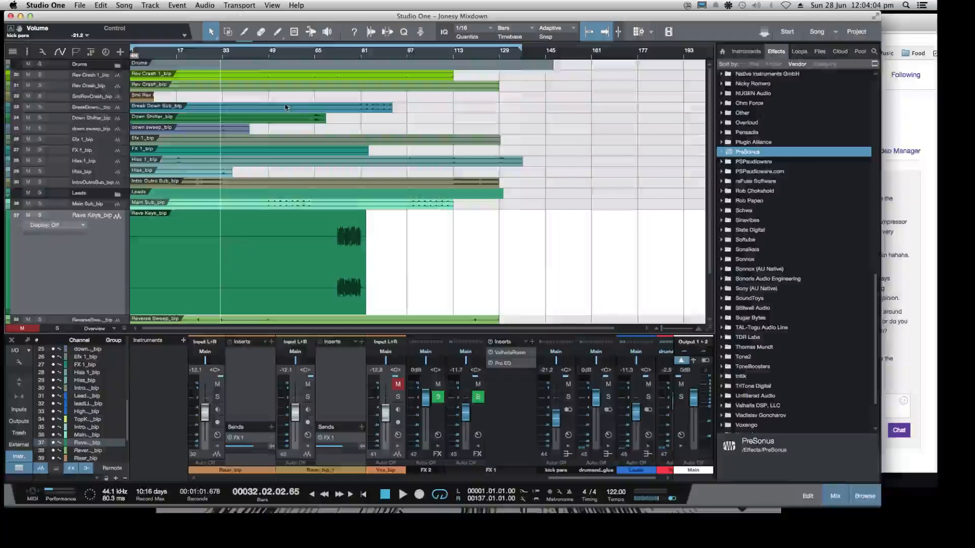
Return the playhead to the start of the song and play the full mix from there
key("space")
key("space")
key("comma")
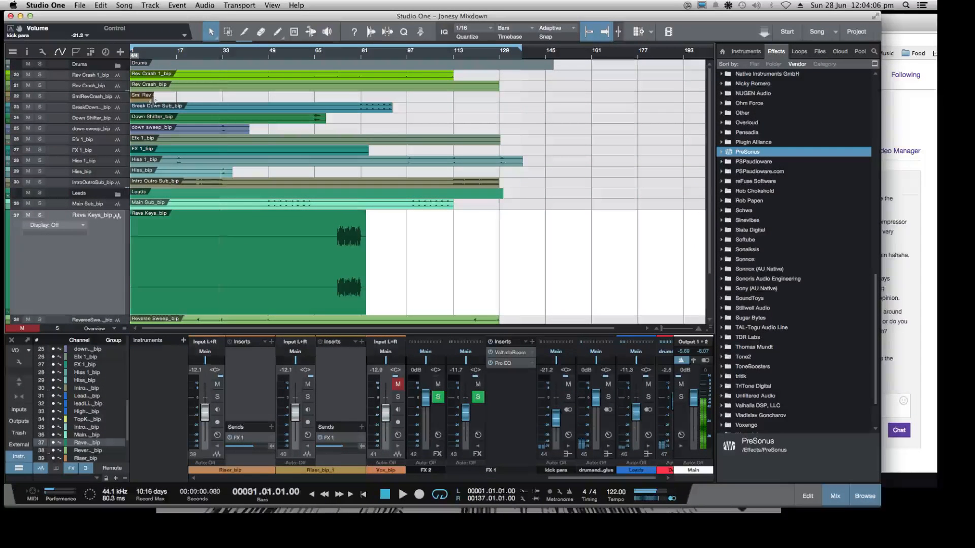
key("space")
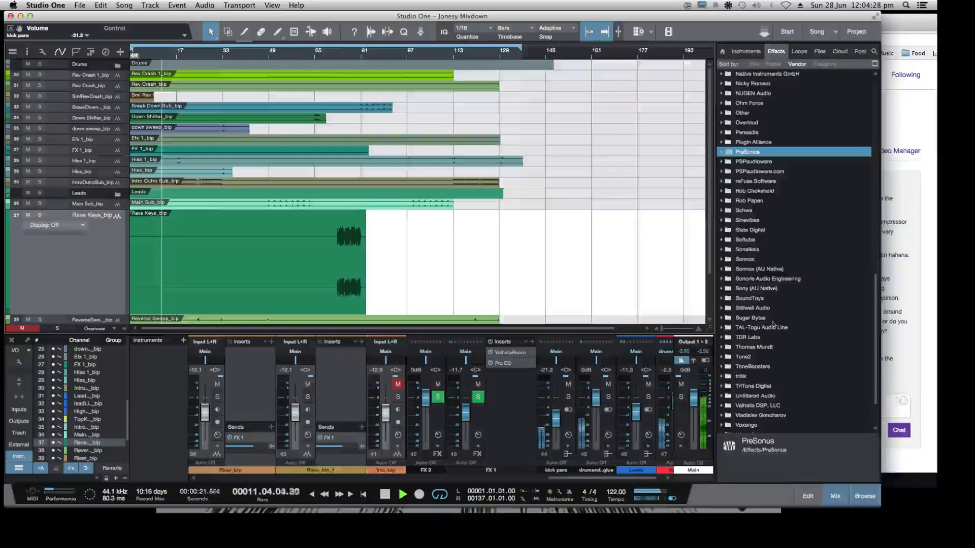
Check the Twitch chat in Chrome for new messages during playback and return to the Studio One arrangement
left_click(906, 368)
left_click(250, 268)
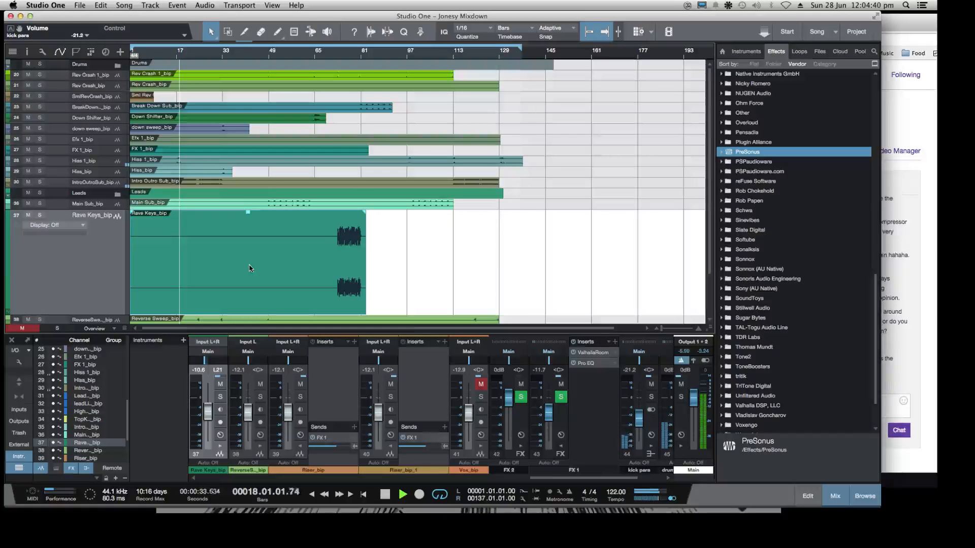
left_click(898, 363)
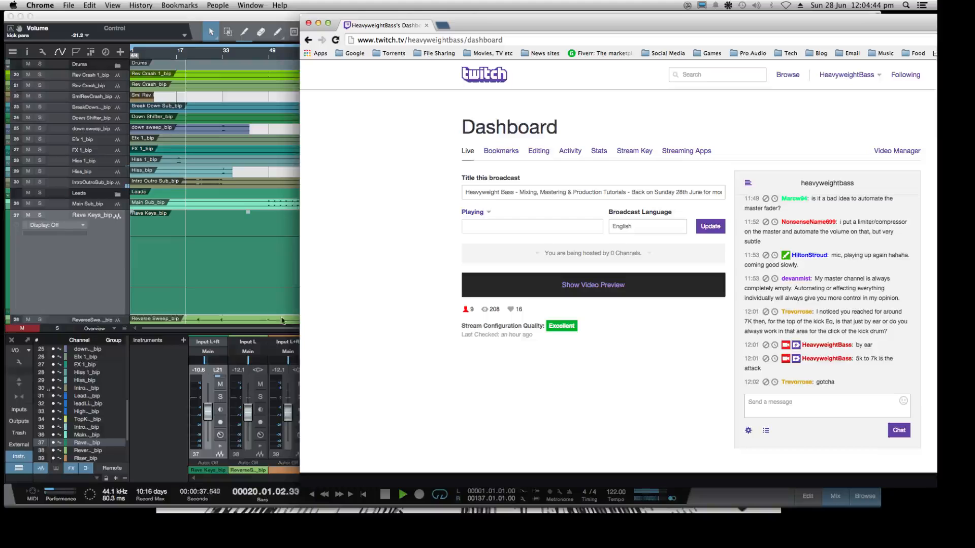
left_click(104, 264)
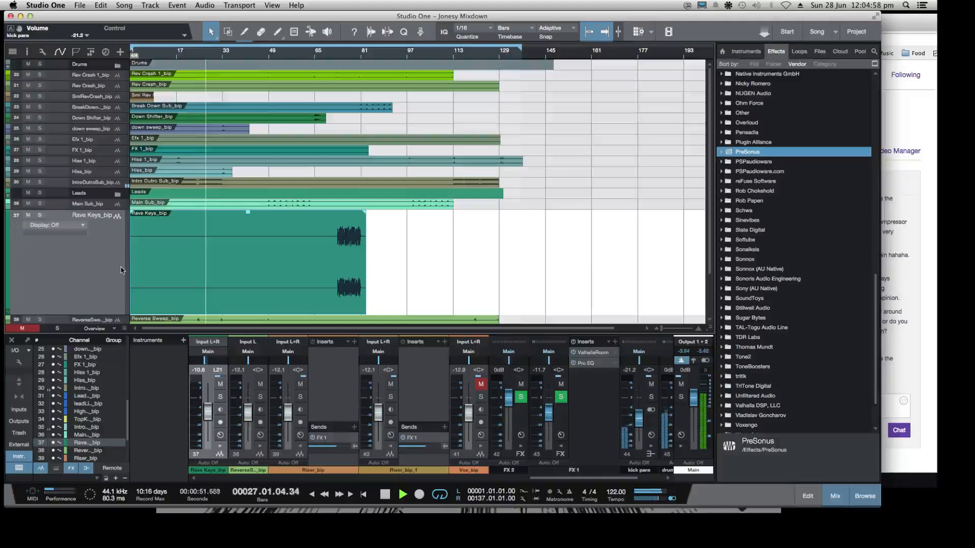
Look over the tracks below the Drums folder while listening to the mix, briefly stopping and resuming playback
scroll(339, 279, "down", 5)
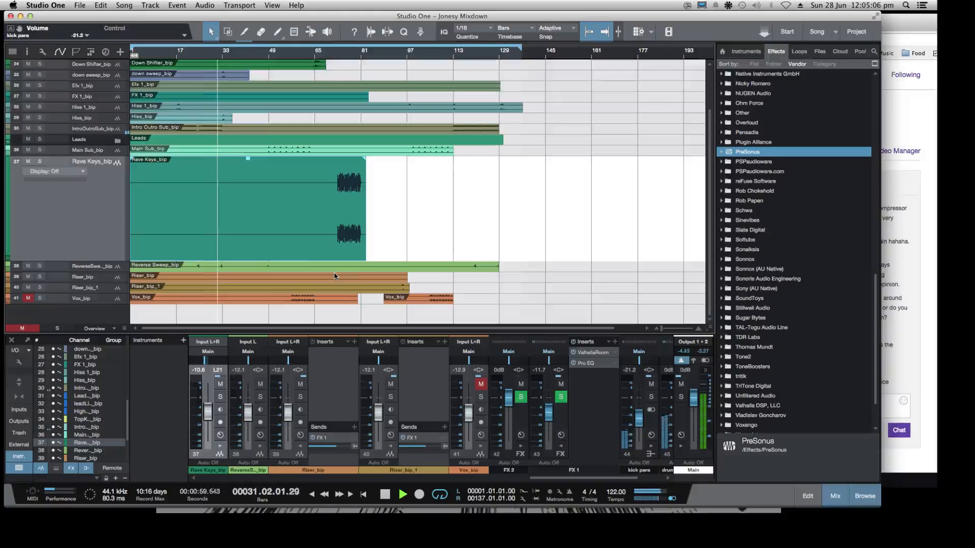
scroll(334, 275, "up", 2)
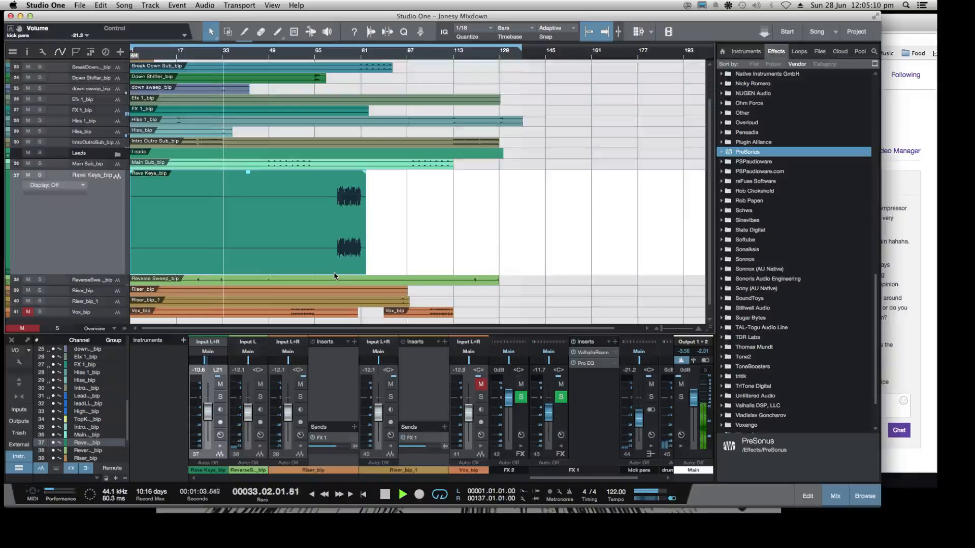
scroll(334, 275, "up", 2)
scroll(334, 276, "up", 3)
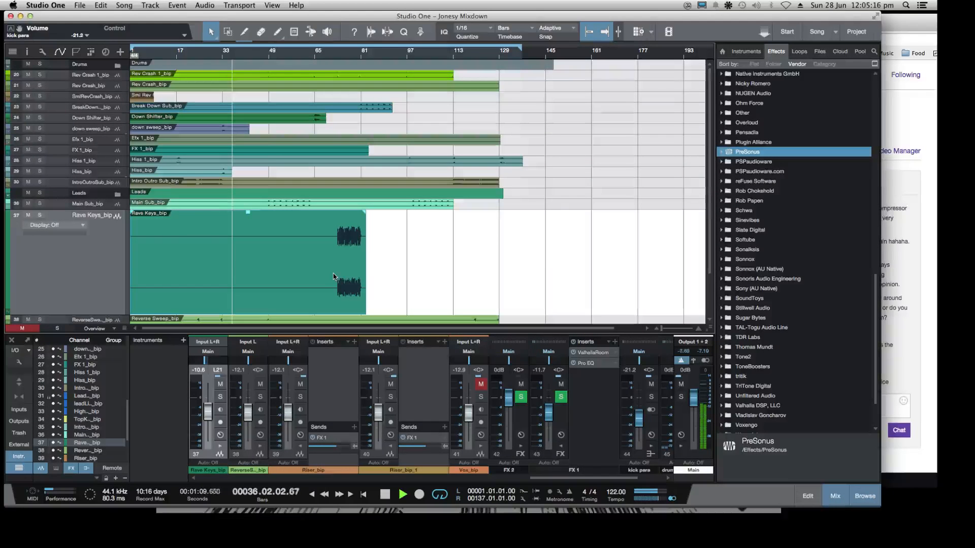
key("space")
key("space")
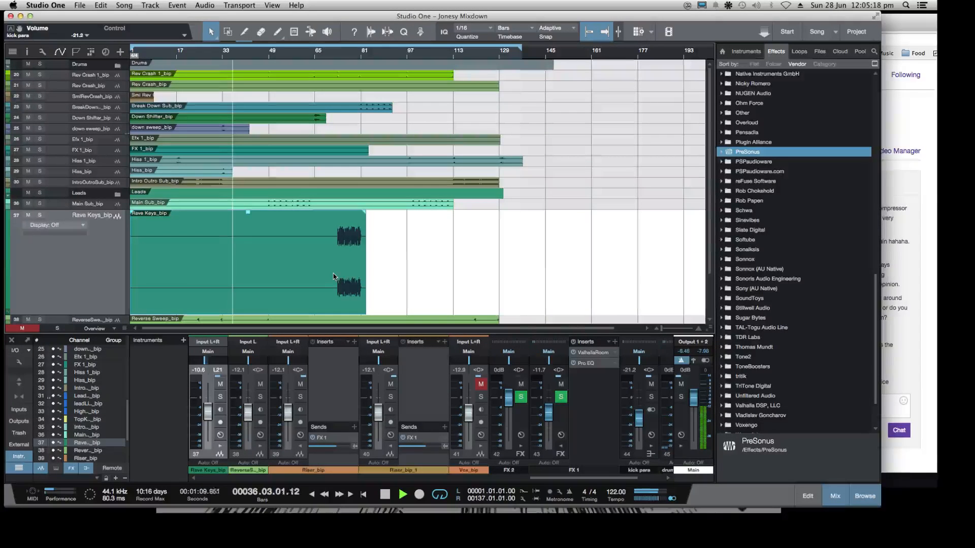
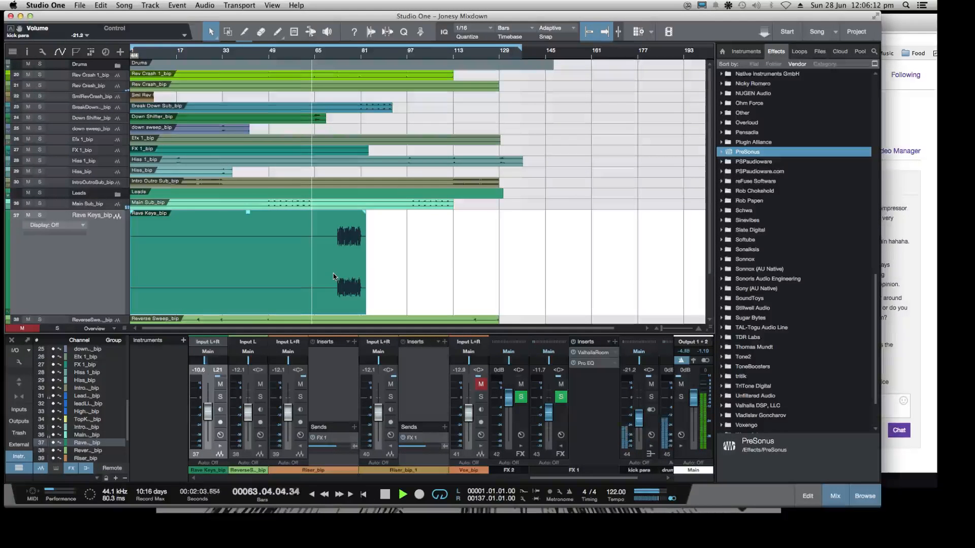
Stop the Jonesy Mixdown playback and check the chat on the Twitch dashboard
left_click(911, 117)
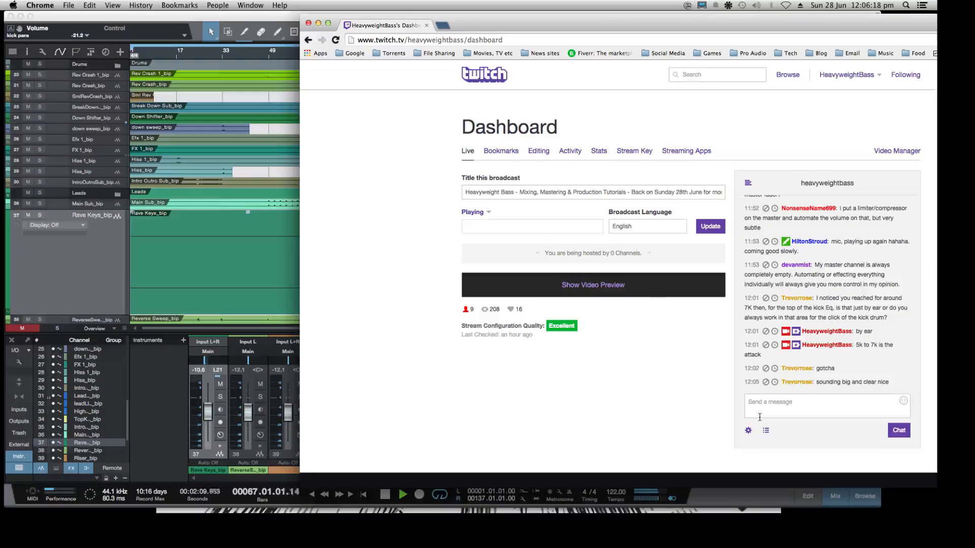
left_click(92, 259)
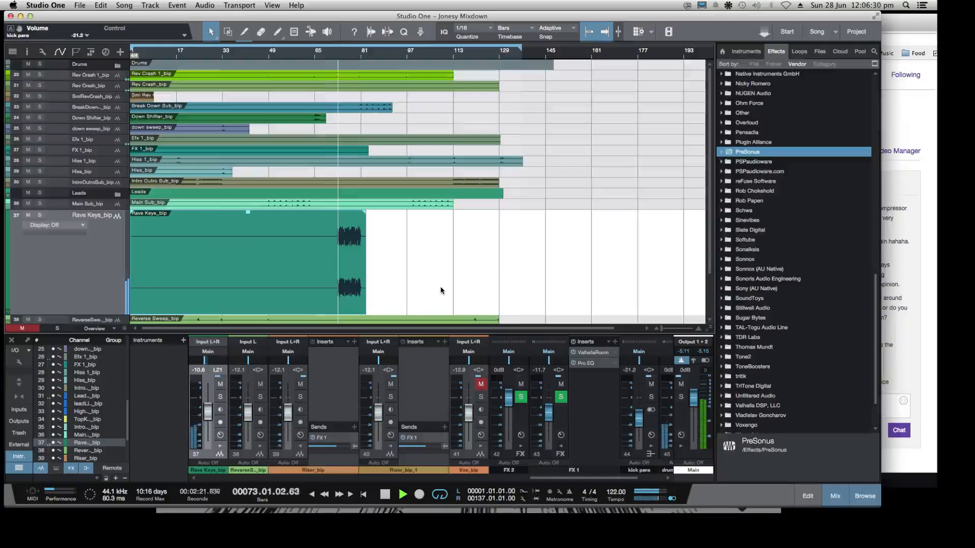
key("space")
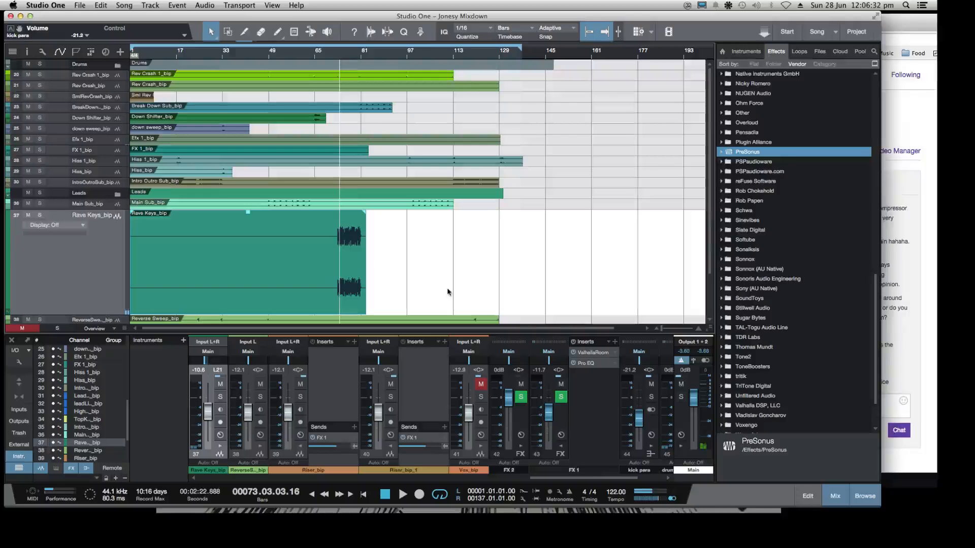
left_click(889, 127)
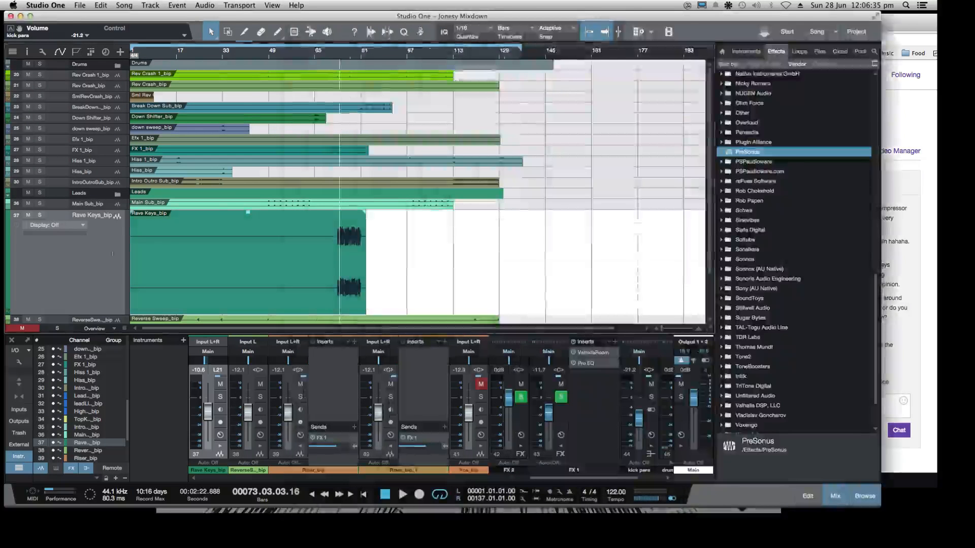
Return to Studio One, save the Jonesy Mixdown song and close it
left_click(72, 12)
left_click(80, 5)
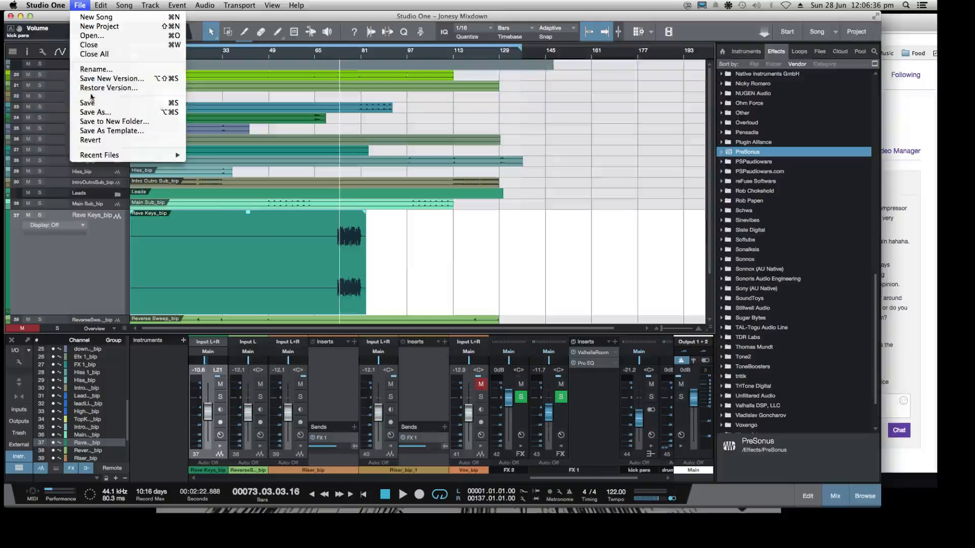
left_click(101, 96)
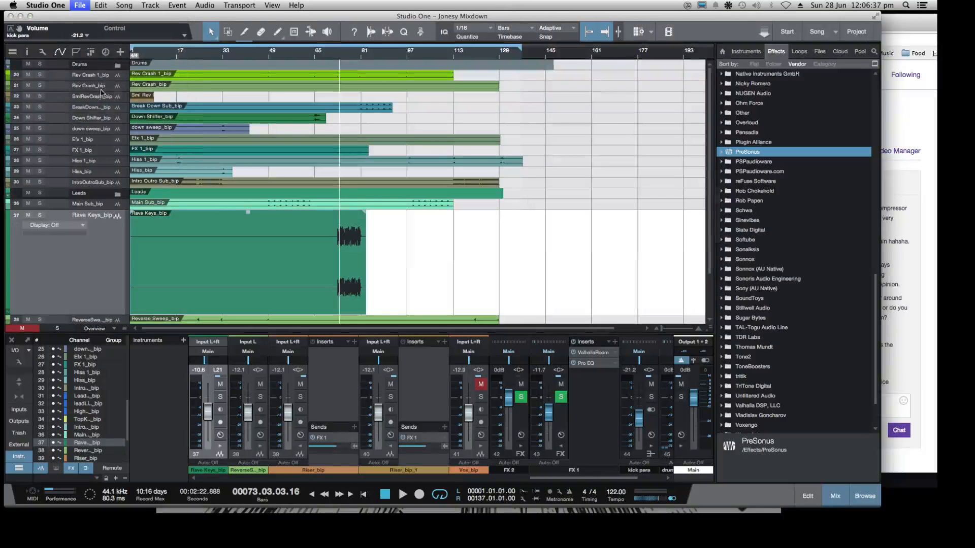
left_click(82, 6)
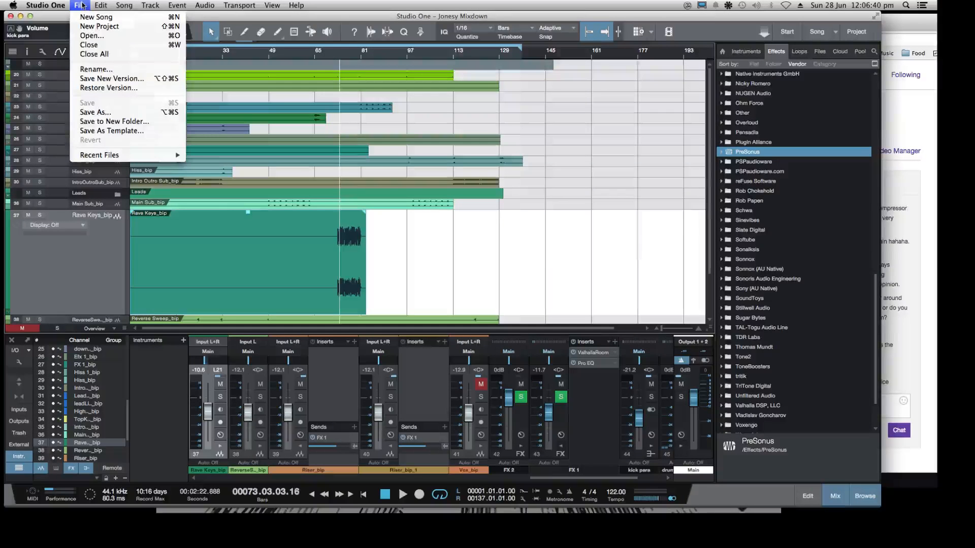
left_click(91, 45)
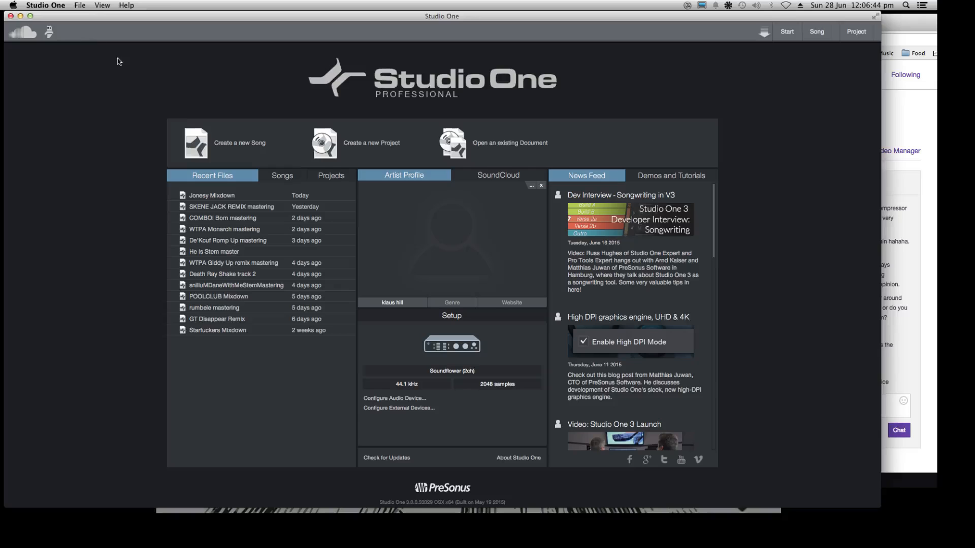
Start opening an existing document and browse to the History folder inside Songs, Jonesy Mixdown
left_click(79, 5)
left_click(84, 36)
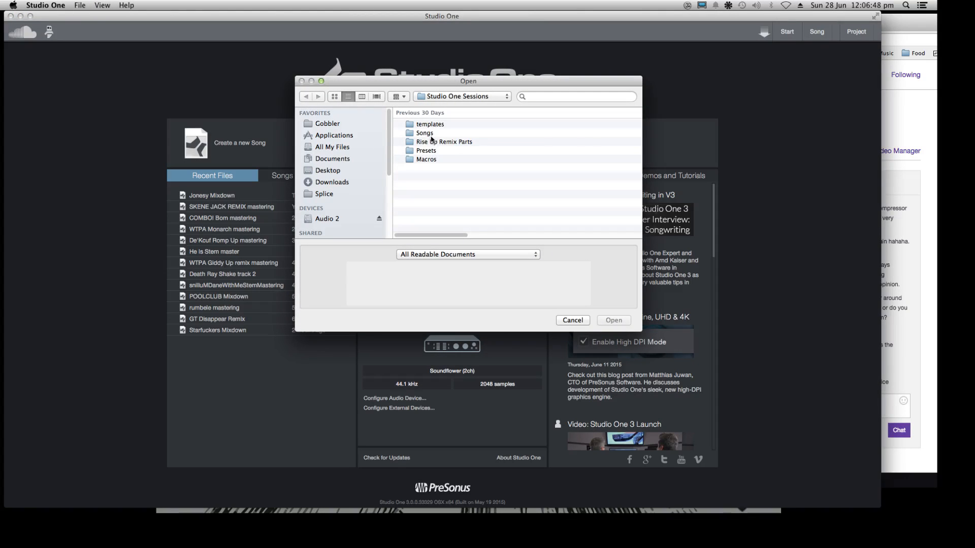
double_click(425, 133)
scroll(476, 193, "down", 3)
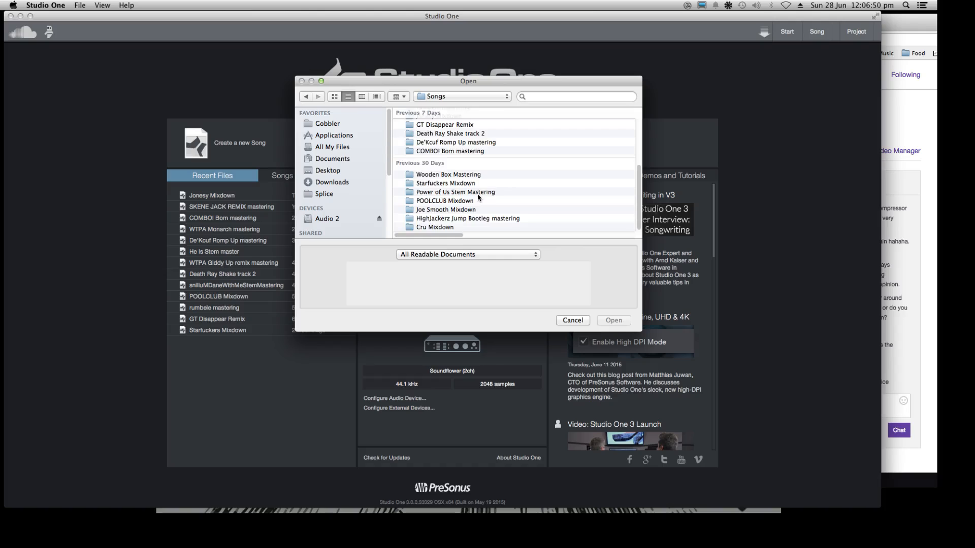
scroll(478, 197, "up", 5)
double_click(440, 199)
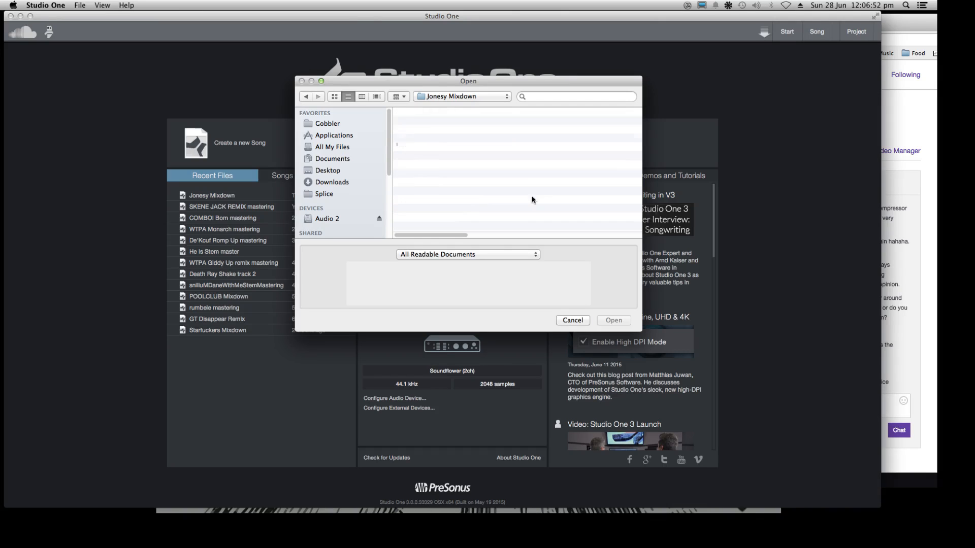
double_click(425, 156)
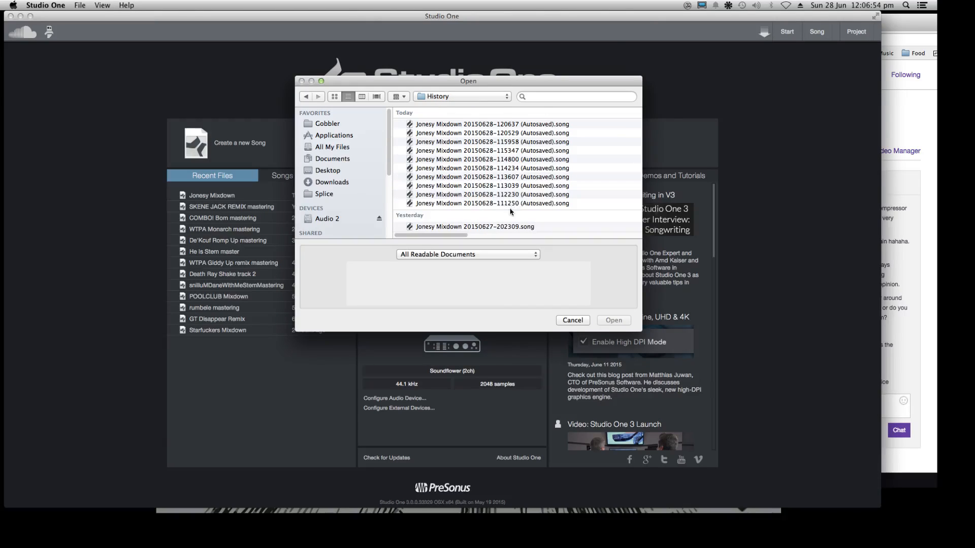
Examine the save times and details of the Jonesy Mixdown versions stored in the History folder
left_click(481, 227)
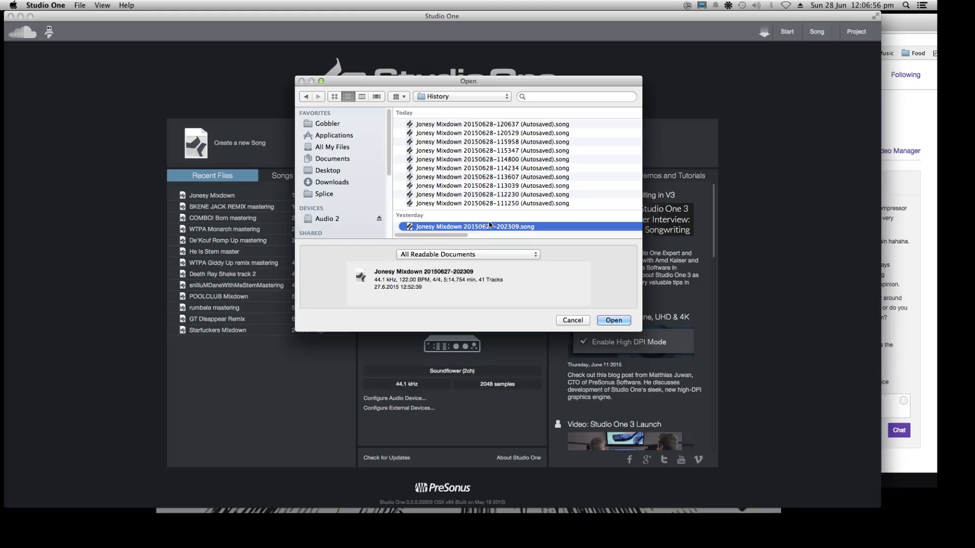
left_click(457, 204)
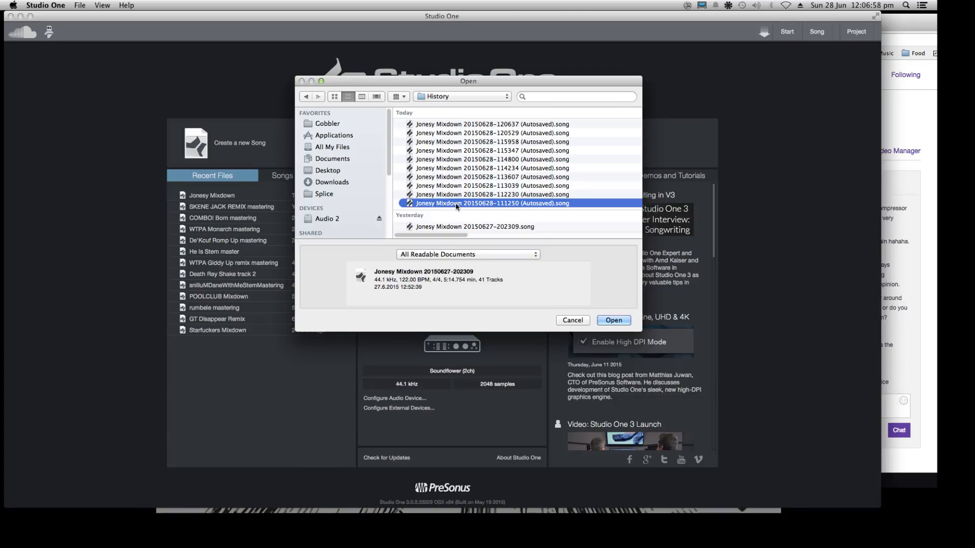
left_click(458, 195)
left_click(444, 125)
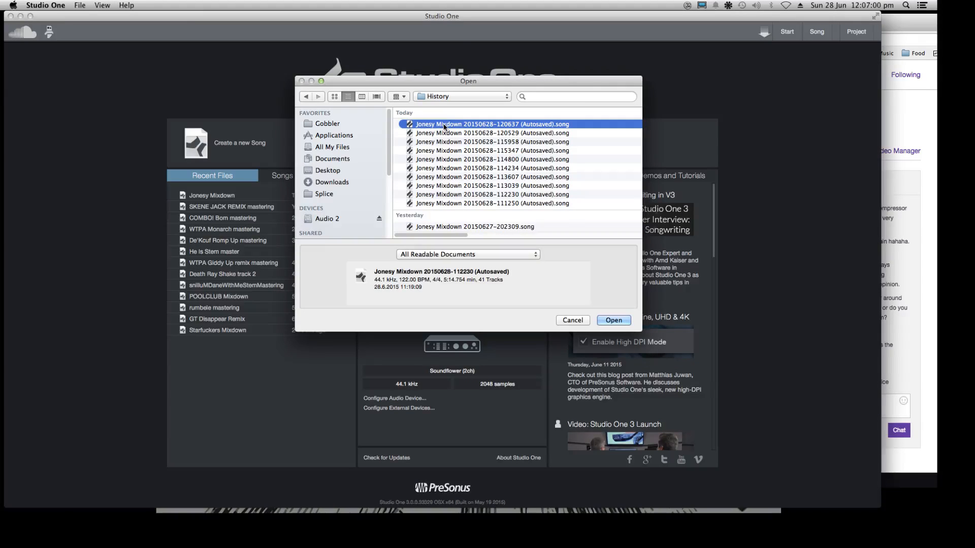
left_click(447, 133)
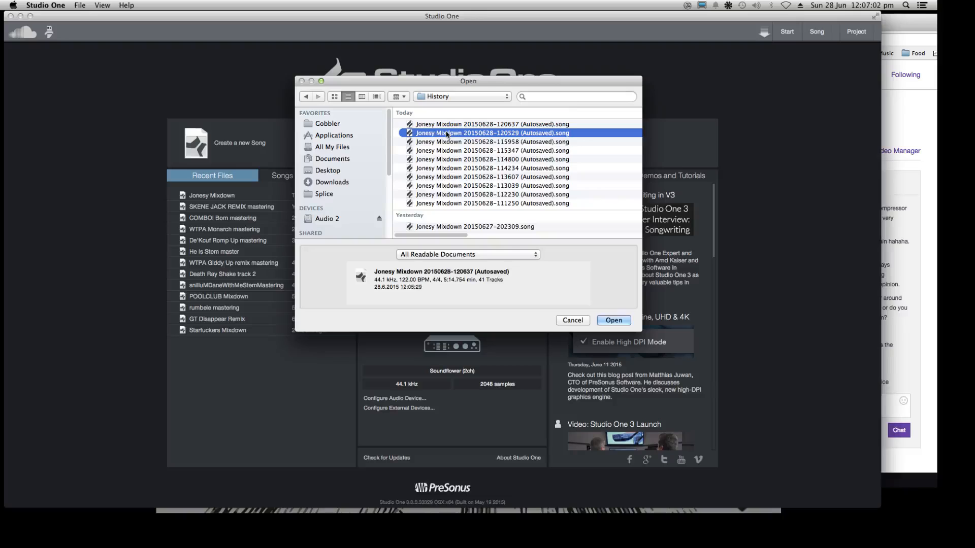
key("Down")
key("Down")
key("Down")
key("Down")
key("Down")
key("Down")
key("Down")
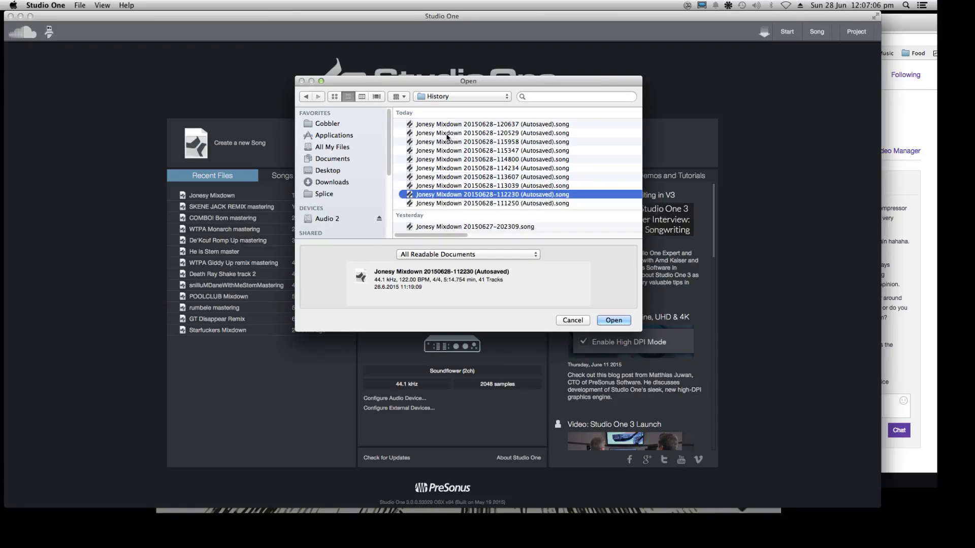
key("Down")
left_click(450, 126)
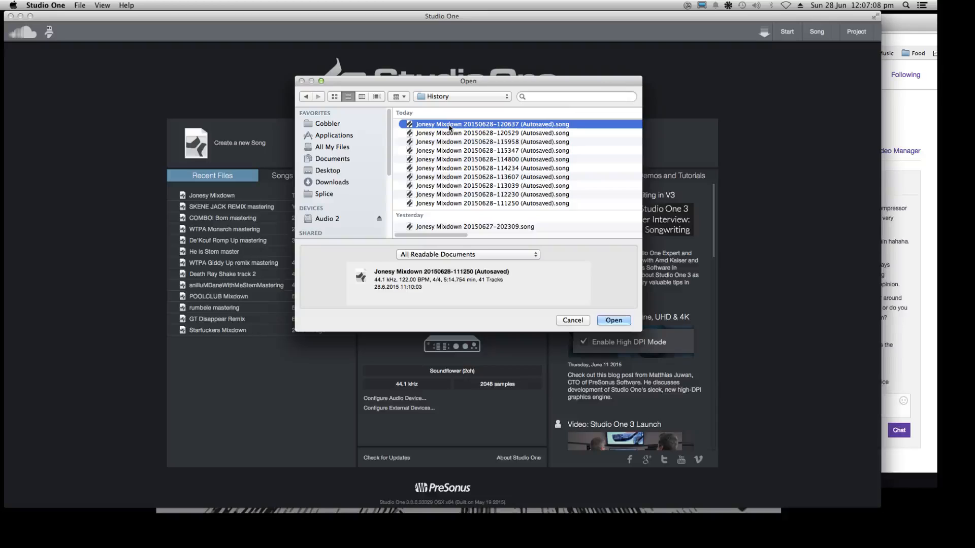
key("Down")
key("Down")
key("Down")
key("Down")
key("Down")
key("Down")
key("Down")
key("Down")
key("Down")
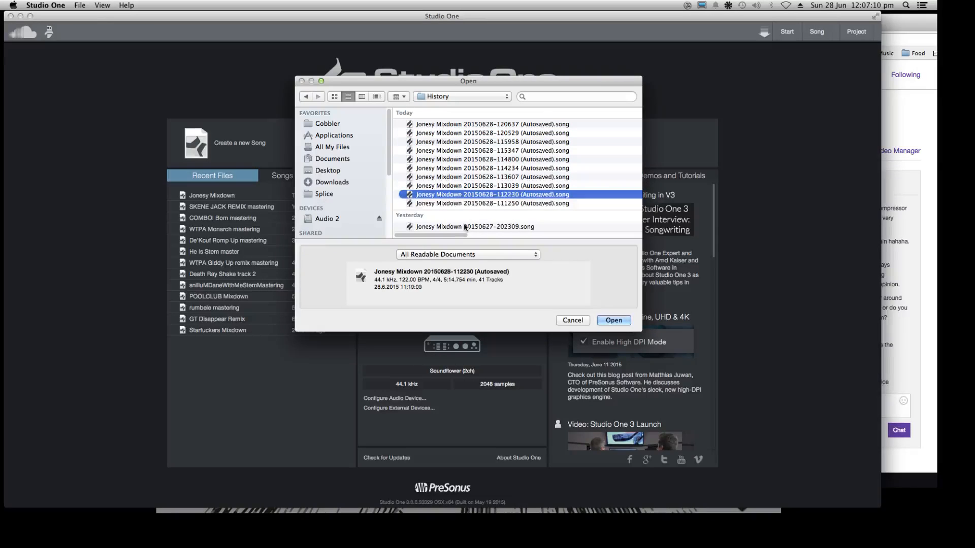
key("Down")
key("Up")
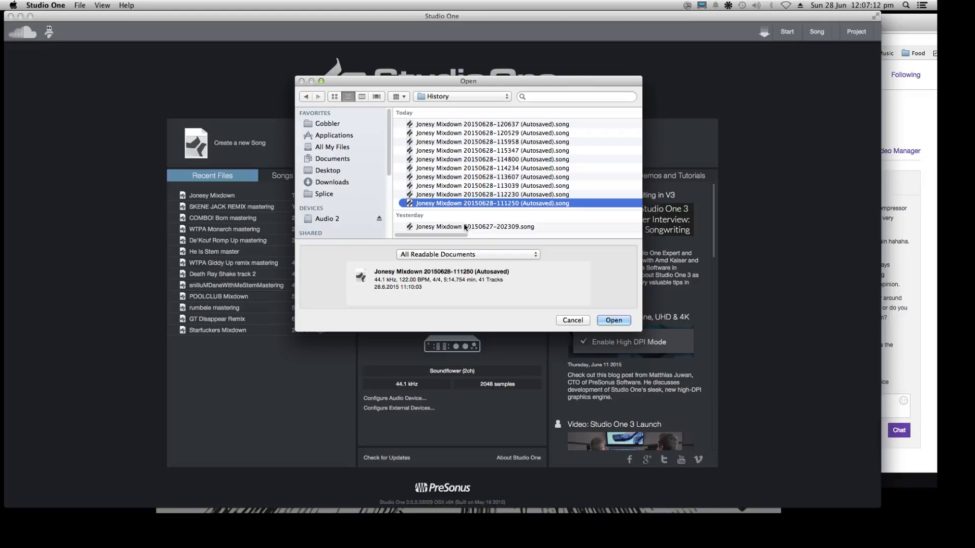
key("Return")
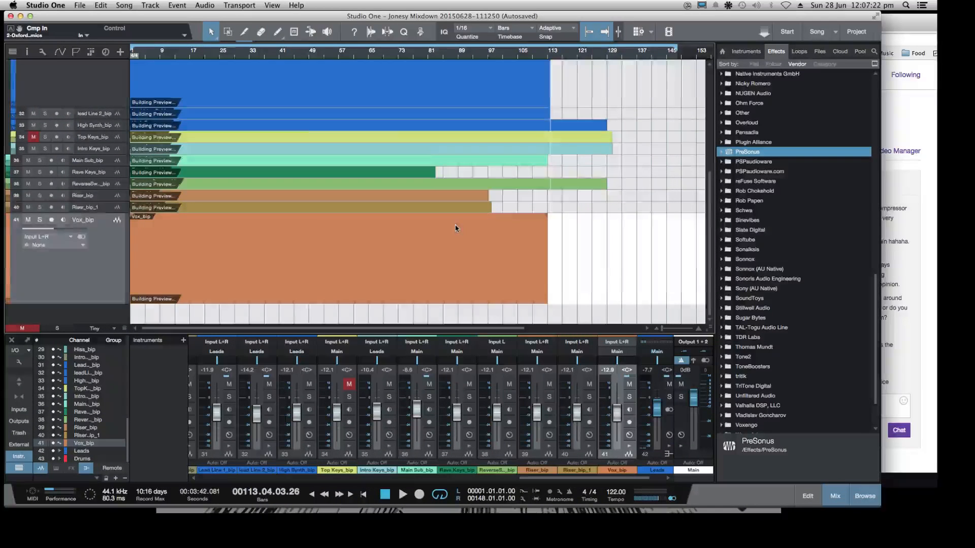
Listen to the older mix from bar 11 and again from about bar 33
left_click(165, 54)
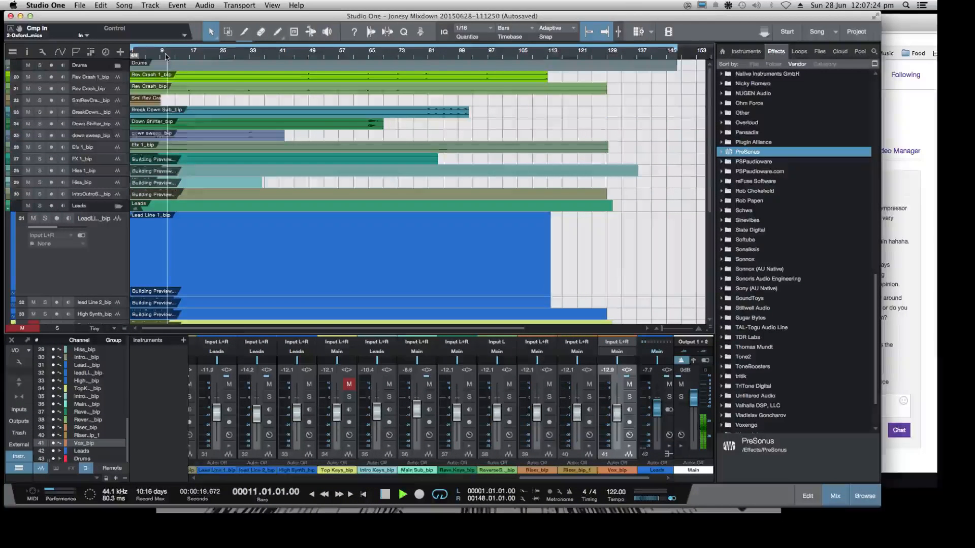
key("space")
key("space")
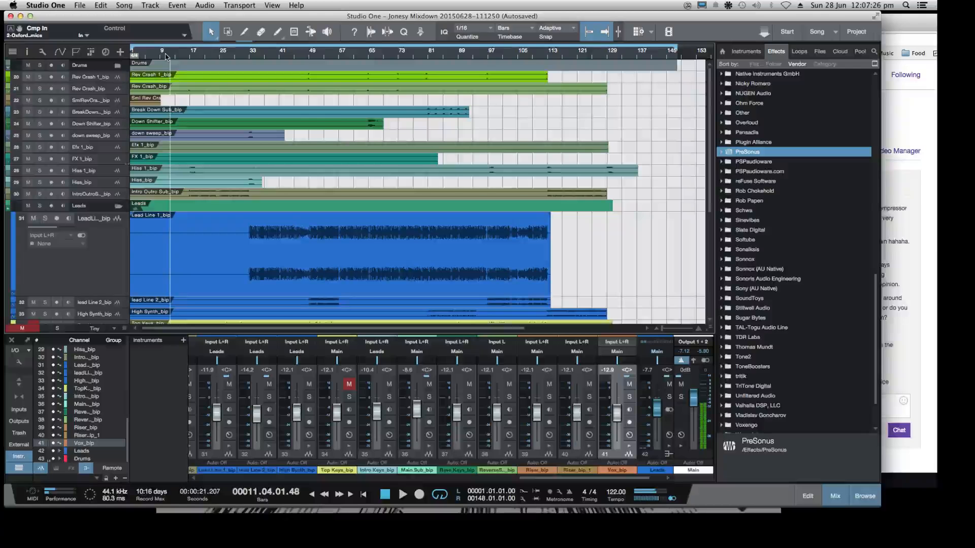
left_click(257, 55)
key("space")
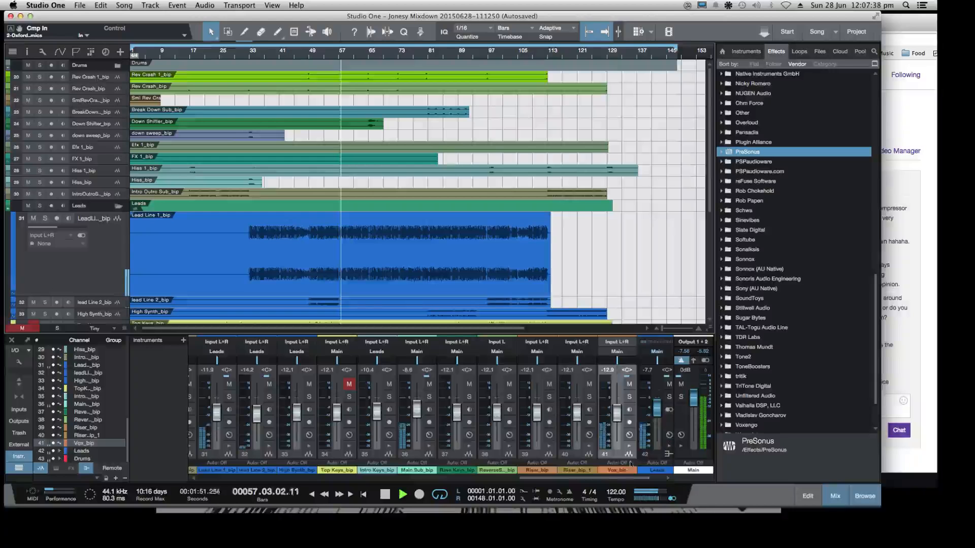
View the Drums bus insert effects in the mixer and close their window
left_click_drag(612, 478, 686, 490)
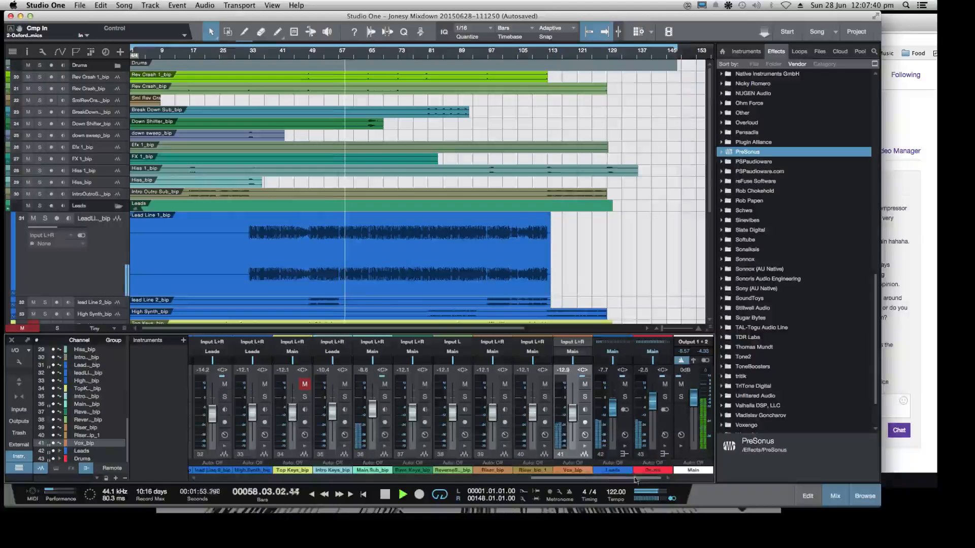
left_click(665, 435)
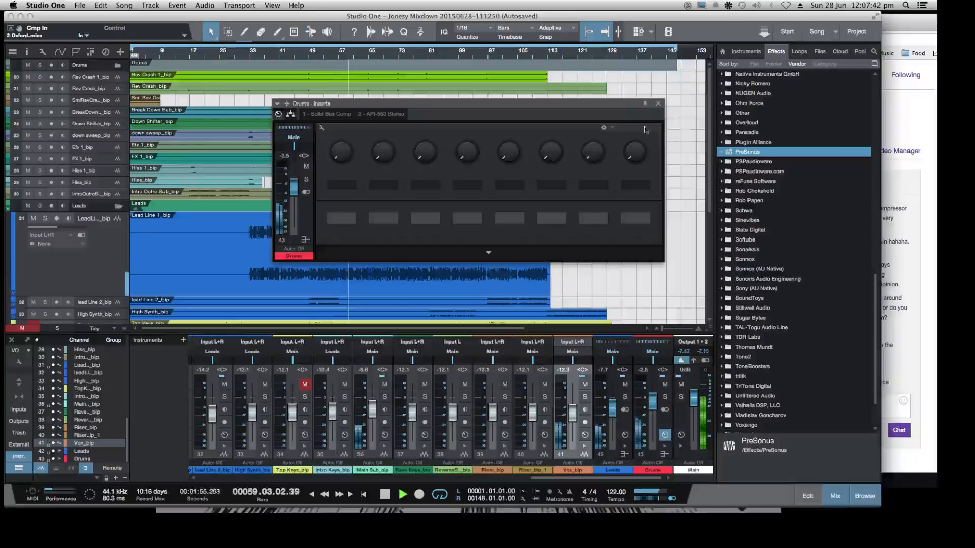
left_click(658, 103)
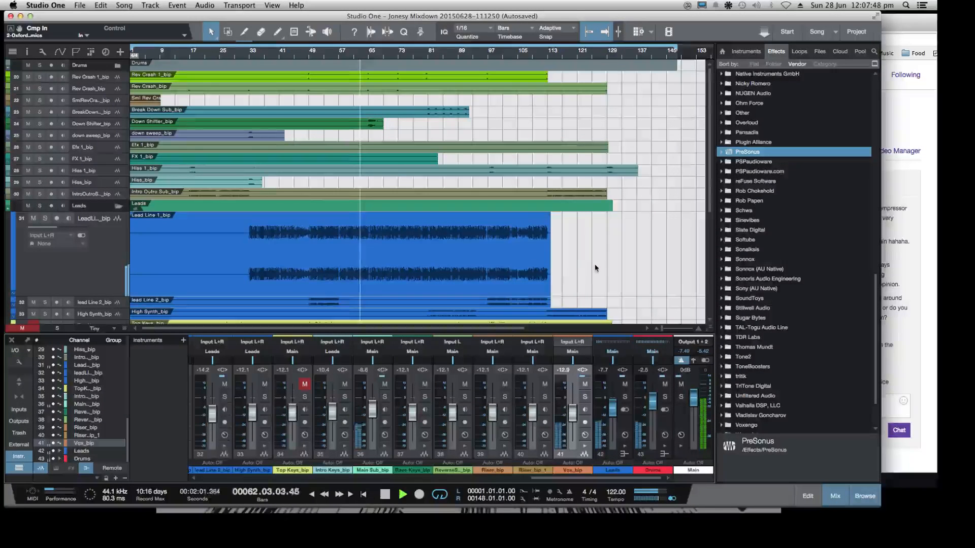
Stop playback, glance at the Twitch dashboard chat and return to the song in Studio One
key("space")
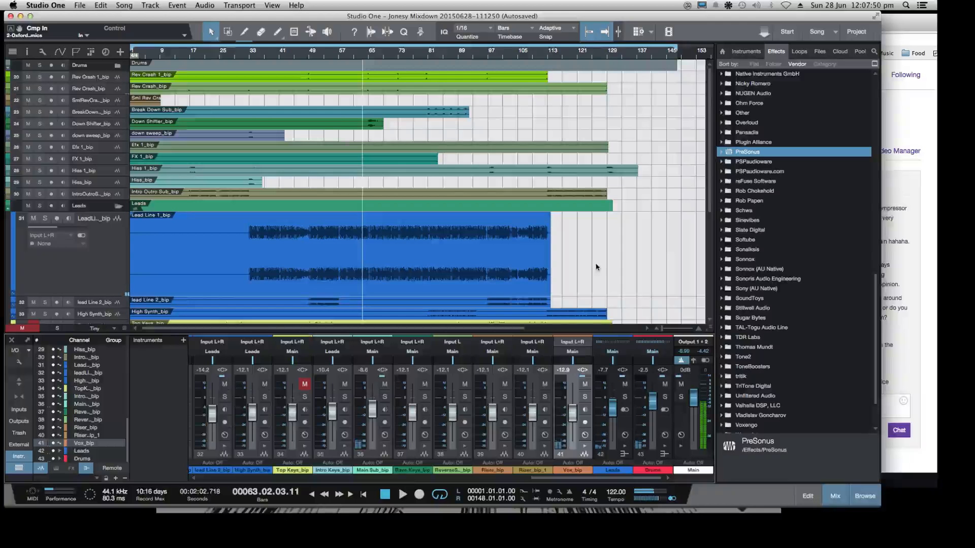
left_click(919, 265)
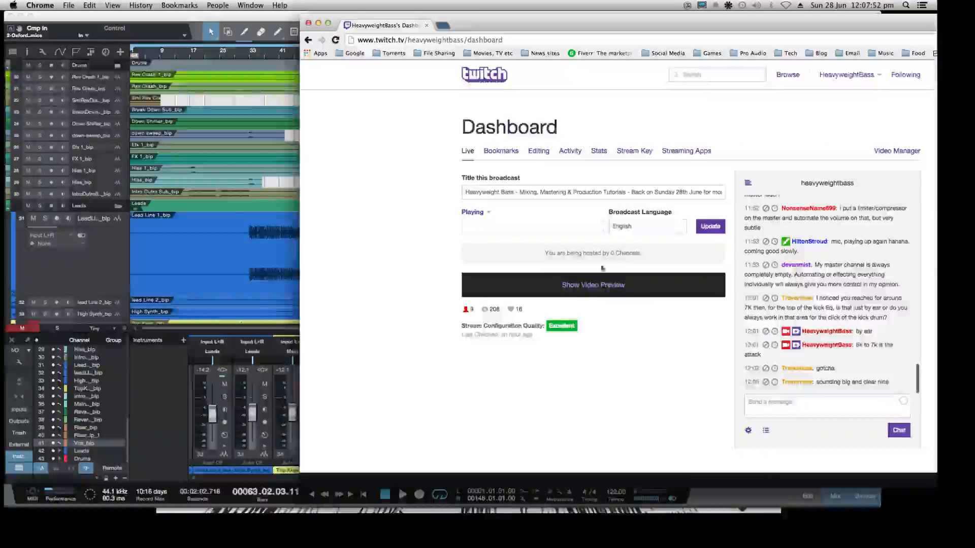
left_click(198, 222)
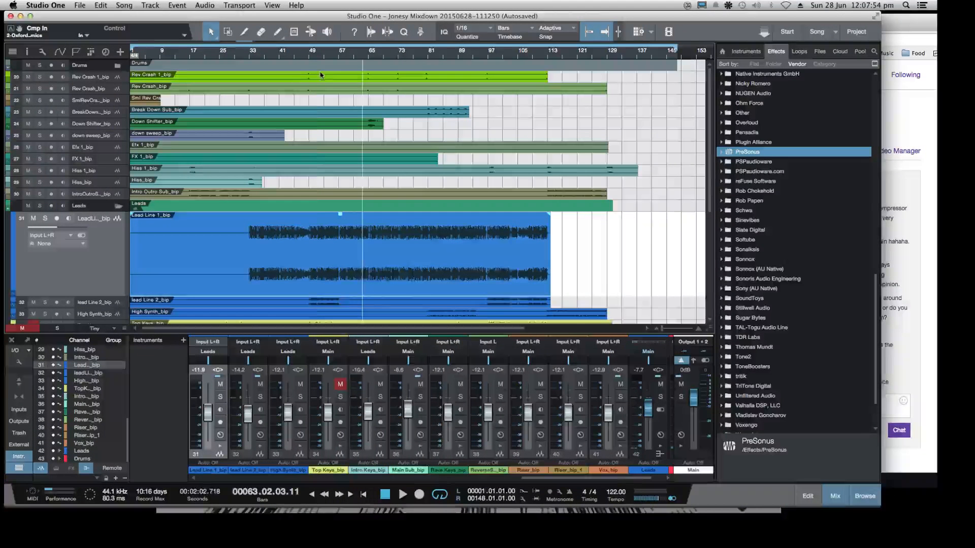
Audition the older mix from several points between about bar 50 and bar 100, and stop playback
left_click(314, 58)
key("space")
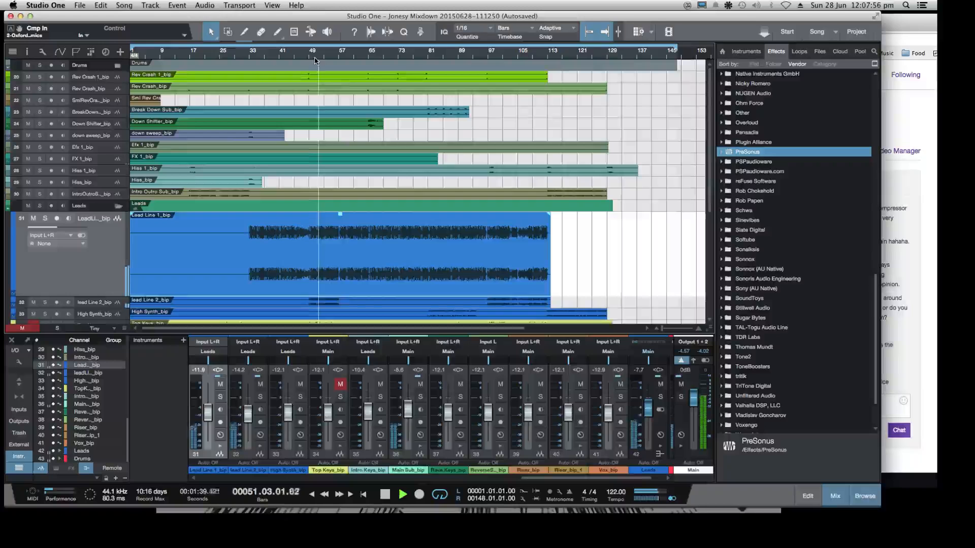
left_click(417, 56)
left_click(455, 58)
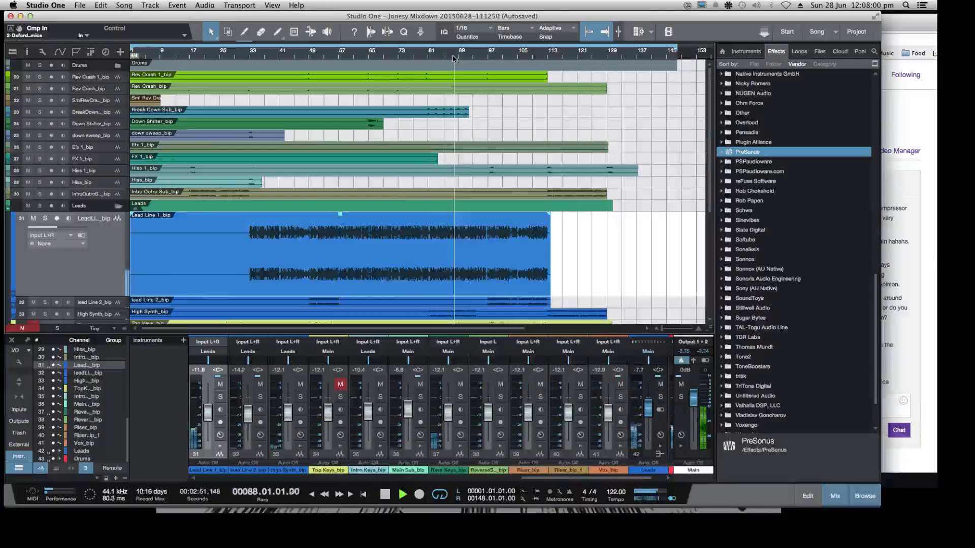
left_click(466, 58)
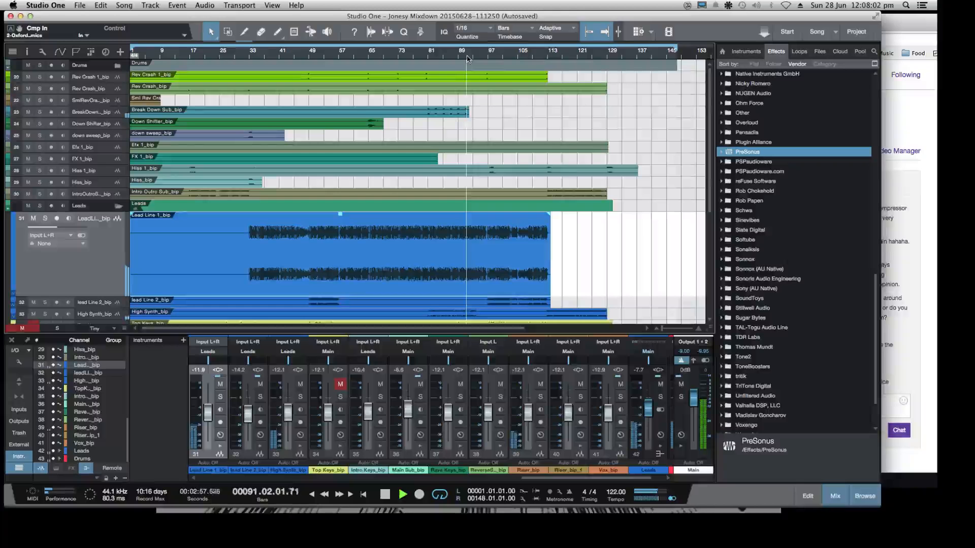
left_click(495, 59)
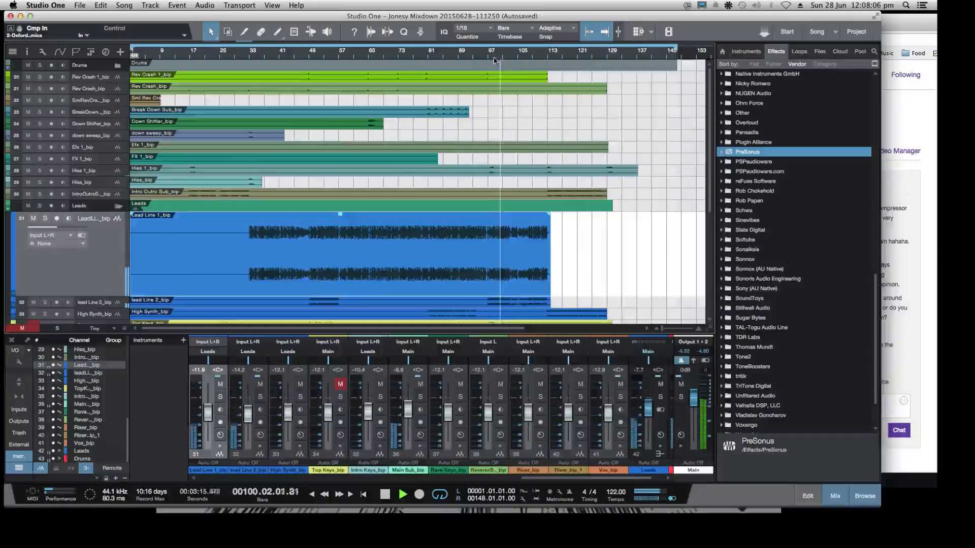
key("space")
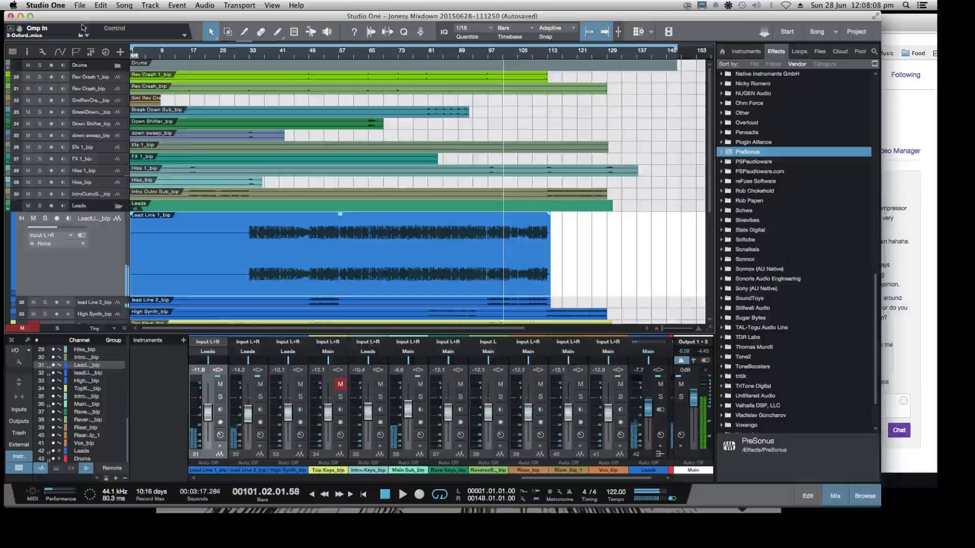
Close the autosaved version of the song and open Jonesy Mixdown from the recent files
left_click(77, 5)
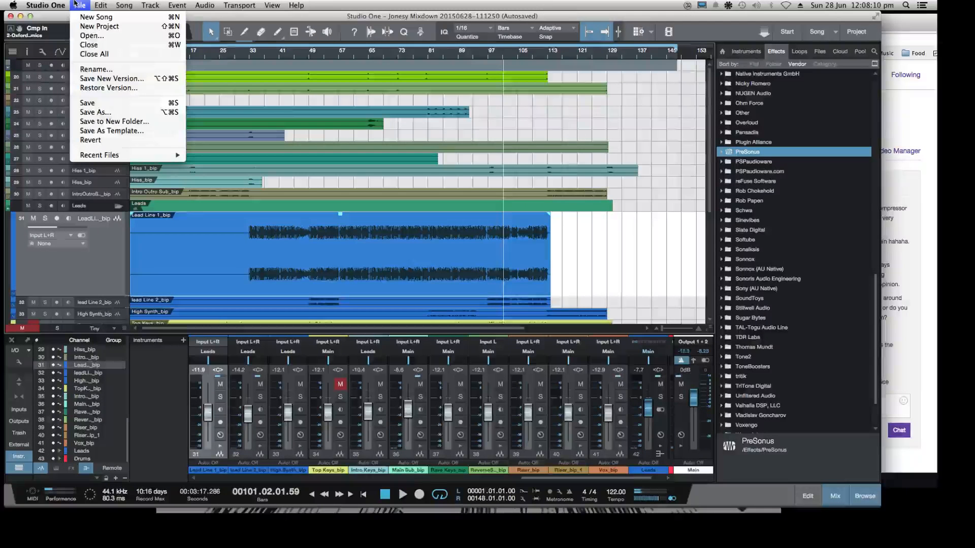
left_click(85, 45)
left_click(435, 181)
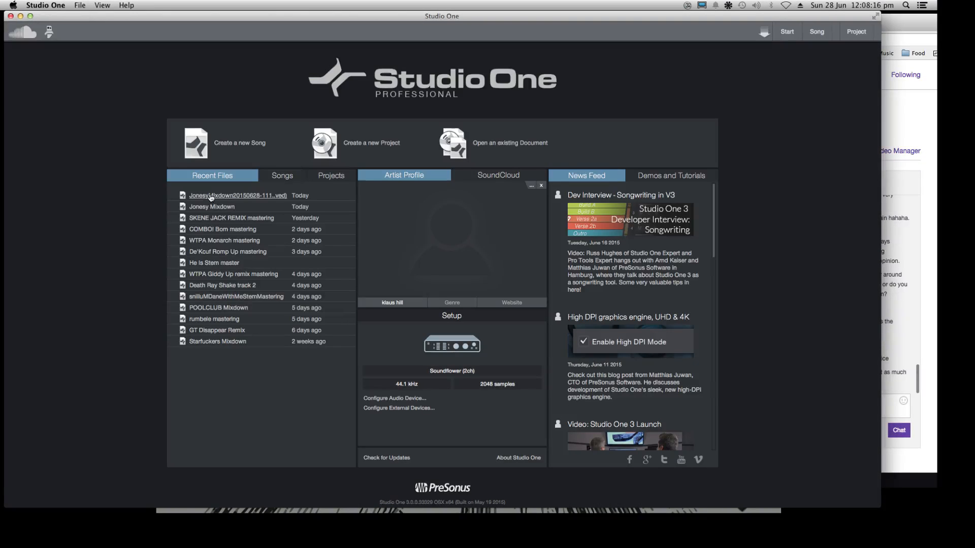
left_click(211, 208)
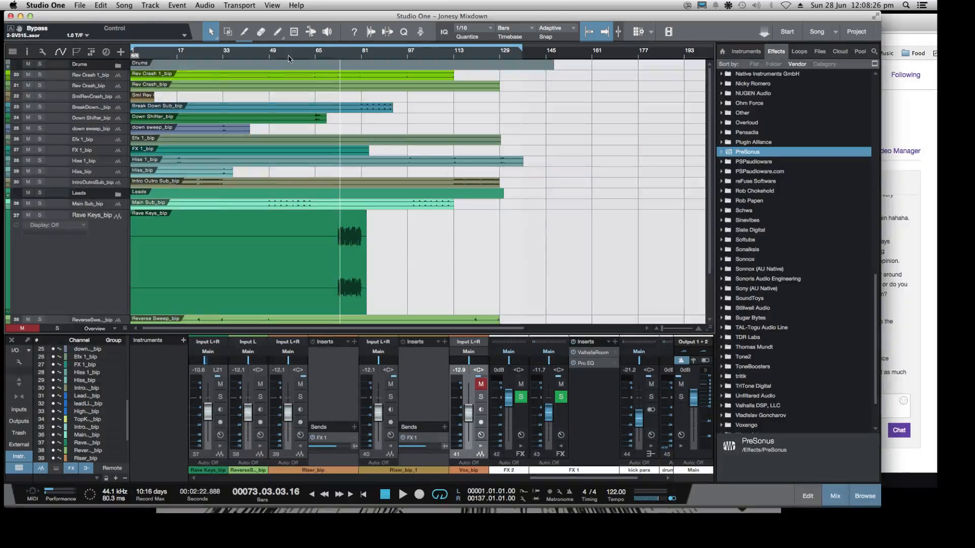
Play the current Jonesy Mixdown from about bar 52 and stop playback after a few bars
left_click(279, 56)
key("space")
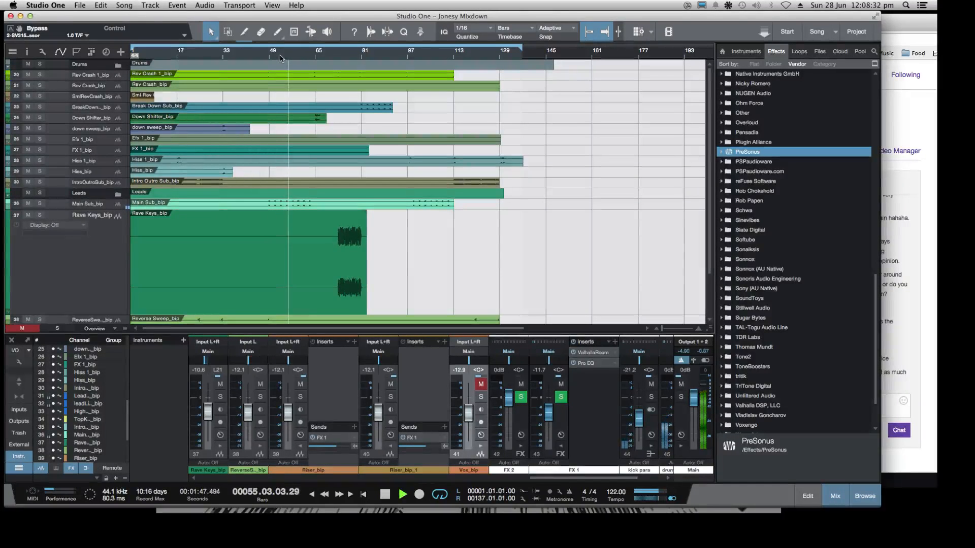
key("space")
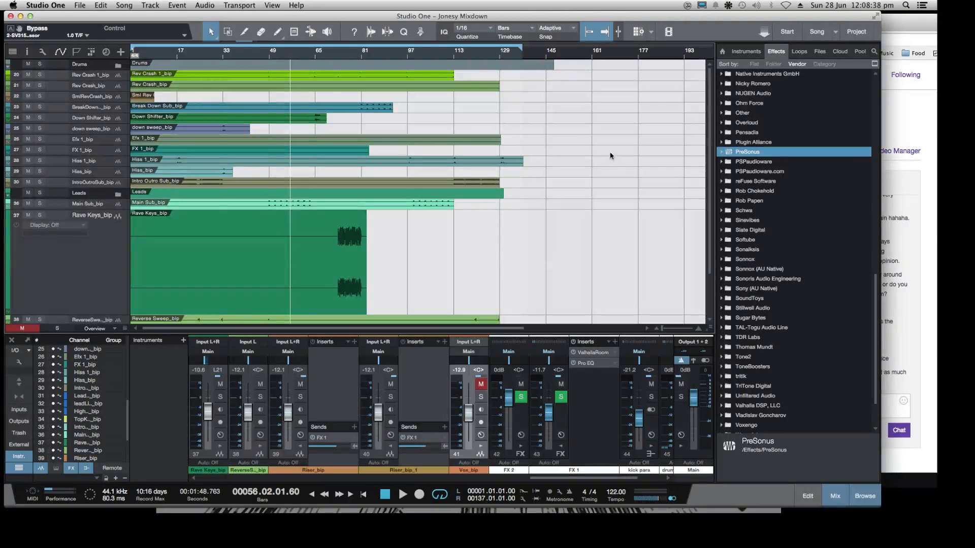
Read the chat on the Twitch dashboard in Chrome and return to the song in Studio One
left_click(914, 84)
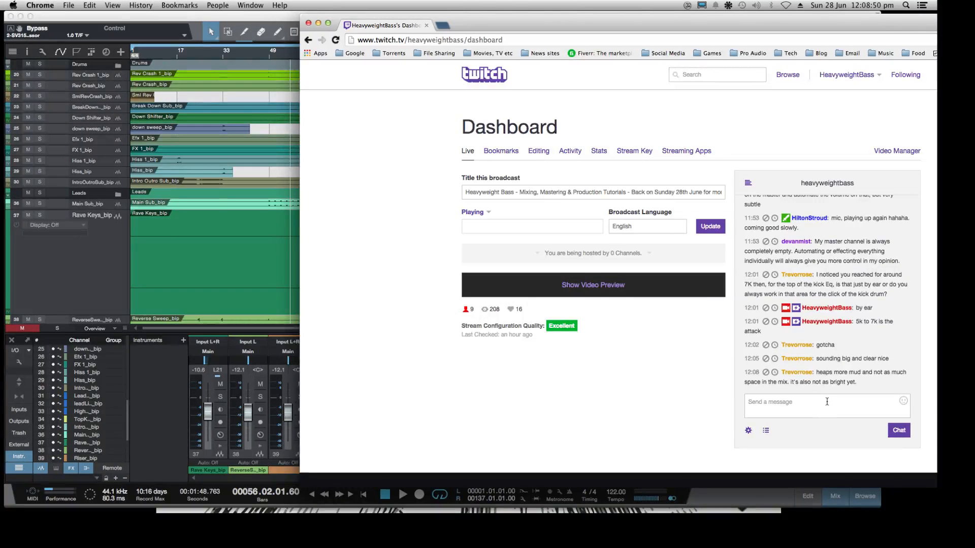
left_click(89, 253)
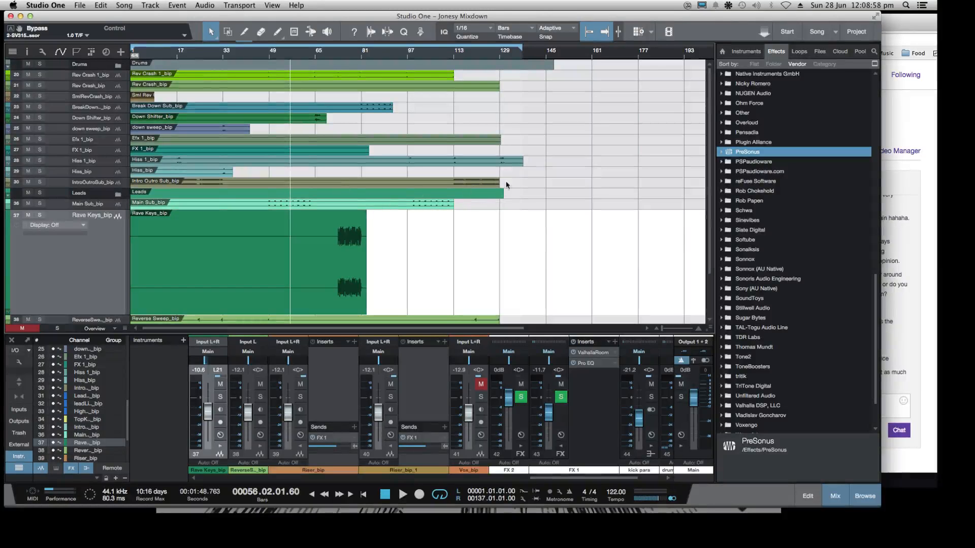
left_click(892, 25)
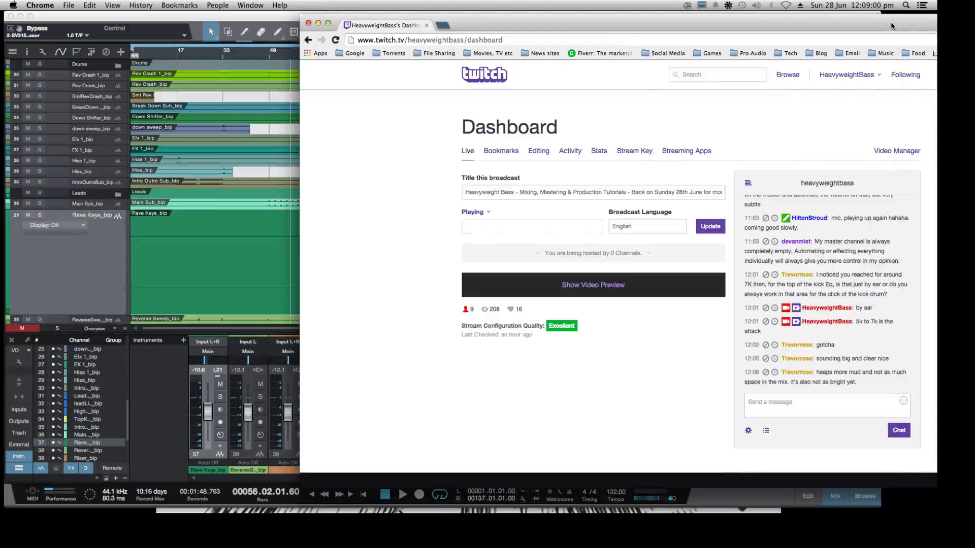
left_click(96, 273)
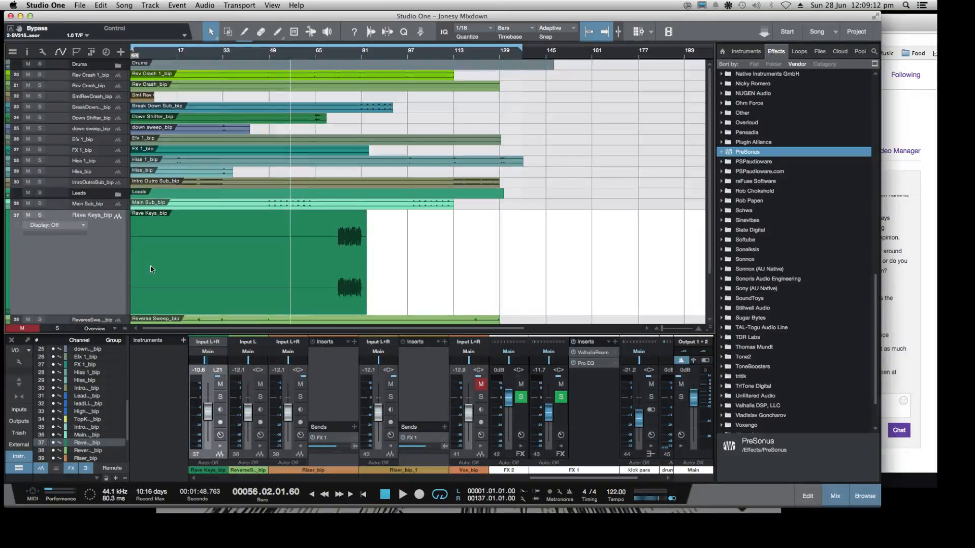
left_click(902, 23)
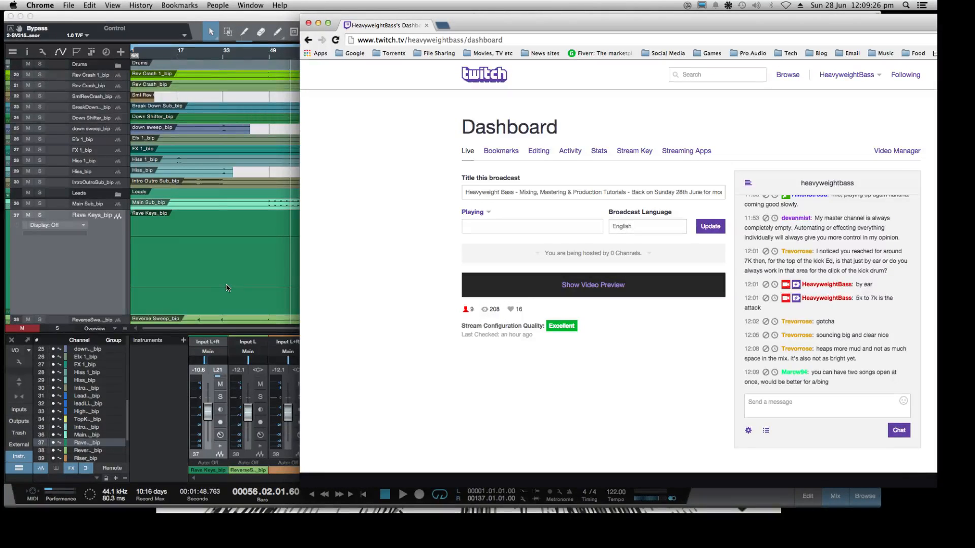
left_click(62, 276)
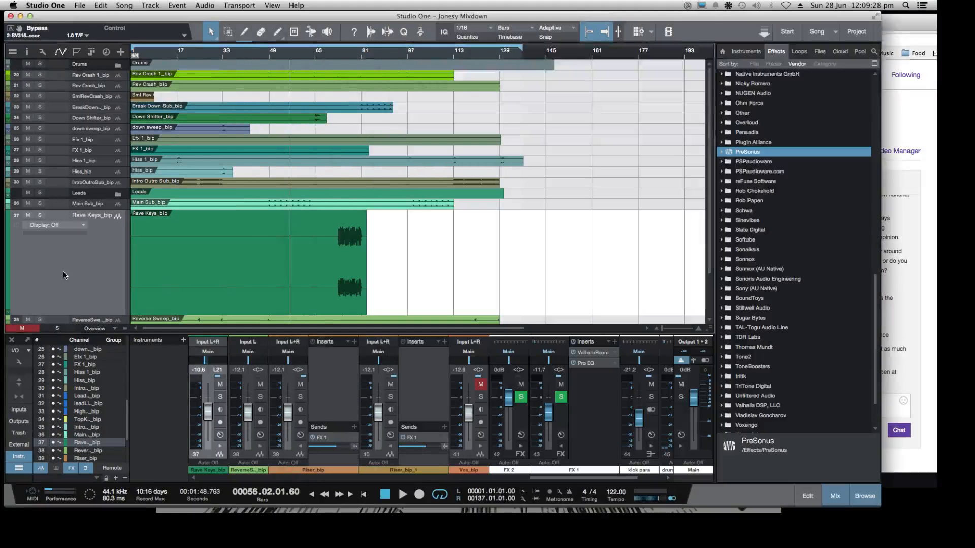
left_click(83, 5)
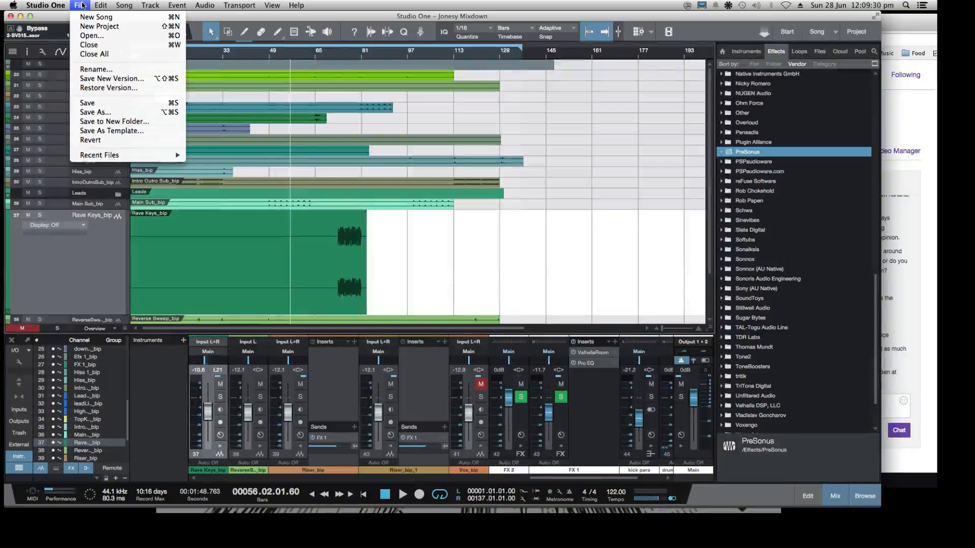
left_click(88, 36)
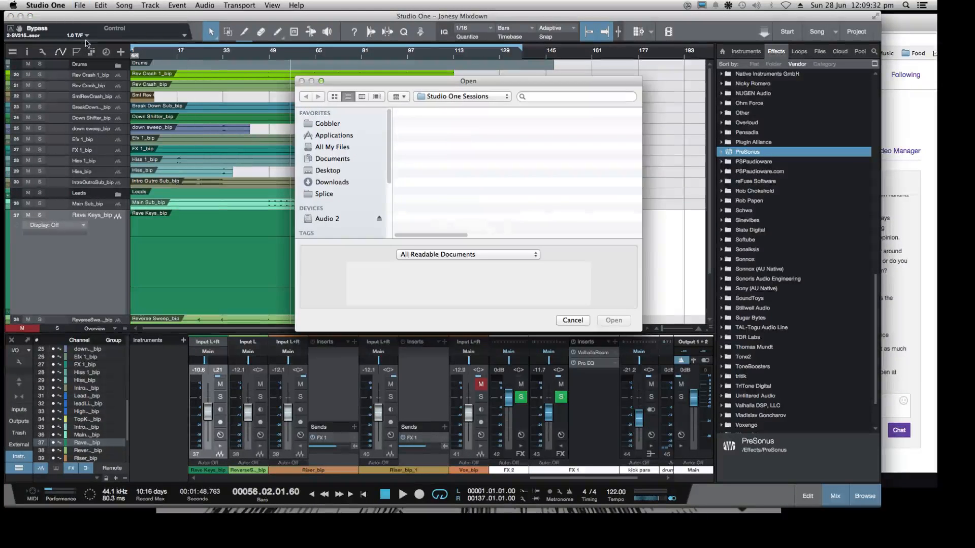
double_click(429, 134)
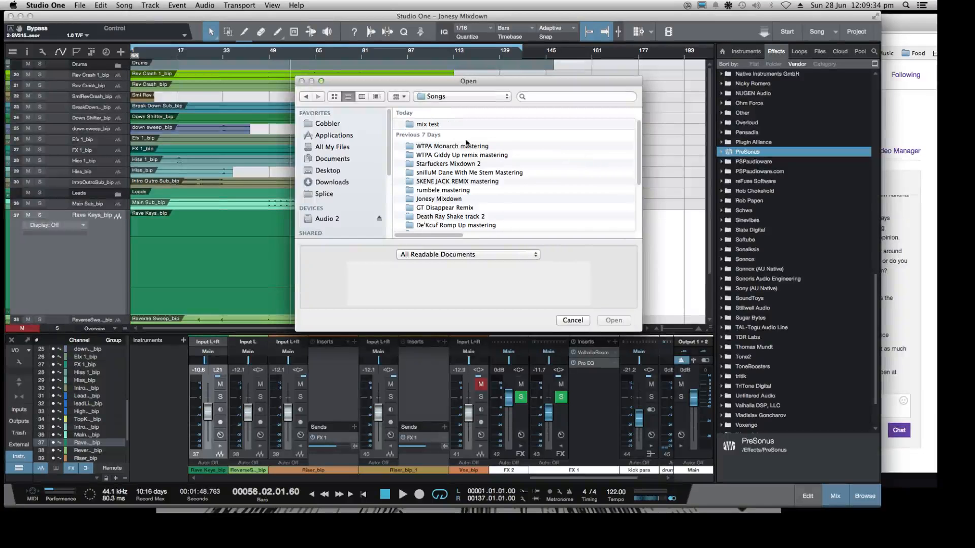
double_click(446, 203)
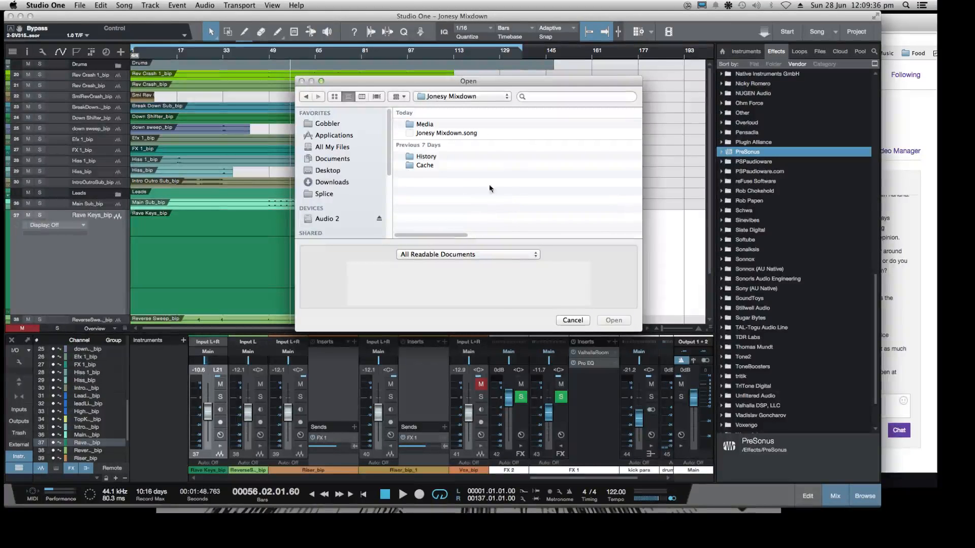
double_click(426, 157)
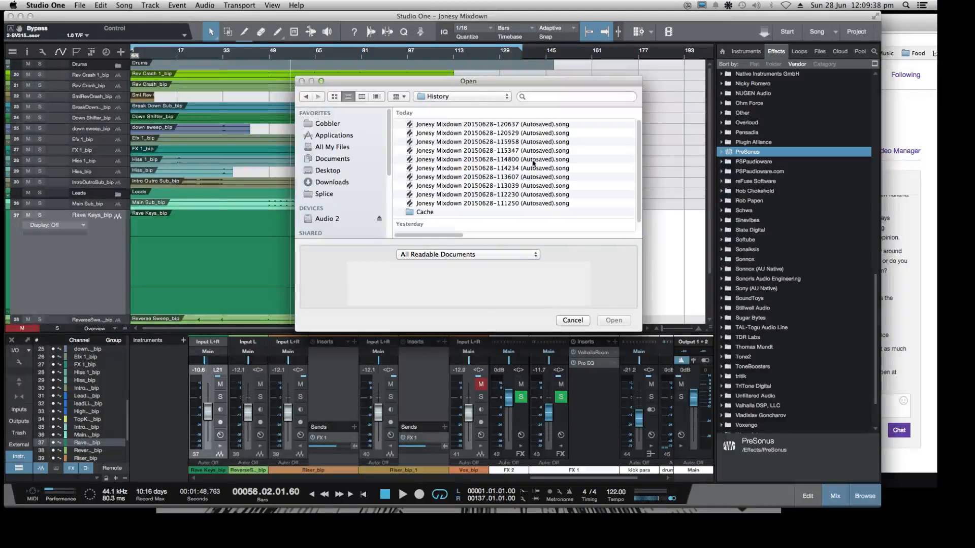
left_click(457, 204)
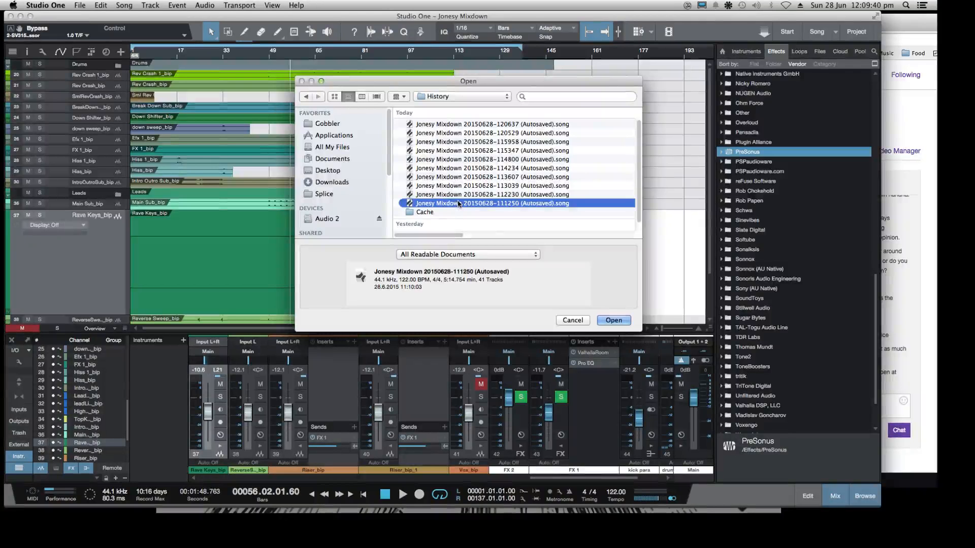
left_click(629, 321)
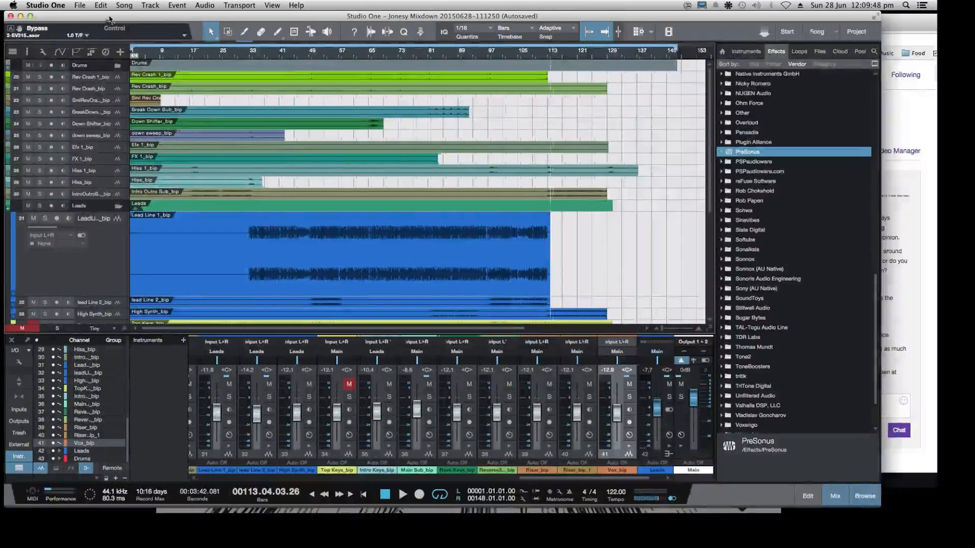
Listen to the autosaved mix from bar 50, shift its window slightly, and stop playback
mouse_move(109, 18)
left_mouse_down()
mouse_move(239, 28)
mouse_move(101, 22)
left_mouse_up()
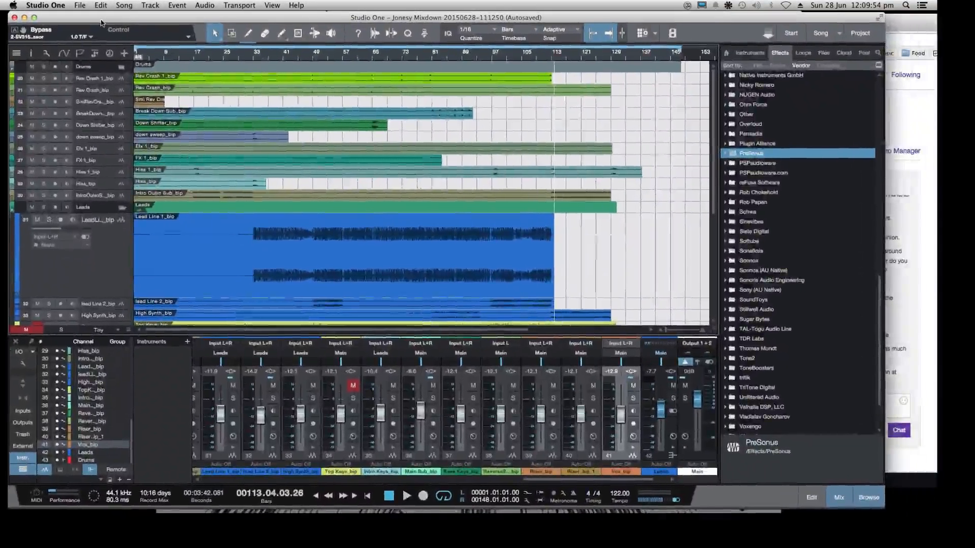
left_click(311, 62)
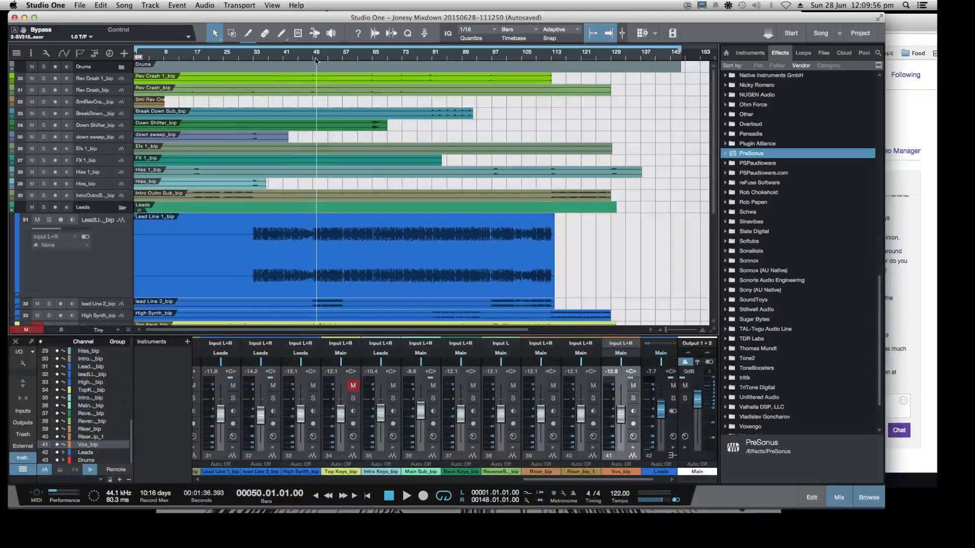
key("space")
left_click(81, 6)
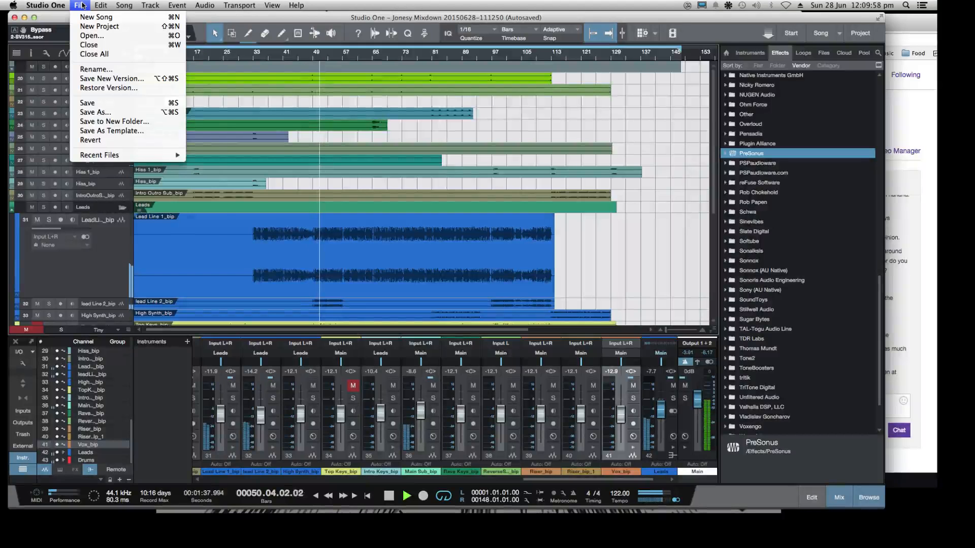
mouse_move(100, 4)
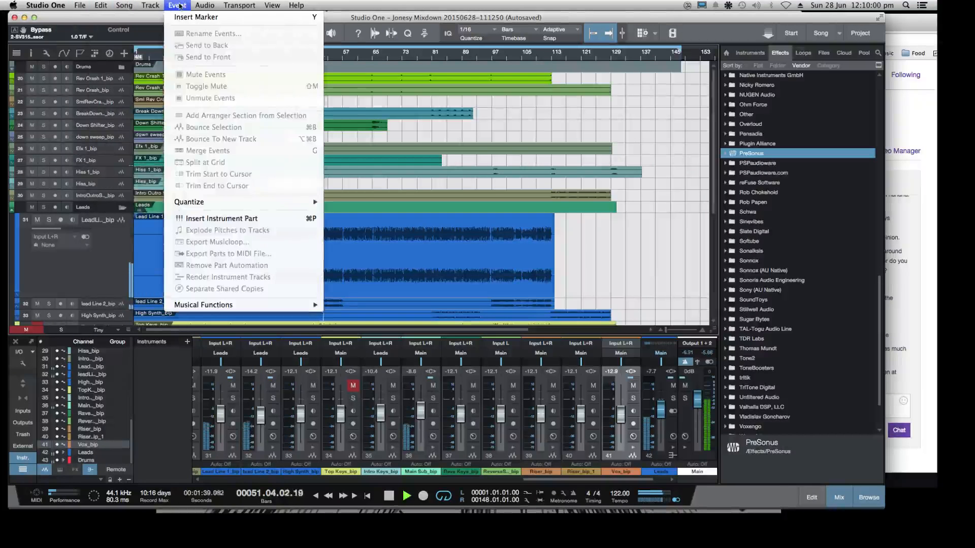
left_click(139, 4)
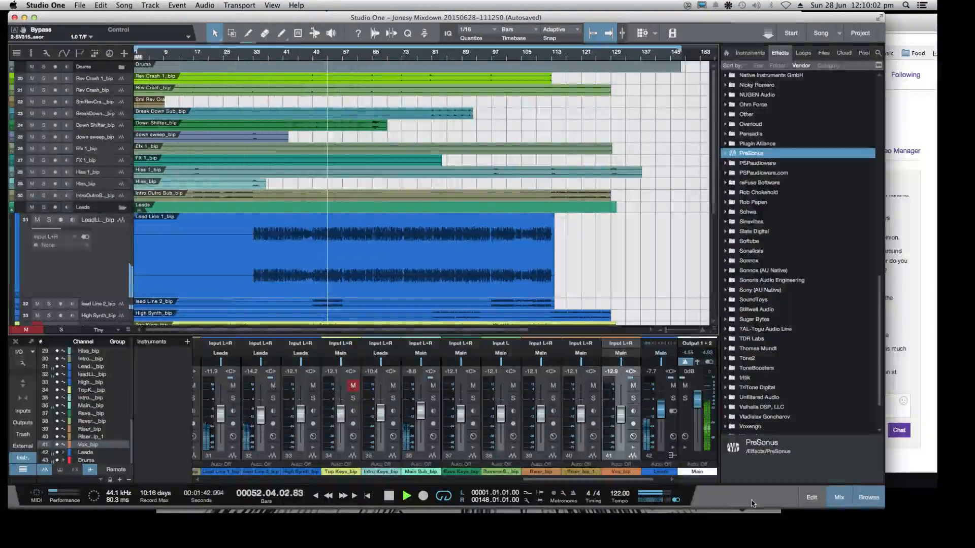
mouse_move(769, 508)
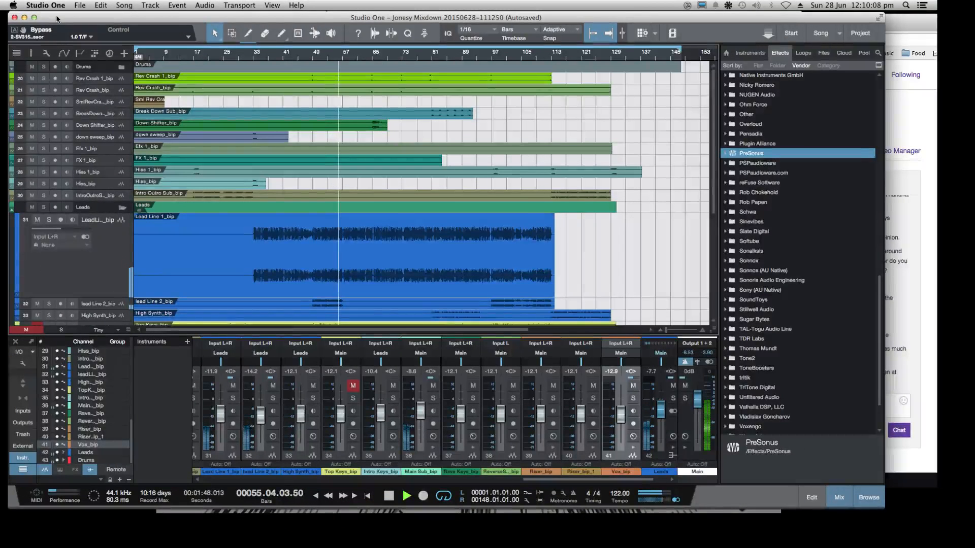
mouse_move(96, 18)
left_mouse_down()
mouse_move(202, 26)
mouse_move(101, 20)
left_mouse_up()
key("space")
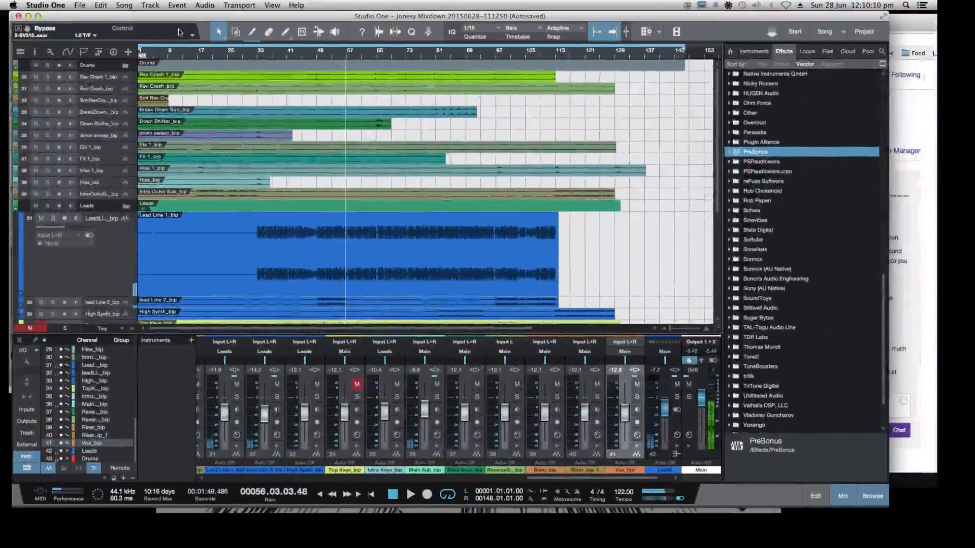
Switch to the open Jonesy Mixdown.song through the recent files and play it from about bar 52
left_click(80, 6)
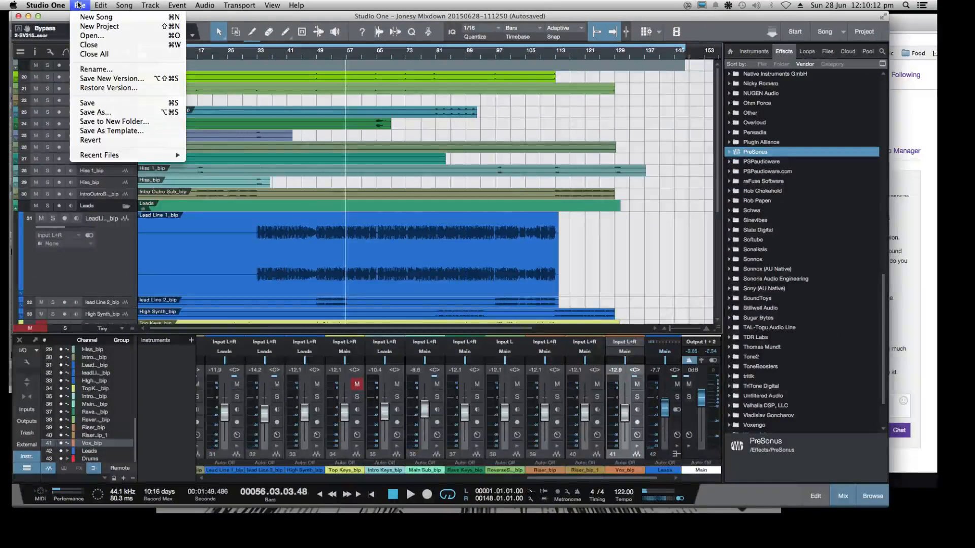
mouse_move(112, 156)
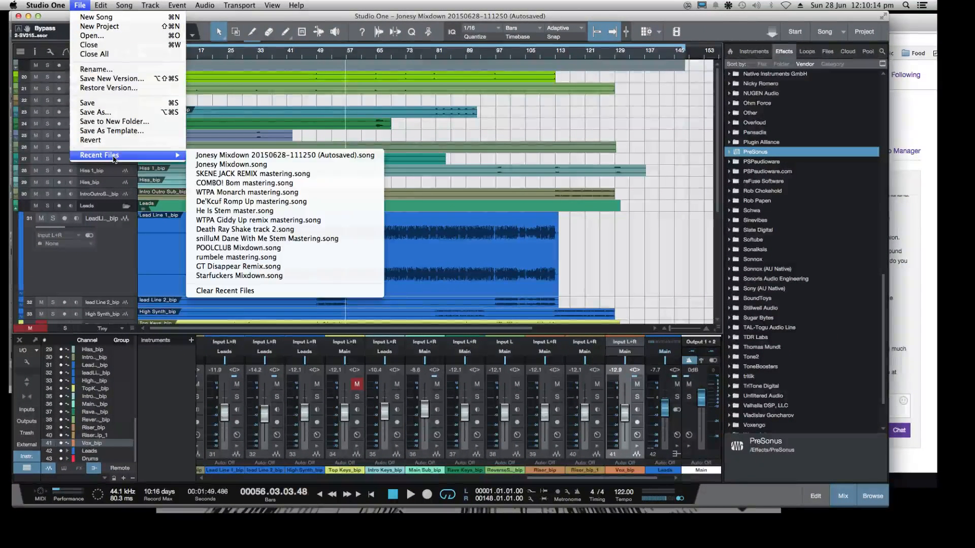
left_click(235, 166)
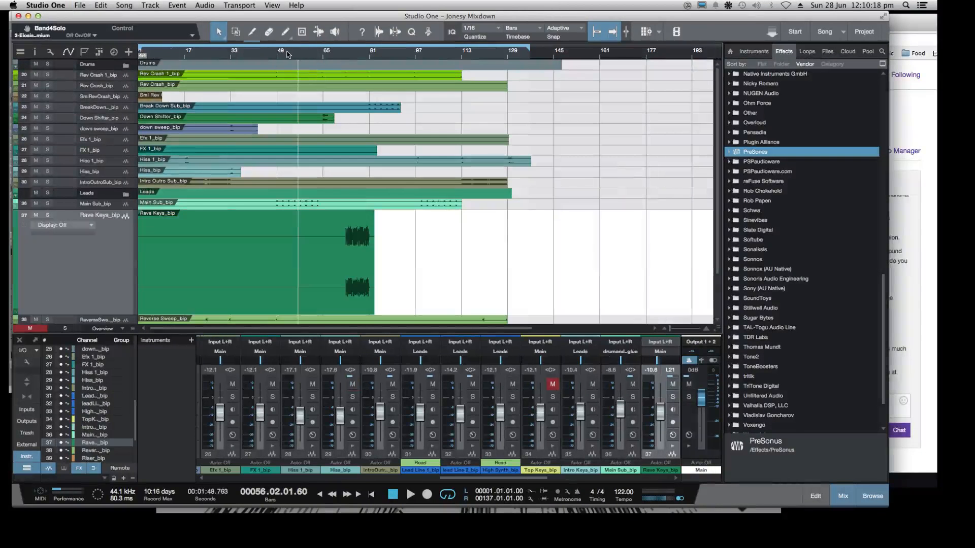
left_click(288, 54)
key("space")
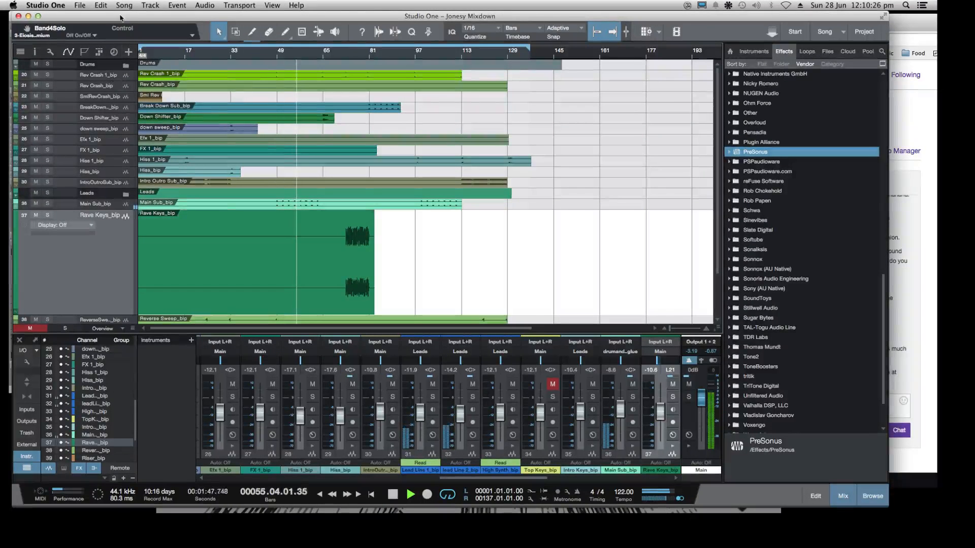
left_click(80, 5)
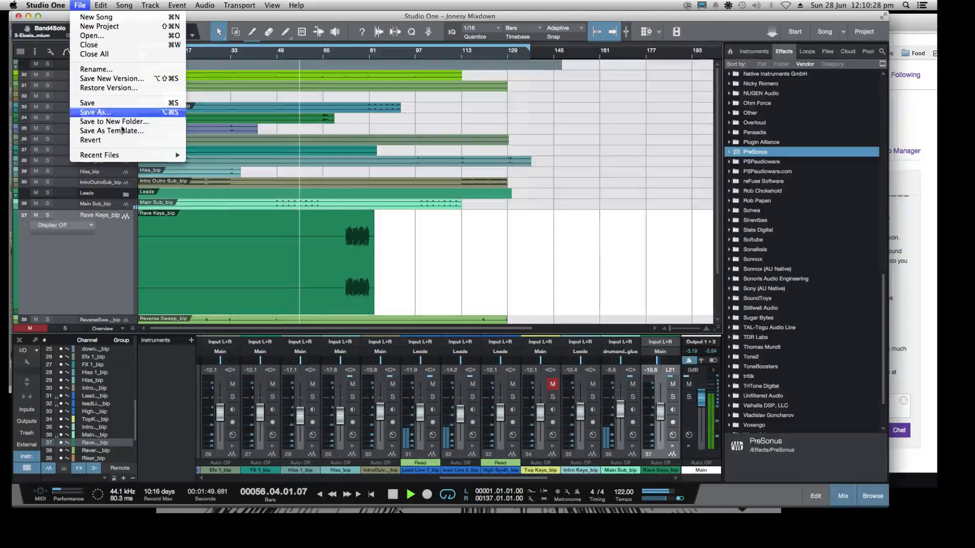
mouse_move(124, 156)
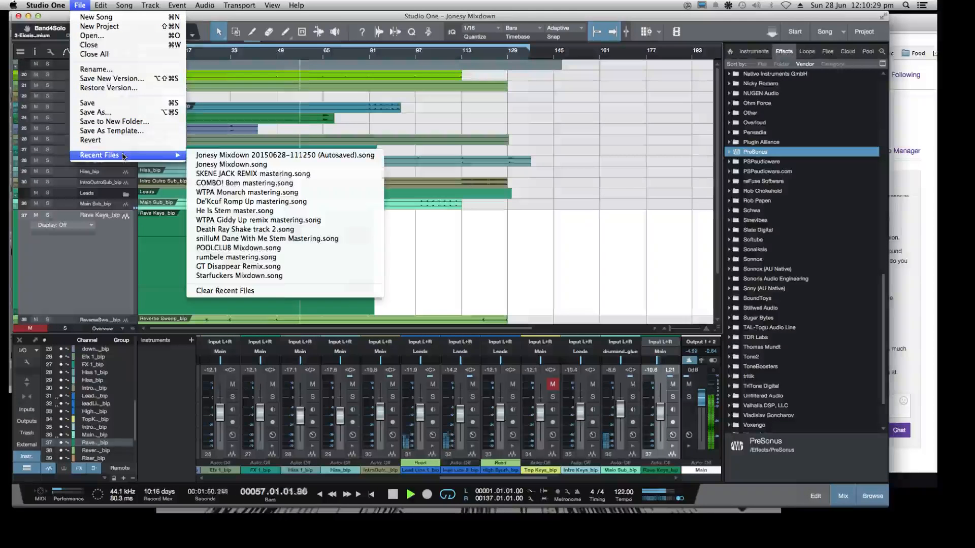
left_click(215, 158)
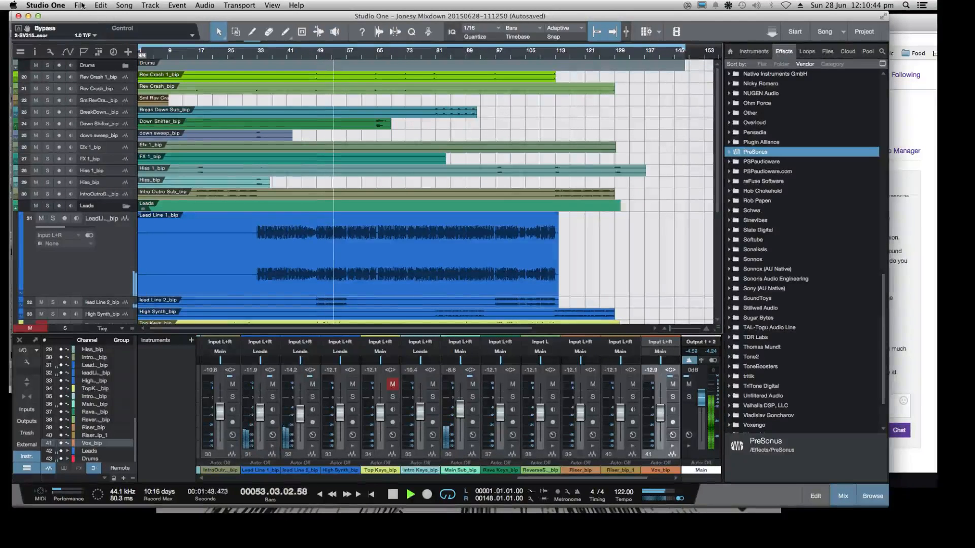
left_click(440, 56)
left_click(515, 55)
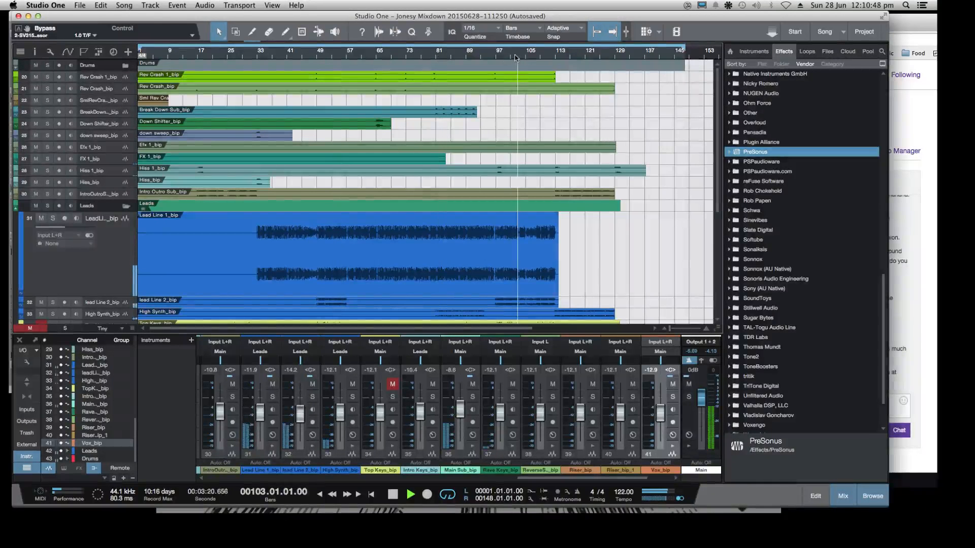
Switch back to the current Jonesy Mixdown.song from the recent files
left_click(79, 5)
mouse_move(136, 154)
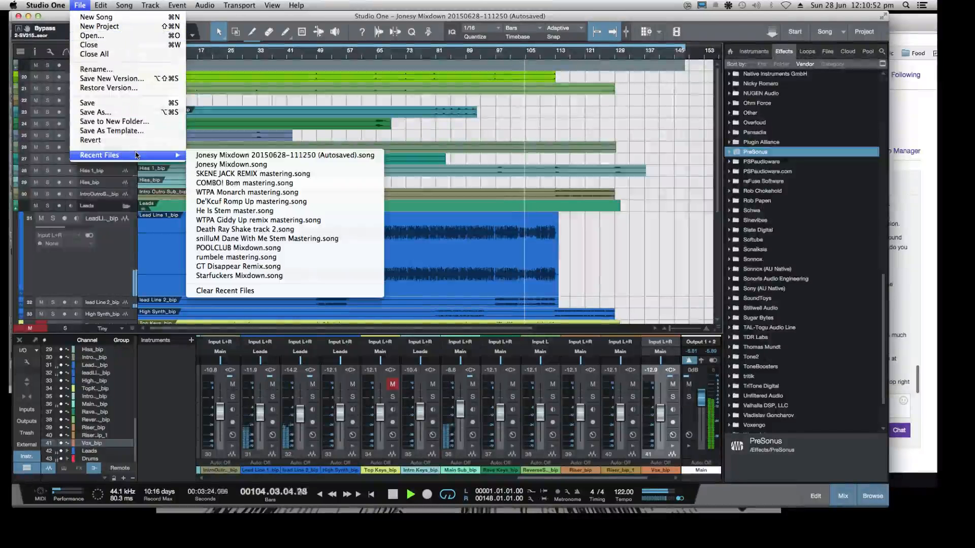
left_click(256, 165)
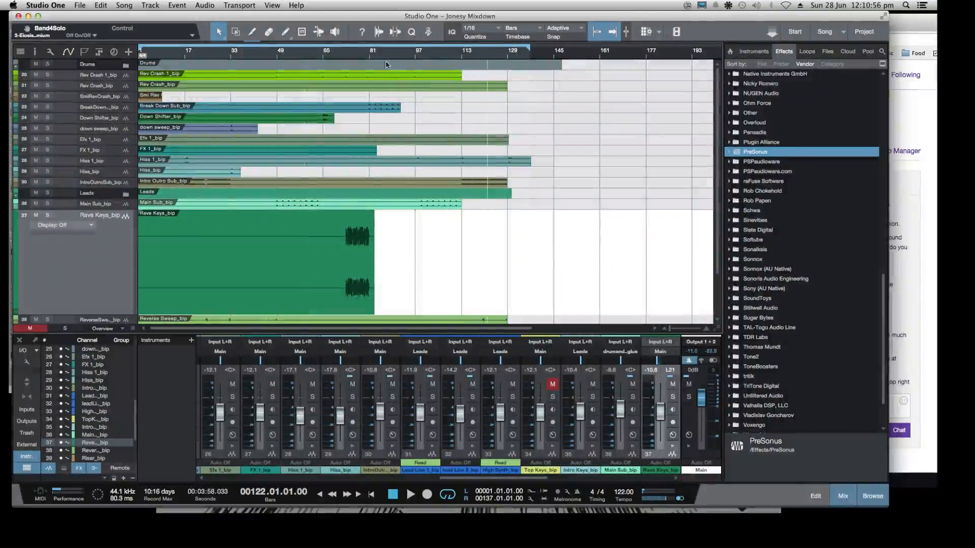
Audition the current Jonesy Mixdown from about bar 92, skipping ahead to about bars 101 and 107
left_click(401, 57)
key("space")
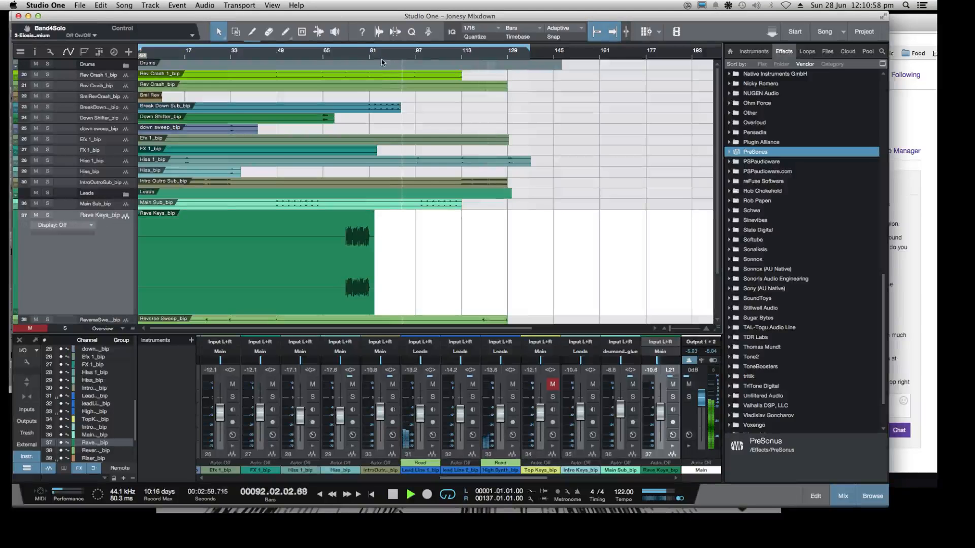
left_click(426, 57)
left_click(444, 57)
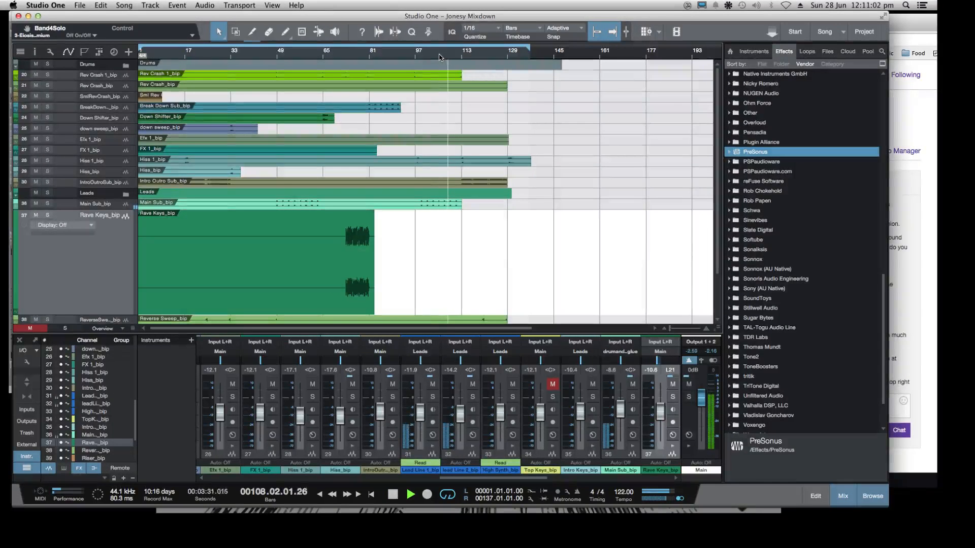
Read the Twitch chat tip about having two songs open and check the Transfers window for a song switcher
left_click(918, 308)
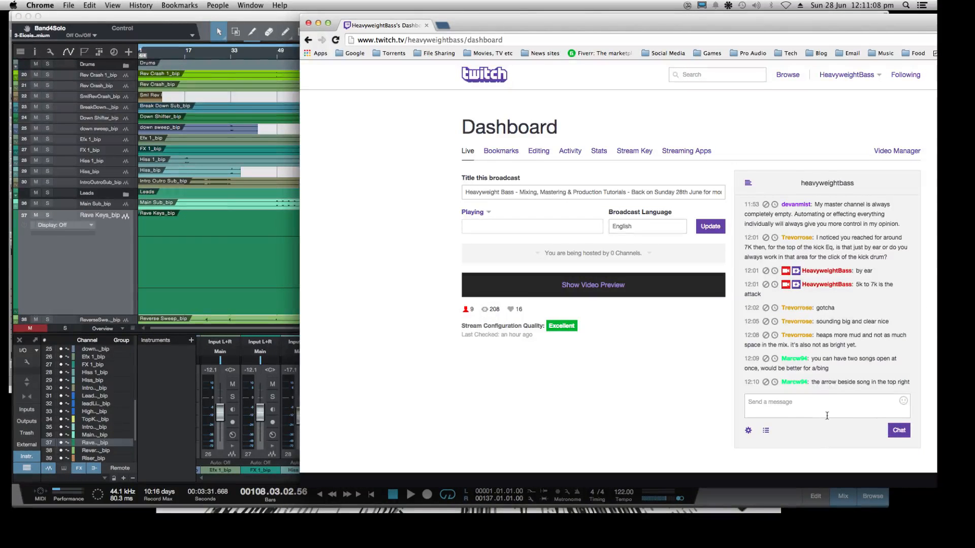
left_click(107, 18)
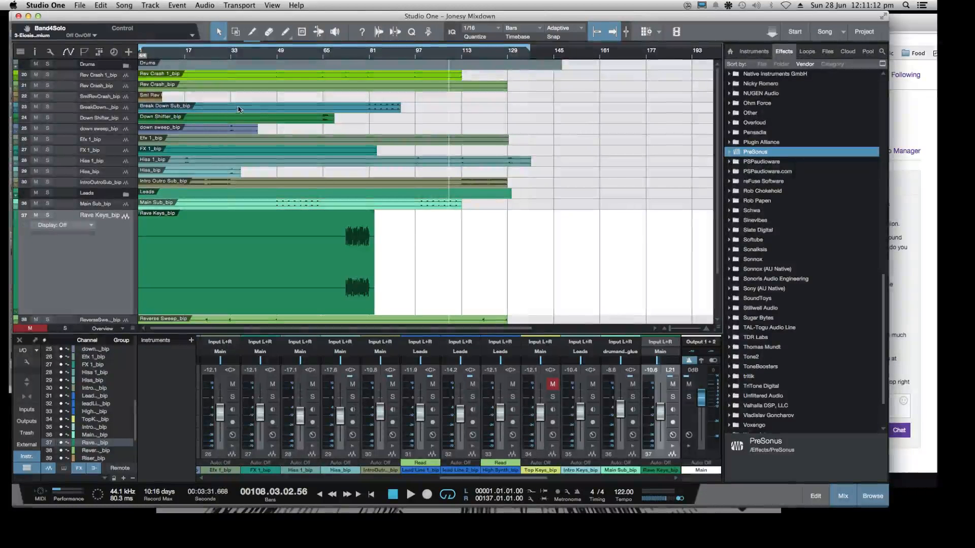
left_click(771, 33)
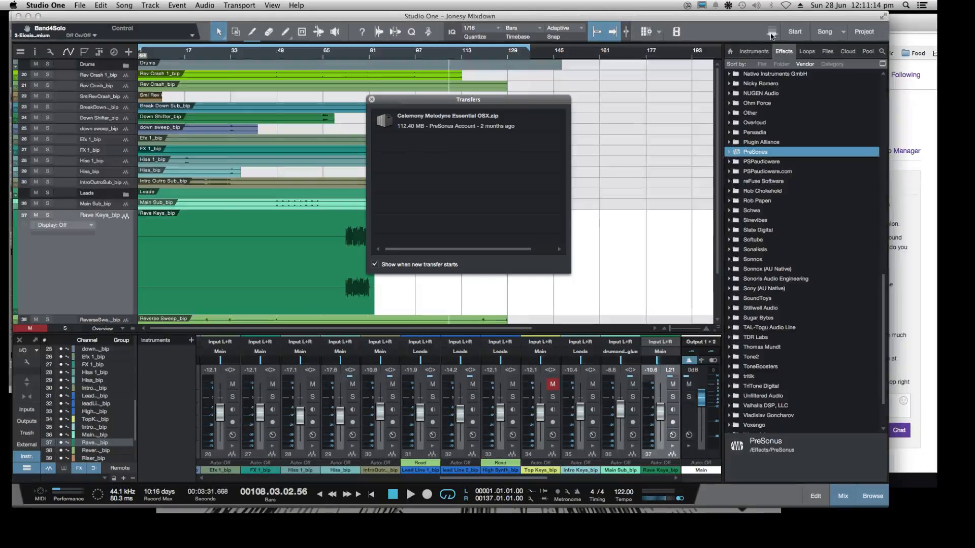
left_click(370, 99)
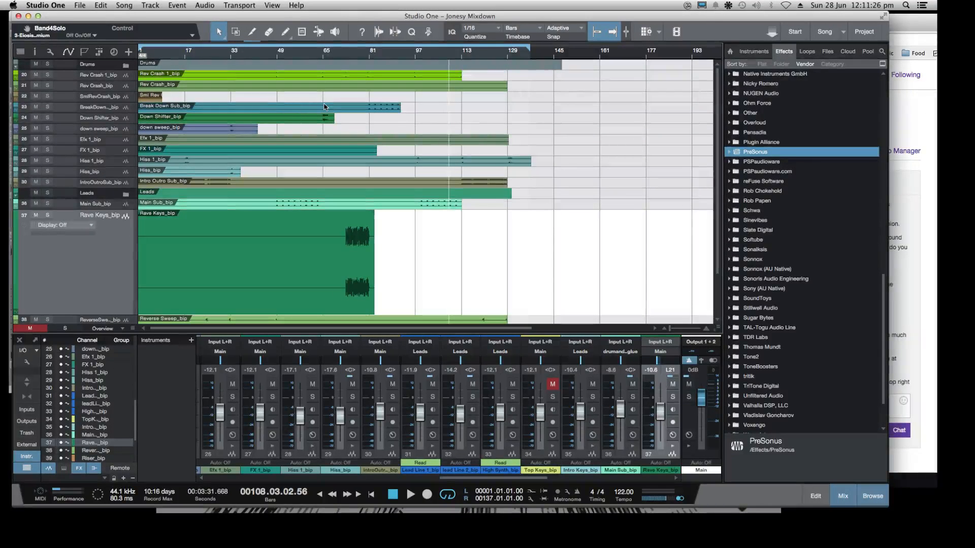
left_click(912, 137)
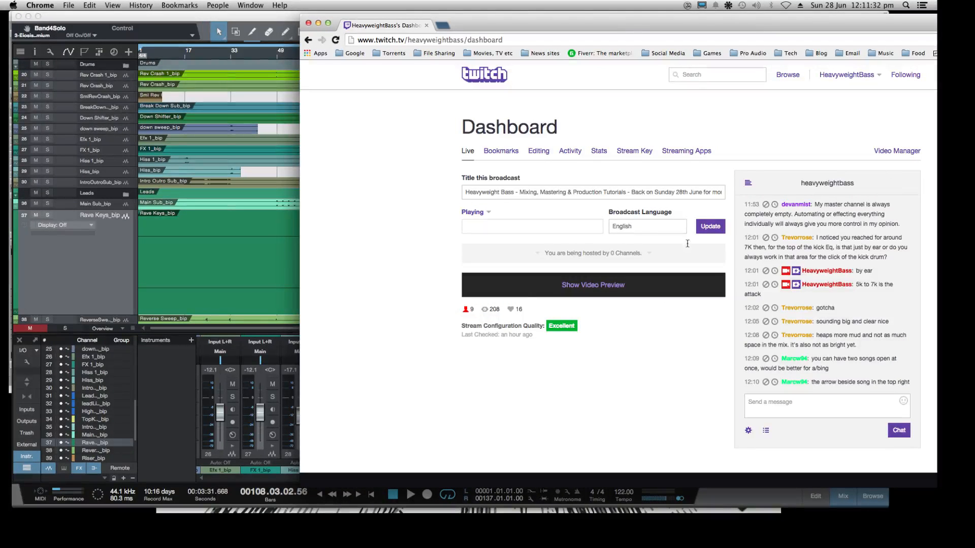
left_click(47, 268)
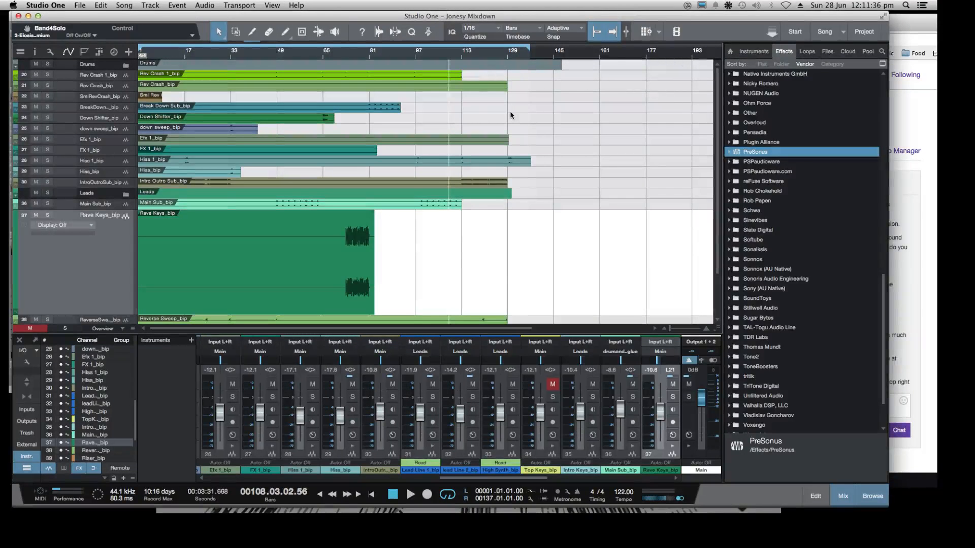
Look for the open-song selector near Song, dismiss the Transfers window, and reread the chat hint about its location
left_click(659, 32)
left_click(660, 33)
left_click(772, 34)
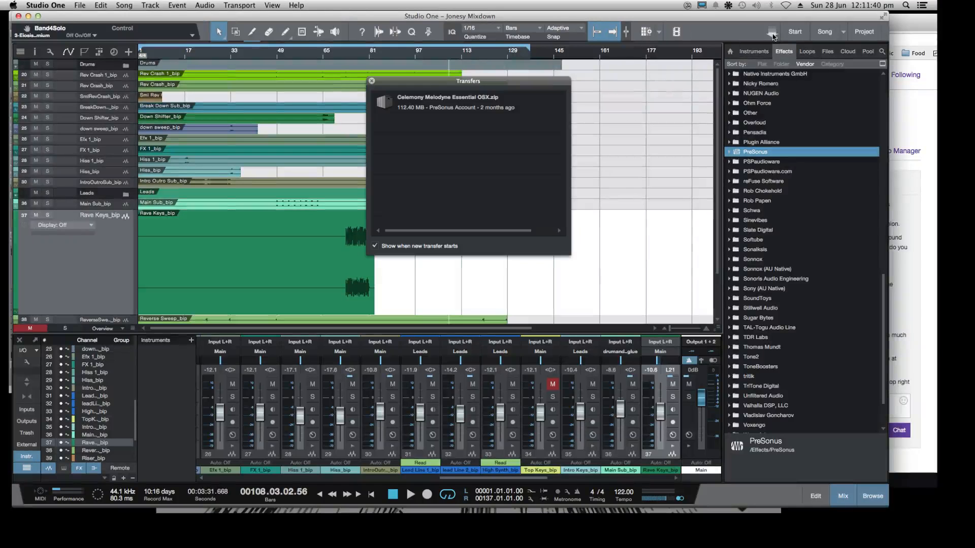
left_click(372, 80)
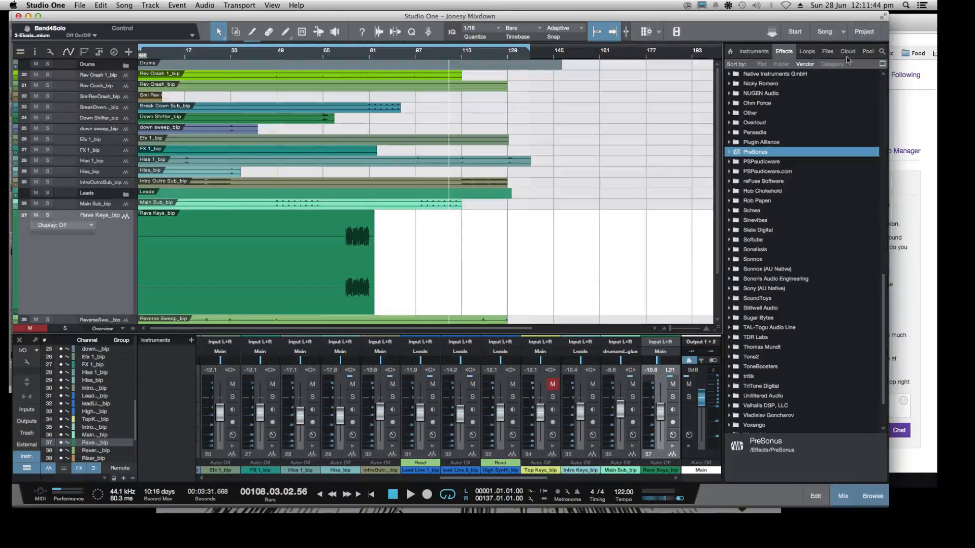
left_click(843, 32)
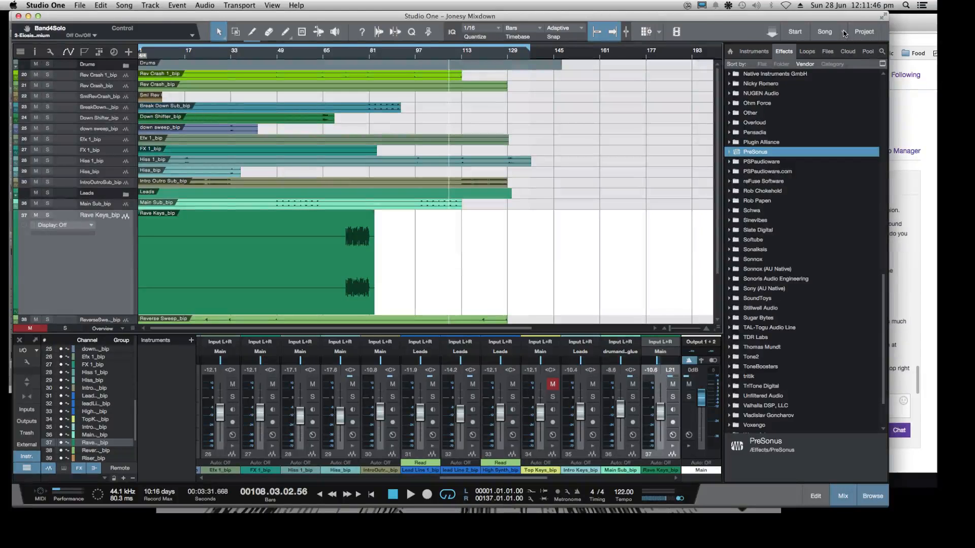
left_click(913, 28)
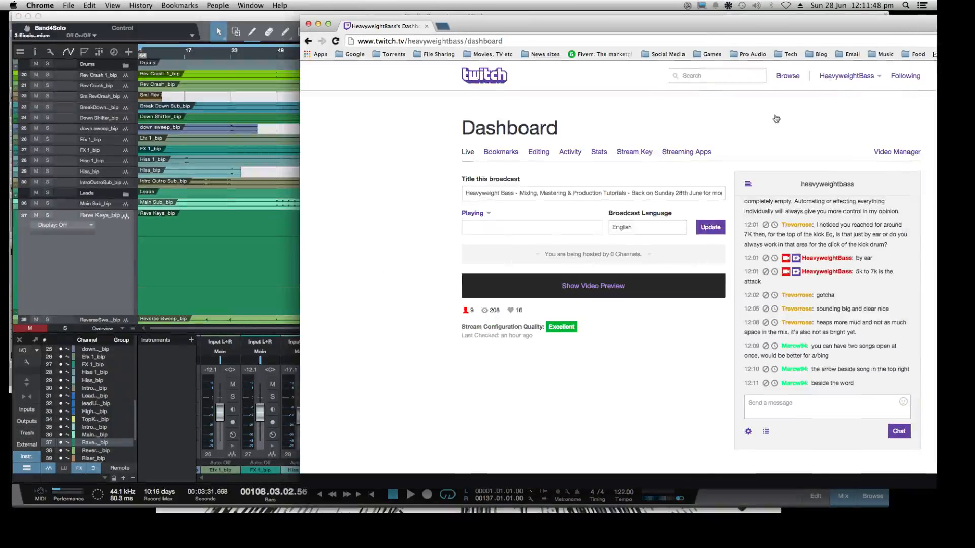
key("super+Tab")
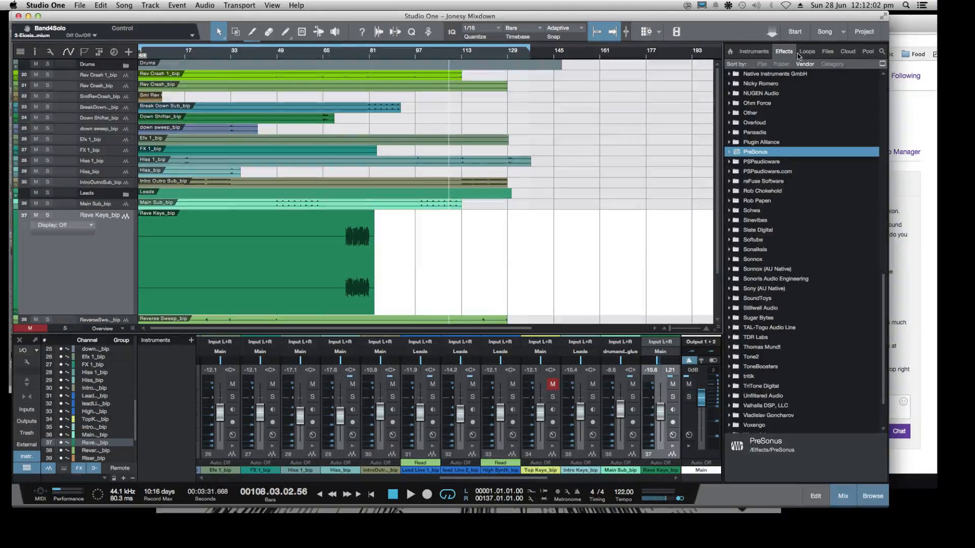
key("ctrl+Tab")
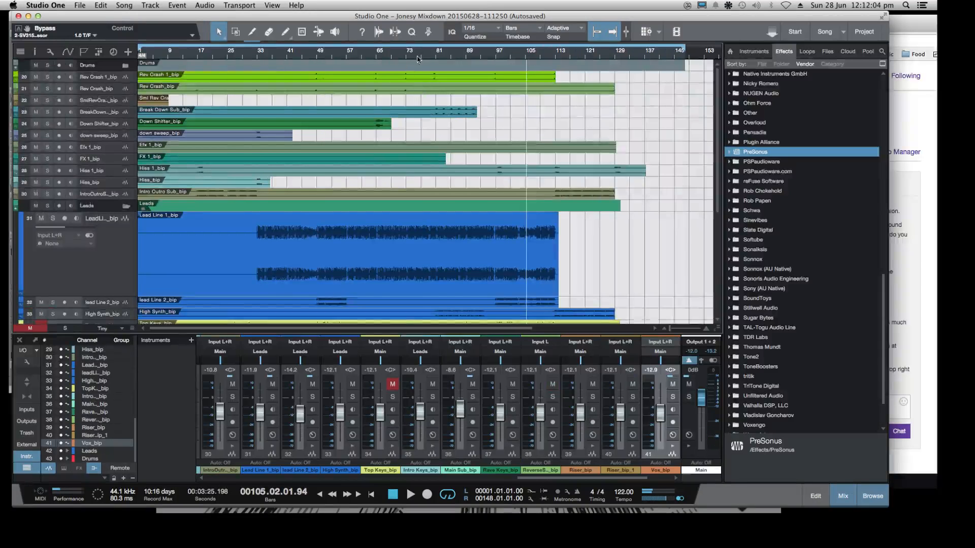
left_click(82, 5)
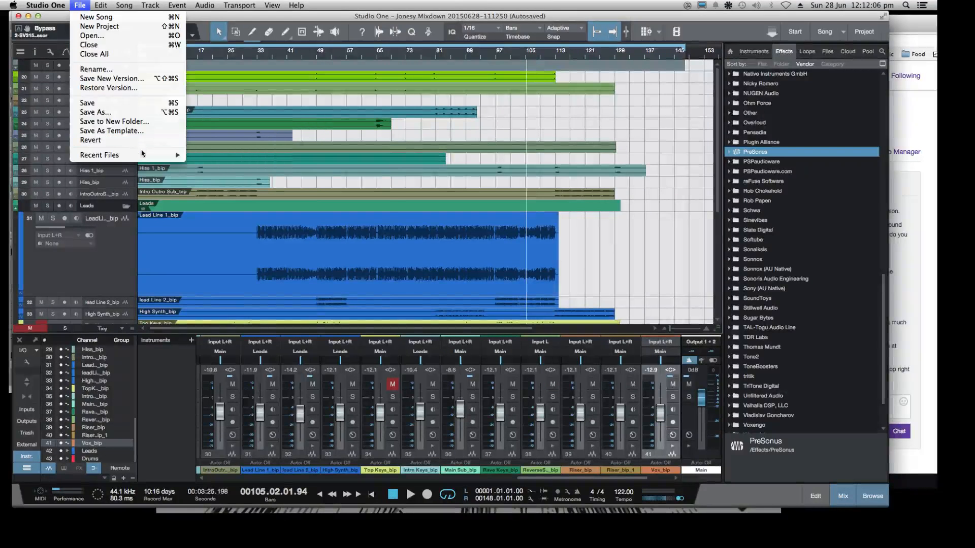
mouse_move(142, 155)
left_click(414, 128)
left_click(484, 55)
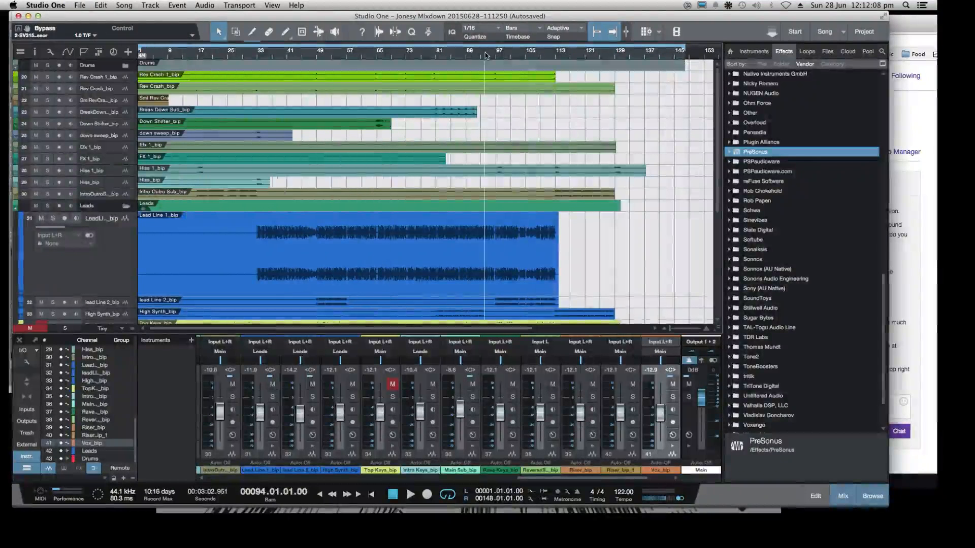
key("space")
Switch to Jonesy Mixdown through the list of open songs and audition it from about bars 101 and 103, then stop
left_click(844, 31)
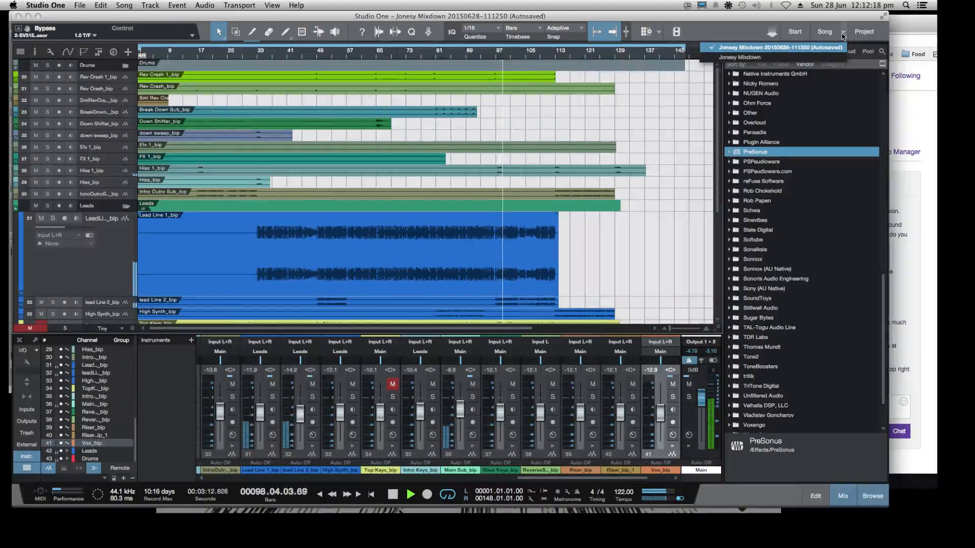
left_click(745, 57)
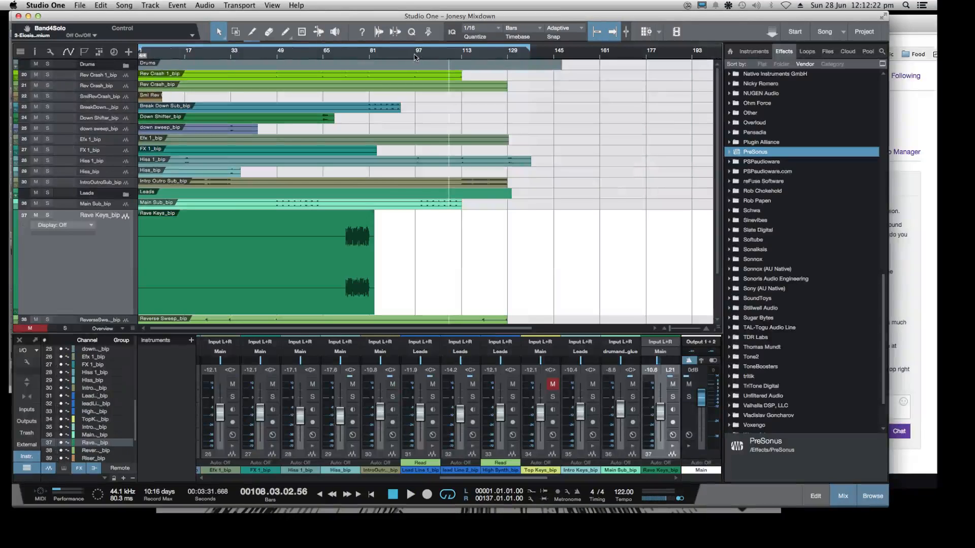
double_click(415, 57)
double_click(428, 57)
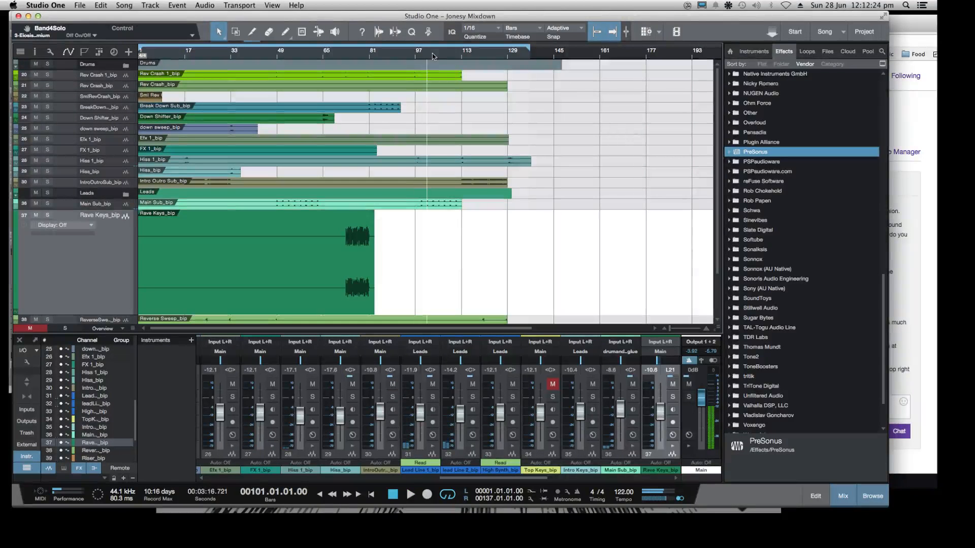
double_click(433, 56)
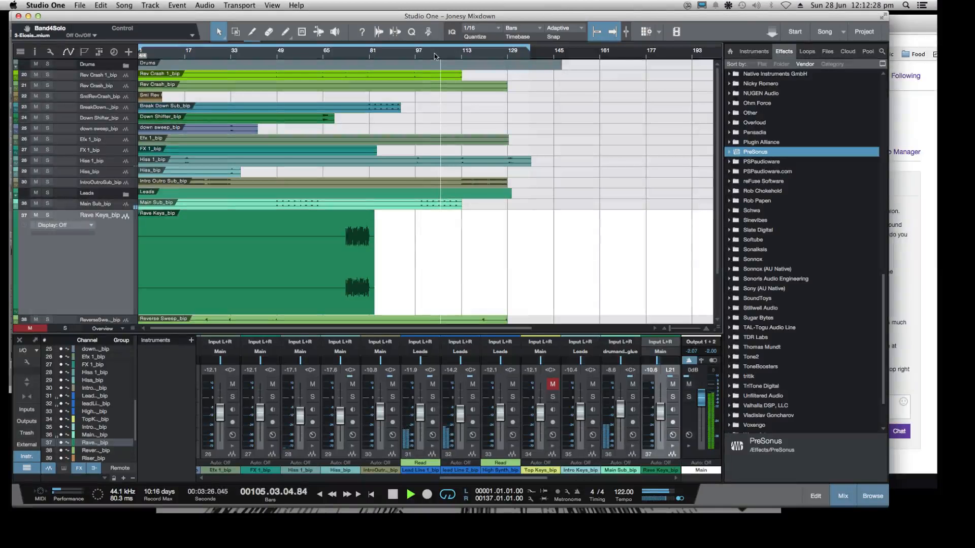
left_click_drag(390, 15, 388, 16)
key("space")
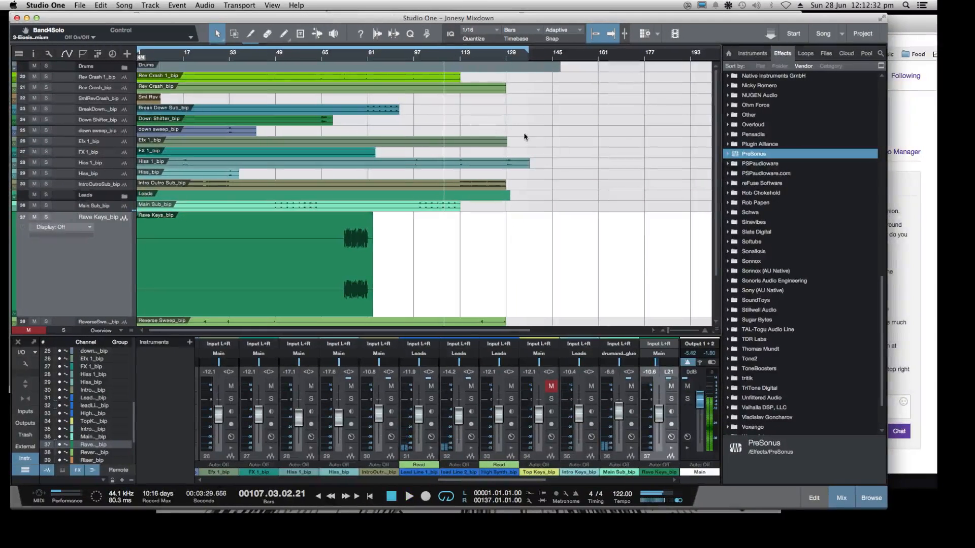
left_click(80, 5)
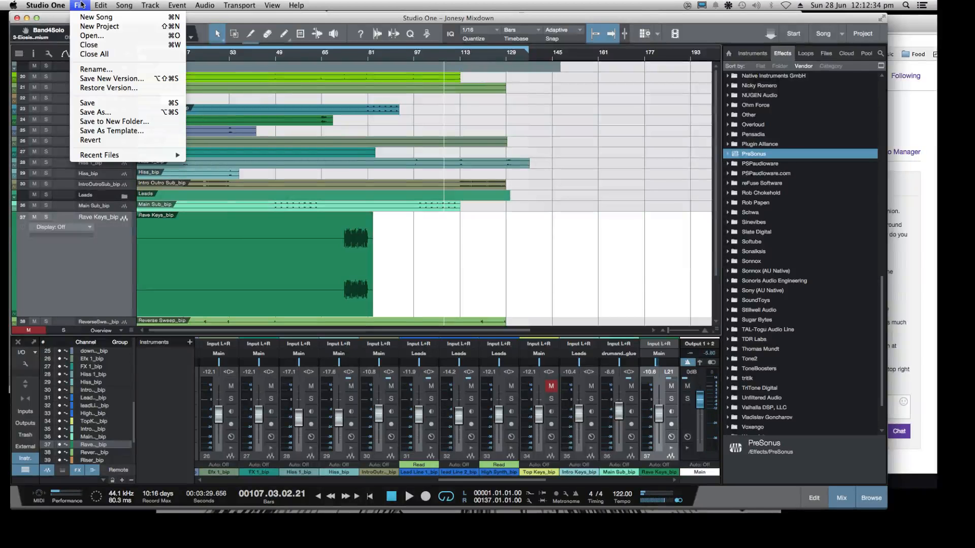
mouse_move(155, 159)
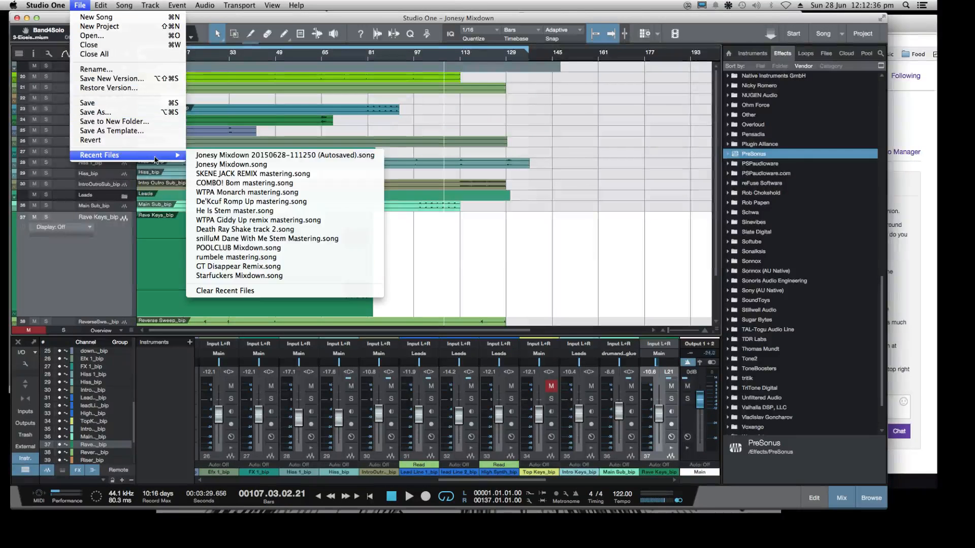
left_click(290, 156)
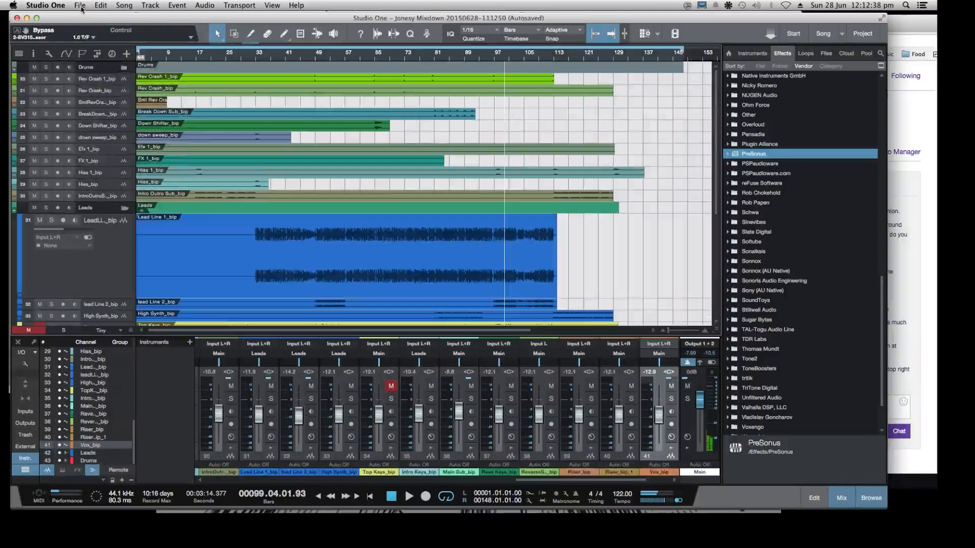
left_click(81, 6)
left_click(89, 45)
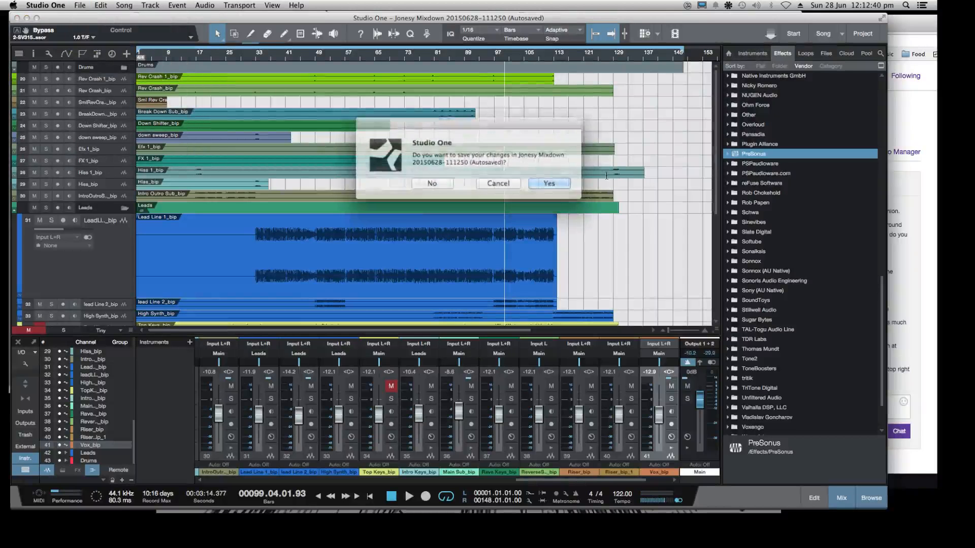
left_click(428, 181)
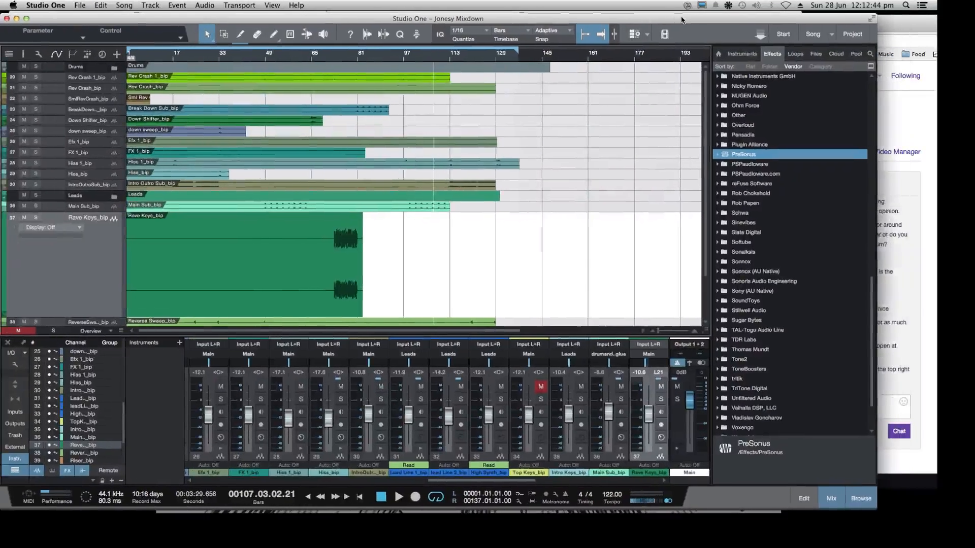
Switch to the Twitch dashboard in Chrome and post a chat message thanking the viewer for the tip
left_click(891, 111)
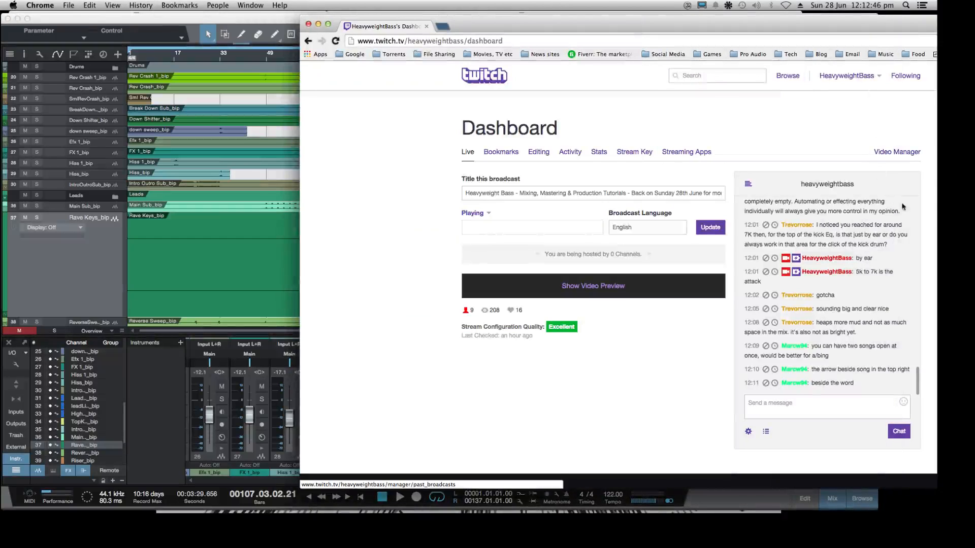
left_click(779, 403)
type("cheer")
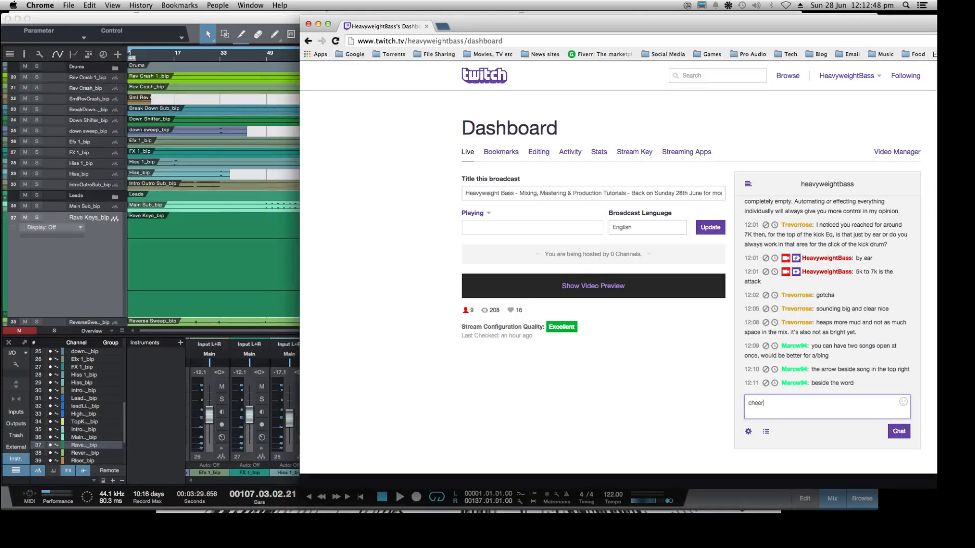
type("s marc :)")
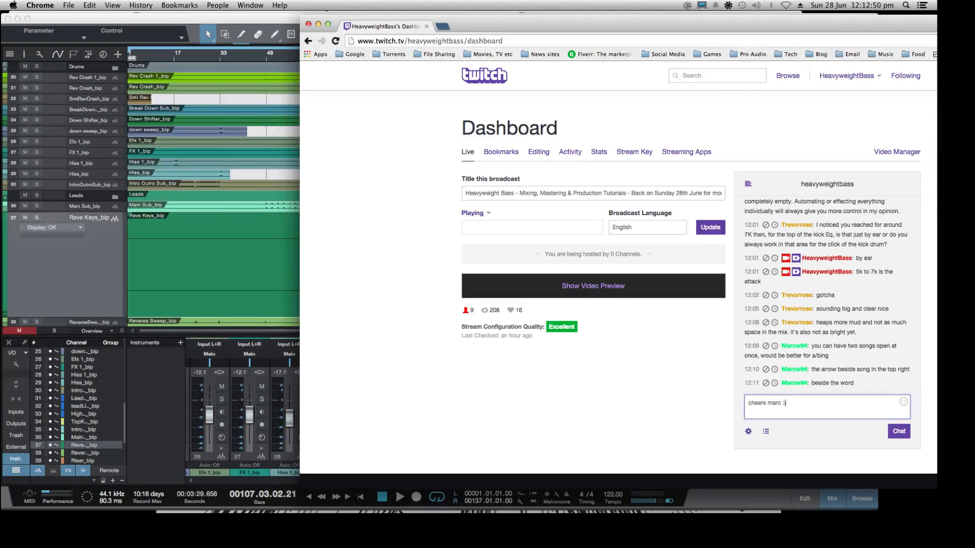
key("Return")
Post two follow-up chat messages reading "had nio idea" and "not something normally"
type("had nio")
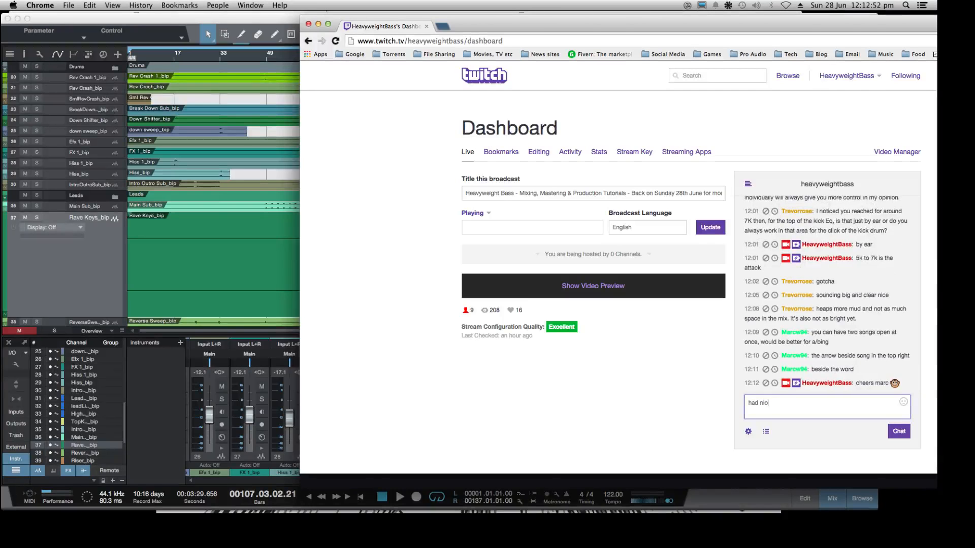
type(" idea")
key("Return")
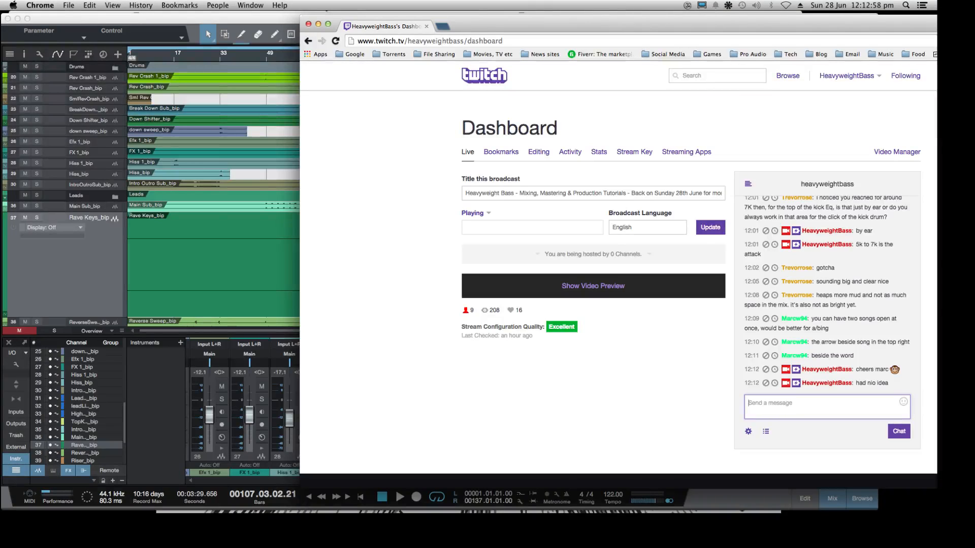
type("not something normally")
key("Return")
Return to the Jonesy Mixdown in Studio One and play it from about bar 19
left_click(49, 249)
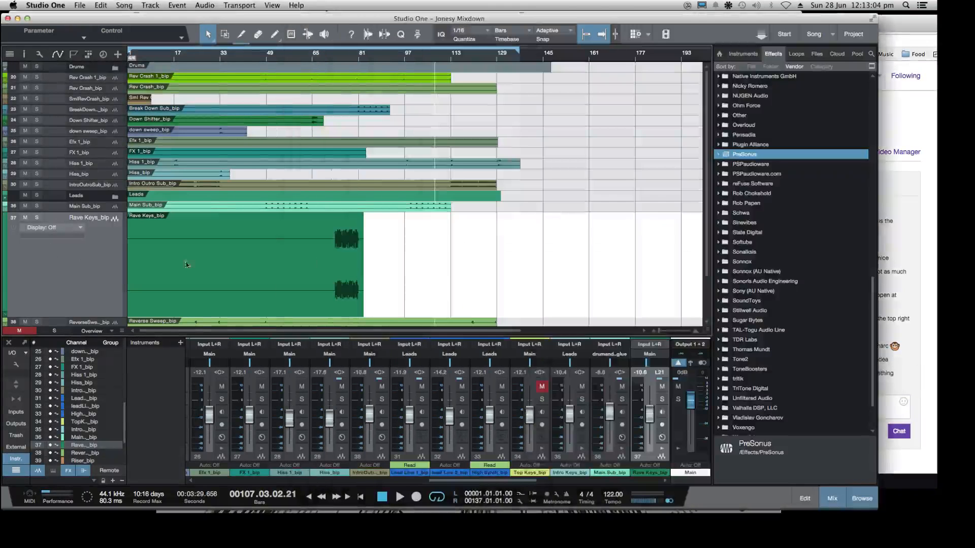
scroll(409, 250, "down", 5)
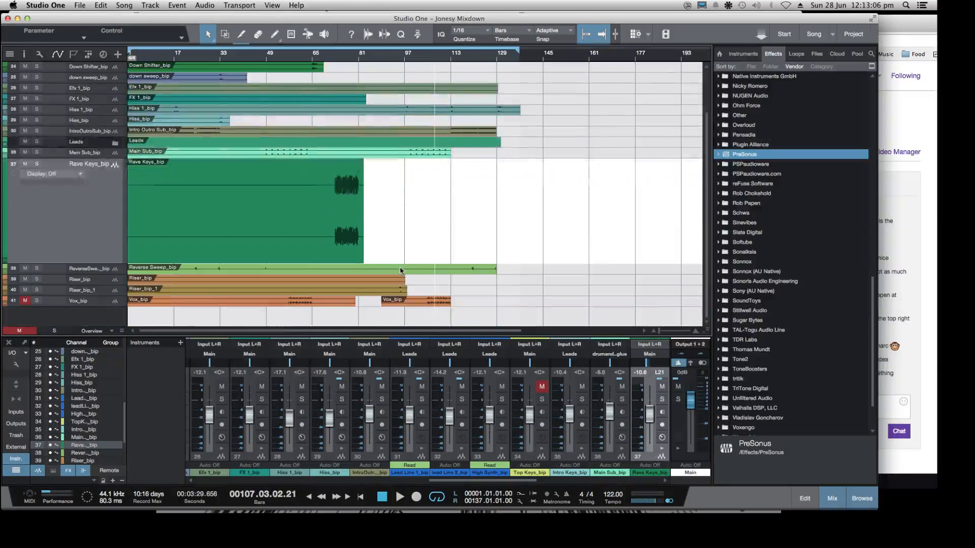
left_click(180, 60)
key("space")
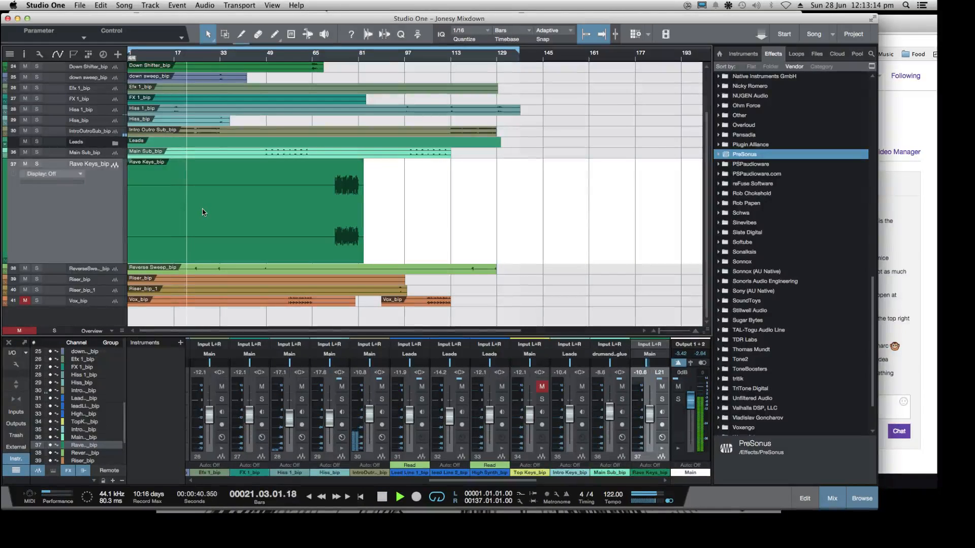
scroll(202, 213, "up", 2)
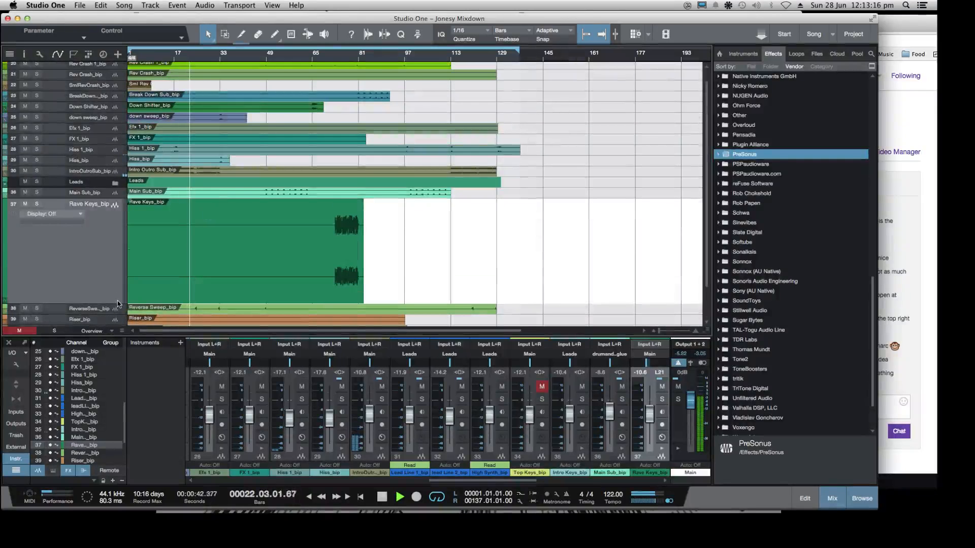
Collapse the Rave Keys_bip track to minimum height and enlarge the Studio One window
left_click_drag(117, 304, 118, 255)
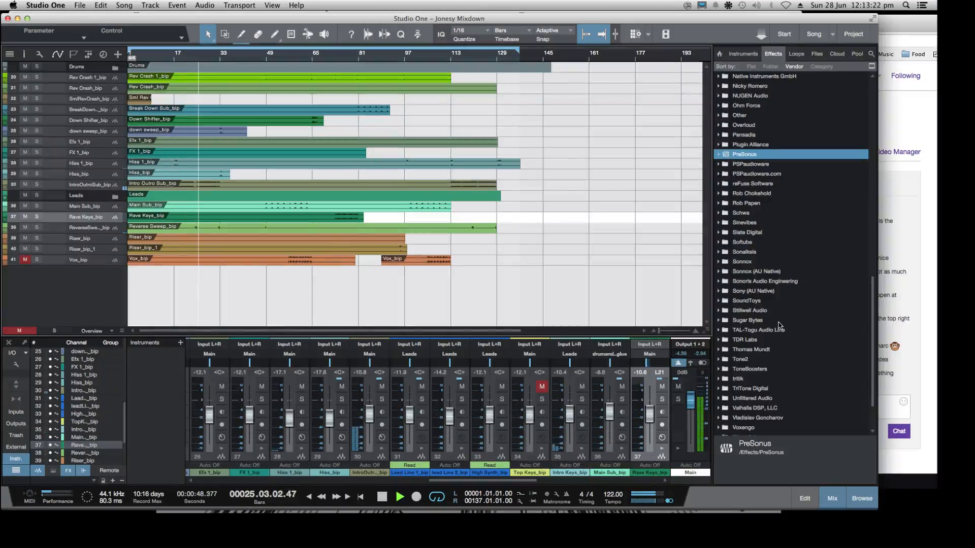
left_click_drag(876, 509, 927, 523)
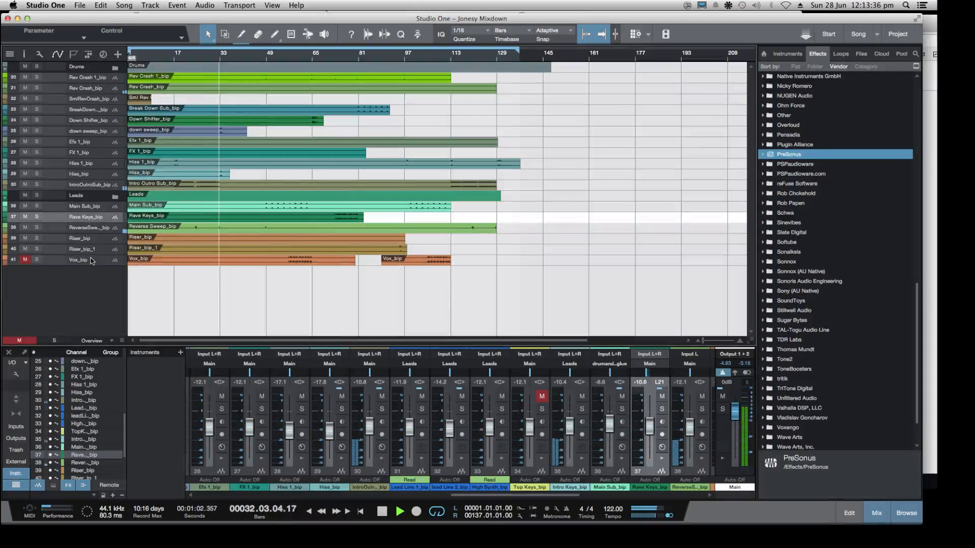
Heighten the down sweep_bip track, add an FX 2 send to its mixer channel and replay from about bar 31
left_click(90, 131)
left_click_drag(118, 136, 122, 222)
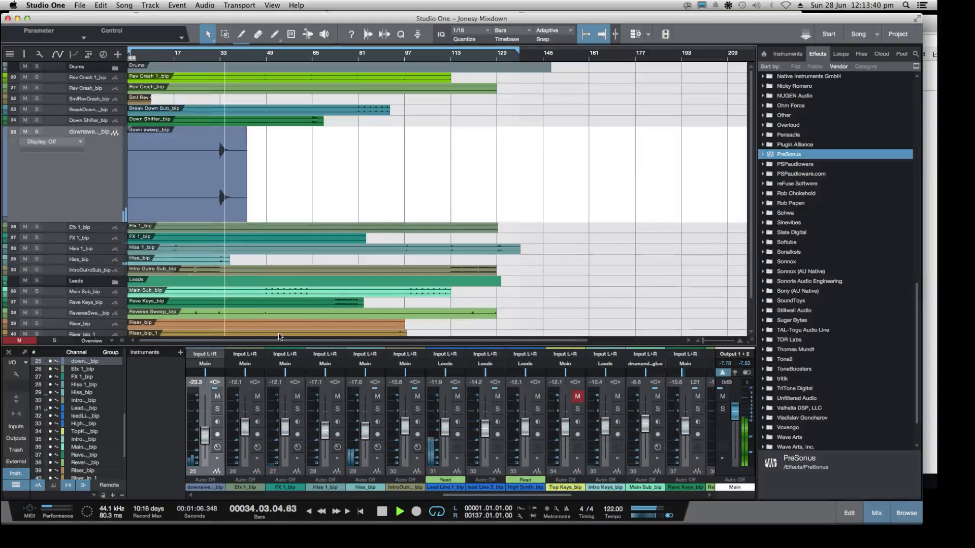
left_click(218, 459)
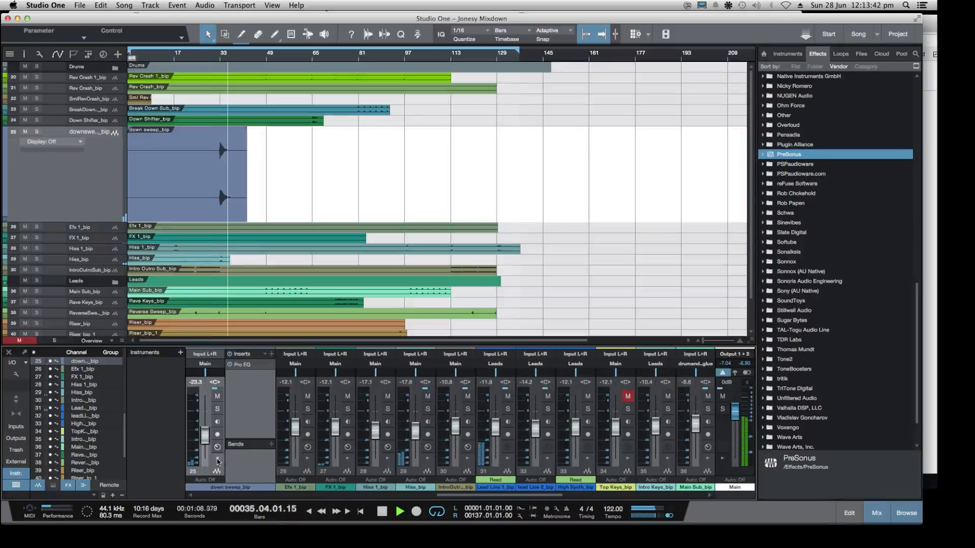
left_click(270, 445)
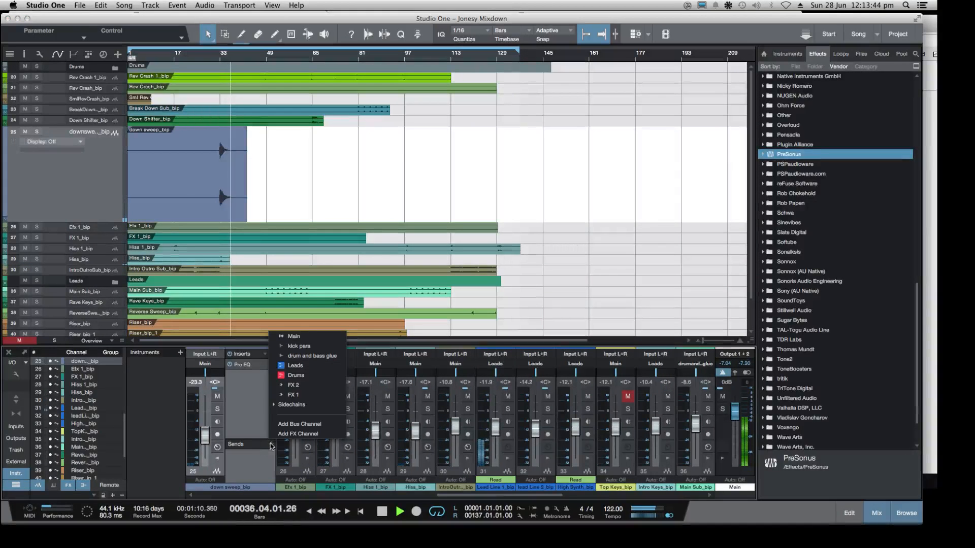
left_click(293, 387)
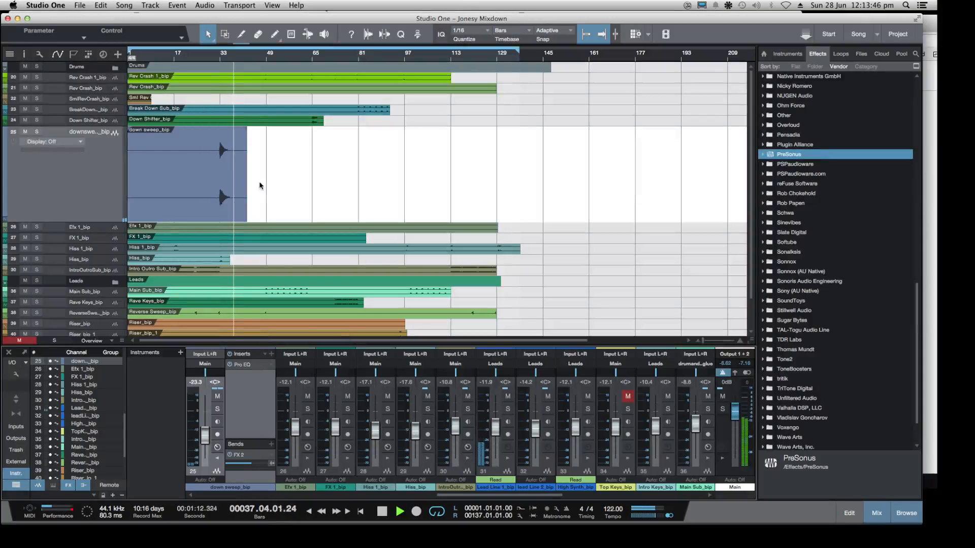
left_click(216, 60)
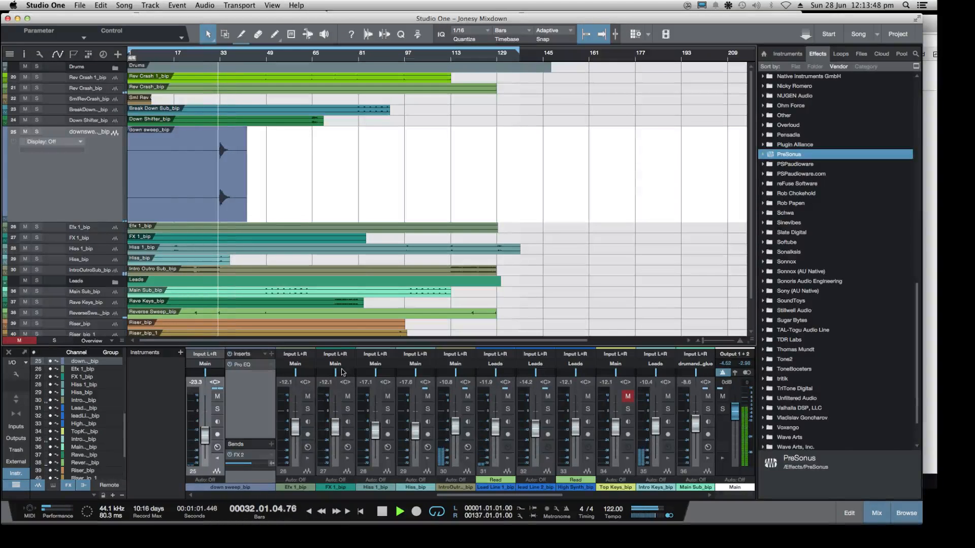
Change the Kik Alt_bip channel's kick para send to FX 1 and raise its send level to -2.7 dB during playback
left_click_drag(510, 497, 681, 499)
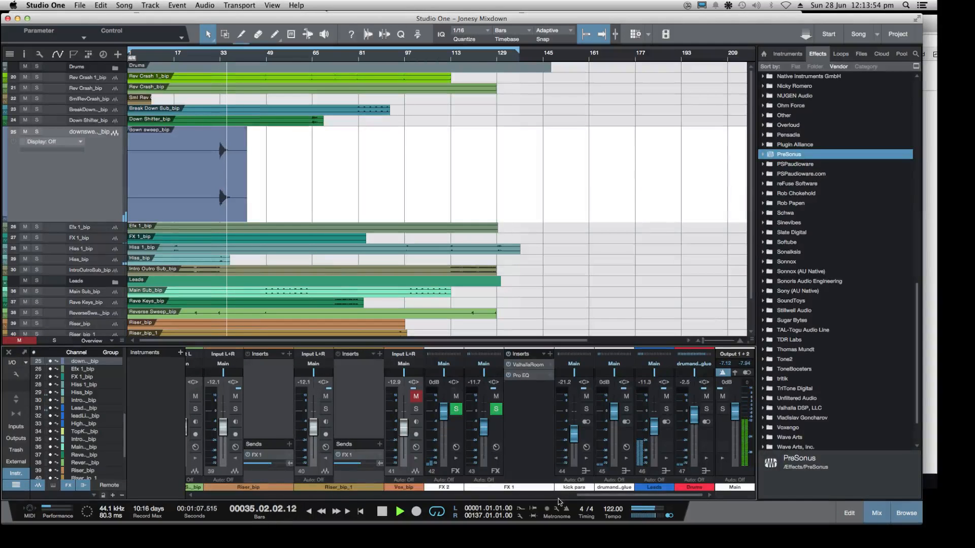
left_click_drag(645, 495, 183, 474)
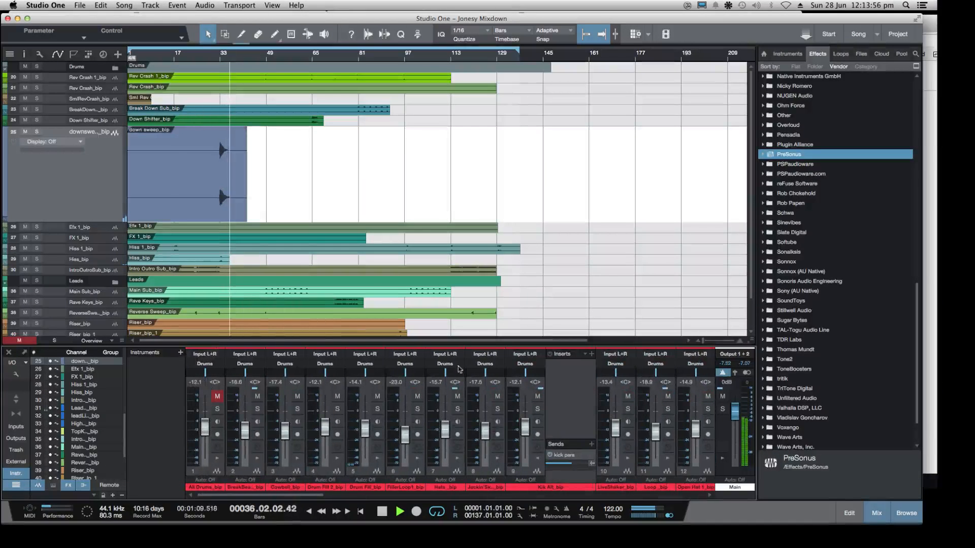
left_click(566, 455)
left_click(609, 396)
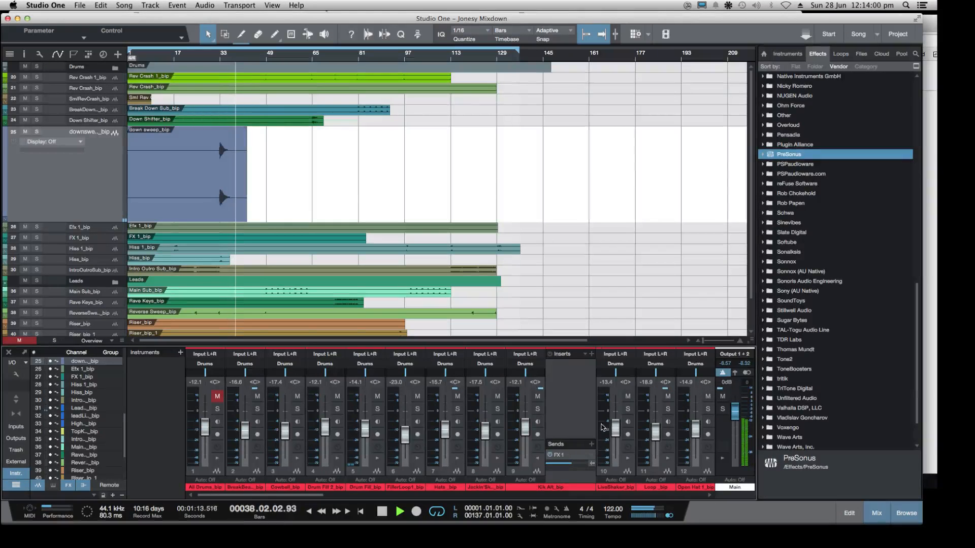
left_click(218, 54)
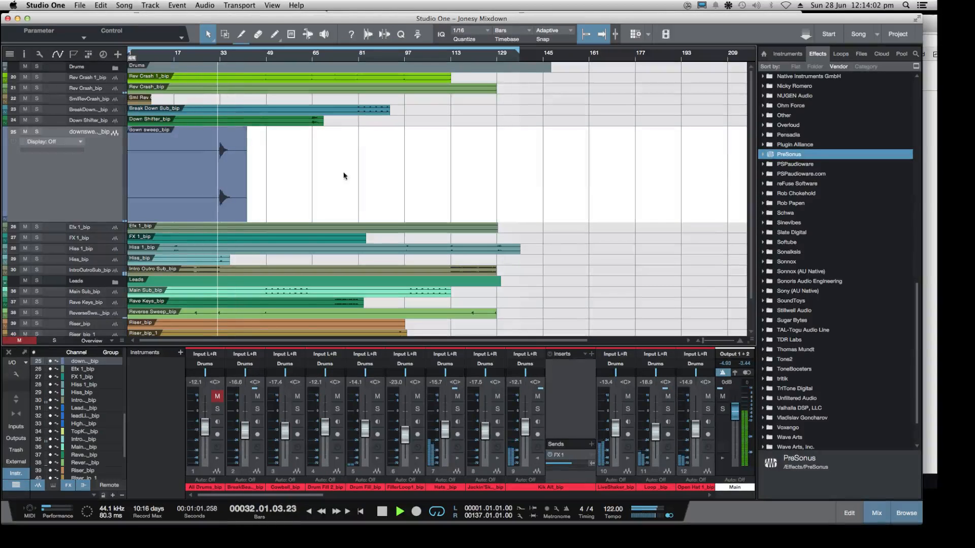
mouse_move(573, 467)
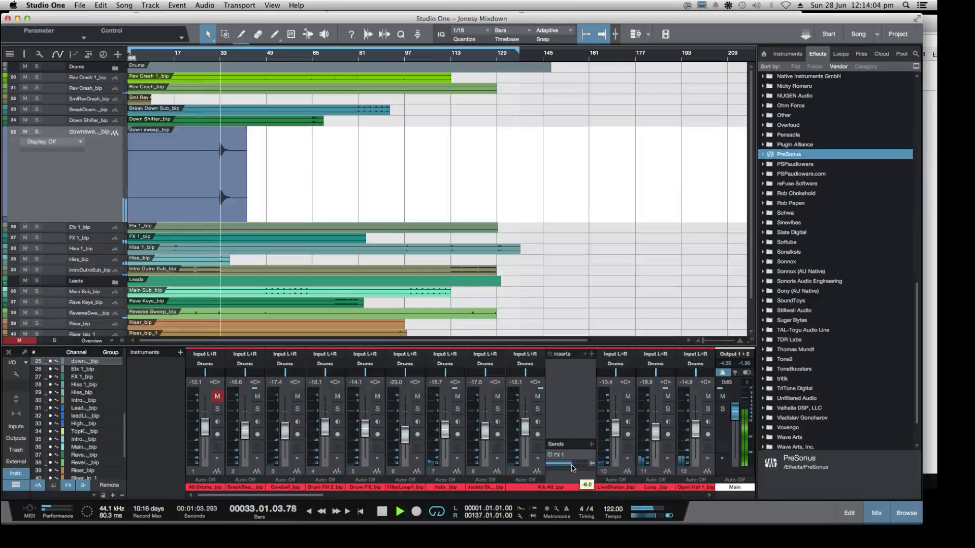
left_click_drag(572, 467, 581, 468)
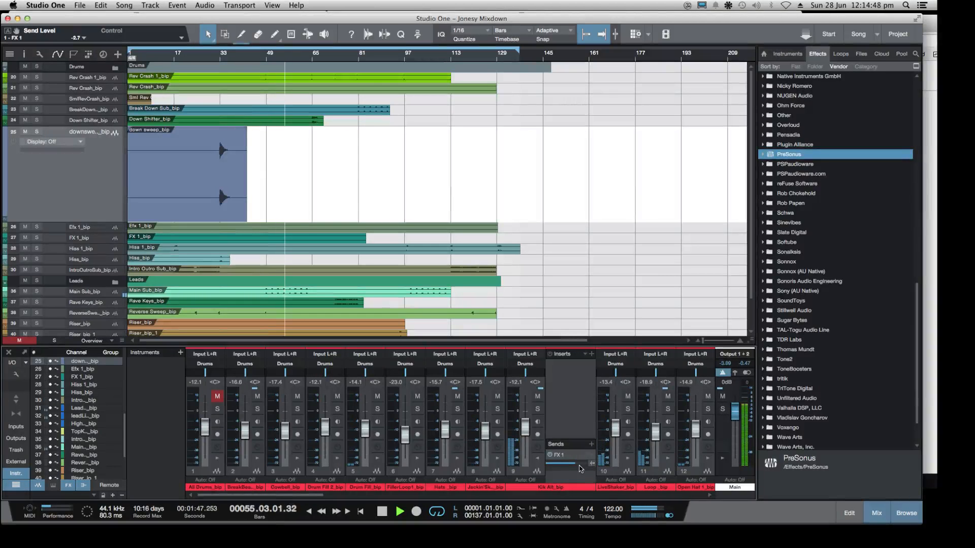
Reduce the height of the down sweep_bip track so the tracks below it fit in the arrangement
scroll(449, 261, "down", 3)
scroll(235, 209, "up", 3)
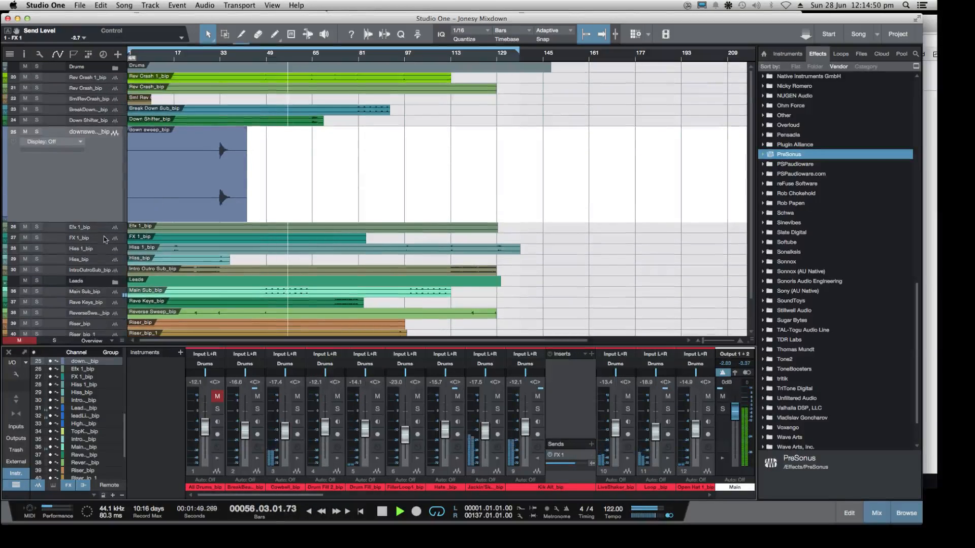
left_click_drag(117, 221, 118, 139)
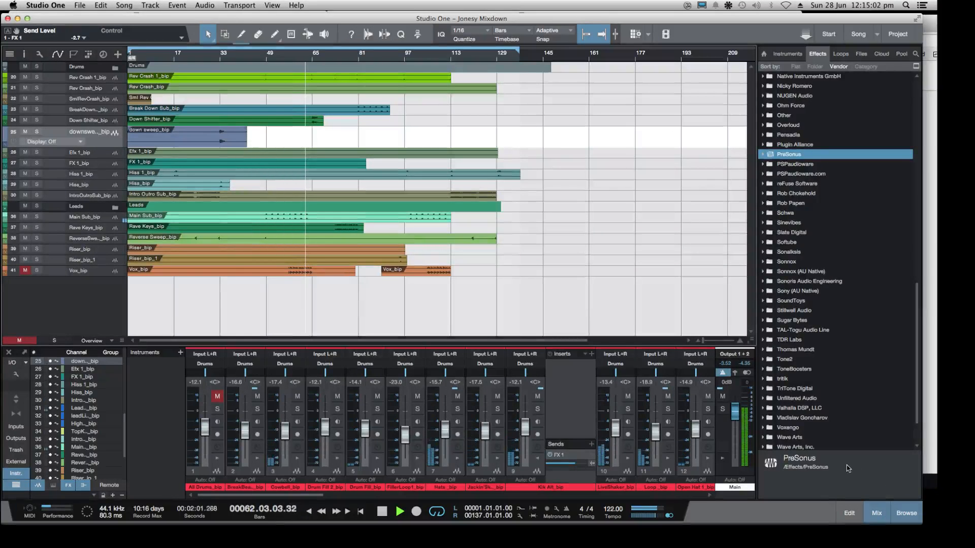
Stop playback, switch to the Twitch dashboard in Chrome to read the new chat questions, and return to Studio One
key("space")
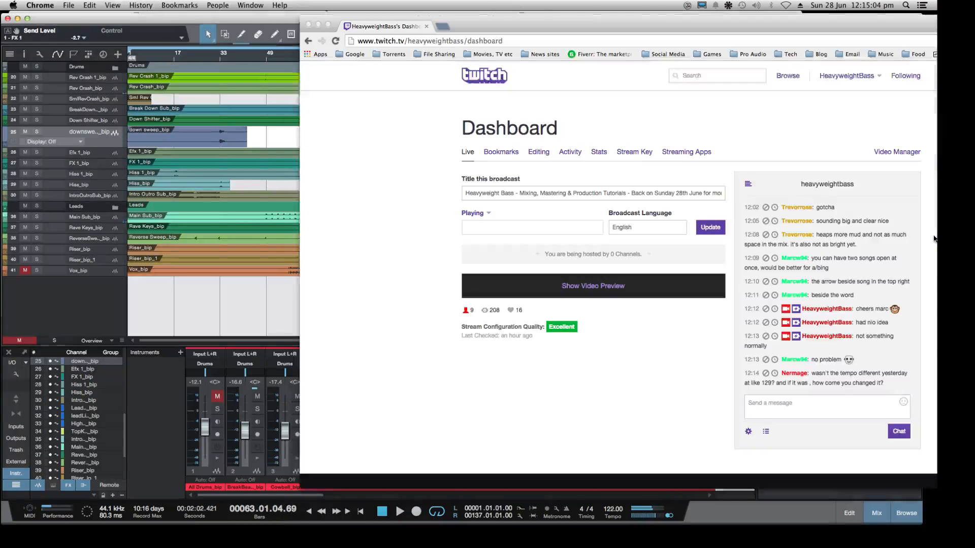
key("super+Tab")
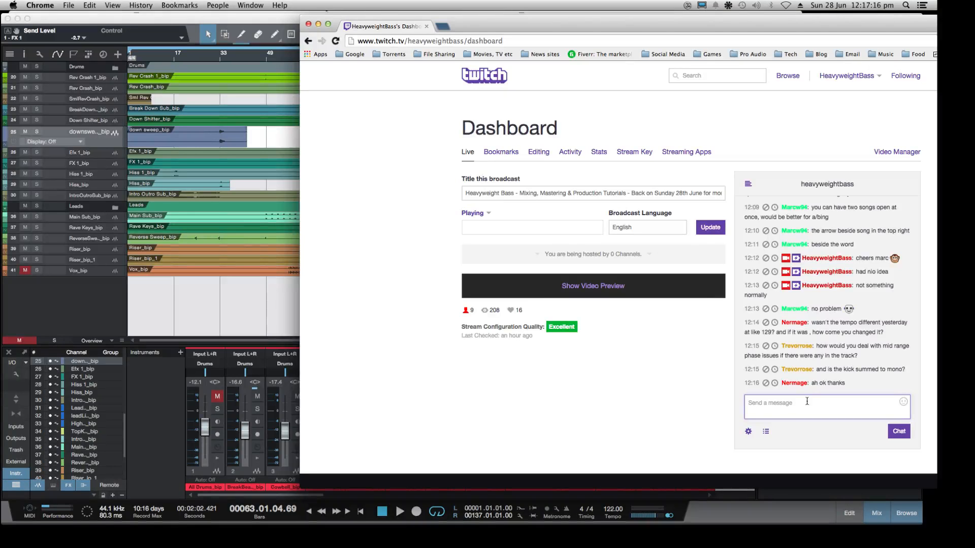
left_click(272, 278)
Expand the Drums folder to slightly reduce the Kik Alt_bip track's height, and collapse the folder again
left_click_drag(125, 236, 126, 236)
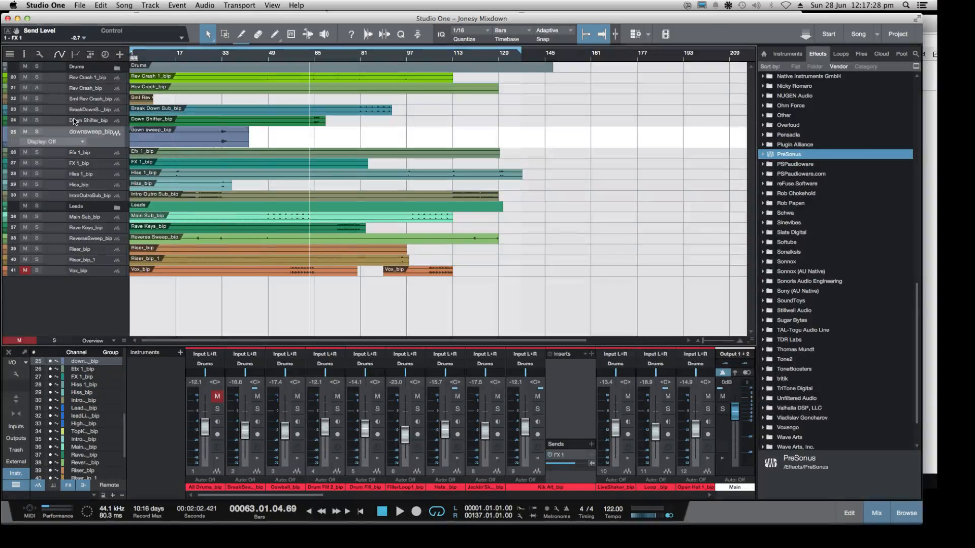
left_click(117, 67)
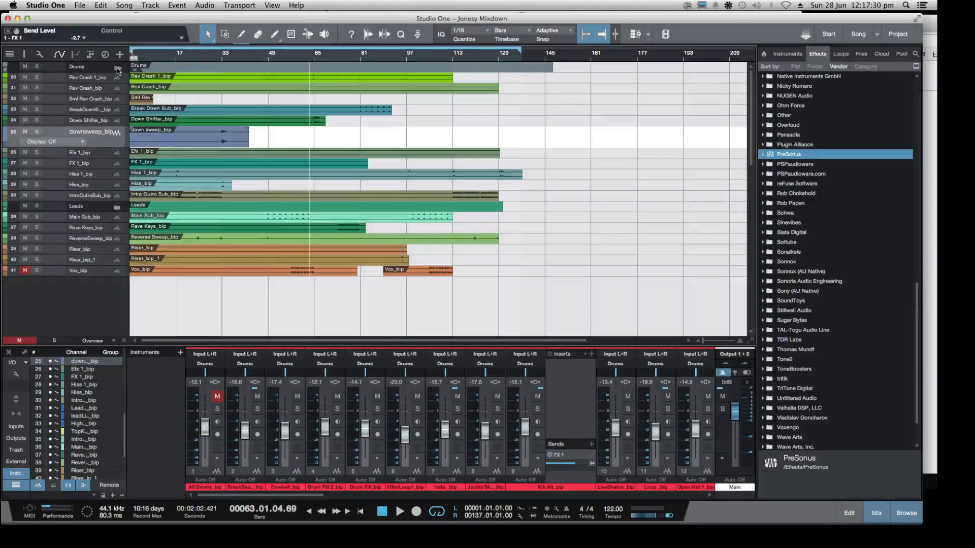
scroll(133, 140, "down", 10)
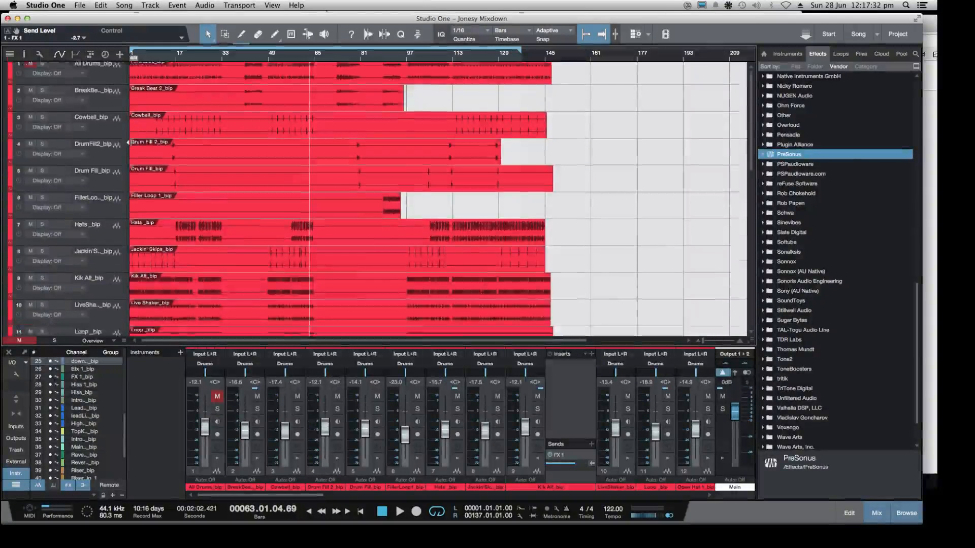
scroll(131, 142, "up", 4)
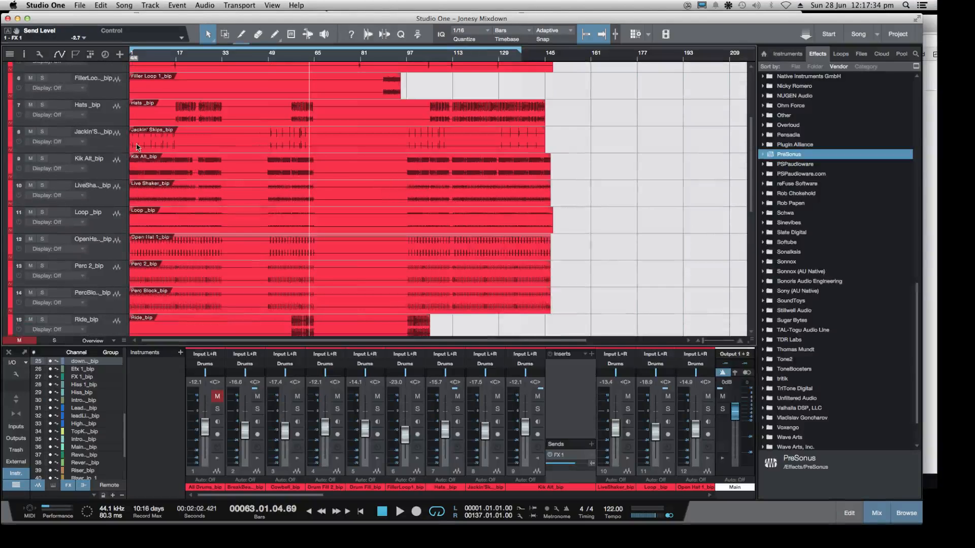
mouse_move(122, 181)
left_mouse_down()
mouse_move(125, 277)
mouse_move(135, 176)
left_mouse_up()
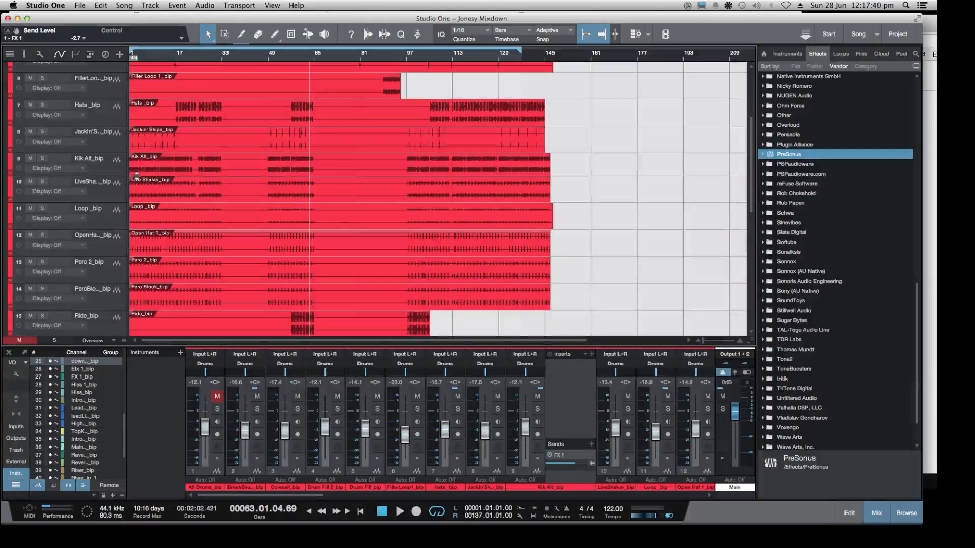
scroll(198, 140, "up", 5)
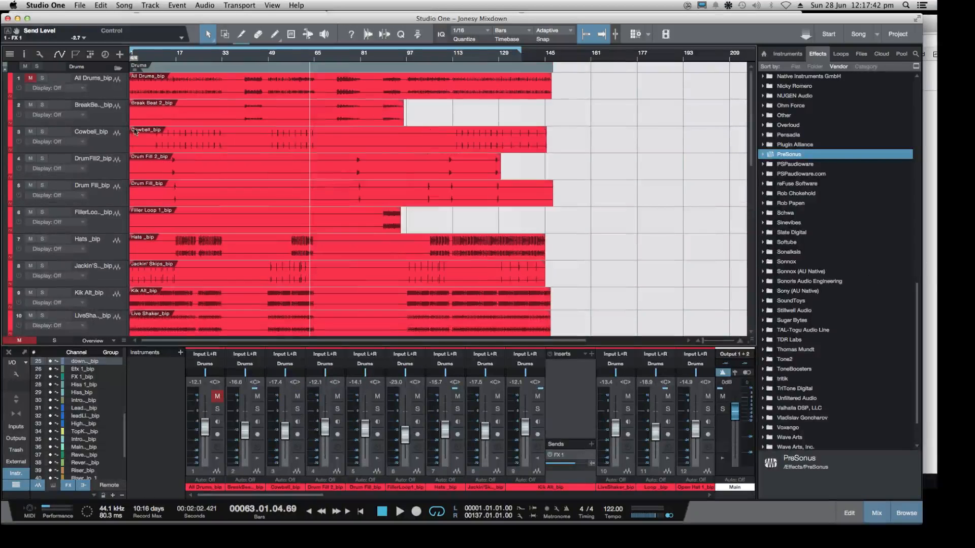
left_click(118, 67)
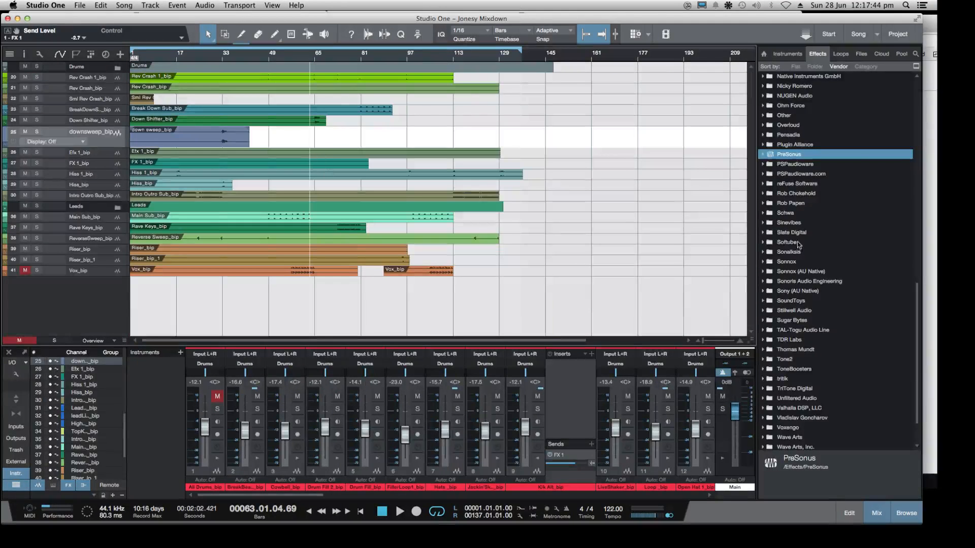
Shrink the Studio One window to check the Twitch chat in Chrome, and return to Studio One with its window enlarged
left_click(933, 224)
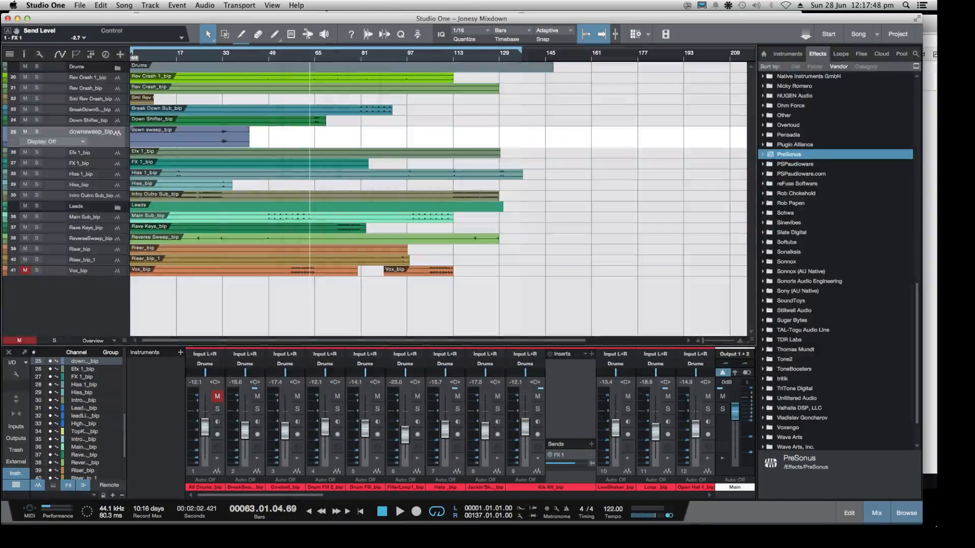
left_click_drag(921, 524, 761, 502)
left_click(818, 439)
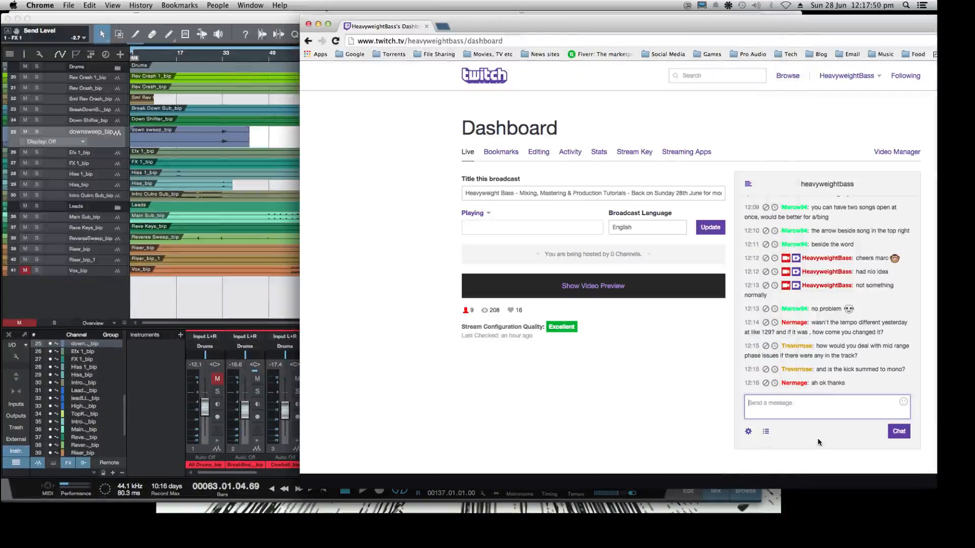
left_click(233, 309)
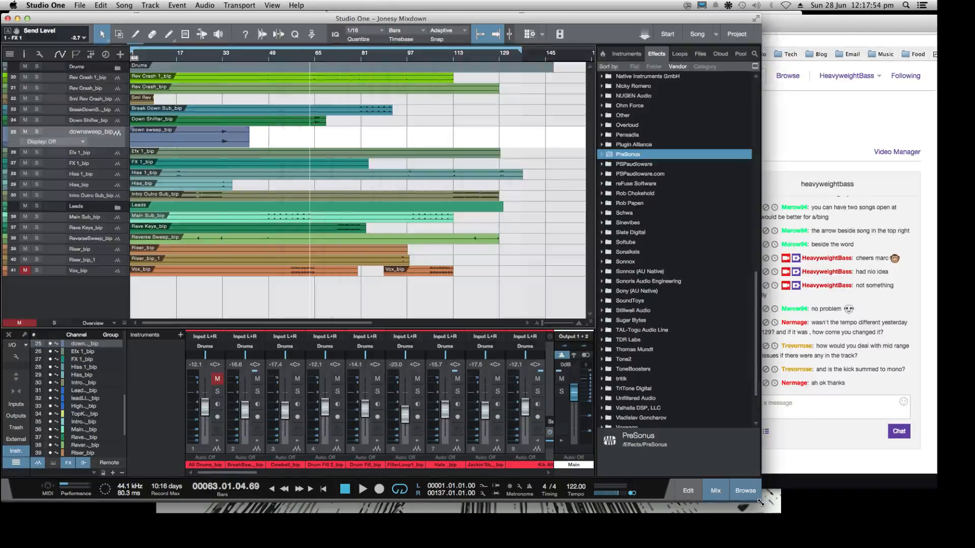
left_click_drag(760, 502, 923, 521)
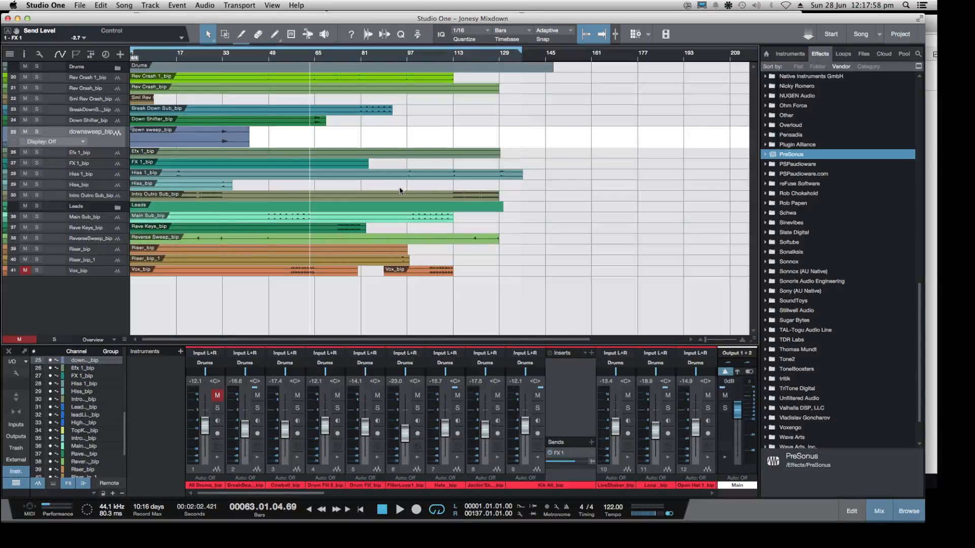
Play the mix from about bar 31 and solo the down sweep_bip track
left_click(218, 60)
key("space")
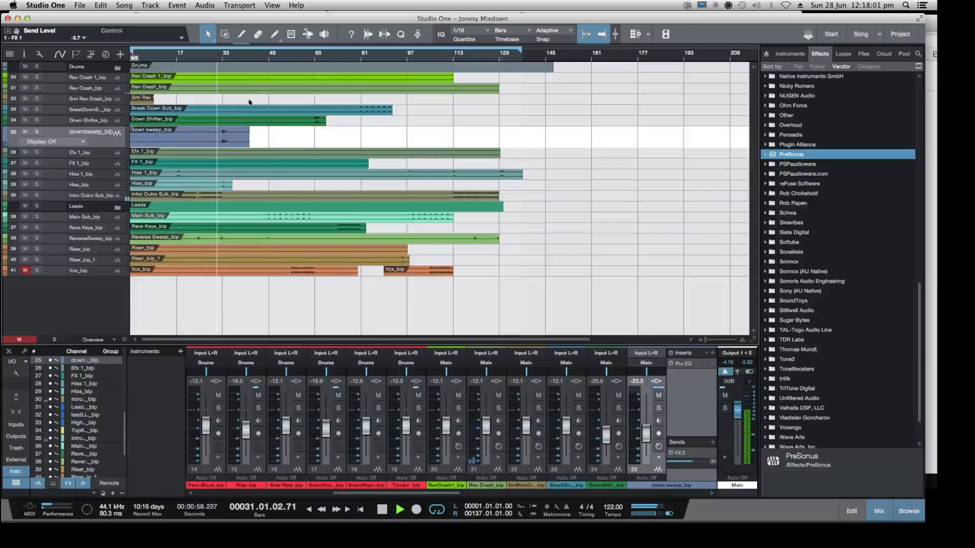
left_click(37, 132)
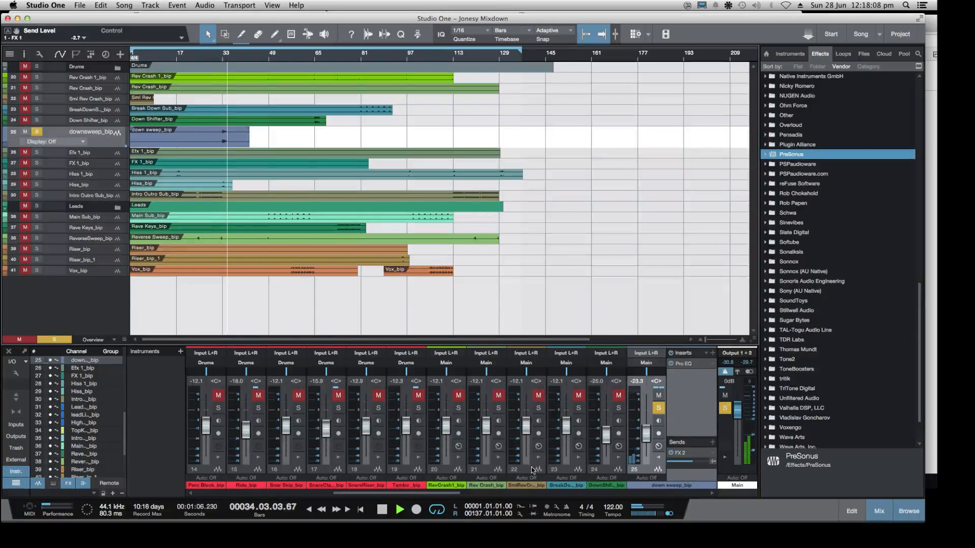
Lower the FX 2 channel volume to -1.0 dB and the FX 1 channel volume to -23.7 dB
left_click(674, 493)
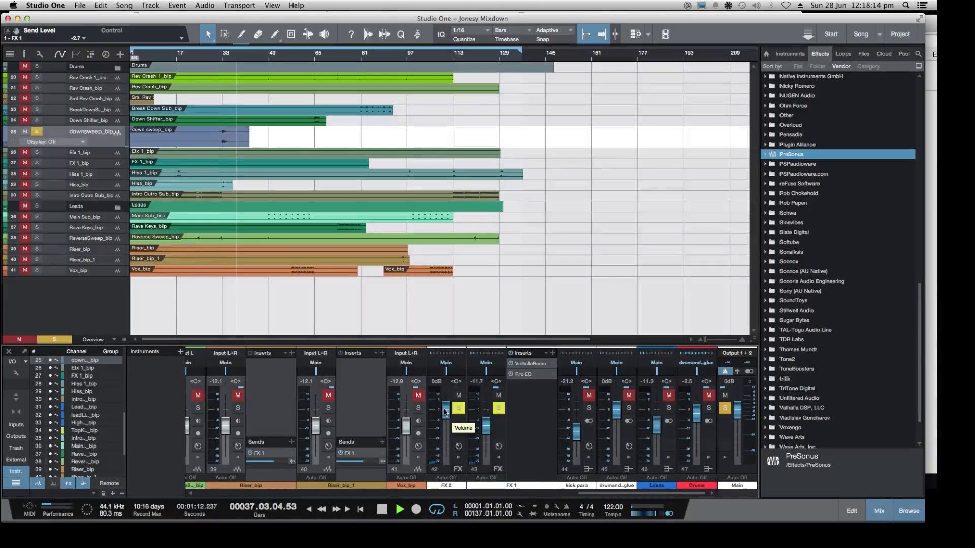
left_click_drag(445, 412, 489, 432)
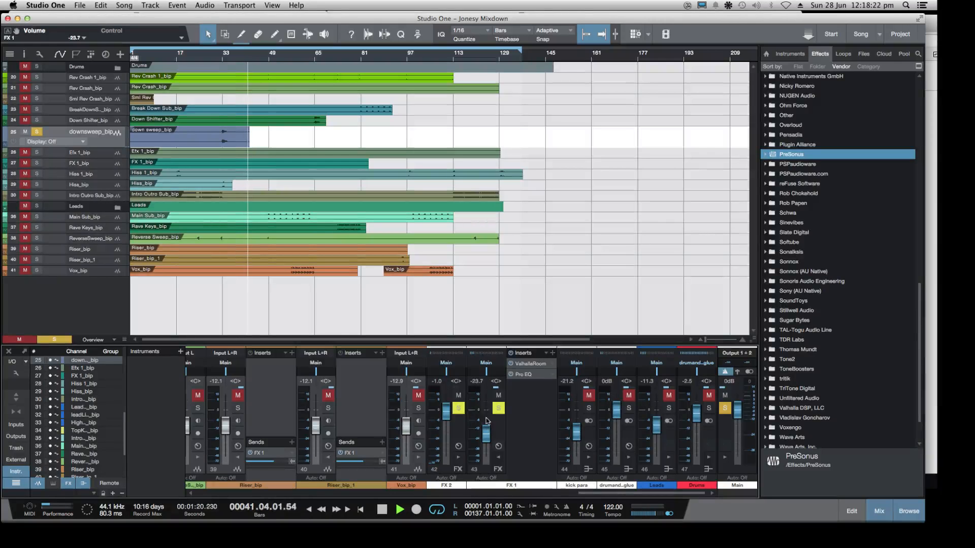
Replay the soloed down sweep from bar 32 to hear it with the changed effects channel levels
key("space")
left_click(220, 59)
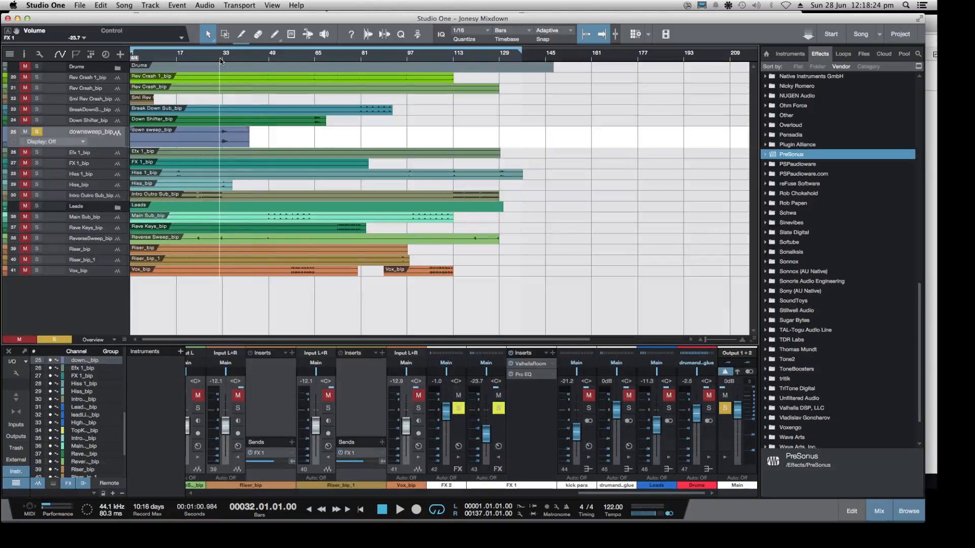
key("space")
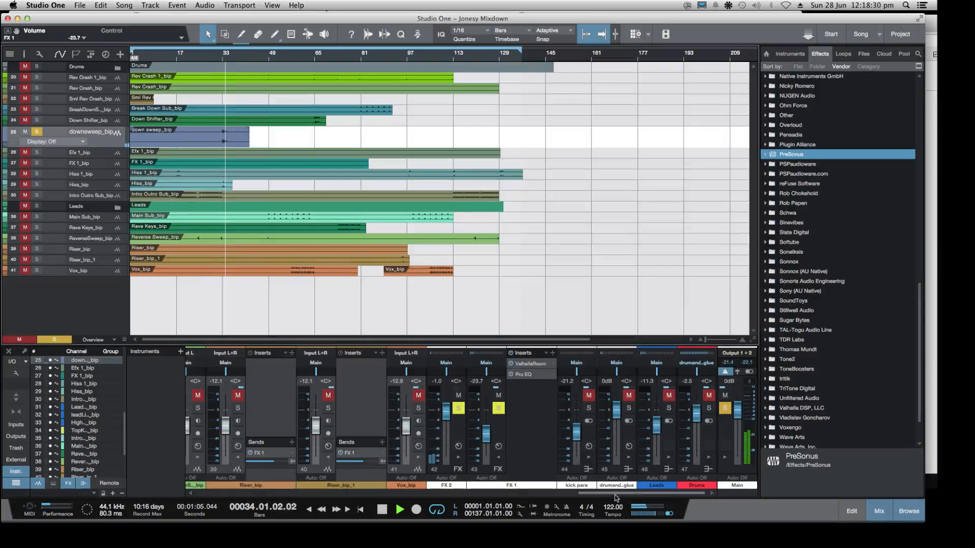
left_click_drag(618, 494, 241, 493)
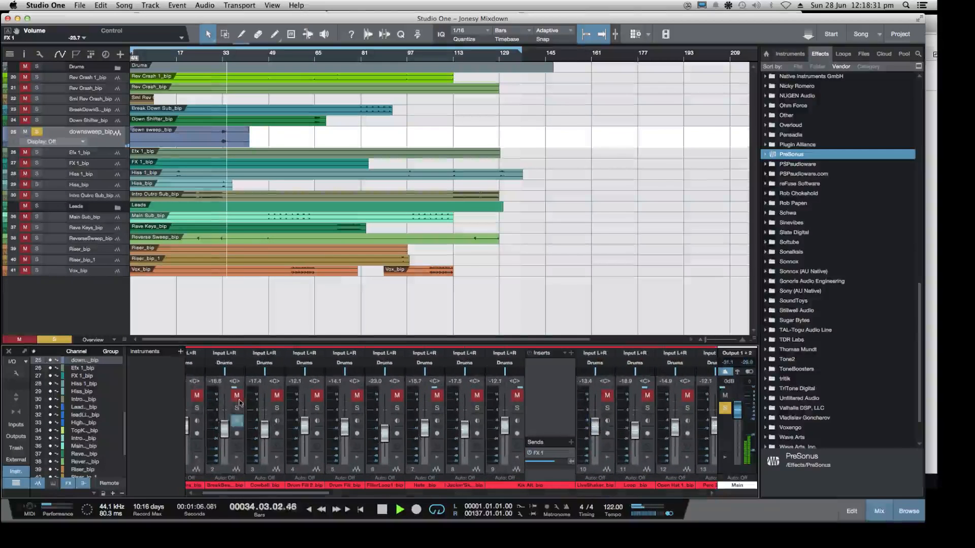
Switch the down sweep channel's send destination from FX 2 to FX 1
left_click(99, 142)
left_click_drag(443, 494, 551, 494)
left_click(252, 452)
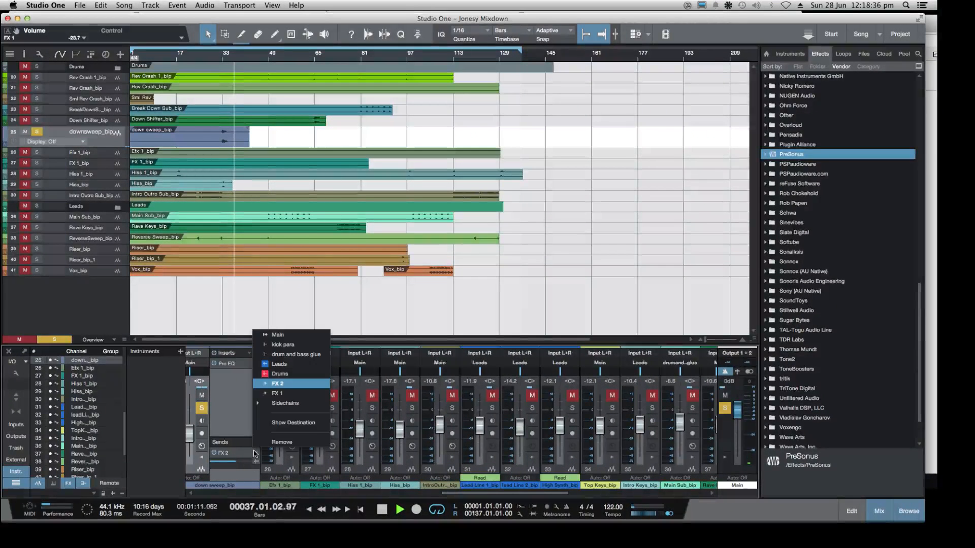
left_click(299, 394)
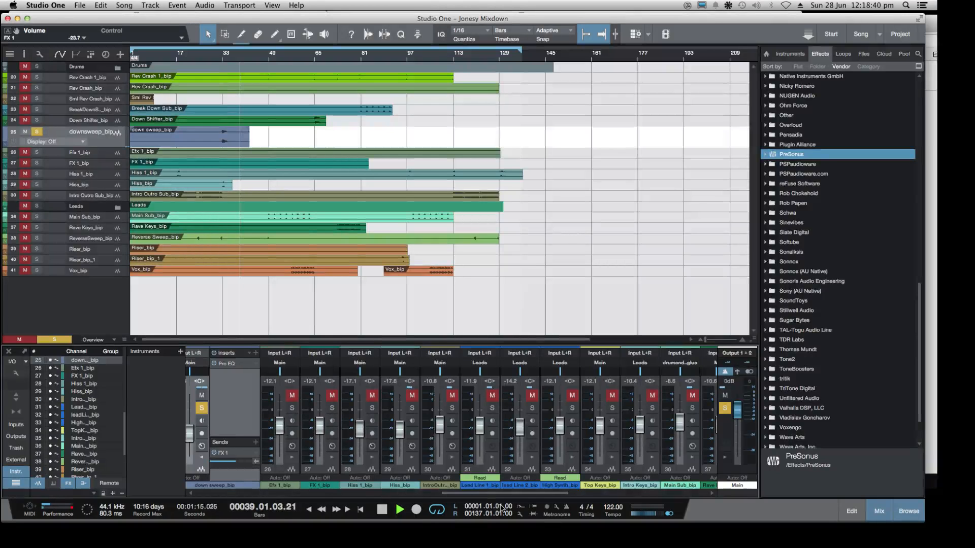
Replay the soloed down sweep from about bar 32 and lower the FX 1 channel volume to -29.9 dB
left_click_drag(491, 494, 640, 508)
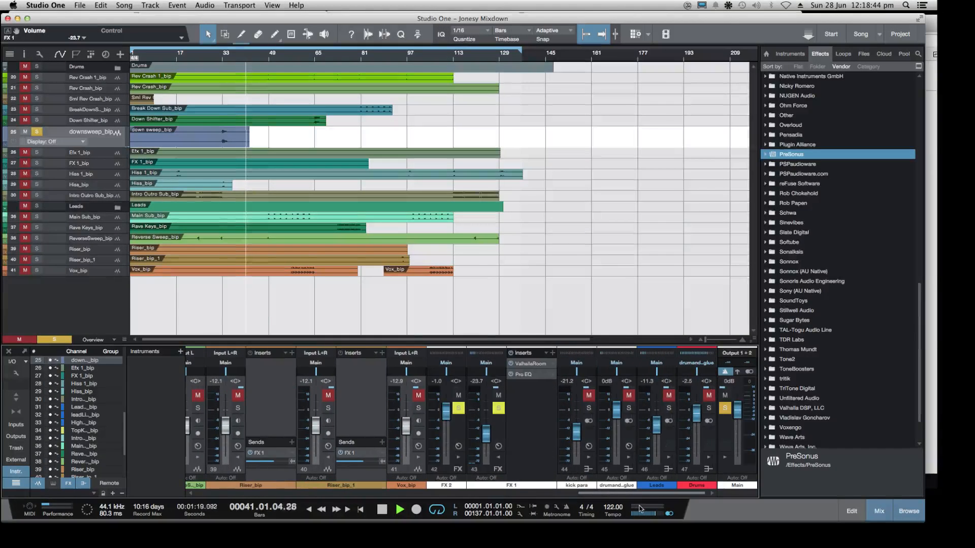
left_click(221, 60)
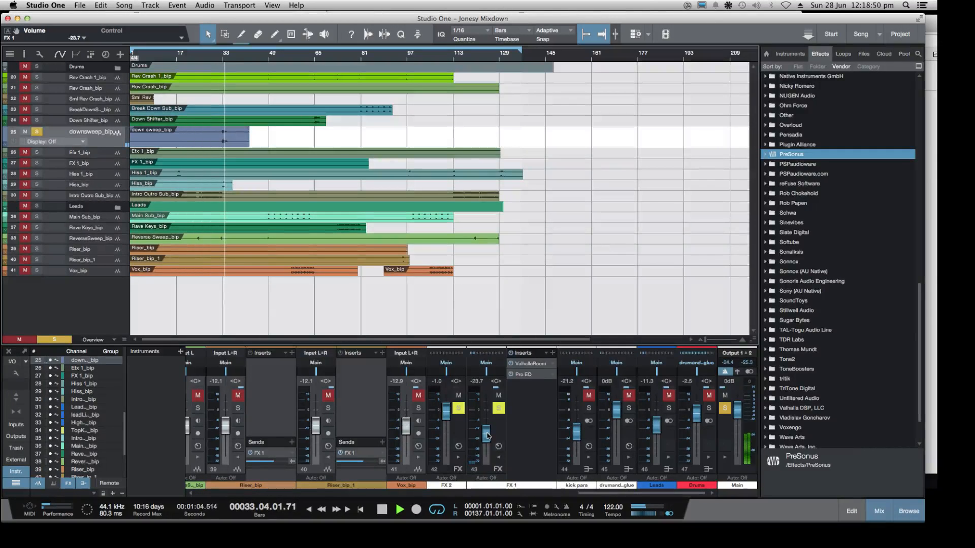
left_click_drag(487, 436, 486, 441)
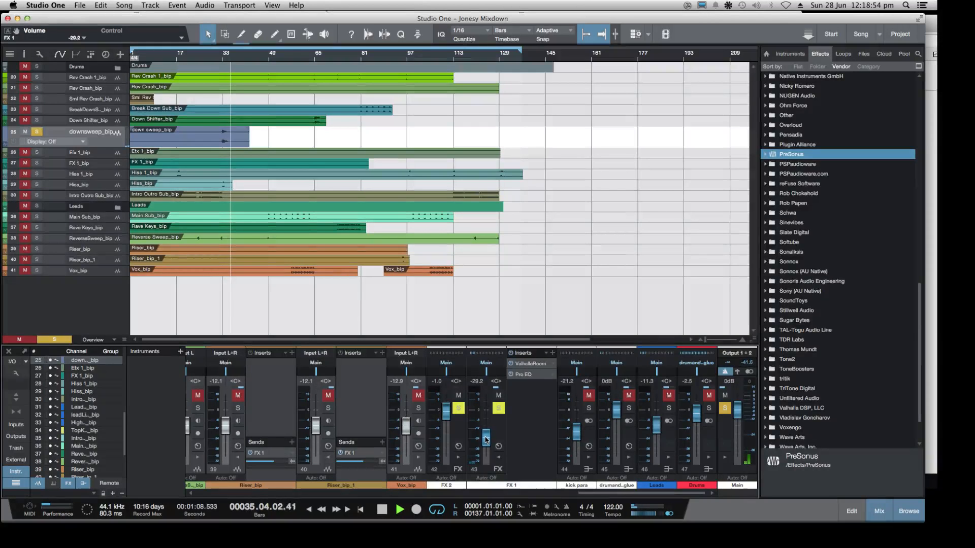
Stop playback, unsolo the down sweep channel and play the full mix from about bar 26
key("space")
left_click_drag(581, 493, 465, 496)
left_click(473, 408)
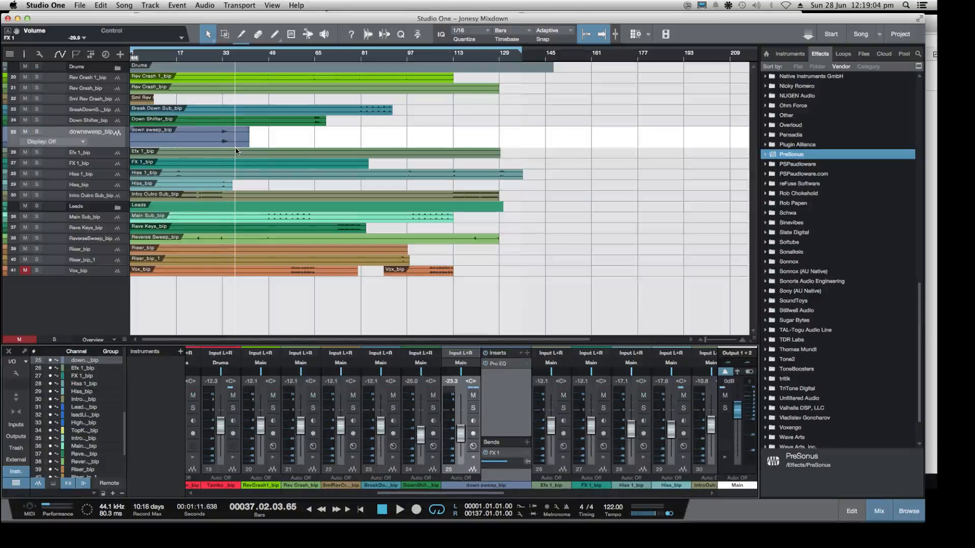
left_click(204, 56)
key("space")
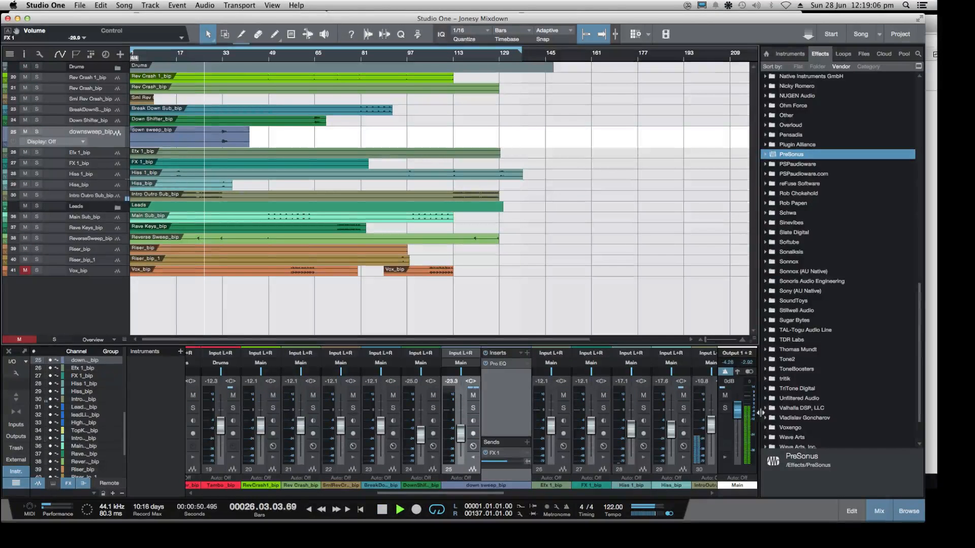
Stop playback, check the Twitch chat in Chrome and return to Studio One
scroll(800, 278, "down", 3)
key("space")
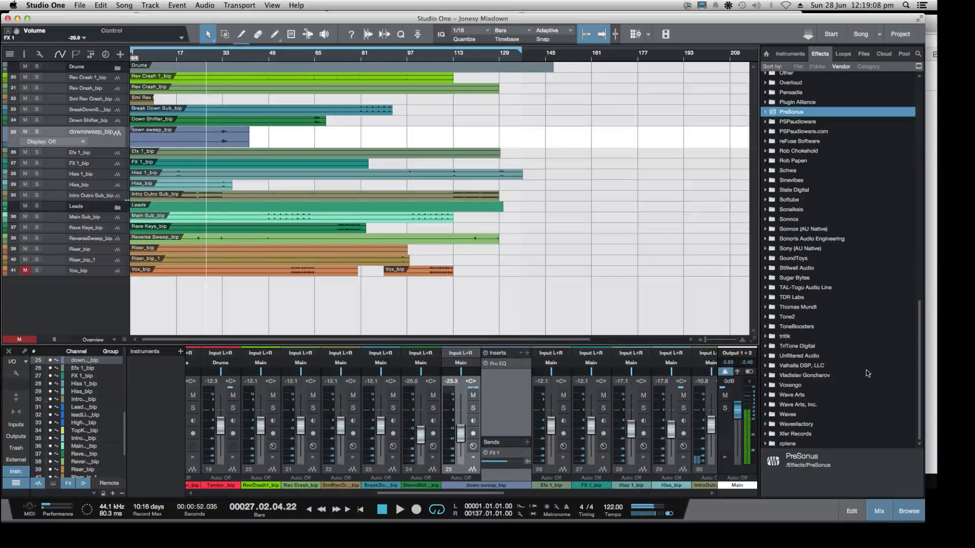
left_click(934, 366)
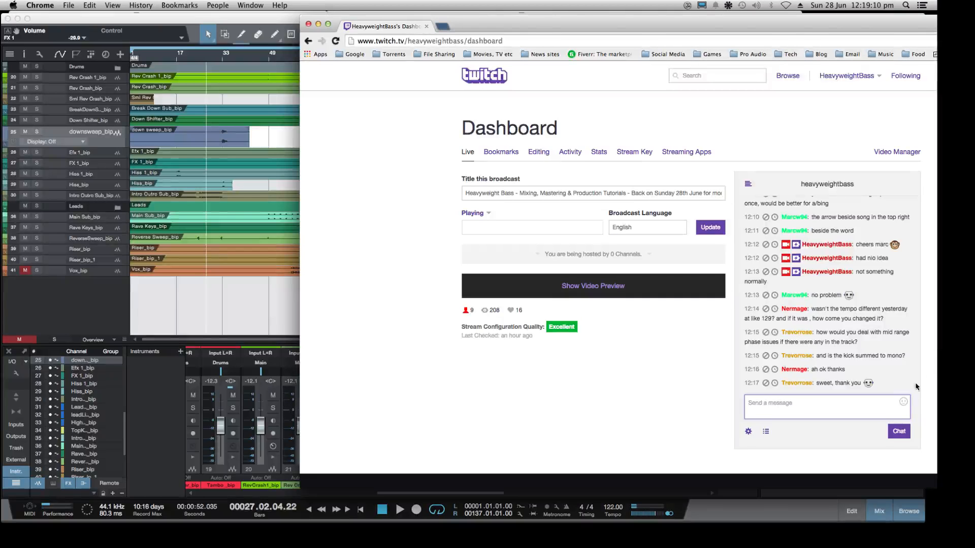
left_click(761, 502)
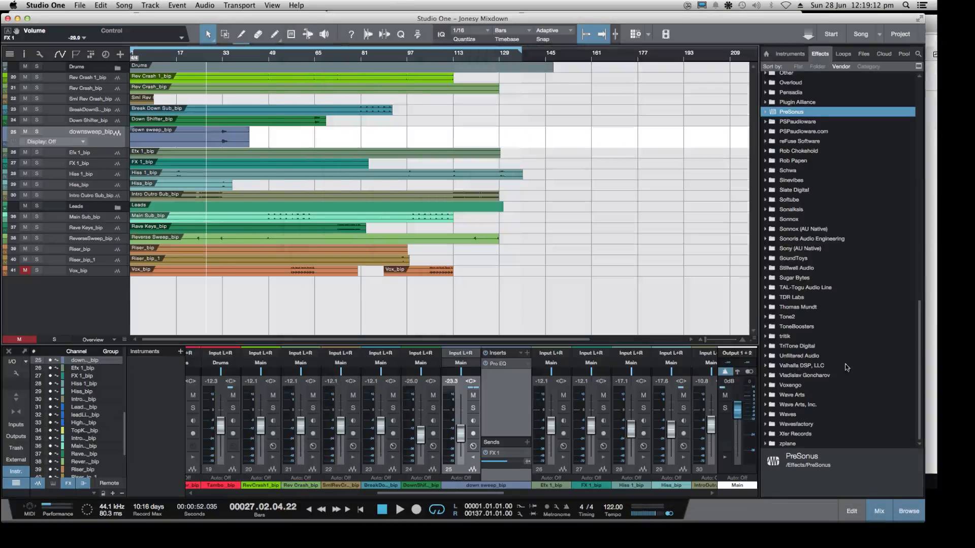
Expand the Main output's inserts and, with the mix playing, add the Sonoris Mastering Equalizer at the end of its chain
scroll(845, 367, "up", 8)
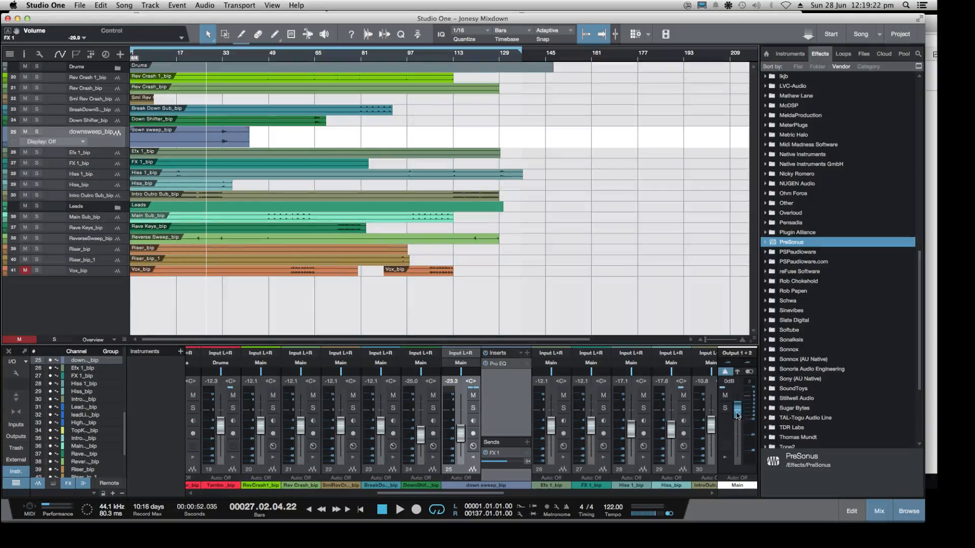
left_click(724, 456)
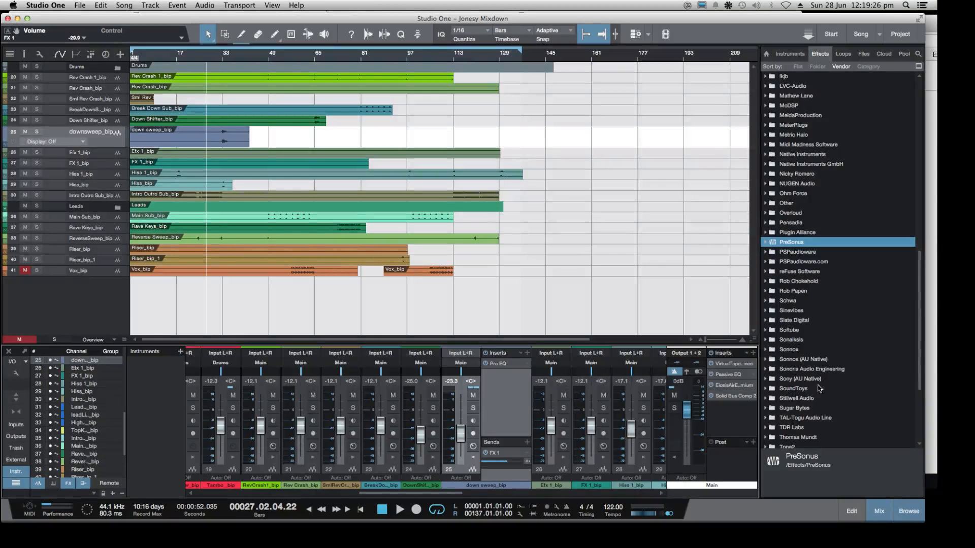
key("space")
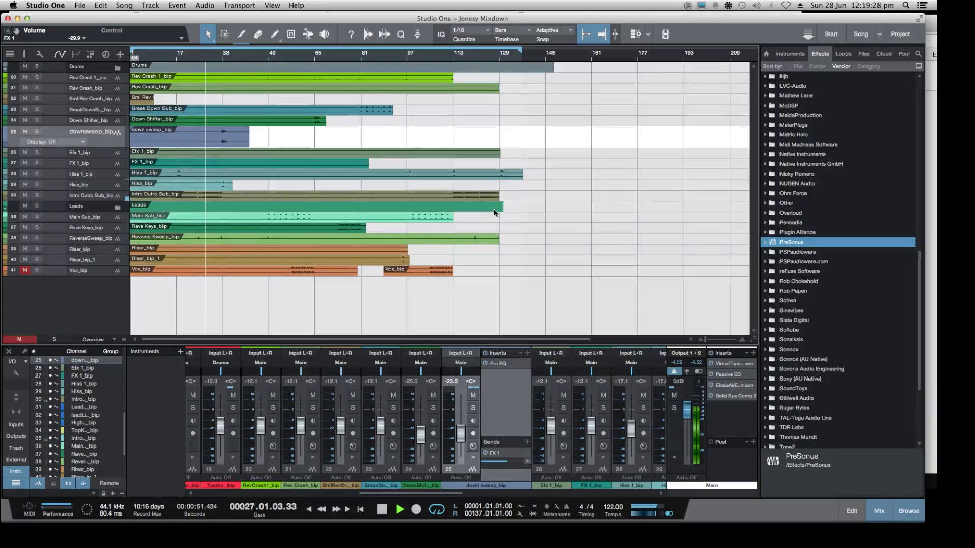
scroll(796, 238, "up", 10)
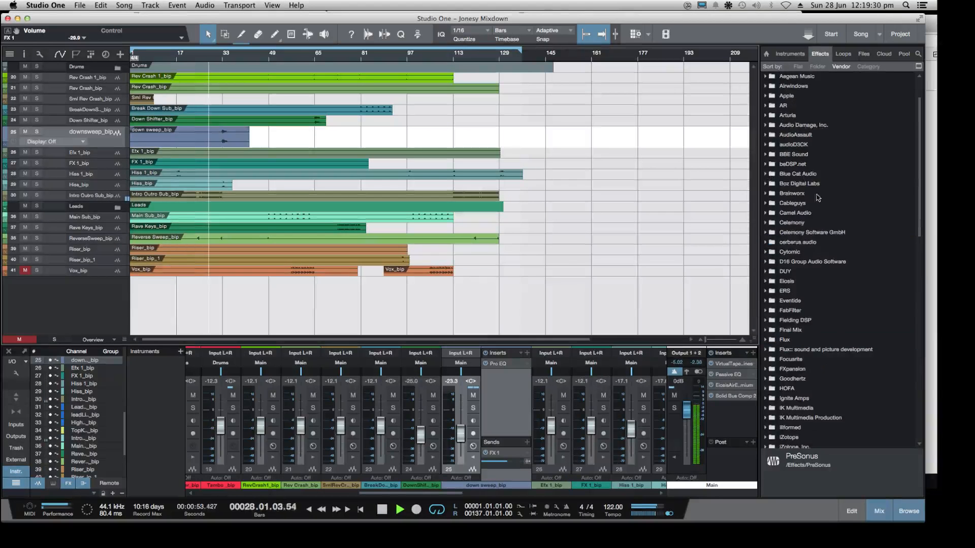
scroll(812, 178, "down", 10)
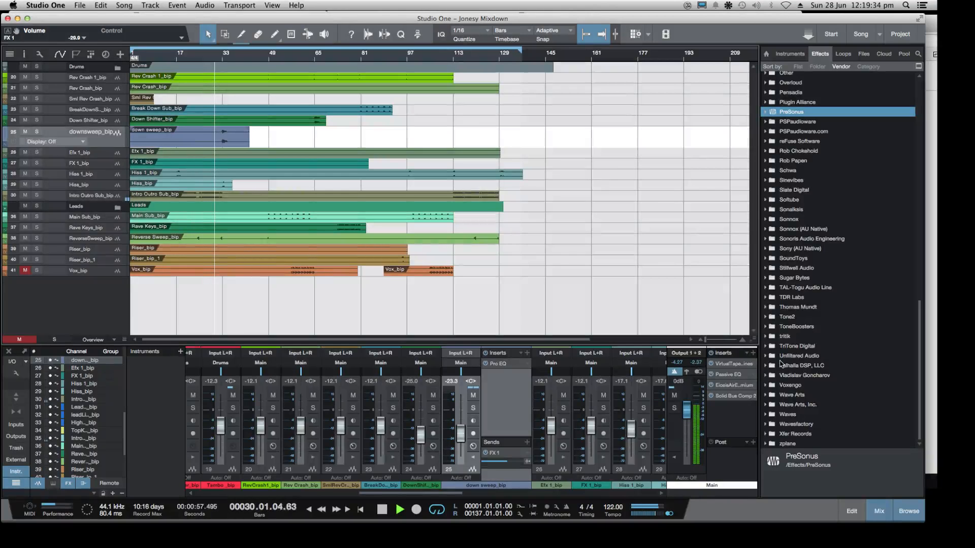
left_click(769, 239)
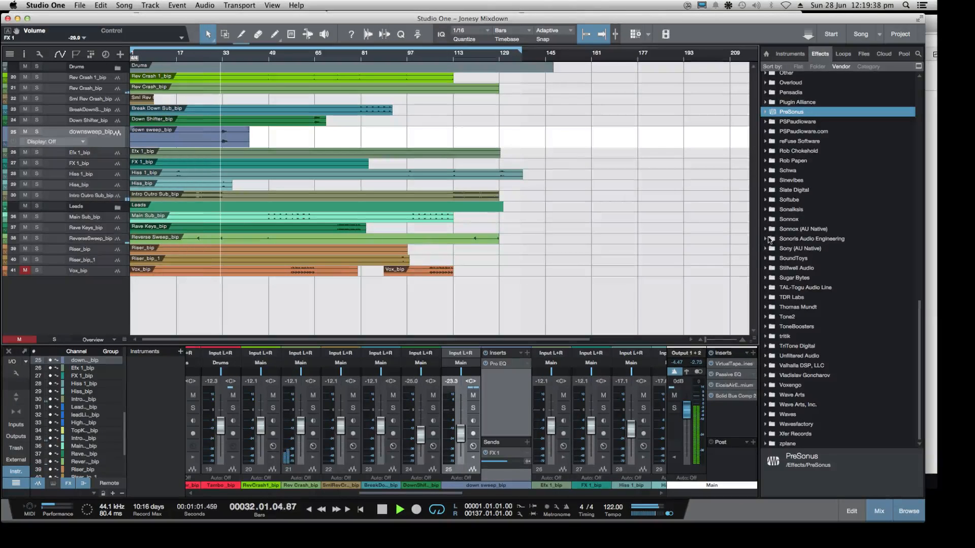
scroll(770, 242, "down", 1)
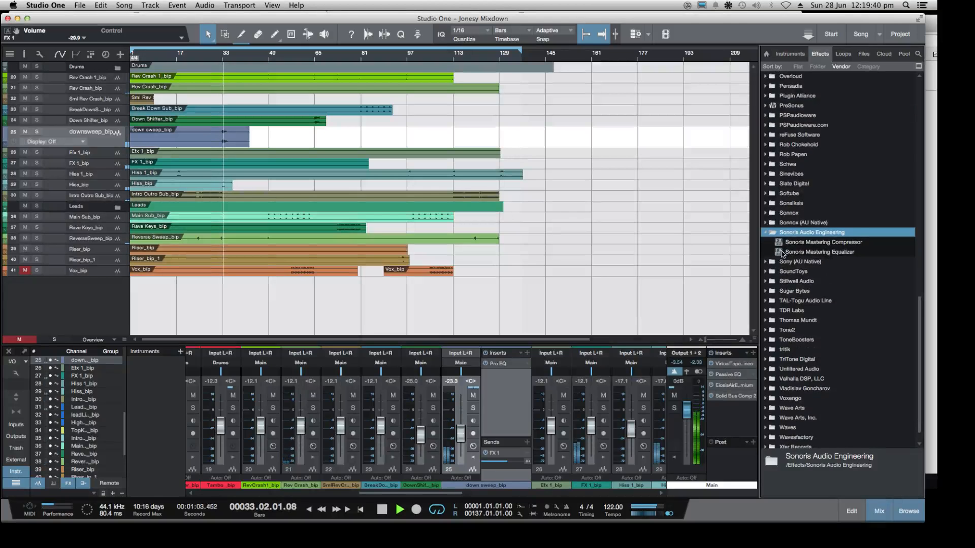
left_click_drag(792, 252, 736, 421)
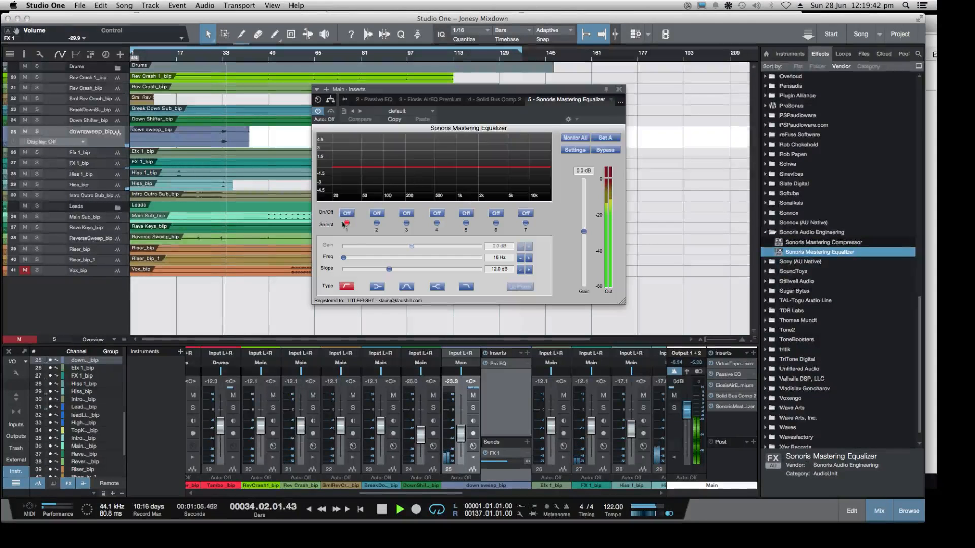
Enable the equalizer's band 1 low cut at 25 Hz and band 7 high cut at 18.0 kHz, then close it and stop playback
left_click_drag(346, 261, 353, 261)
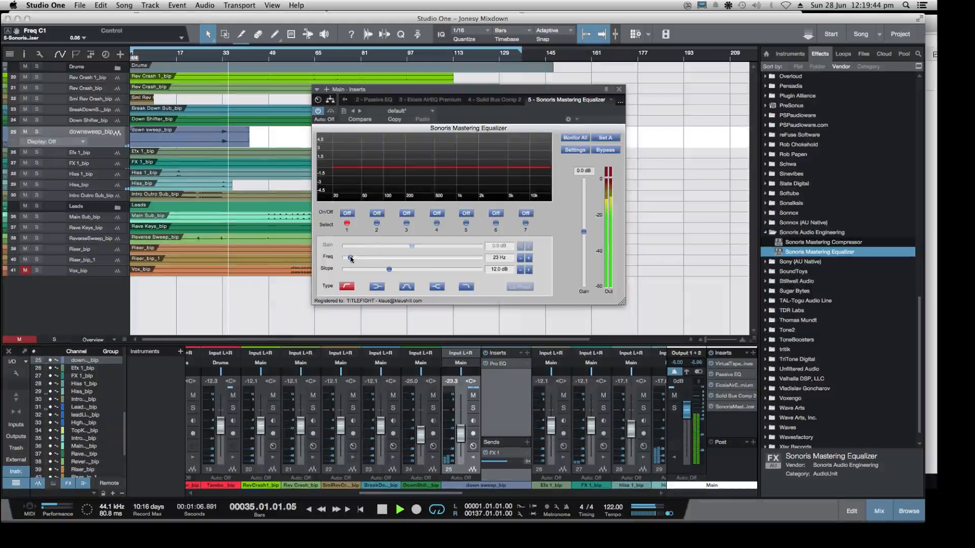
left_click(353, 212)
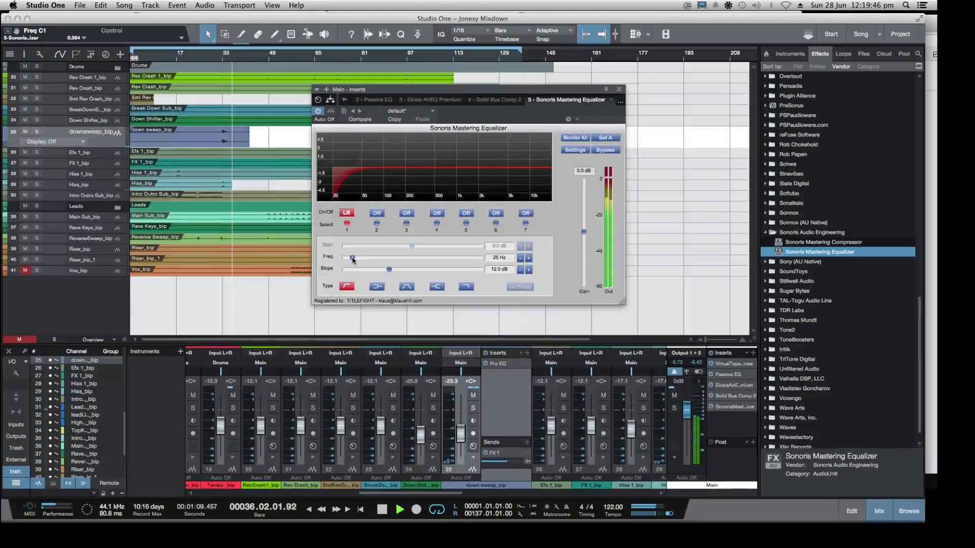
left_click(524, 213)
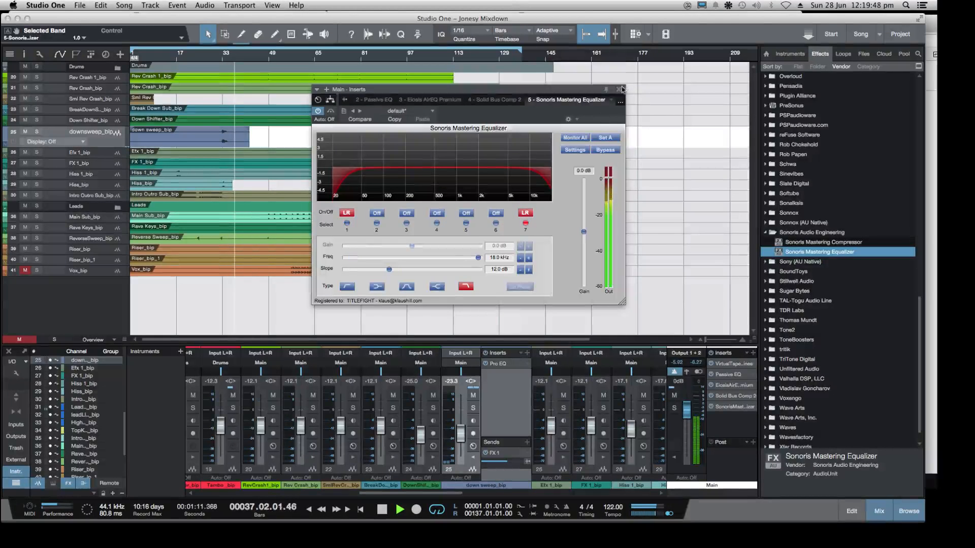
left_click(619, 89)
left_click(768, 233)
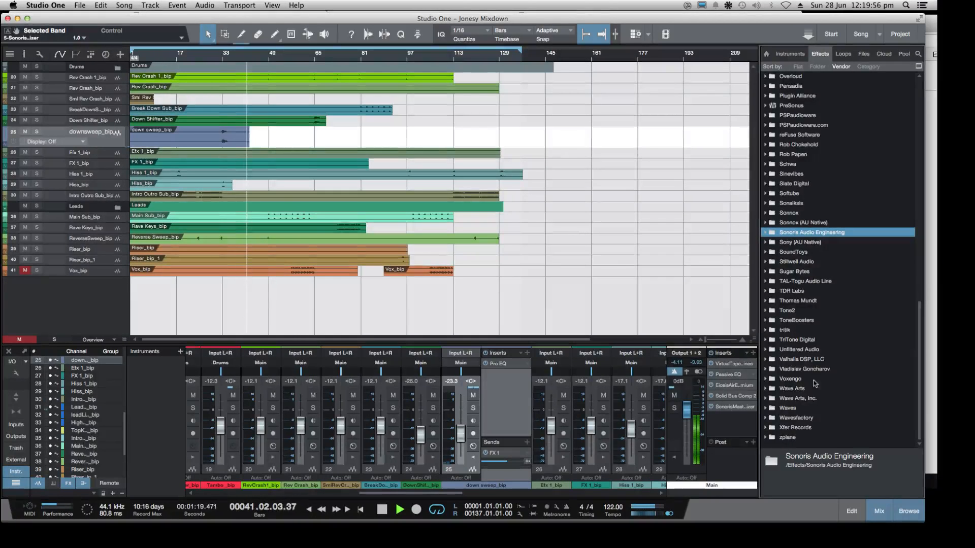
key("space")
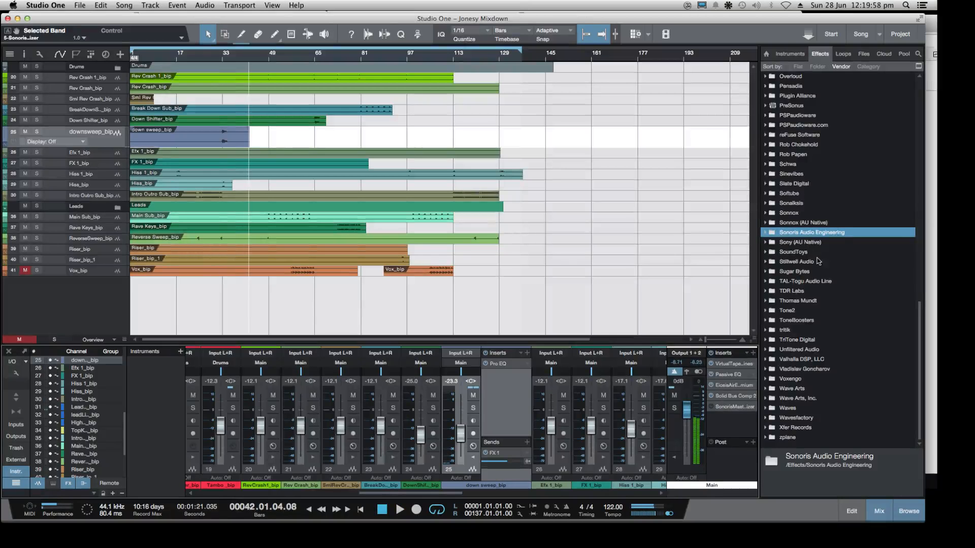
Select the Rave Keys_bip track and enlarge its height in the arrangement to show its waveform
scroll(816, 261, "up", 1)
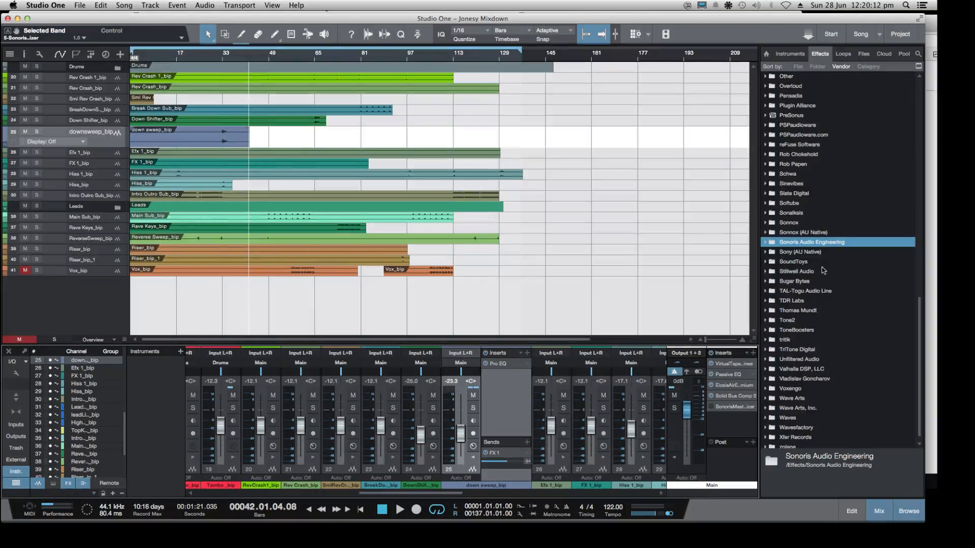
scroll(820, 283, "up", 5)
key("e")
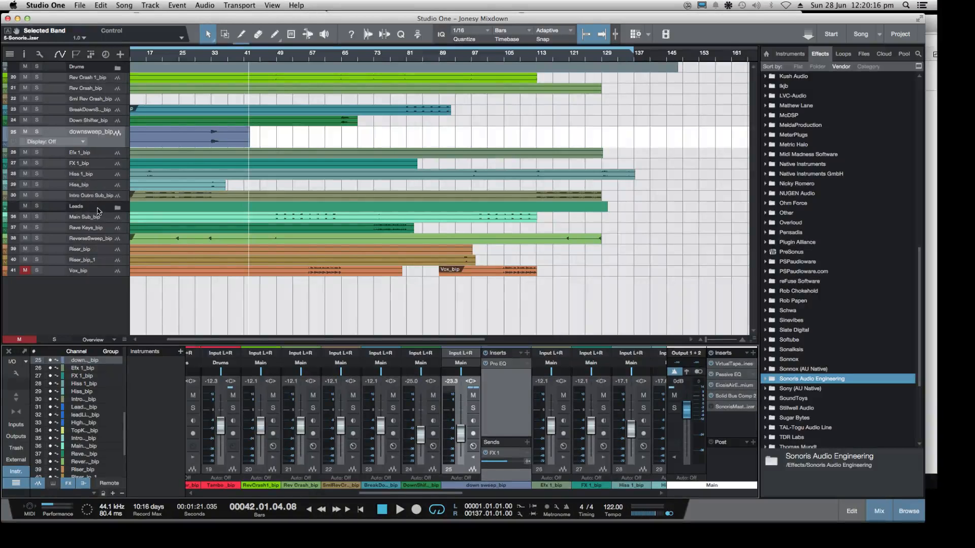
left_click(106, 232)
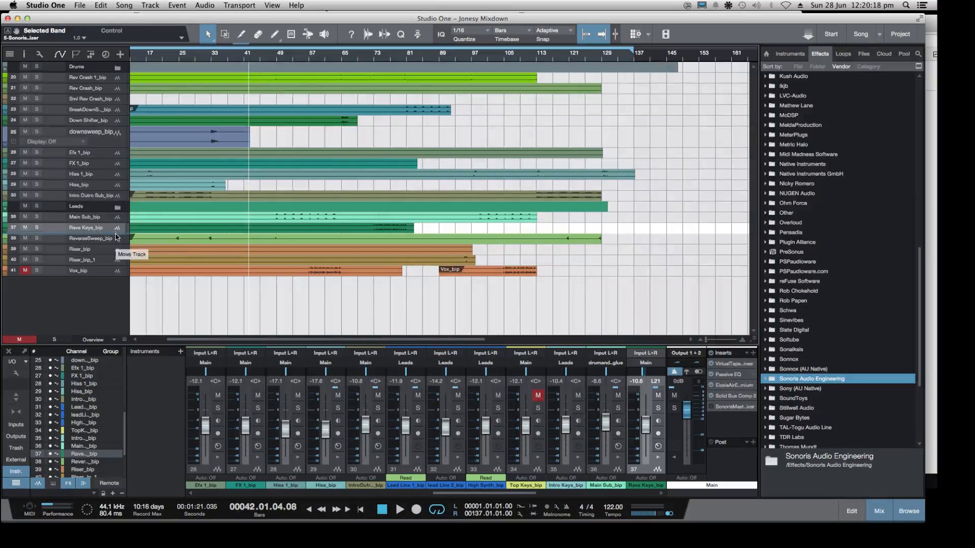
left_click_drag(123, 247, 121, 333)
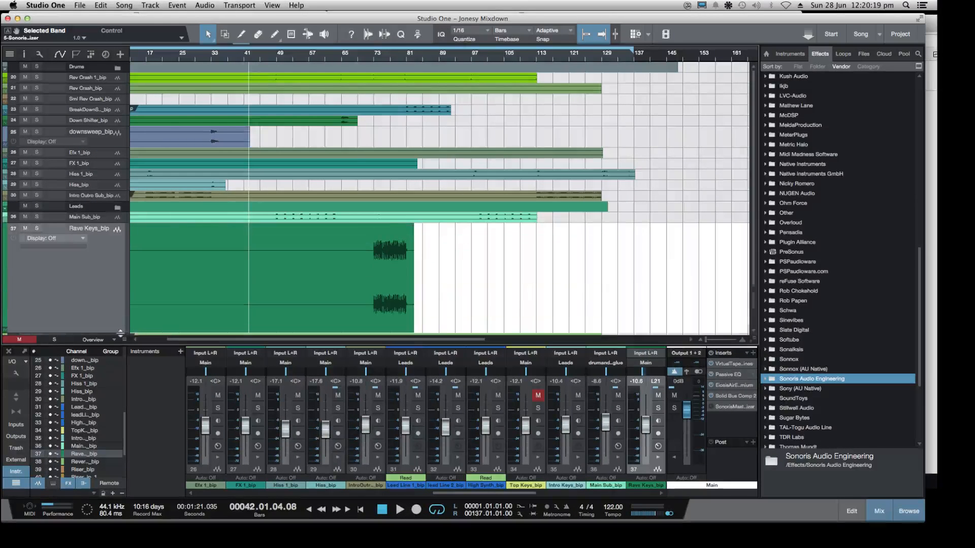
Place the playhead at bar 75 and expand the Rave Keys channel to show its inserts and sends
left_click(382, 60)
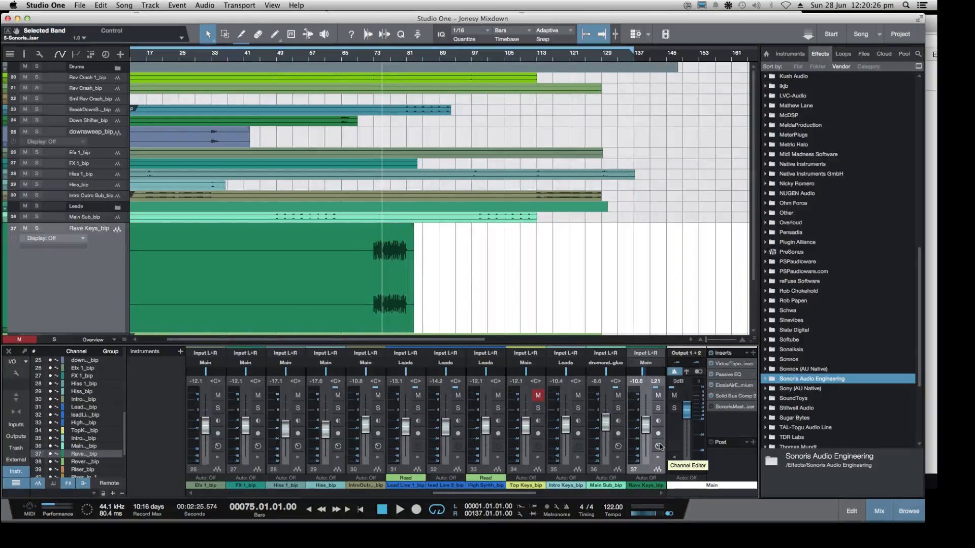
scroll(485, 477, "right", 5)
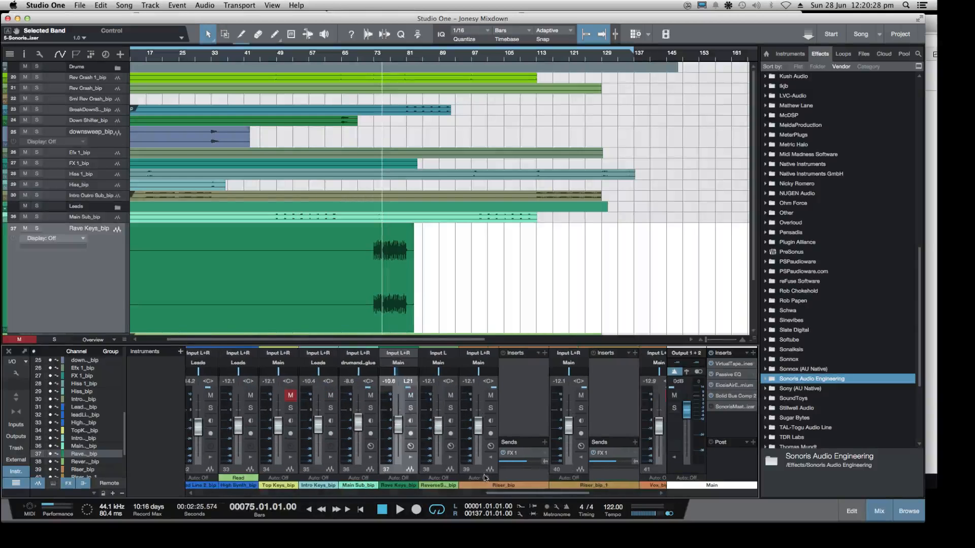
left_click(411, 447)
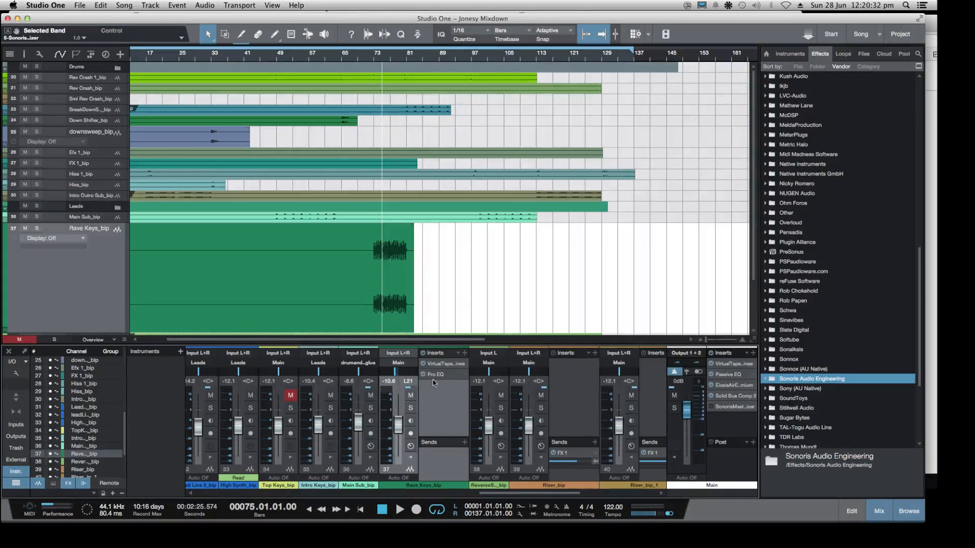
Add the Sonalksis StereoTools effect at the end of the Main output's insert chain
scroll(825, 293, "down", 3)
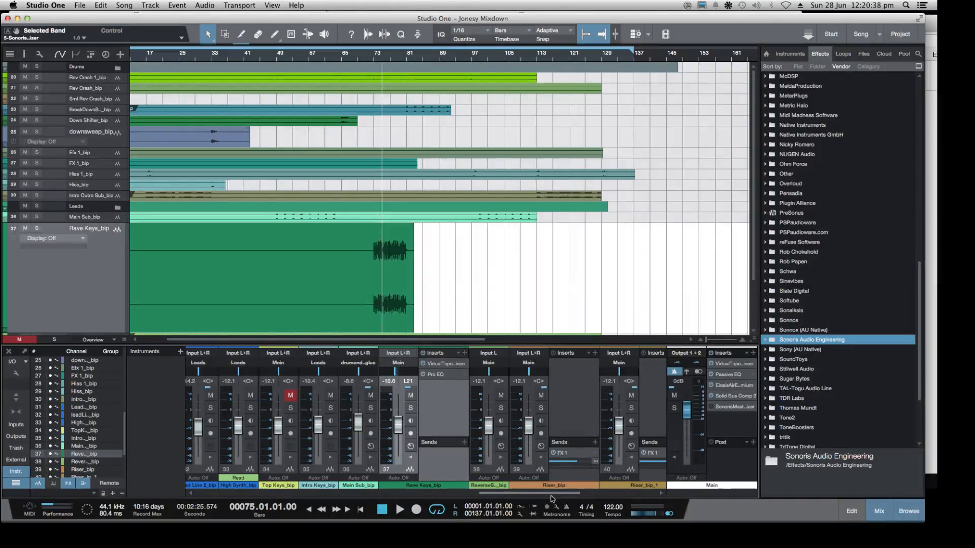
left_click_drag(552, 494, 660, 492)
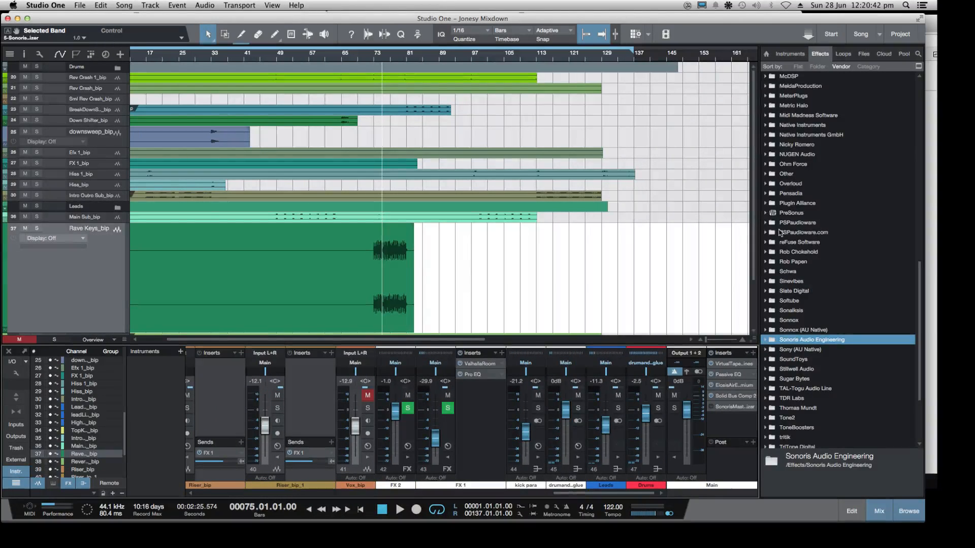
scroll(811, 233, "down", 1)
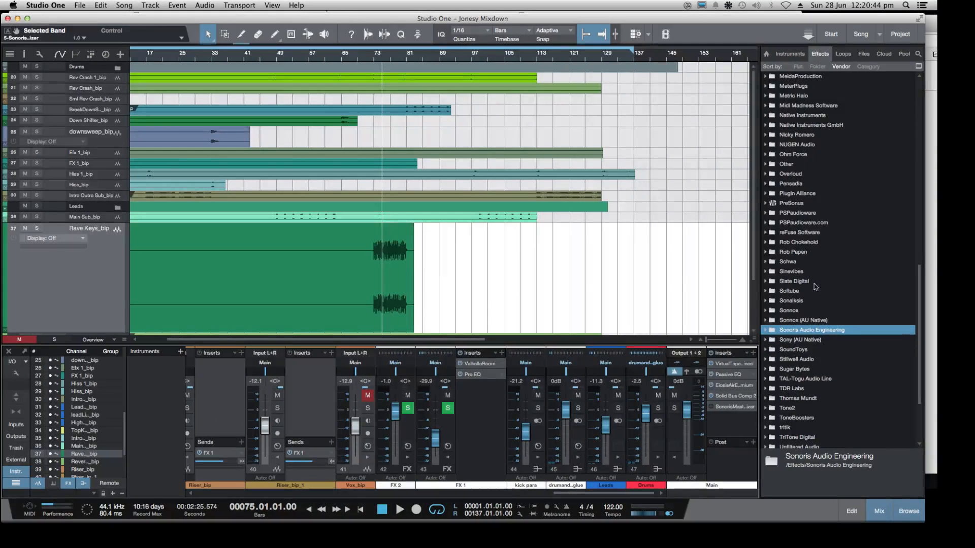
left_click(766, 301)
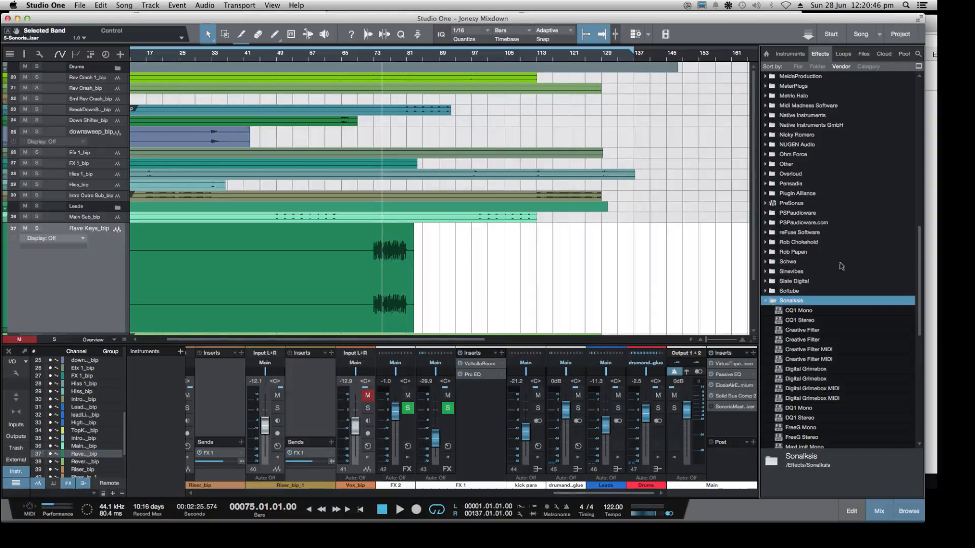
scroll(863, 270, "down", 8)
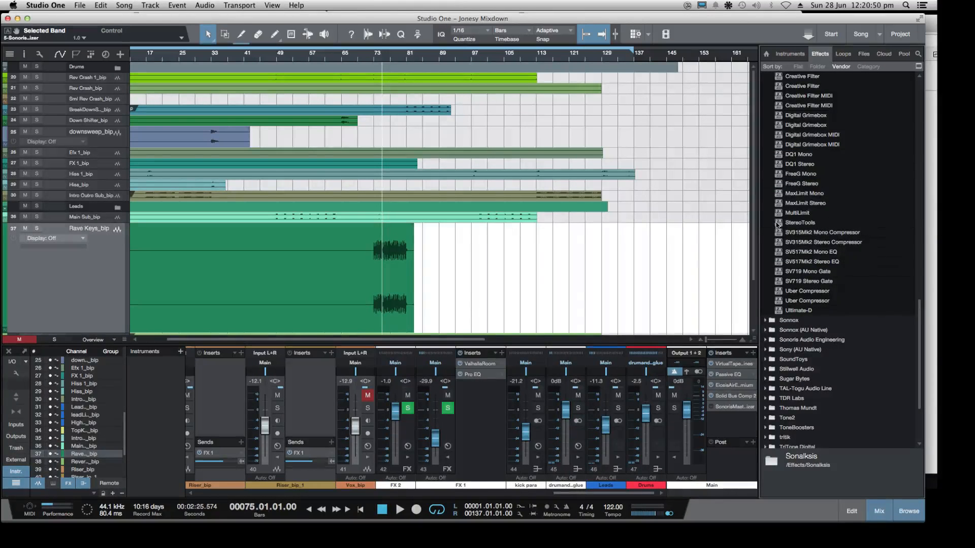
left_click_drag(779, 224, 742, 427)
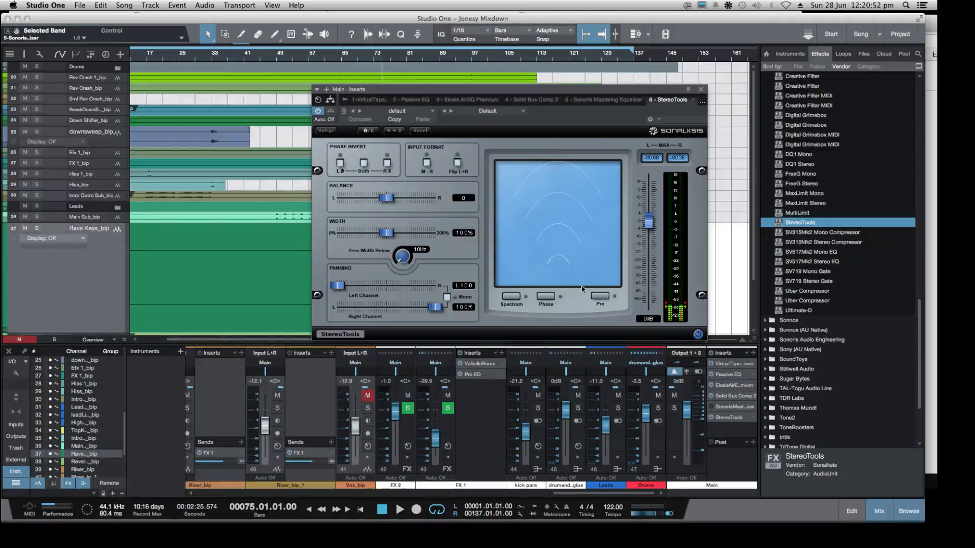
Load StereoTools' Wider preset, then reduce its stereo width to 115%
left_click(524, 111)
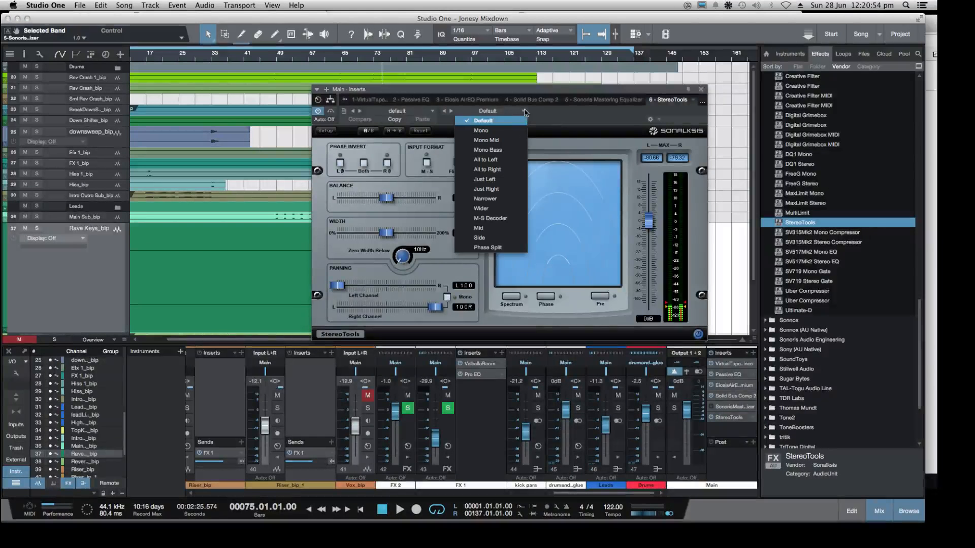
left_click(481, 208)
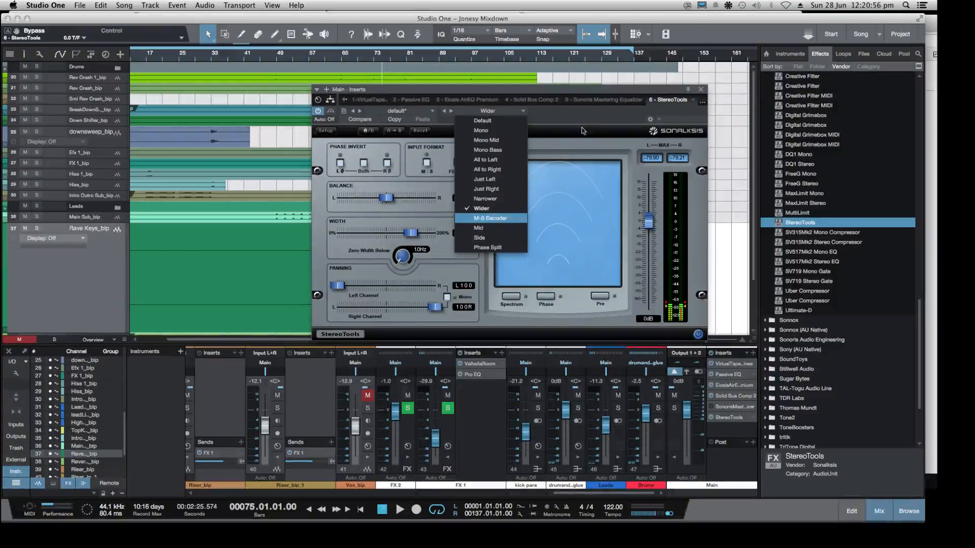
left_click(522, 152)
left_click_drag(419, 238, 395, 233)
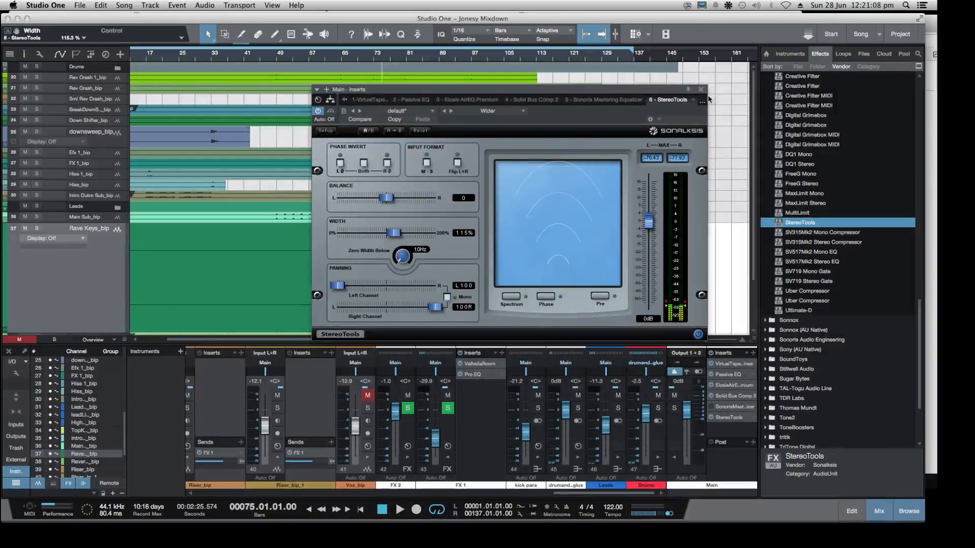
Play the mix around bars 71, 40 and 25, comparing the widened sound with StereoTools' alternate A/B setting
left_click(366, 60)
key("space")
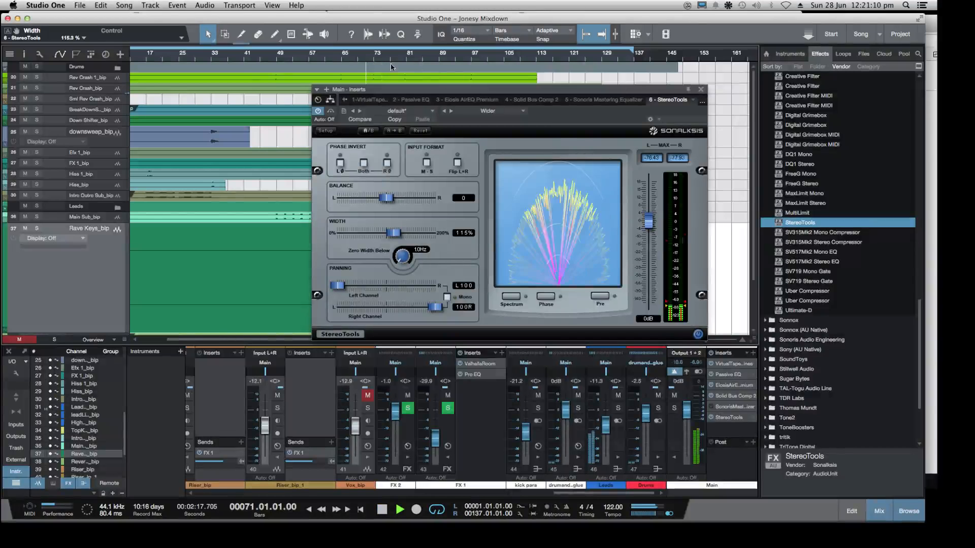
left_click(240, 59)
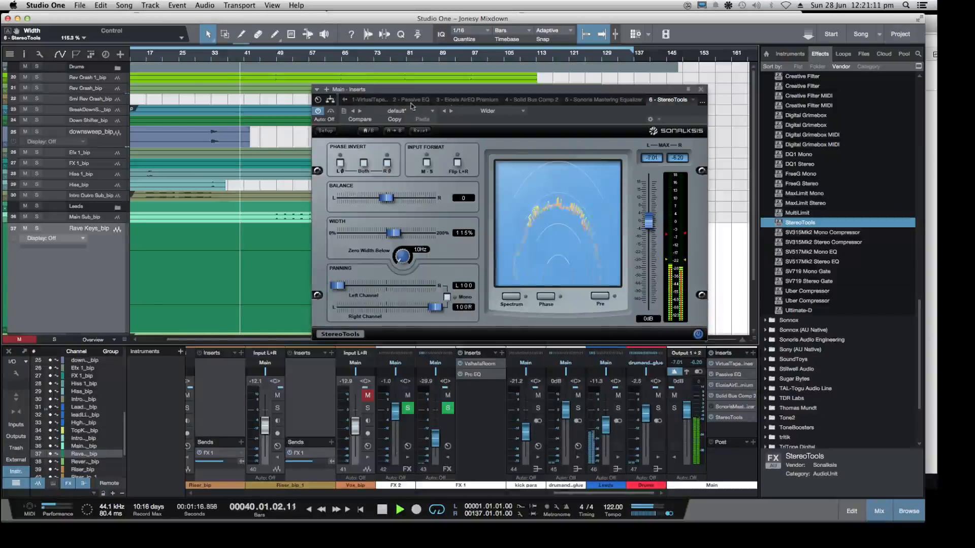
left_click(179, 58)
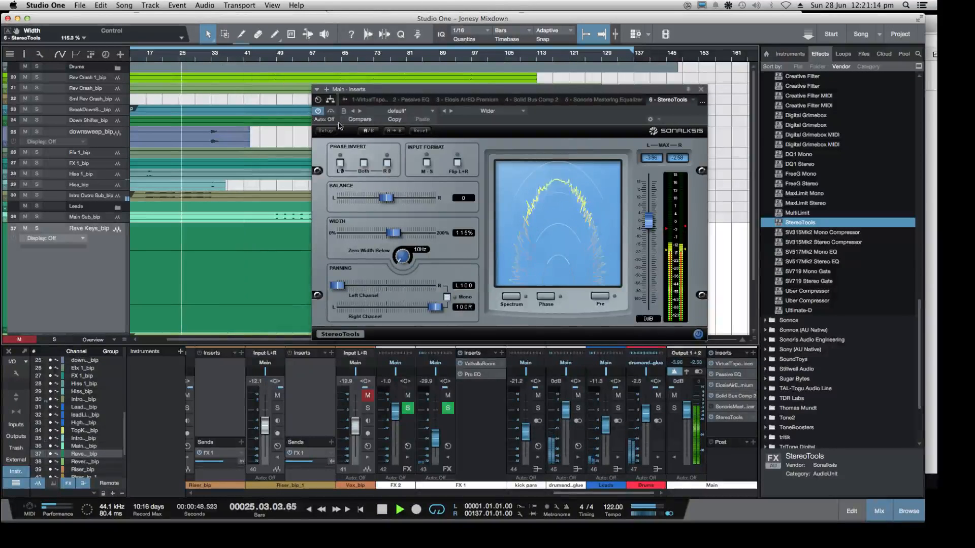
left_click(370, 131)
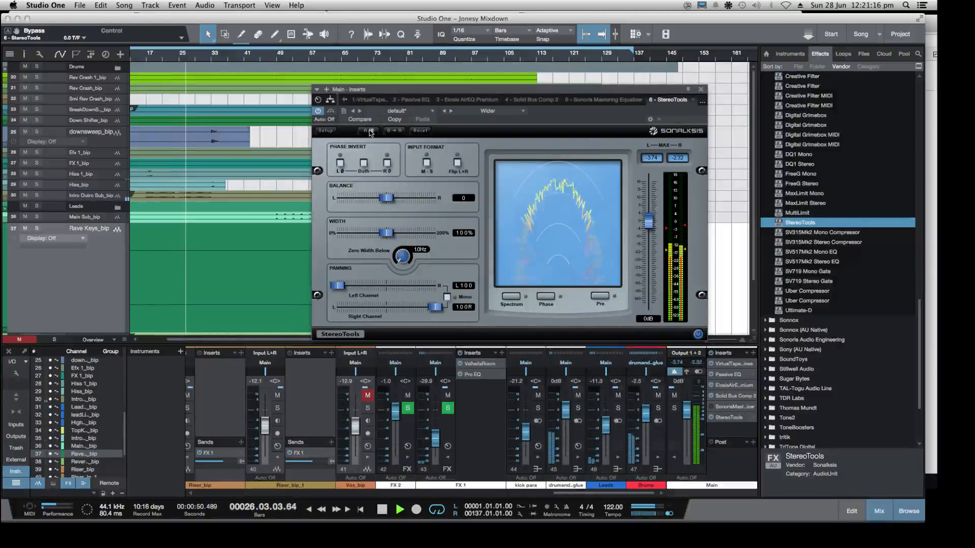
left_click(370, 131)
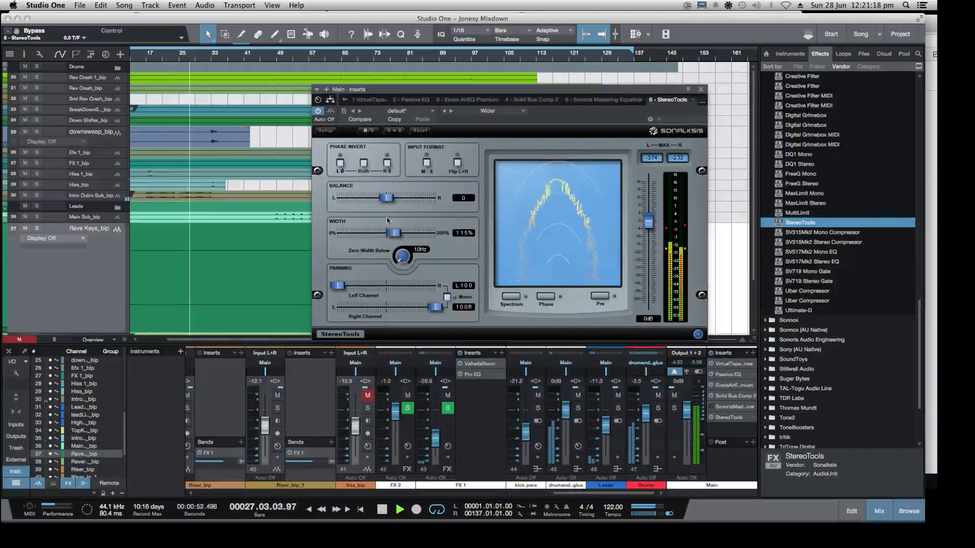
Raise StereoTools' width to 120% during playback and compare it against the bypassed signal
left_click_drag(392, 233, 395, 233)
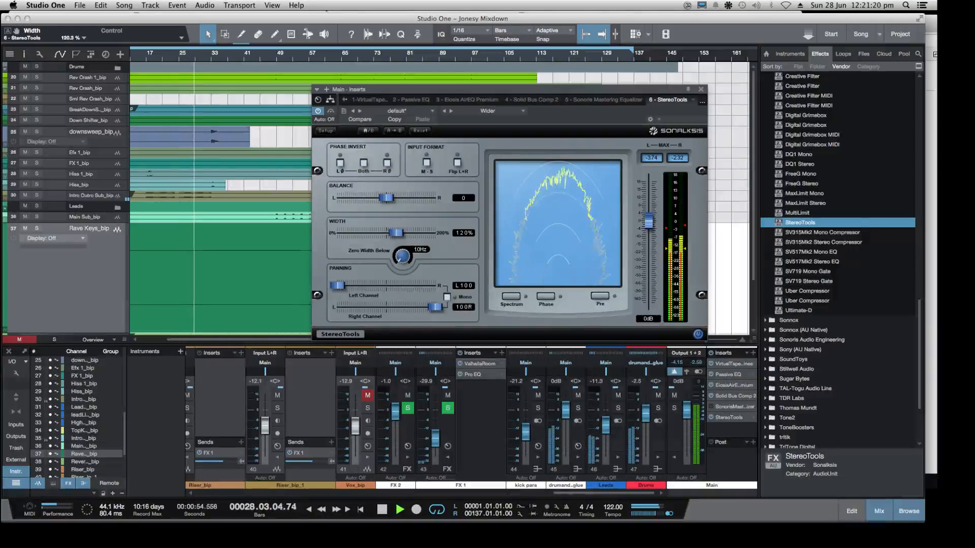
left_click(318, 112)
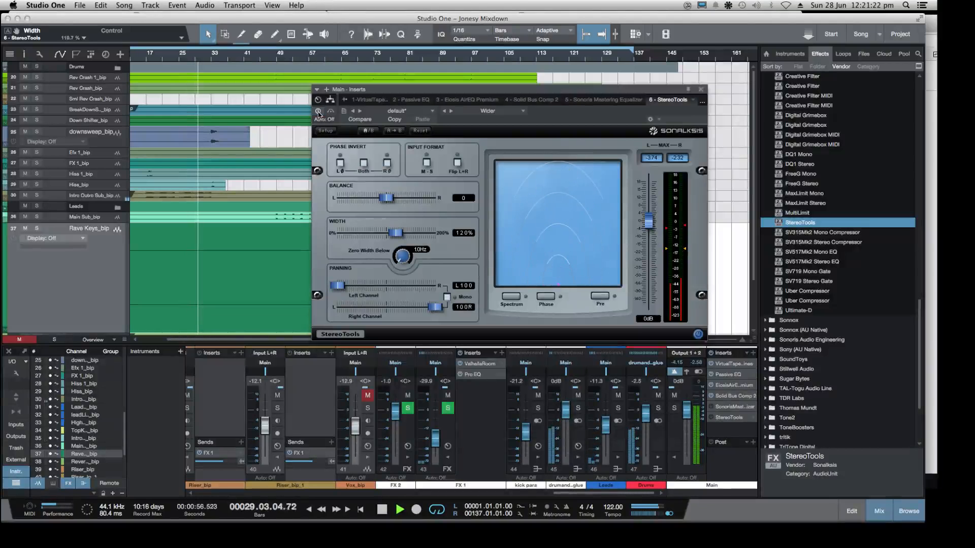
left_click(318, 112)
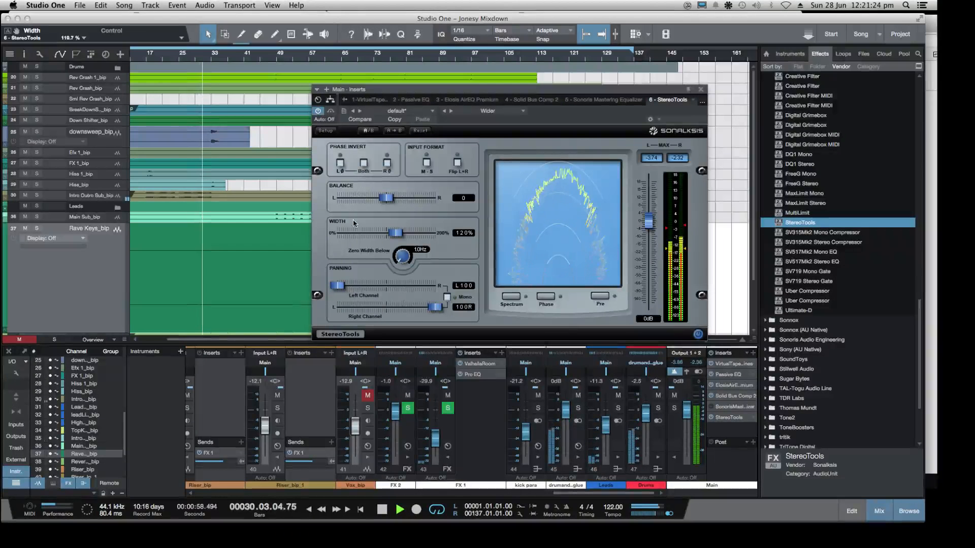
Try a StereoTools width of 123%, switch off mono on the Main output, and settle the width at 120%
mouse_move(414, 233)
left_mouse_down()
mouse_move(435, 232)
mouse_move(381, 233)
mouse_move(400, 233)
left_mouse_up()
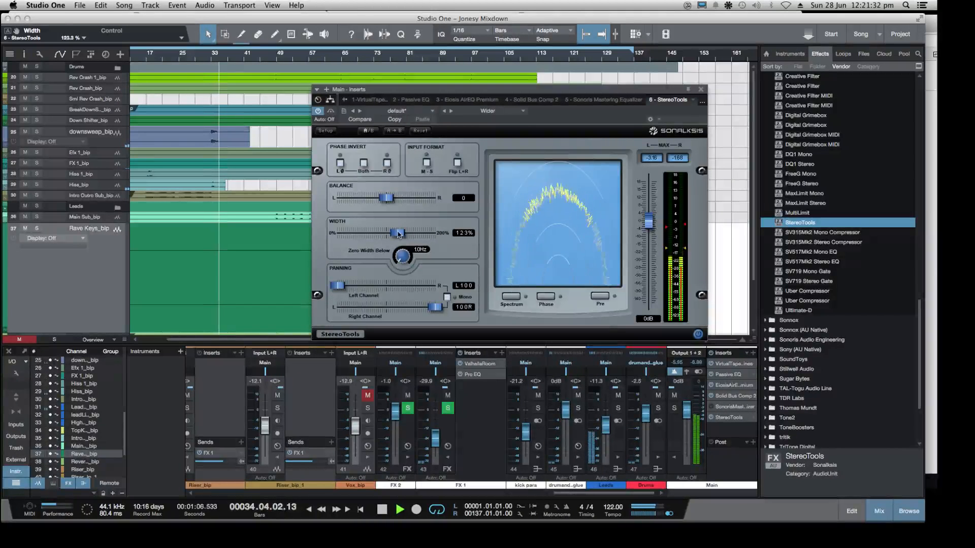
left_click(701, 374)
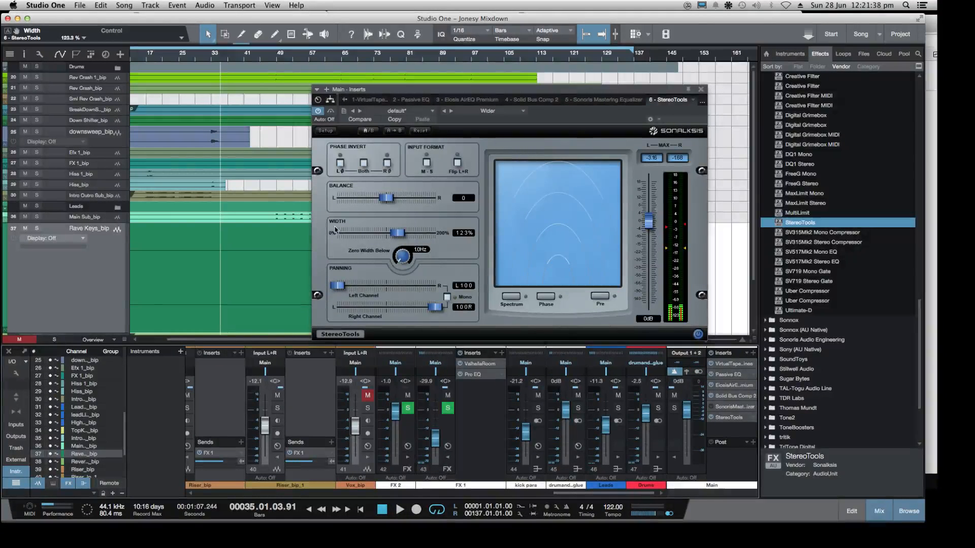
left_click_drag(404, 235, 403, 235)
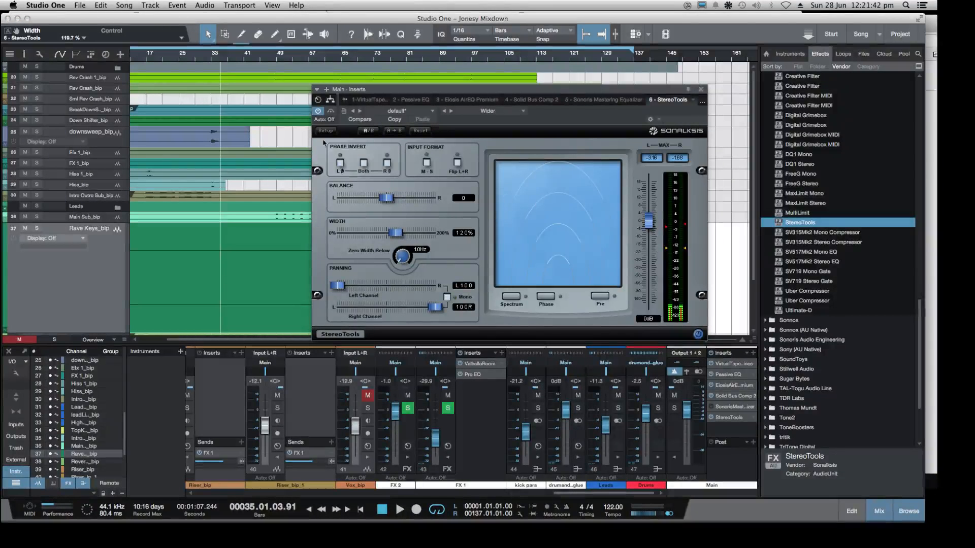
With the mix playing, move StereoTools ahead of the Sonoris Mastering Equalizer in the Main inserts and close its window
left_click(205, 57)
key("space")
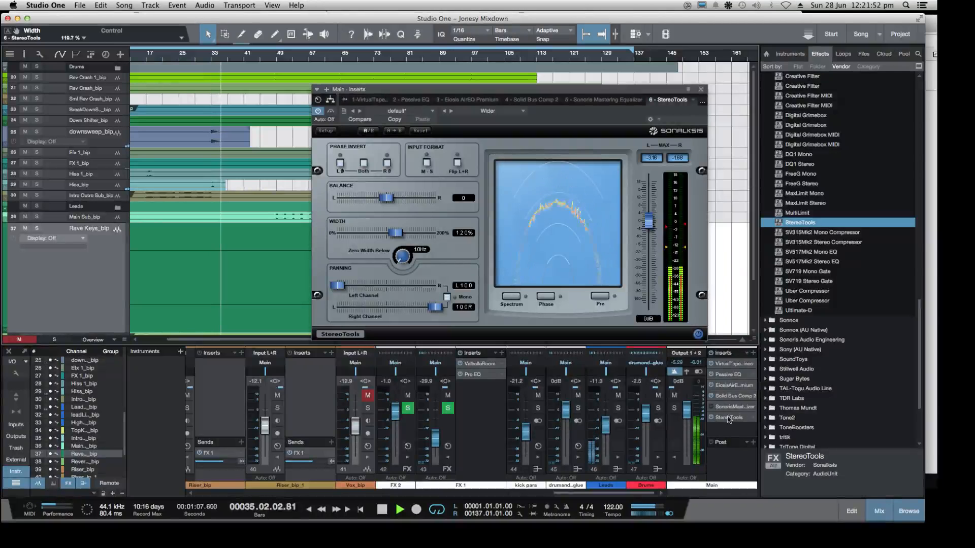
left_click_drag(729, 409, 729, 407)
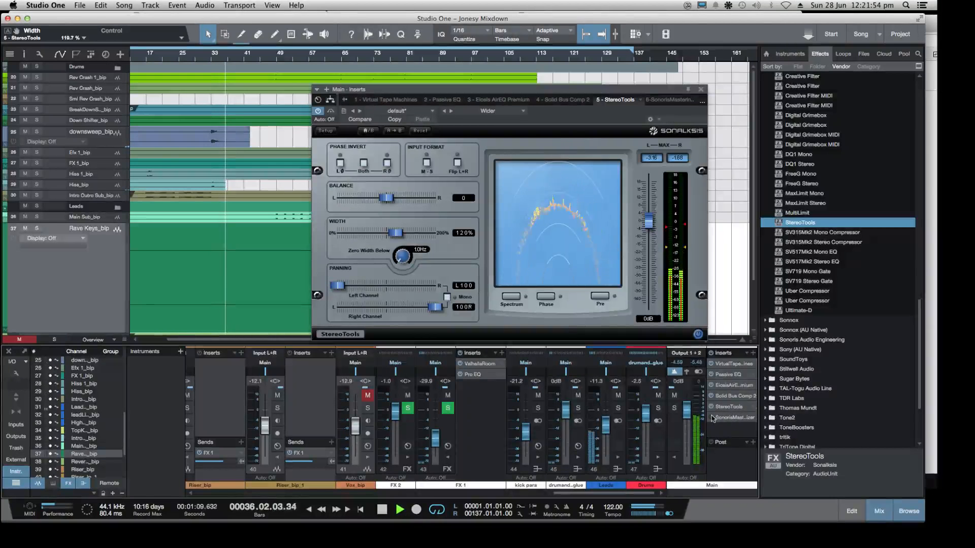
left_click(702, 89)
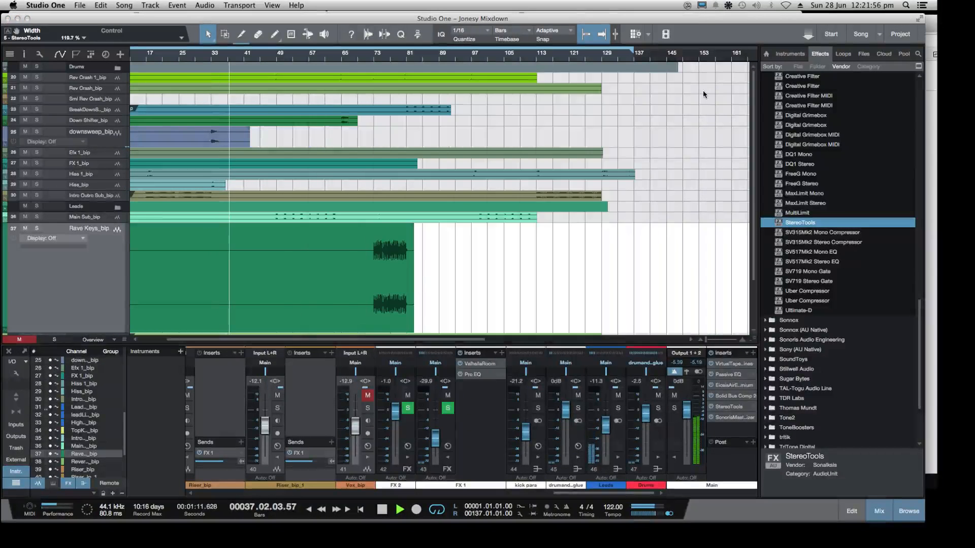
Collapse the Sonalksis folder and look through the Waves effects for another plug-in while the mix plays
scroll(821, 298, "up", 6)
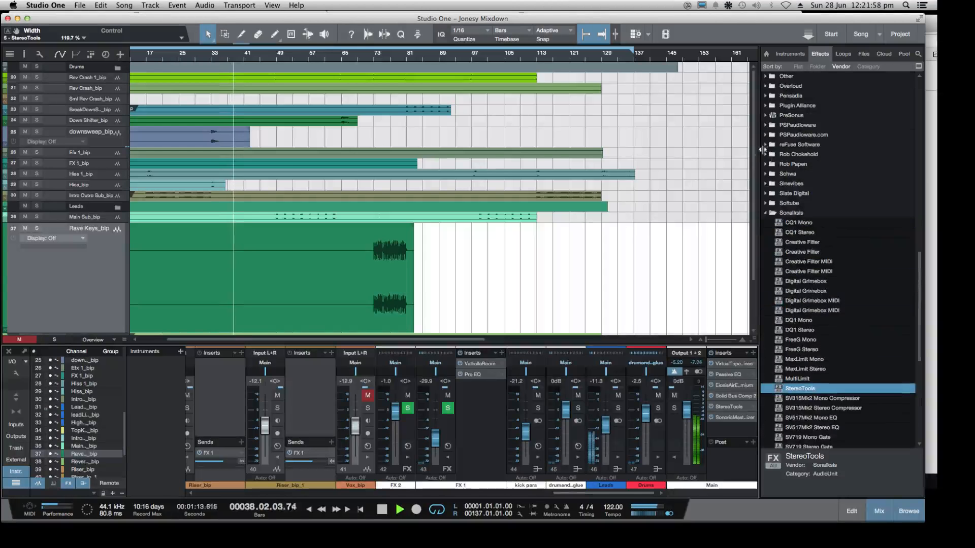
left_click(765, 213)
scroll(803, 228, "down", 1)
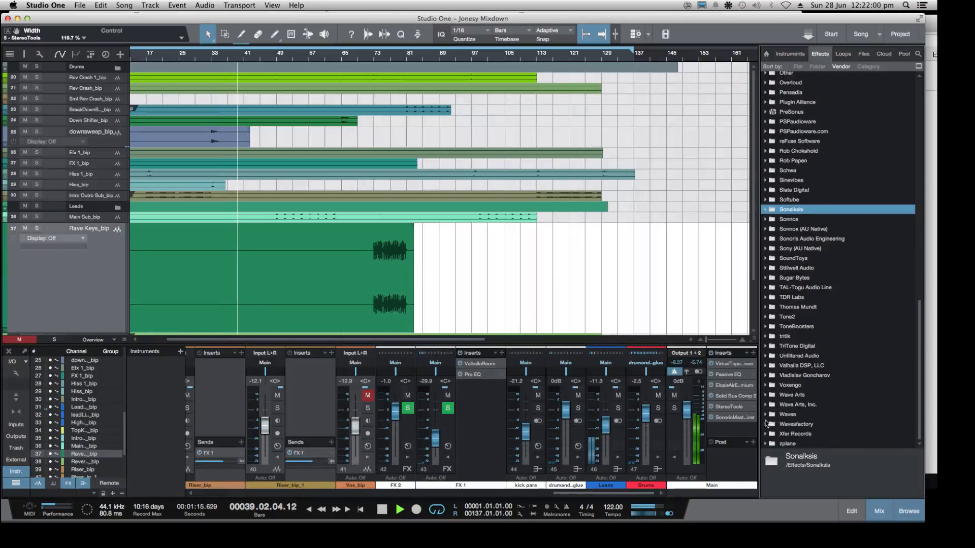
left_click(765, 414)
scroll(812, 368, "down", 15)
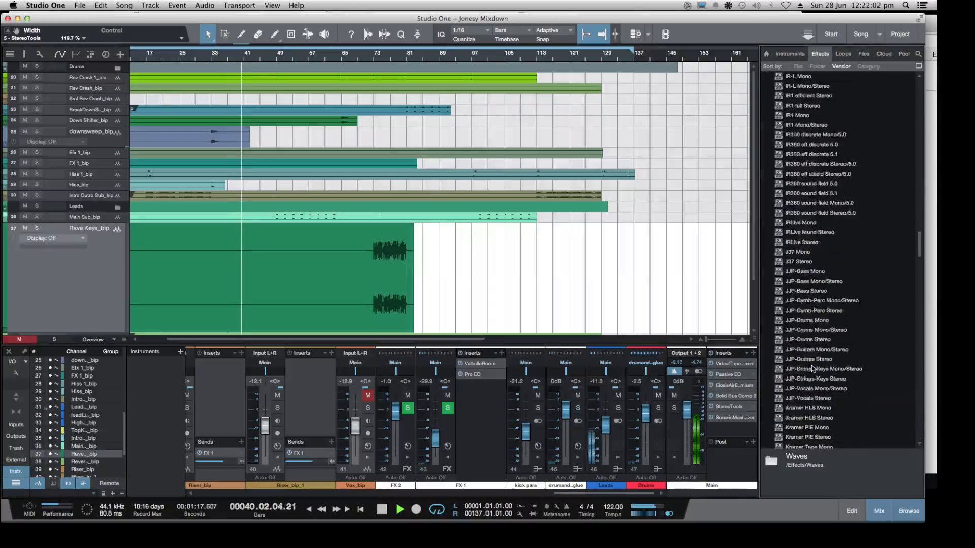
scroll(807, 365, "up", 15)
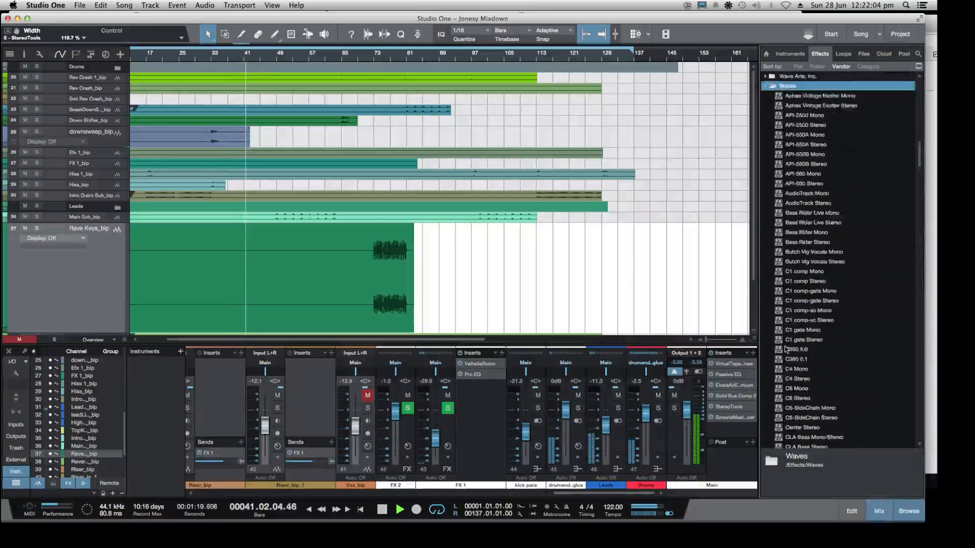
scroll(787, 349, "up", 10)
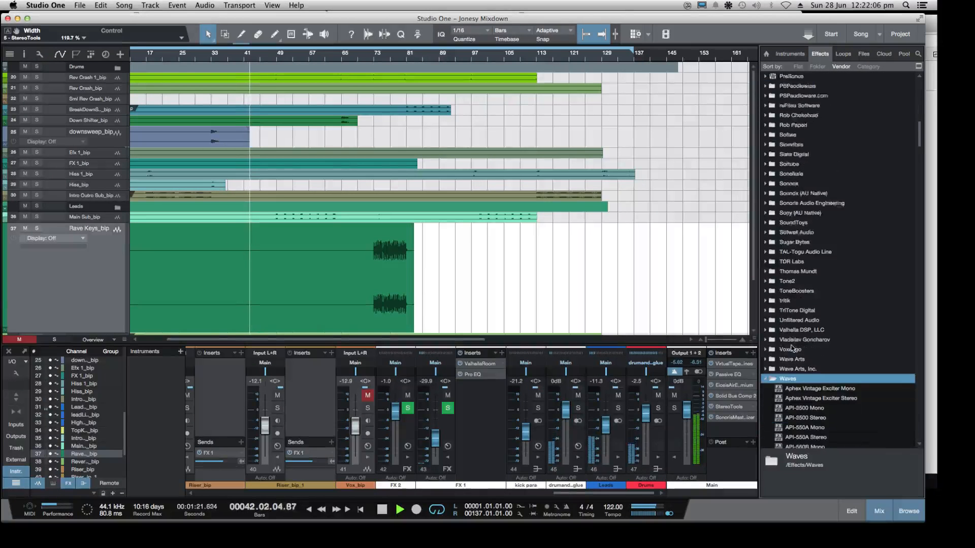
scroll(792, 348, "down", 1)
left_click(766, 349)
scroll(796, 333, "up", 5)
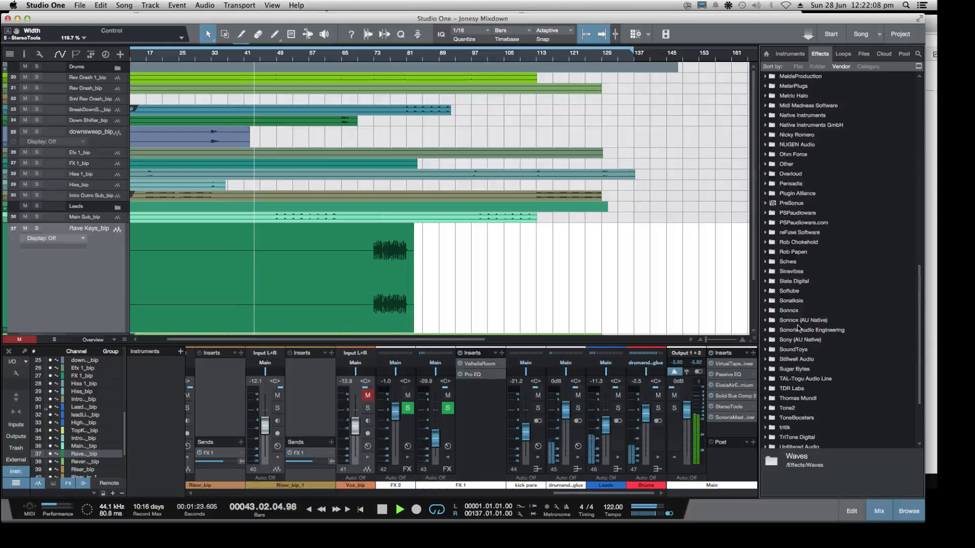
Look through the Plugin Alliance effects for another plug-in while the mix plays
left_click(766, 193)
scroll(838, 214, "down", 2)
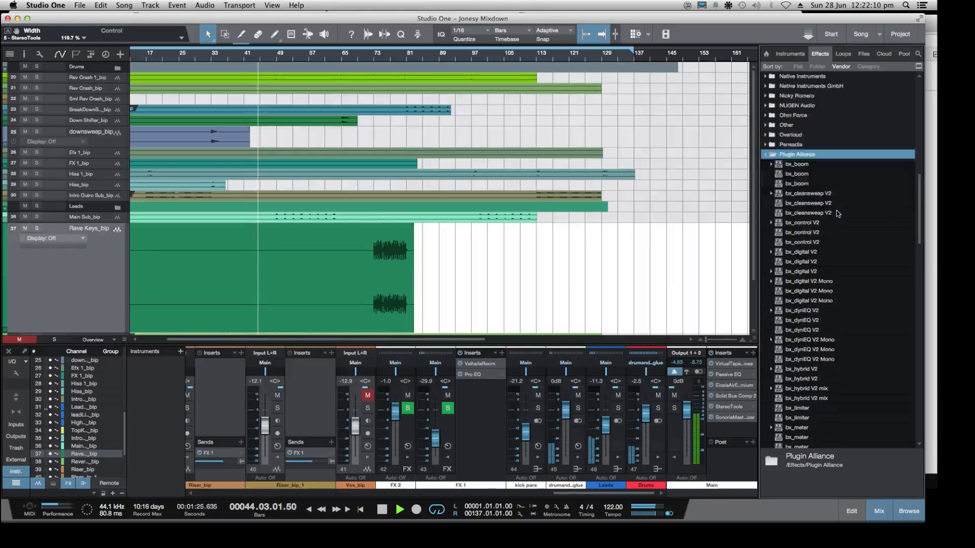
scroll(838, 214, "down", 3)
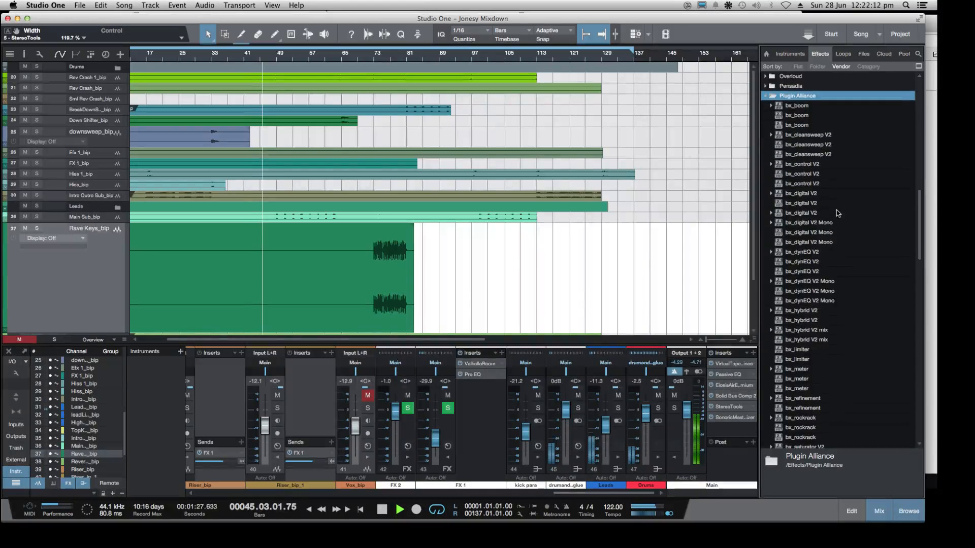
scroll(838, 214, "down", 4)
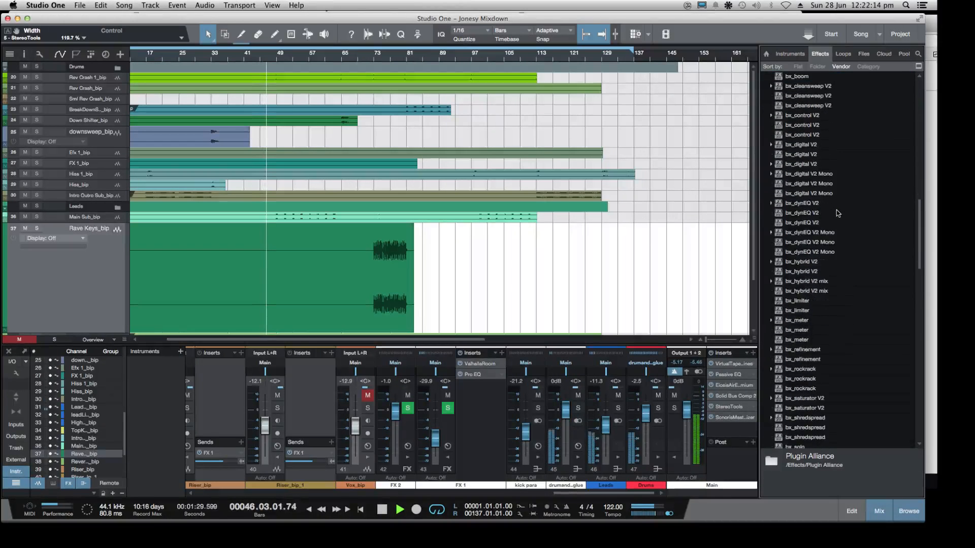
scroll(838, 214, "down", 6)
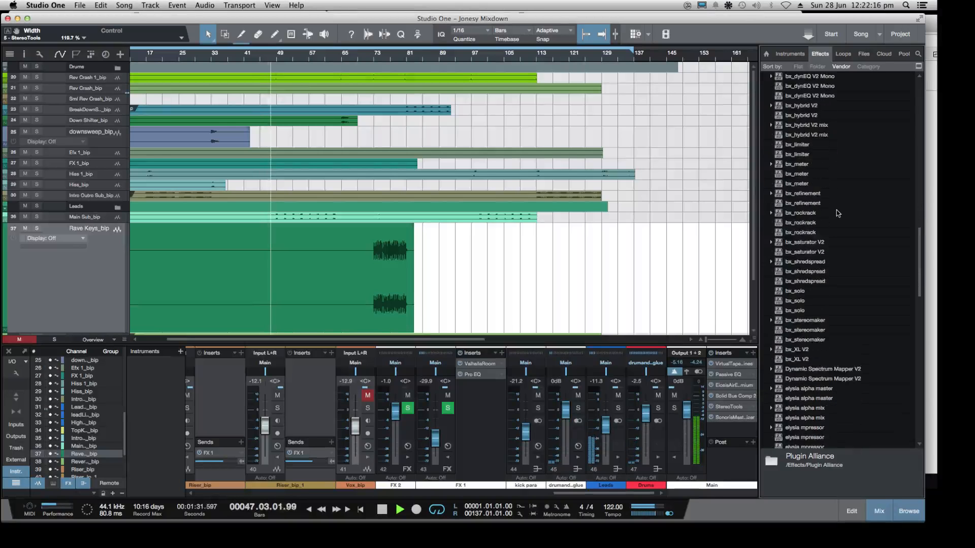
scroll(838, 214, "down", 1)
scroll(838, 214, "up", 15)
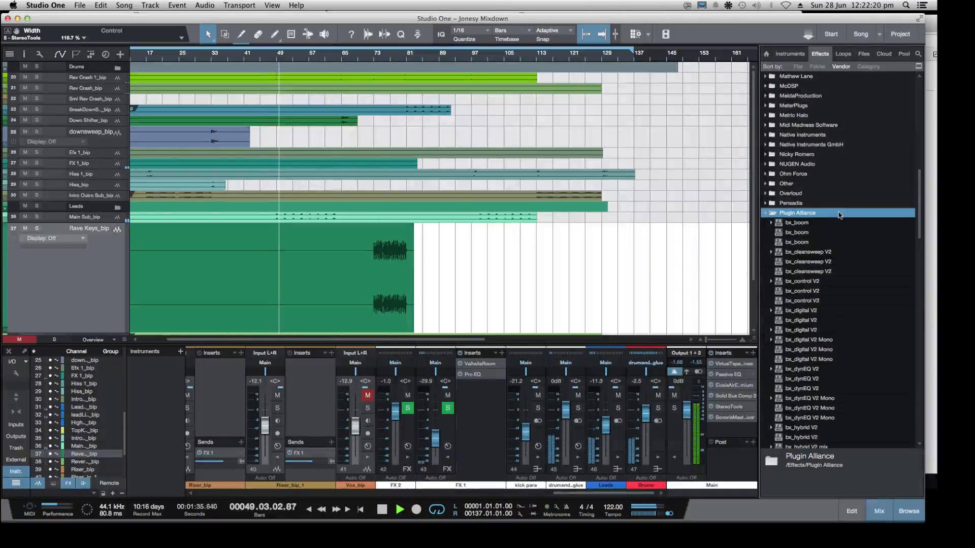
scroll(838, 212, "down", 5)
scroll(838, 213, "up", 1)
scroll(840, 216, "down", 1)
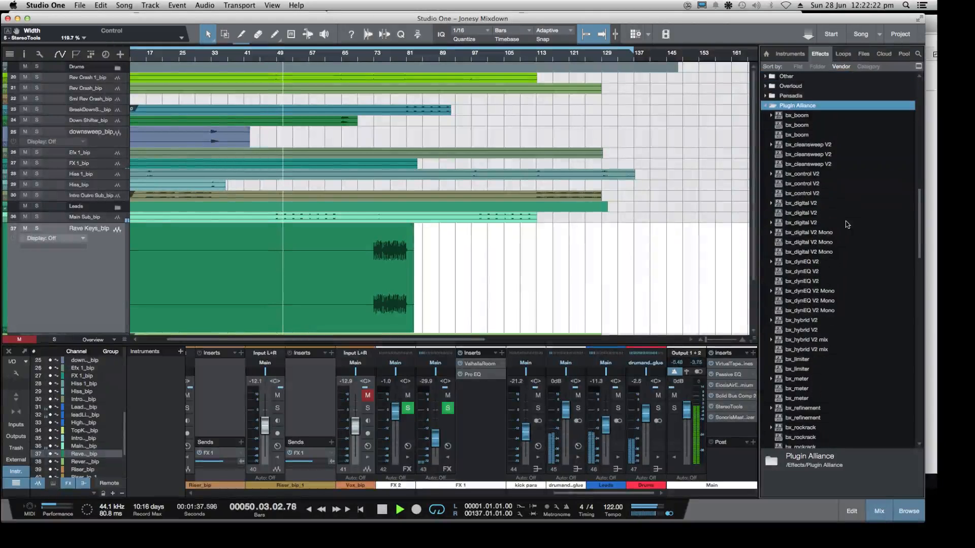
Lower the Leads bus volume to -12.7 dB
left_click_drag(603, 428, 604, 429)
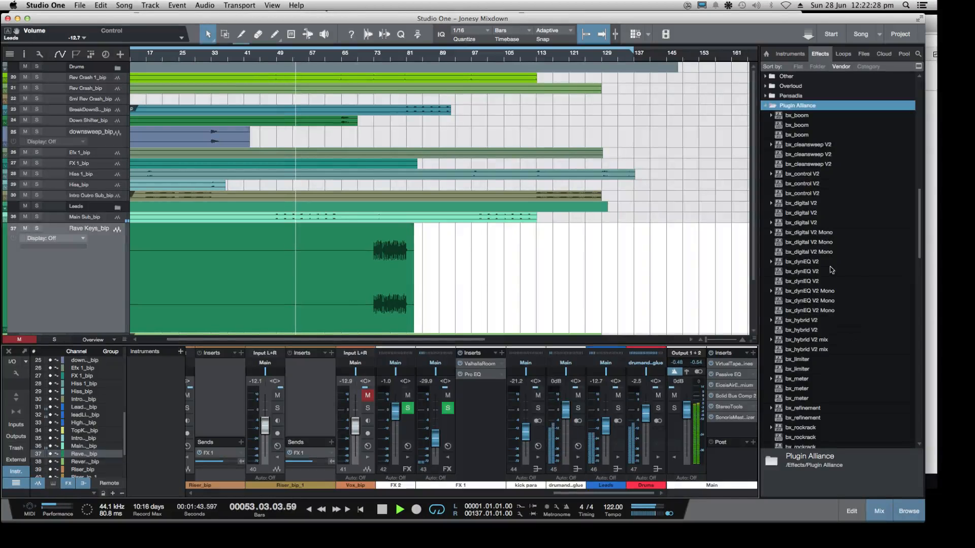
Try Plugin Alliance's bx_meter as the last insert on the Main output and move its window clear of the mixer
scroll(823, 276, "down", 10)
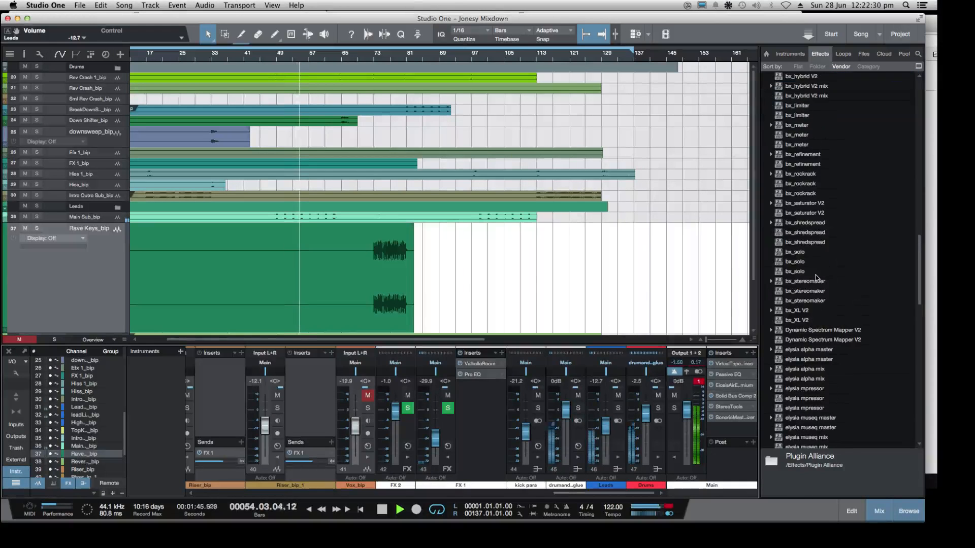
scroll(812, 271, "up", 3)
scroll(808, 264, "up", 1)
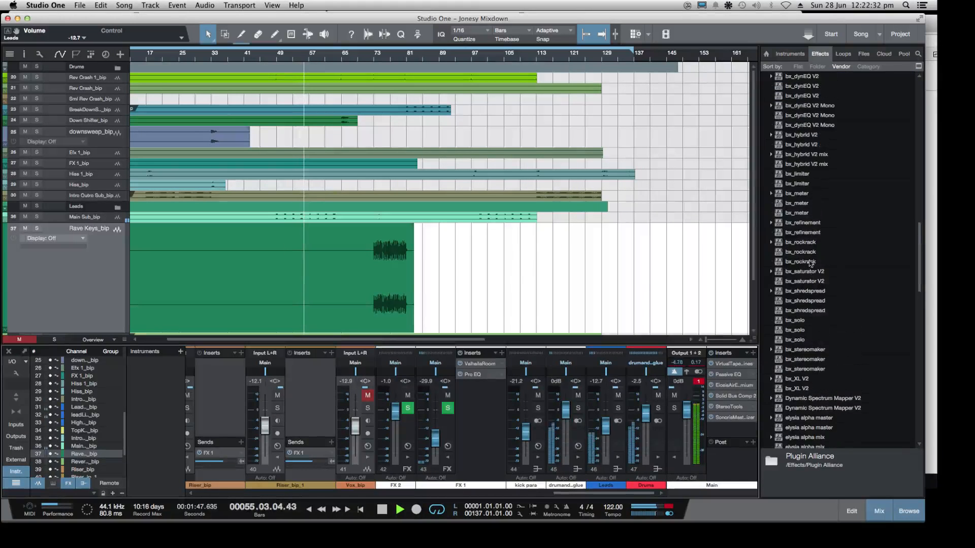
left_click_drag(796, 194, 724, 430)
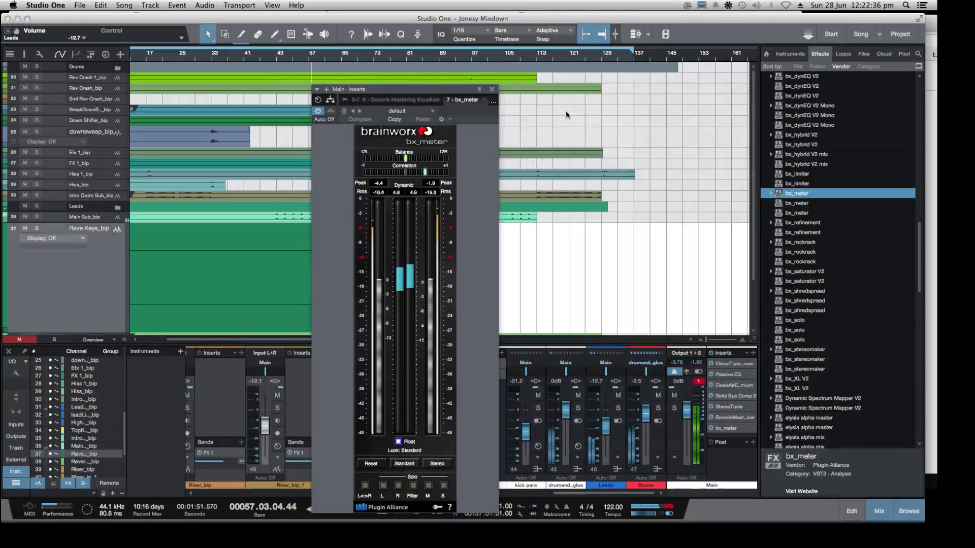
left_click_drag(478, 92, 178, 46)
Collapse the Plugin Alliance folder and add Waves L2 Stereo as the last Main insert in place of bx_meter
scroll(812, 203, "down", 2)
scroll(792, 214, "up", 10)
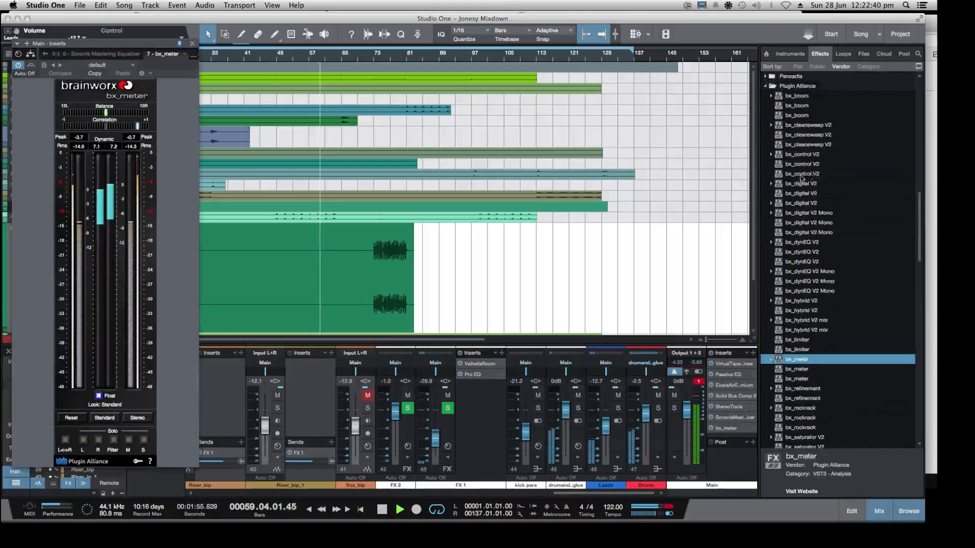
left_click(765, 215)
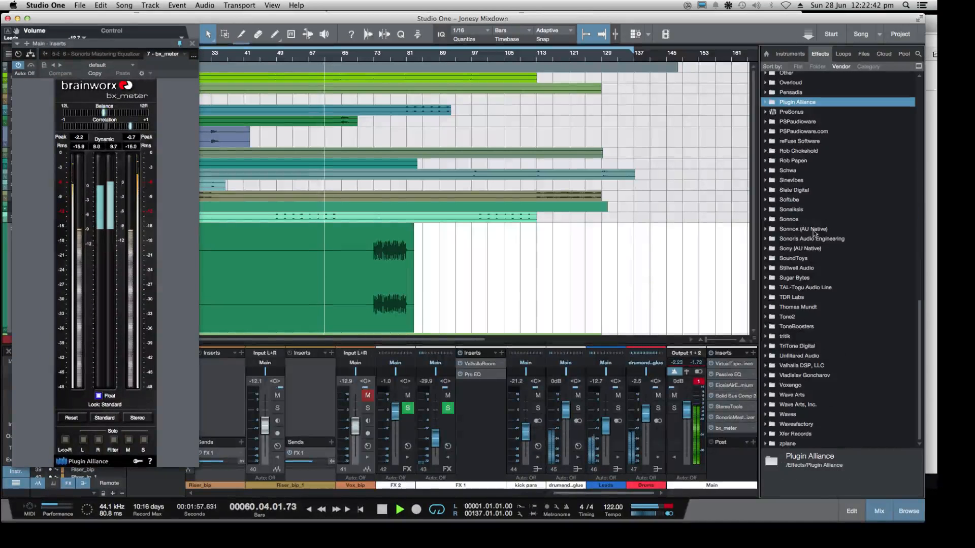
left_click(766, 415)
scroll(802, 355, "down", 10)
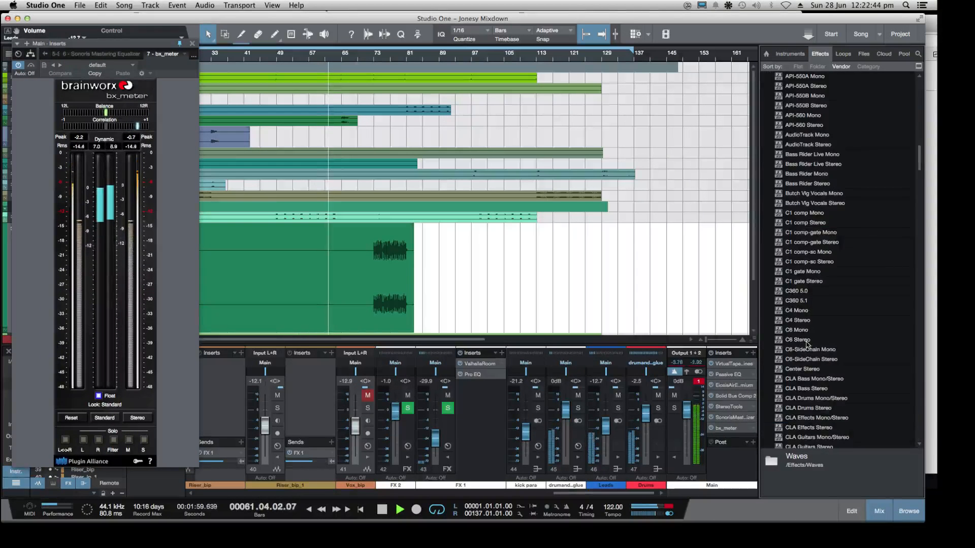
scroll(808, 344, "down", 10)
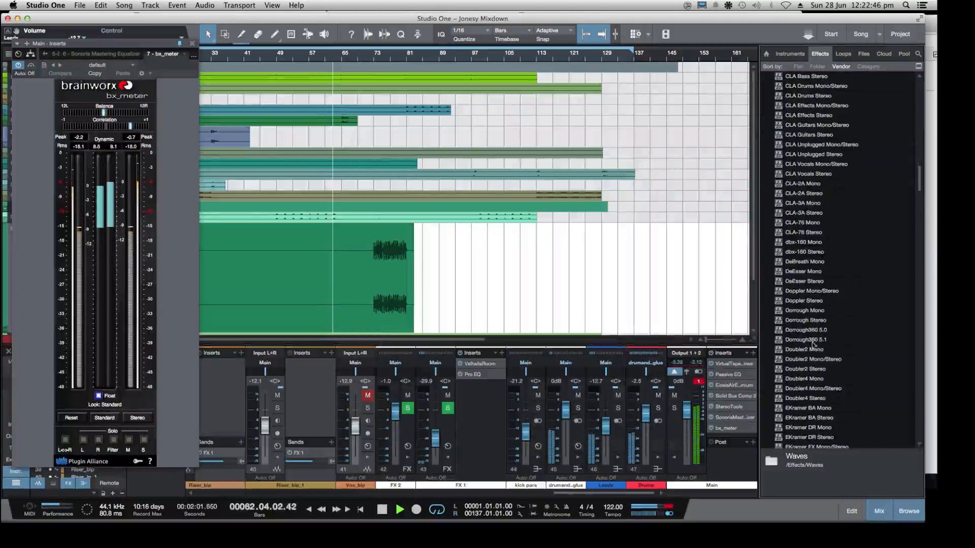
scroll(835, 335, "down", 15)
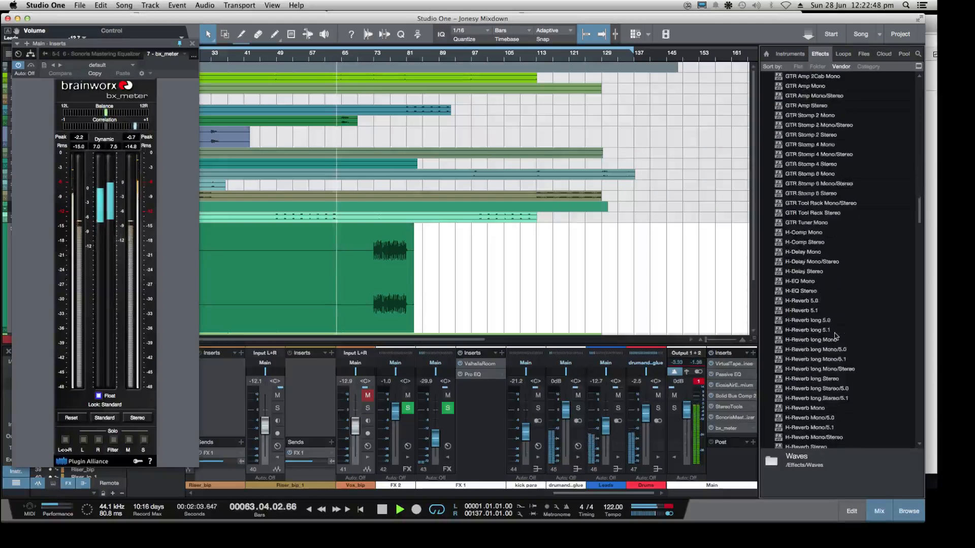
scroll(835, 336, "down", 15)
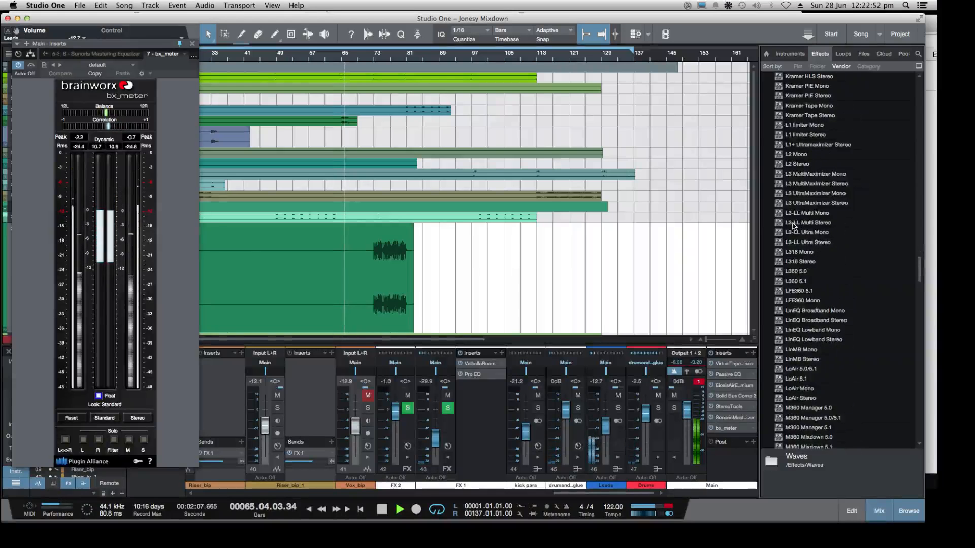
scroll(787, 197, "up", 1)
left_click_drag(778, 187, 728, 429)
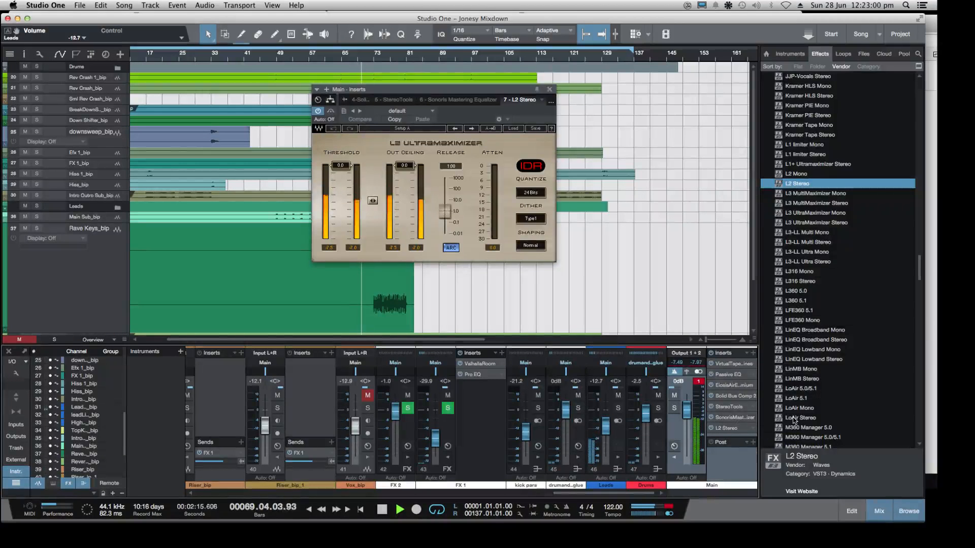
Collapse the Waves folder in the effects browser
scroll(792, 285, "up", 15)
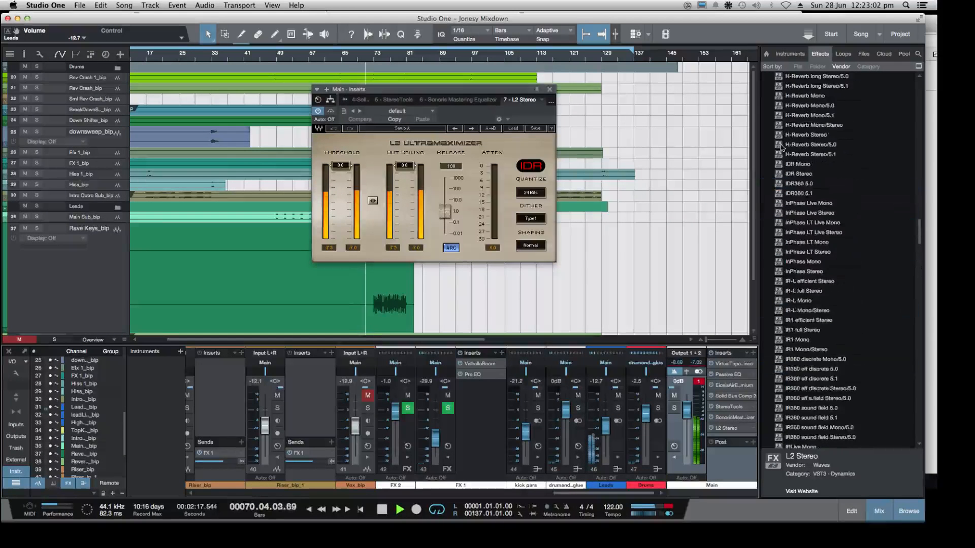
scroll(782, 147, "up", 20)
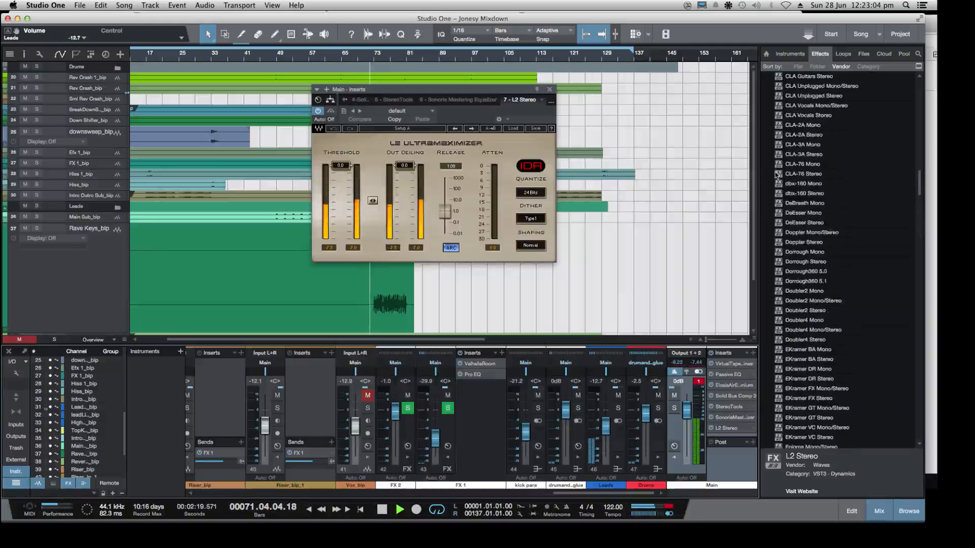
scroll(777, 175, "up", 20)
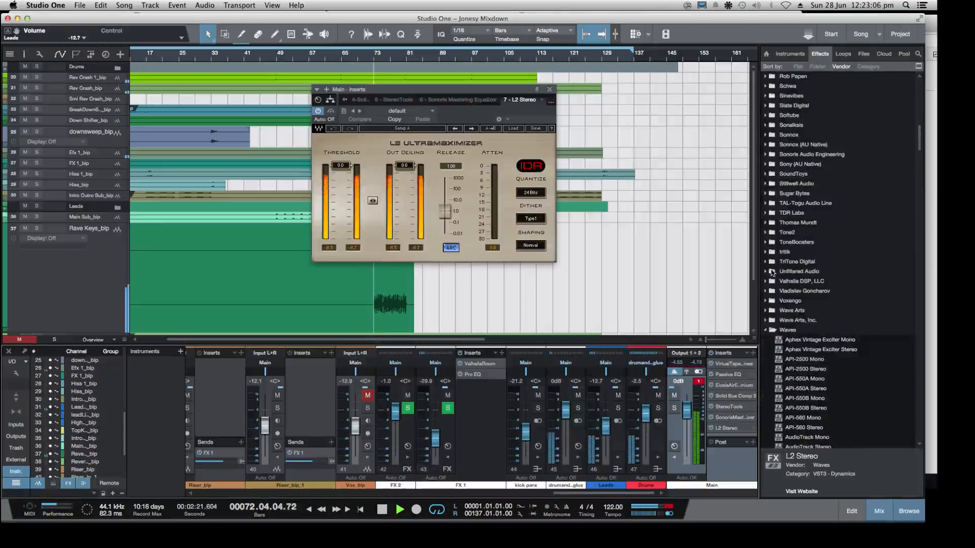
double_click(800, 329)
scroll(784, 239, "up", 4)
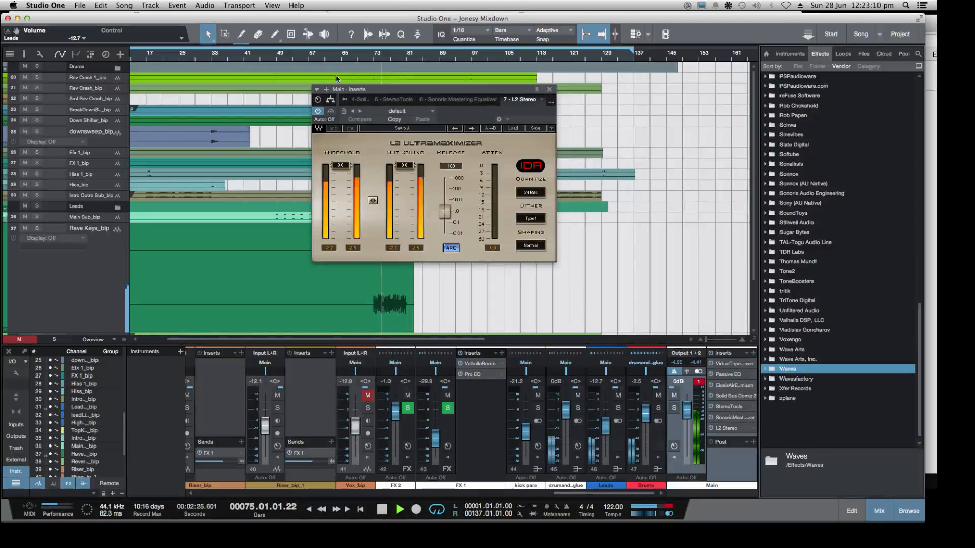
Stop playback near bar 31 and set the L2 Ultramaximizer's shaping and dither to None
left_click(203, 57)
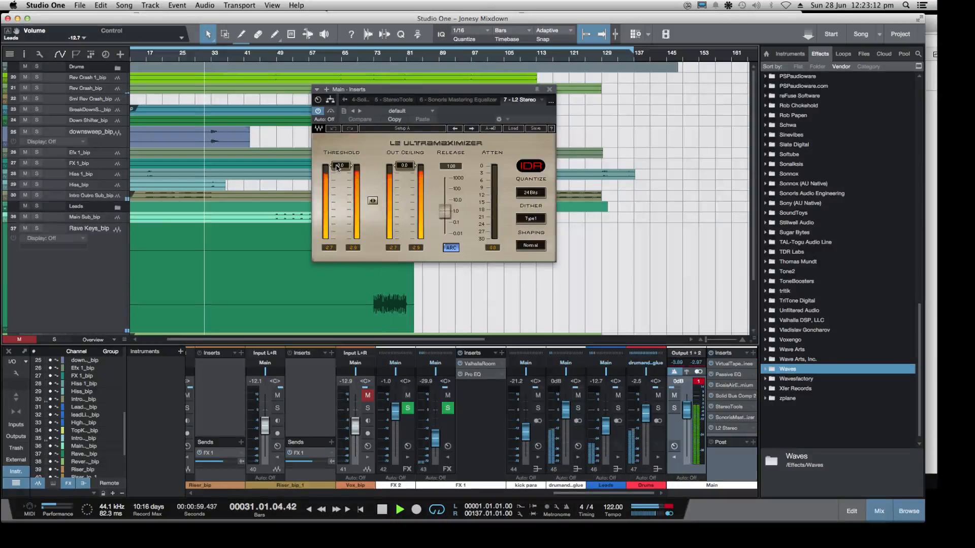
key("space")
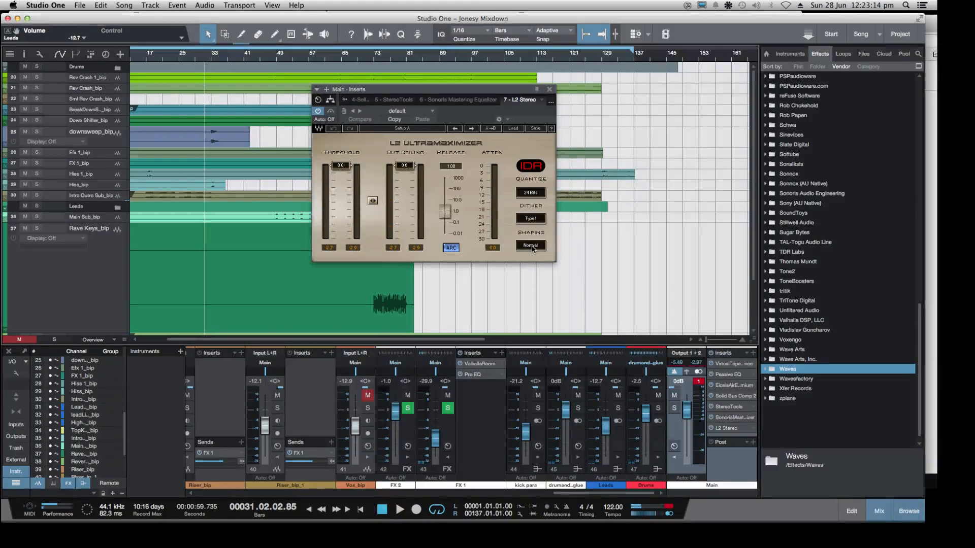
left_click(531, 246)
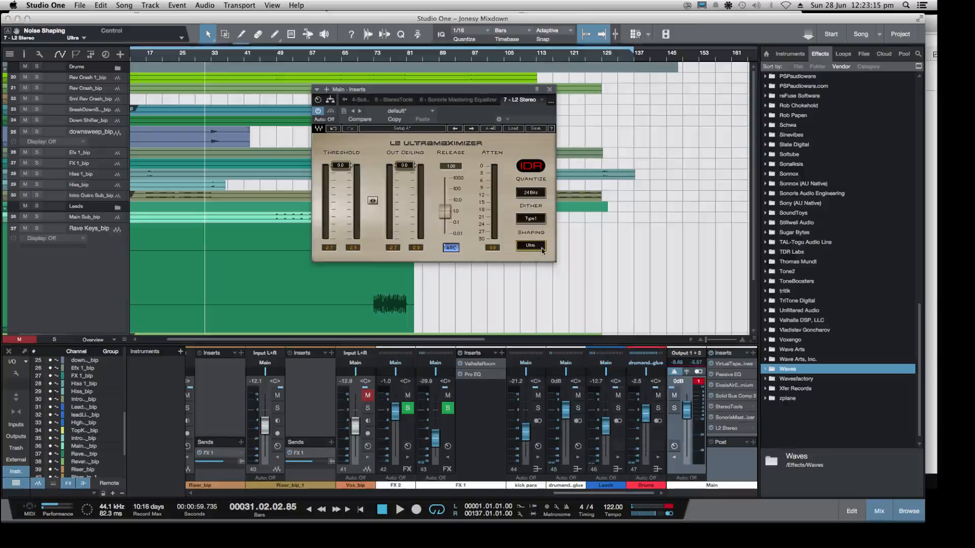
left_click(534, 219)
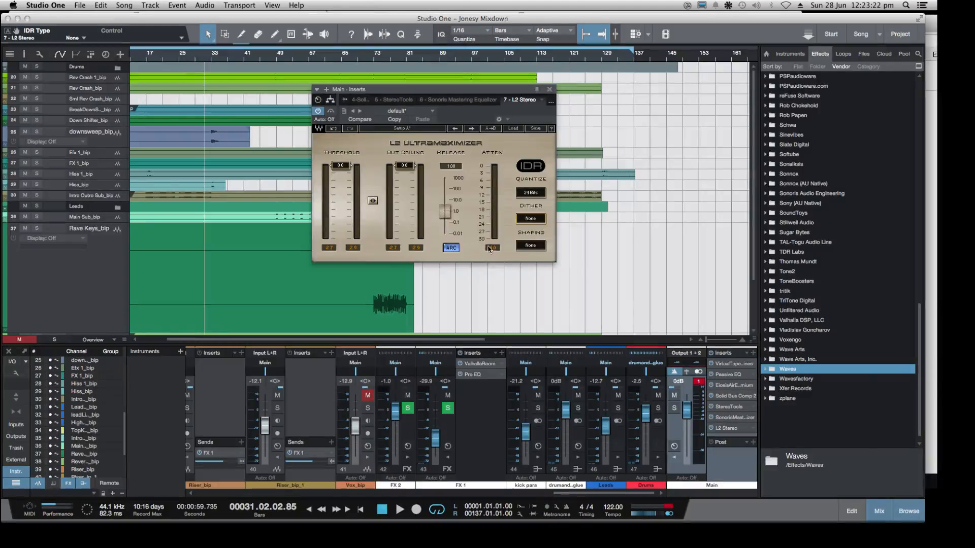
Play the mix briefly from about bar 28 to check the levels in the L2 Ultramaximizer
left_click(191, 57)
key("space")
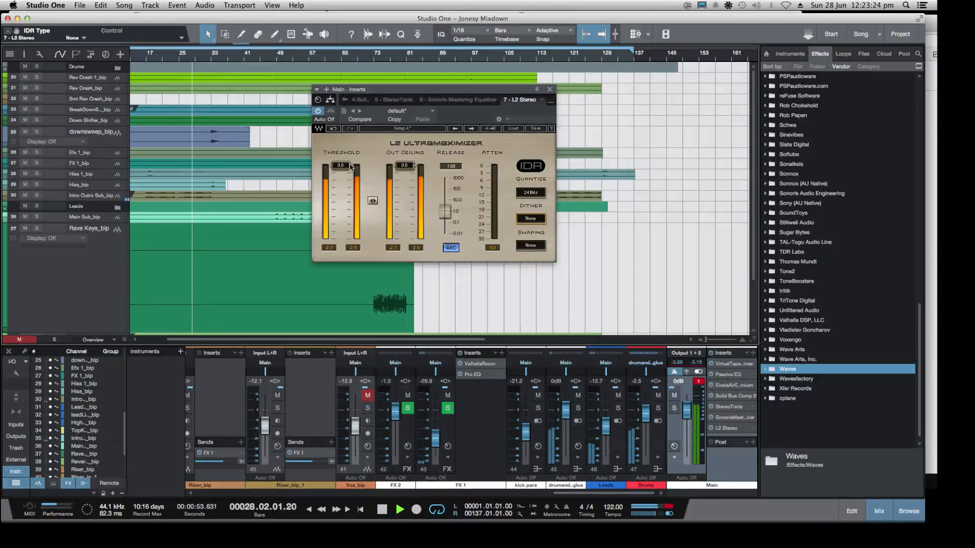
key("space")
Check the Twitch chat in Chrome, return to Studio One, close the Virtual Tape Machines window and reopen L2 Stereo on Main
key("super+Tab")
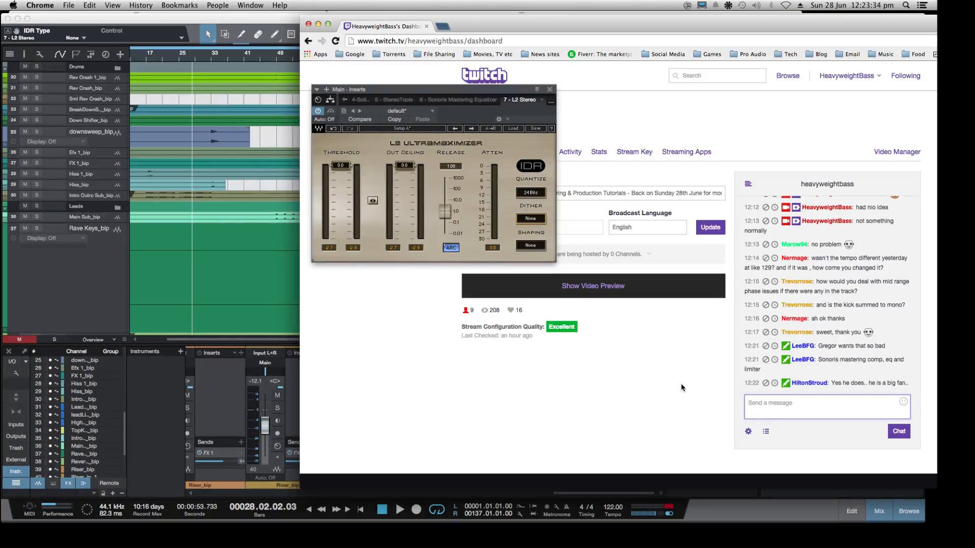
left_click(99, 288)
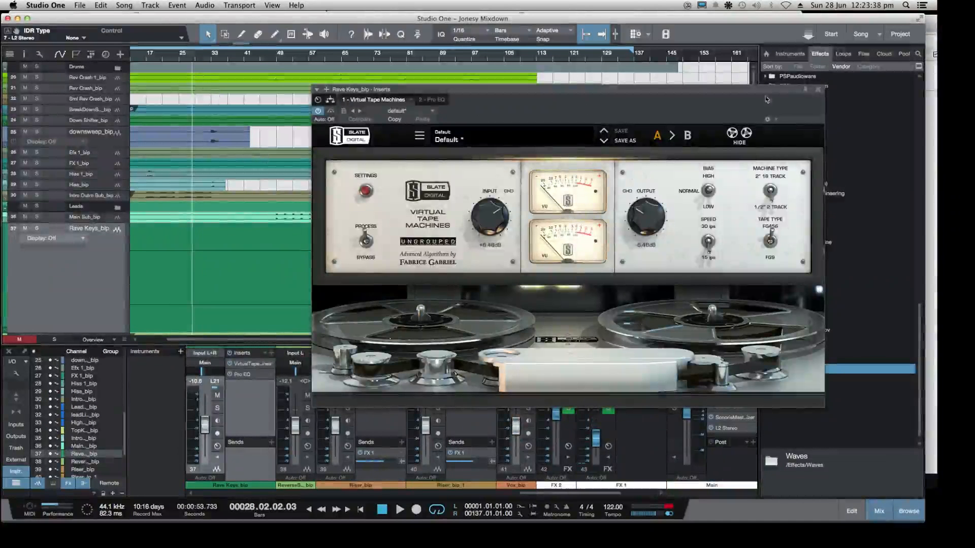
left_click(818, 90)
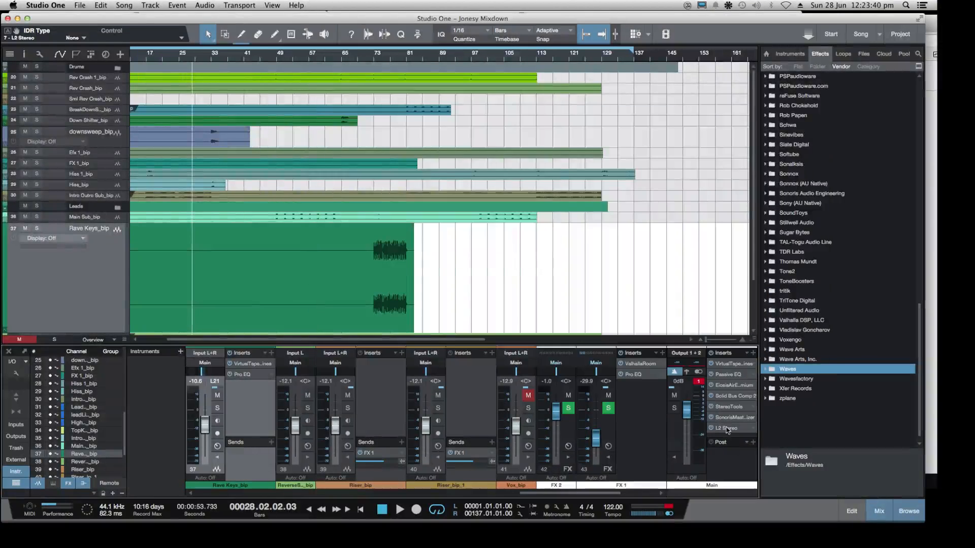
left_click(727, 428)
Audition the mix briefly from about bar 22, then reset the Main output's clip indicator with the L2 window moved aside
left_click(168, 59)
key("space")
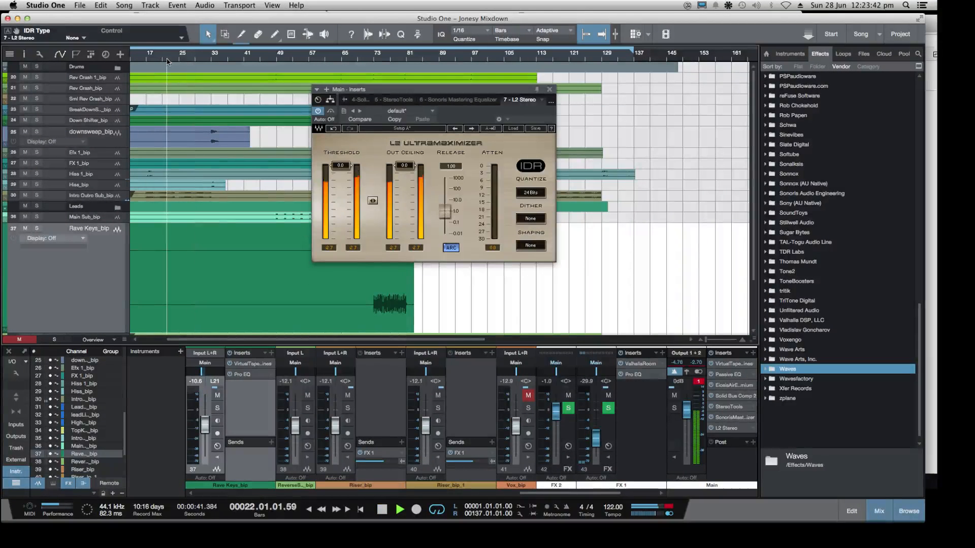
key("space")
left_click_drag(434, 92, 566, 104)
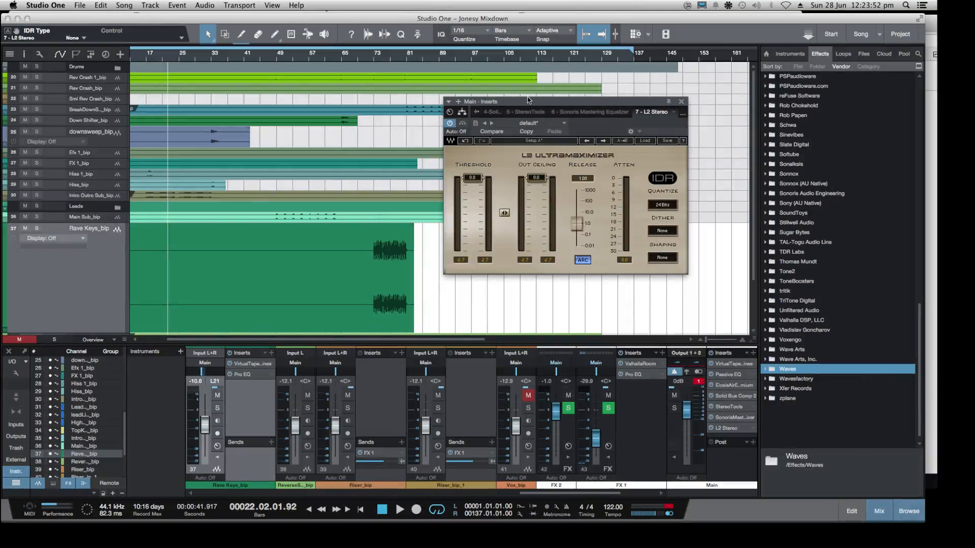
left_click(700, 381)
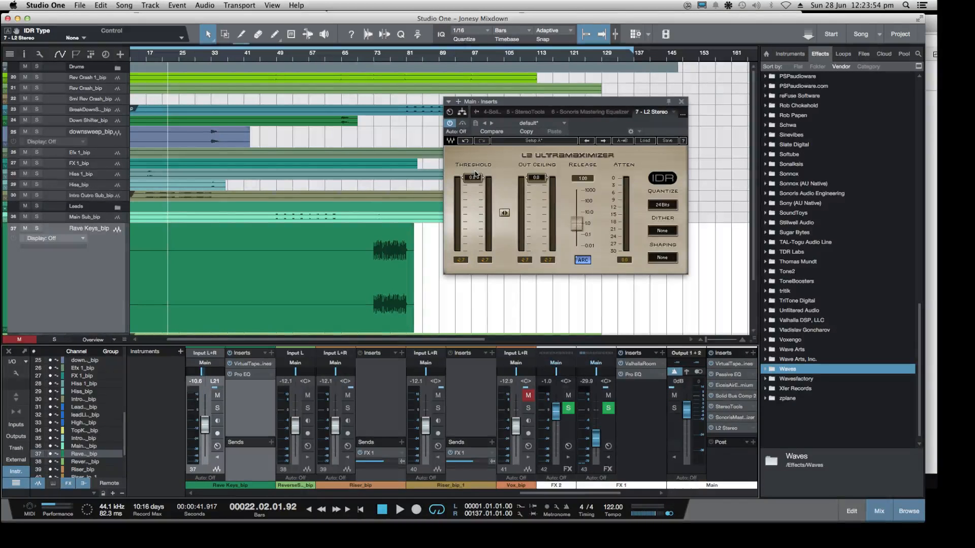
During playback from about bar 24, lower the L2 Ultramaximizer's threshold to -6.0 dB and settle it at -5.5 dB
left_click(178, 59)
key("space")
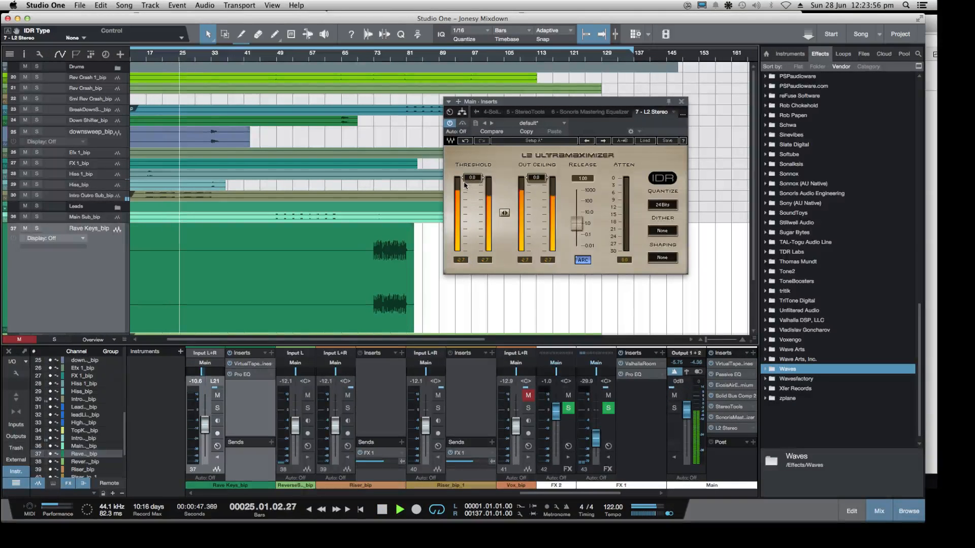
left_click_drag(472, 178, 471, 192)
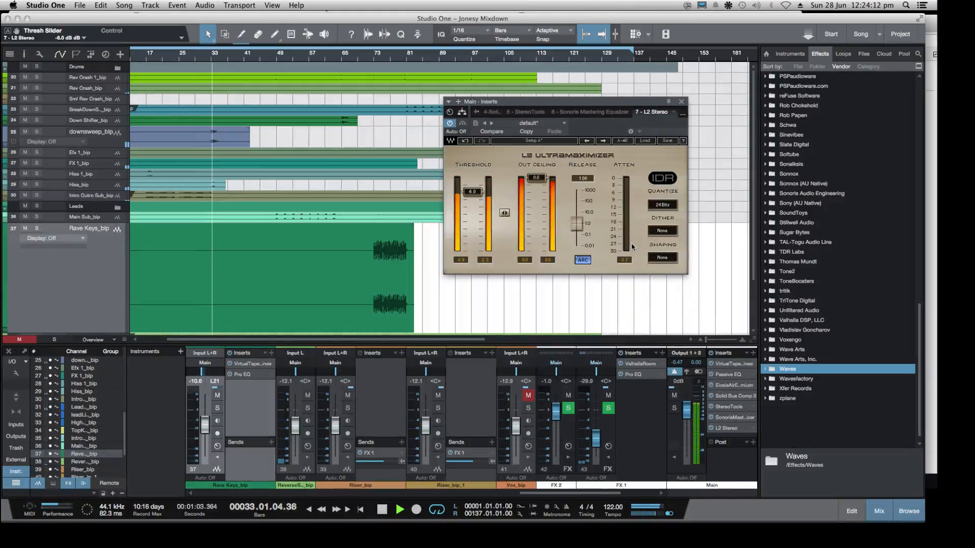
left_click_drag(473, 193, 473, 191)
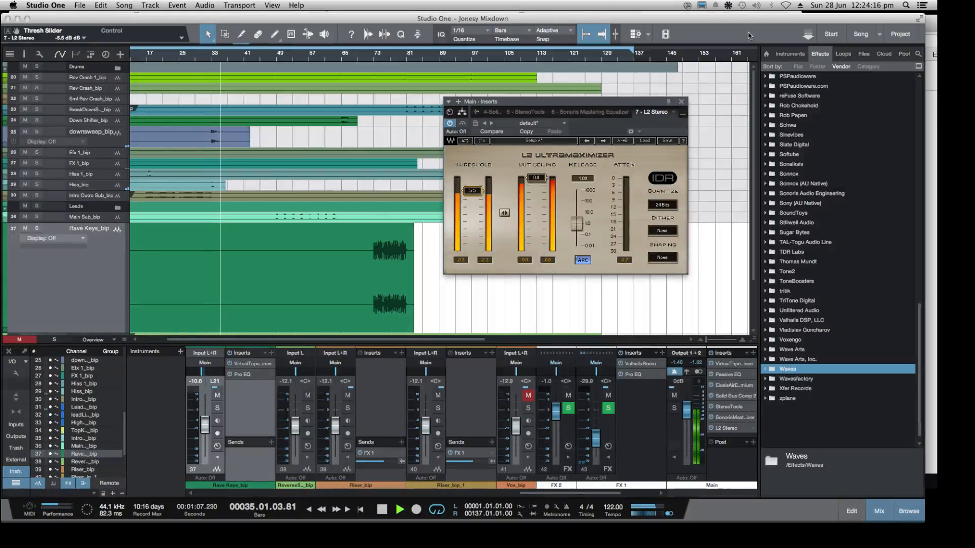
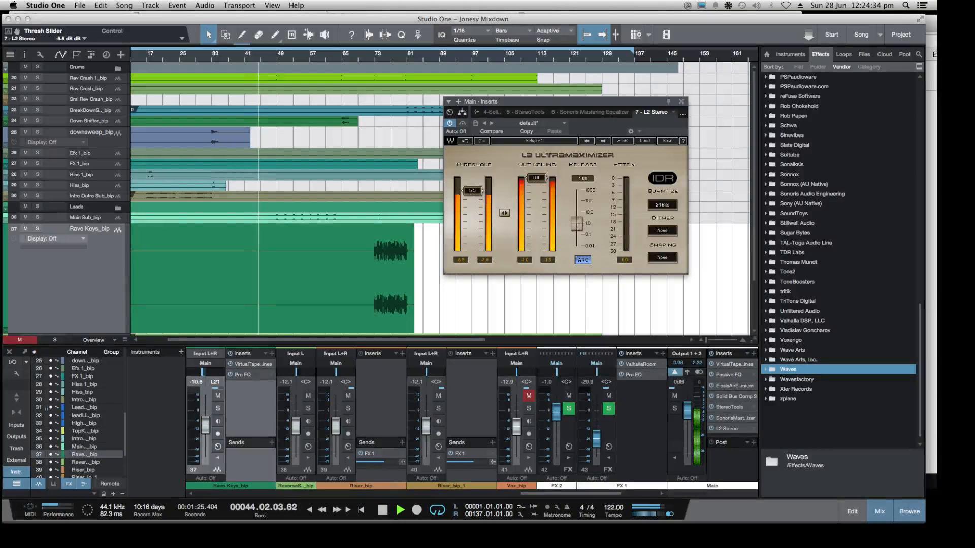
Set the L2 threshold to -5.0 dB, and insert T-RackS CS Metering from IK Multimedia Production after it on the Main output
left_click_drag(472, 182, 473, 179)
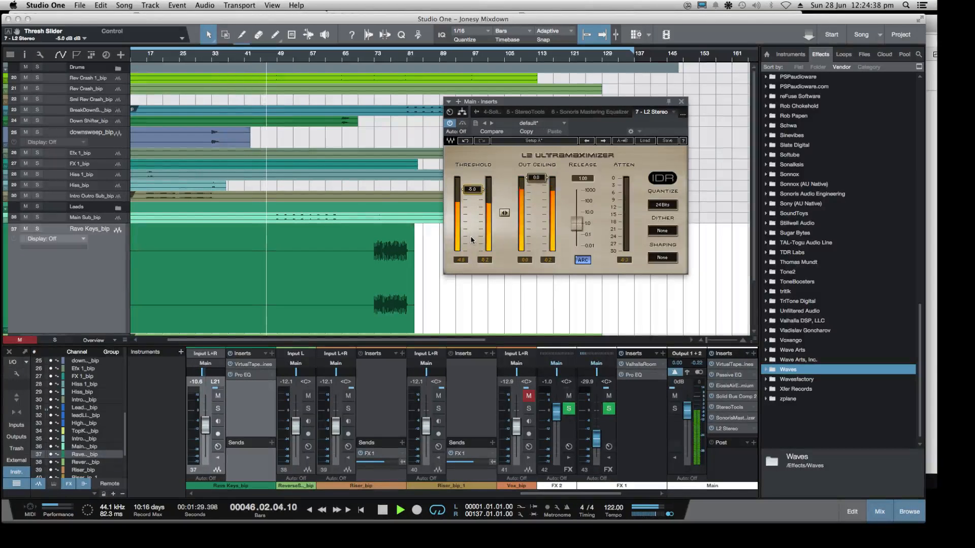
scroll(810, 146, "up", 10)
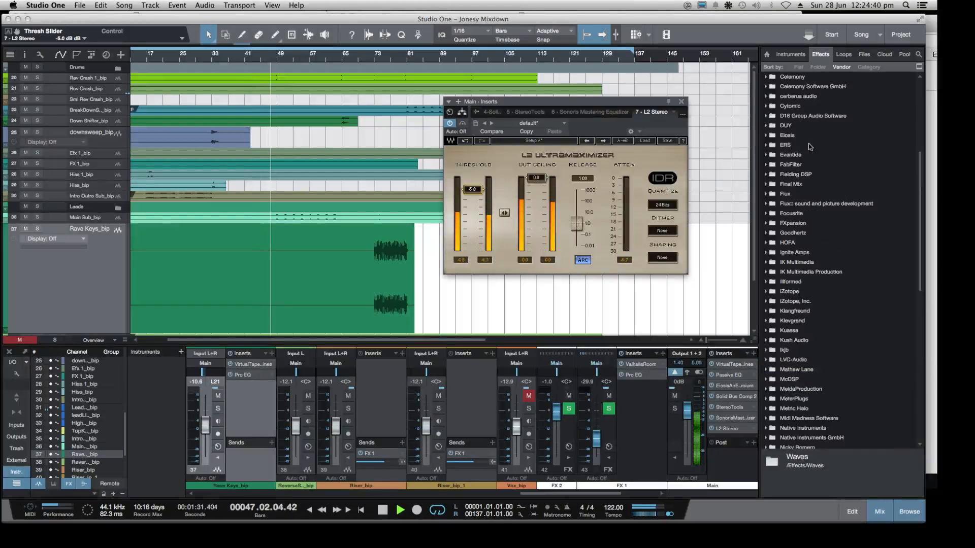
scroll(810, 146, "up", 5)
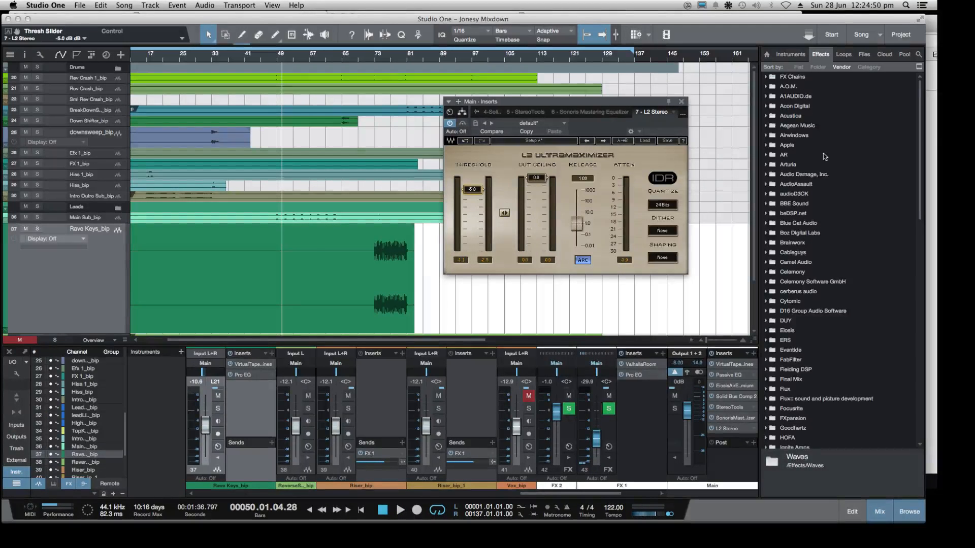
scroll(781, 248, "down", 5)
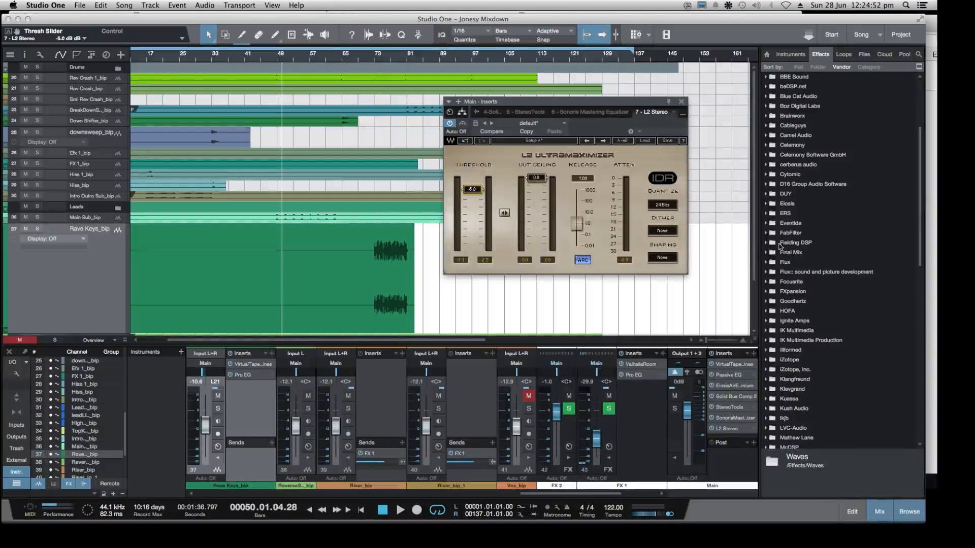
scroll(774, 233, "down", 8)
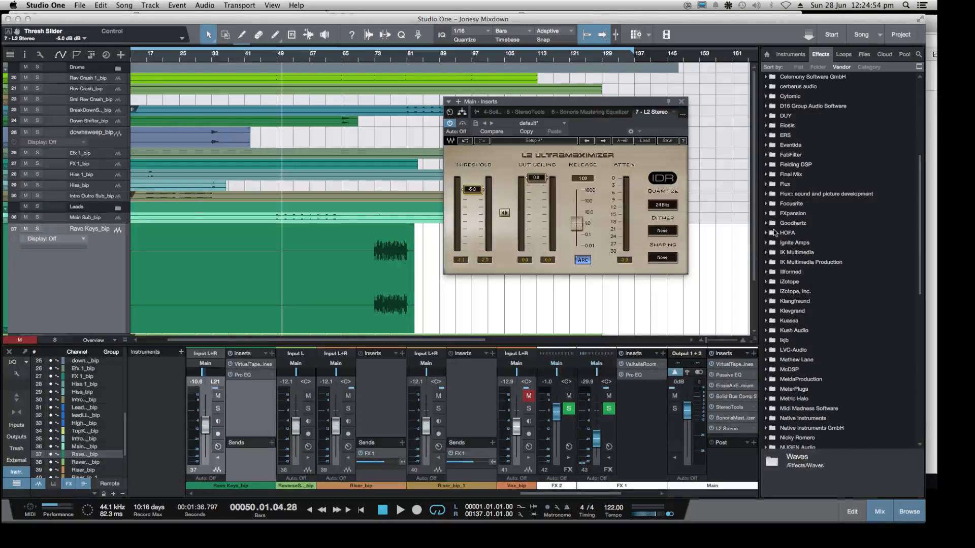
left_click(765, 262)
scroll(813, 247, "down", 10)
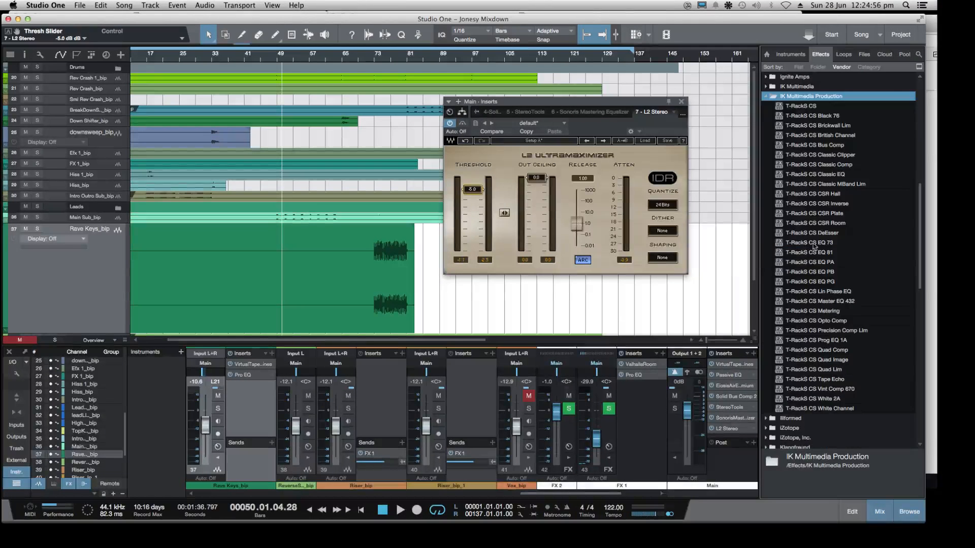
scroll(800, 346, "up", 1)
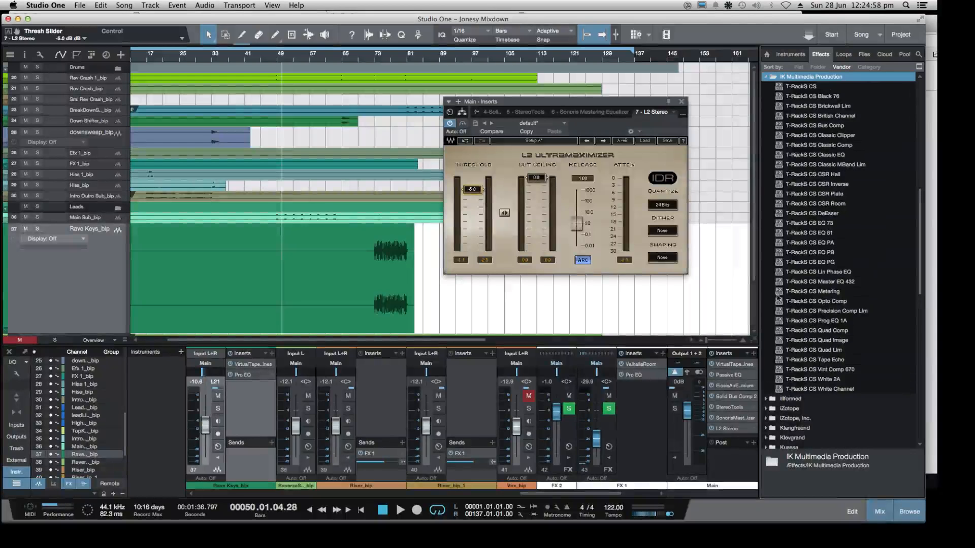
left_click_drag(780, 295, 733, 435)
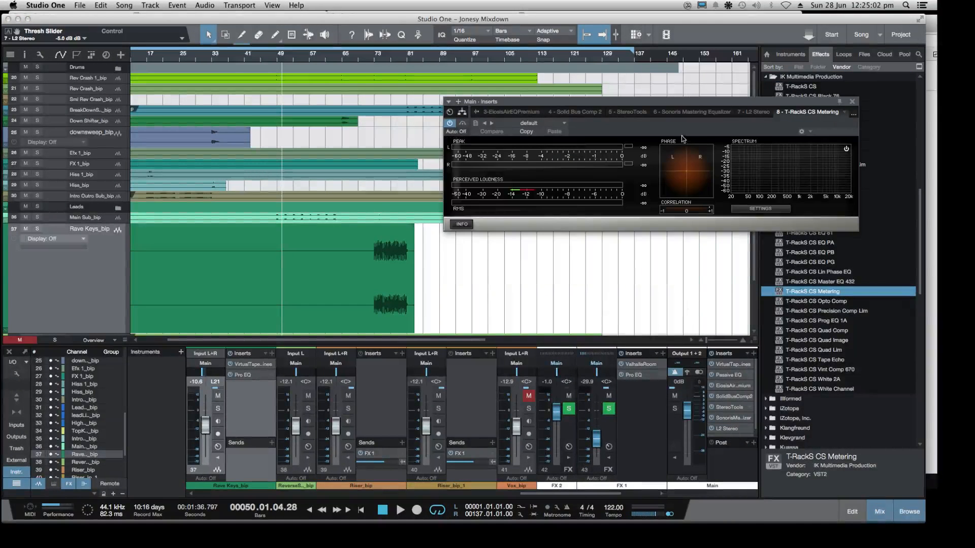
left_click_drag(841, 104, 731, 124)
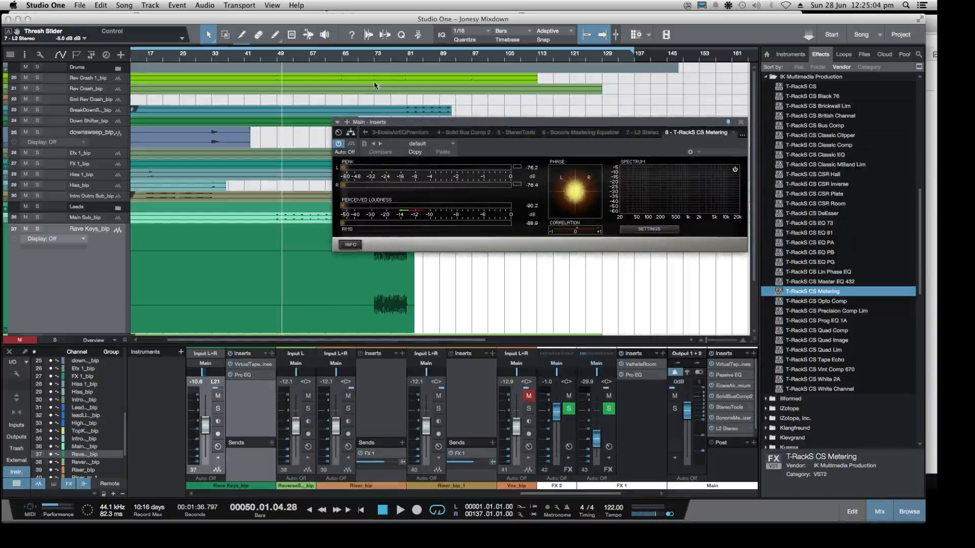
Play the mix from about bar 53 to watch its levels in T-RackS CS Metering
left_click(294, 56)
key("space")
left_click_drag(523, 122, 592, 114)
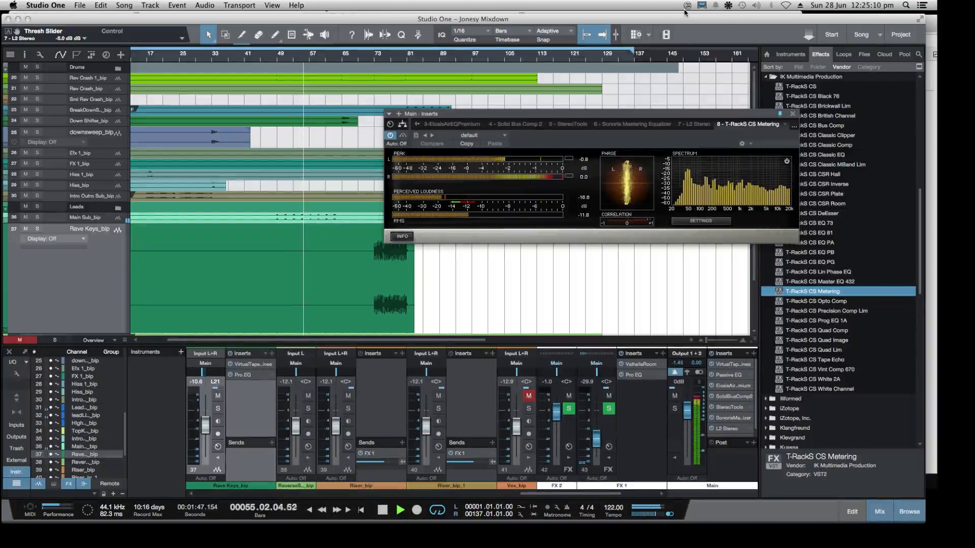
Check the output levels and Monitor Control in the MIO Console, then return to Studio One and stop playback
left_click_drag(675, 19, 671, 36)
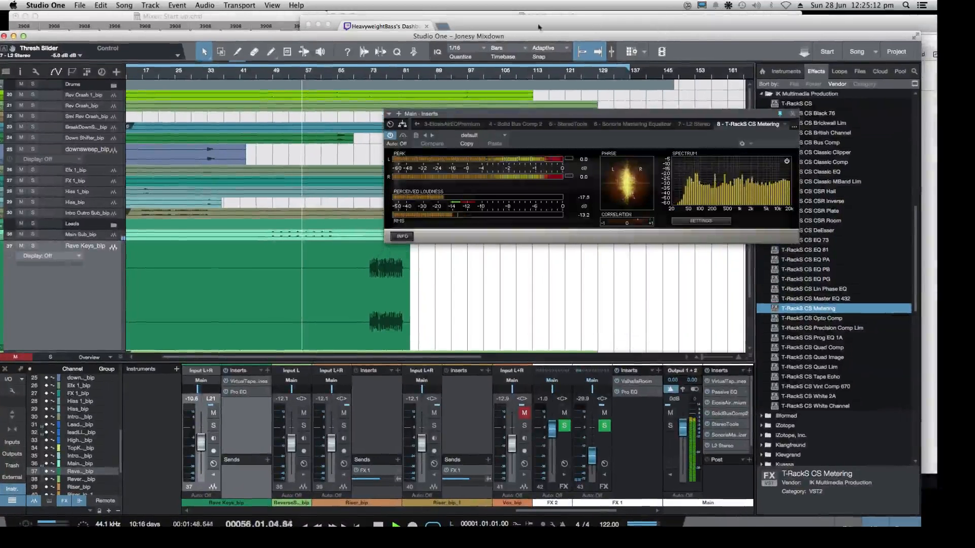
left_click(312, 26)
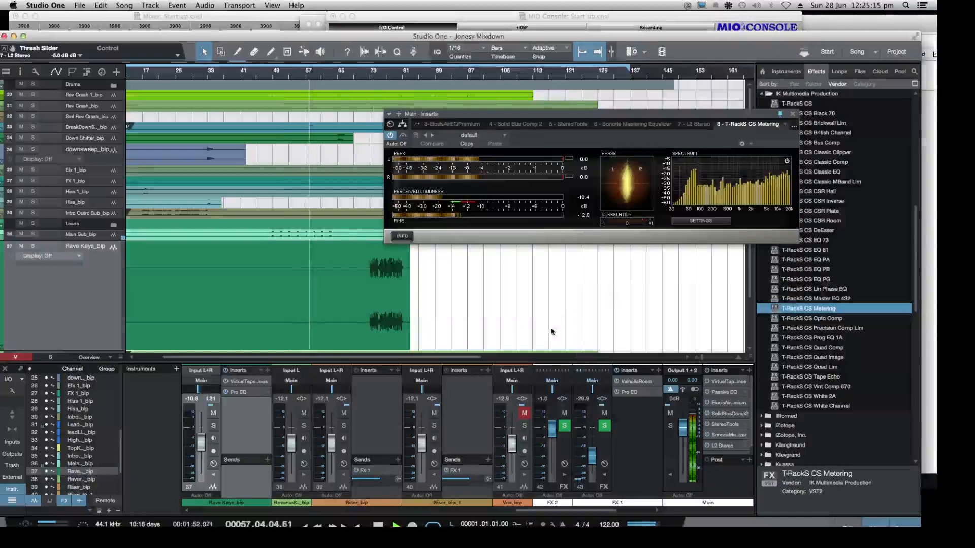
left_click(550, 330)
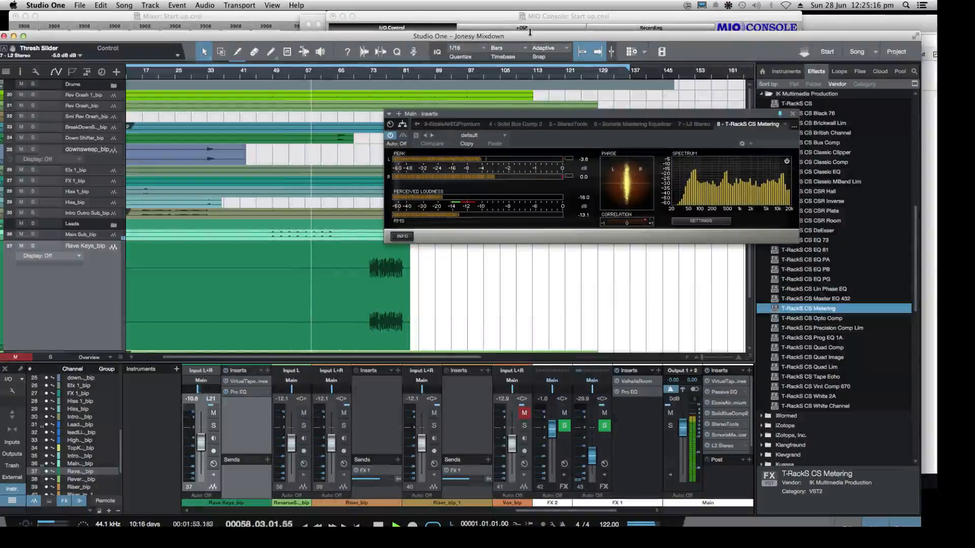
left_click_drag(530, 33, 542, 21)
key("space")
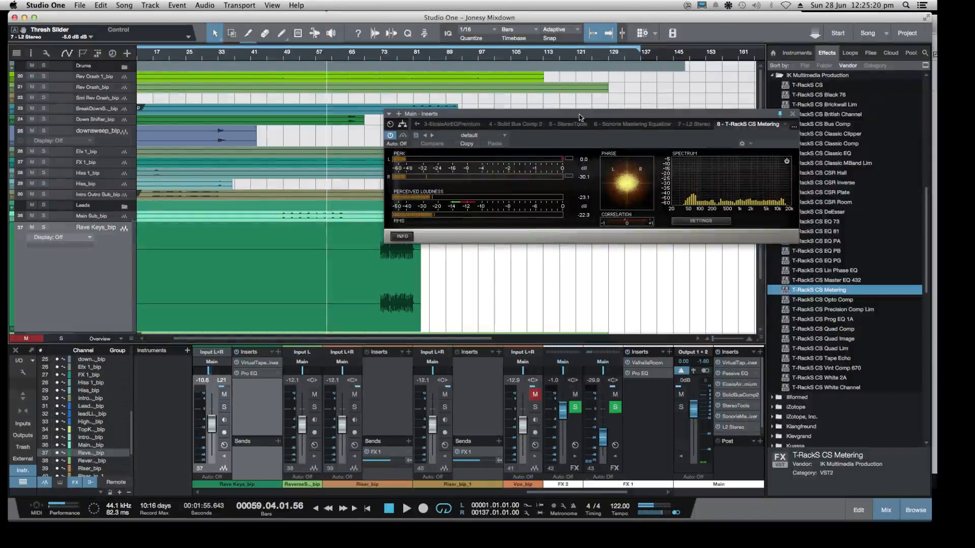
Insert the A.O.M. Invisible_Limiter on the Main output between L2 Stereo and T-RackS CS Metering
left_click_drag(581, 117, 675, 97)
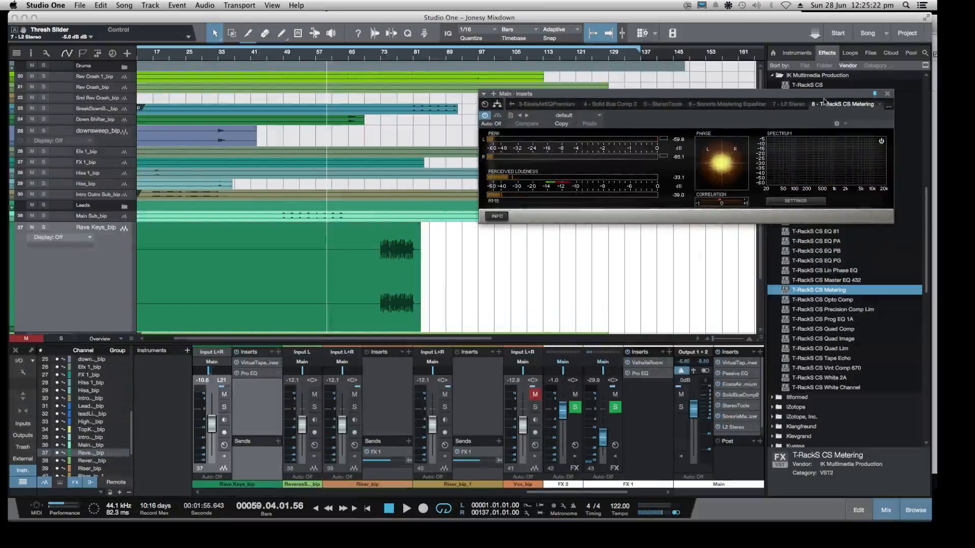
left_click_drag(824, 101, 633, 107)
scroll(809, 159, "up", 3)
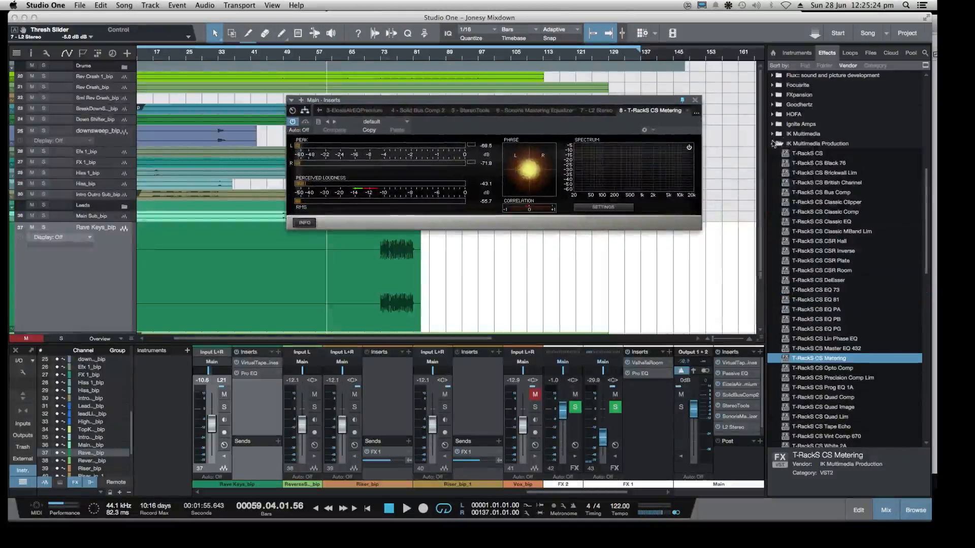
left_click(773, 144)
scroll(784, 145, "up", 10)
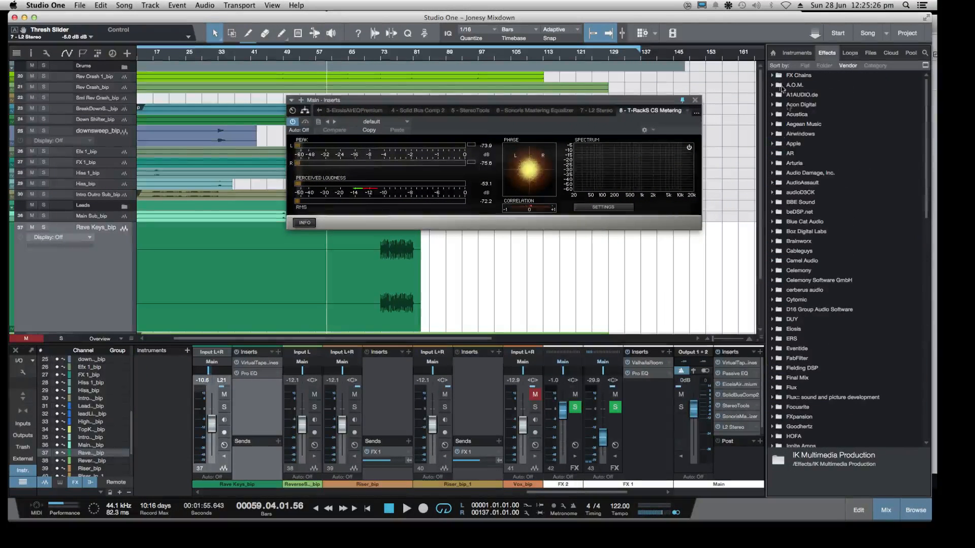
left_click(772, 86)
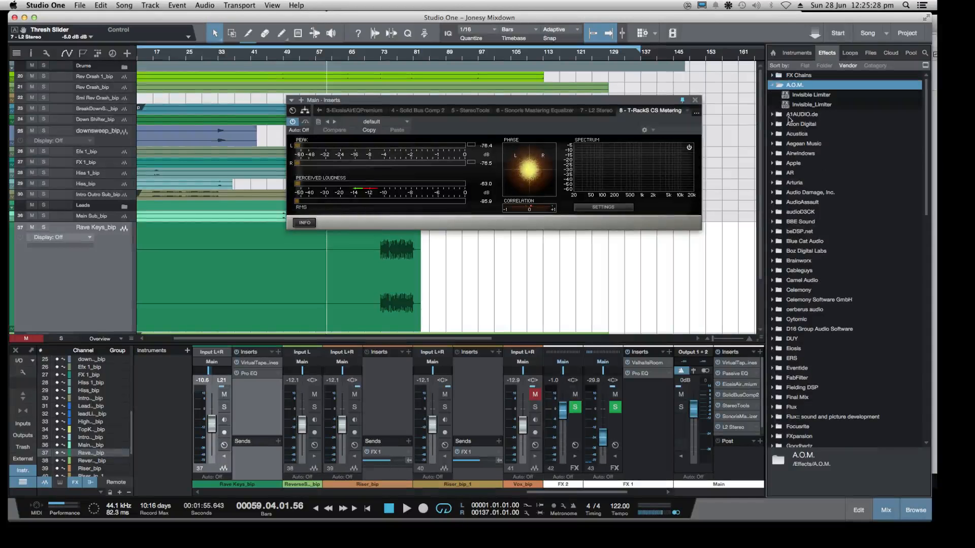
mouse_move(792, 104)
left_mouse_down()
mouse_move(777, 393)
mouse_move(764, 427)
mouse_move(787, 105)
left_mouse_up()
scroll(761, 239, "down", 4)
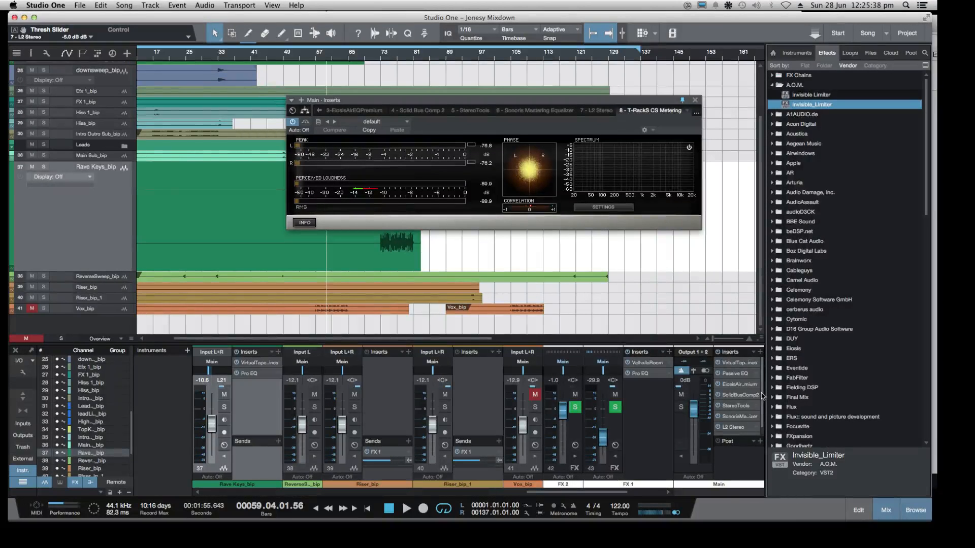
left_click_drag(762, 391, 764, 444)
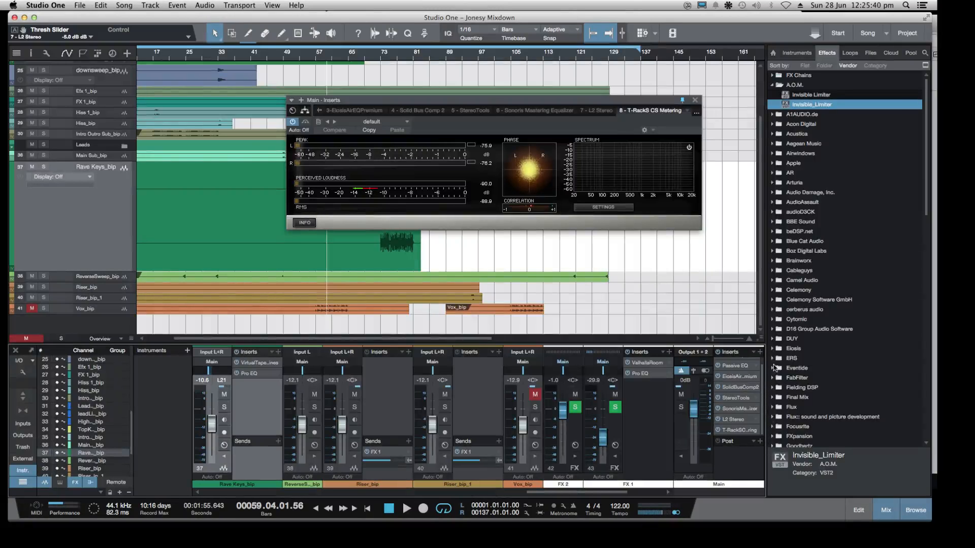
left_click_drag(786, 106, 732, 429)
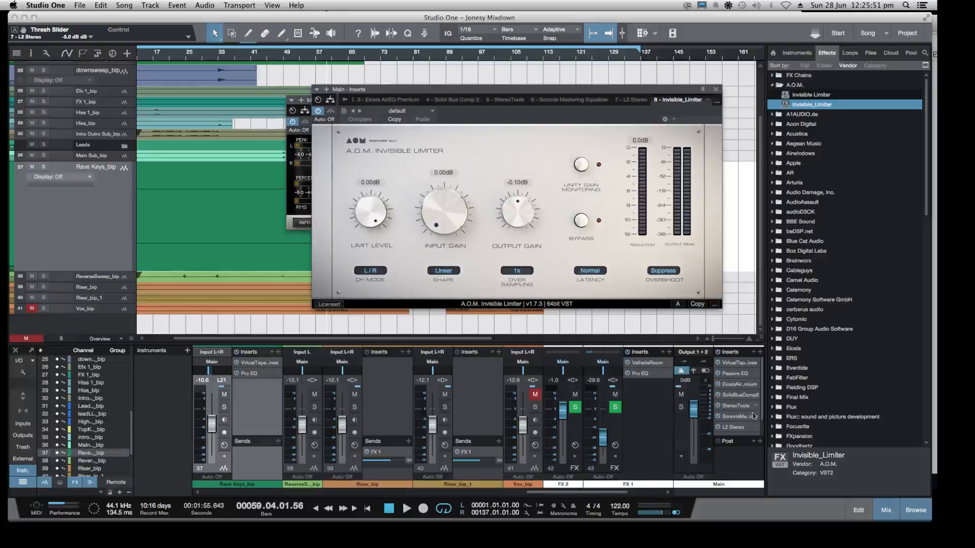
scroll(761, 401, "down", 2)
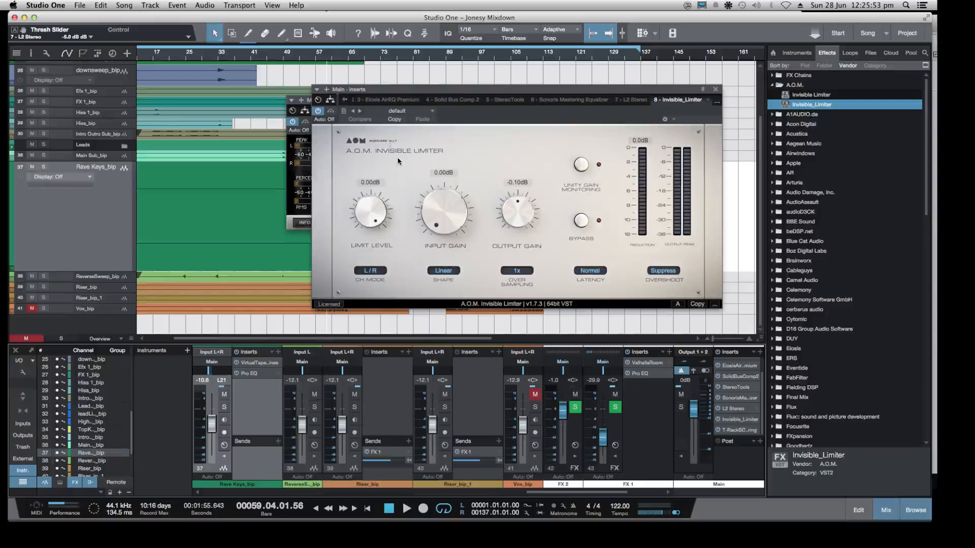
Arrange the T-RackS CS Metering window beside the Invisible Limiter and play the mix from bar 61
left_click_drag(312, 98, 106, 186)
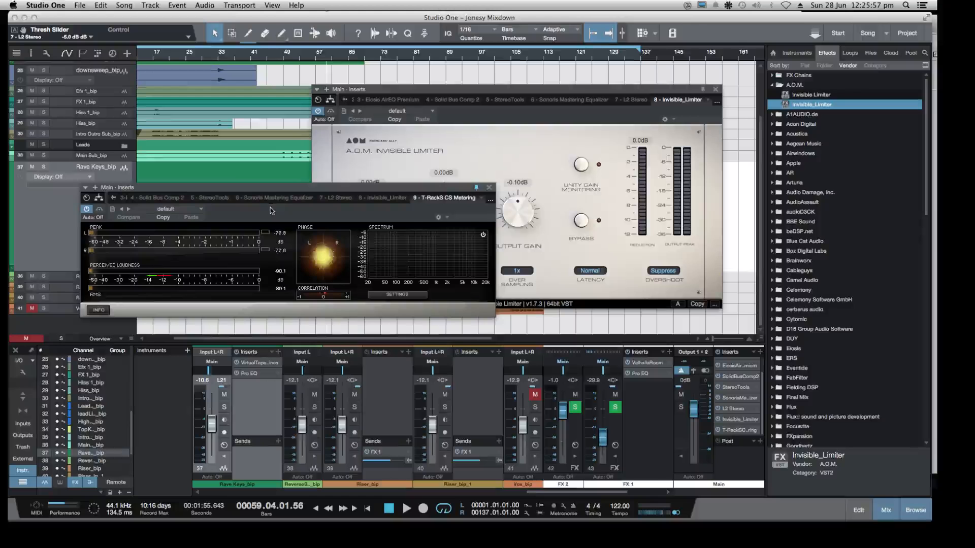
left_click(331, 59)
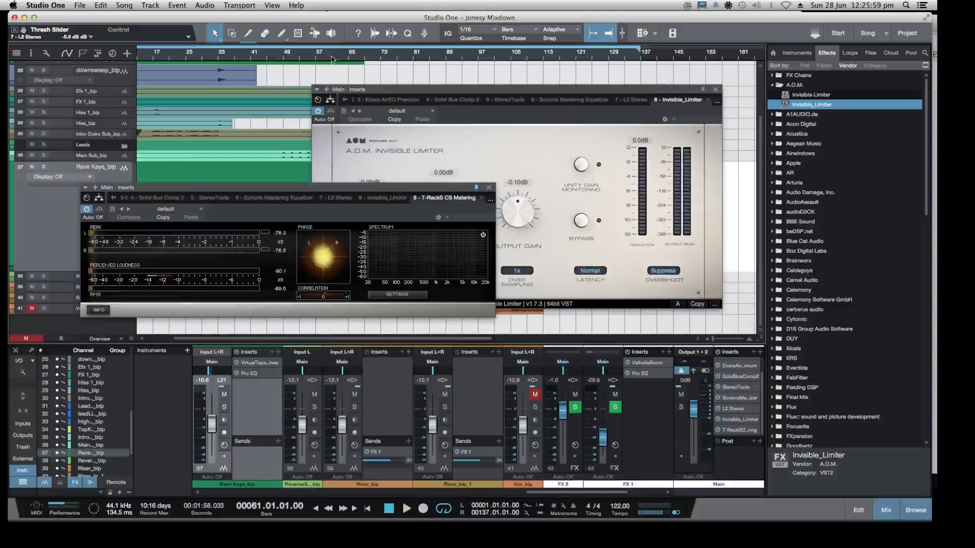
key("space")
left_click_drag(392, 193, 347, 149)
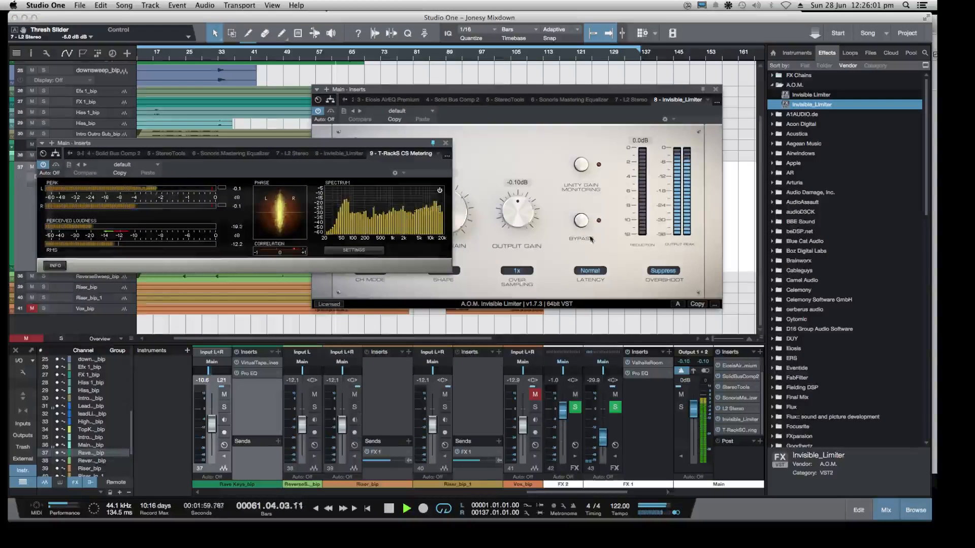
During playback, set the Invisible Limiter's oversampling to 4x and raise its input gain to 3.27 dB
left_click(517, 270)
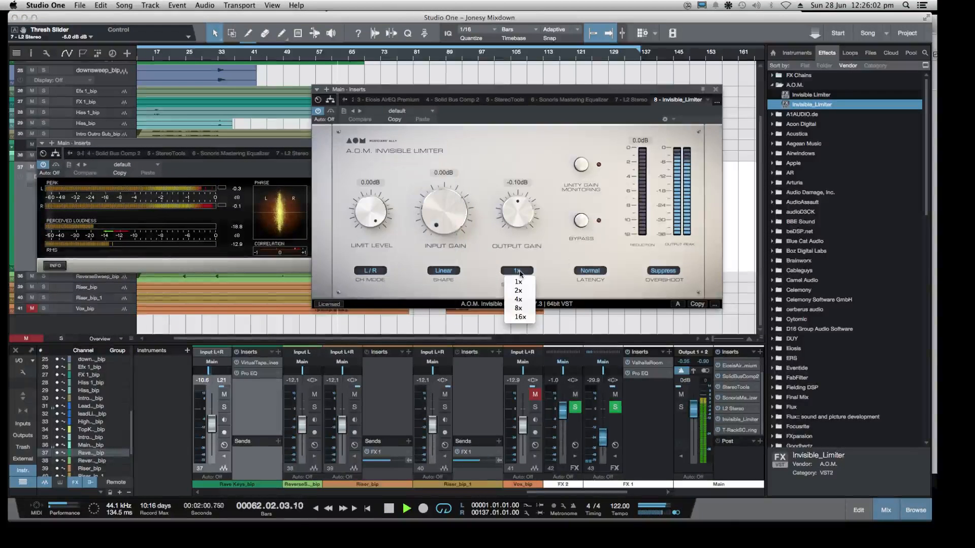
left_click(519, 299)
left_click_drag(447, 212, 441, 174)
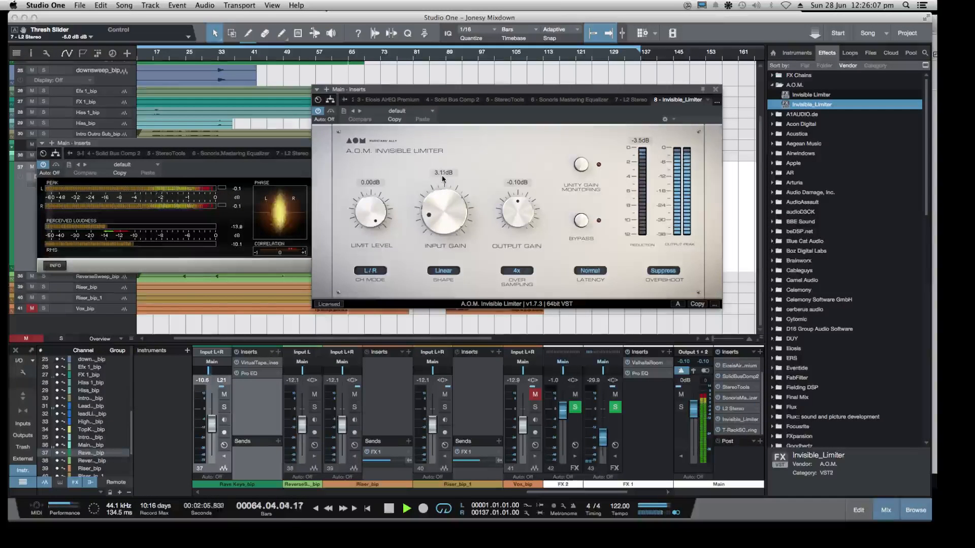
Replay from about bar 51, lowering the Invisible Limiter's input gain to 0.00 dB for comparison and raising it again
left_click(290, 56)
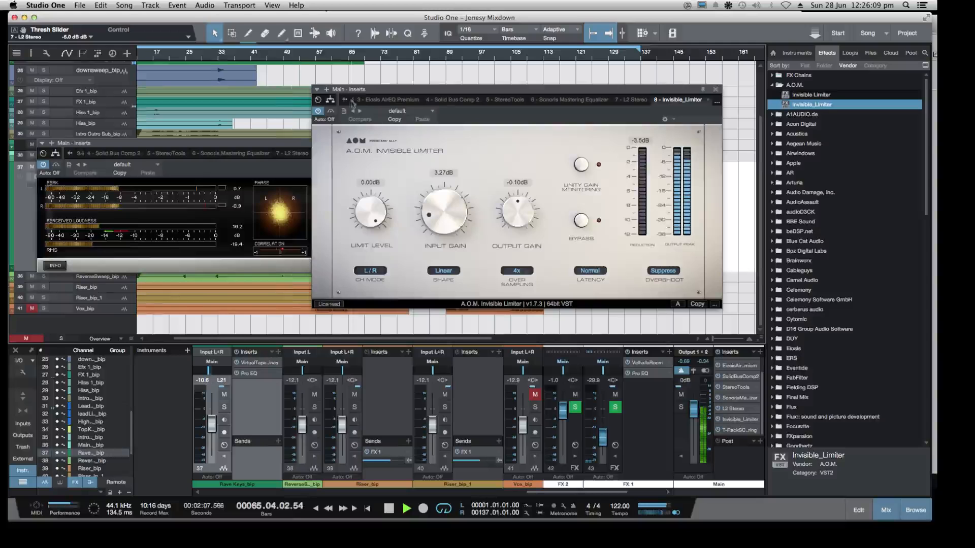
left_click_drag(448, 90, 516, 93)
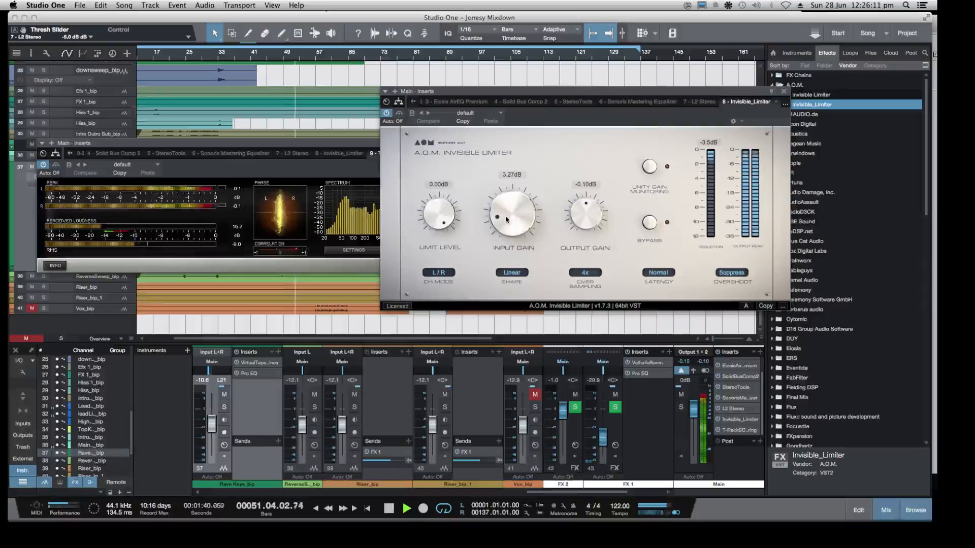
left_click_drag(505, 220, 513, 276)
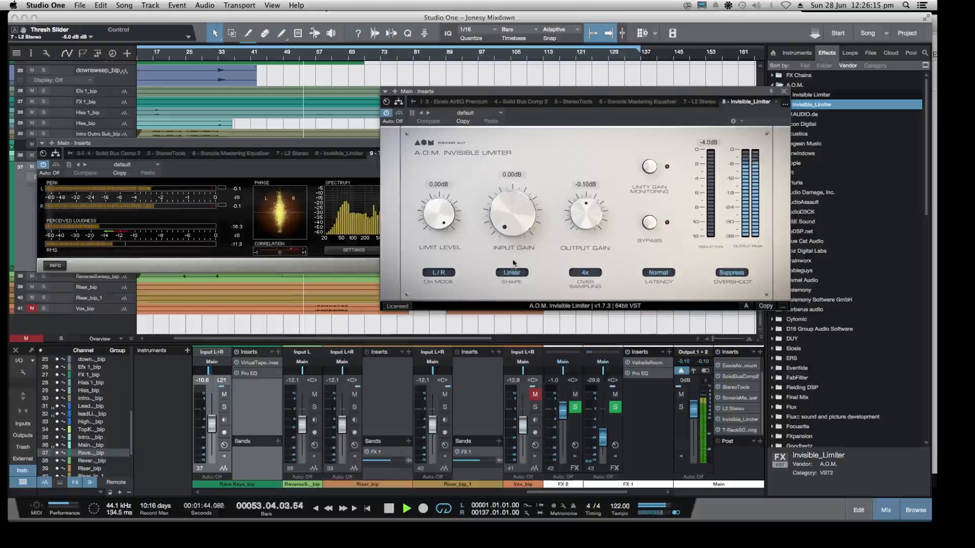
left_click_drag(510, 230, 505, 190)
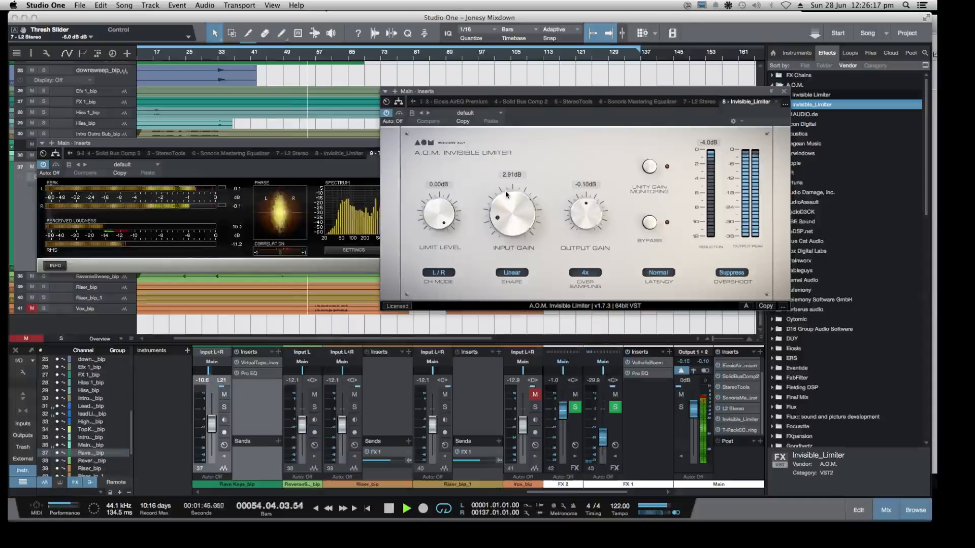
Set the Invisible Limiter's output gain to -0.22 dB and its input gain to 3.91 dB
left_click_drag(578, 211, 579, 212)
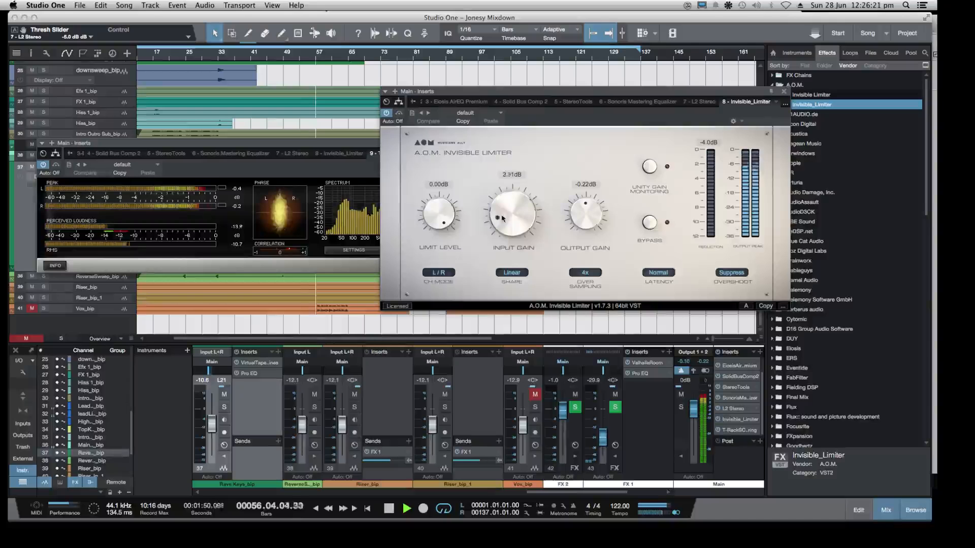
left_click_drag(499, 216, 506, 209)
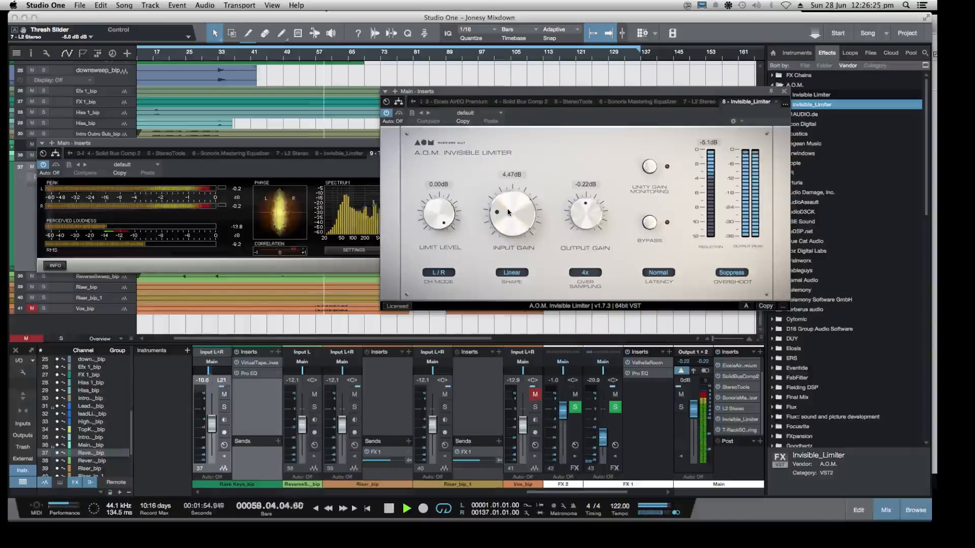
left_click_drag(507, 215, 509, 219)
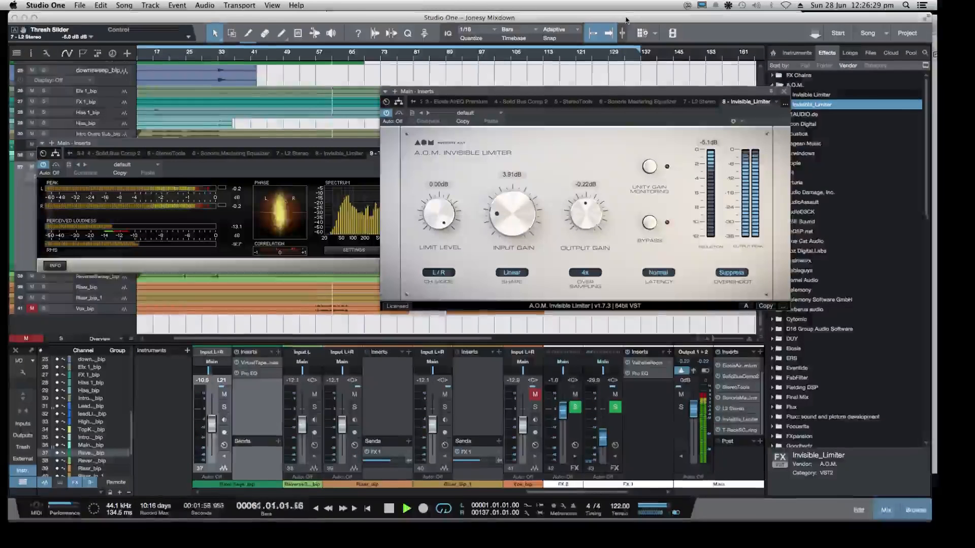
Switch to MIO Console, adjust the monitor level in Monitor Control, and return to the Studio One song window
left_click_drag(627, 18, 627, 30)
left_click(634, 19)
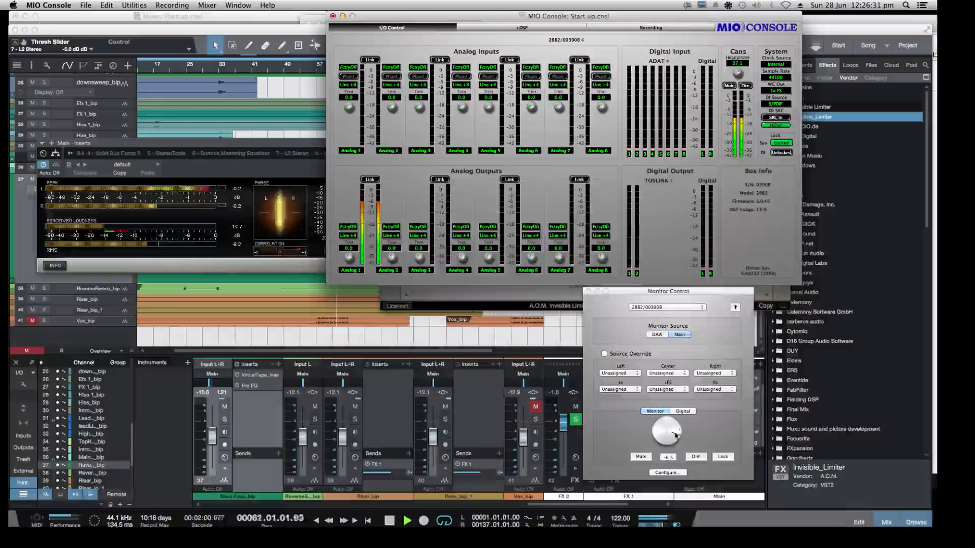
left_click_drag(670, 433, 670, 437)
left_click(819, 29)
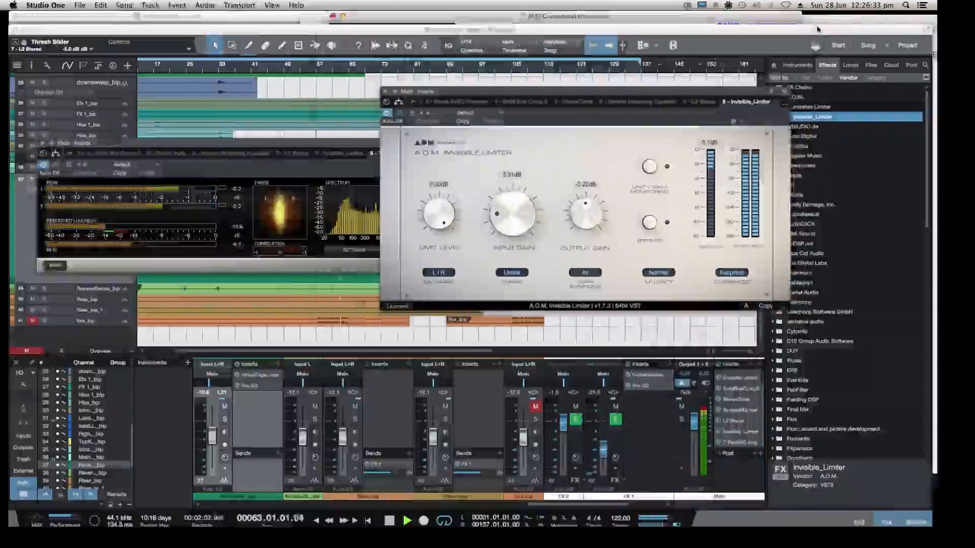
left_click_drag(802, 32, 798, 21)
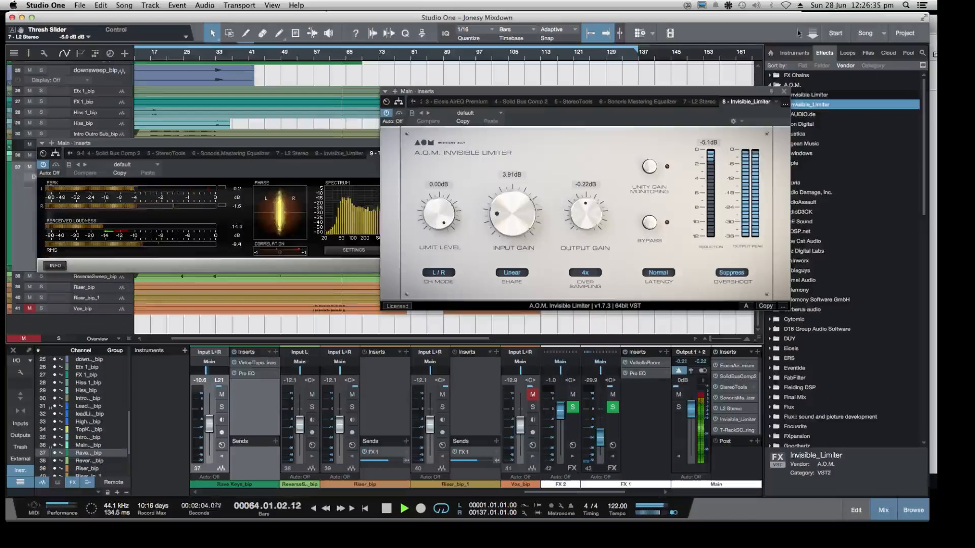
Try the Invisible Limiter's input gain at 3.99 dB, return it to 3.91 dB, and stop playback
left_click_drag(501, 207, 501, 206)
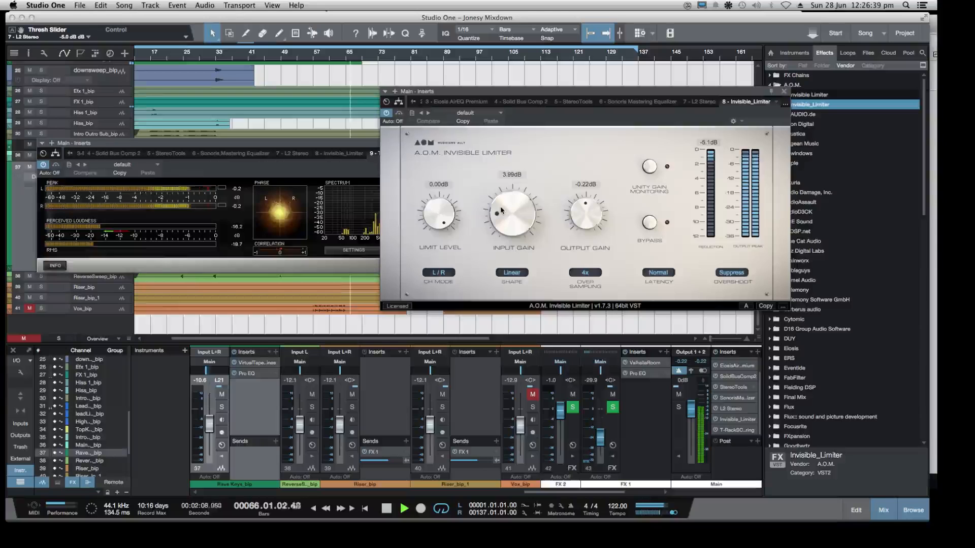
left_click_drag(501, 206, 501, 207)
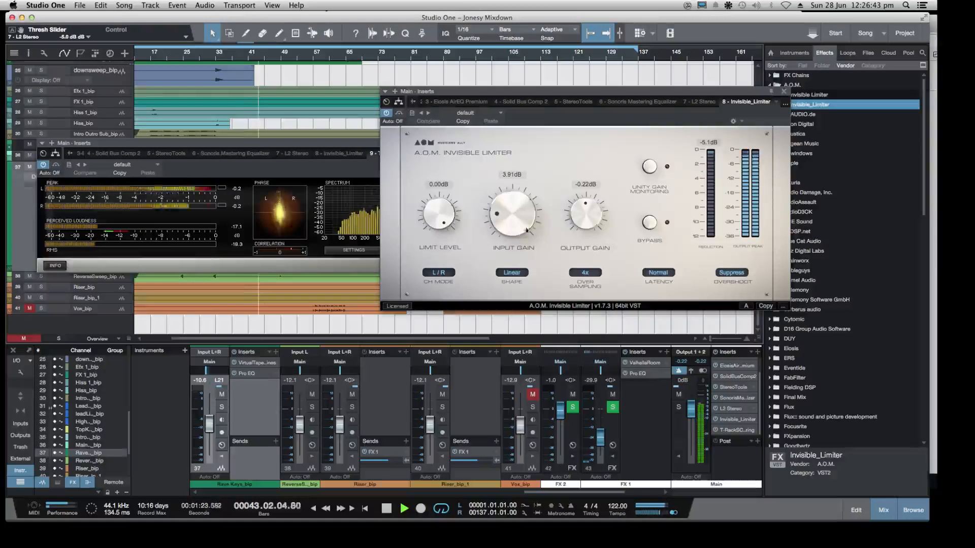
key("space")
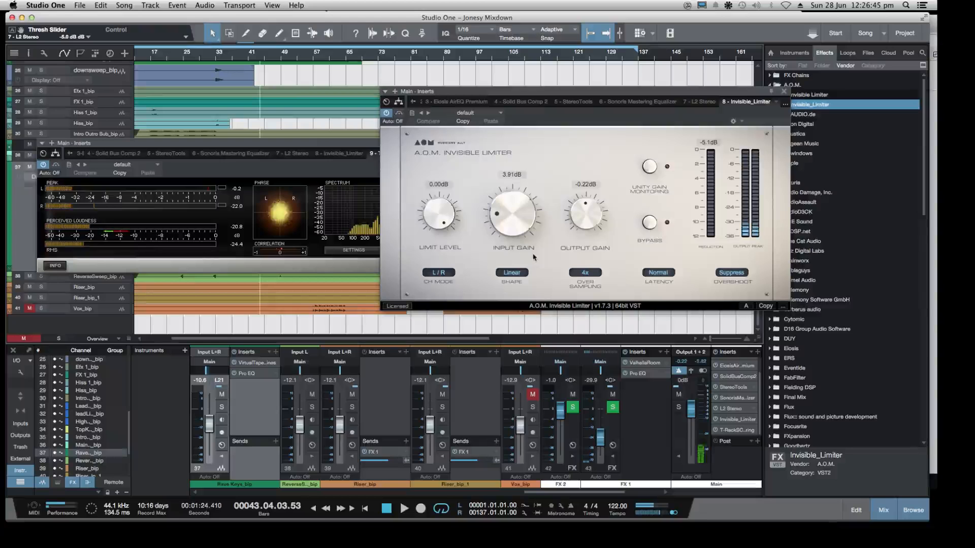
Reposition the T-RackS CS Metering window, play from about bar 37, and set the Invisible Limiter's input gain to 3.39 dB
left_click_drag(318, 144, 299, 134)
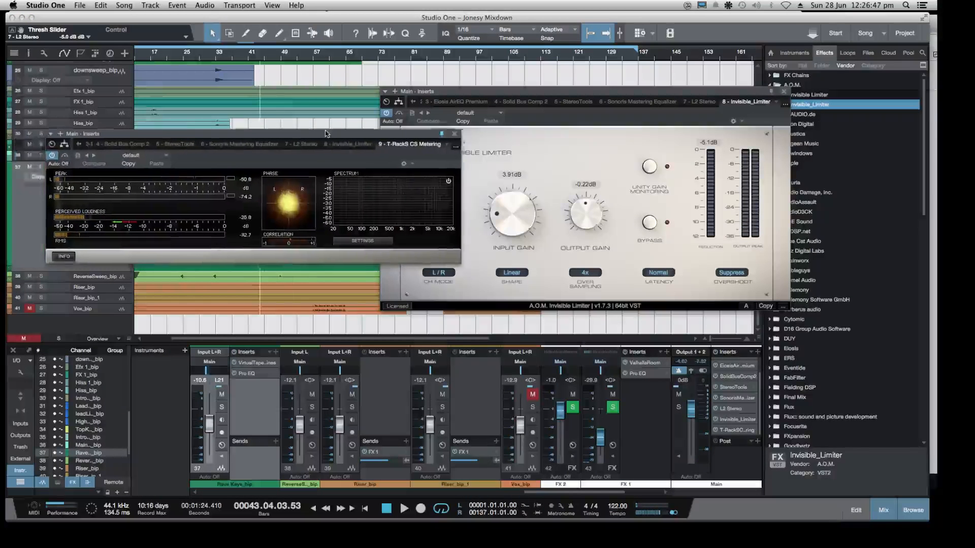
left_click(236, 60)
key("space")
left_click_drag(505, 205, 502, 208)
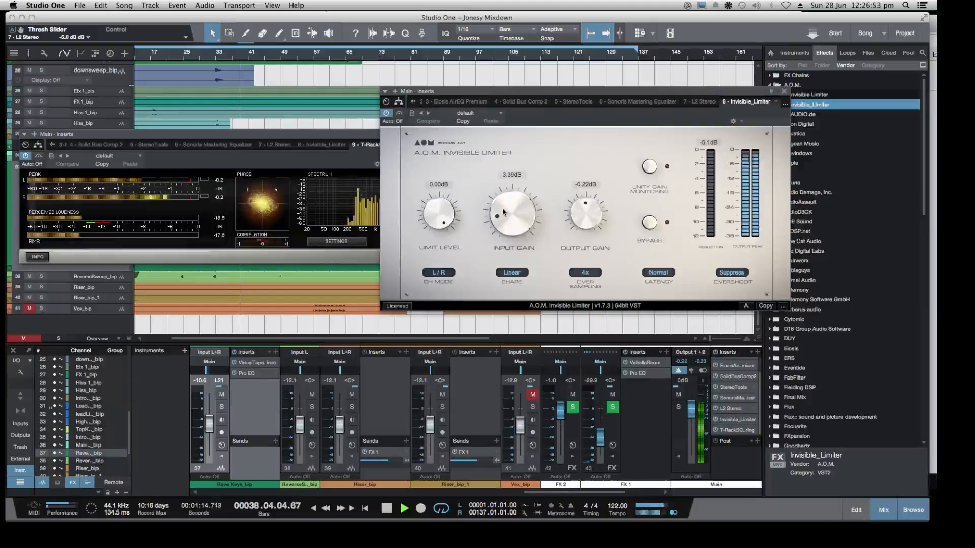
Audition the mix from about bars 35, 43 and 54, raising the Invisible Limiter's input gain to 6.03 dB before stopping
left_click(228, 59)
left_click(261, 59)
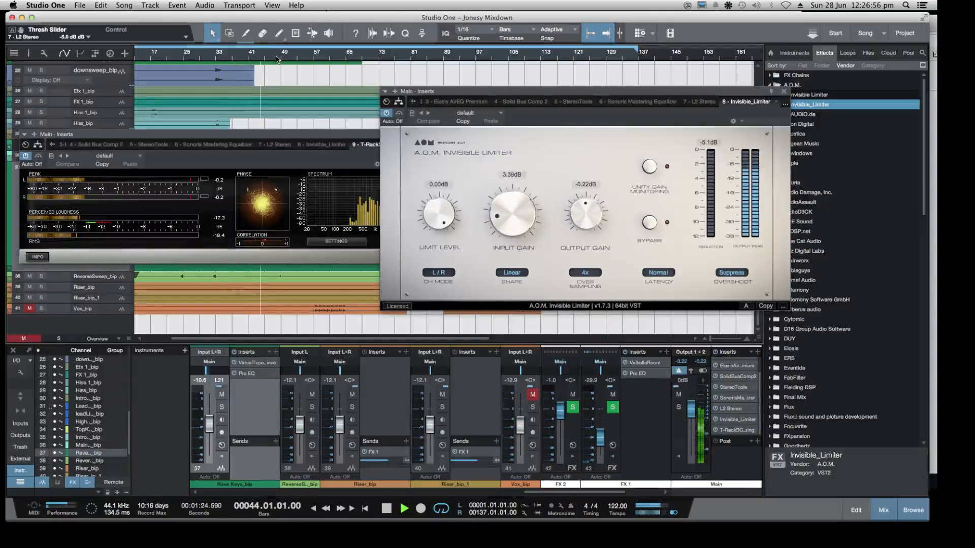
left_click(305, 60)
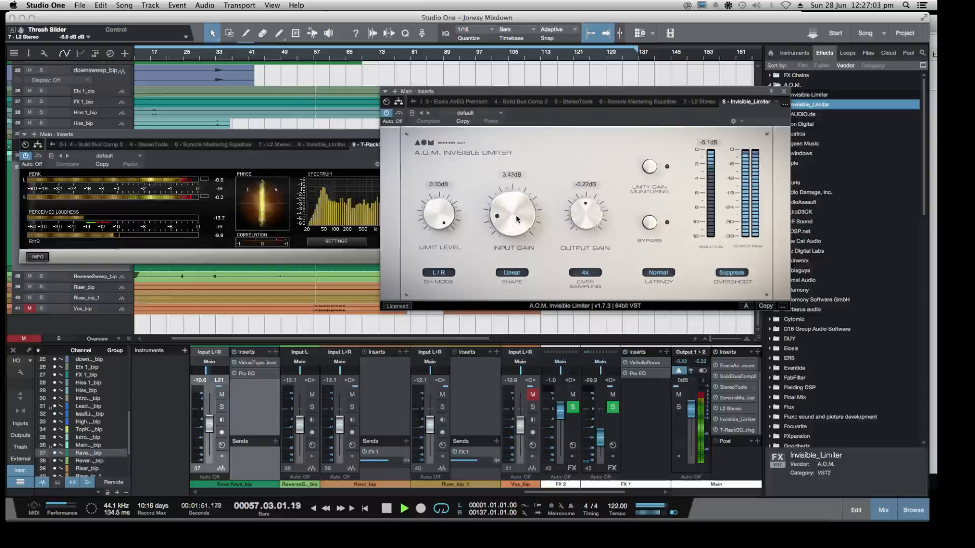
left_click_drag(517, 220, 522, 186)
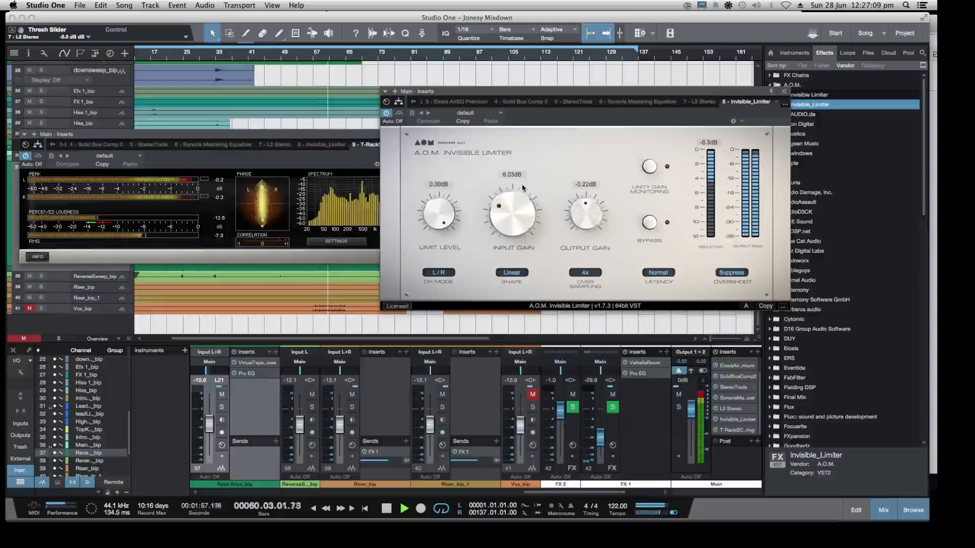
key("space")
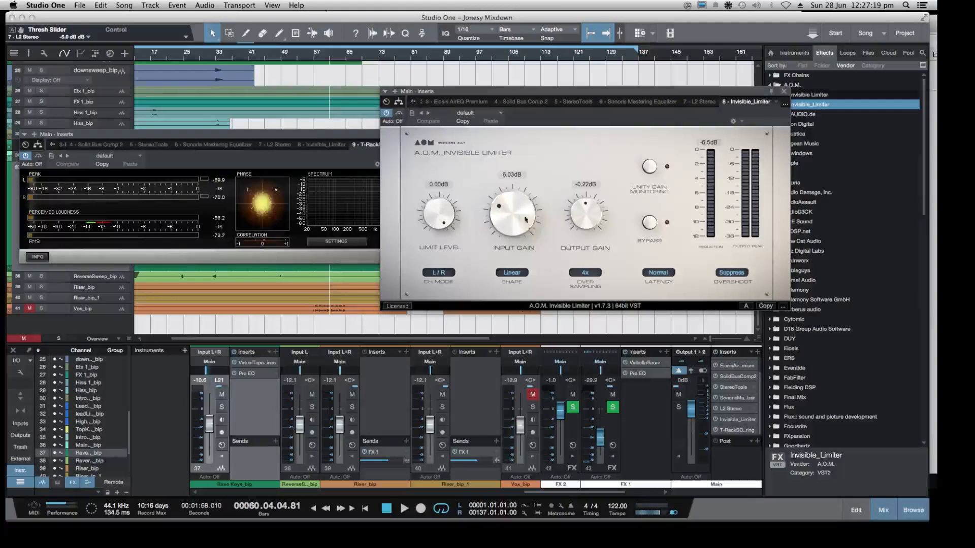
Play from about bar 59, push the Invisible Limiter's input gain to 7.66 dB, and replay from about bar 57
double_click(325, 58)
left_click_drag(503, 224, 505, 206)
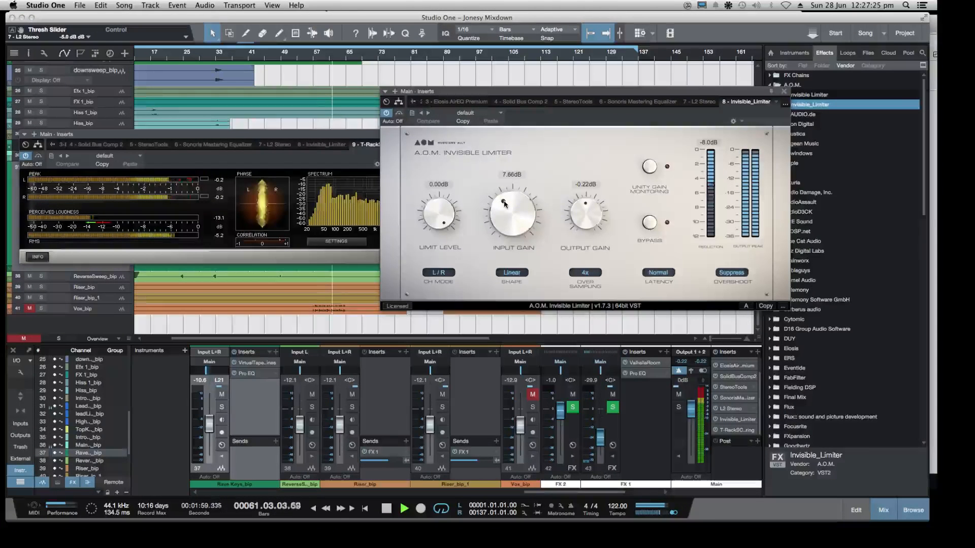
key("space")
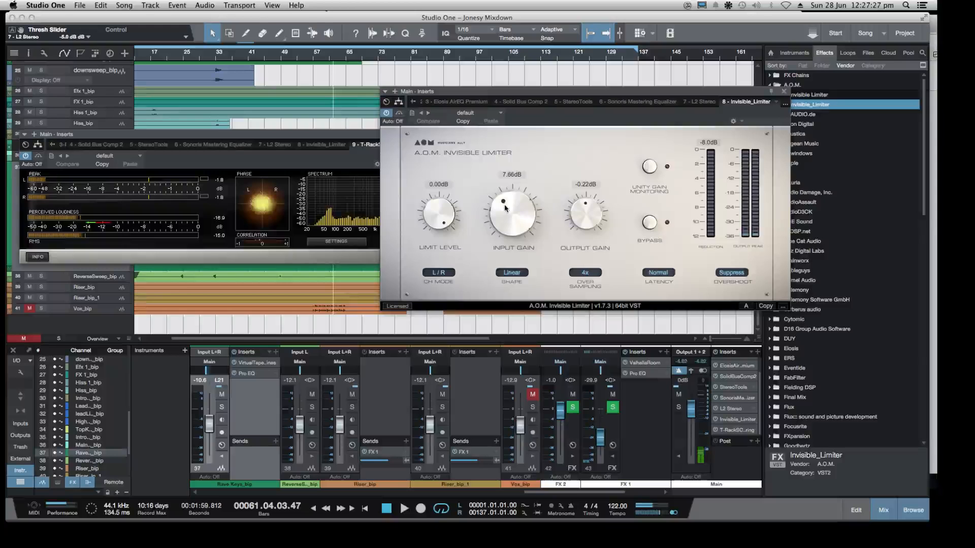
left_click(318, 60)
key("space")
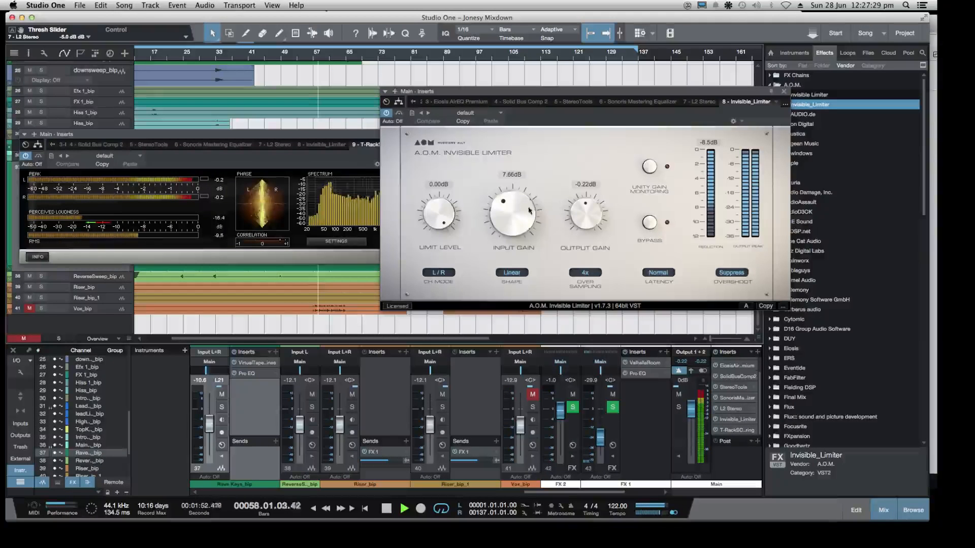
Lower the Invisible Limiter's input gain to 4.02 dB and replay the mix from about bar 54
mouse_move(508, 205)
left_mouse_down()
mouse_move(510, 225)
mouse_move(505, 215)
left_mouse_up()
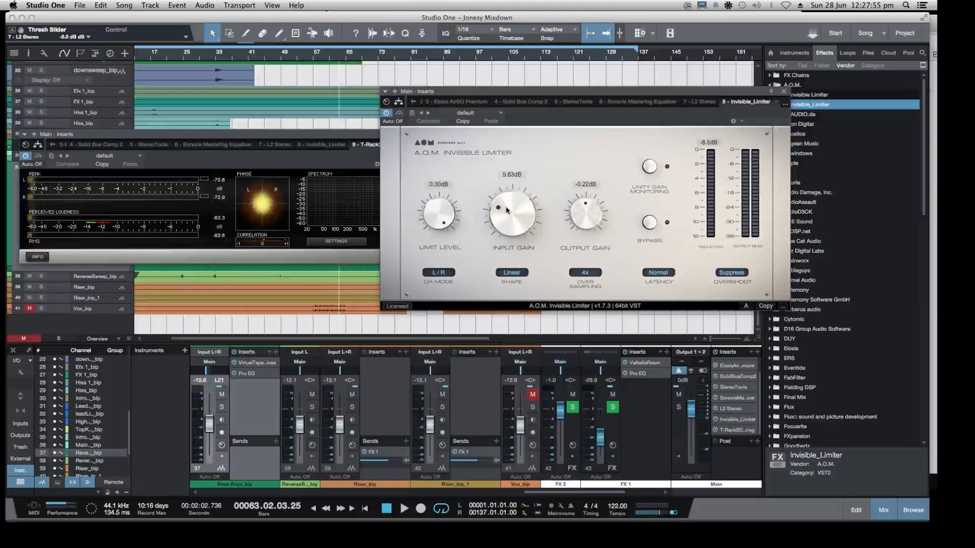
left_click_drag(503, 212, 501, 211)
left_click(306, 57)
key("space")
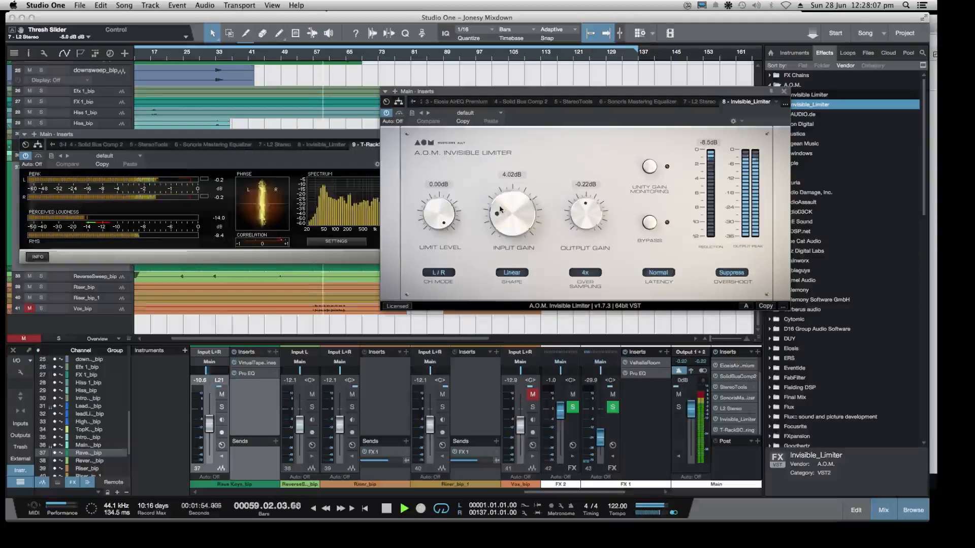
Close the T-RackS CS Metering and Invisible Limiter windows, collapse the A.O.M. effects folder, and stop playback
left_click_drag(356, 135, 392, 144)
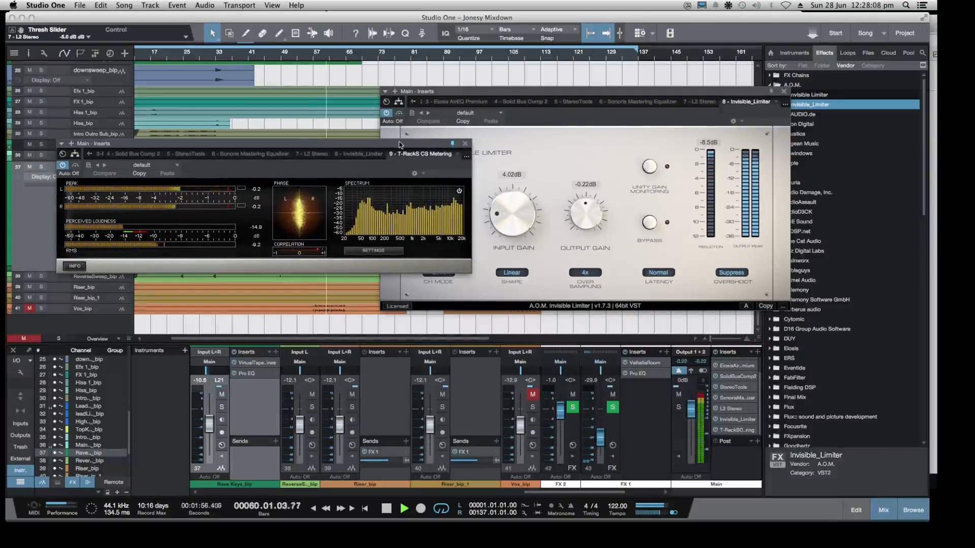
left_click(468, 144)
left_click_drag(644, 92, 564, 85)
left_click(705, 86)
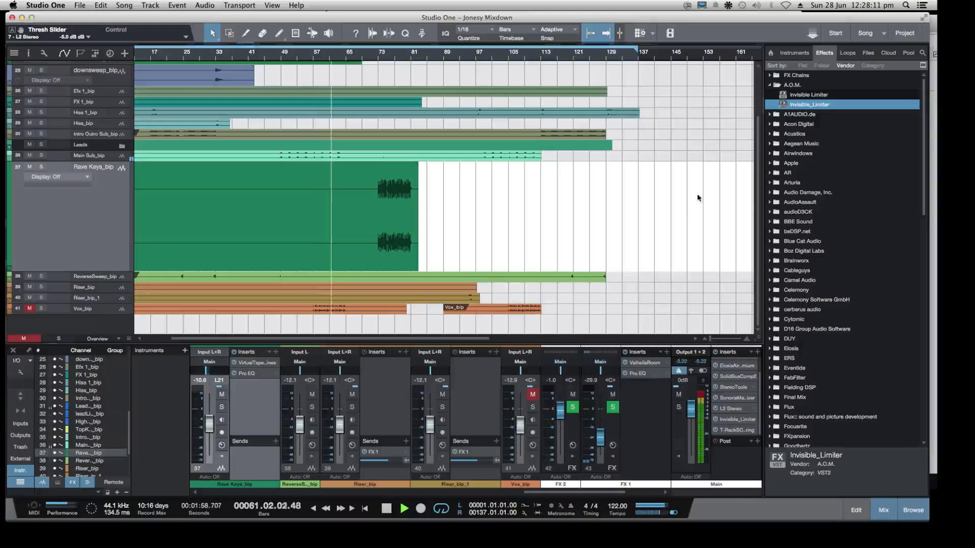
left_click(768, 85)
key("space")
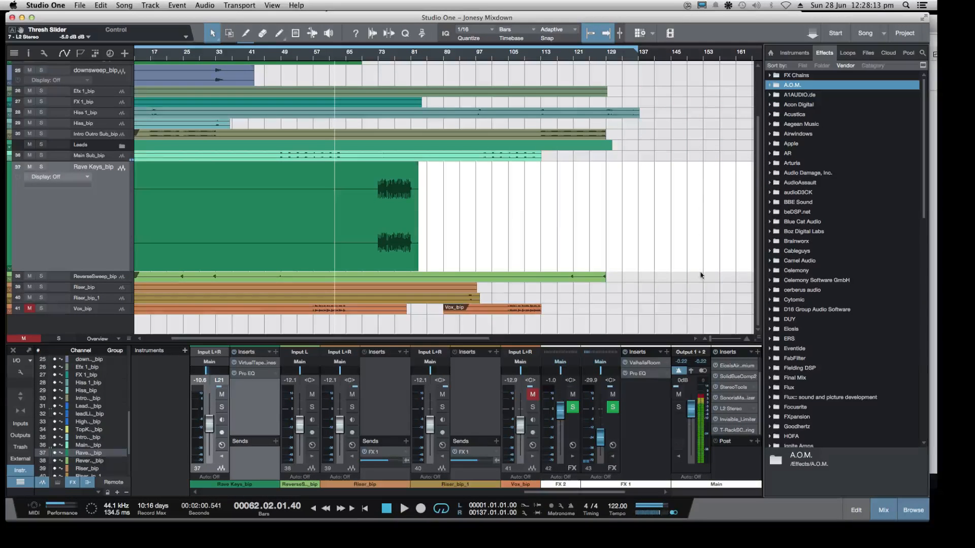
Narrow the song window to uncover the chat page behind it, and play the song from the beginning
left_click_drag(925, 518, 794, 523)
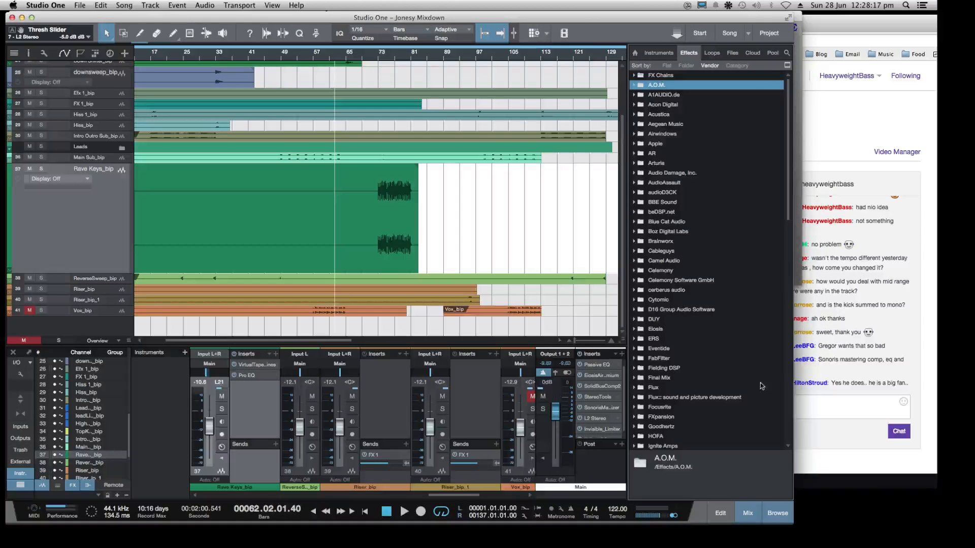
left_click_drag(582, 19, 582, 18)
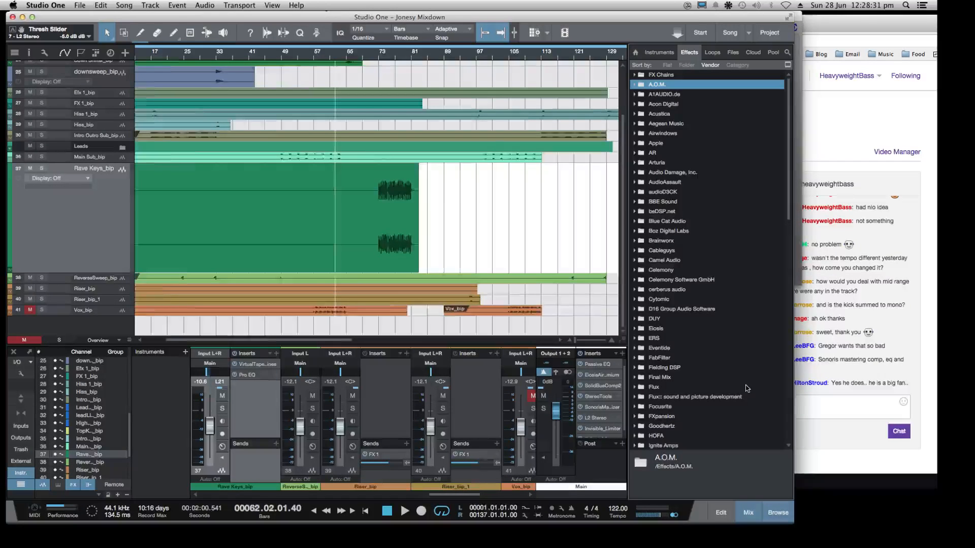
key("Return")
key("space")
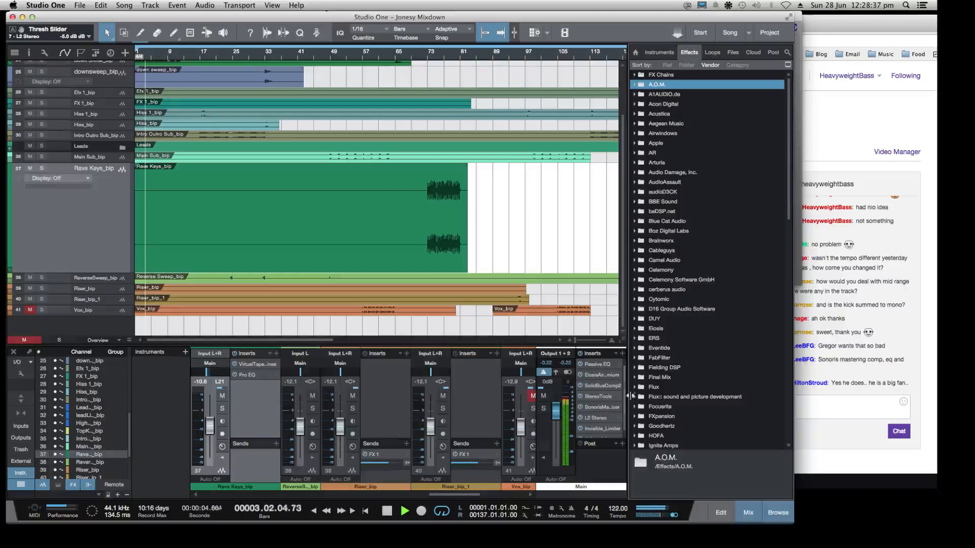
Expand the Plugin Alliance folder in the effects browser
scroll(660, 161, "down", 10)
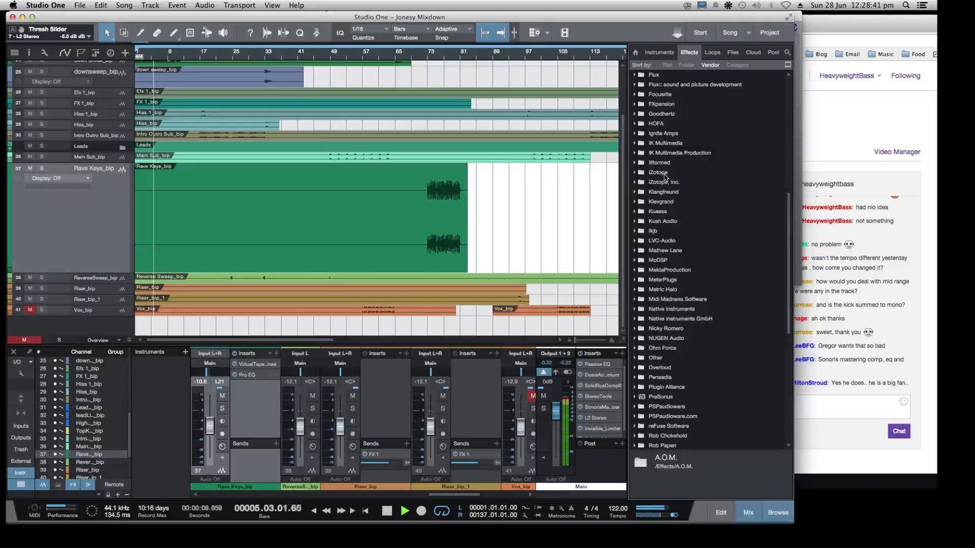
scroll(664, 176, "down", 5)
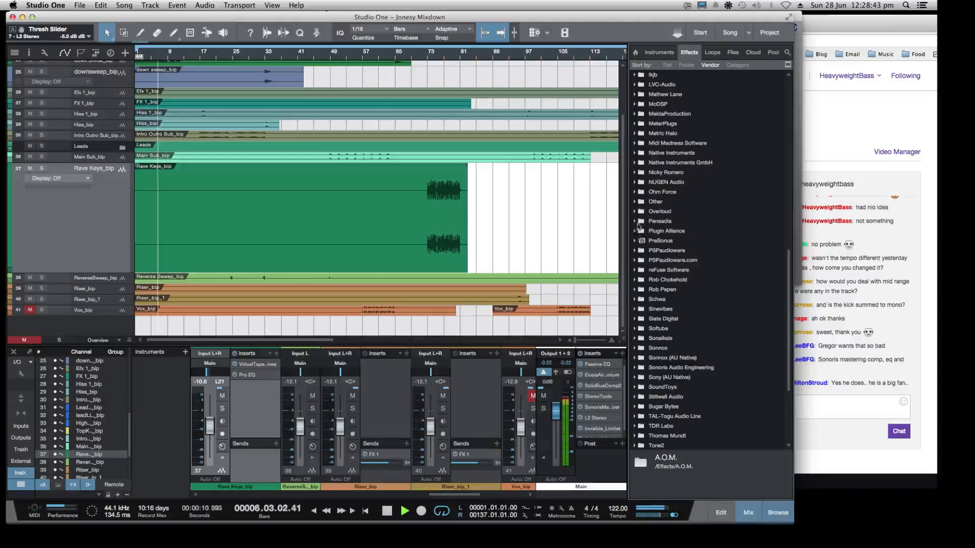
left_click(634, 232)
Look through the Plugin Alliance effects for a metering plug-in
scroll(660, 239, "down", 10)
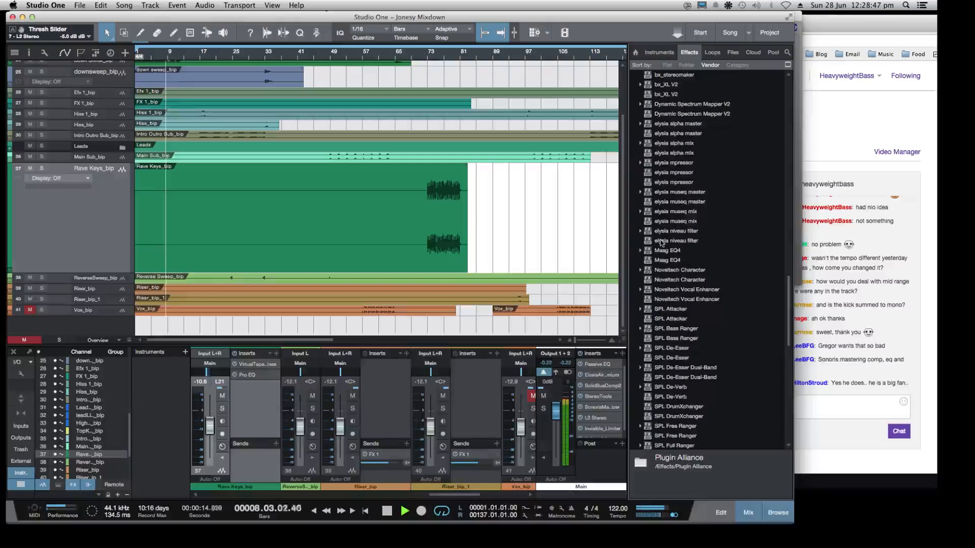
scroll(661, 243, "down", 4)
scroll(661, 243, "up", 5)
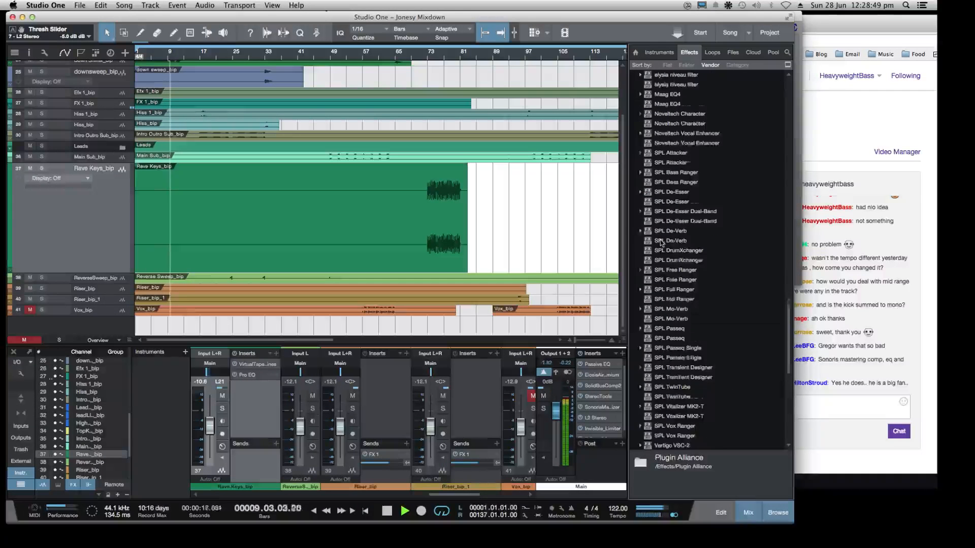
scroll(662, 242, "up", 2)
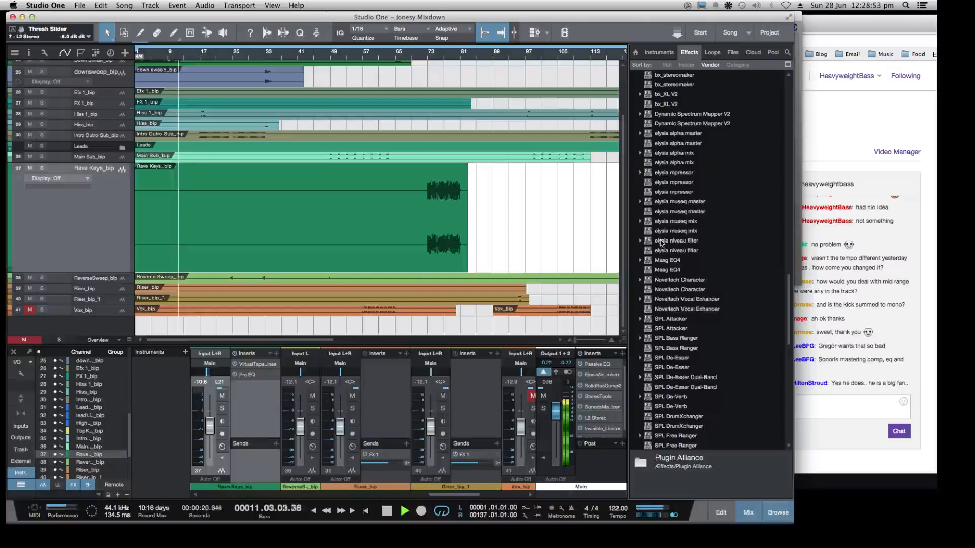
scroll(661, 243, "up", 3)
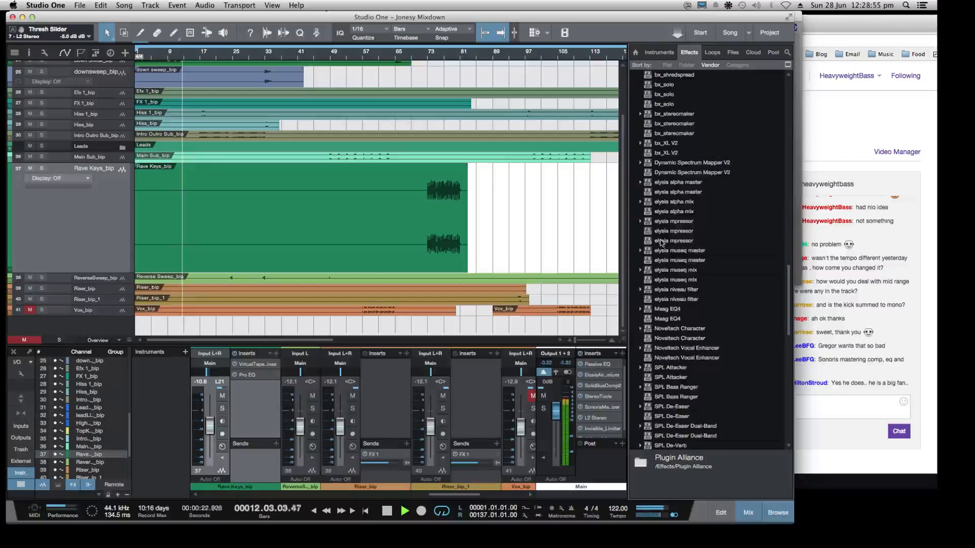
scroll(661, 243, "down", 3)
scroll(661, 243, "up", 12)
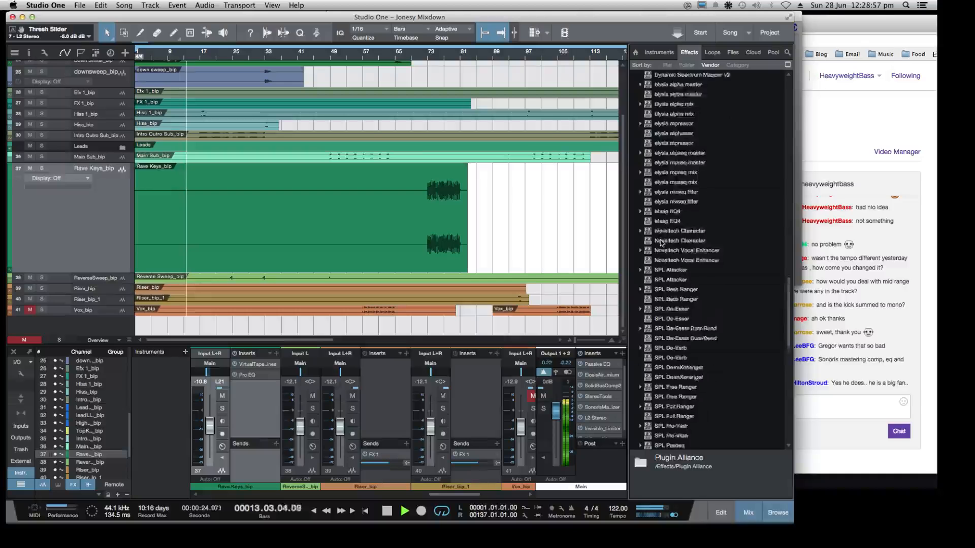
scroll(661, 243, "up", 5)
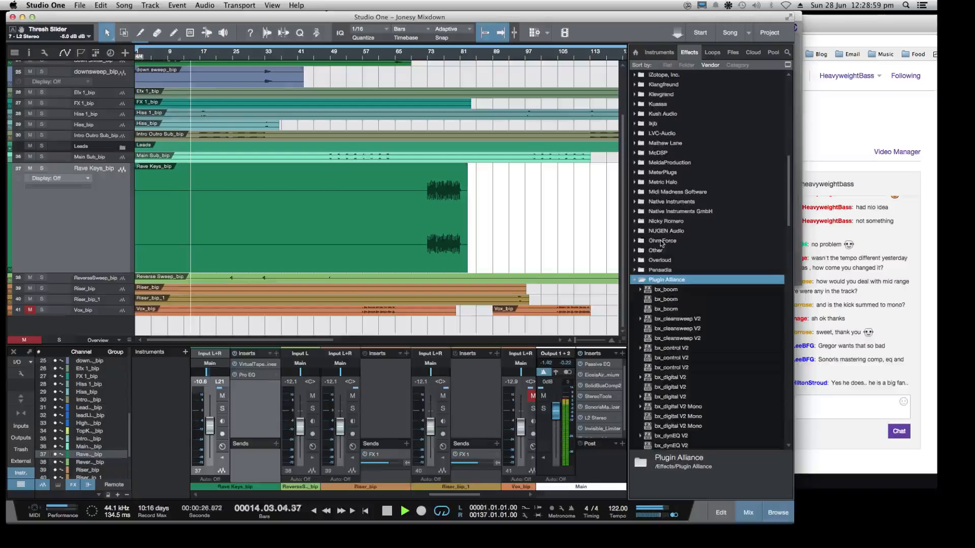
Insert the bx_meter plug-in on the Main output after the Invisible Limiter
scroll(671, 240, "down", 1)
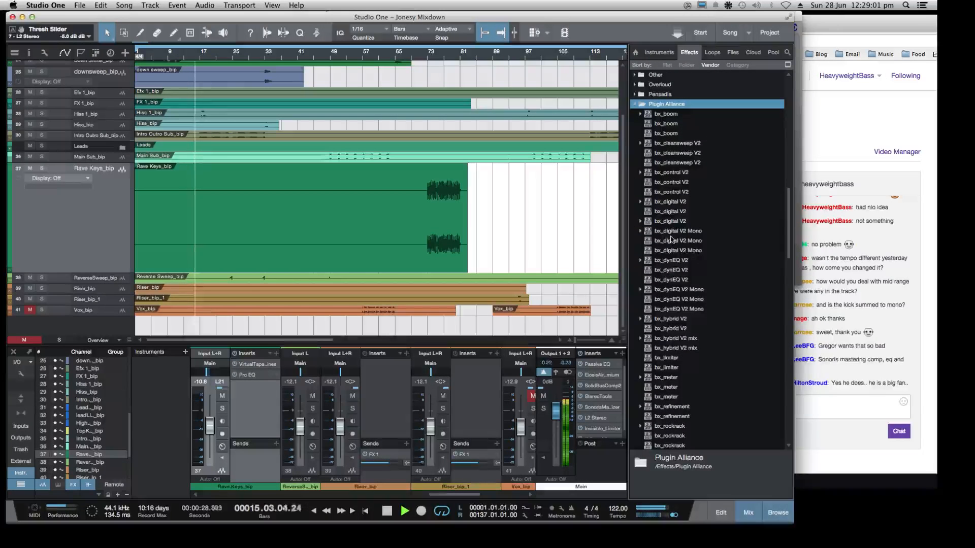
scroll(666, 393, "down", 2)
scroll(667, 392, "down", 2)
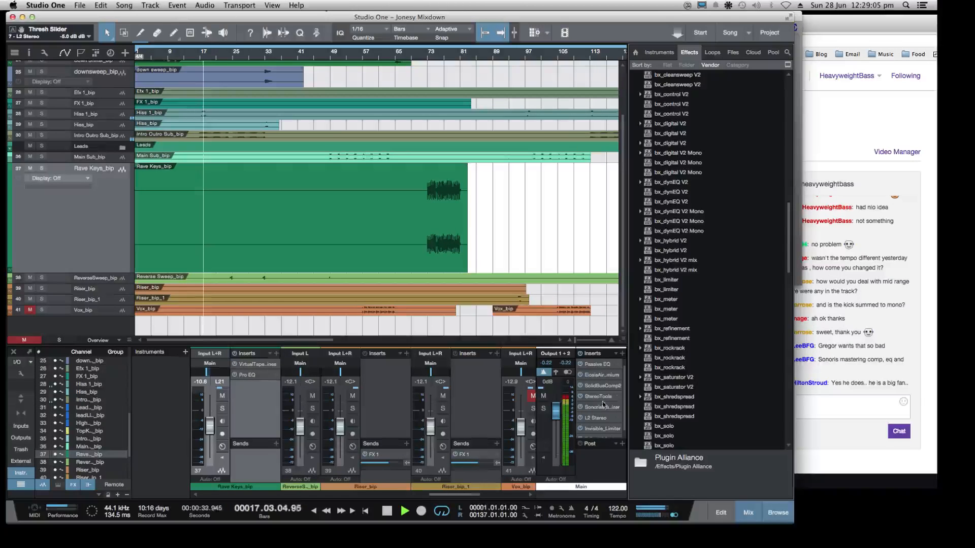
scroll(623, 418, "down", 1)
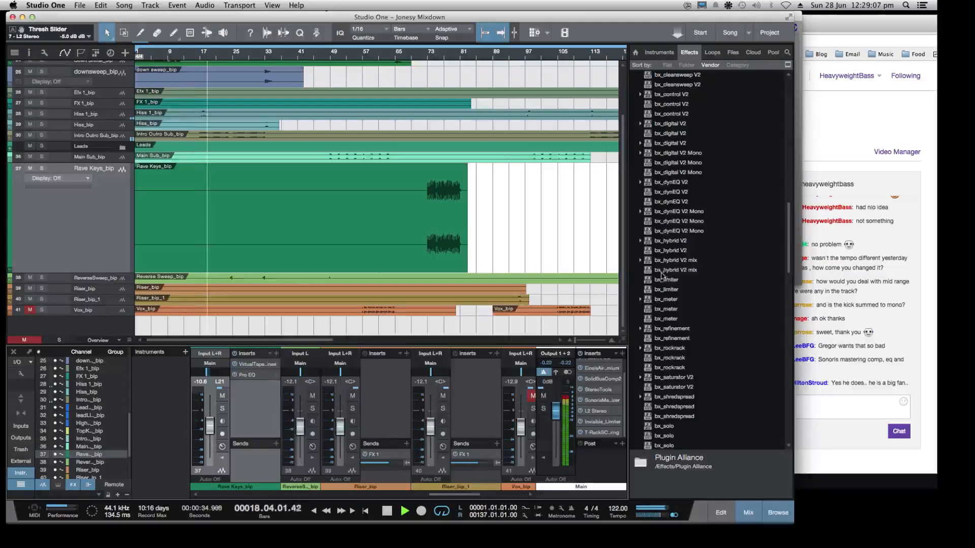
left_click_drag(647, 310, 597, 432)
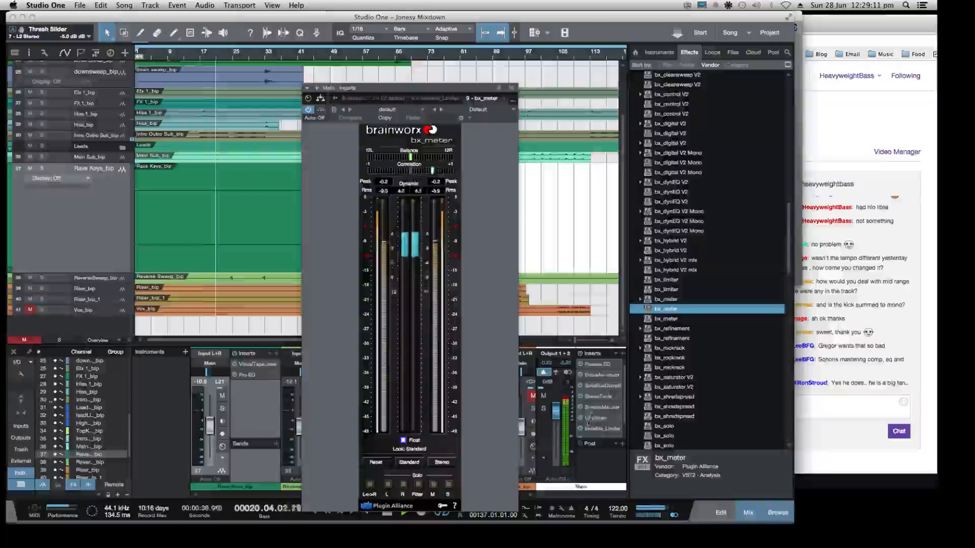
Bring the Twitch dashboard to the front and move the bx_meter window clear of its chat panel
left_click_drag(410, 96, 703, 49)
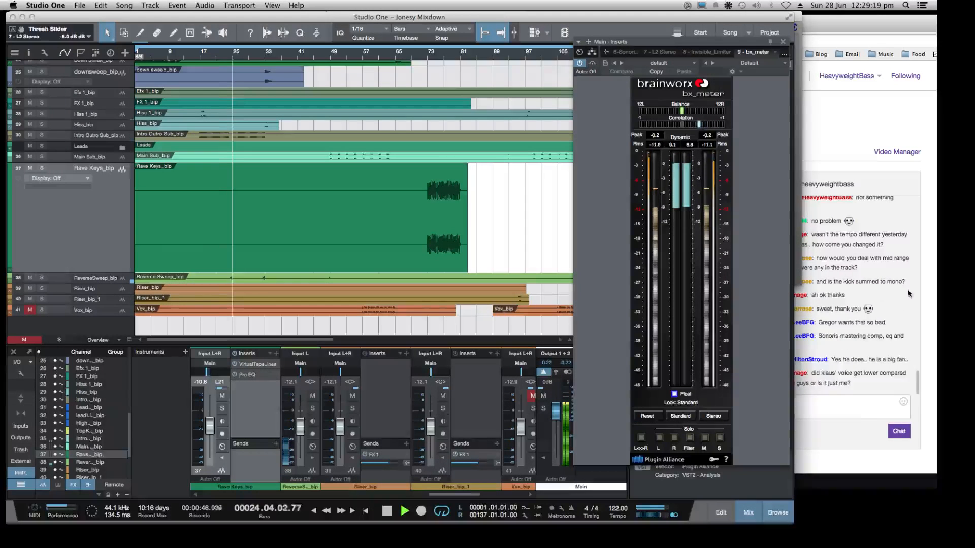
left_click(849, 409)
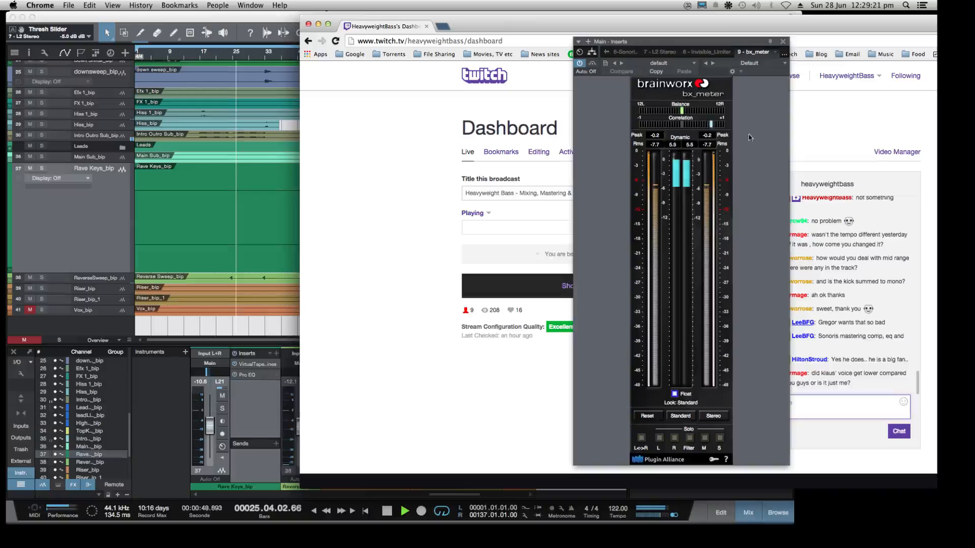
left_click_drag(732, 44, 666, 48)
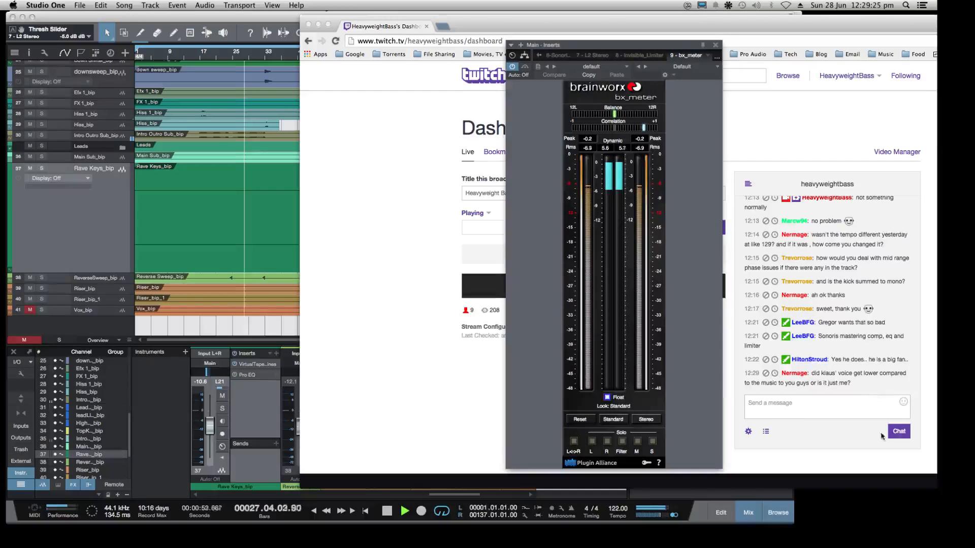
Send the message "i just stuck a limiter on" in the Twitch chat
left_click(787, 412)
type("i")
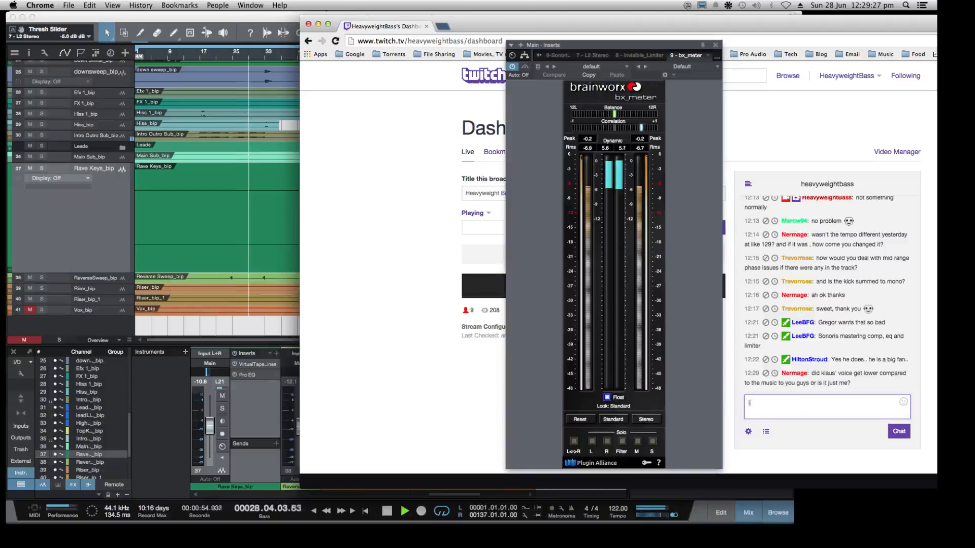
type(" just stuck")
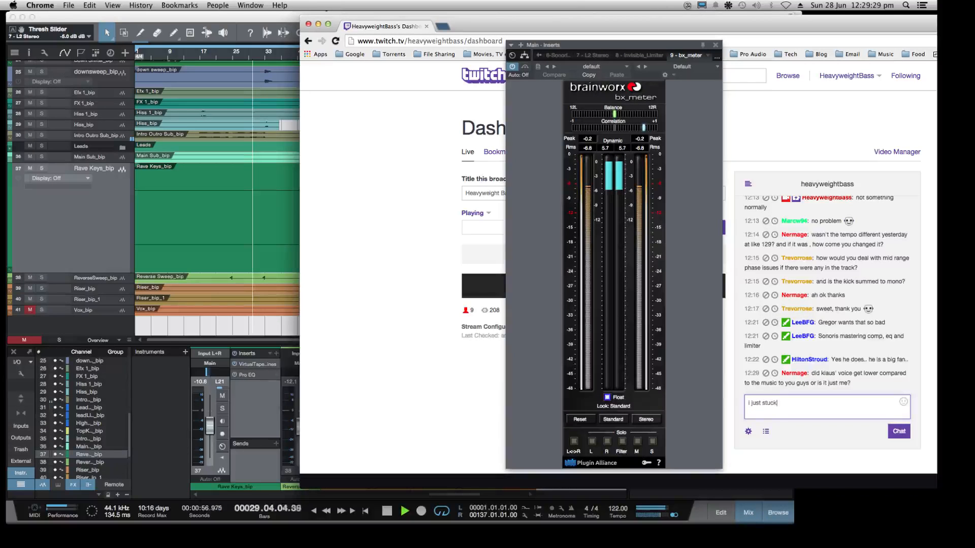
type(" alimiter onm")
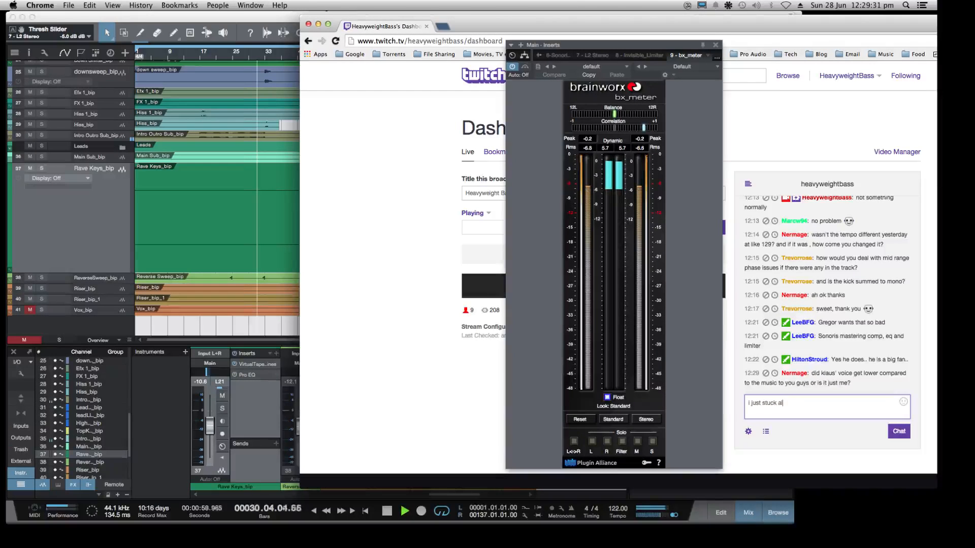
key("BackSpace")
key("BackSpace")
key("BackSpace")
key("BackSpace")
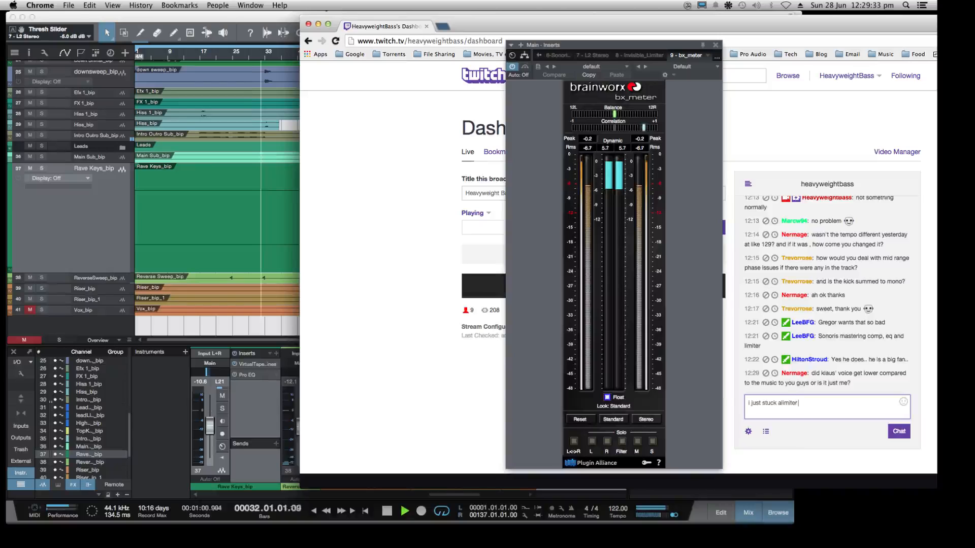
key("BackSpace")
key("BackSpace")
key("BackSpace")
key("BackSpace")
type("lim")
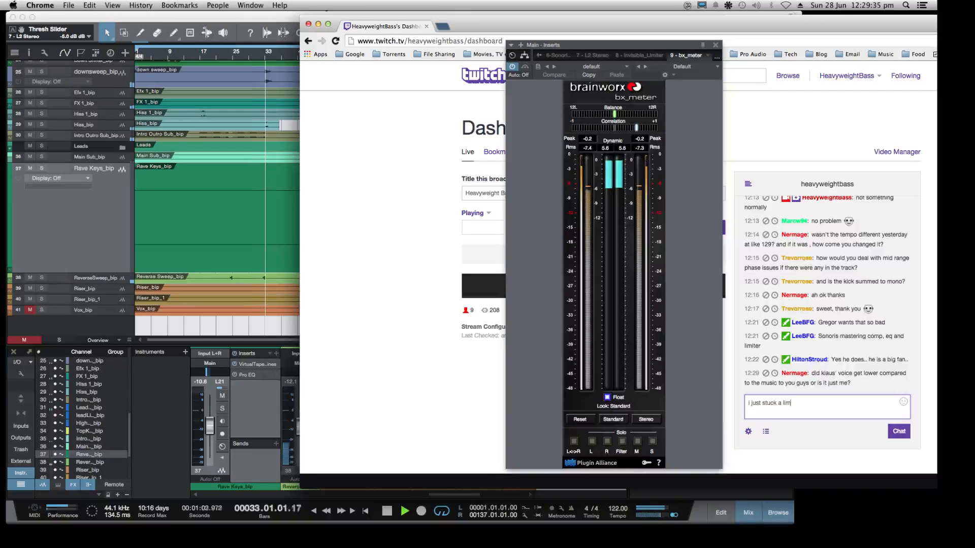
type("iter on")
key("Return")
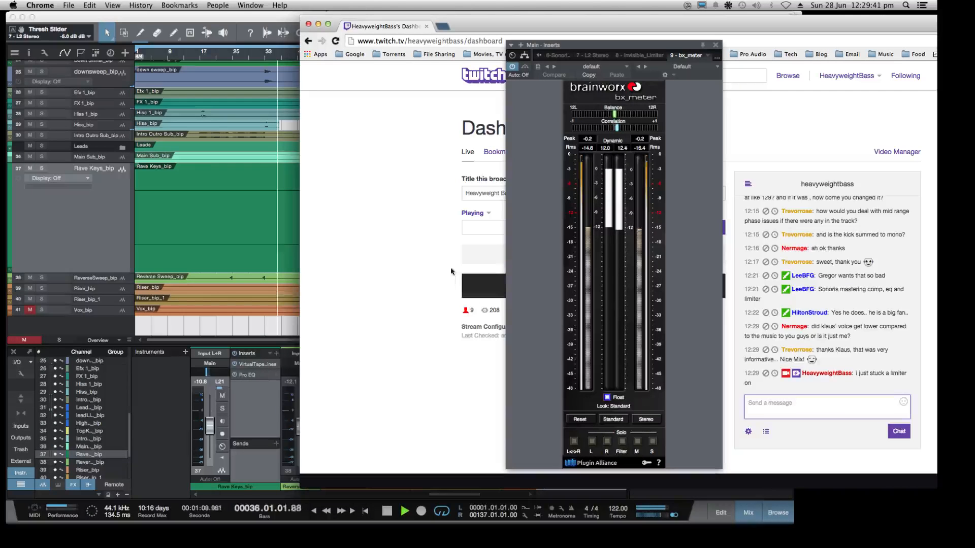
Switch back to Studio One and move the bx_meter window up over the top of the song window
key("super+Tab")
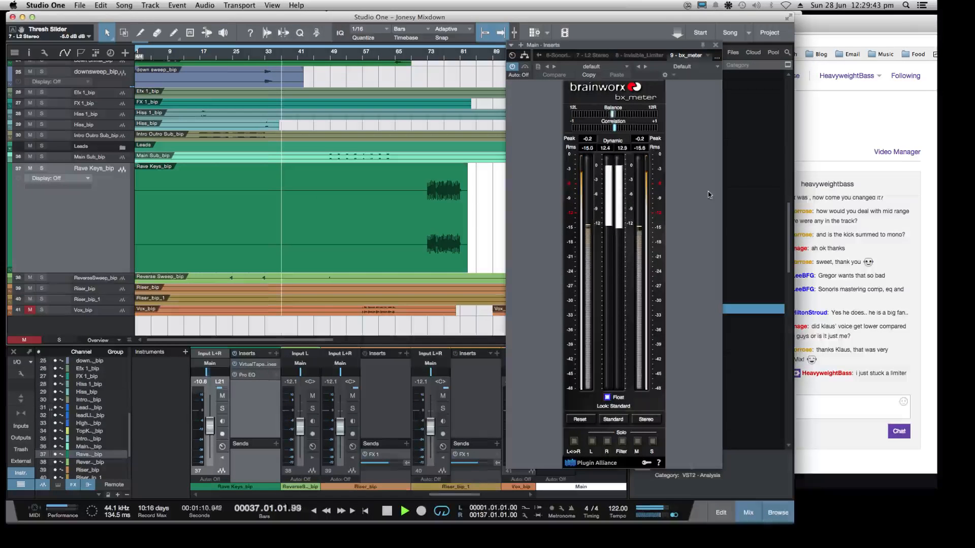
left_click_drag(636, 42, 650, 23)
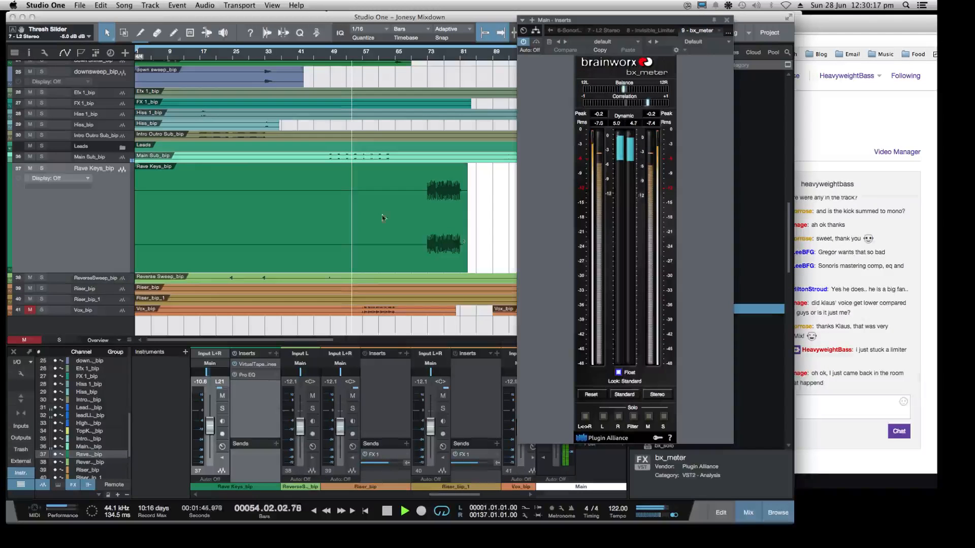
left_click(843, 412)
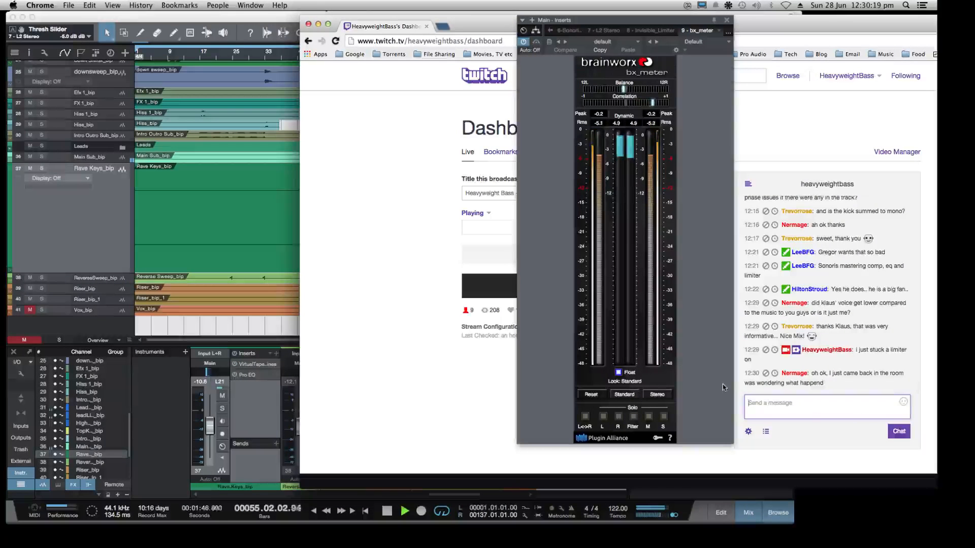
left_click(100, 252)
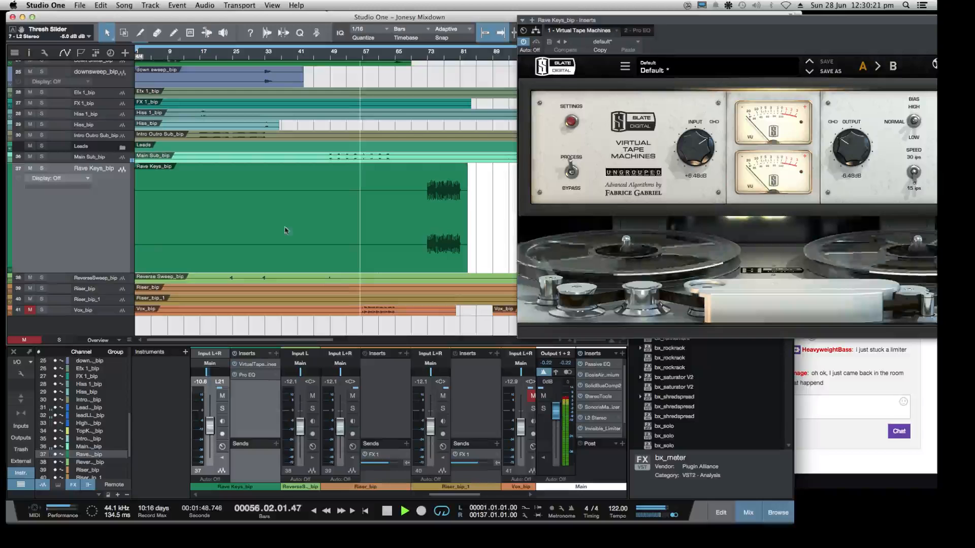
left_click_drag(733, 21, 508, 46)
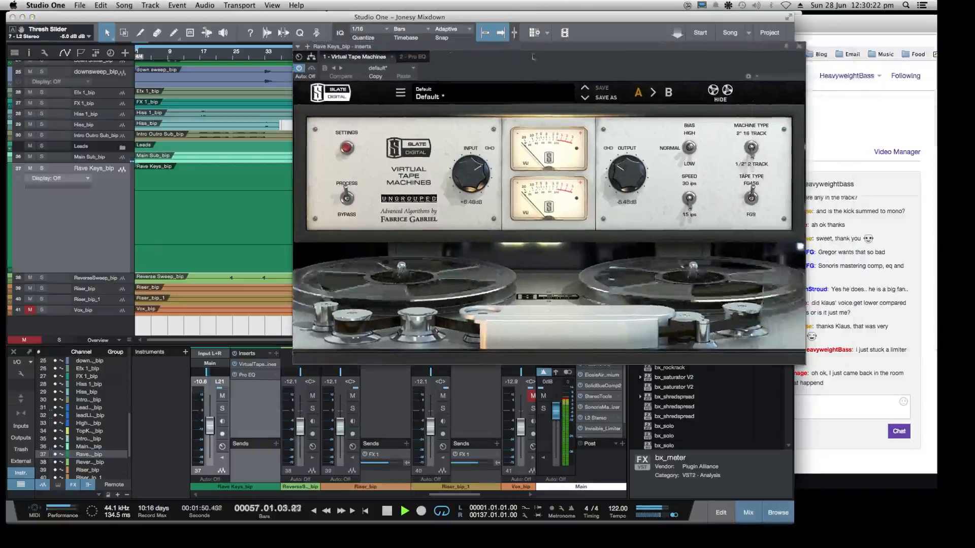
left_click(812, 46)
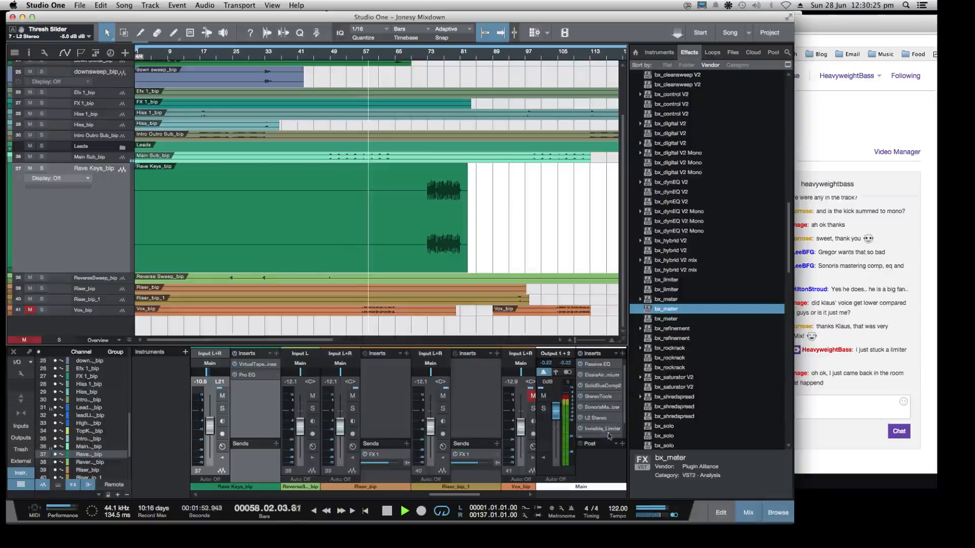
Reopen bx_meter from the end of the Main output's insert chain and place its window beside the arrangement
left_click_drag(625, 410, 623, 447)
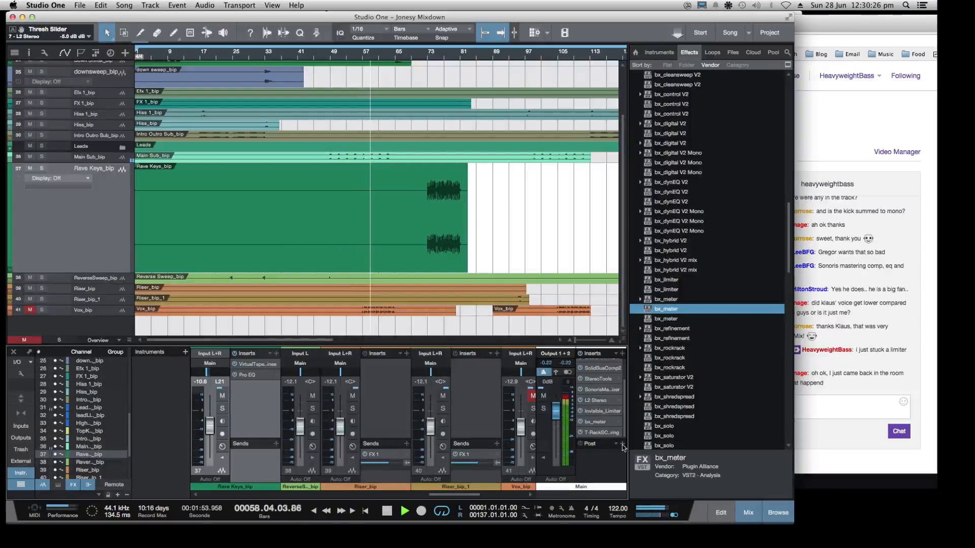
left_click(592, 422)
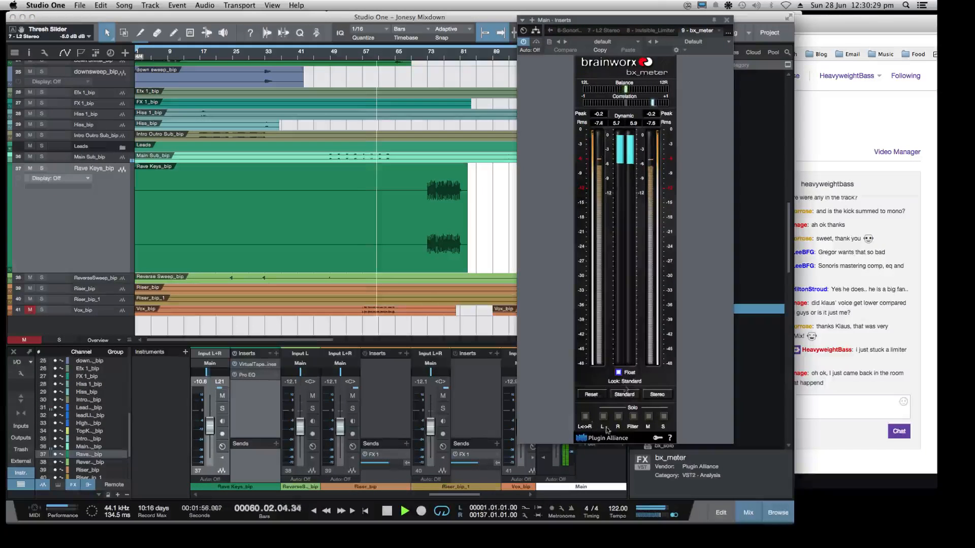
left_click_drag(656, 24, 611, 53)
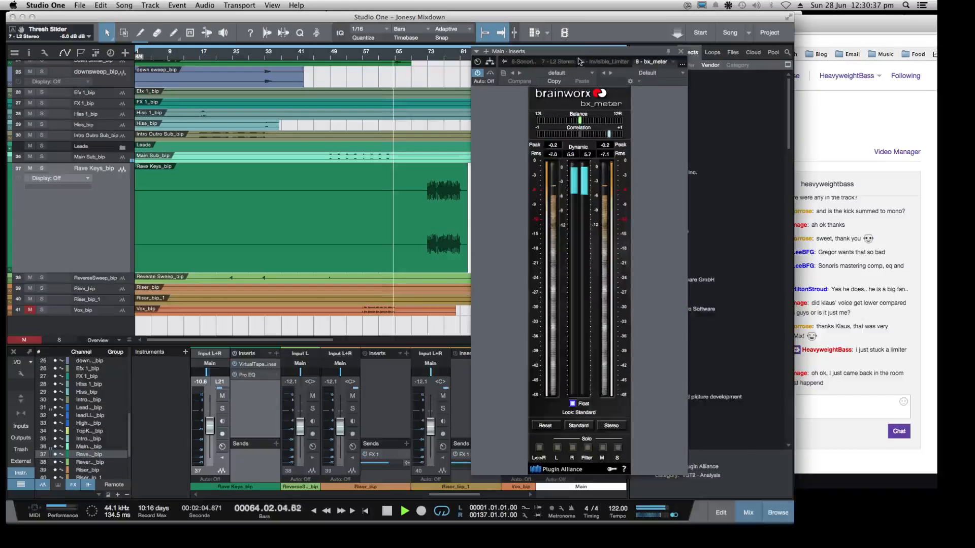
left_click_drag(587, 50, 634, 39)
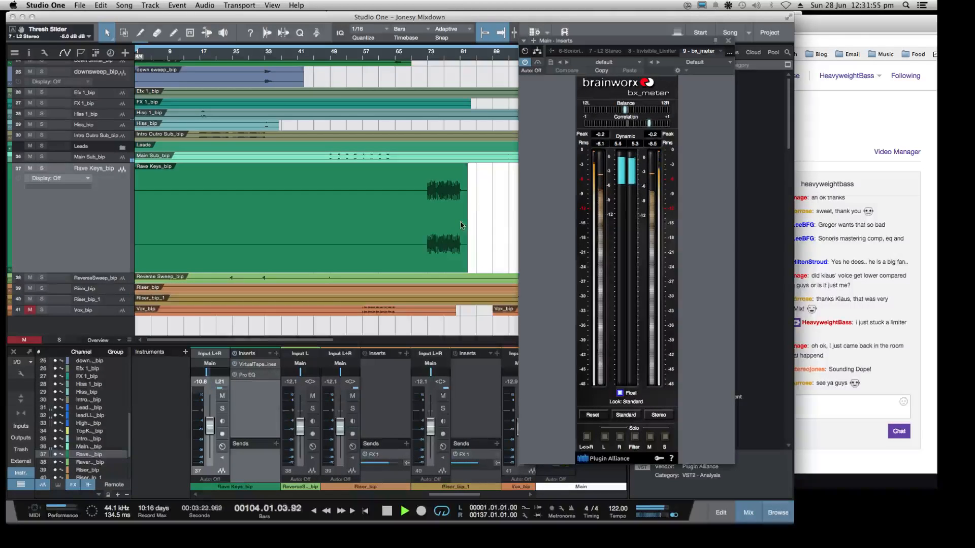
Uncover more of the arrangement by shifting the bx_meter window, zoom out to show the whole song, and set the track height to Tiny
left_click(502, 226)
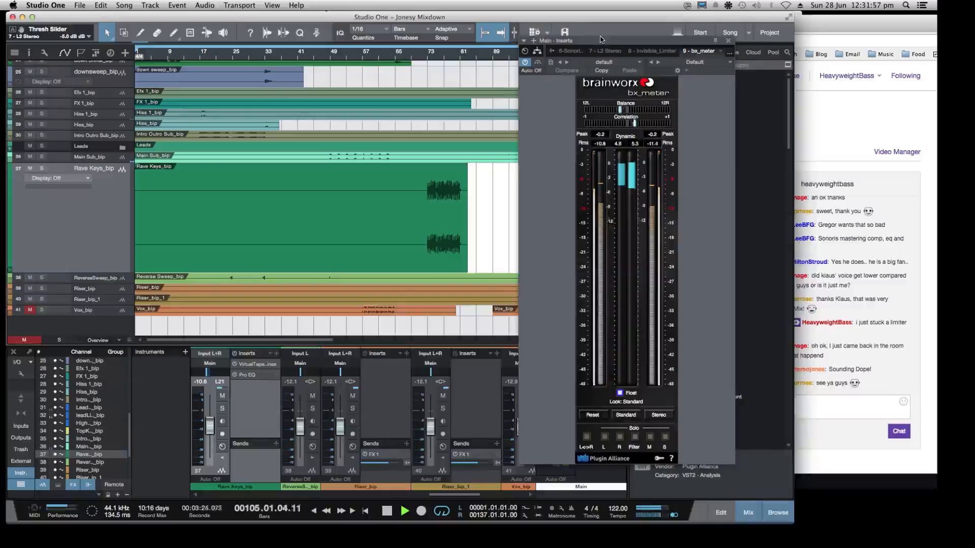
left_click_drag(602, 40, 676, 39)
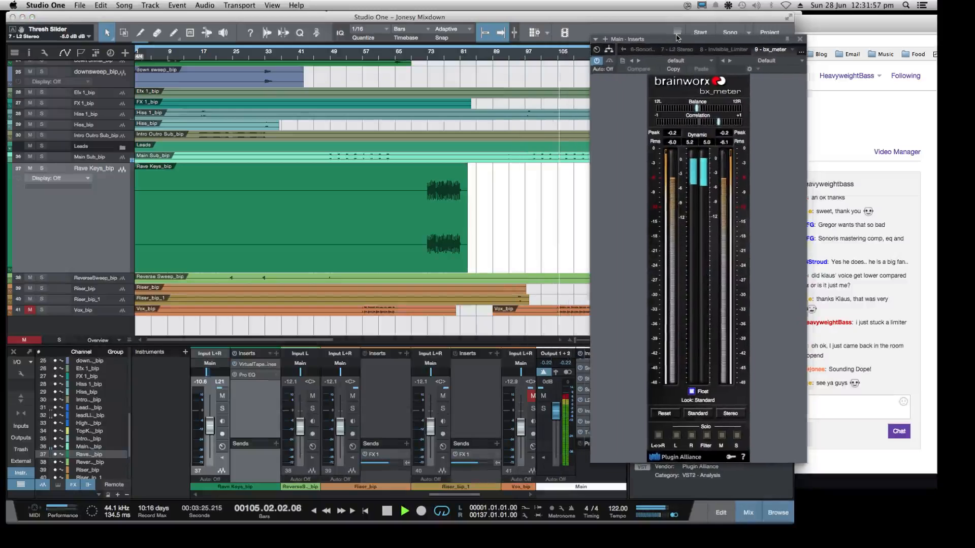
left_click(495, 227)
key("w")
key("w")
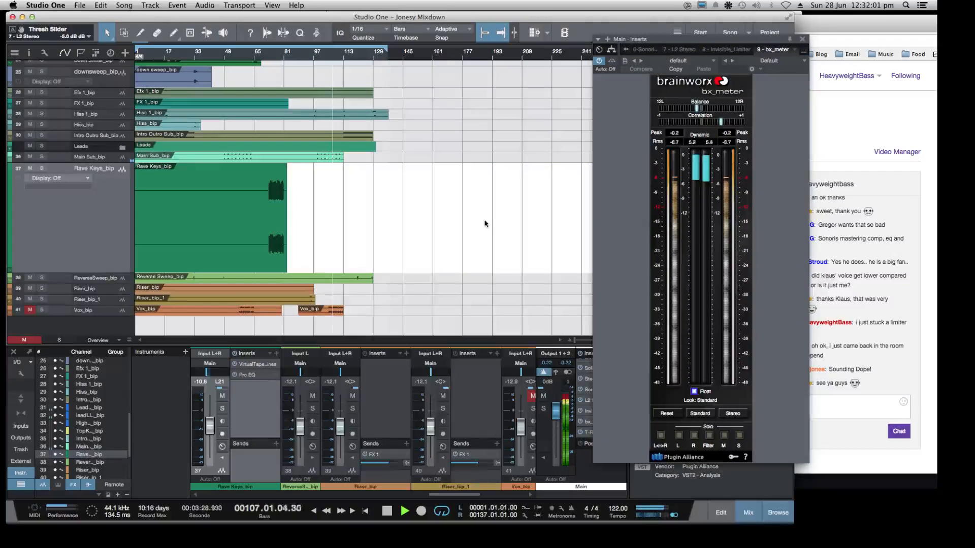
key("shift+w")
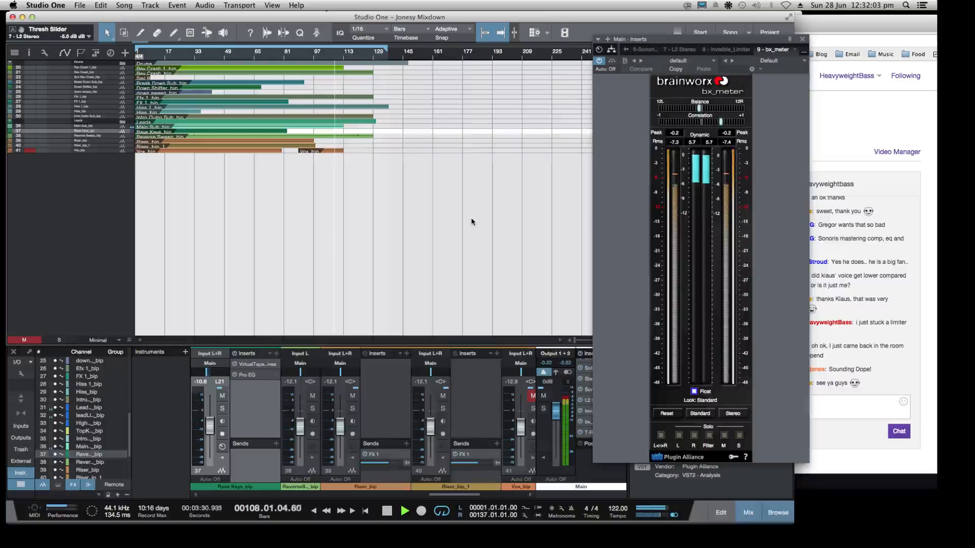
key("shift+e")
key("shift+e")
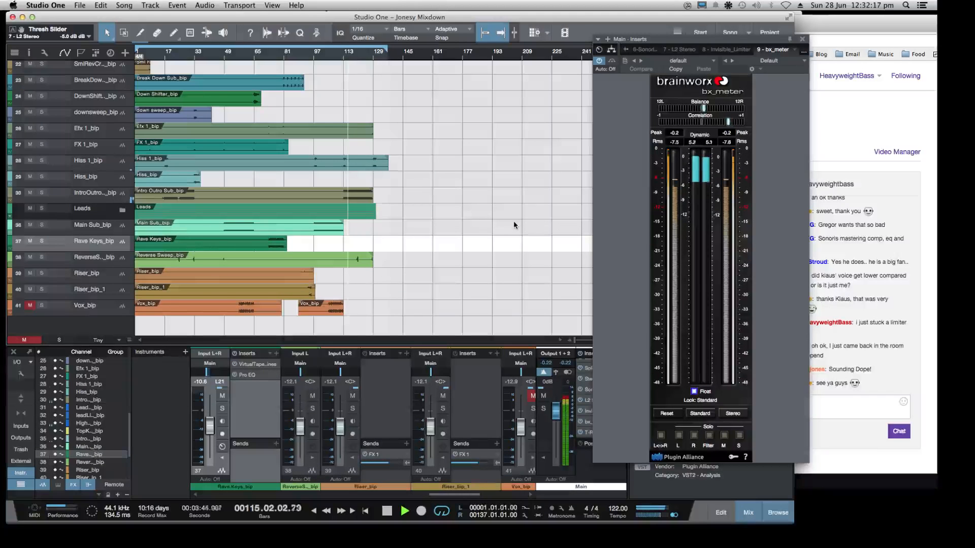
Replay the song from about bar 49, unmute the Vox_bip track, and stop playback
key("space")
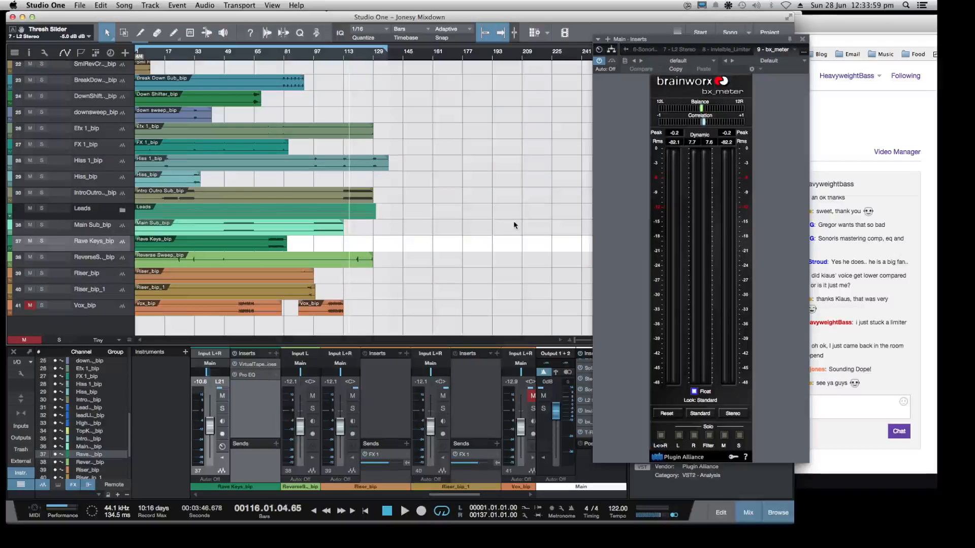
left_click(226, 56)
key("space")
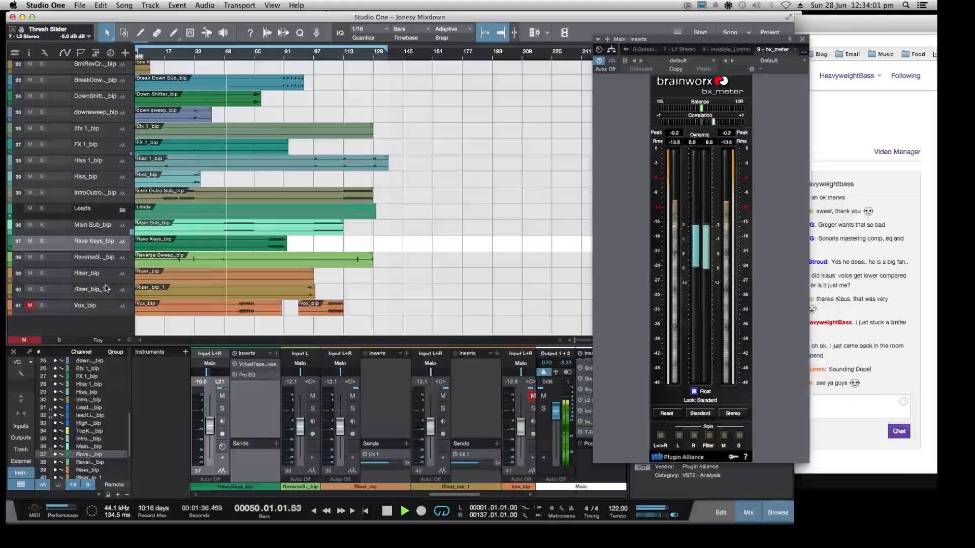
left_click(29, 305)
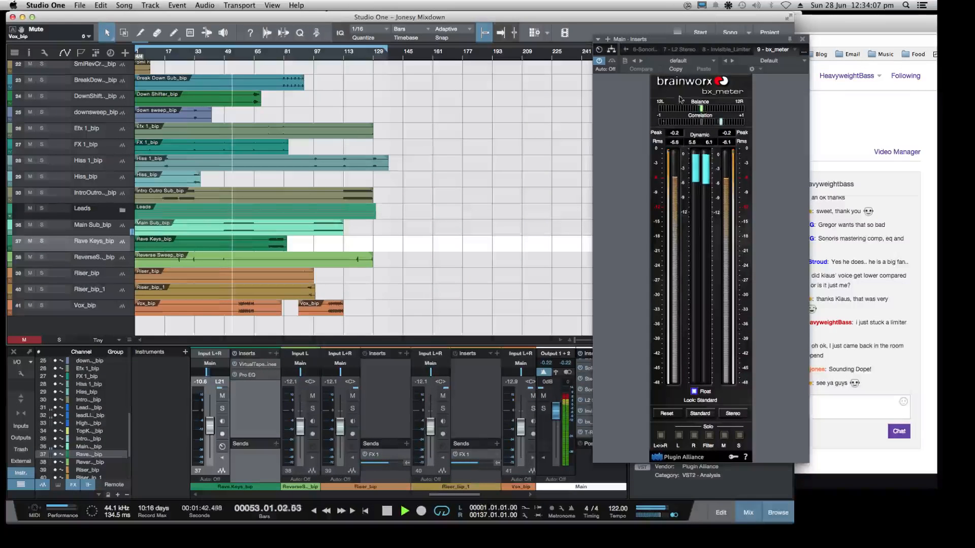
key("space")
Move the bx_meter window off the Main output's inserts, show the start of the insert chain, and briefly audition the song from bar 53
left_click_drag(662, 41, 777, 44)
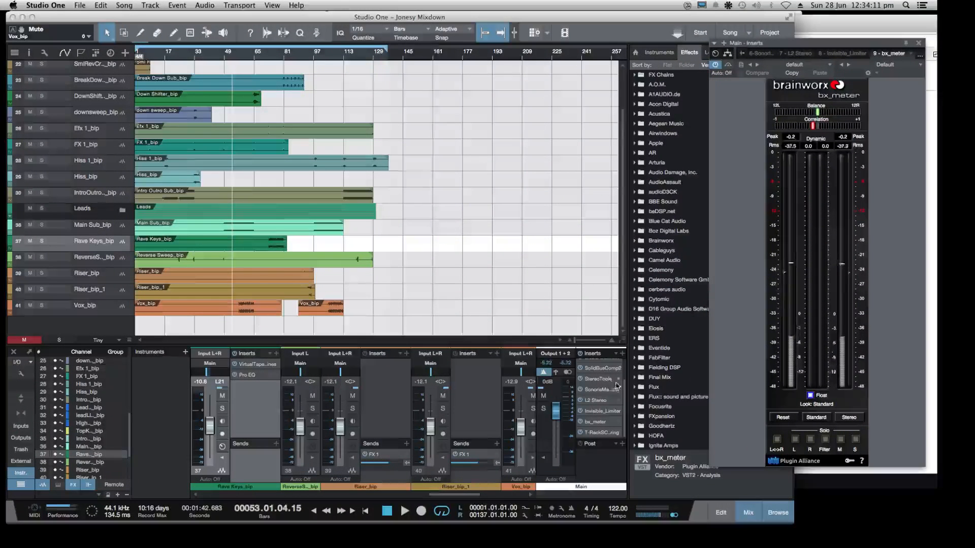
left_click_drag(624, 387, 623, 363)
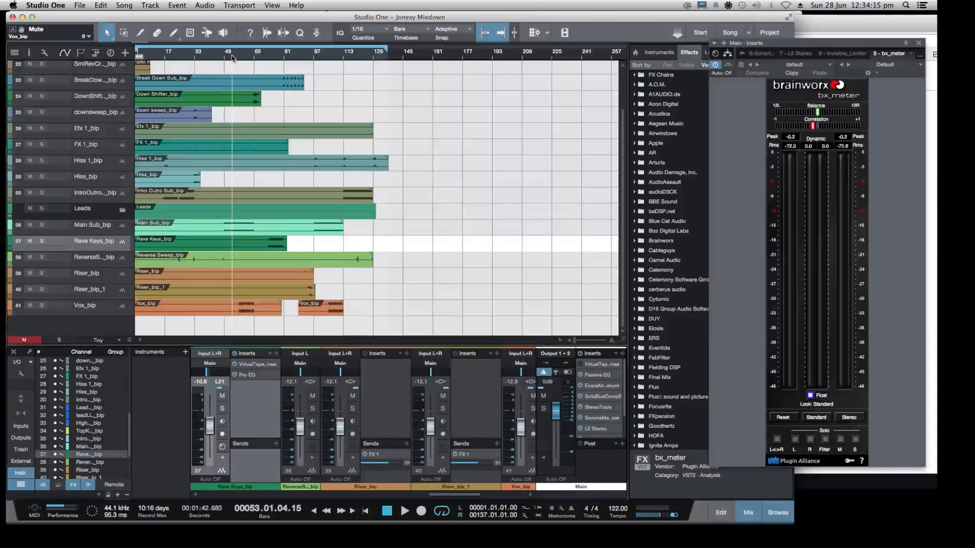
key("space")
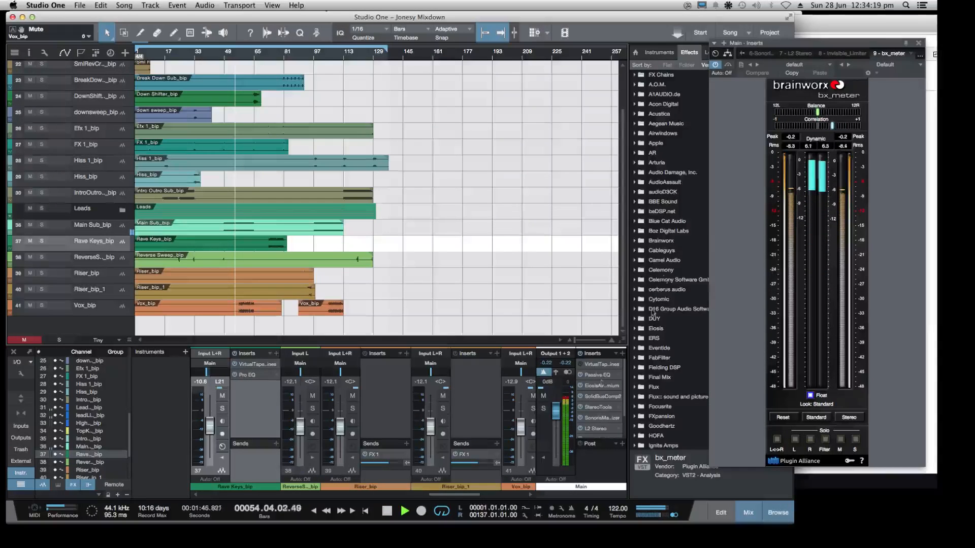
key("space")
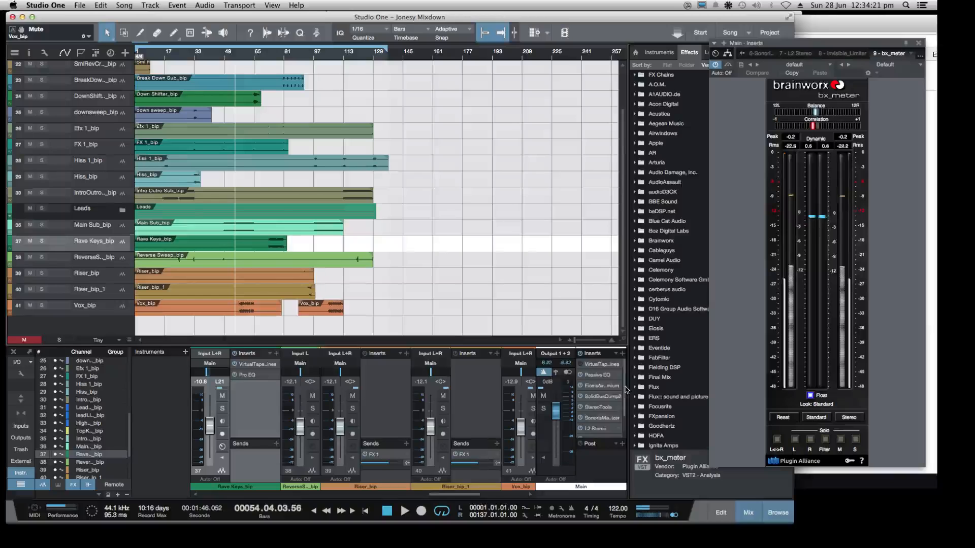
Show the end of the Main insert chain and audition the song from about bar 58 with bx_meter moved back over the song window
scroll(602, 416, "down", 3)
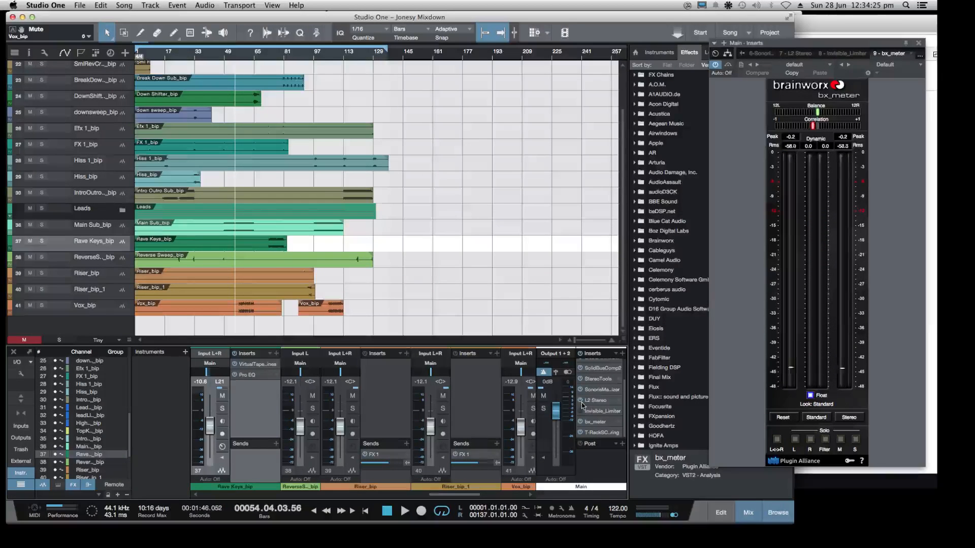
left_click(244, 55)
key("space")
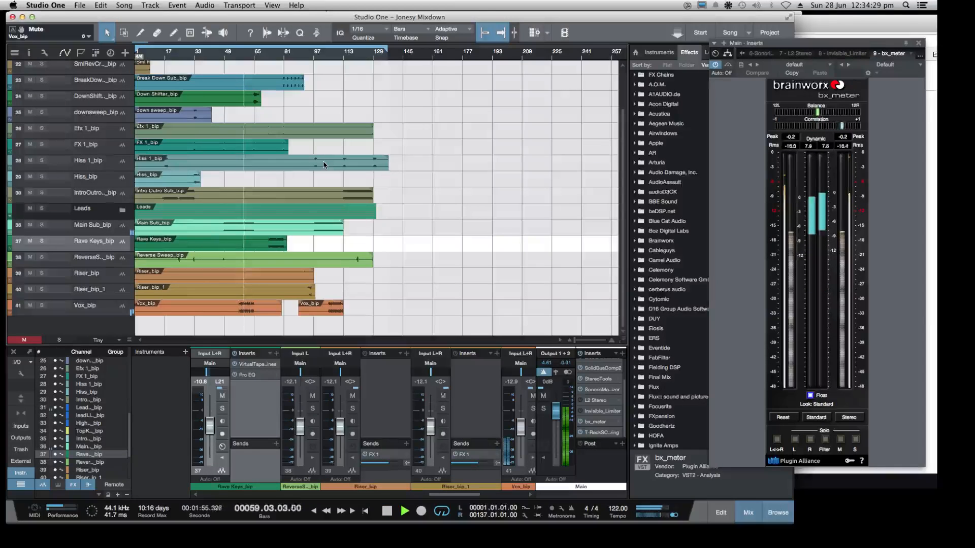
left_click_drag(806, 44, 527, 48)
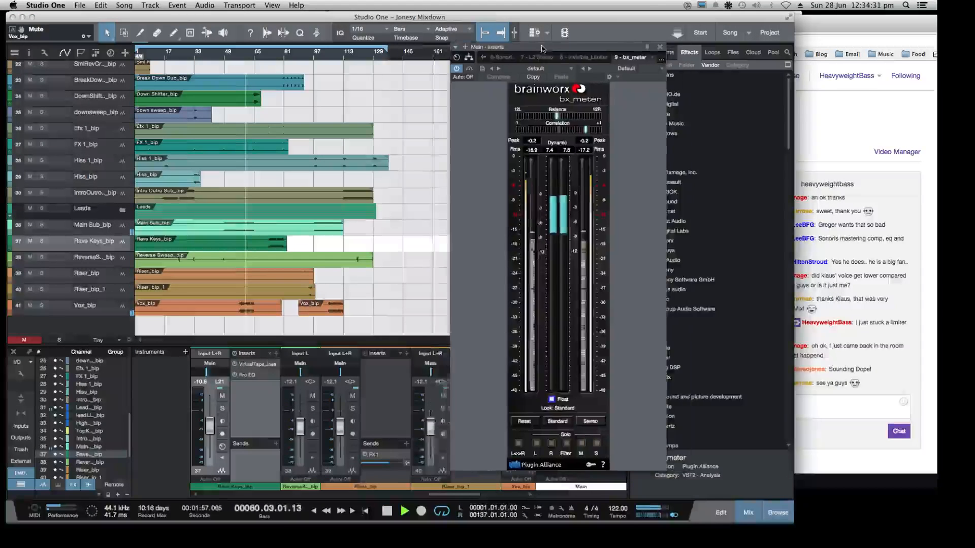
key("space")
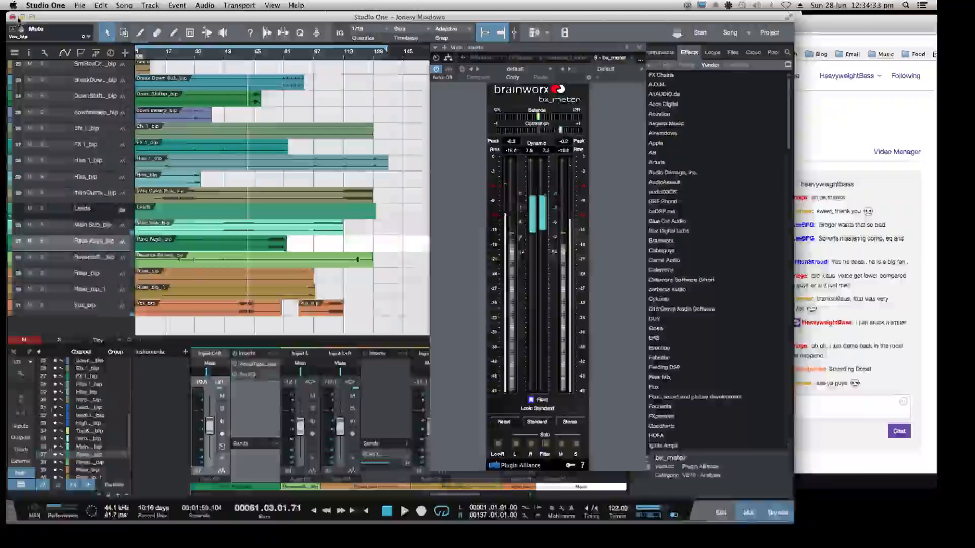
Minimize the Studio One and Twitch windows to check the stream in OBS, and restore the Jonesy Mixdown song window
left_click(22, 17)
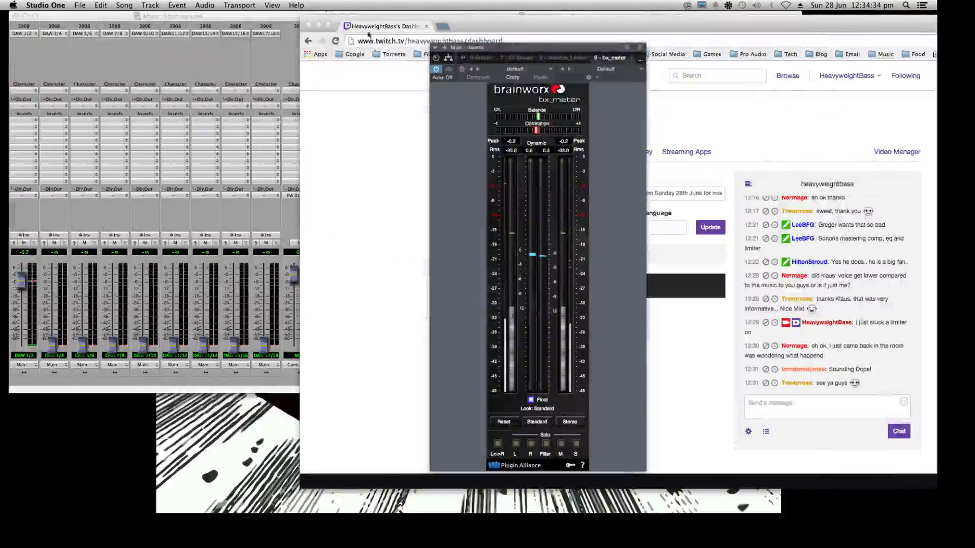
left_click(318, 24)
left_click_drag(487, 47, 236, 39)
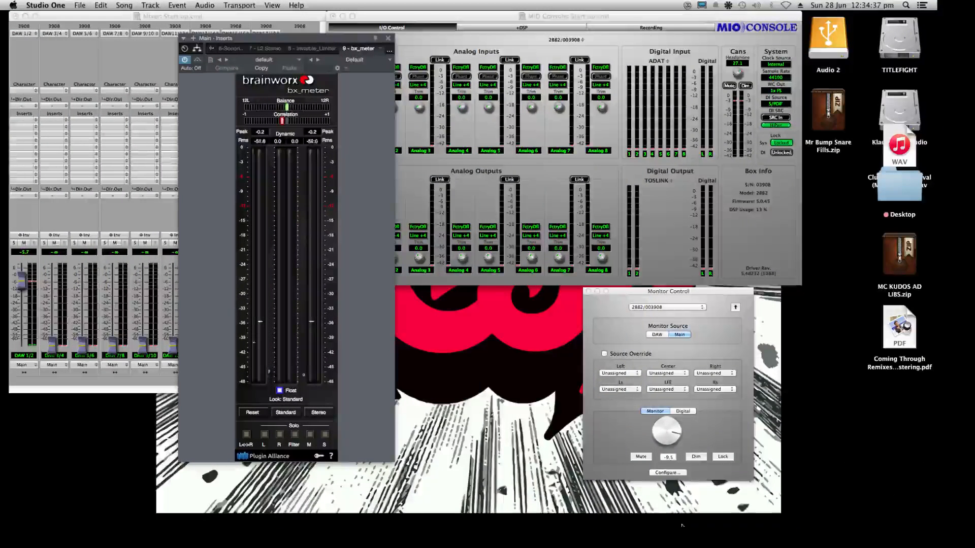
left_click(821, 512)
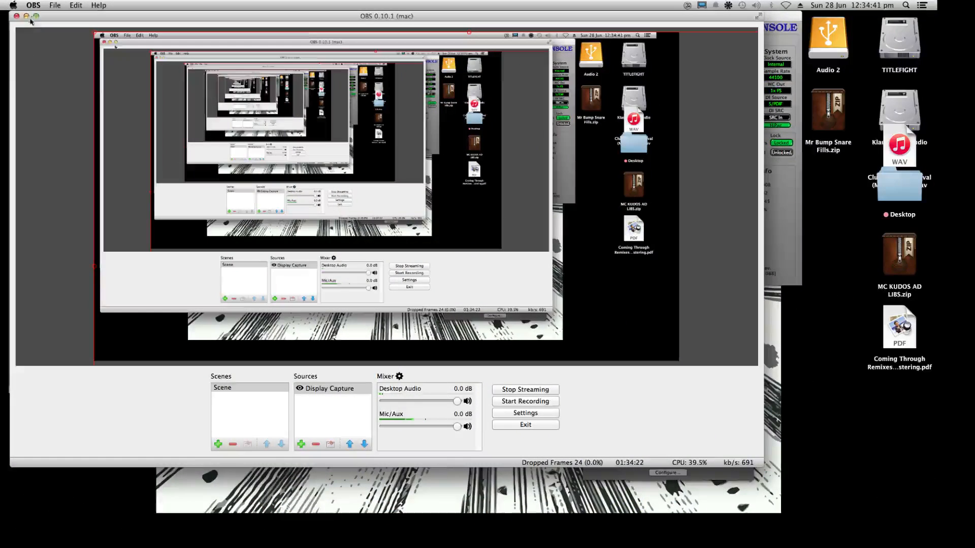
left_click(26, 17)
mouse_move(693, 490)
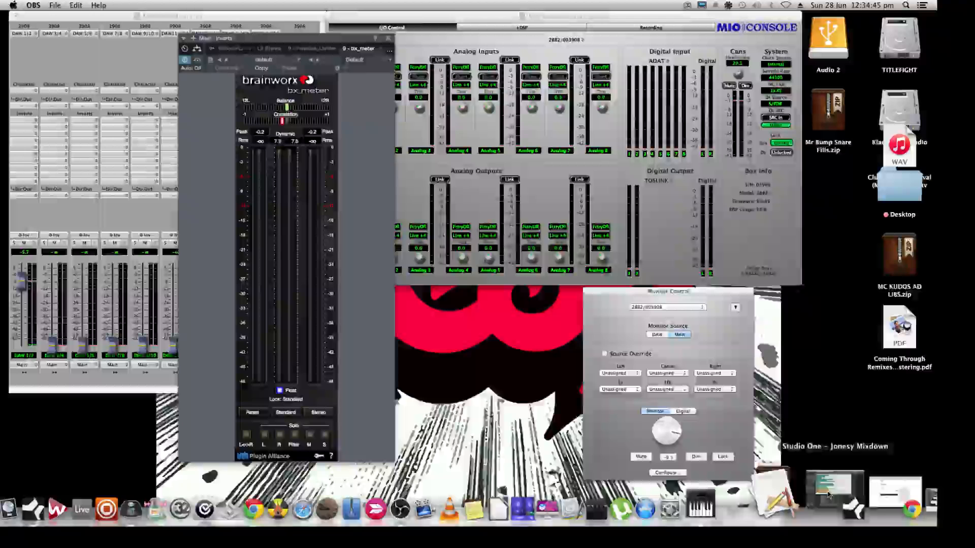
left_click(790, 503)
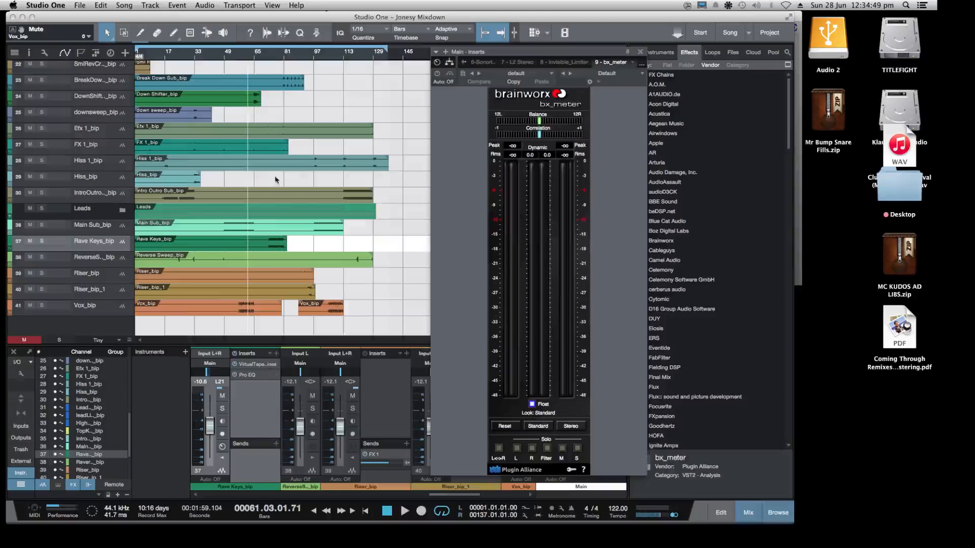
Play the song briefly from about bar 51, close the bx_meter window, and stop playback
left_click(227, 56)
key("space")
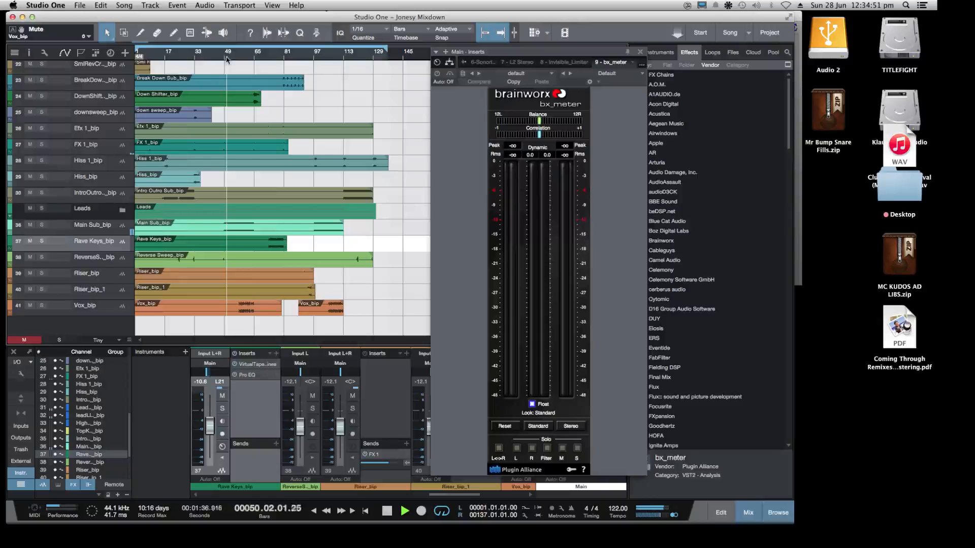
left_click(640, 51)
key("space")
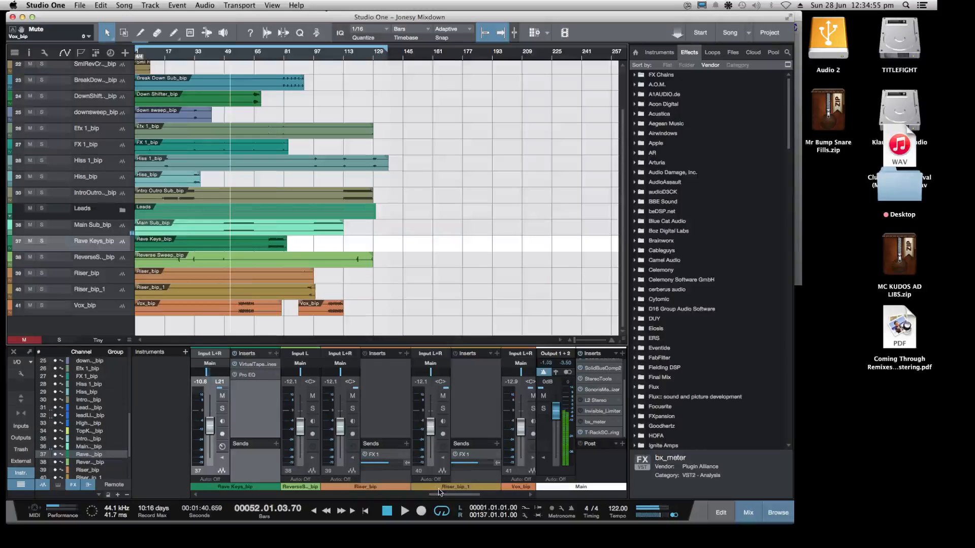
Show the FX channels in the mixer, toggle solo on FX 2 and FX 1, and briefly audition the song from bar 52
left_click_drag(443, 494, 569, 499)
left_click(276, 410)
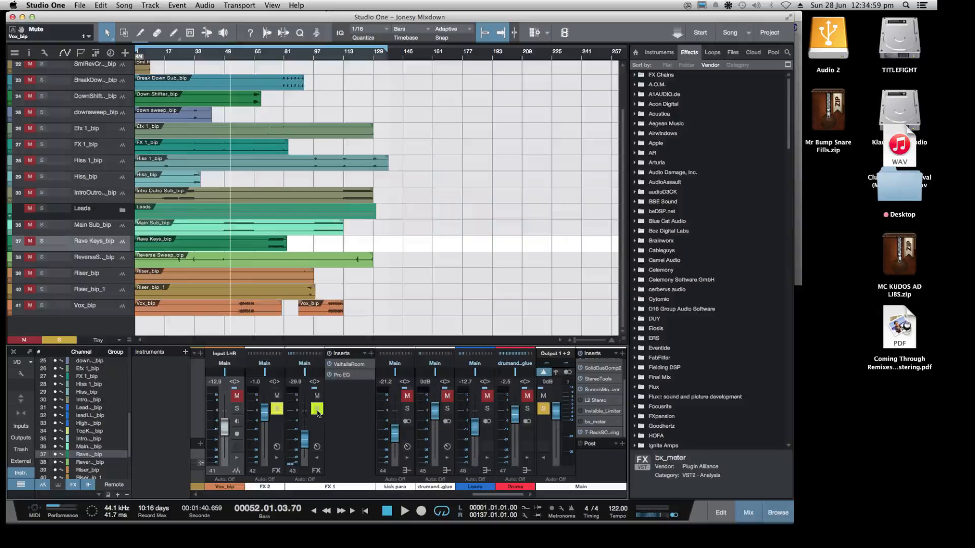
left_click(317, 408)
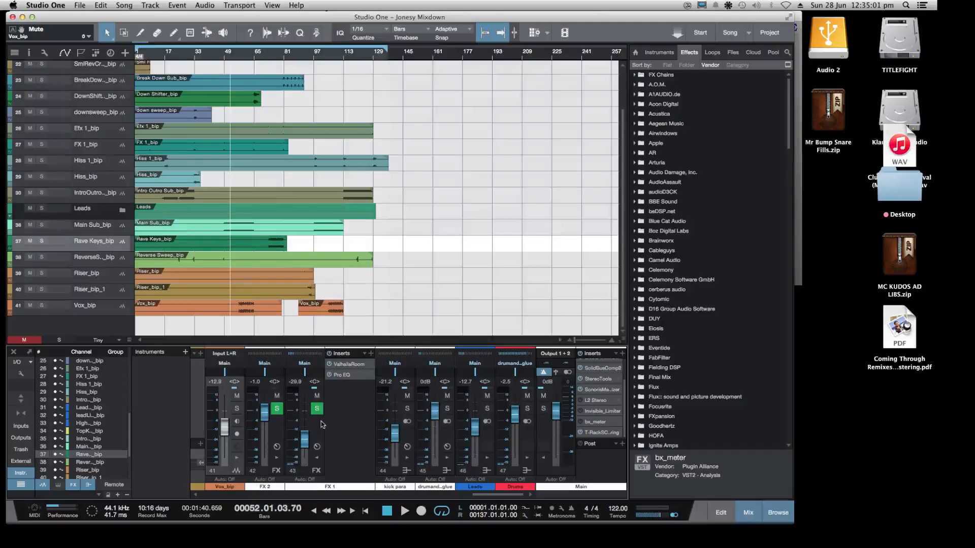
key("space")
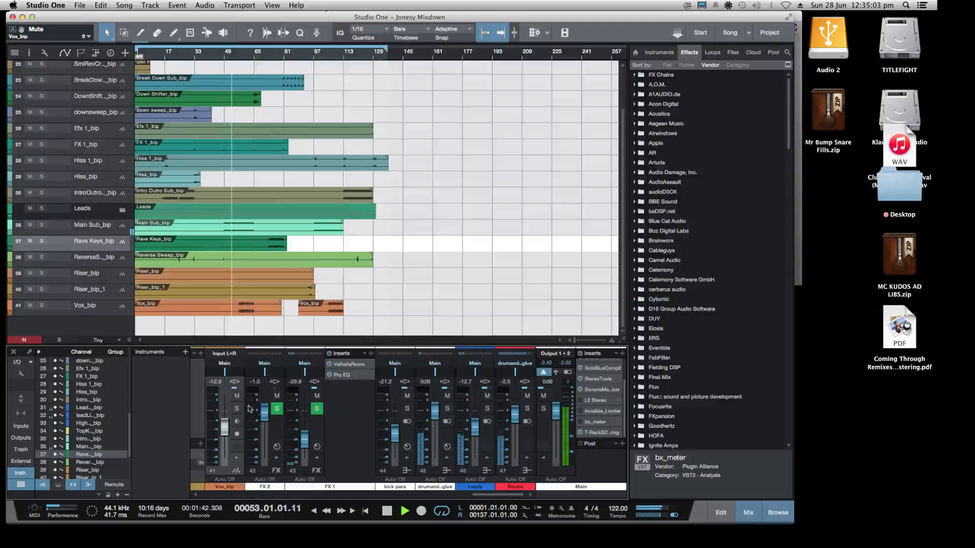
key("space")
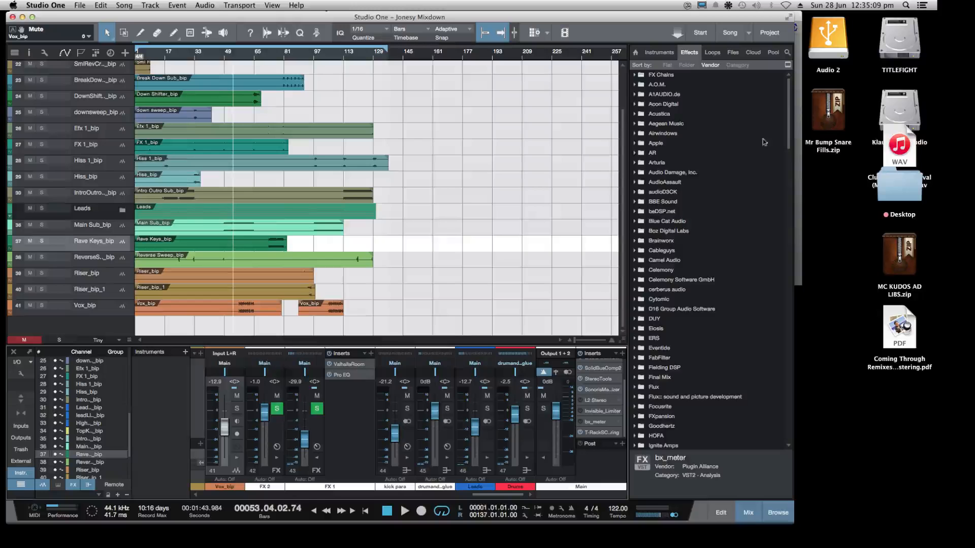
Widen the song window and briefly audition the song from about bar 11 with the drum channels shown in the mixer
left_click_drag(792, 519, 906, 523)
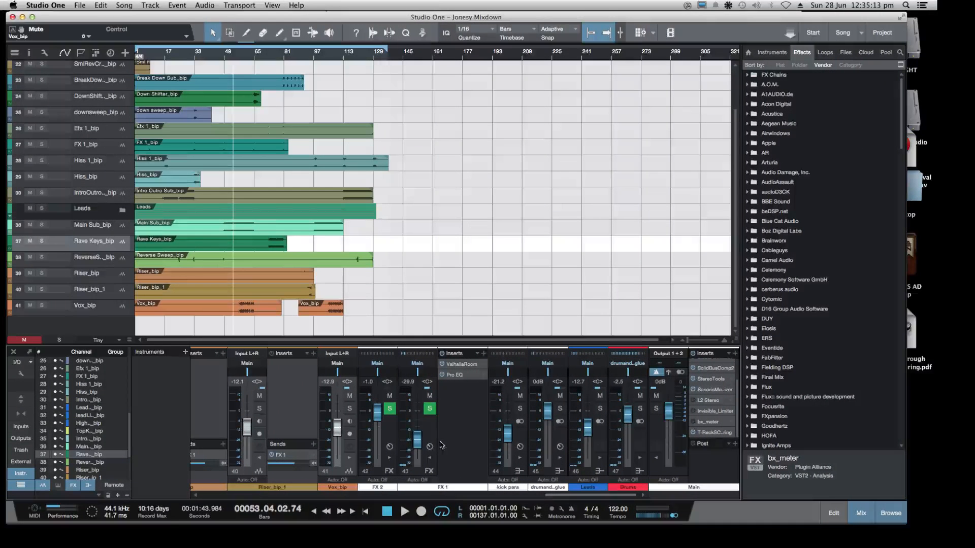
left_click_drag(568, 497, 279, 482)
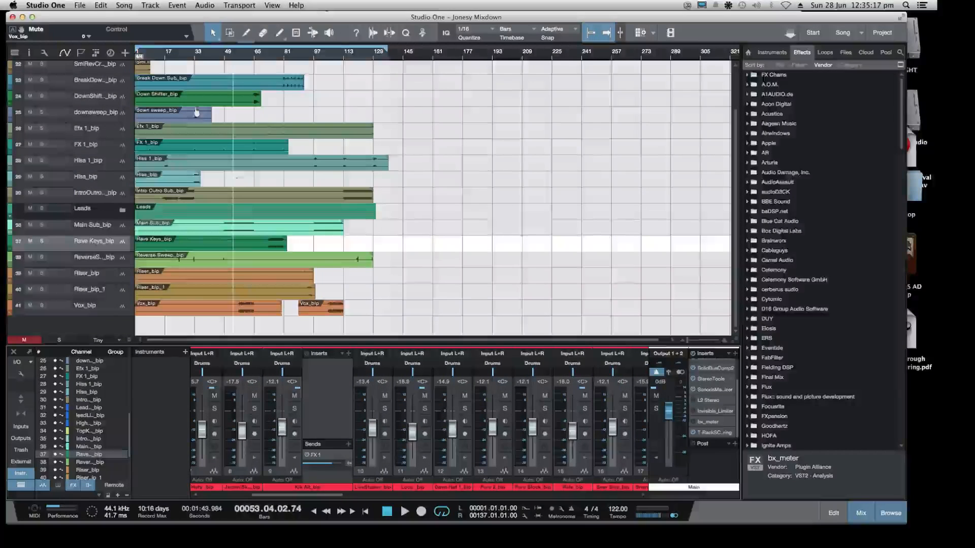
left_click(151, 51)
key("space")
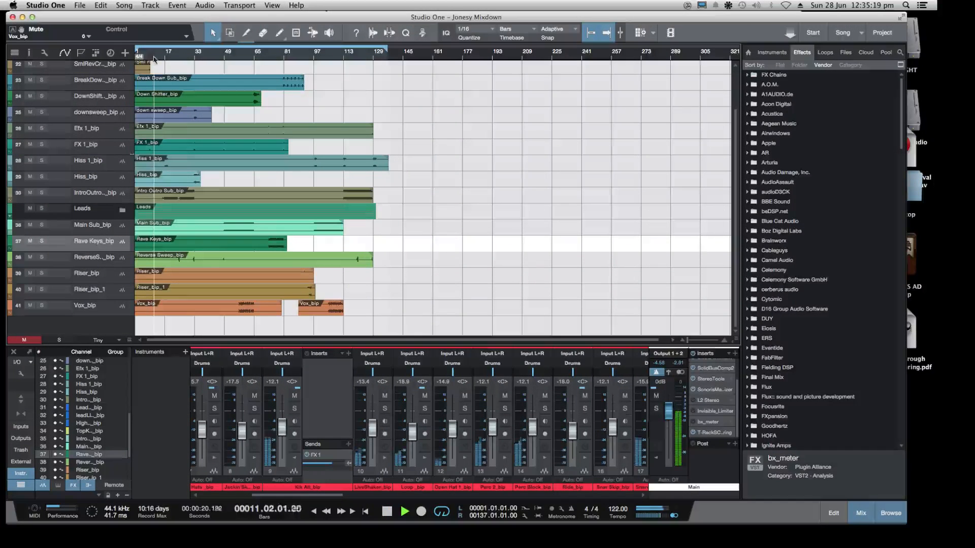
key("space")
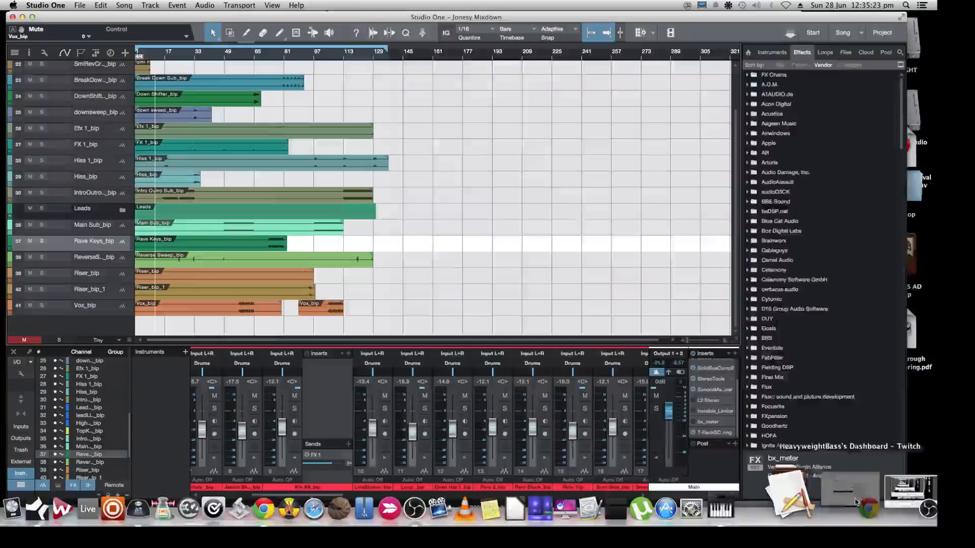
Switch to the Twitch dashboard to check the chat, reposition its browser window, and return to the song in Studio One
left_click(884, 488)
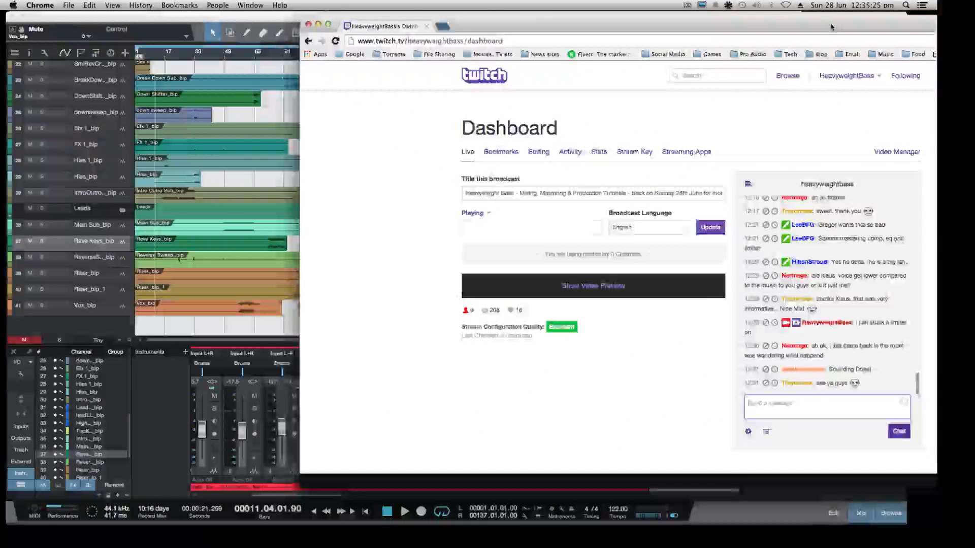
left_click_drag(781, 33, 688, 40)
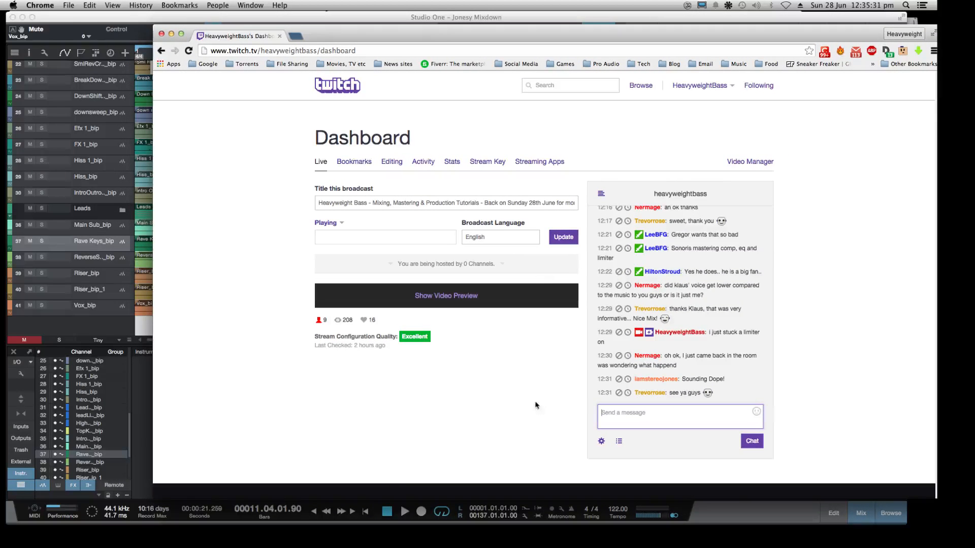
left_click_drag(430, 28, 437, 18)
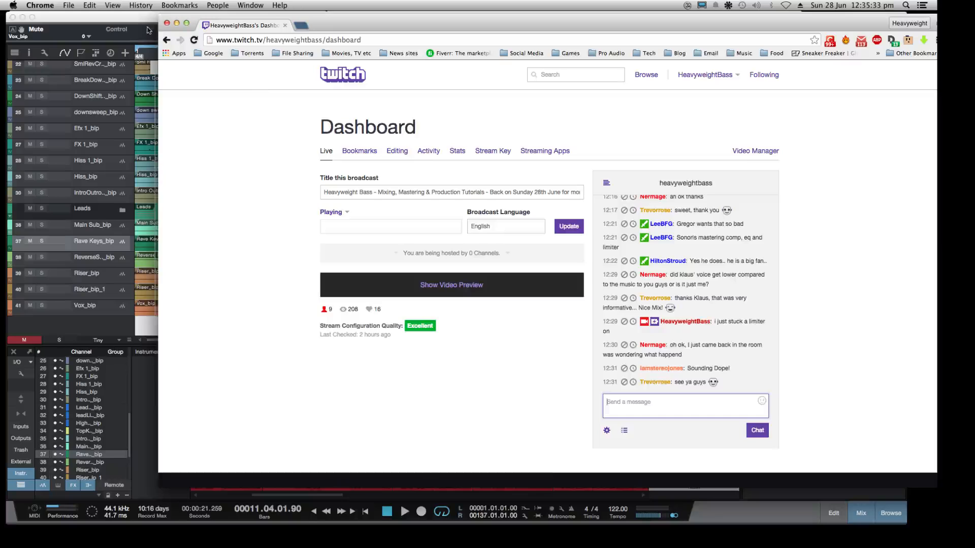
left_click(127, 24)
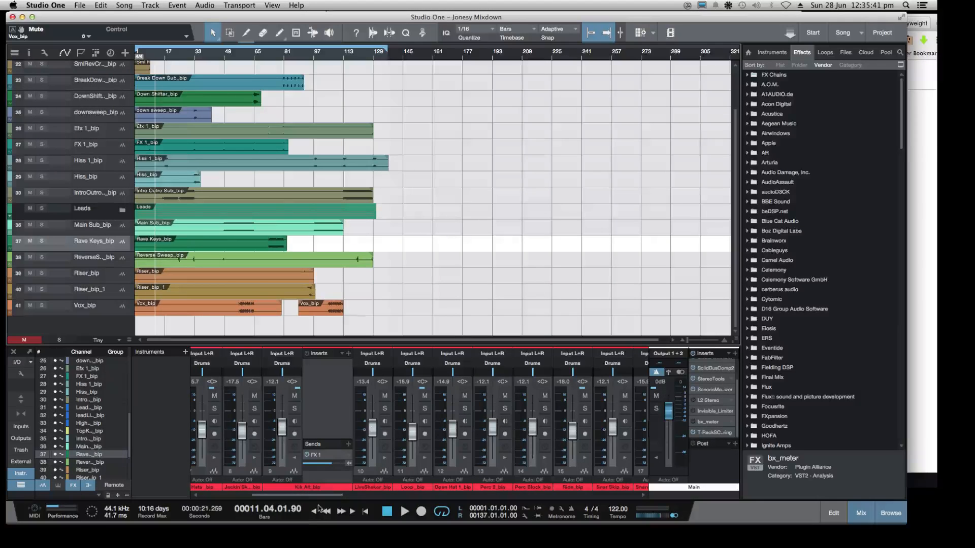
Bring the FX channels back into view in the mixer and solo FX 2
left_click_drag(320, 499, 684, 500)
right_click(431, 411)
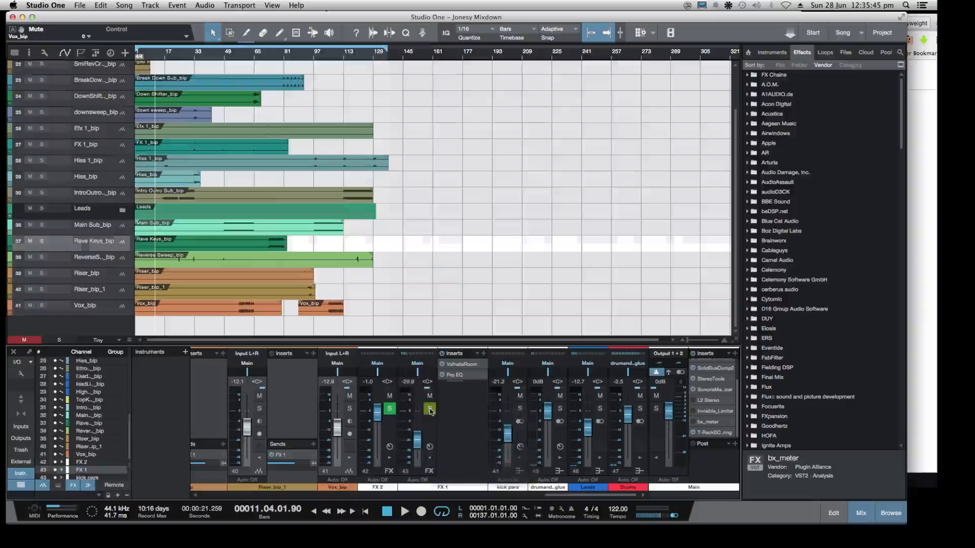
left_click(442, 405)
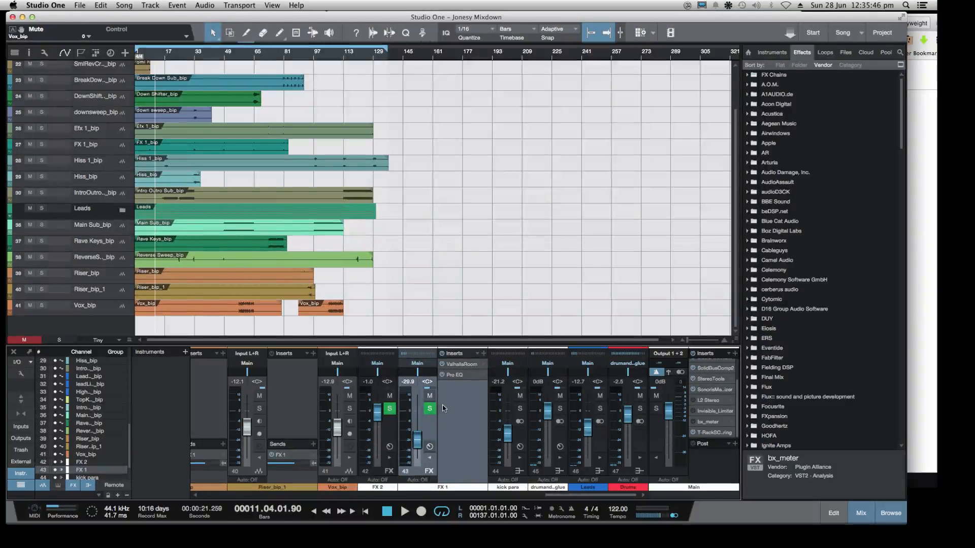
left_click(389, 408)
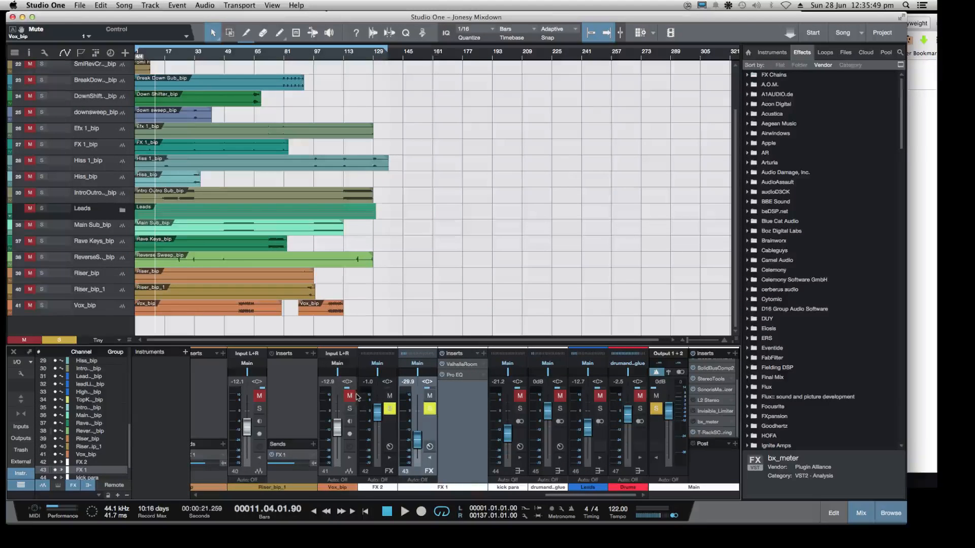
Solo the Vox_bip and Riser_bip_1 channels alongside the FX channels, and unsolo both
left_click(349, 408)
left_click(259, 408)
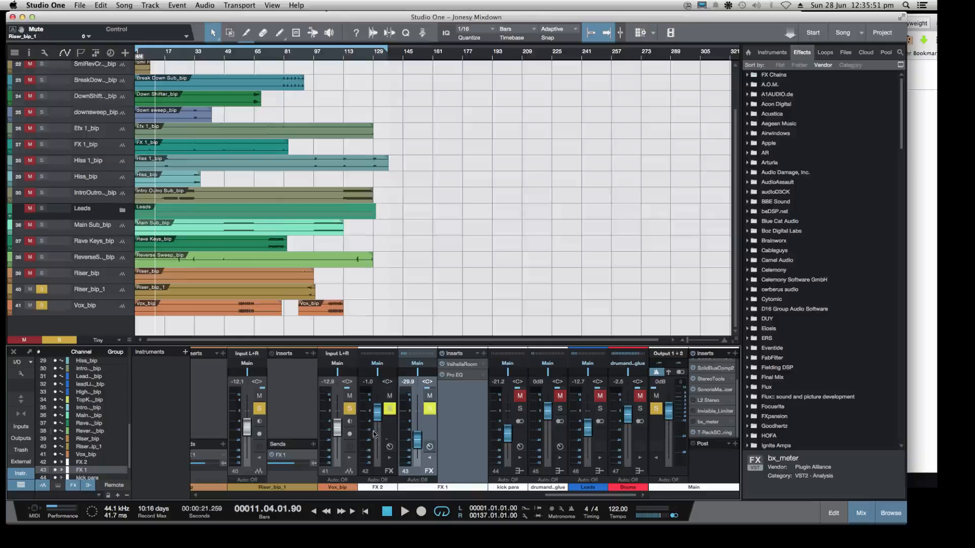
left_click(260, 408)
left_click(349, 408)
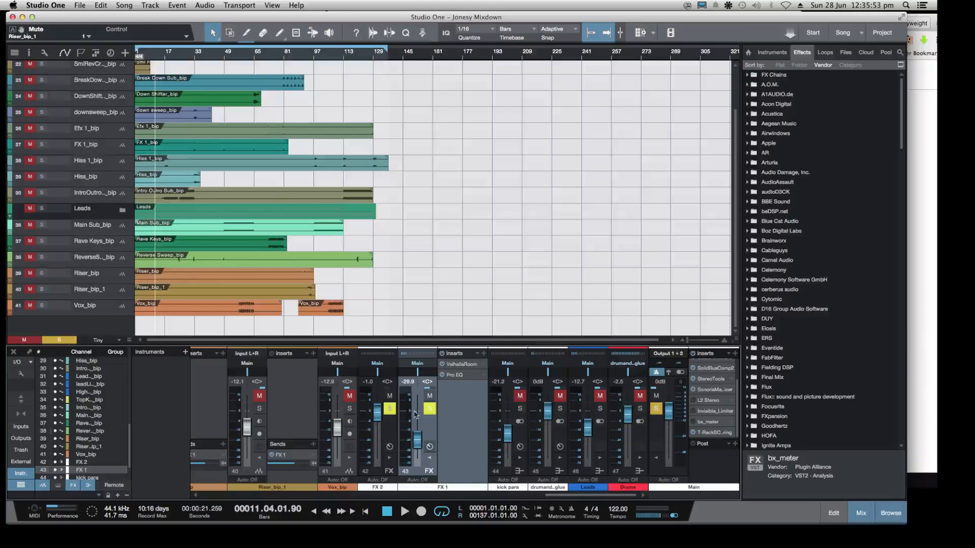
Toggle the kick para bus's mute twice and switch FX 2's solo off and on repeatedly, ending with it soloed
left_click(518, 396)
left_click(518, 397)
left_click(389, 410)
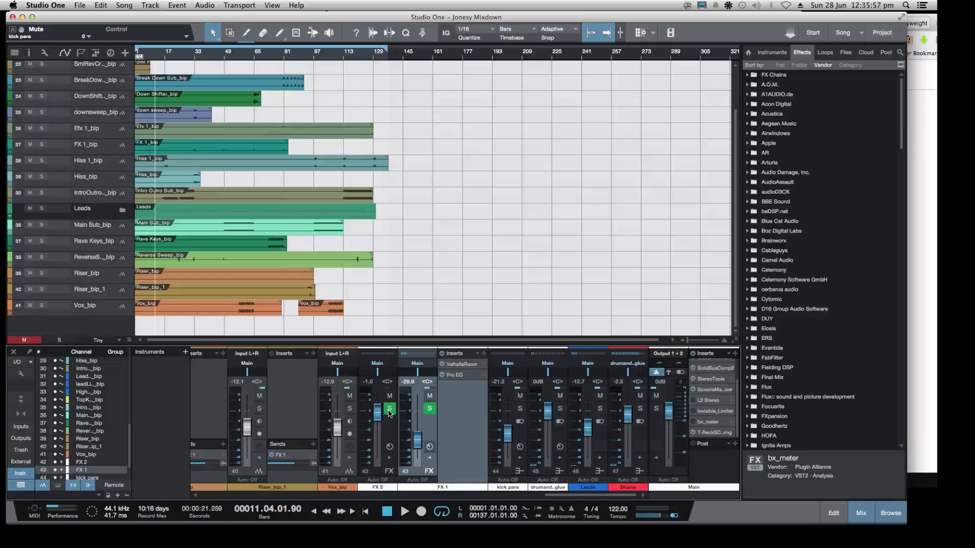
left_click(389, 410)
left_click(389, 410)
left_click(388, 410)
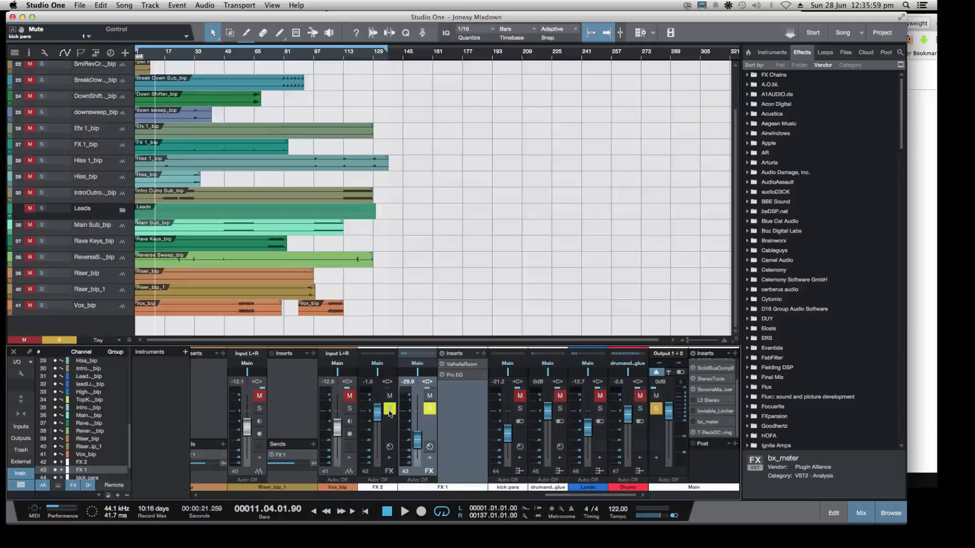
Check the Twitch dashboard, return to the song, and unsolo FX 2
left_click(931, 280)
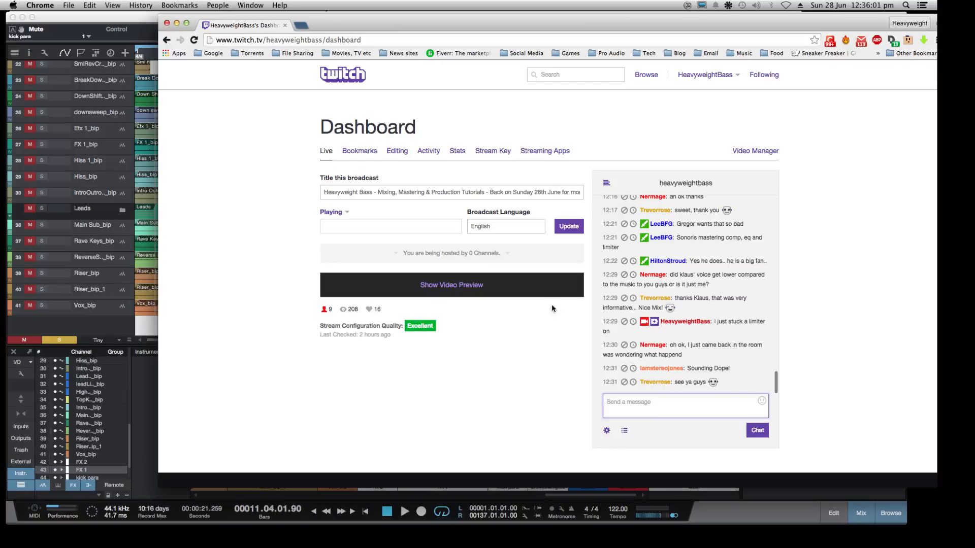
left_click(138, 331)
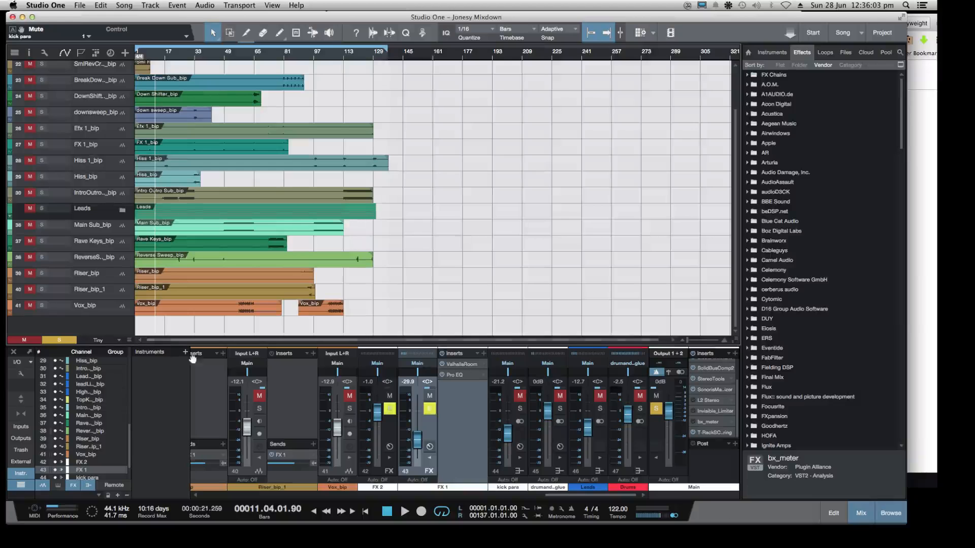
left_click(392, 411)
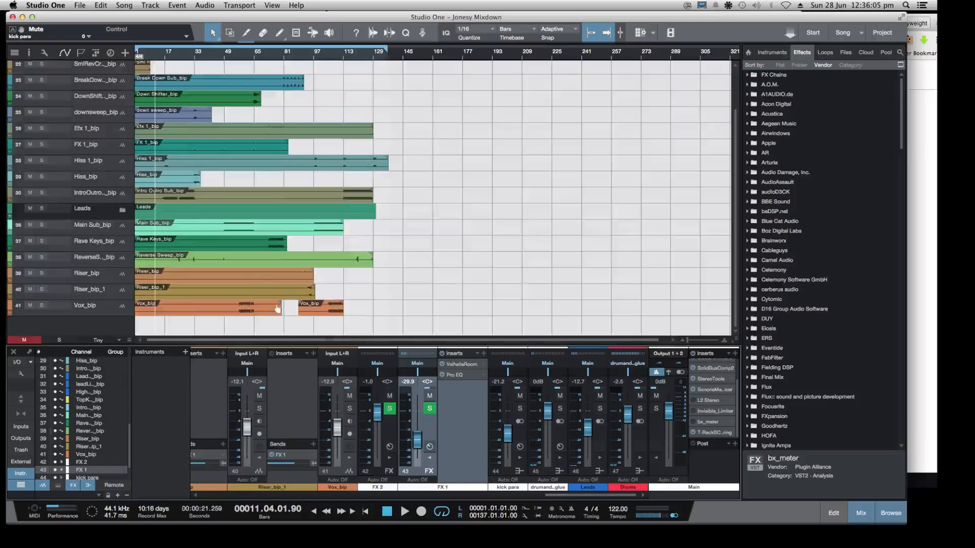
Show the tracks from Drums down, minimize the song window, and reposition the Twitch dashboard to read the chat
scroll(280, 308, "up", 3)
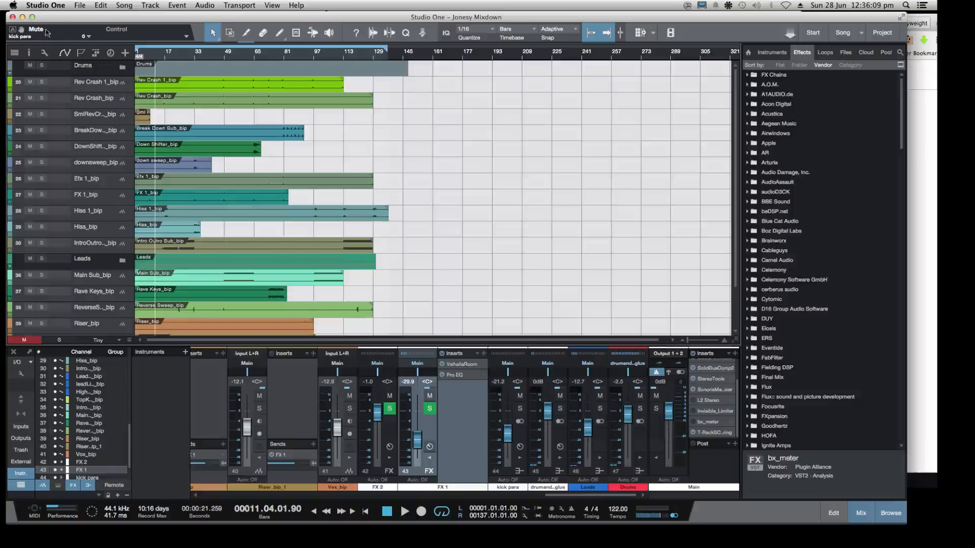
left_click(22, 18)
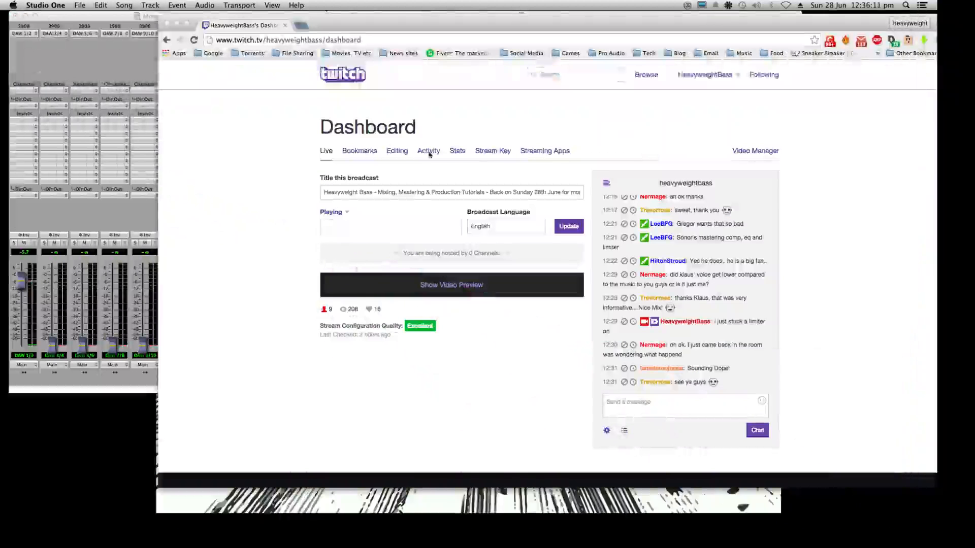
left_click_drag(702, 27, 667, 30)
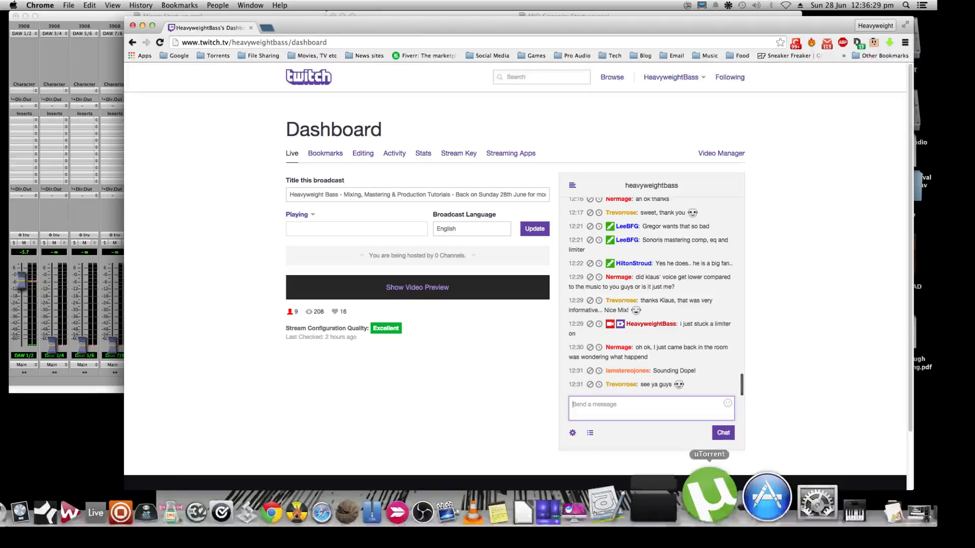
Restore the Jonesy Mixdown song window, look over its arrangement, and minimize it to read the Twitch chat
left_click(881, 491)
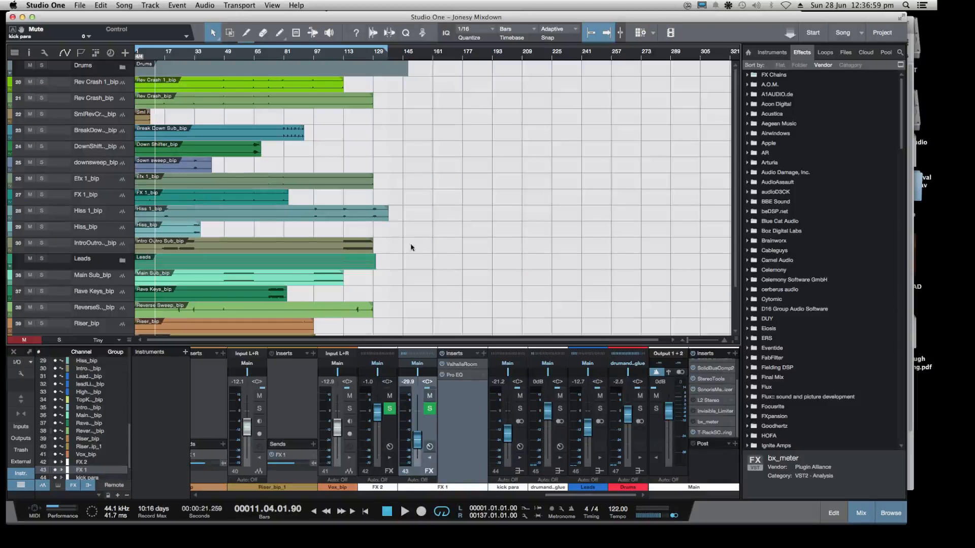
scroll(457, 239, "down", 3)
scroll(472, 272, "up", 3)
left_click(22, 17)
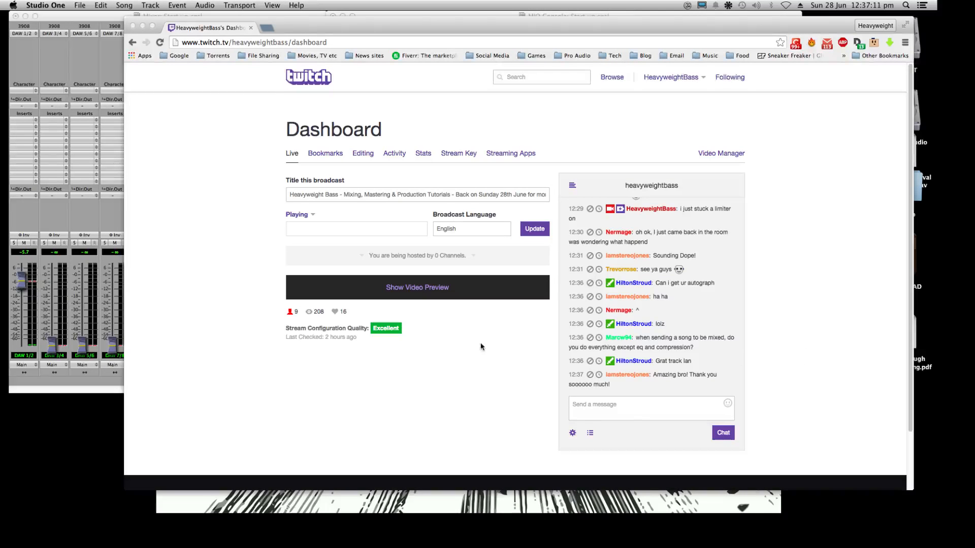
Bring up OBS from the cleared desktop and exit it to end the live stream
mouse_move(670, 526)
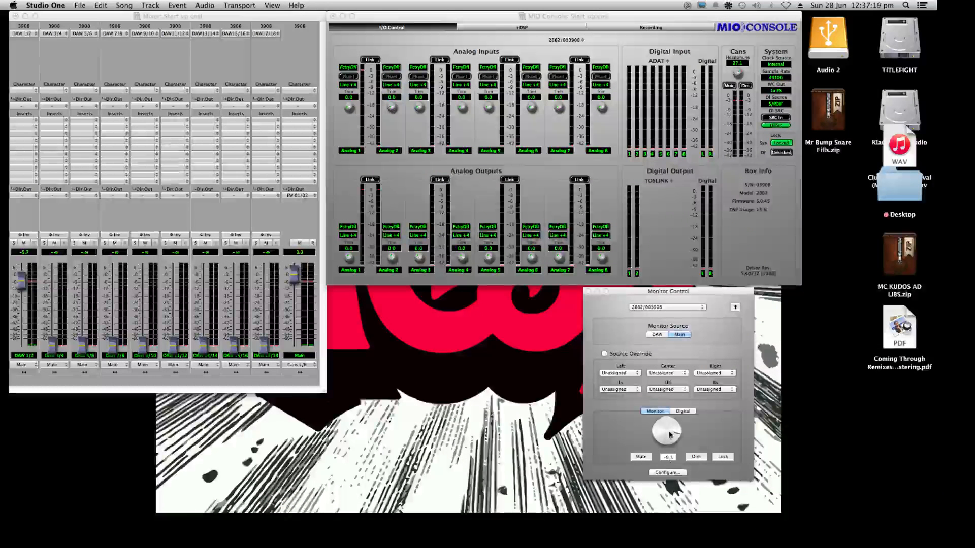
mouse_move(747, 518)
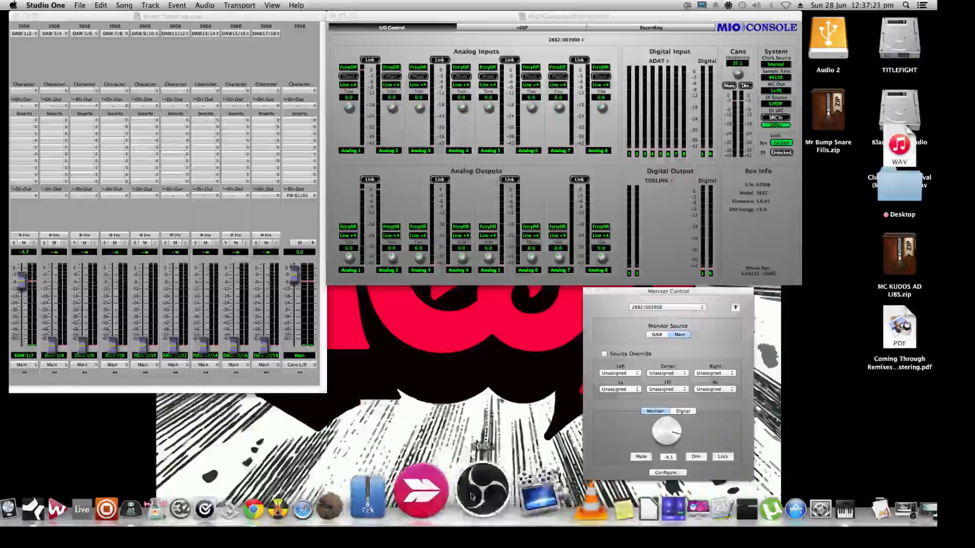
left_click(400, 510)
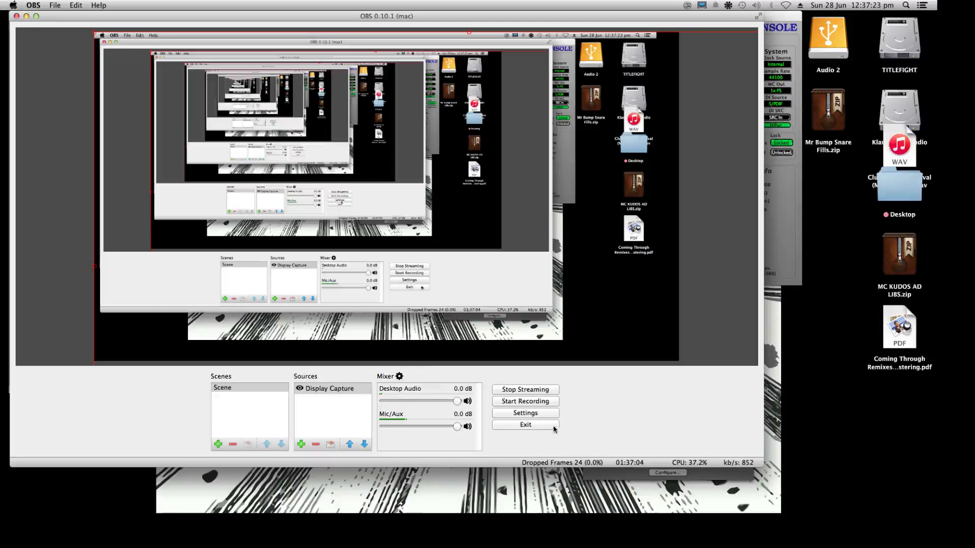
left_click(526, 425)
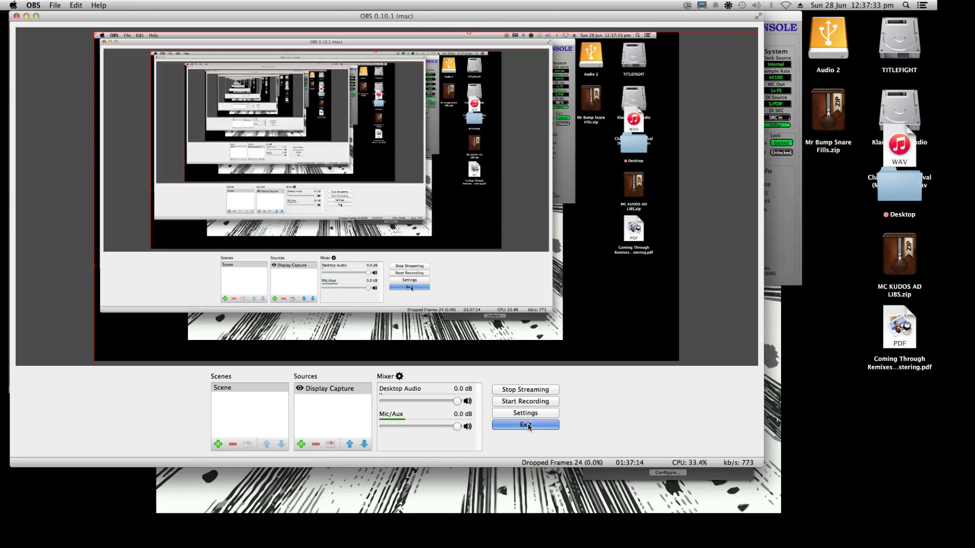